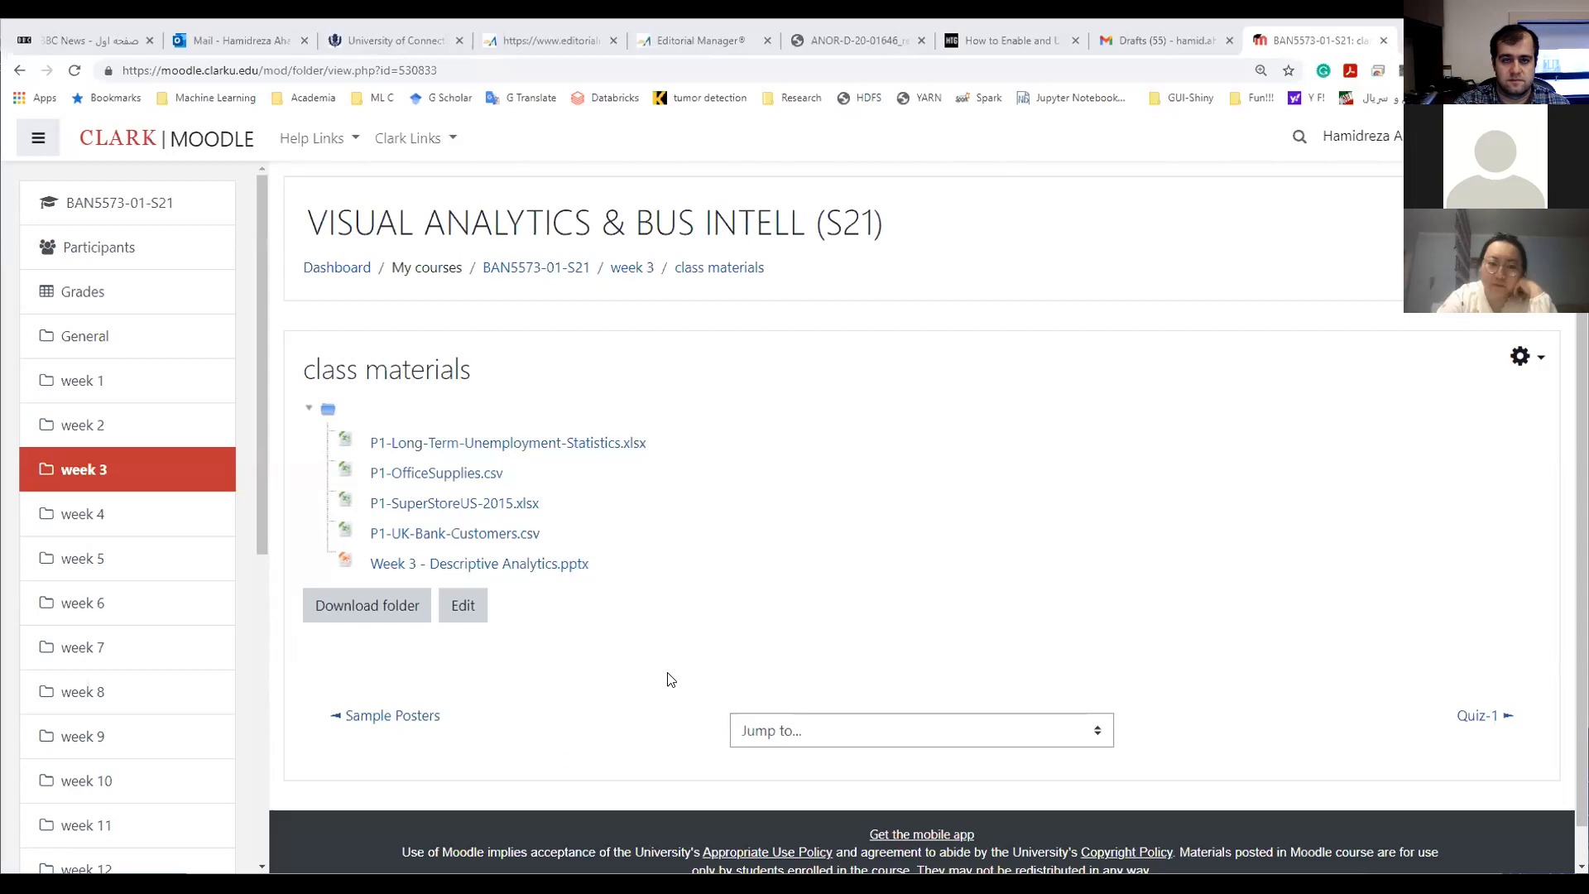
# - Switch to Tableau and connect to the text file P1-OfficeSupplies.csv in OneDrive - Clark University > Courses > Spring2021 > week 3
pyautogui.click(149, 41)
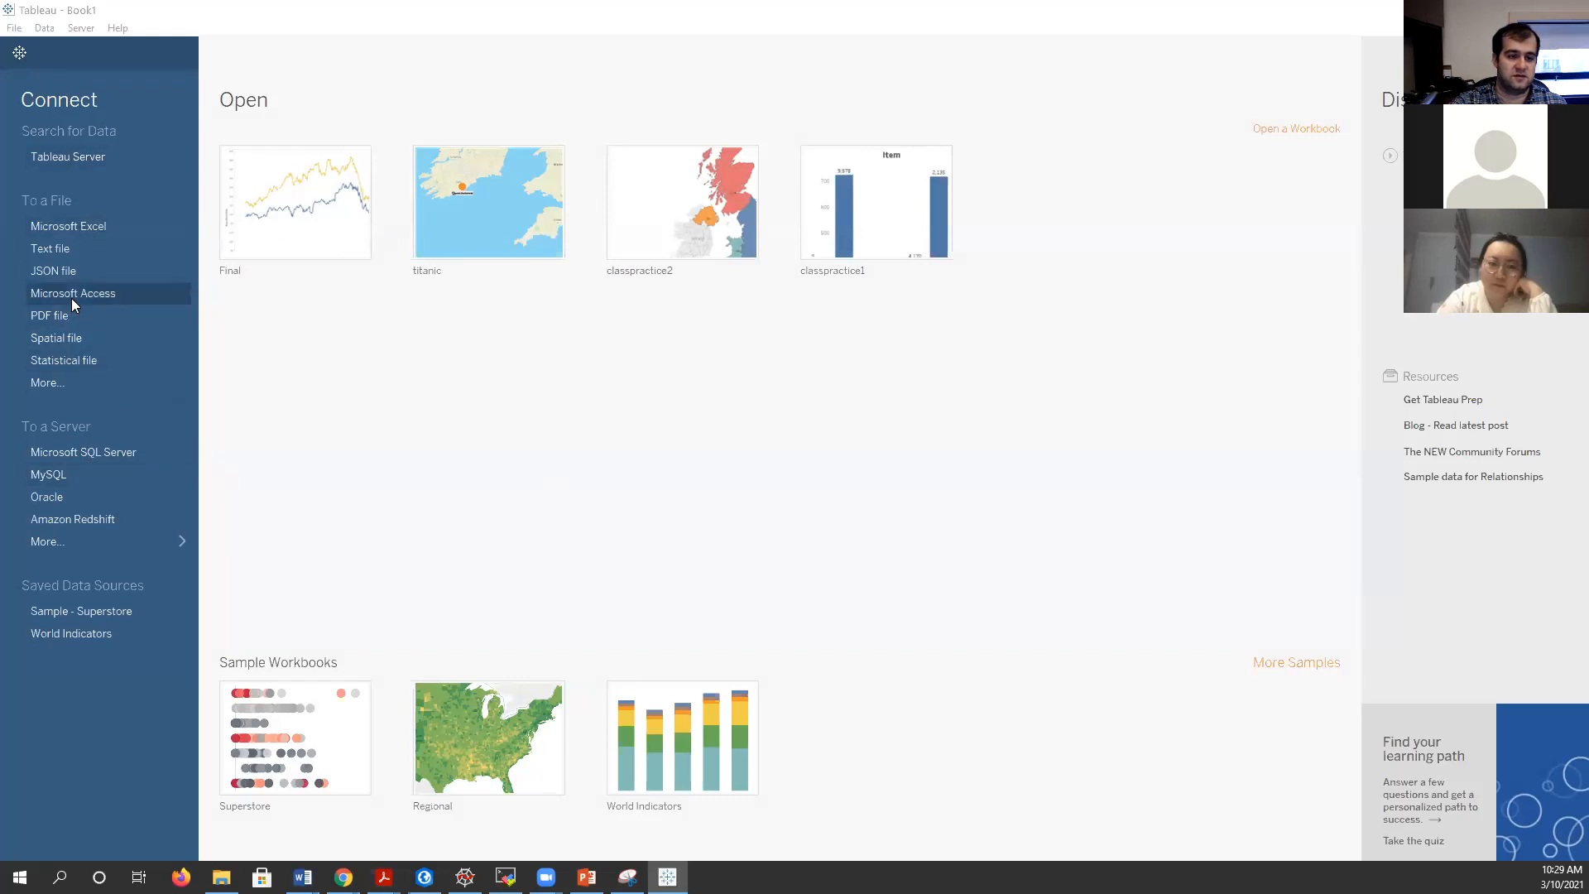
pyautogui.click(68, 251)
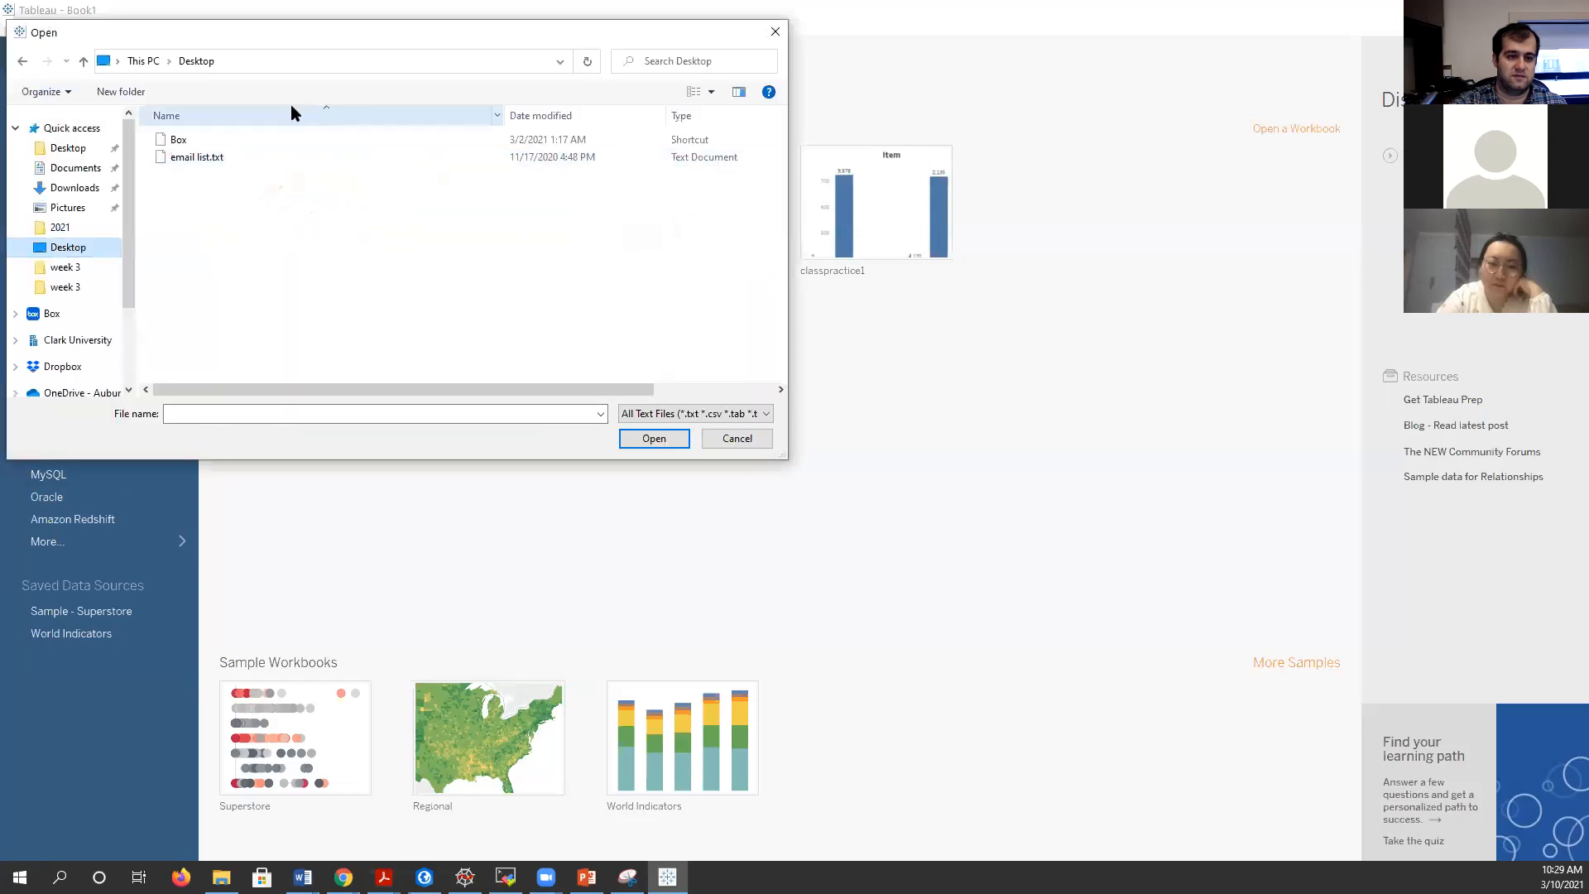
pyautogui.scroll(-2, 83, 335)
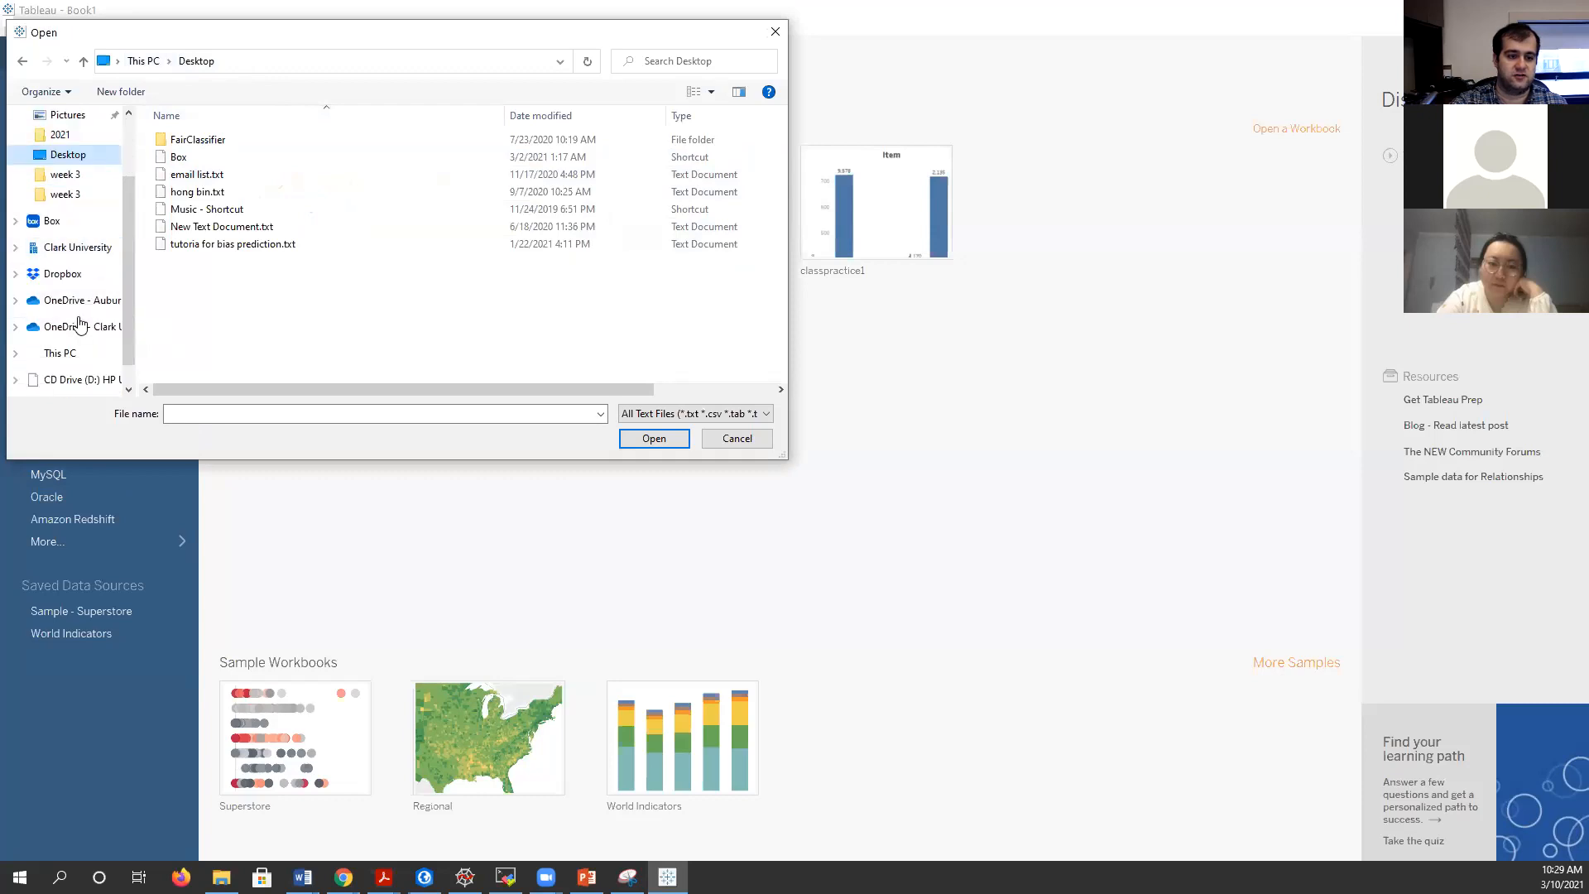
pyautogui.click(79, 327)
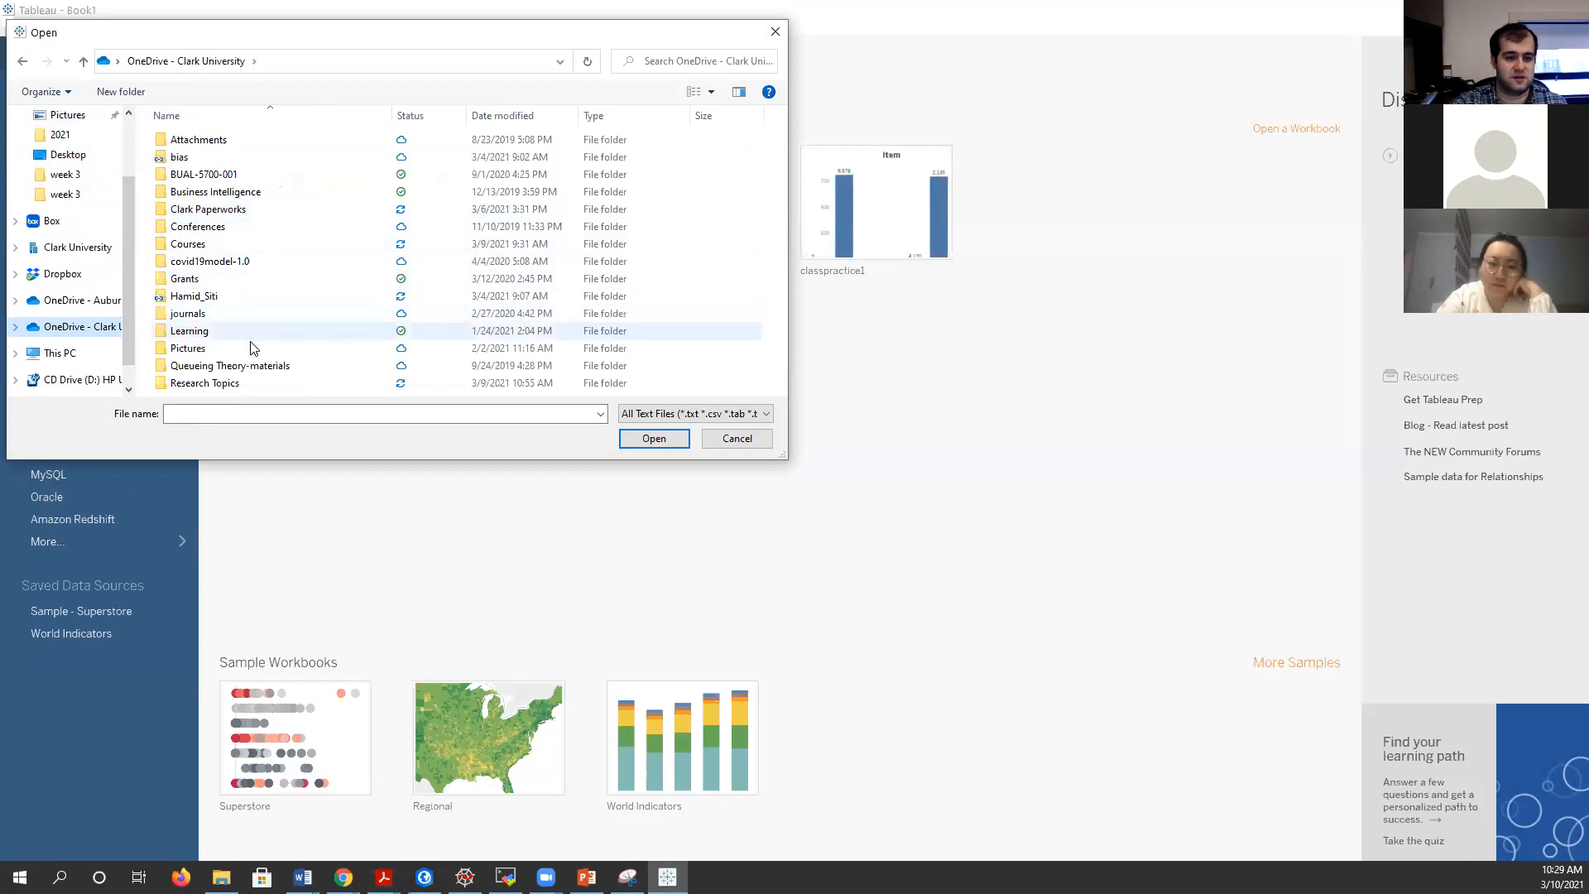
pyautogui.doubleClick(189, 244)
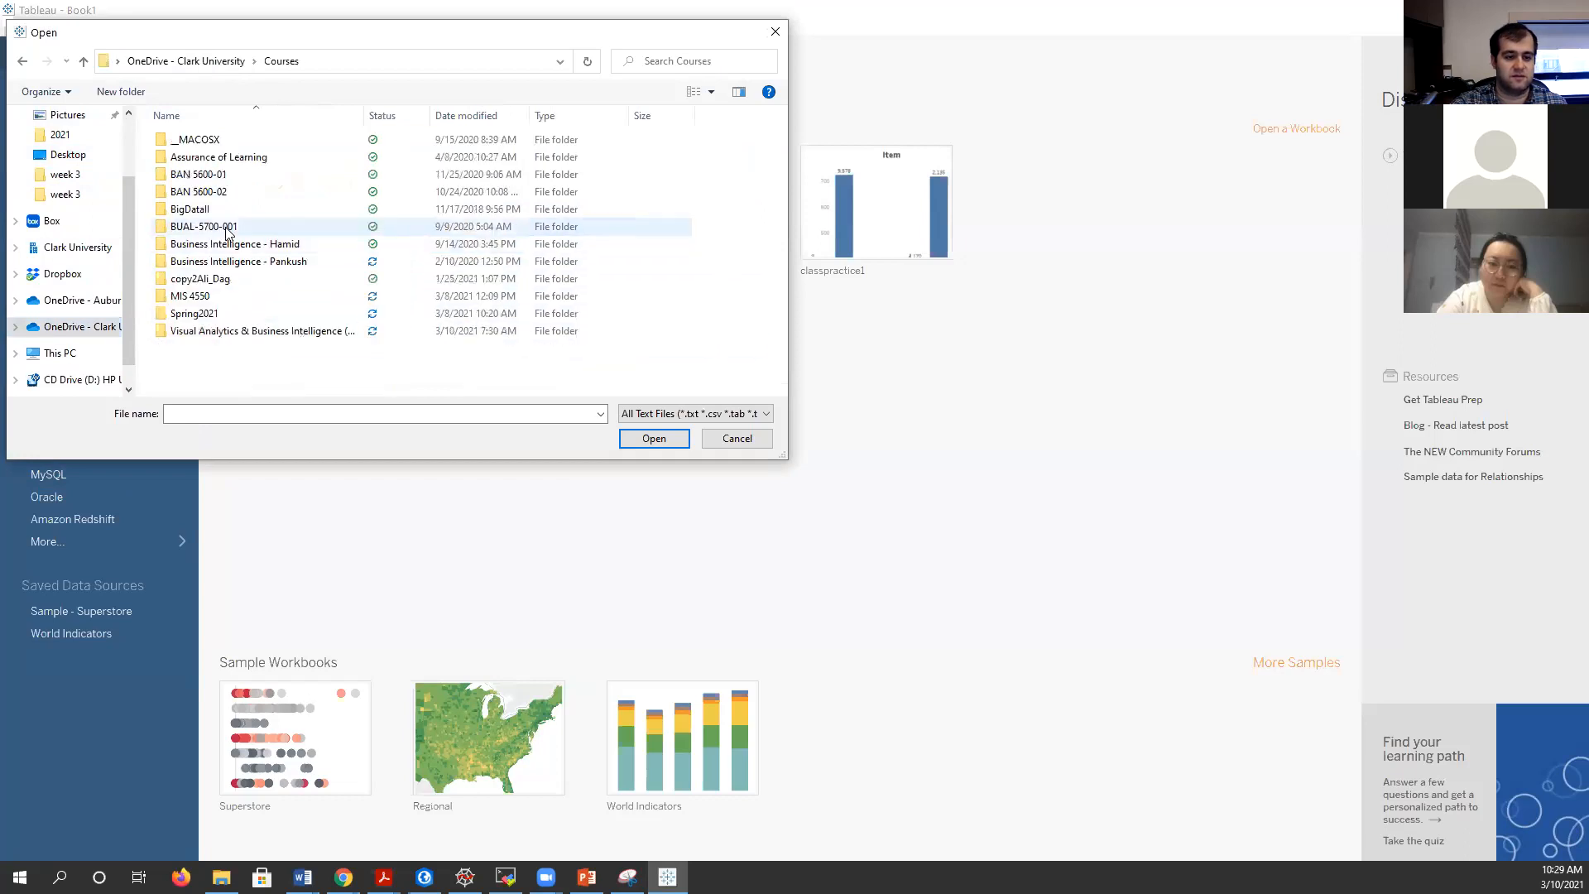
pyautogui.doubleClick(194, 313)
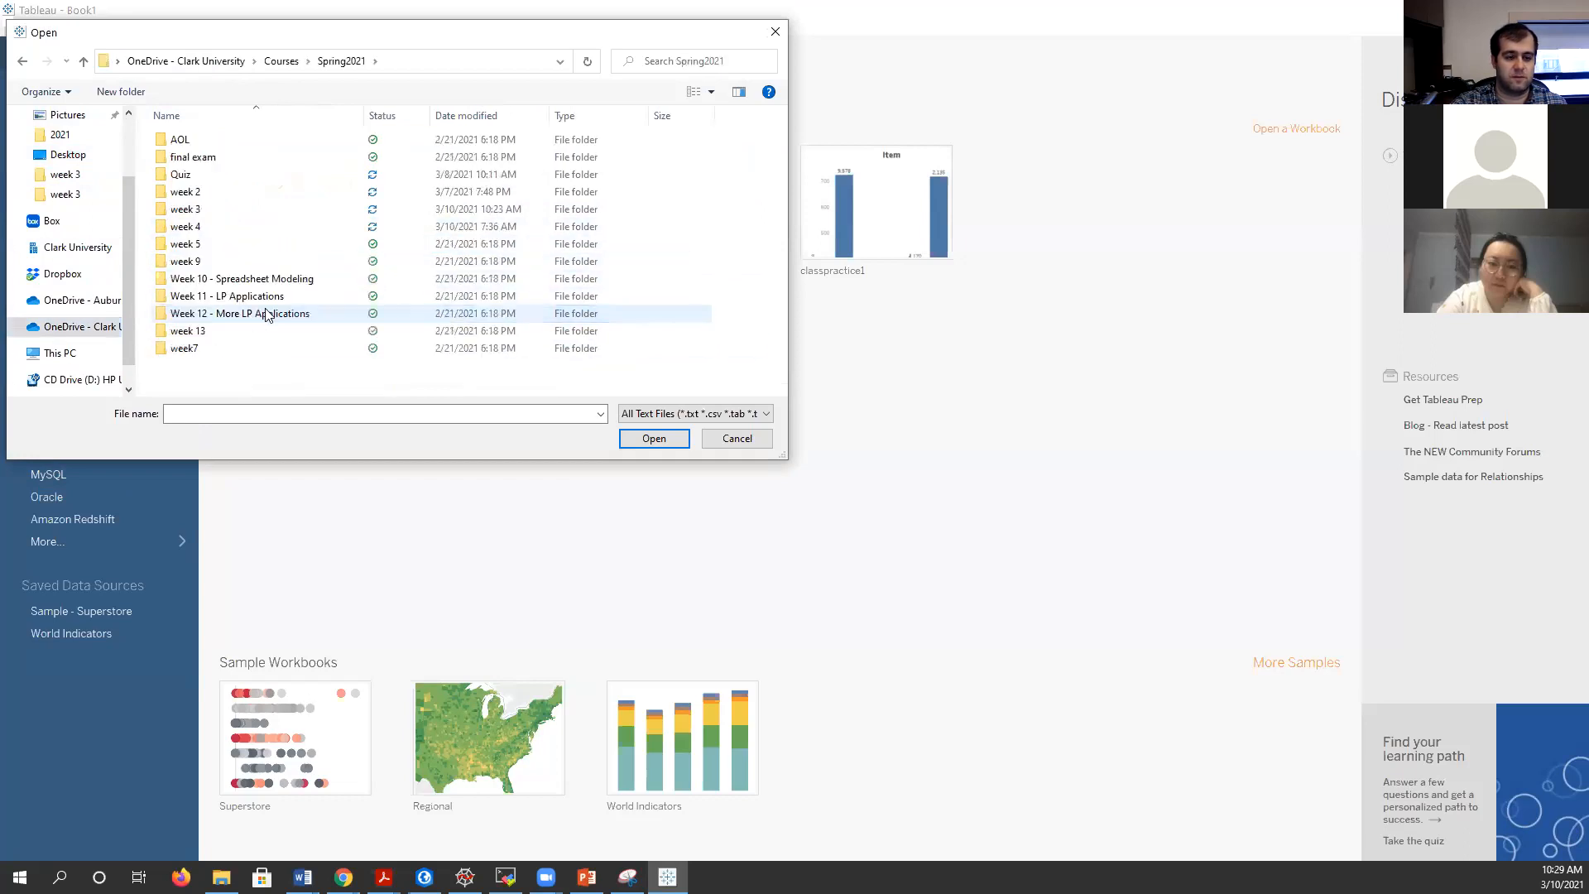
pyautogui.click(225, 212)
pyautogui.doubleClick(223, 210)
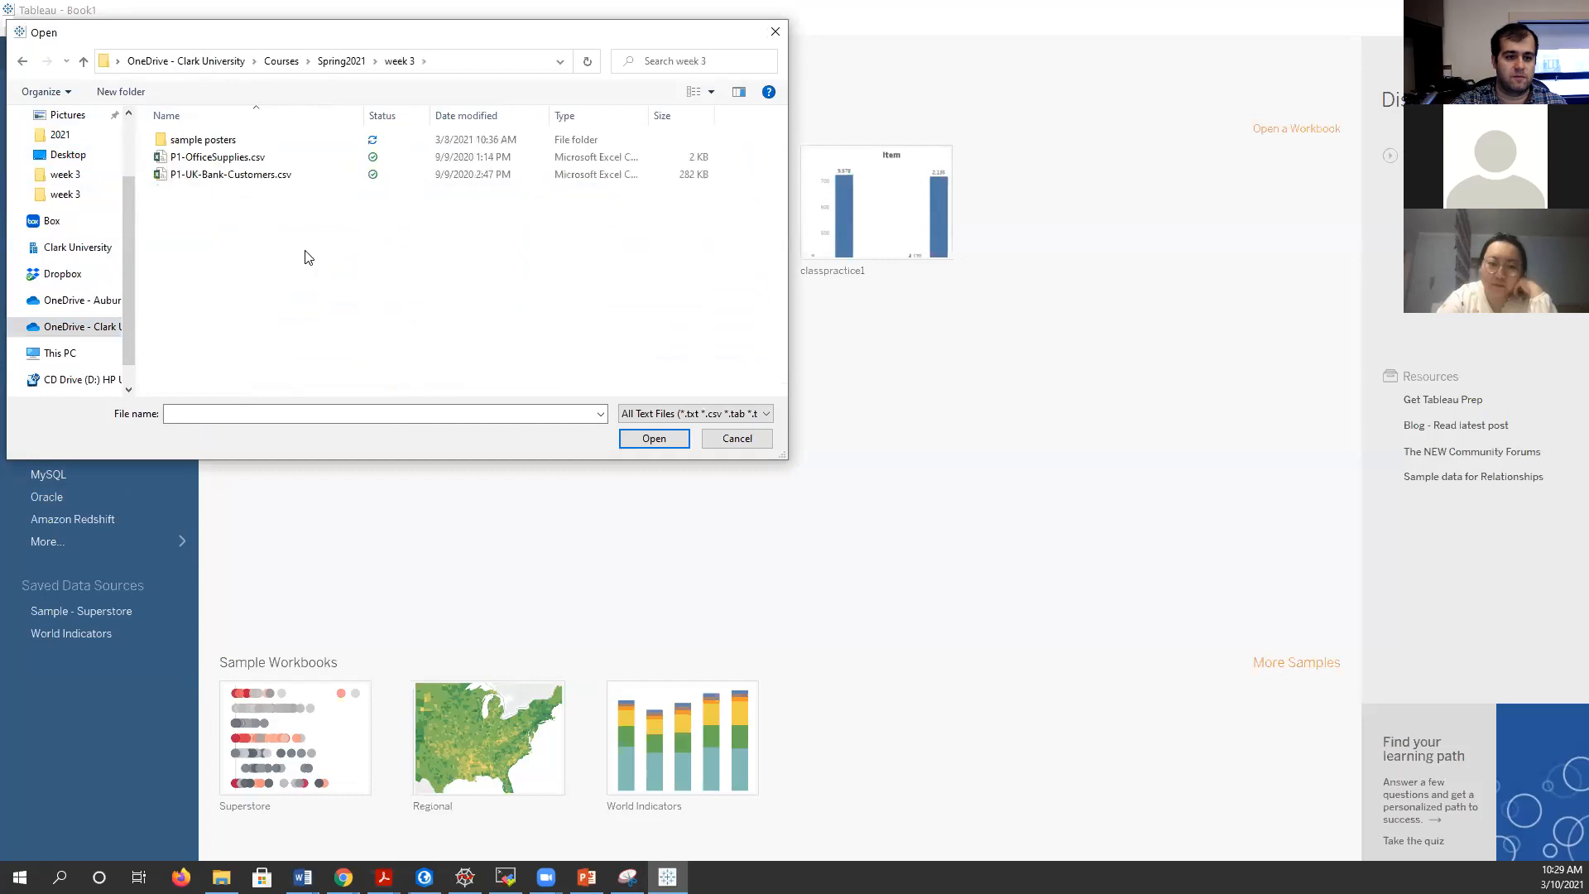
pyautogui.doubleClick(254, 159)
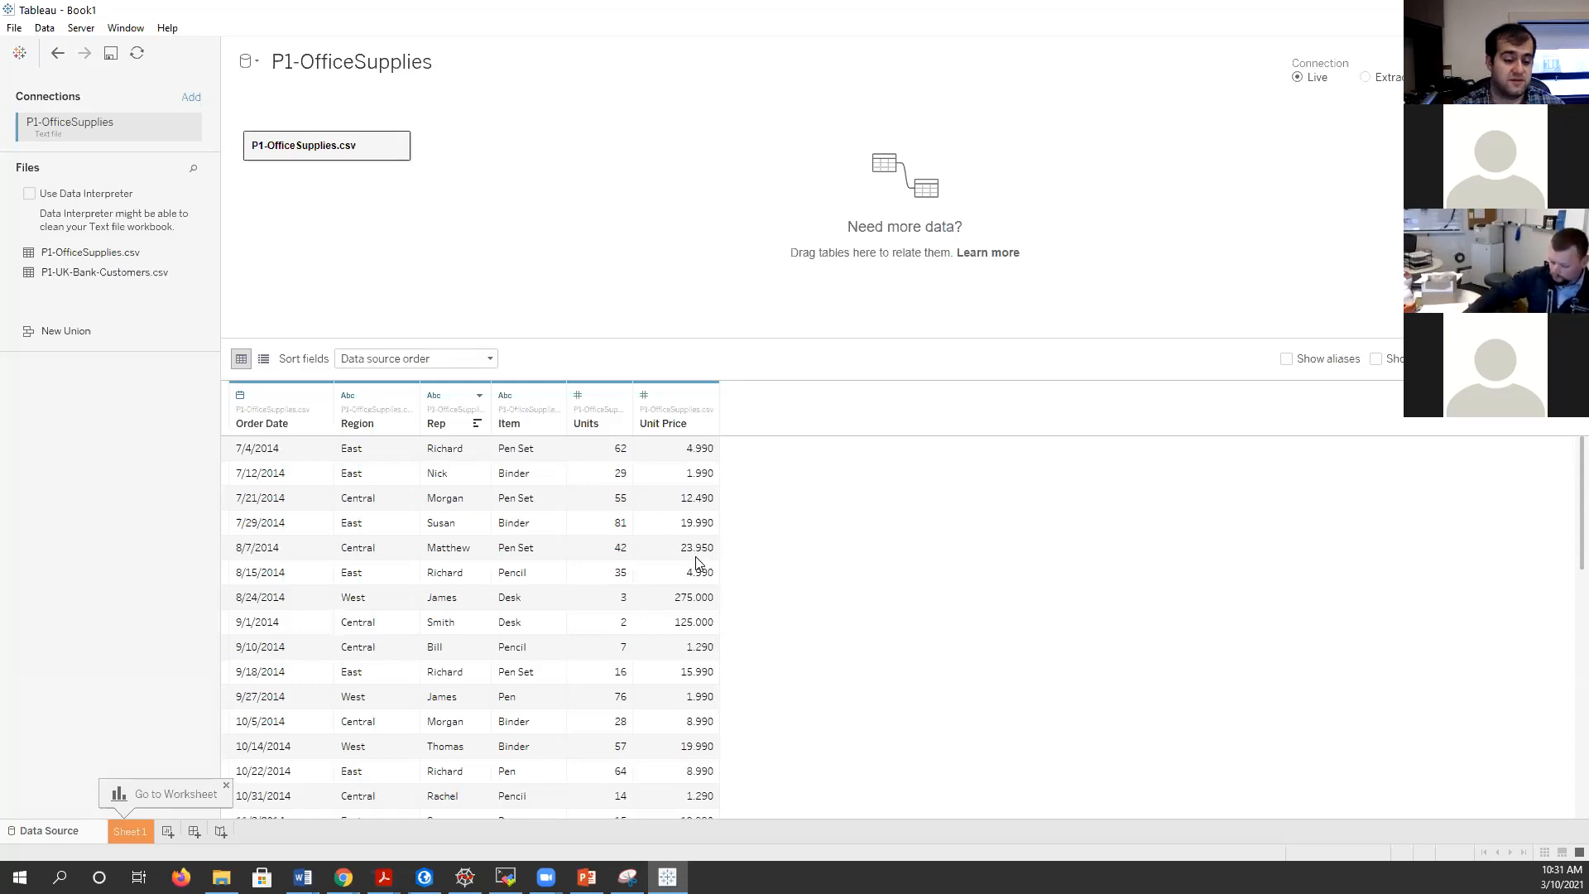
# - Open the empty worksheet Sheet 1 for the P1-OfficeSupplies data source
pyautogui.click(131, 832)
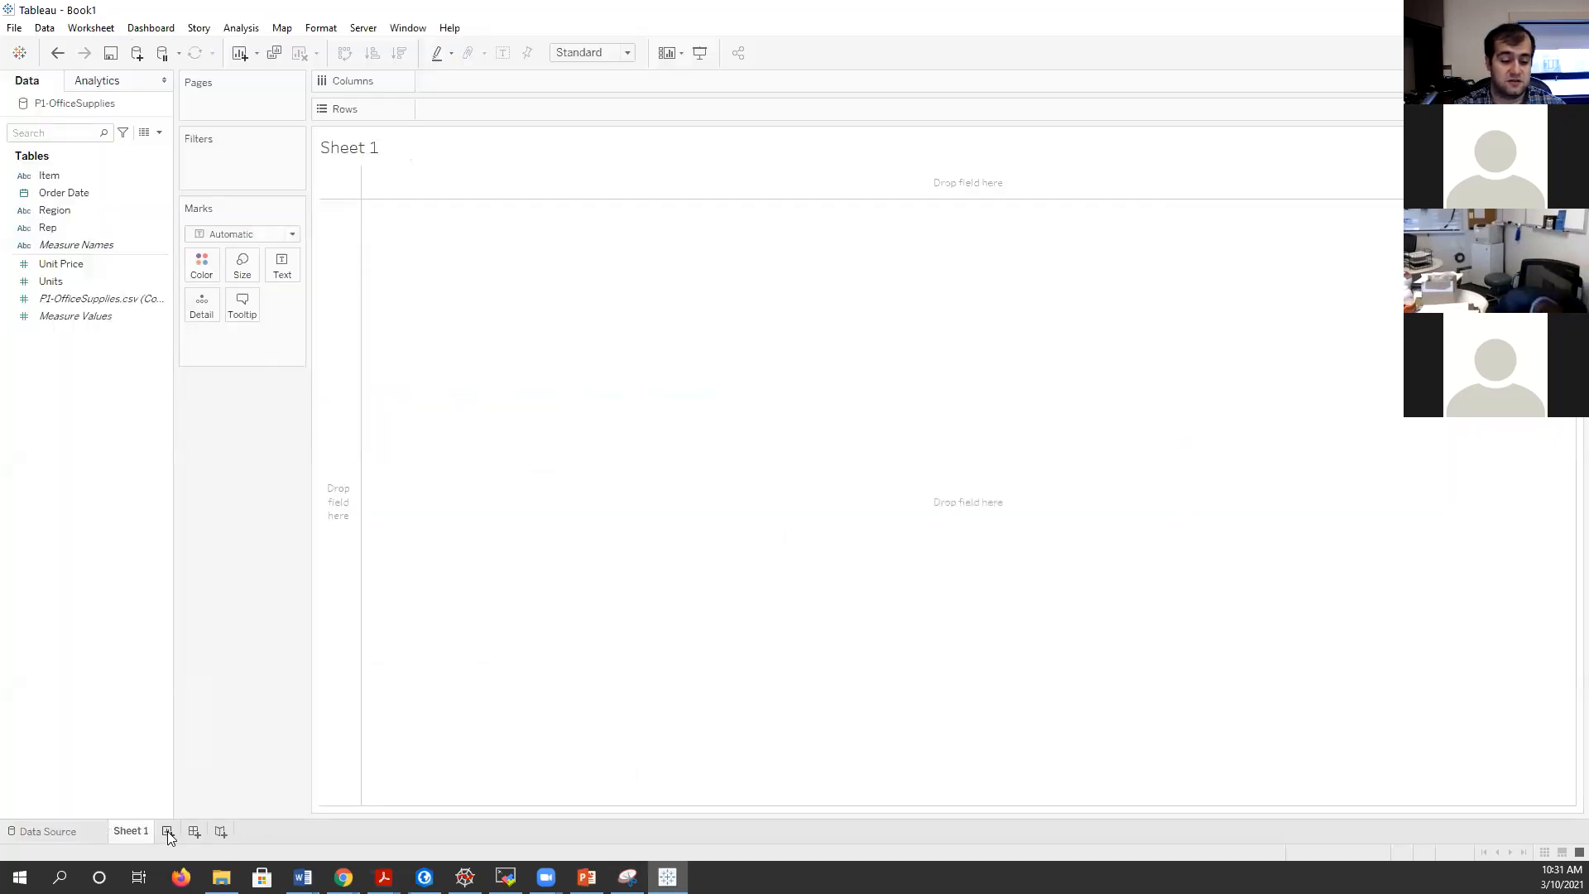
pyautogui.moveTo(139, 836)
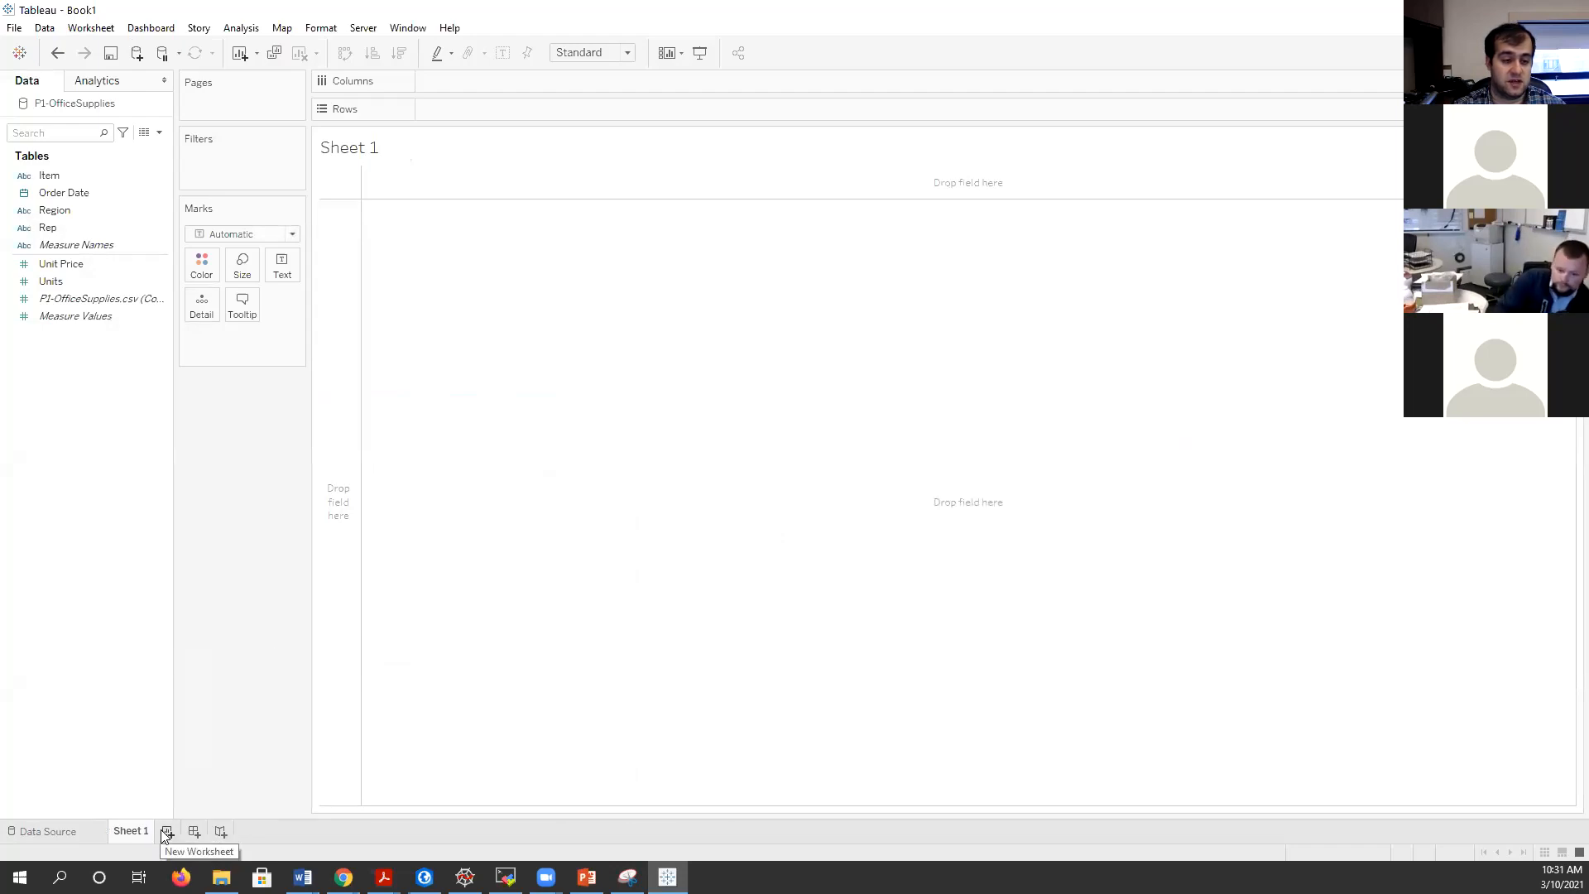
pyautogui.rightClick(47, 369)
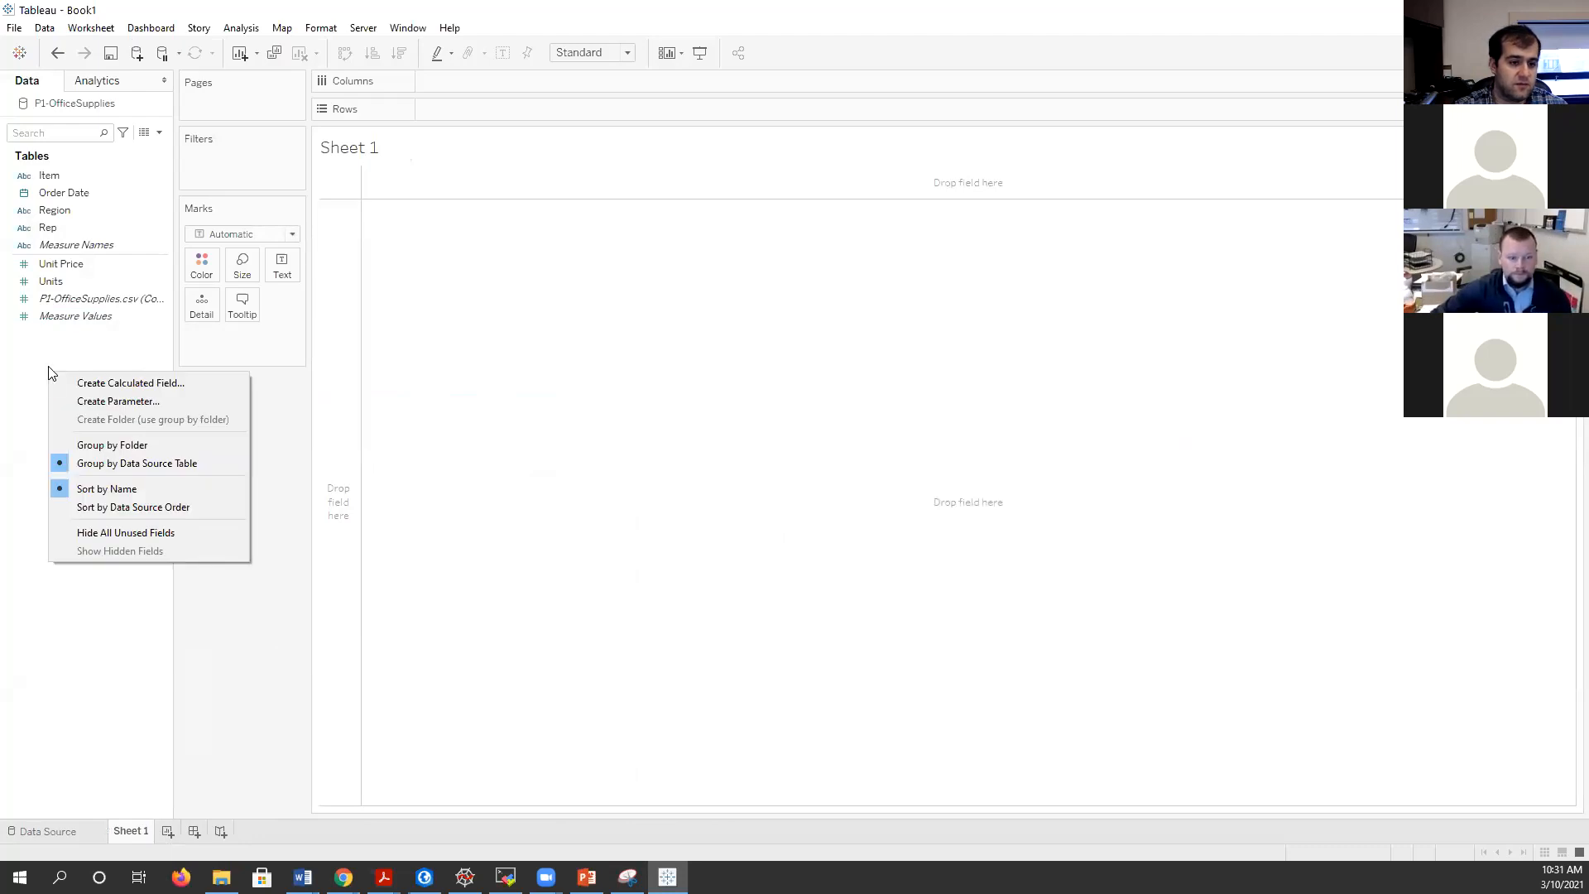
pyautogui.click(56, 359)
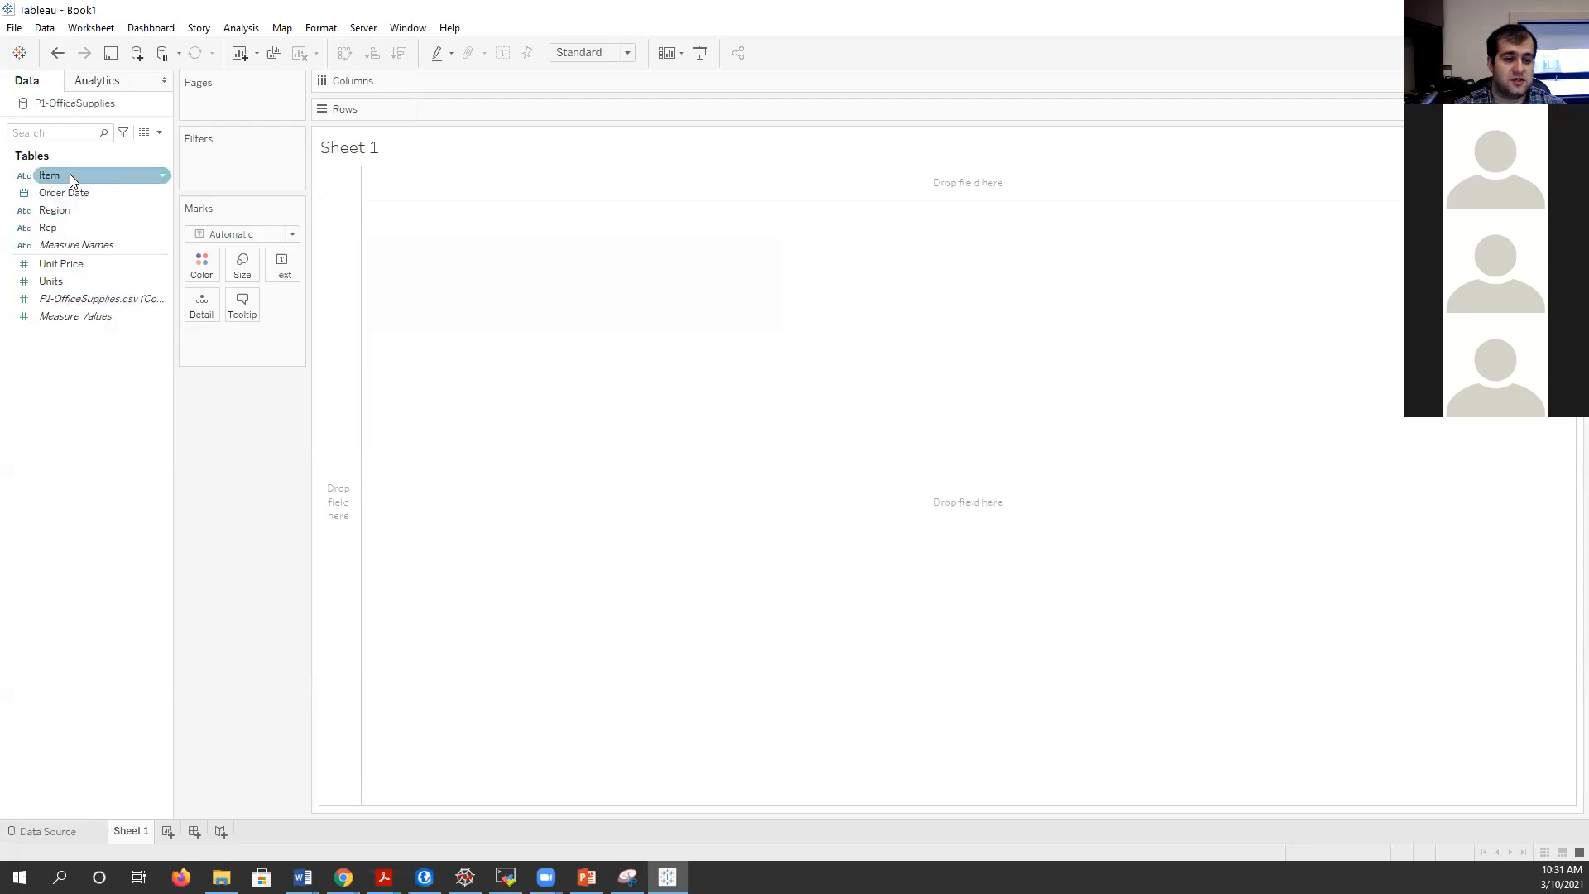
# - Start a new calculated field and name it price
pyautogui.rightClick(81, 343)
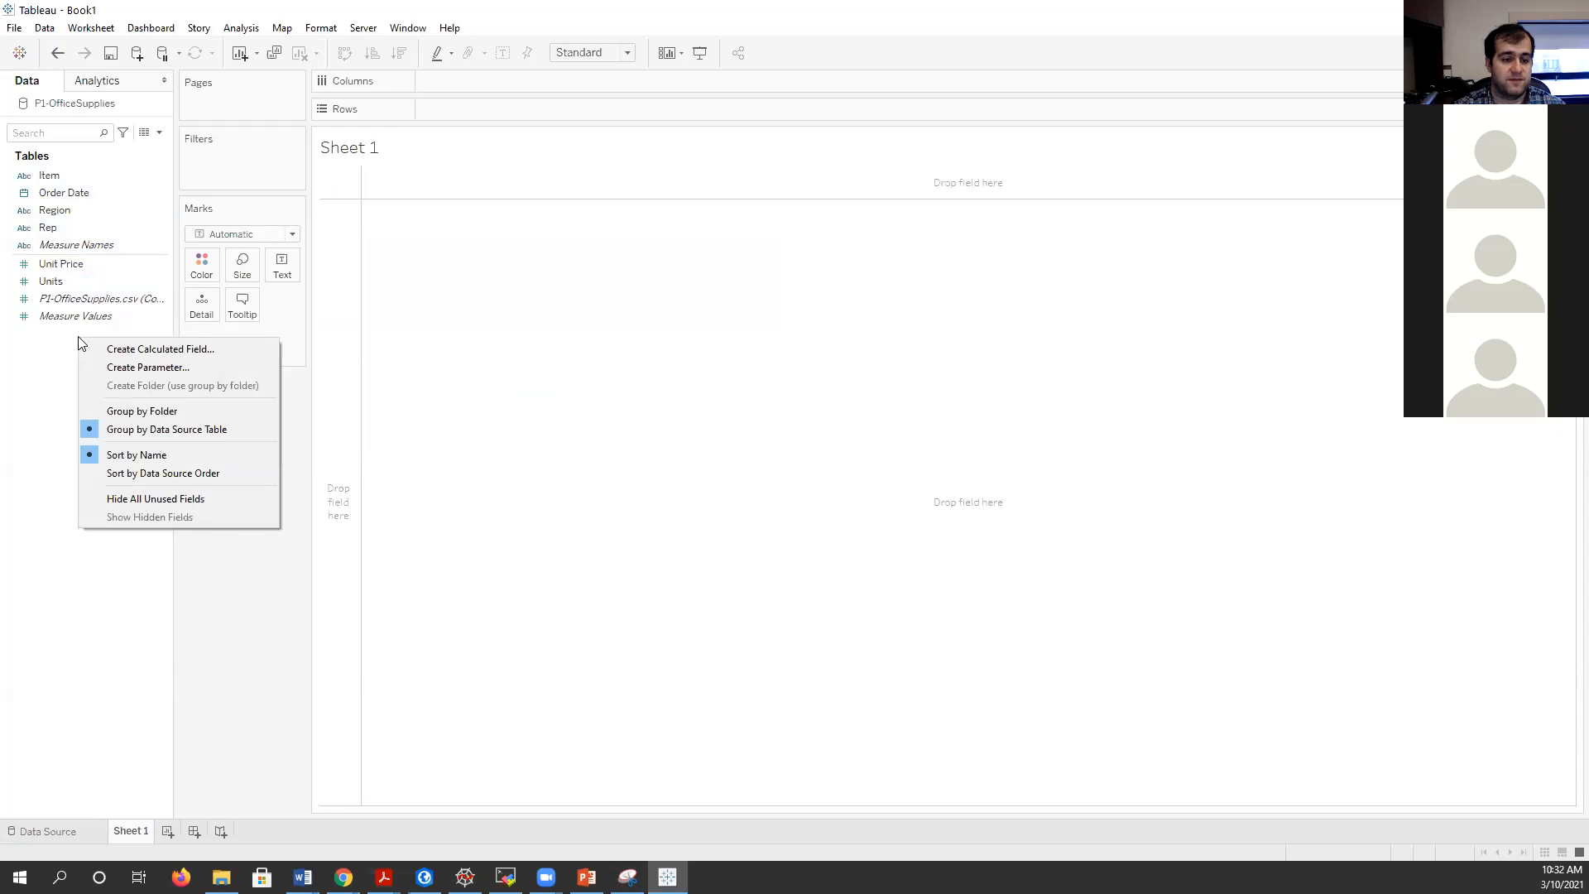
pyautogui.click(193, 350)
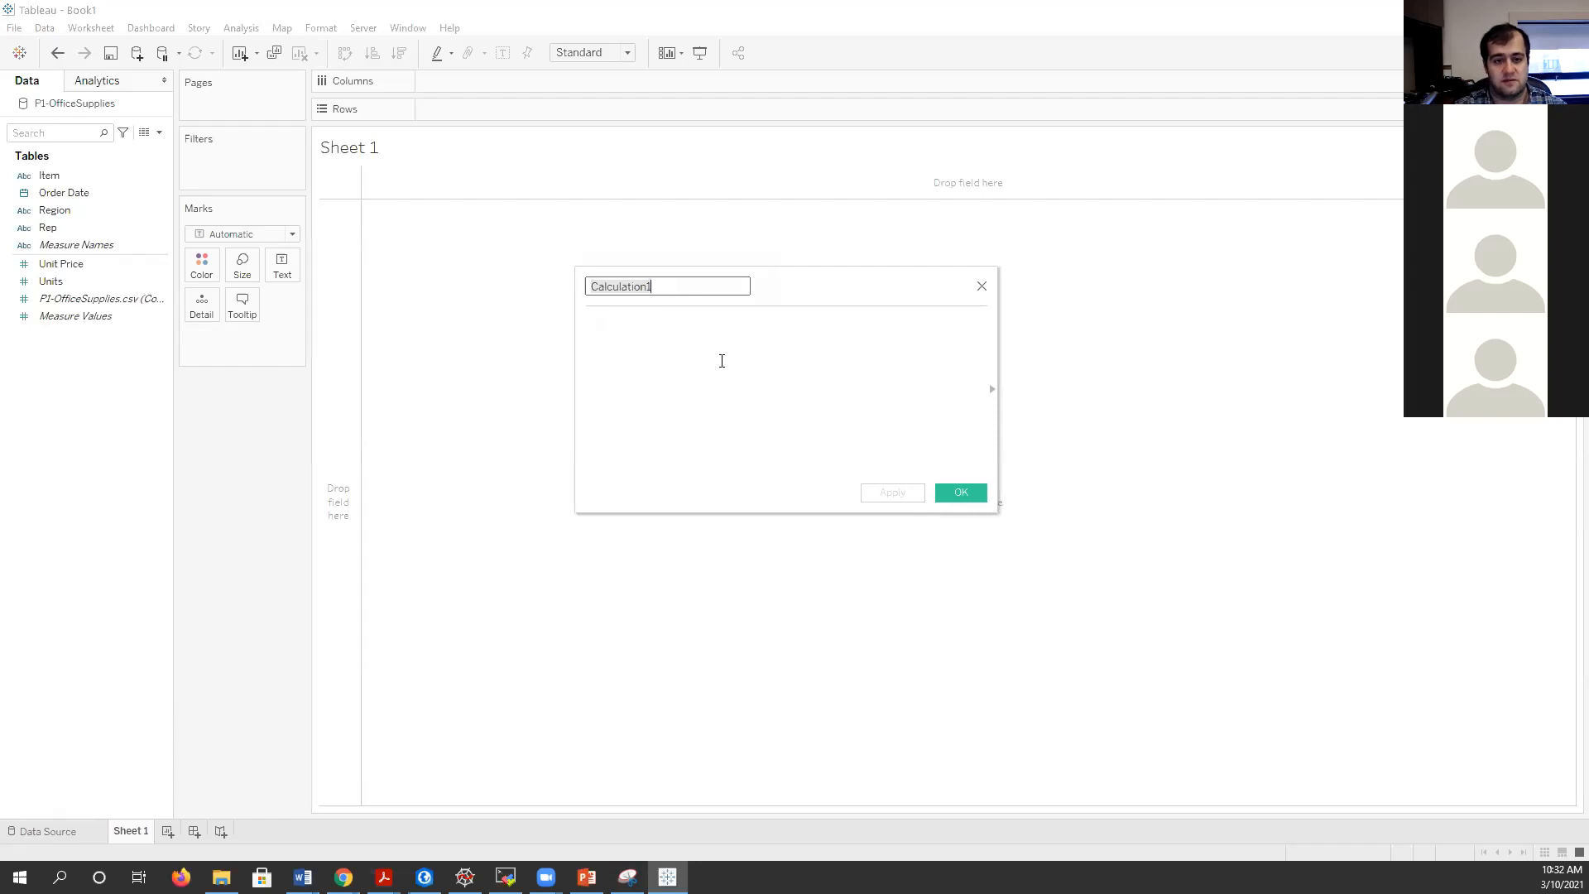
pyautogui.doubleClick(646, 283)
pyautogui.click(642, 283)
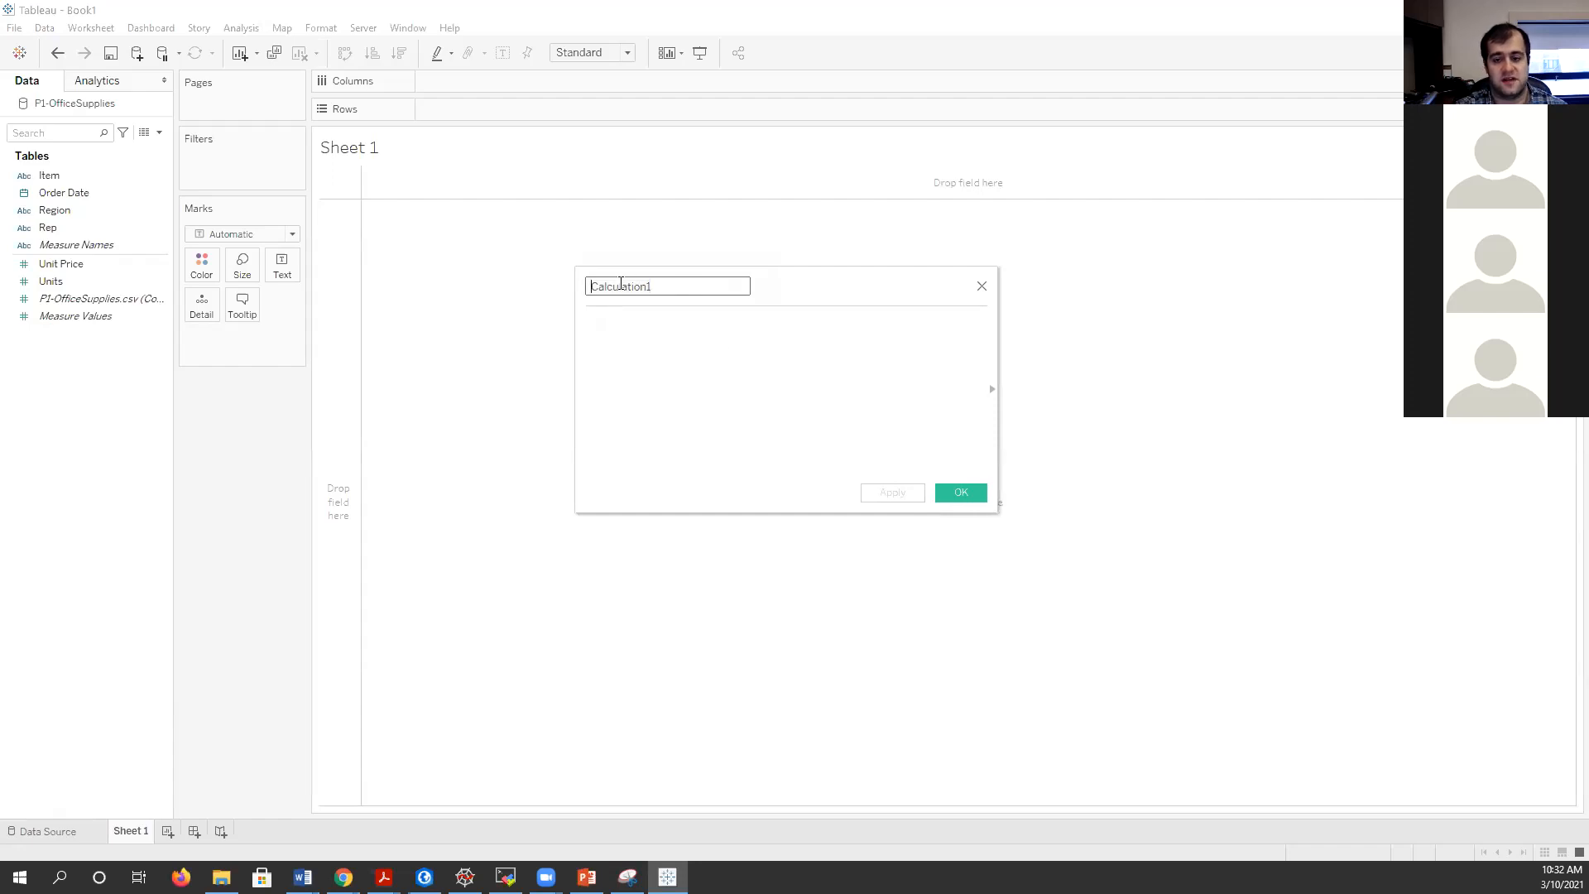
pyautogui.doubleClick(664, 287)
pyautogui.write('price')
# - Define the price calculation as [Unit Price]*[Units] and save the calculated field
pyautogui.click(677, 341)
pyautogui.click(70, 265)
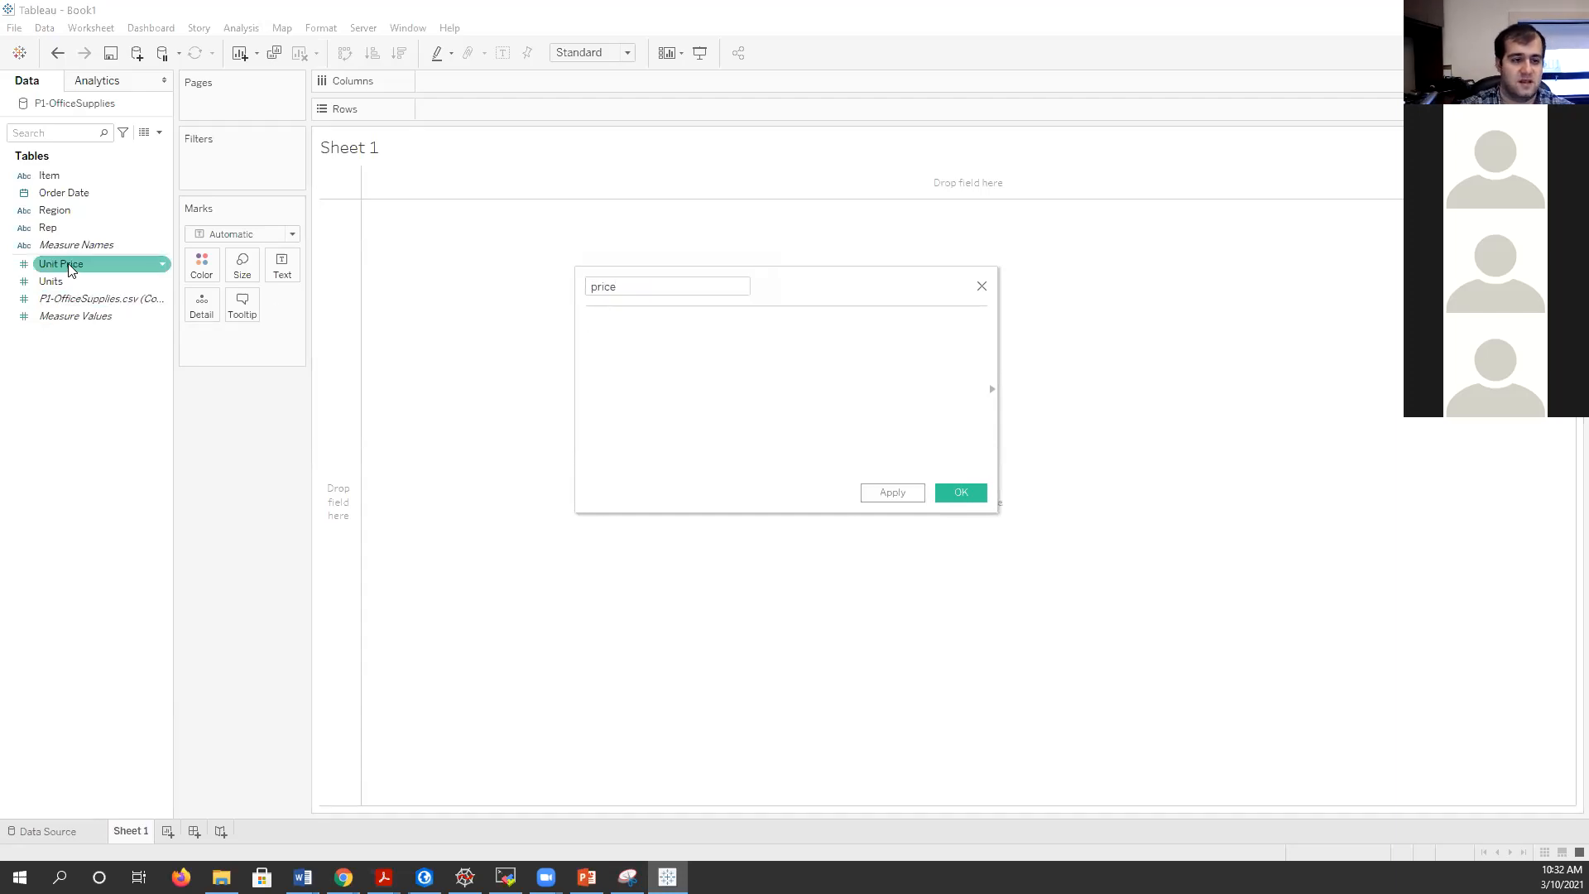
pyautogui.doubleClick(70, 265)
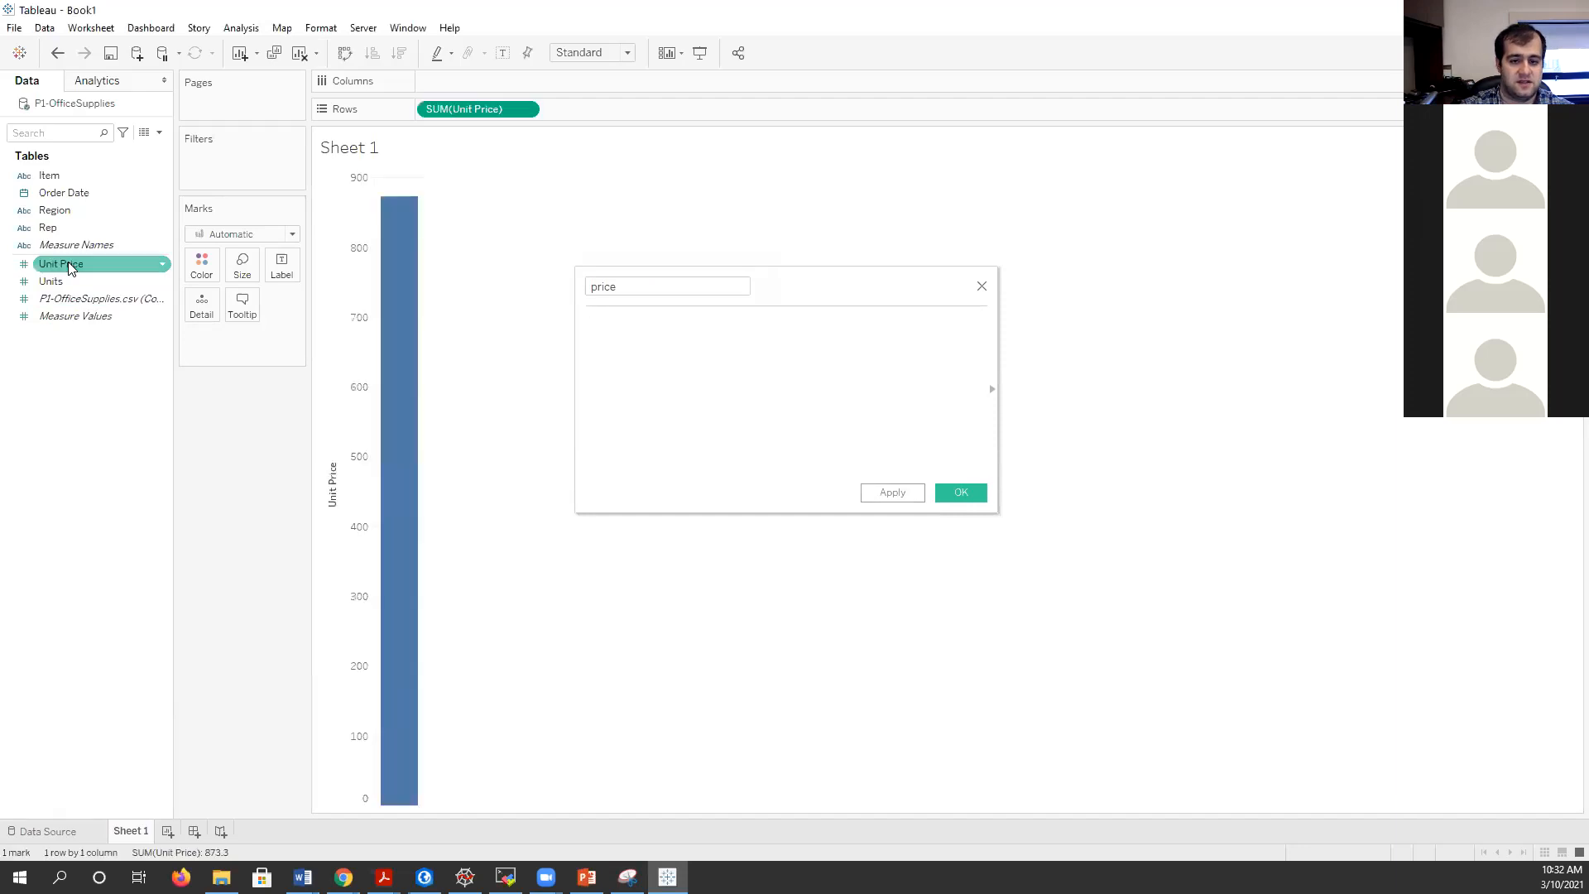
pyautogui.moveTo(71, 265); pyautogui.dragTo(650, 328)
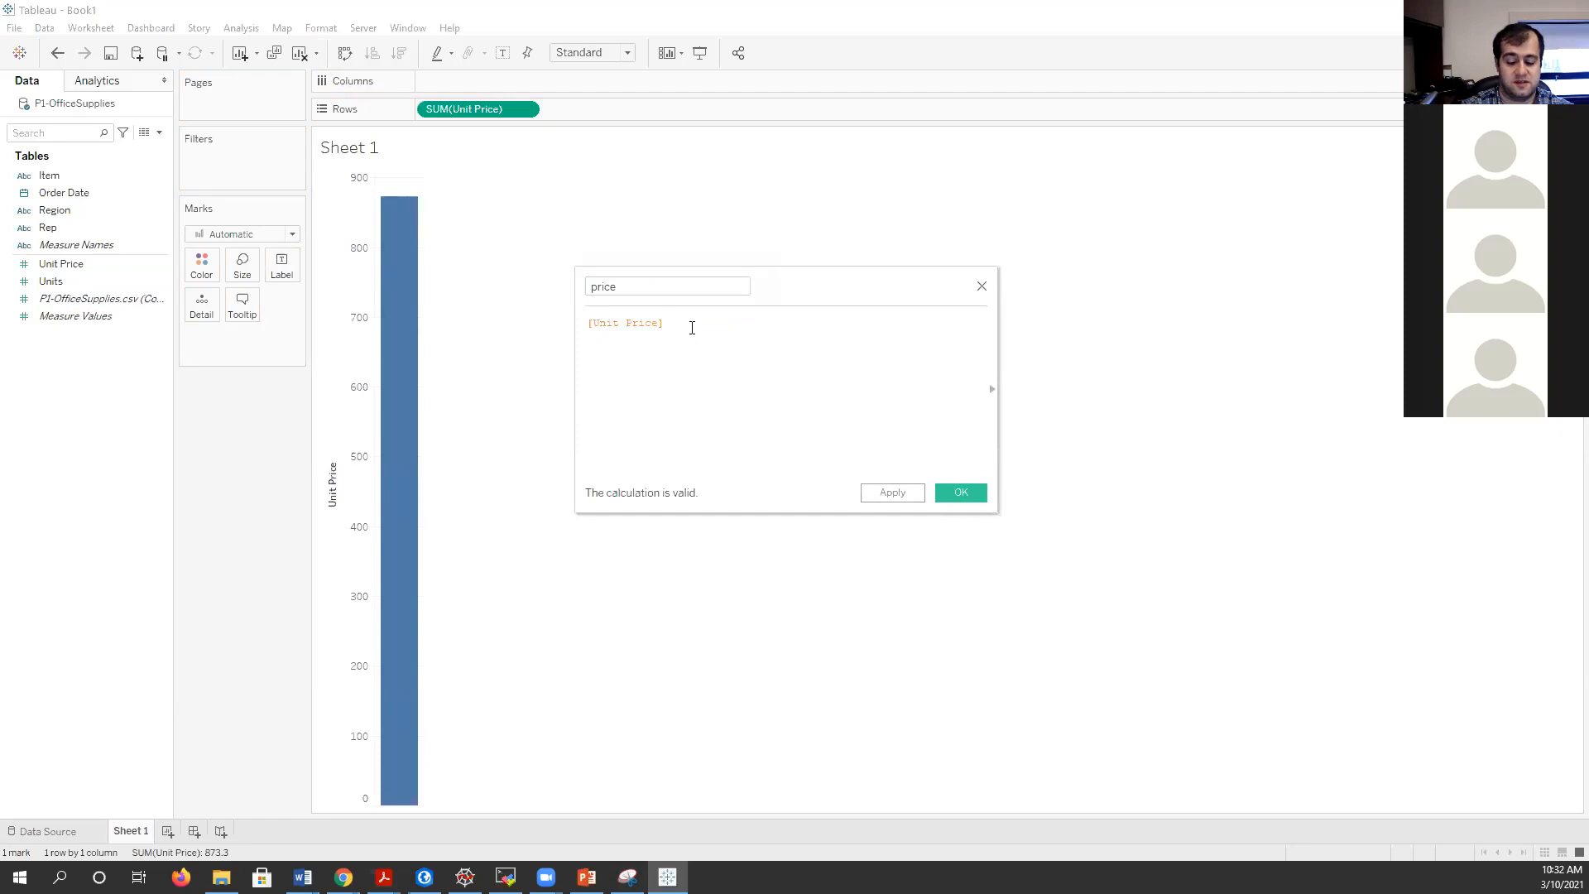
pyautogui.write('*')
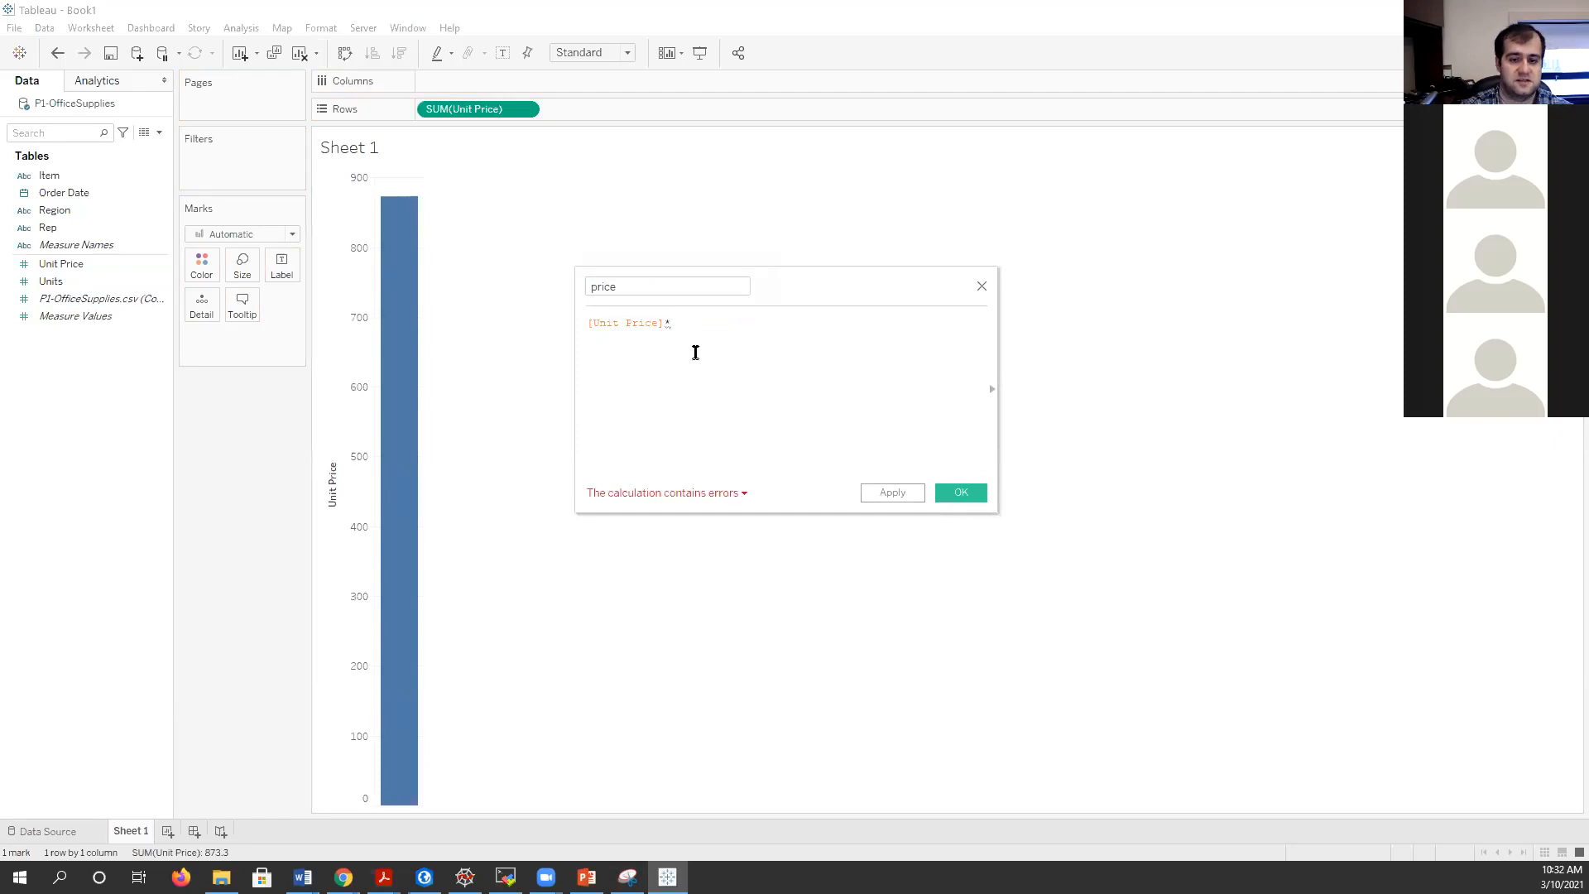
pyautogui.click(54, 287)
pyautogui.moveTo(54, 287); pyautogui.dragTo(755, 338)
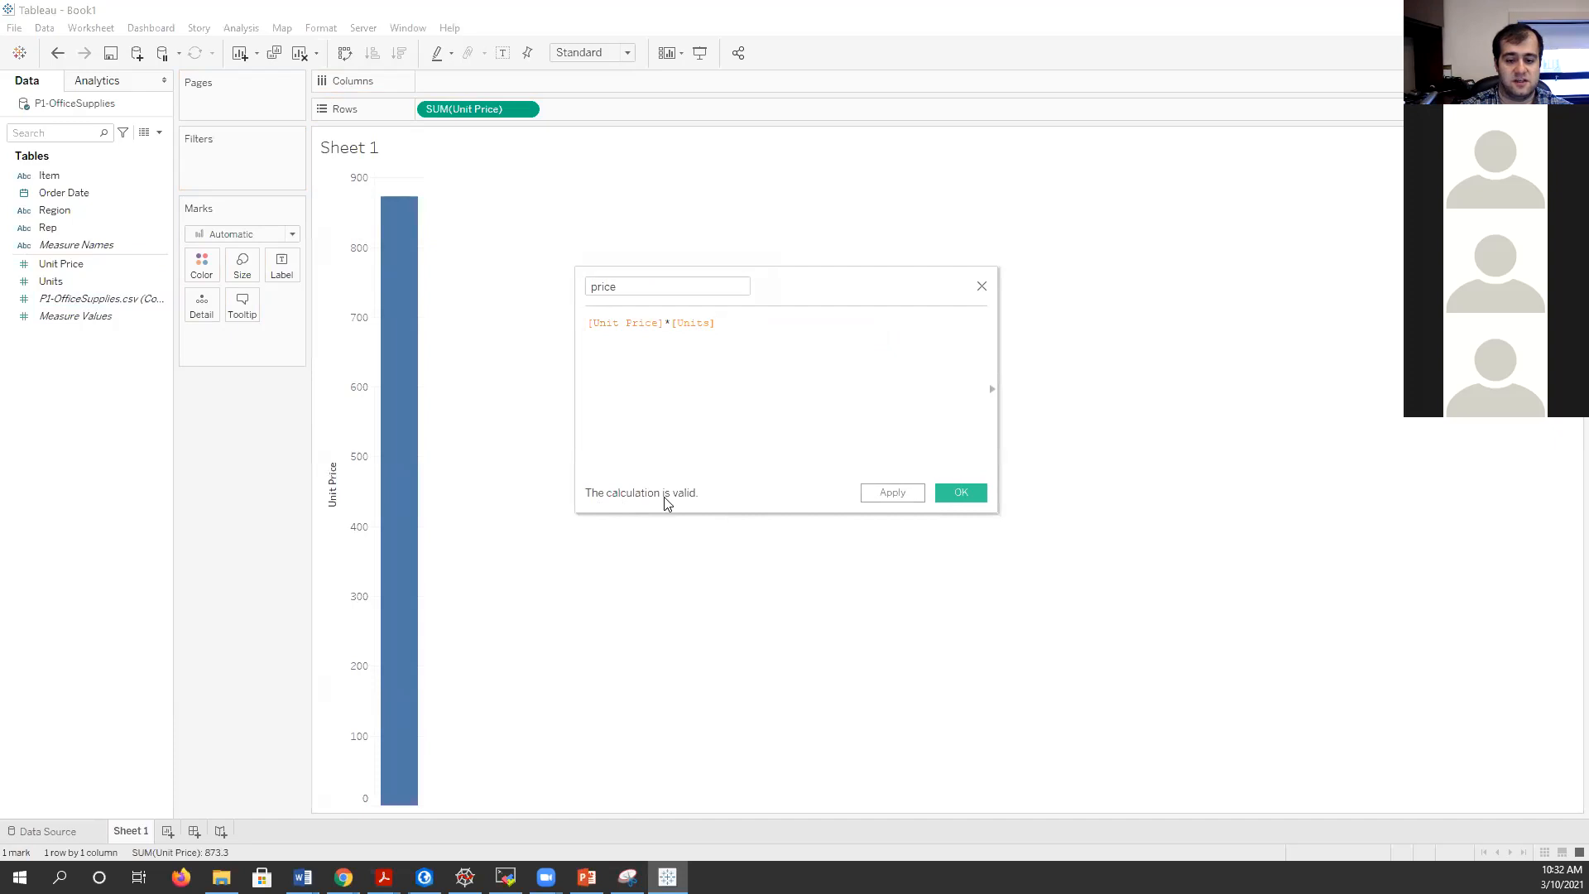
pyautogui.click(960, 495)
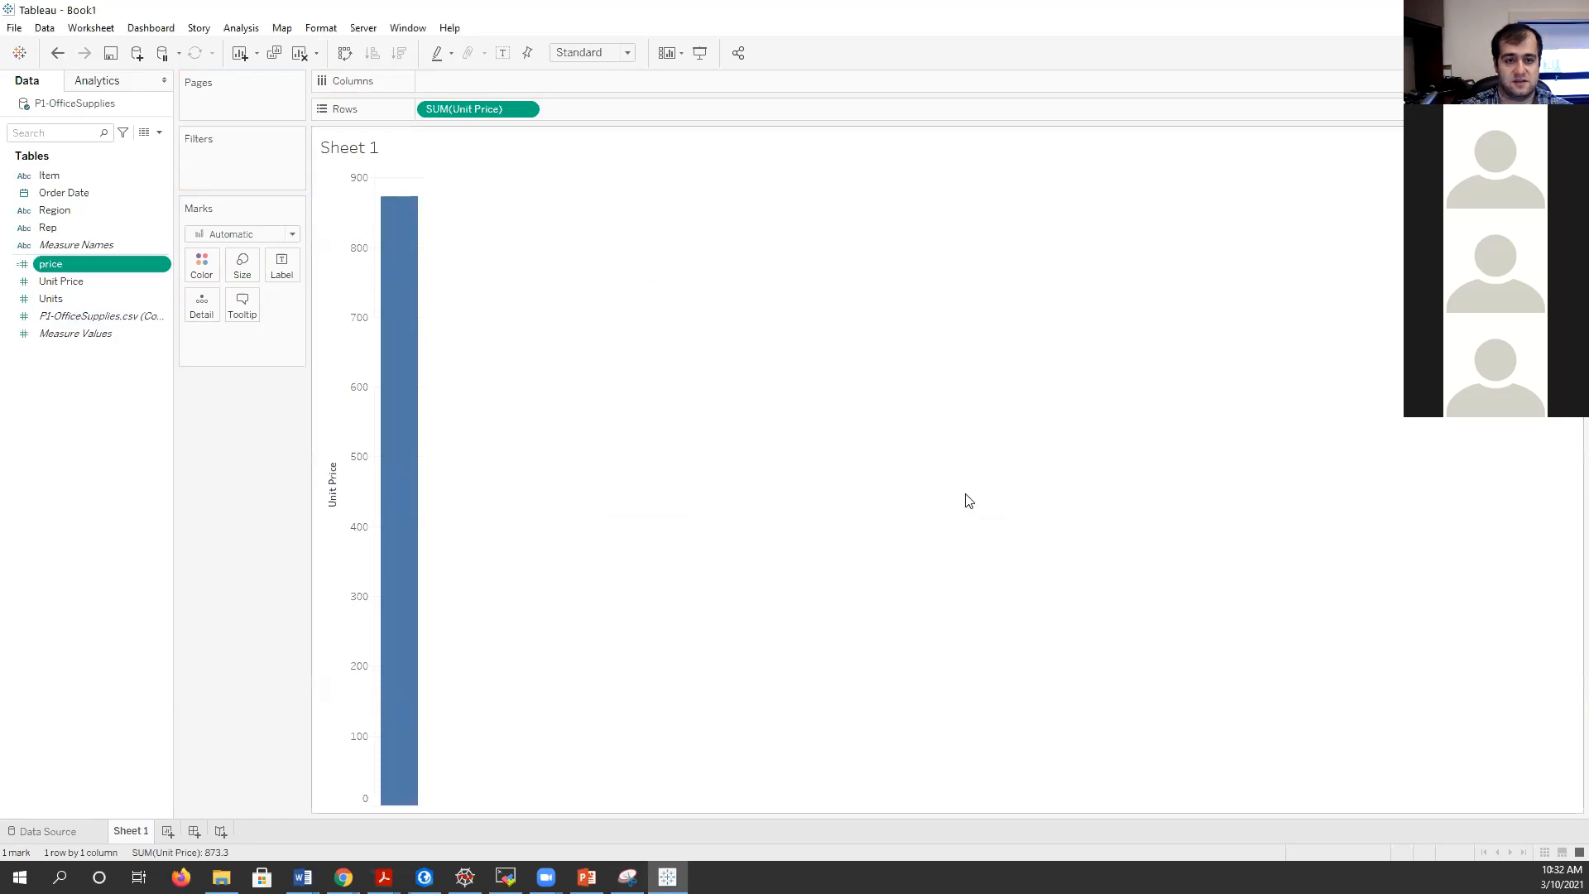
# - Remove SUM(Unit Price) from the Rows shelf and place Region there instead
pyautogui.rightClick(497, 112)
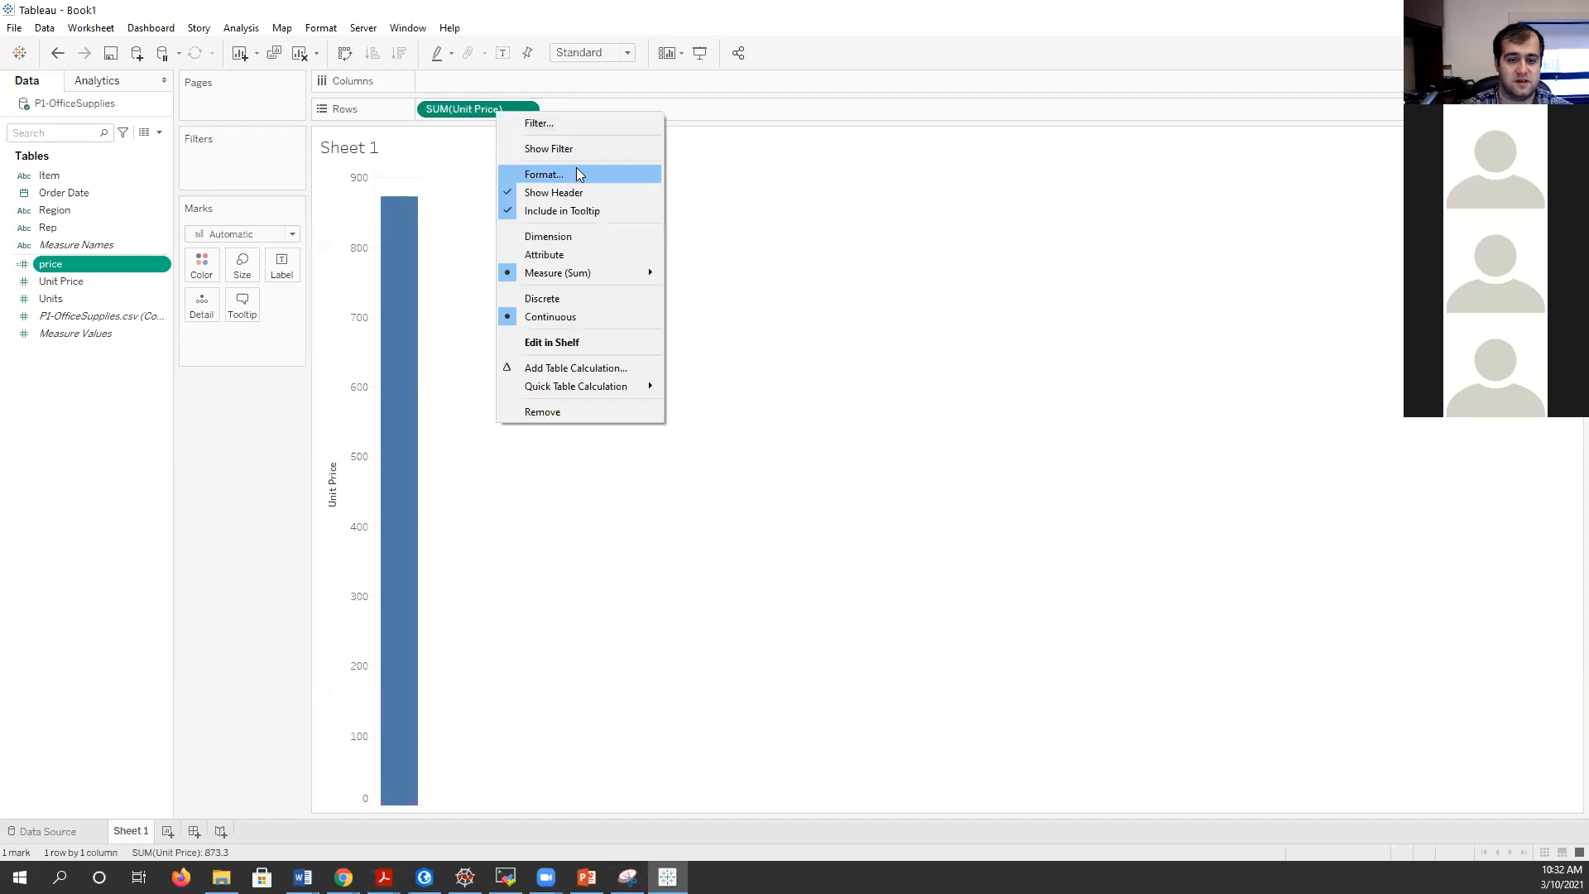
pyautogui.click(578, 412)
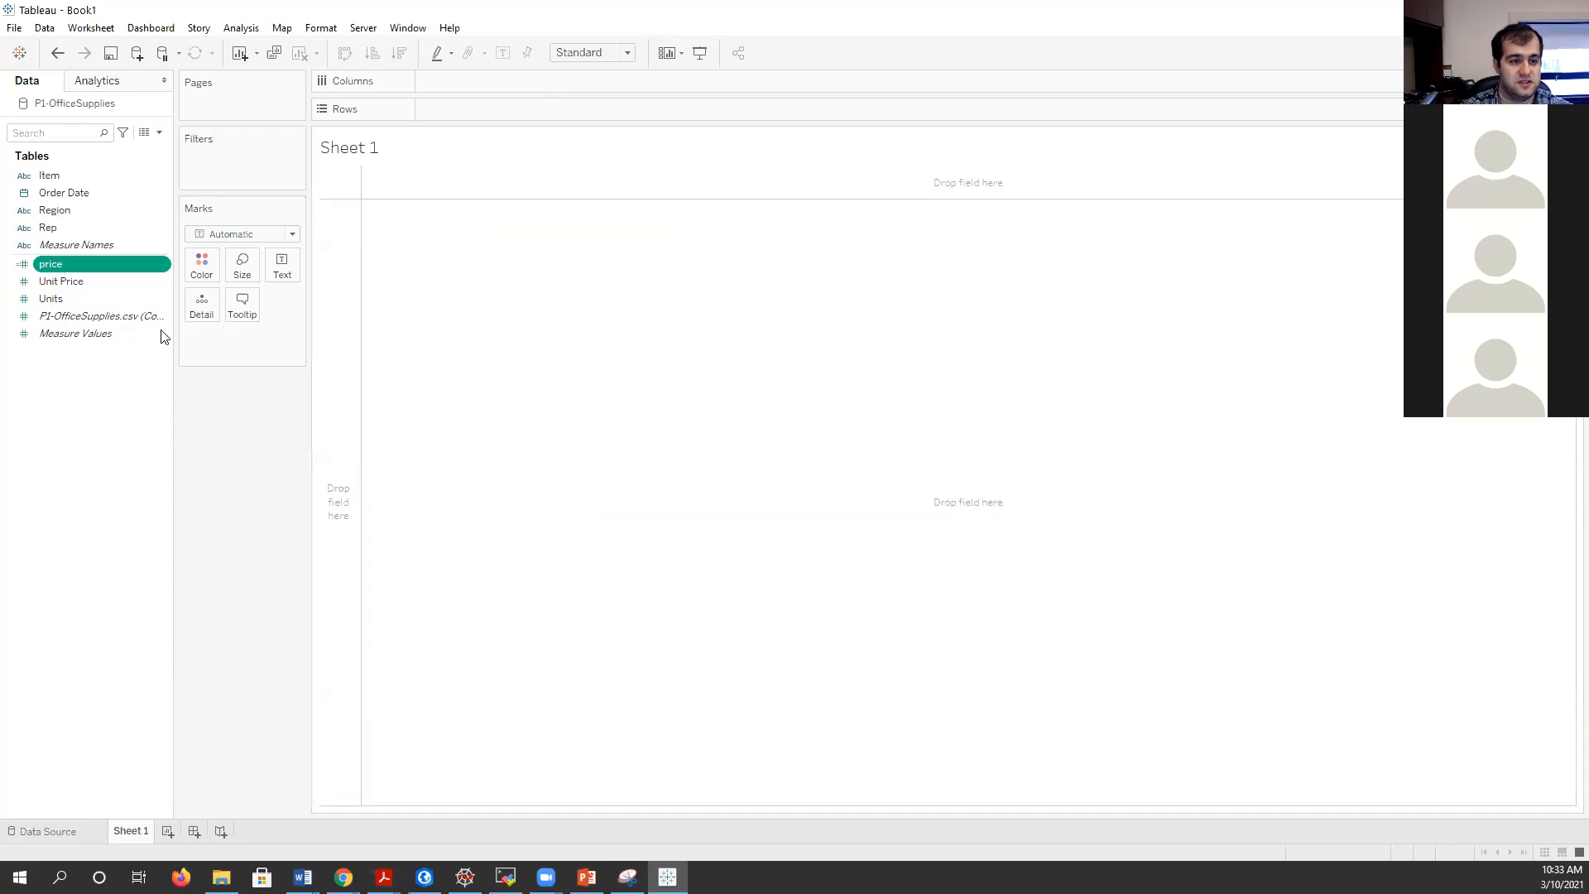
pyautogui.moveTo(62, 207); pyautogui.dragTo(504, 109)
# - Rename the calculated field price to sale
pyautogui.click(69, 282)
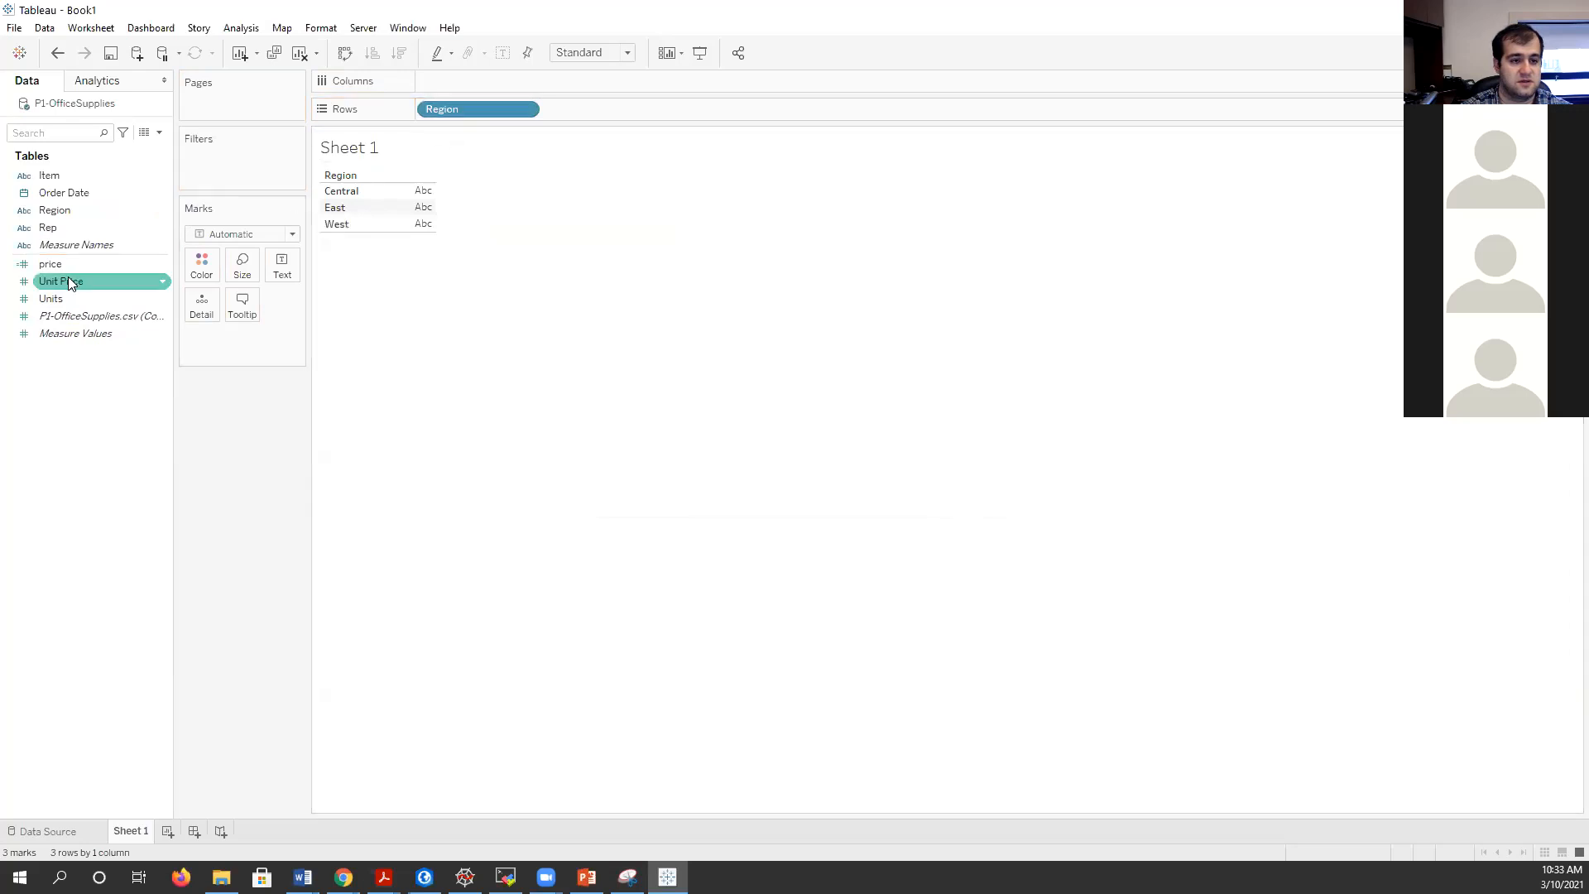
pyautogui.click(51, 266)
pyautogui.moveTo(51, 269)
pyautogui.mouseDown()
pyautogui.moveTo(543, 114)
pyautogui.moveTo(534, 74)
pyautogui.moveTo(534, 91)
pyautogui.moveTo(53, 273)
pyautogui.mouseUp()
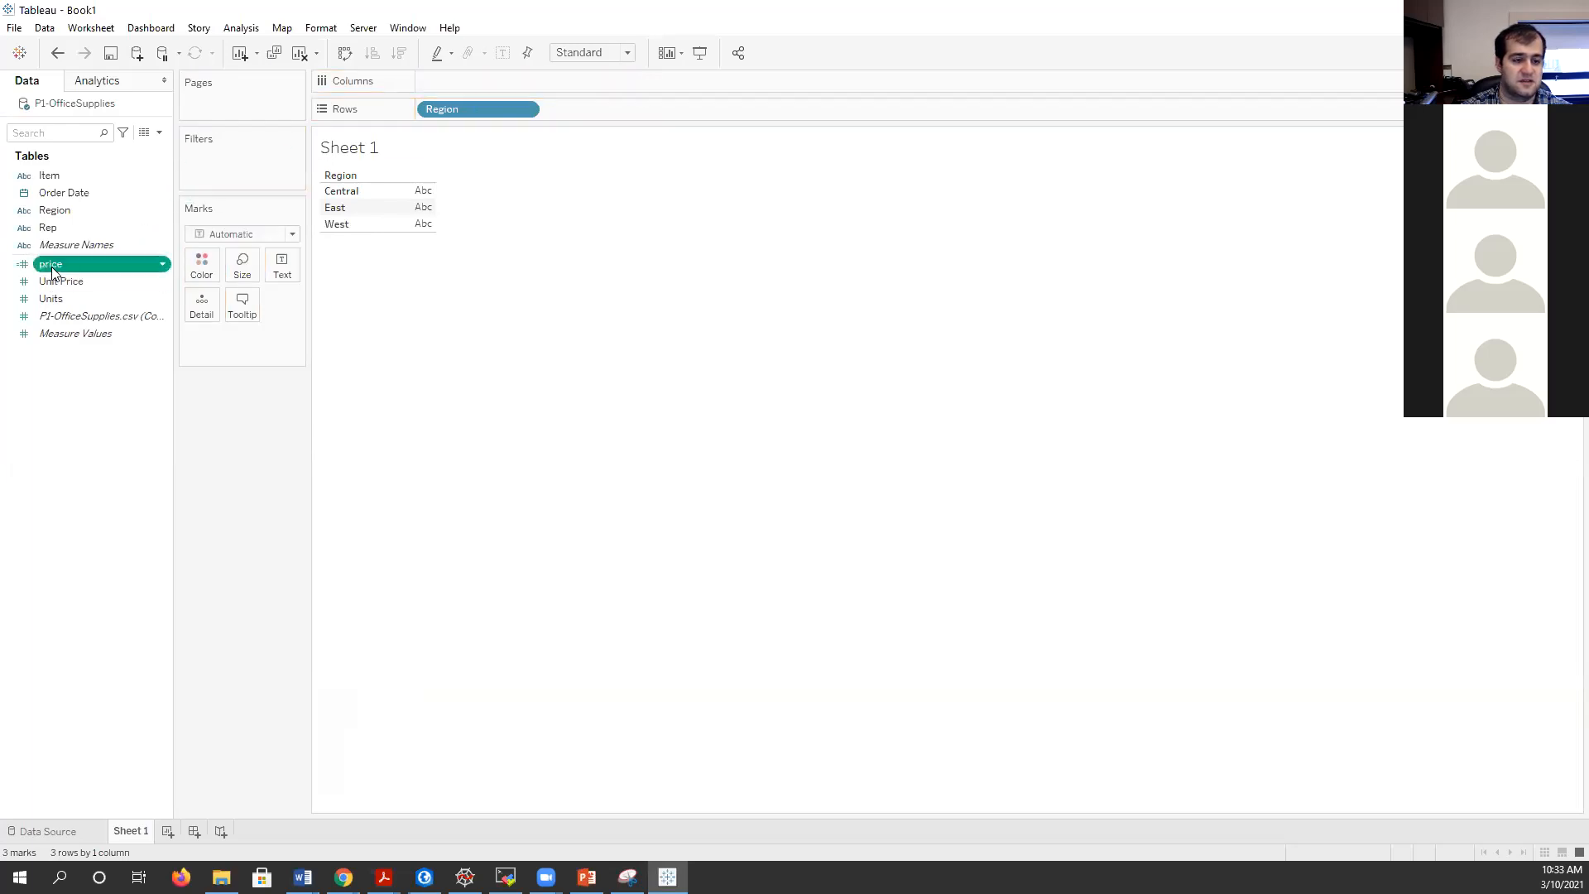
pyautogui.rightClick(53, 271)
pyautogui.click(130, 402)
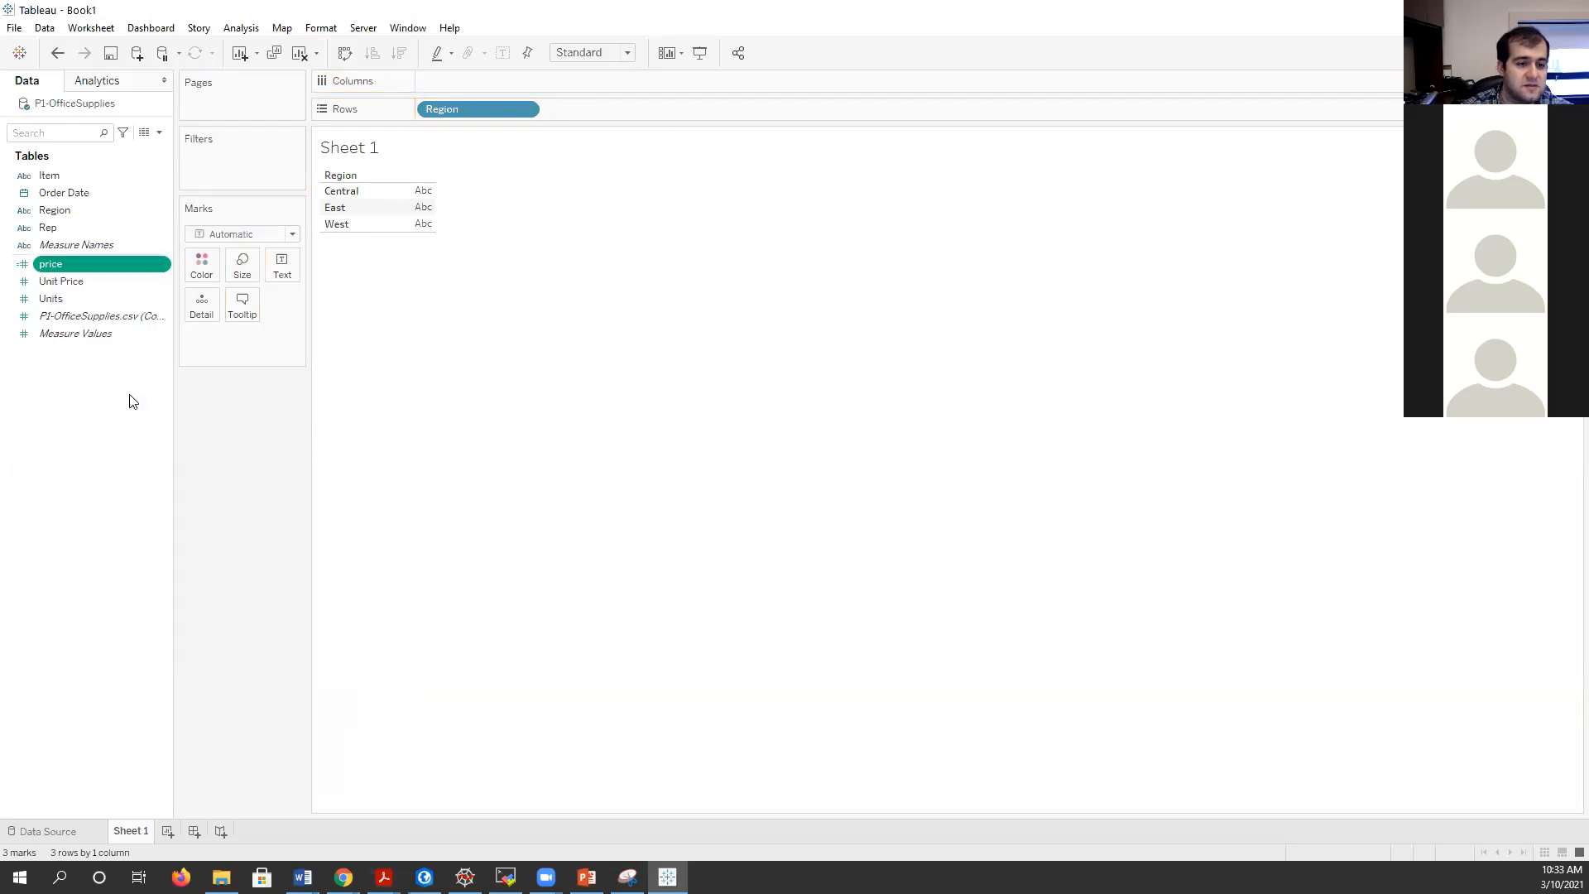
pyautogui.write('e')
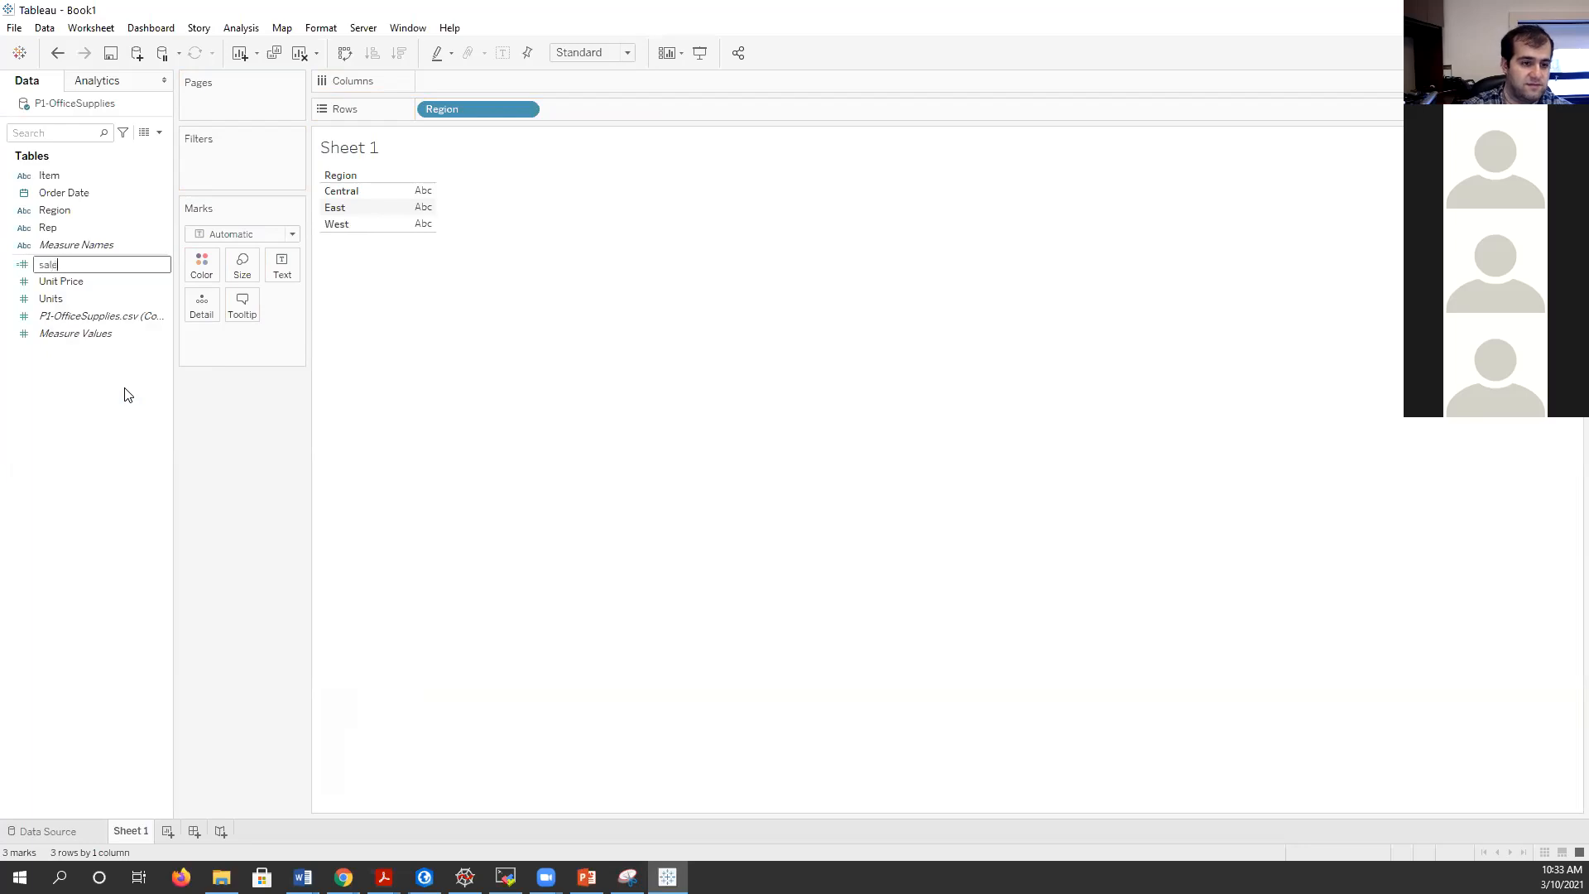
pyautogui.press('Return')
# - Add sale to the Rows shelf and move Region to Columns to chart sales per region
pyautogui.click(69, 266)
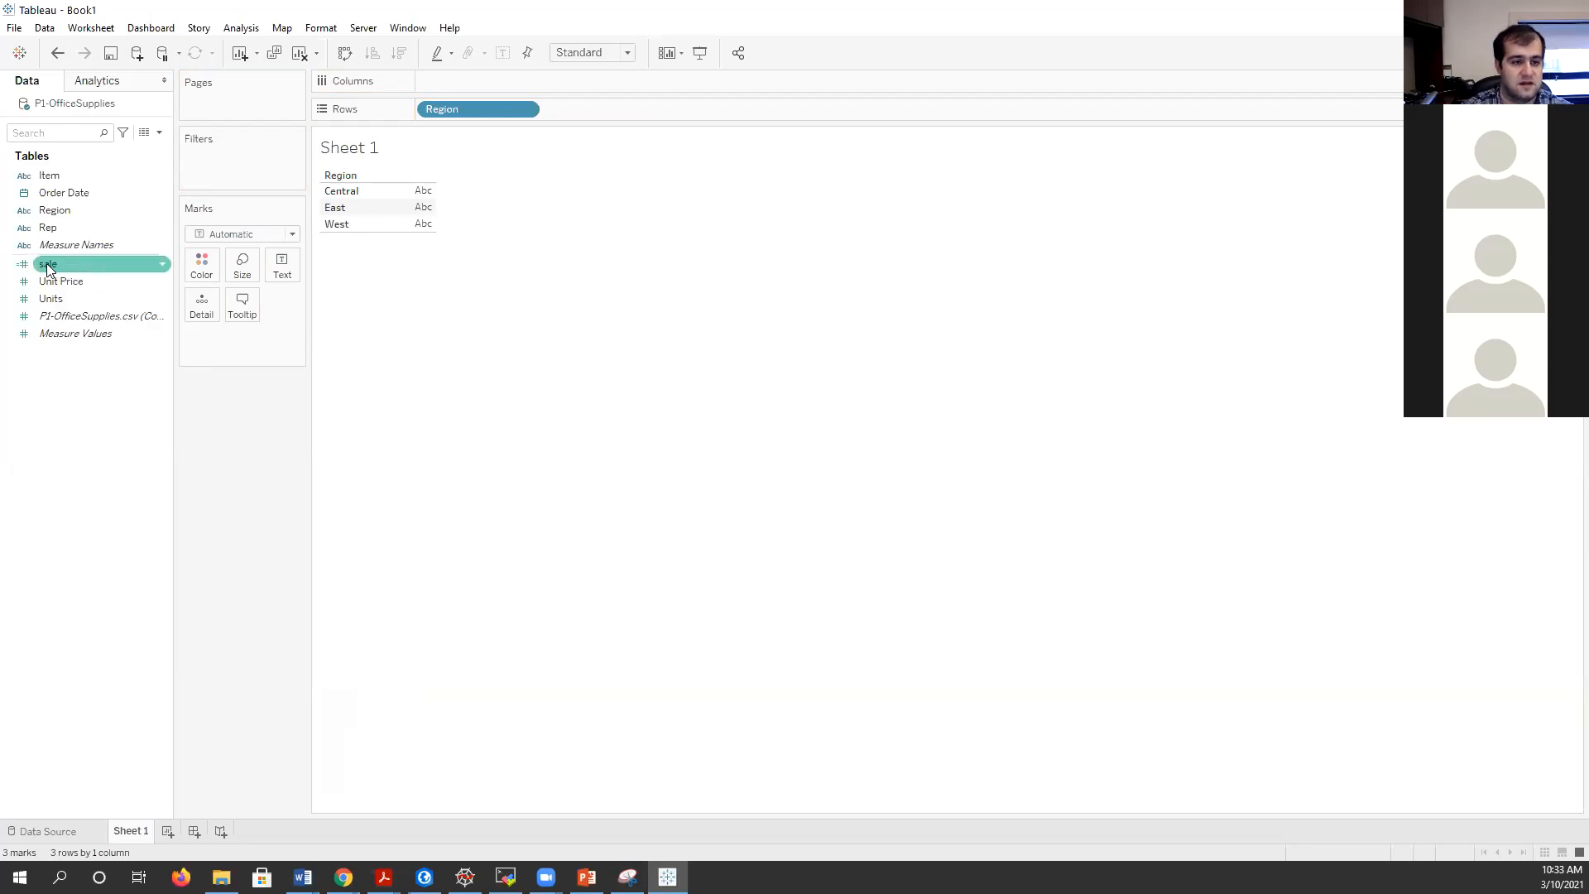
pyautogui.moveTo(48, 269); pyautogui.dragTo(593, 113)
pyautogui.moveTo(460, 108); pyautogui.dragTo(470, 77)
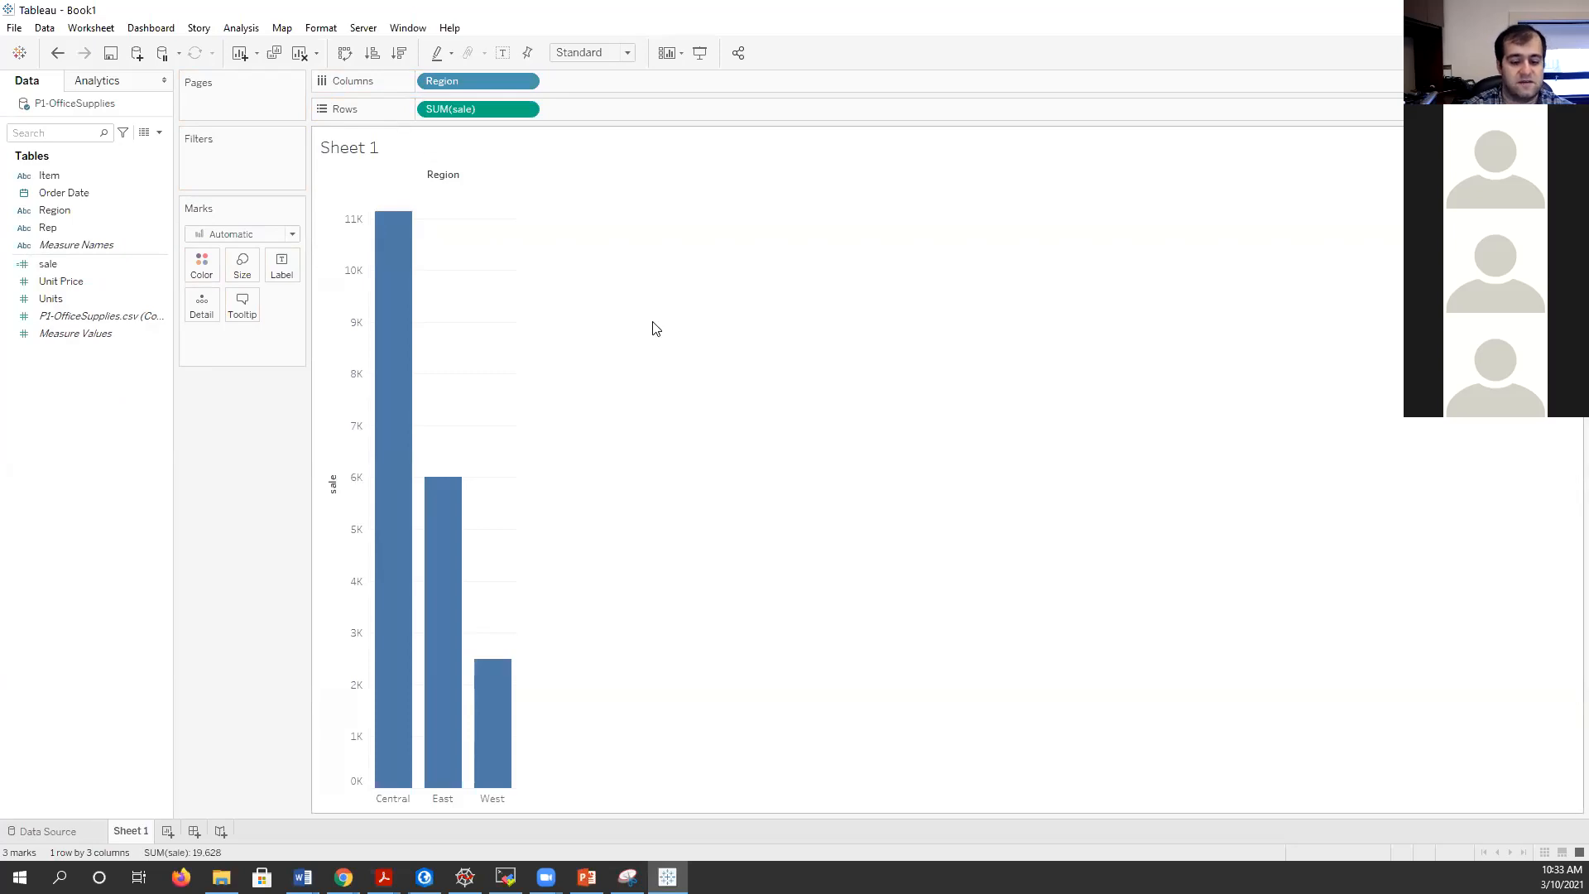
# - Color the region bars by Units and label them with Units as well
pyautogui.moveTo(480, 670)
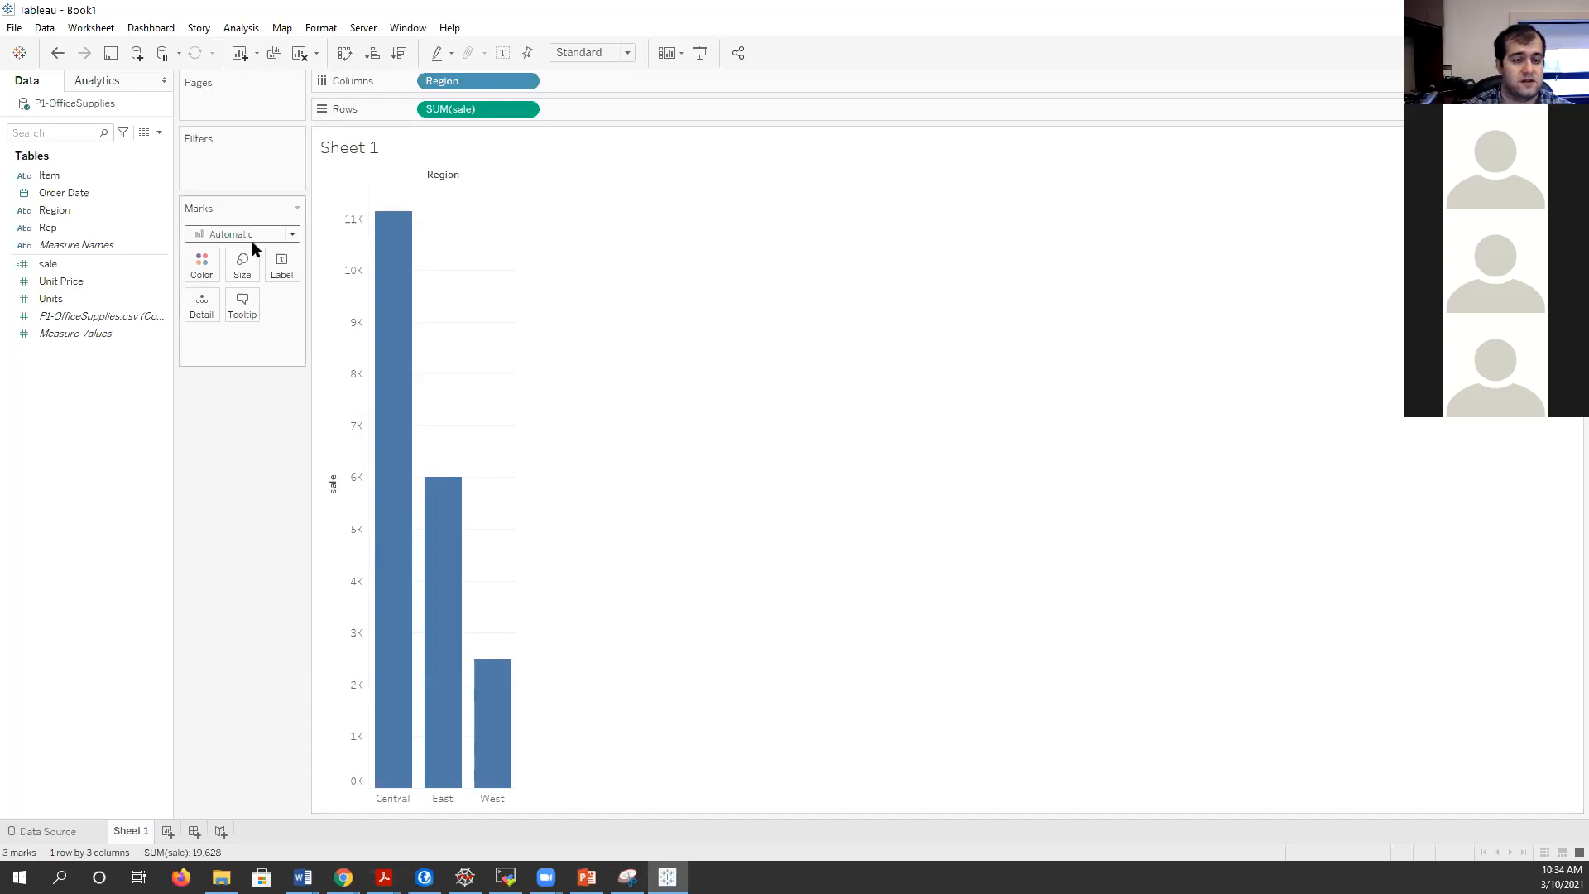
pyautogui.click(43, 302)
pyautogui.moveTo(43, 308)
pyautogui.mouseDown()
pyautogui.moveTo(145, 317)
pyautogui.moveTo(64, 317)
pyautogui.moveTo(208, 284)
pyautogui.moveTo(195, 269)
pyautogui.mouseUp()
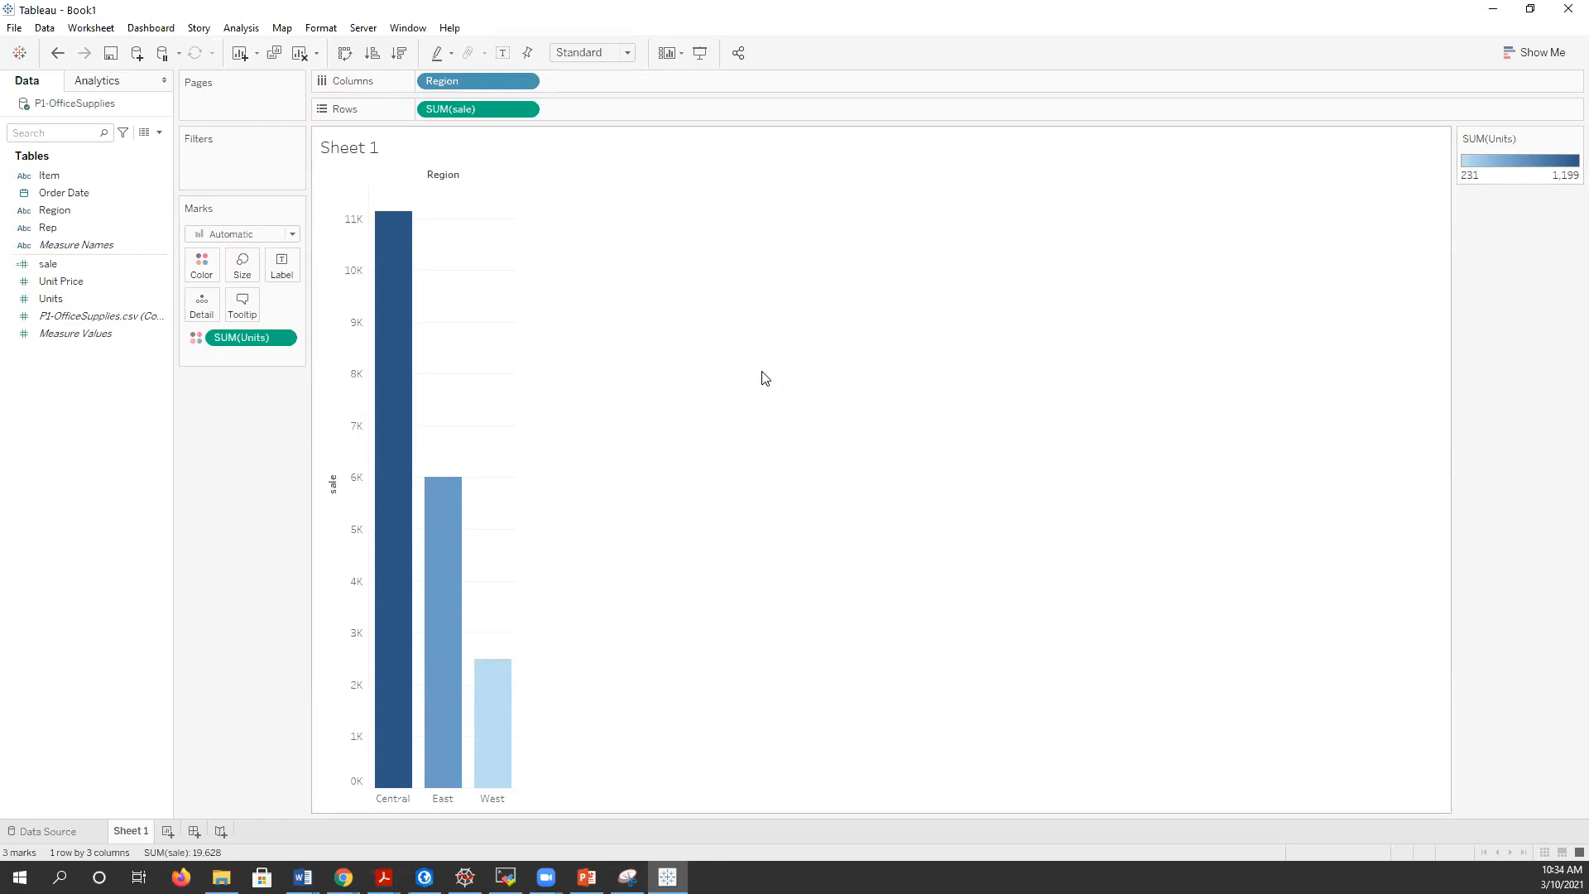
pyautogui.moveTo(402, 256)
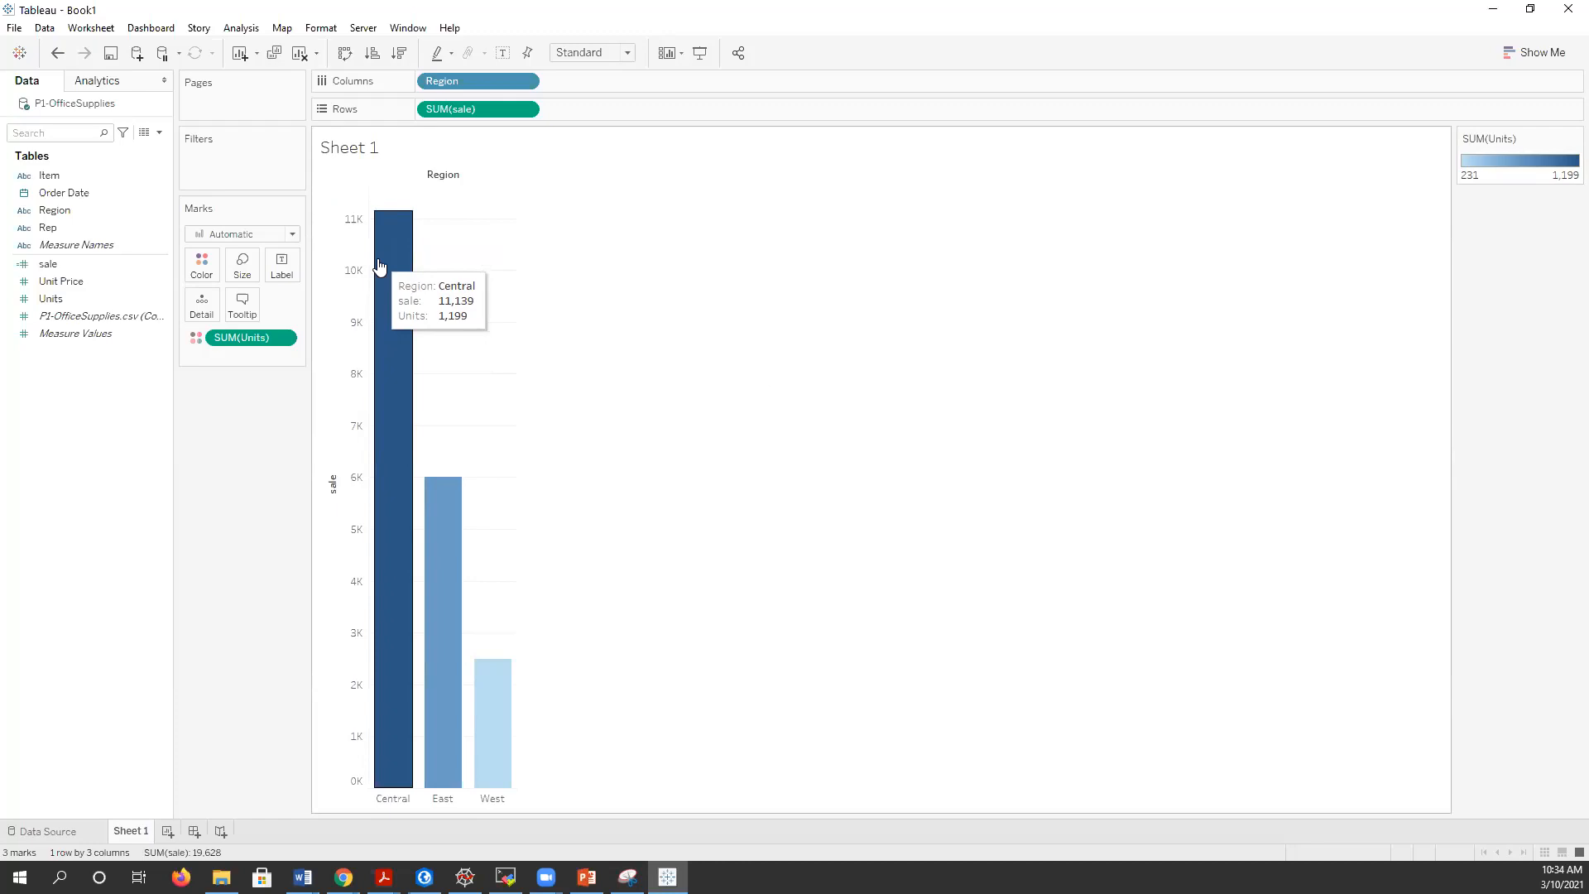
pyautogui.moveTo(50, 299); pyautogui.dragTo(283, 273)
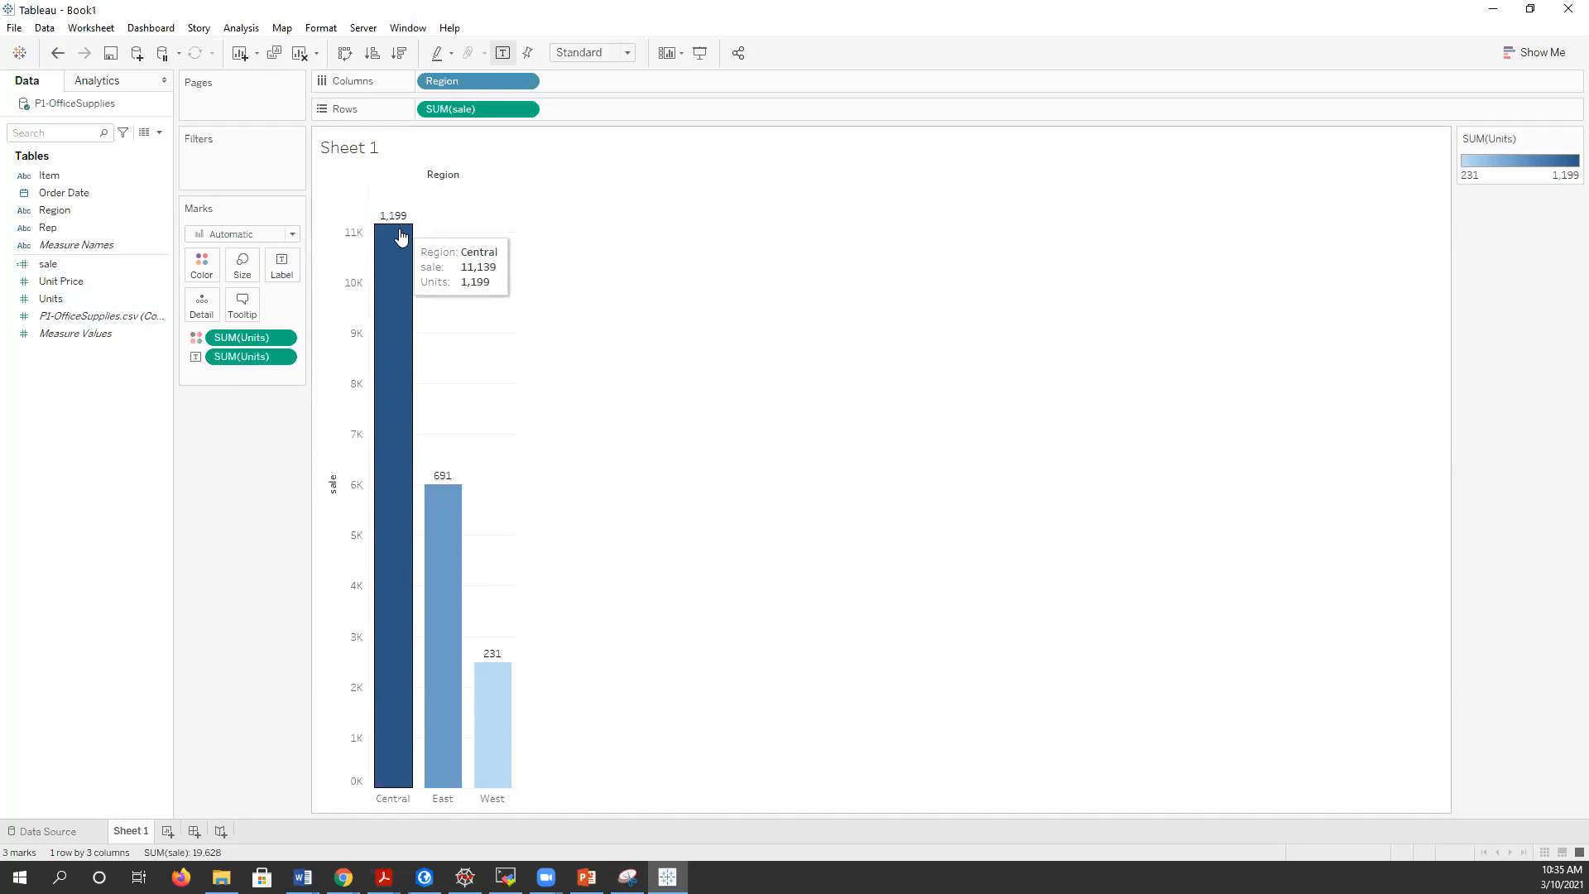
# - Convert the regional bar chart into a pie chart with Show Me
pyautogui.click(1540, 58)
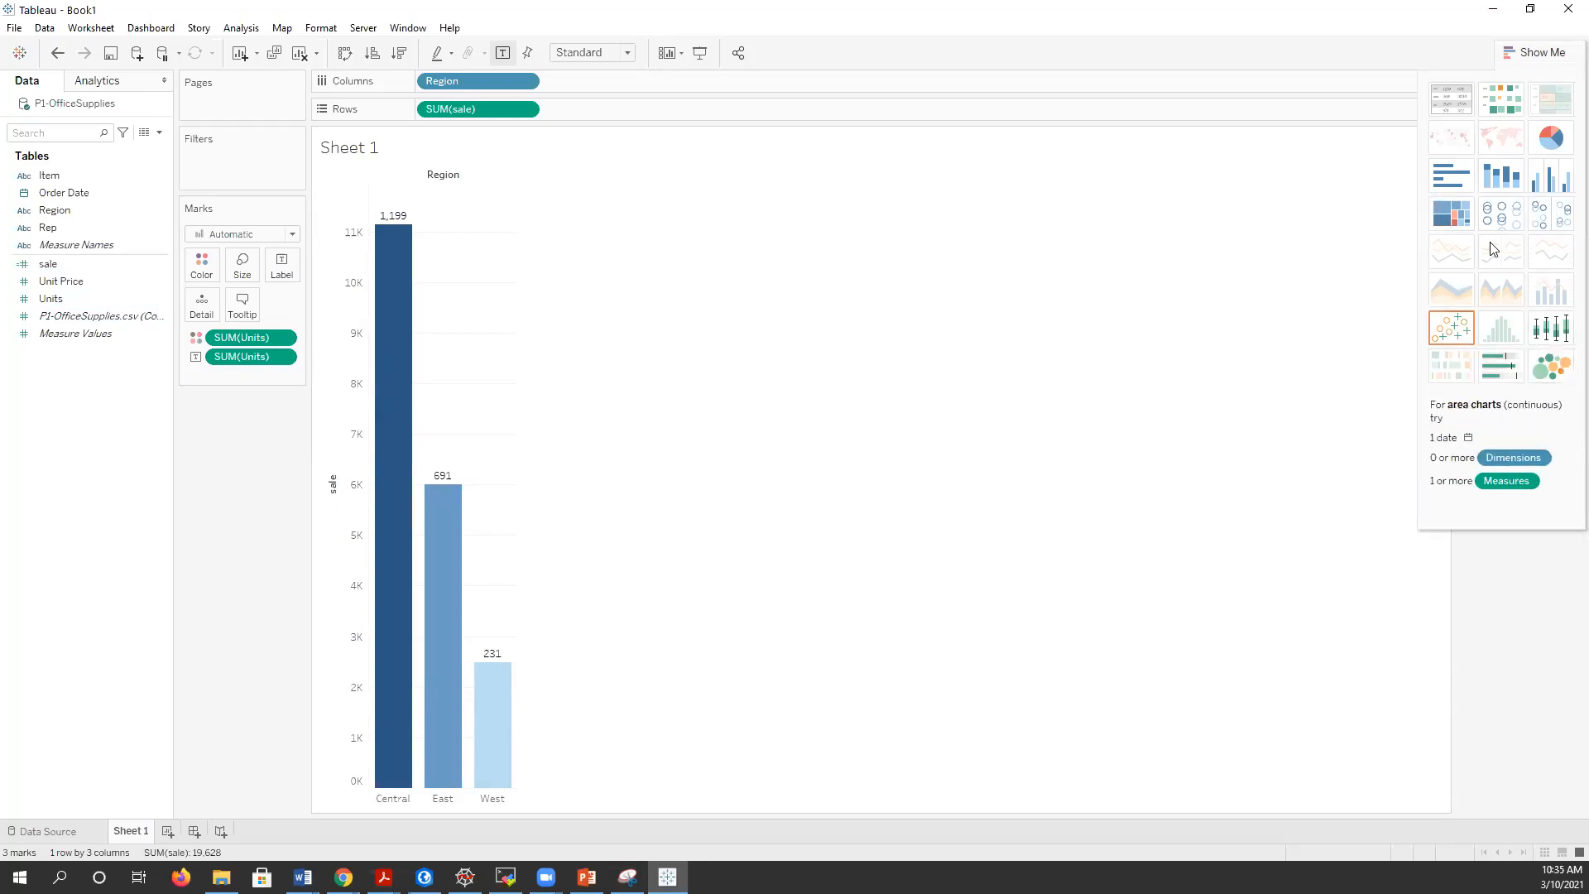
pyautogui.click(1558, 144)
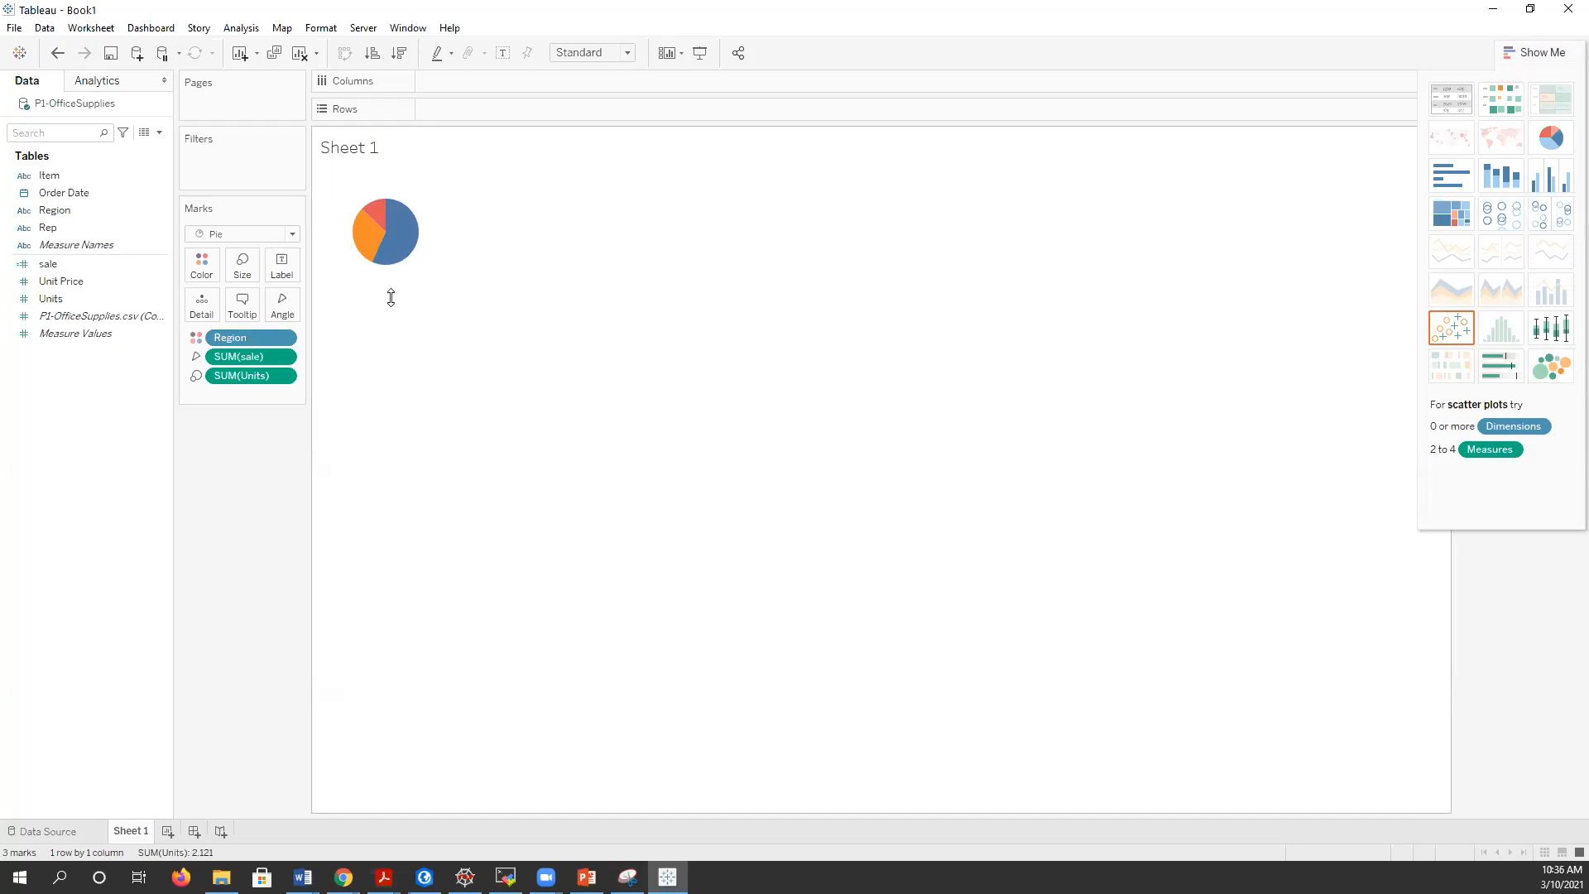
# - Enlarge the region pie chart by increasing its height and width
pyautogui.moveTo(390, 298); pyautogui.dragTo(399, 347)
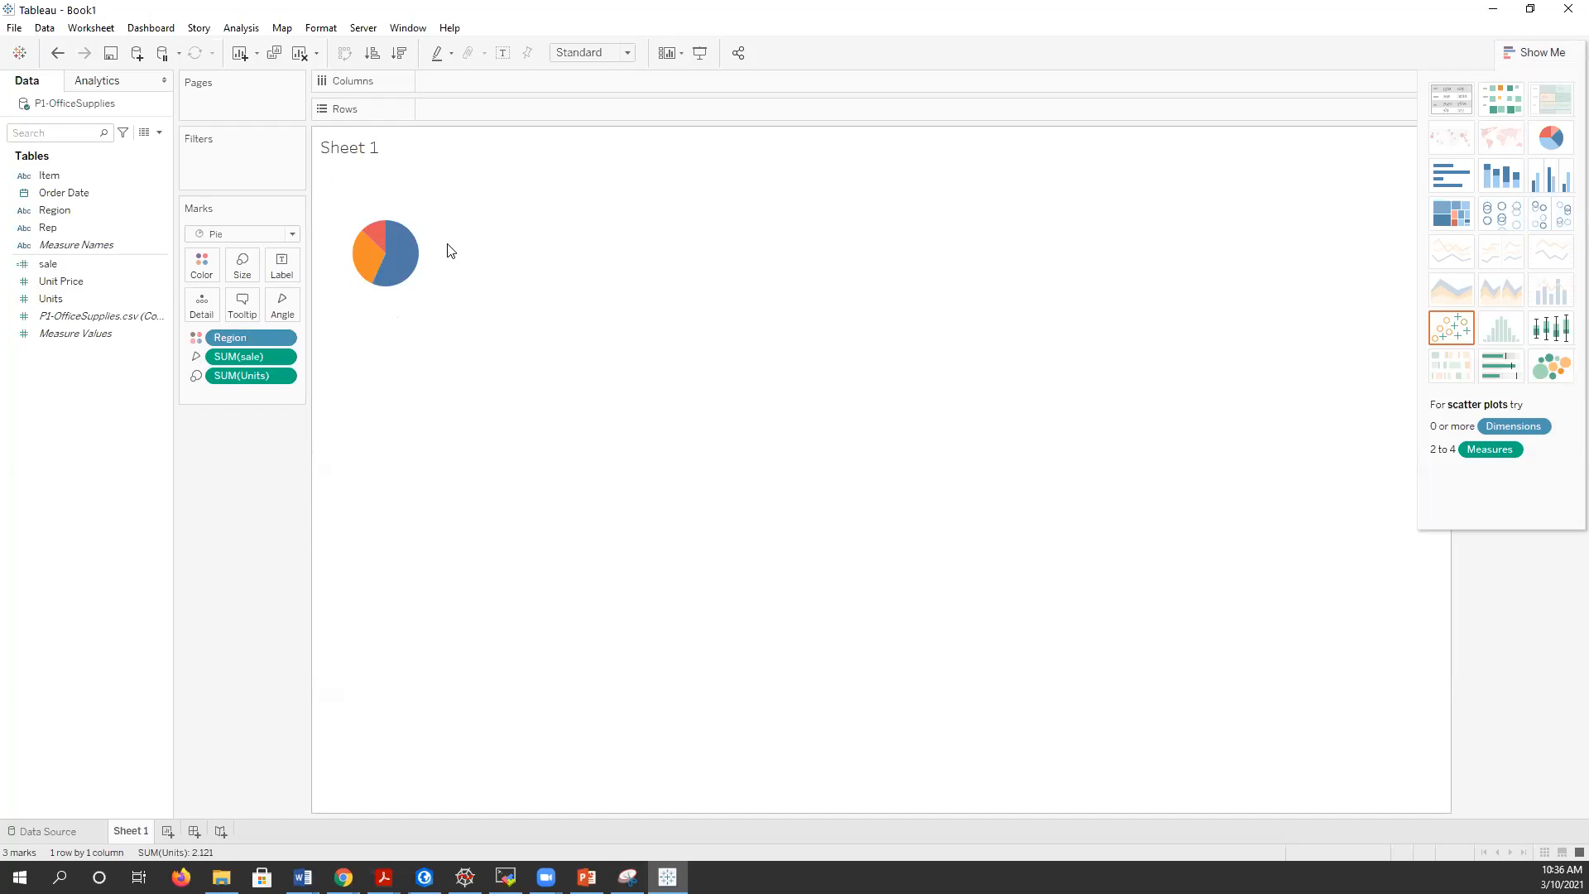
pyautogui.moveTo(451, 244); pyautogui.dragTo(515, 242)
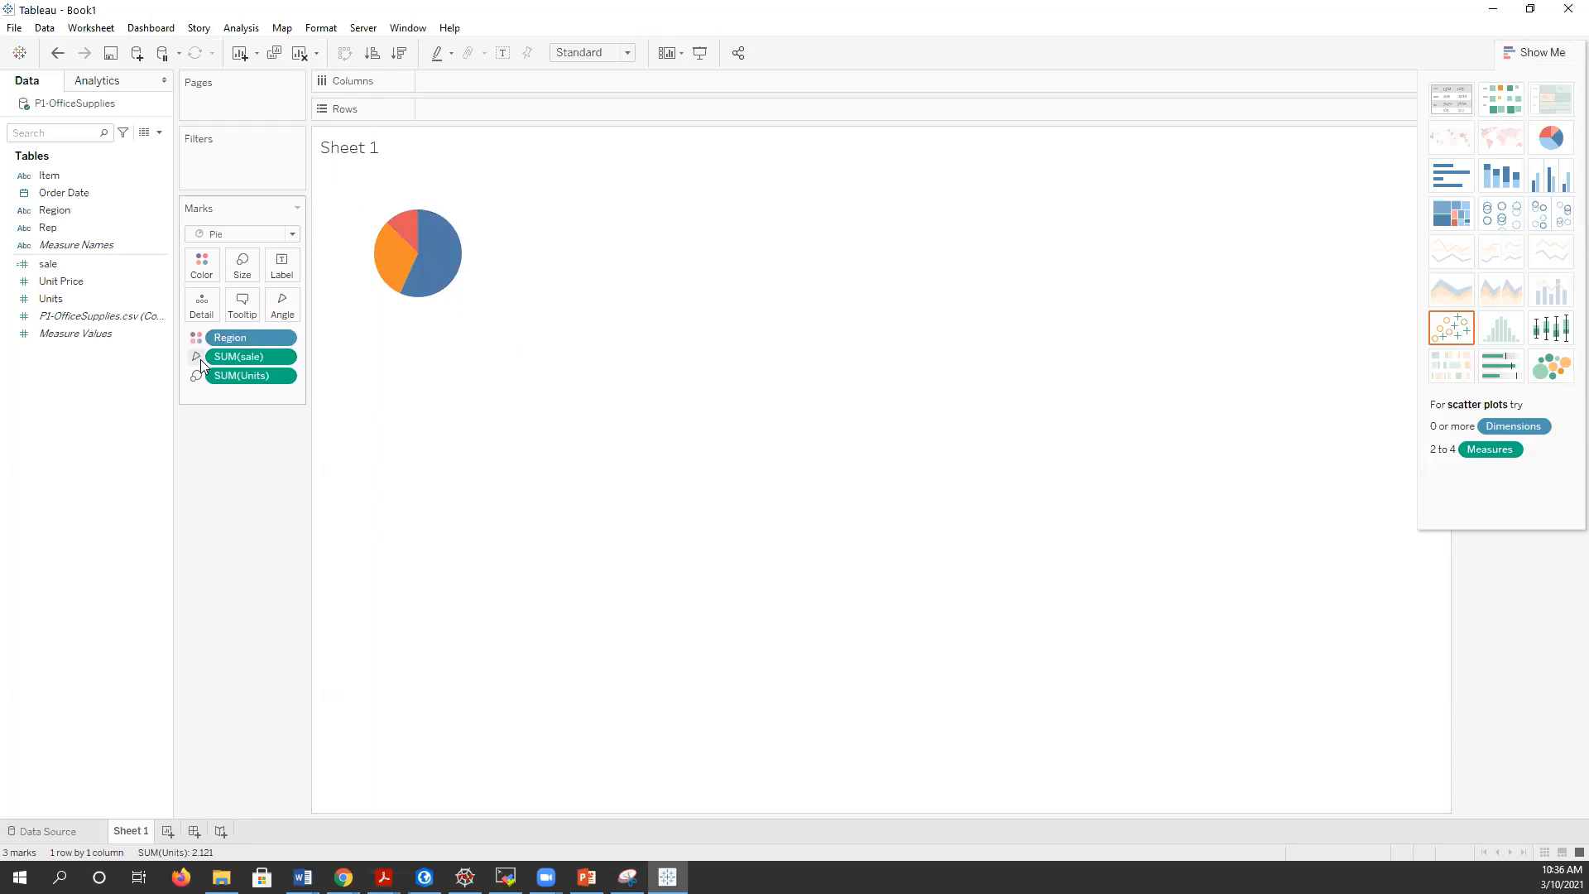
pyautogui.moveTo(457, 259)
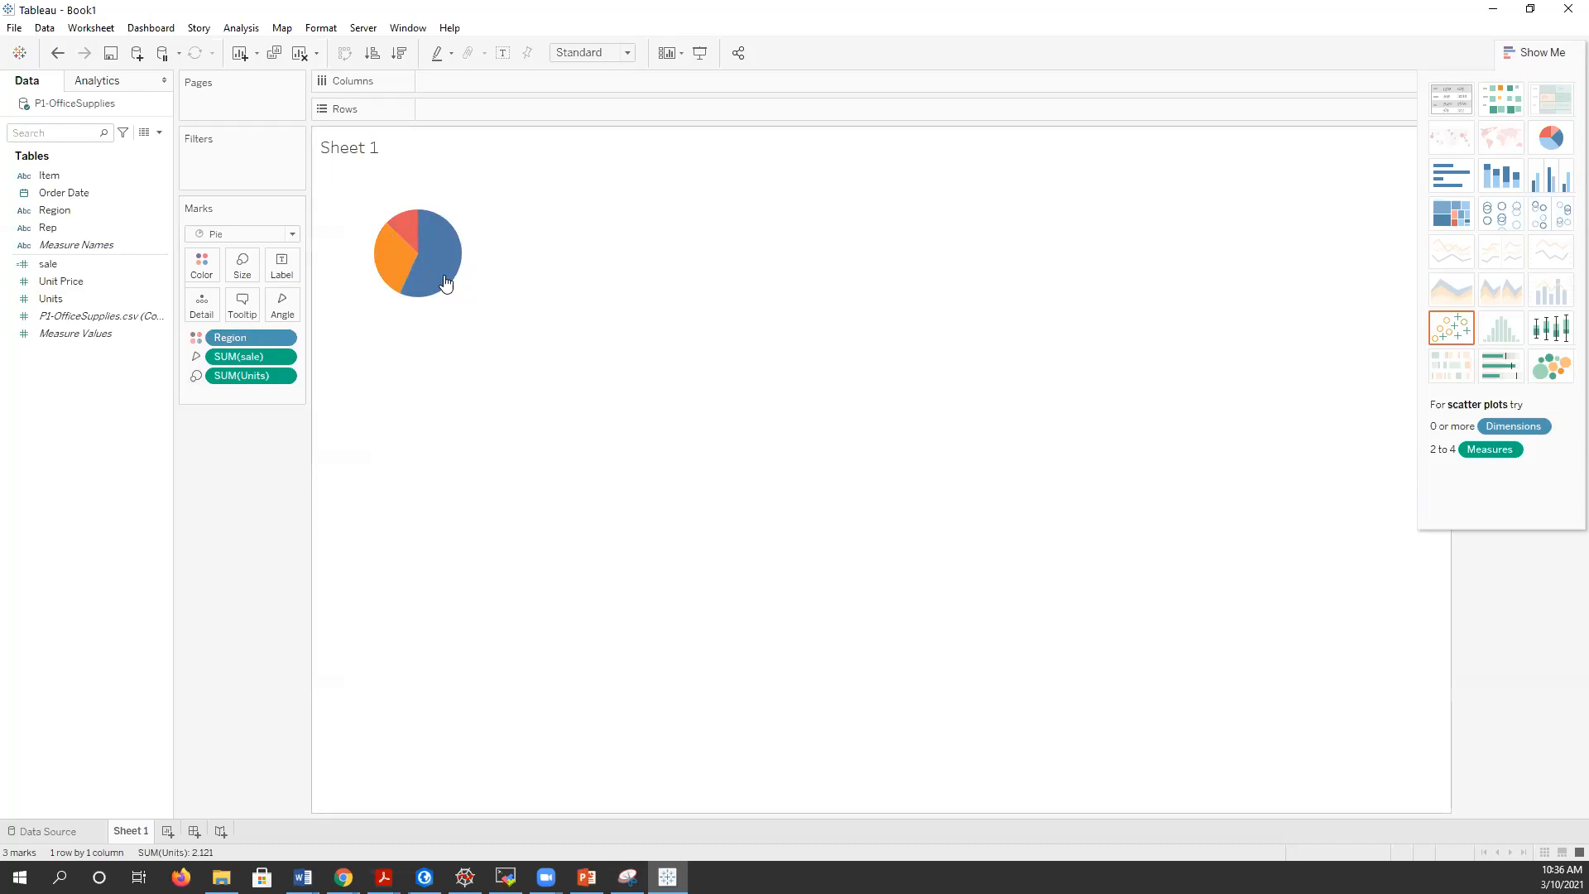
pyautogui.moveTo(412, 233)
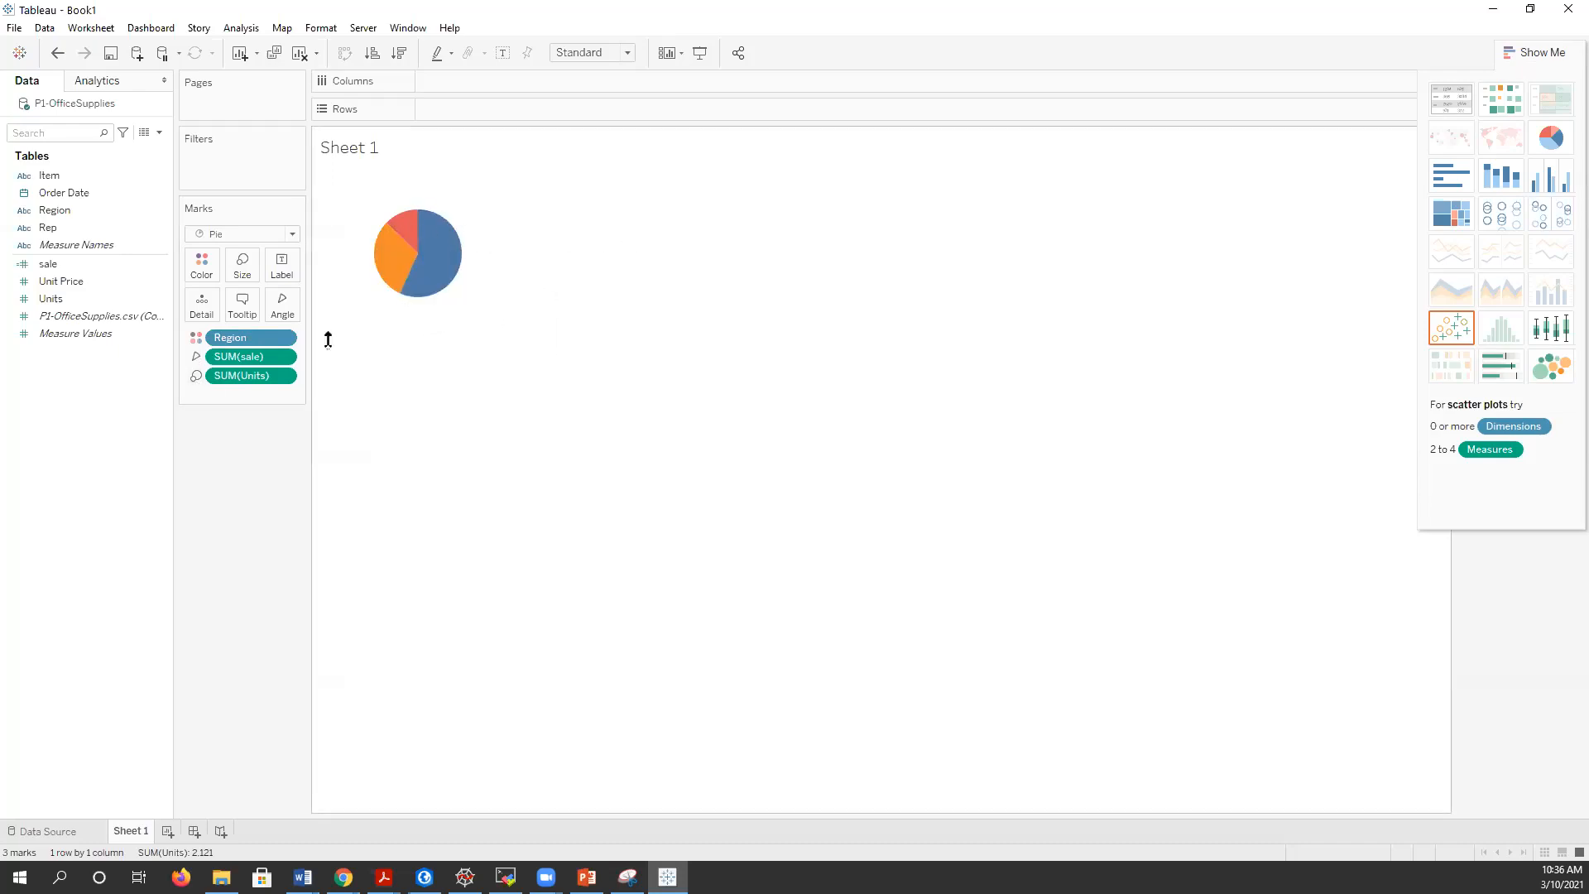
# - Label the pie slices with Units instead of sizing by it, and add Region as a second label
pyautogui.click(198, 377)
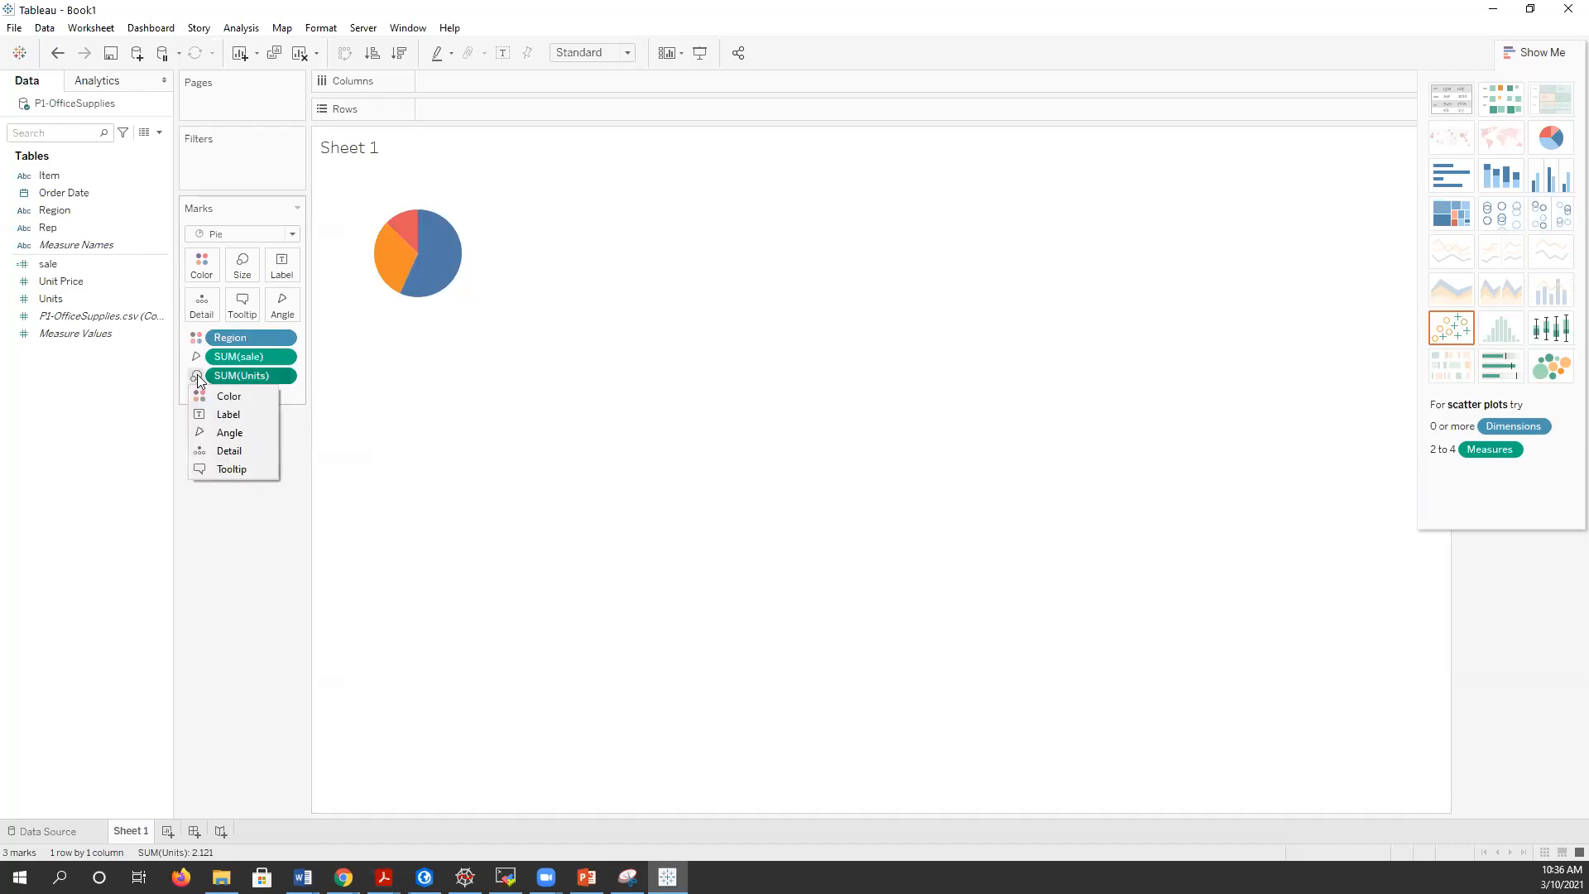
pyautogui.click(227, 415)
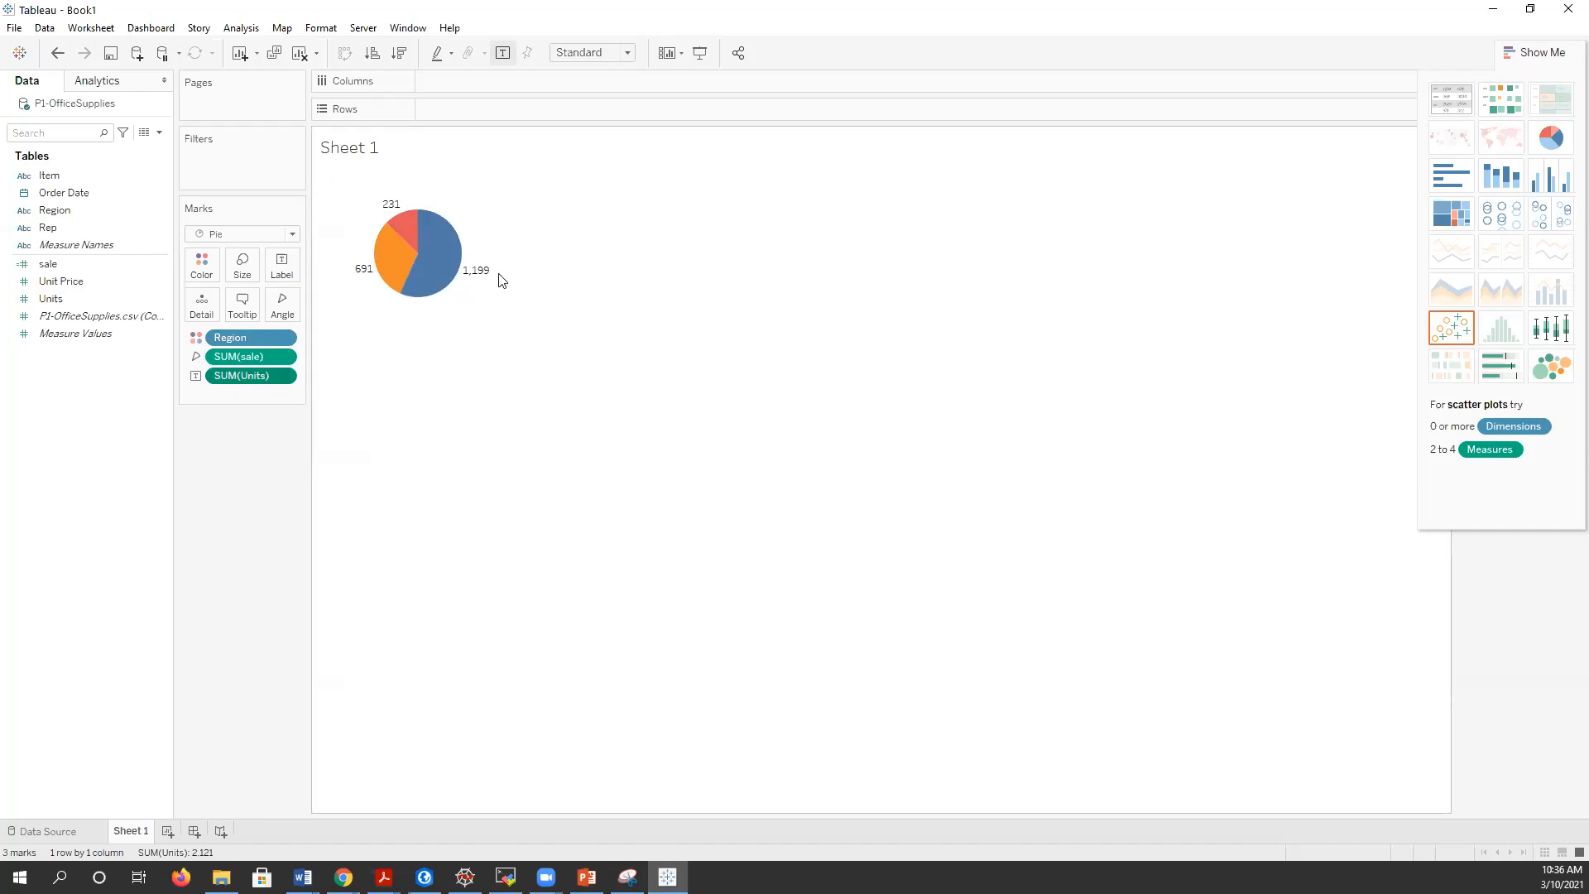
pyautogui.moveTo(492, 279)
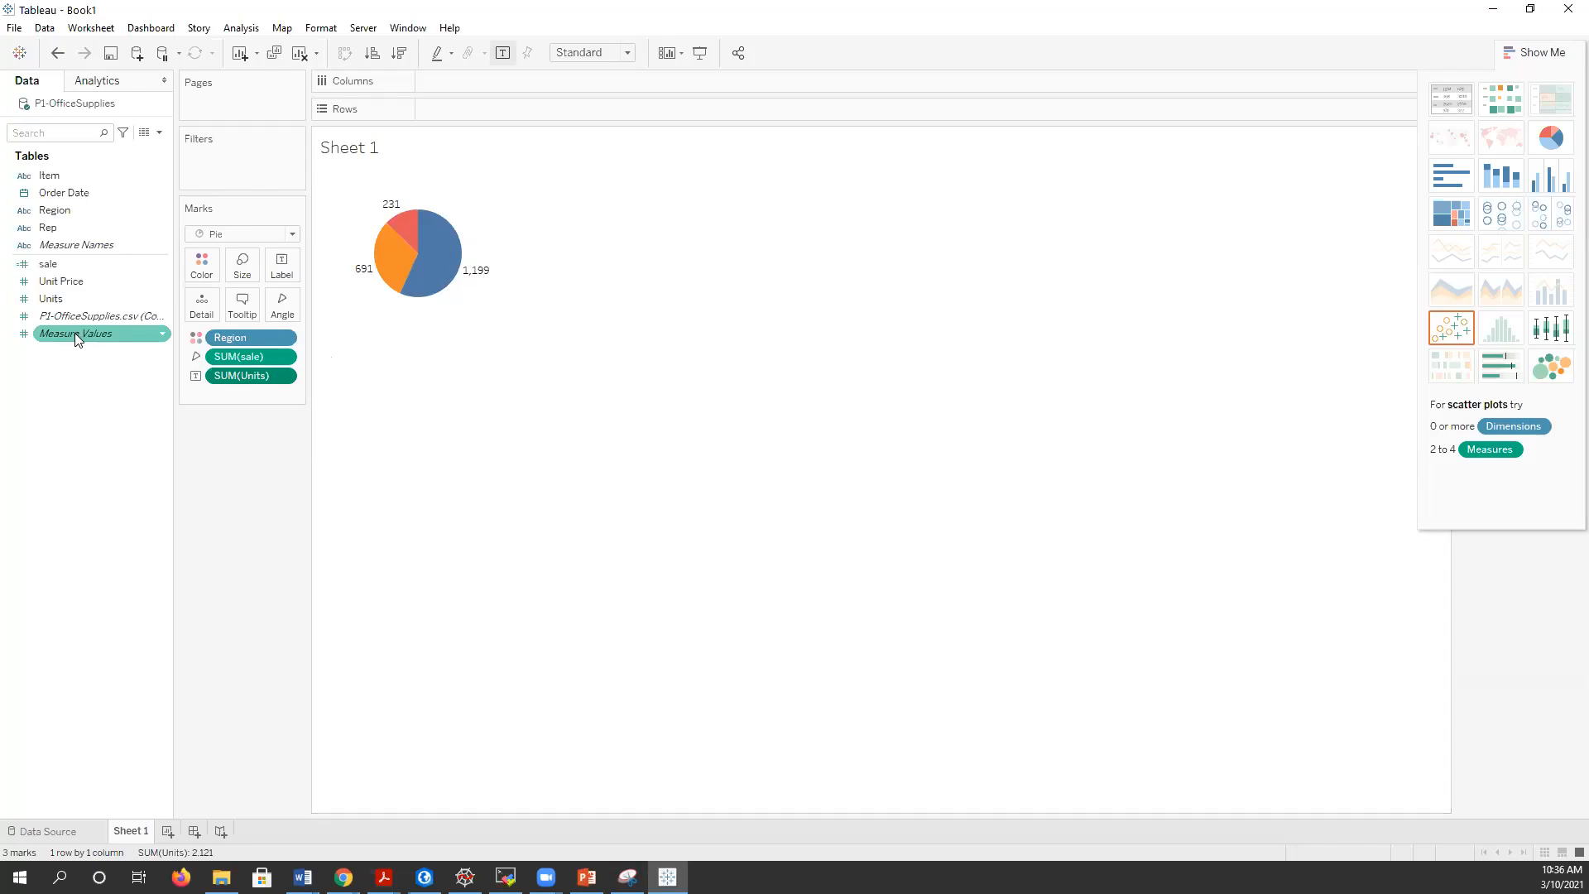
pyautogui.moveTo(53, 210); pyautogui.dragTo(284, 266)
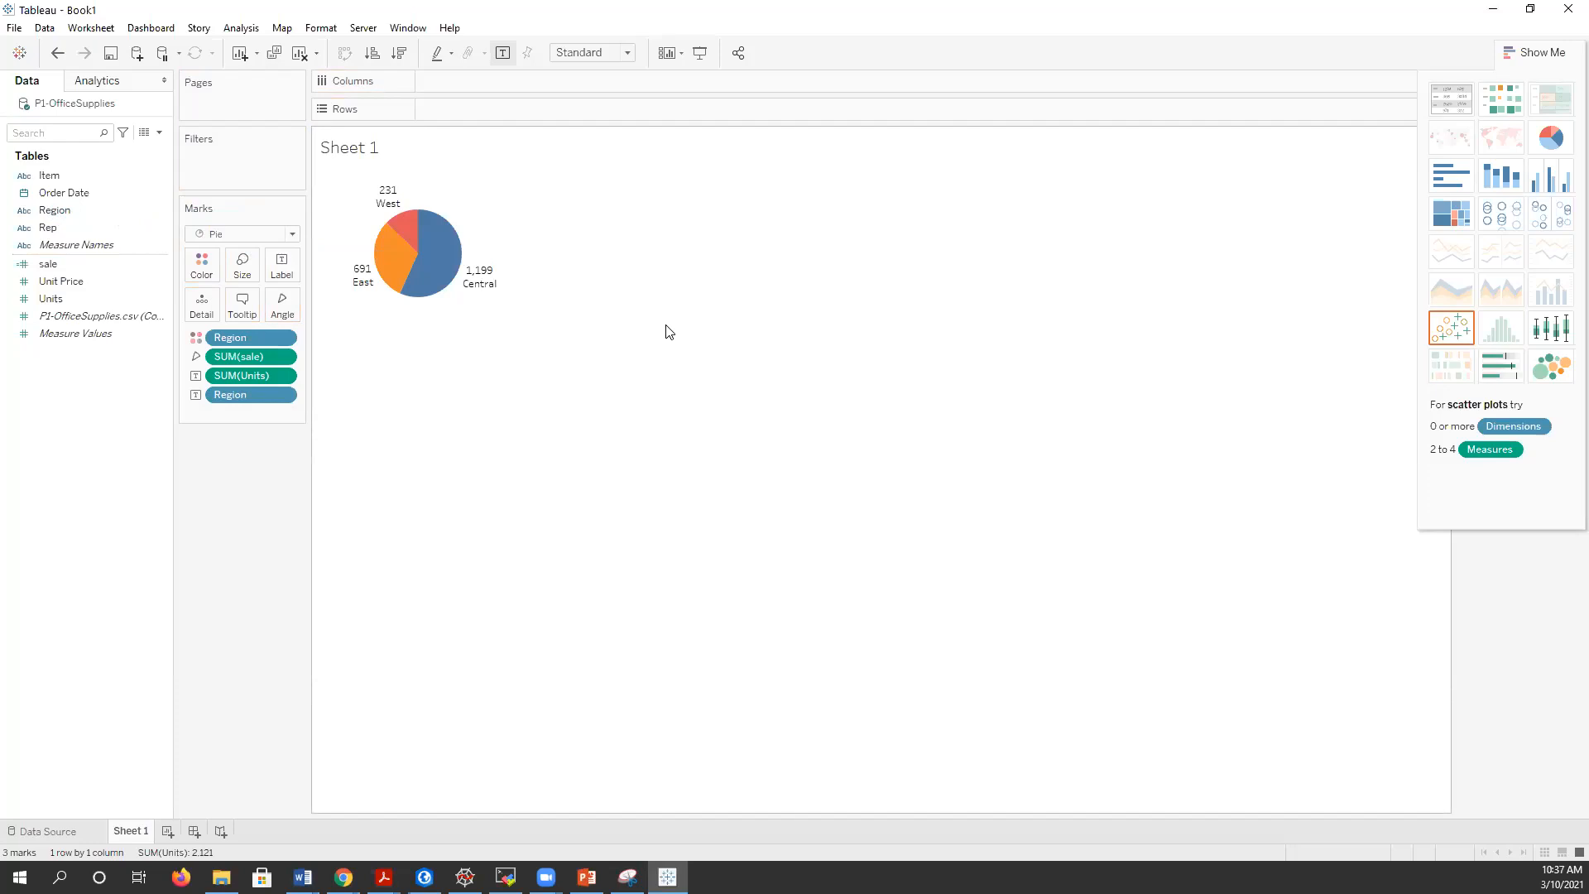
pyautogui.hotkey('alt', 'Tab')
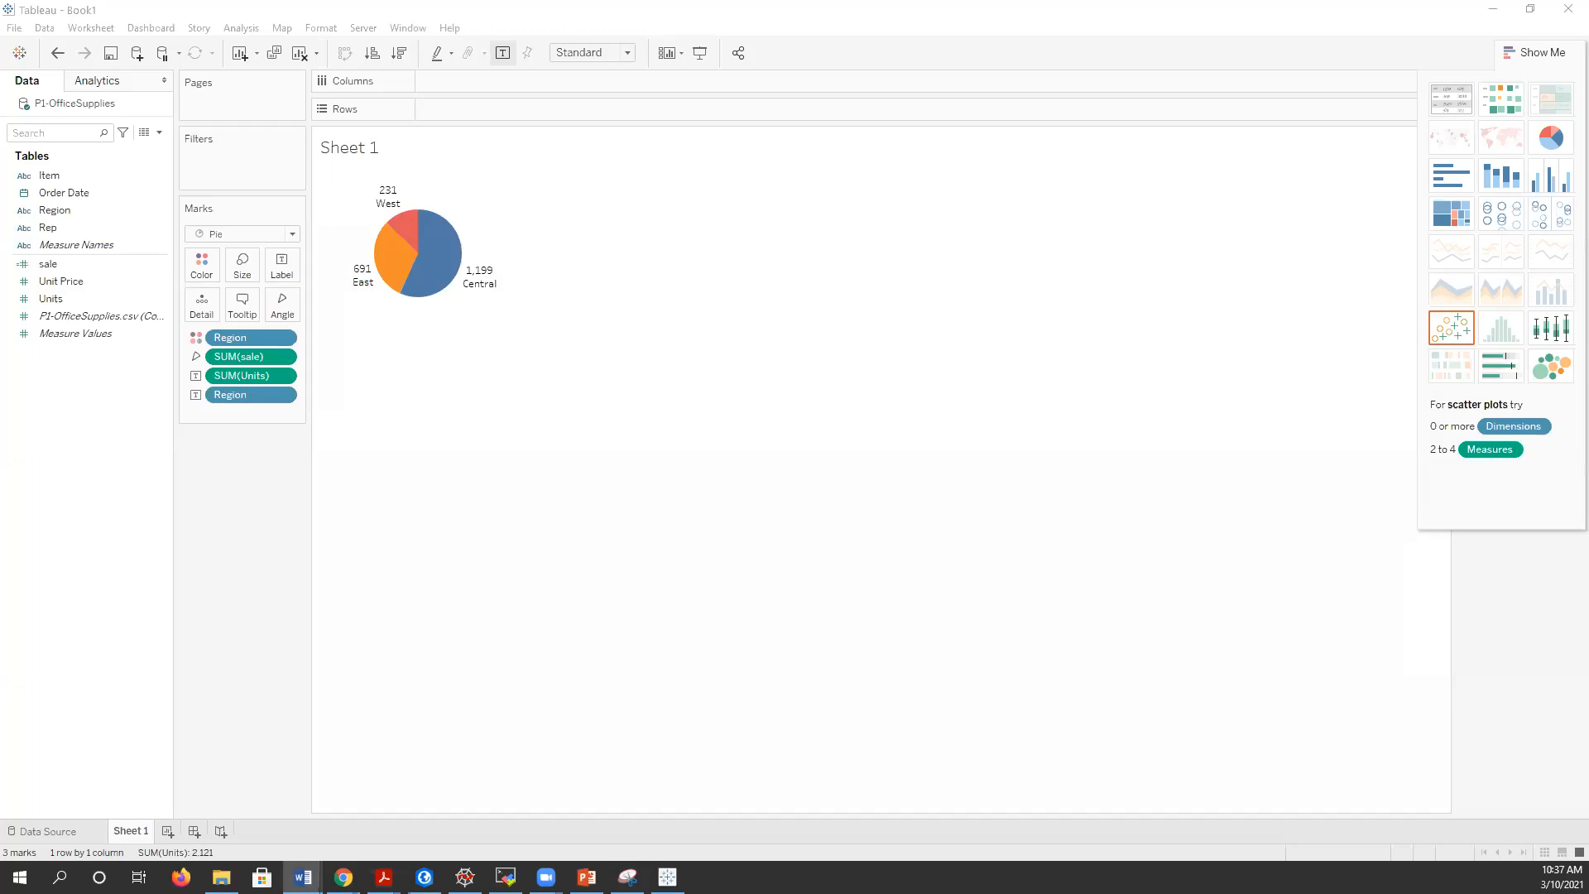
pyautogui.doubleClick(118, 833)
pyautogui.click(440, 734)
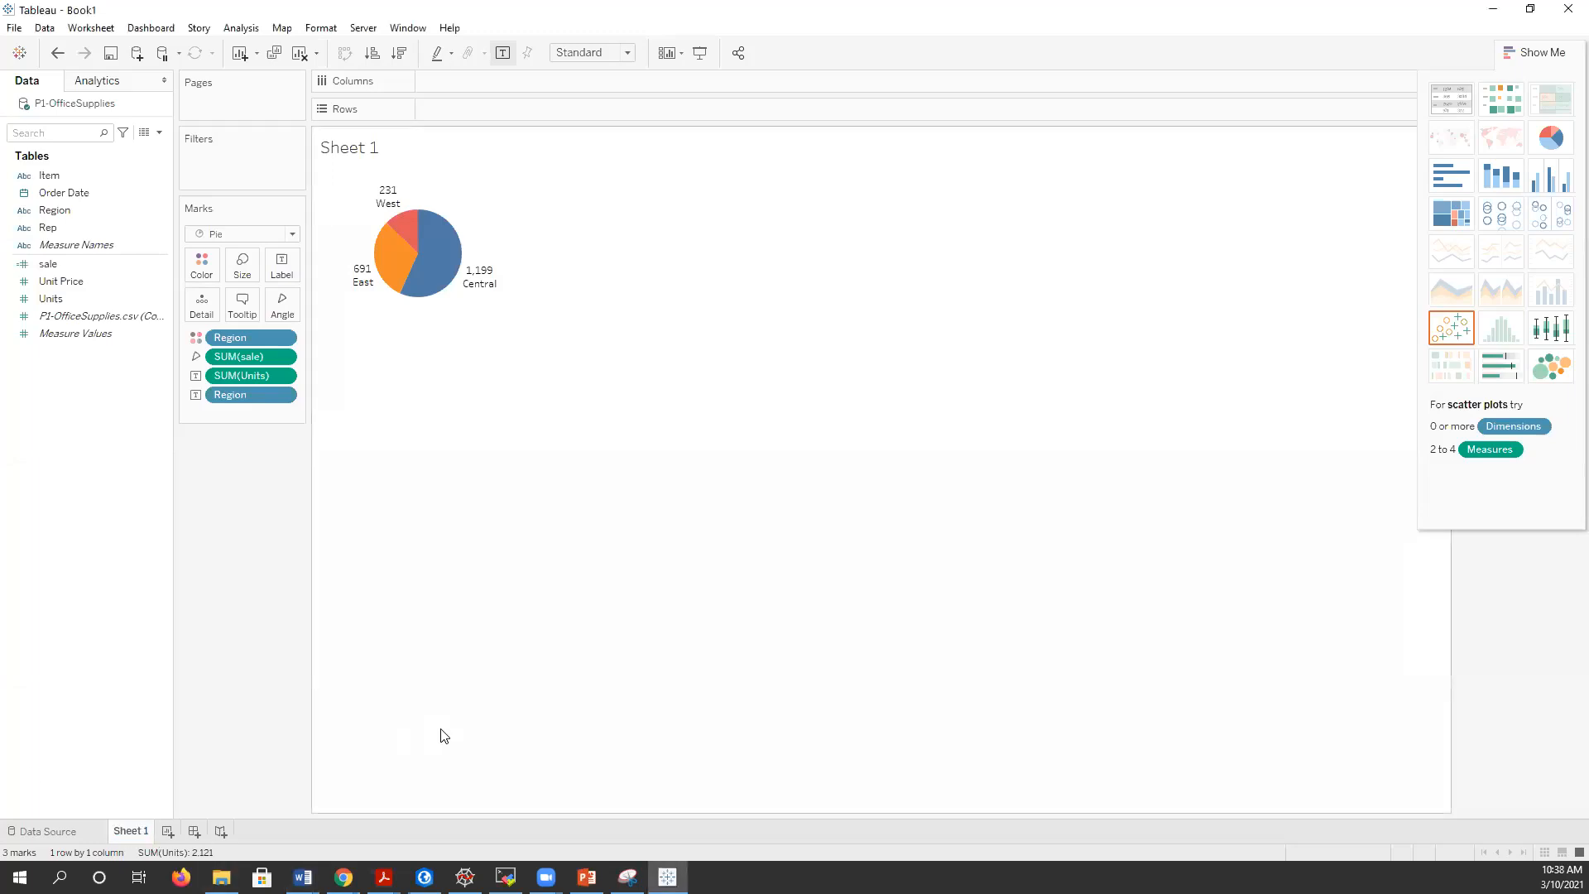
# - Rename Sheet 1 as sale-region
pyautogui.doubleClick(138, 834)
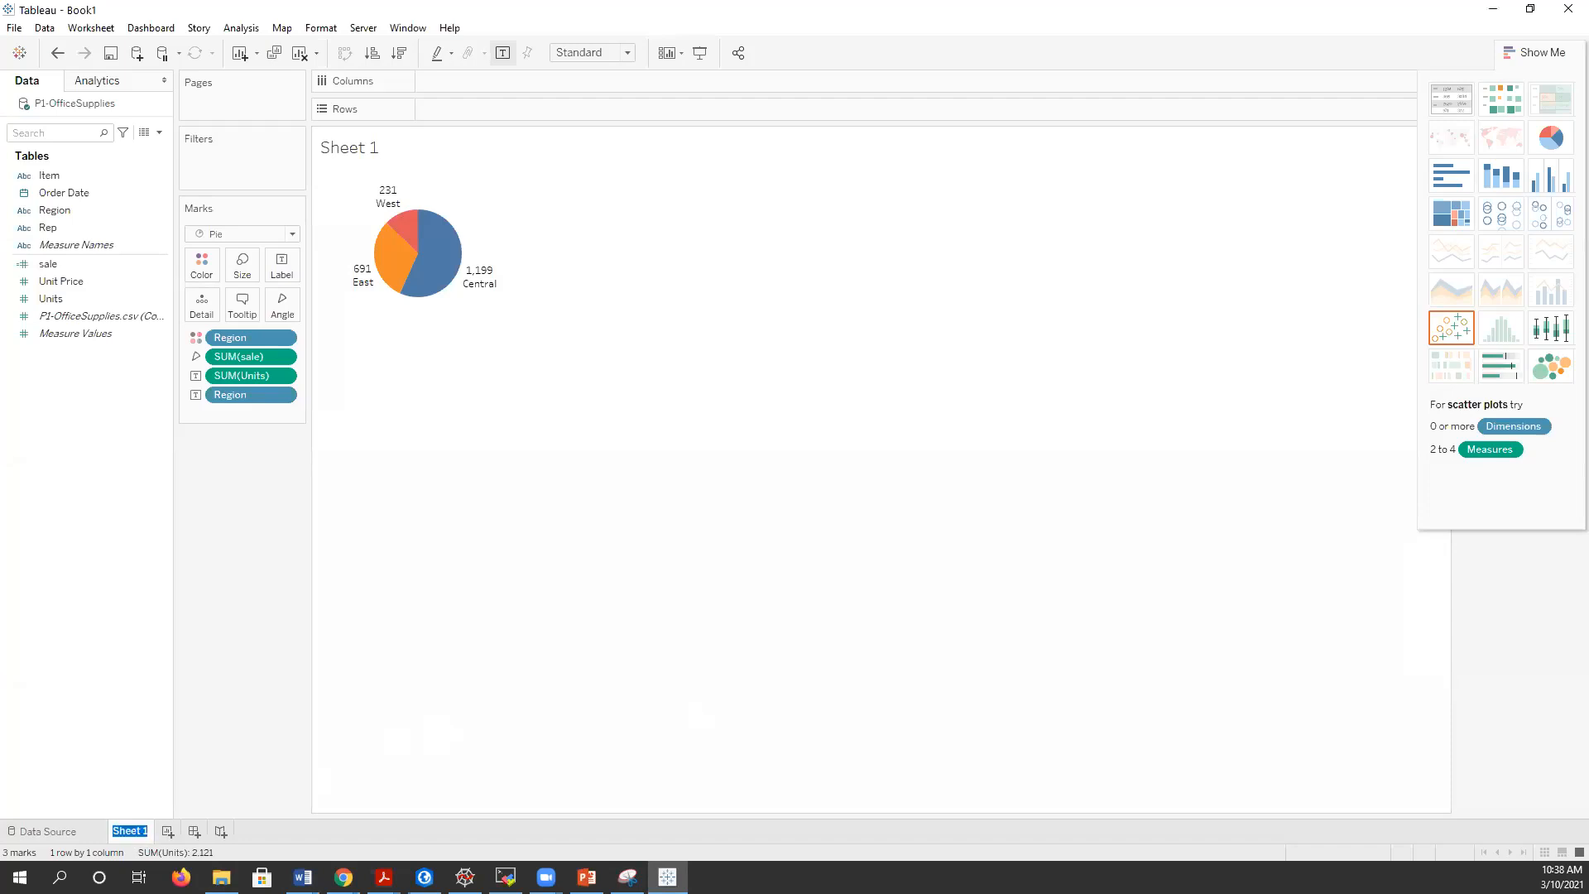
pyautogui.write('pi')
pyautogui.write('e chart')
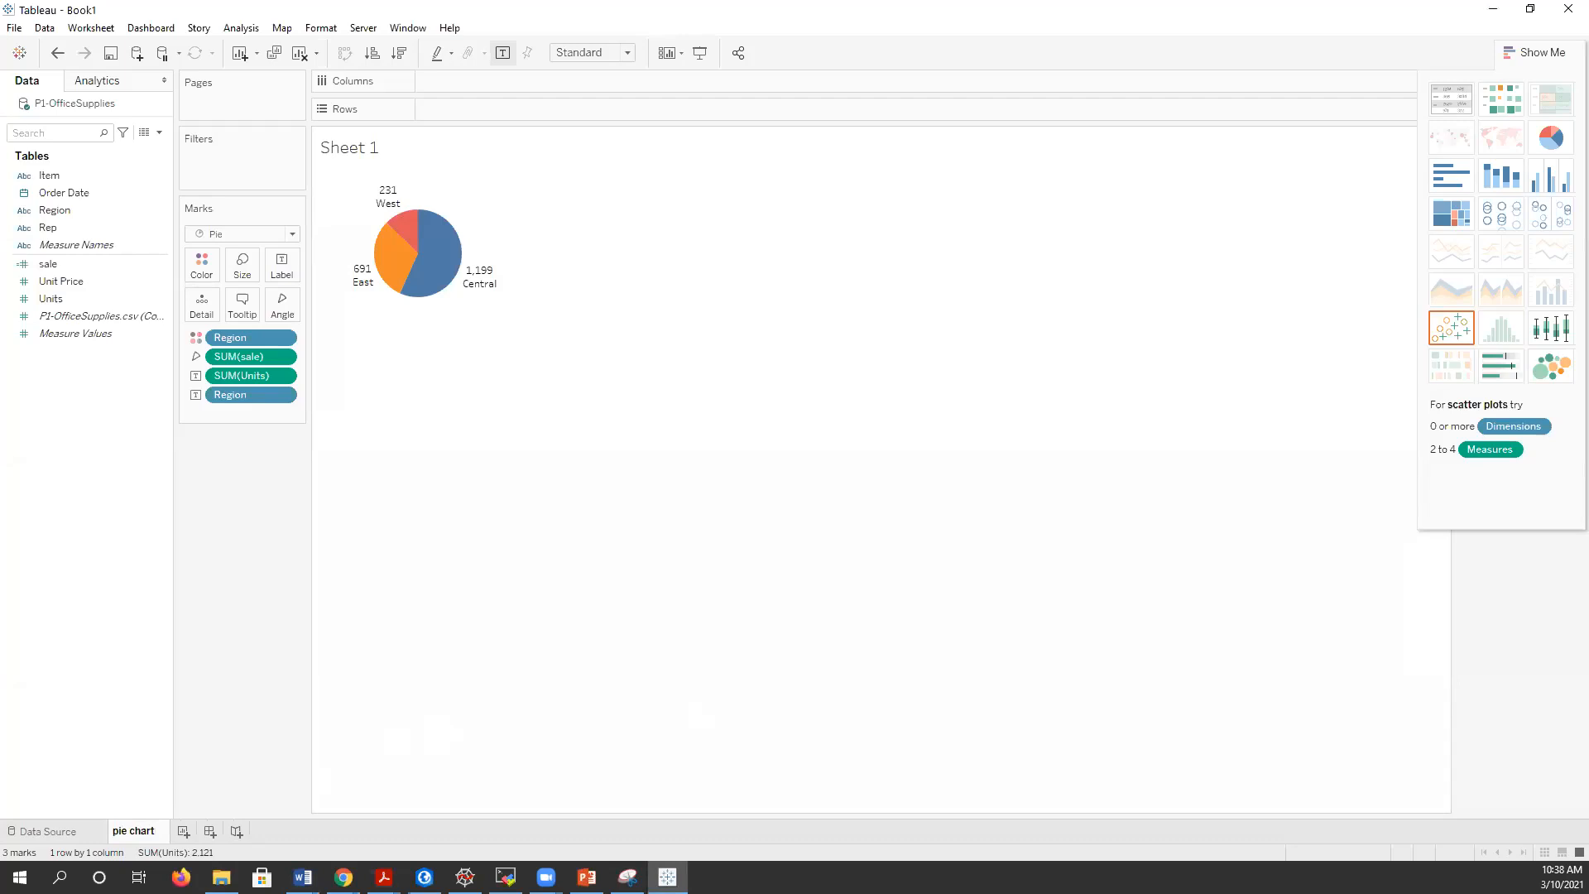
pyautogui.write(' sale')
pyautogui.press('BackSpace')
pyautogui.press('BackSpace')
pyautogui.press('BackSpace')
pyautogui.press('BackSpace')
pyautogui.press('BackSpace')
pyautogui.press('BackSpace')
pyautogui.press('BackSpace')
pyautogui.press('BackSpace')
pyautogui.press('BackSpace')
pyautogui.press('BackSpace')
pyautogui.press('BackSpace')
pyautogui.press('BackSpace')
pyautogui.press('BackSpace')
pyautogui.press('BackSpace')
pyautogui.write('sale-region')
pyautogui.press('Return')
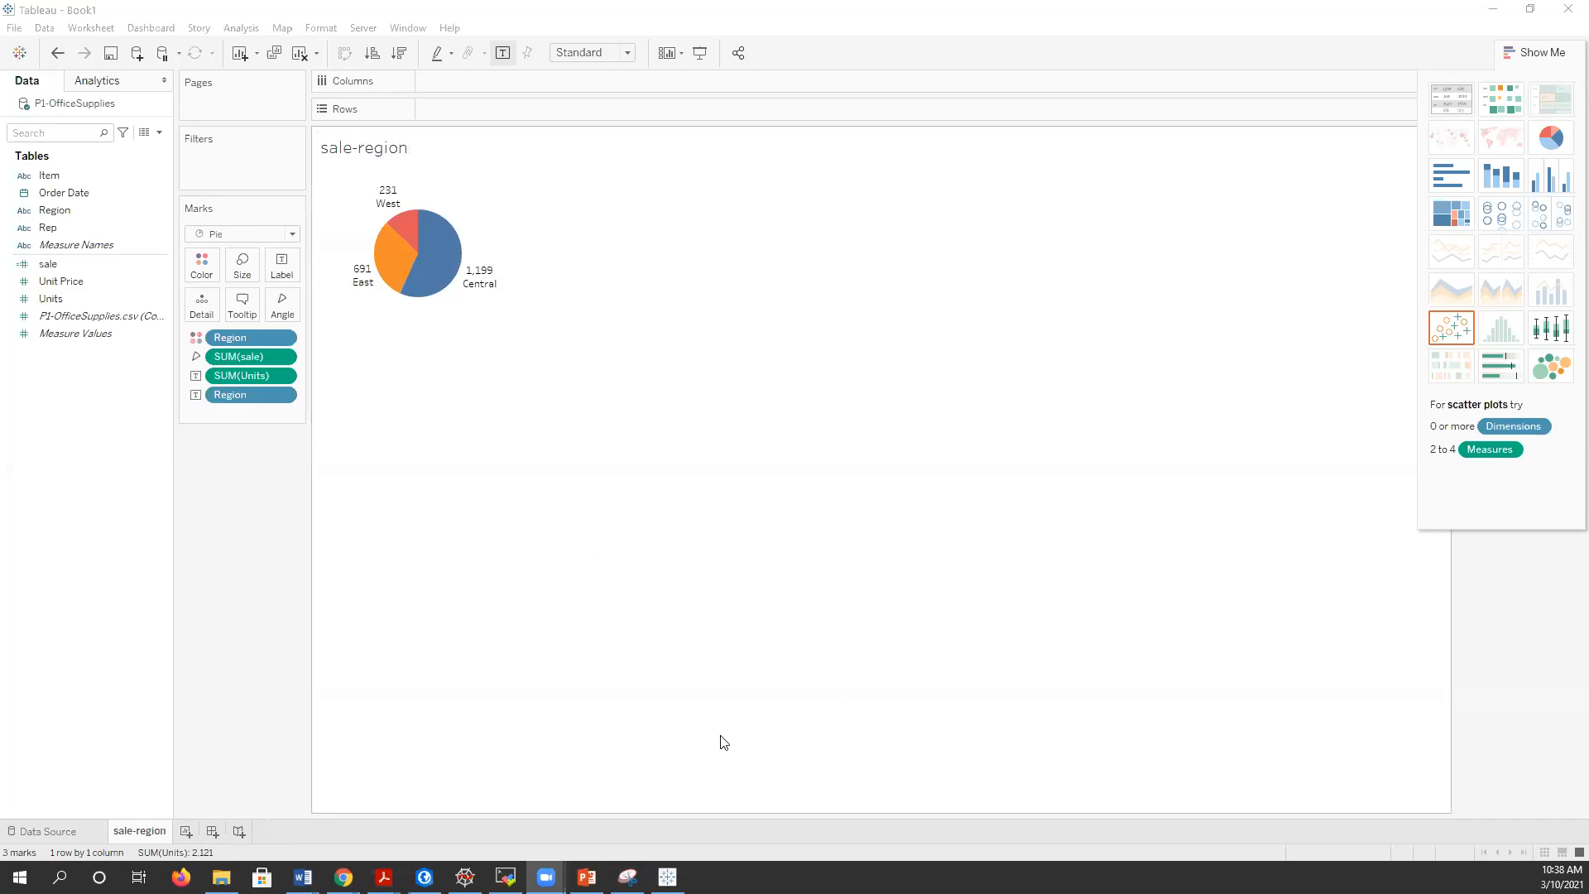
# - Add a new worksheet and chart sales per item, with Item on Columns and sale on Rows
pyautogui.click(185, 829)
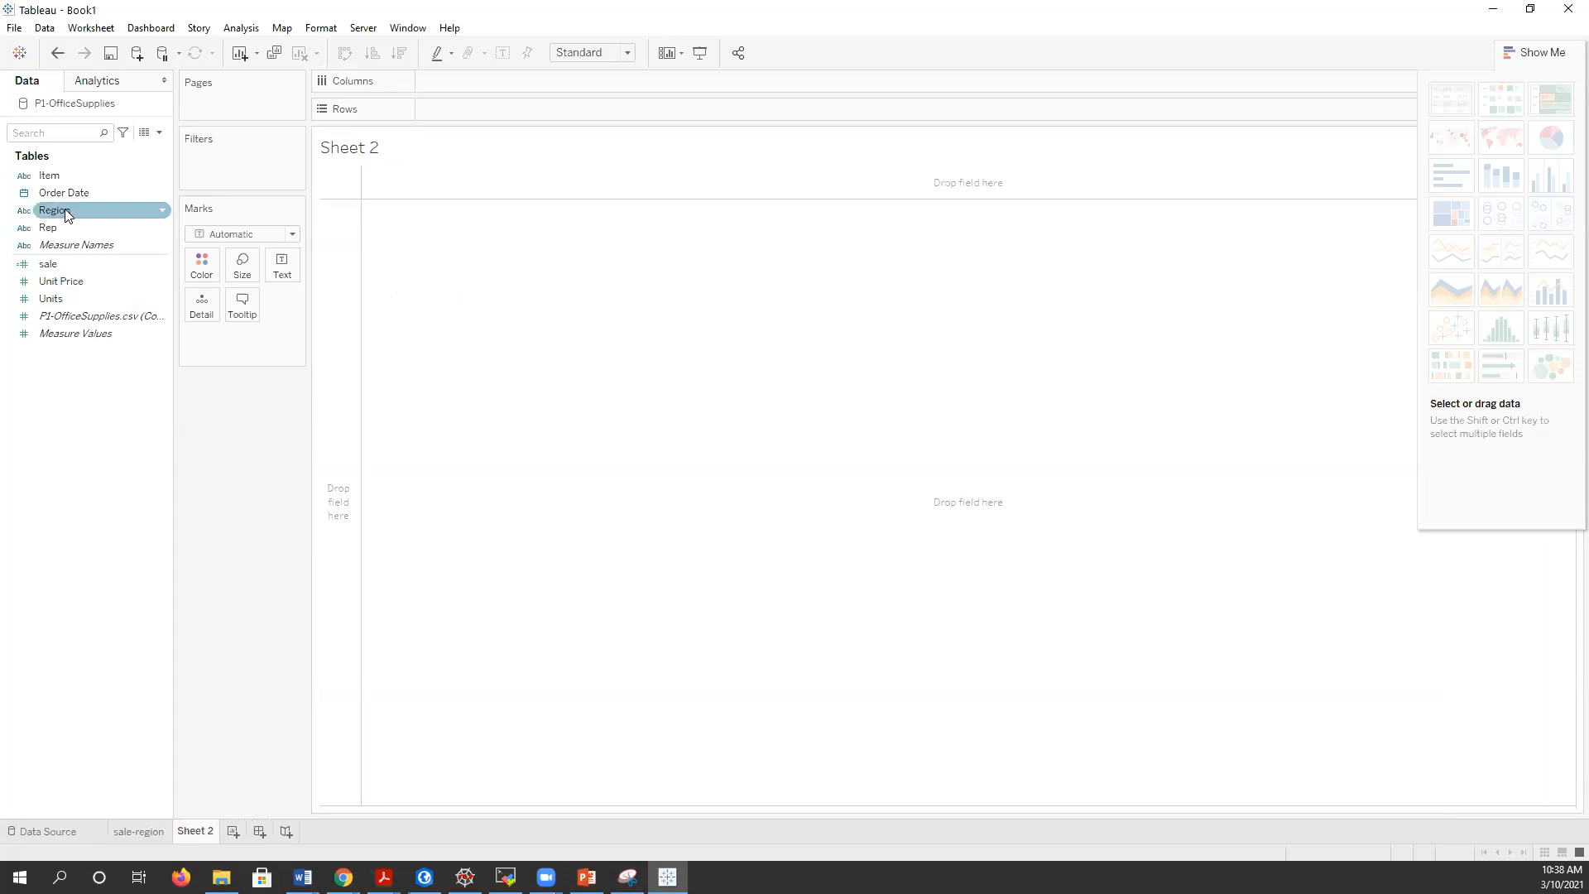
pyautogui.moveTo(47, 174); pyautogui.dragTo(488, 86)
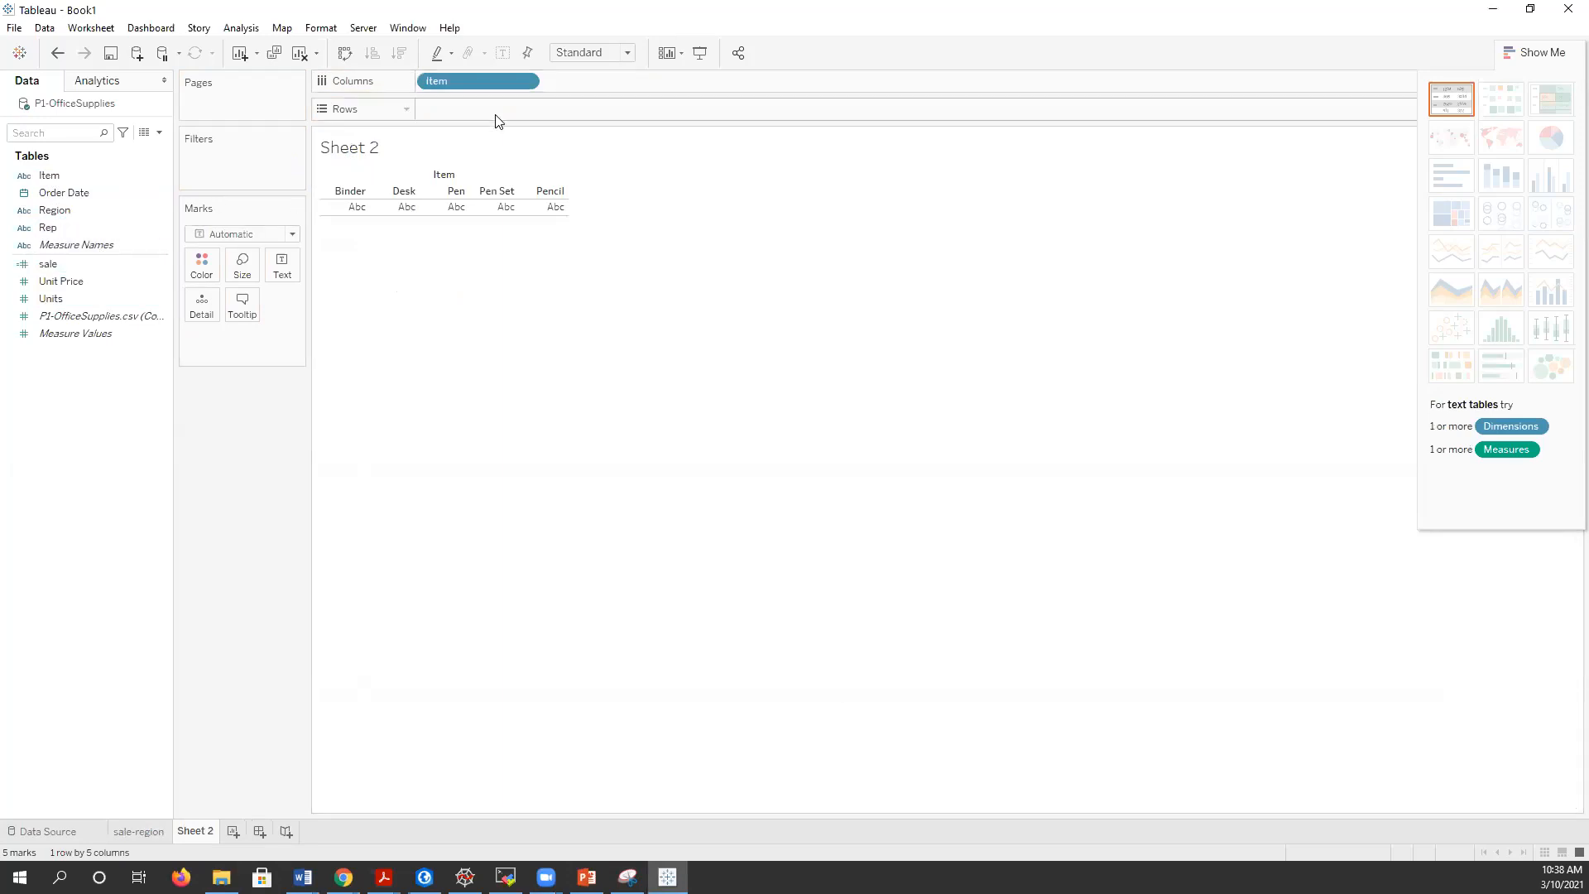
pyautogui.moveTo(45, 263); pyautogui.dragTo(581, 119)
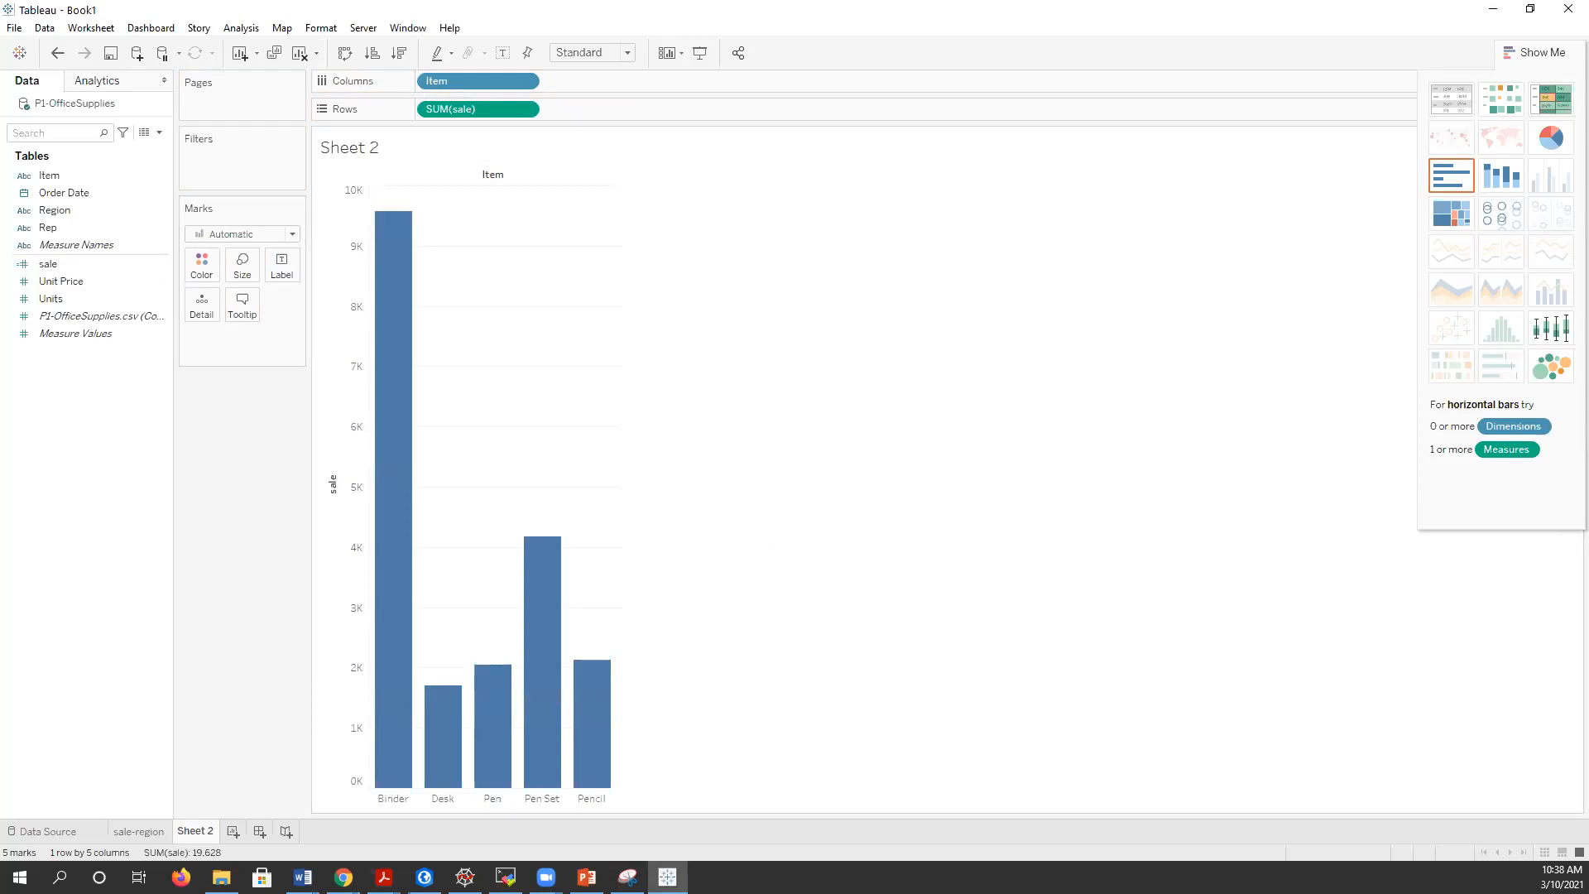
# - Label the item bars with the sale field
pyautogui.click(81, 264)
pyautogui.click(49, 264)
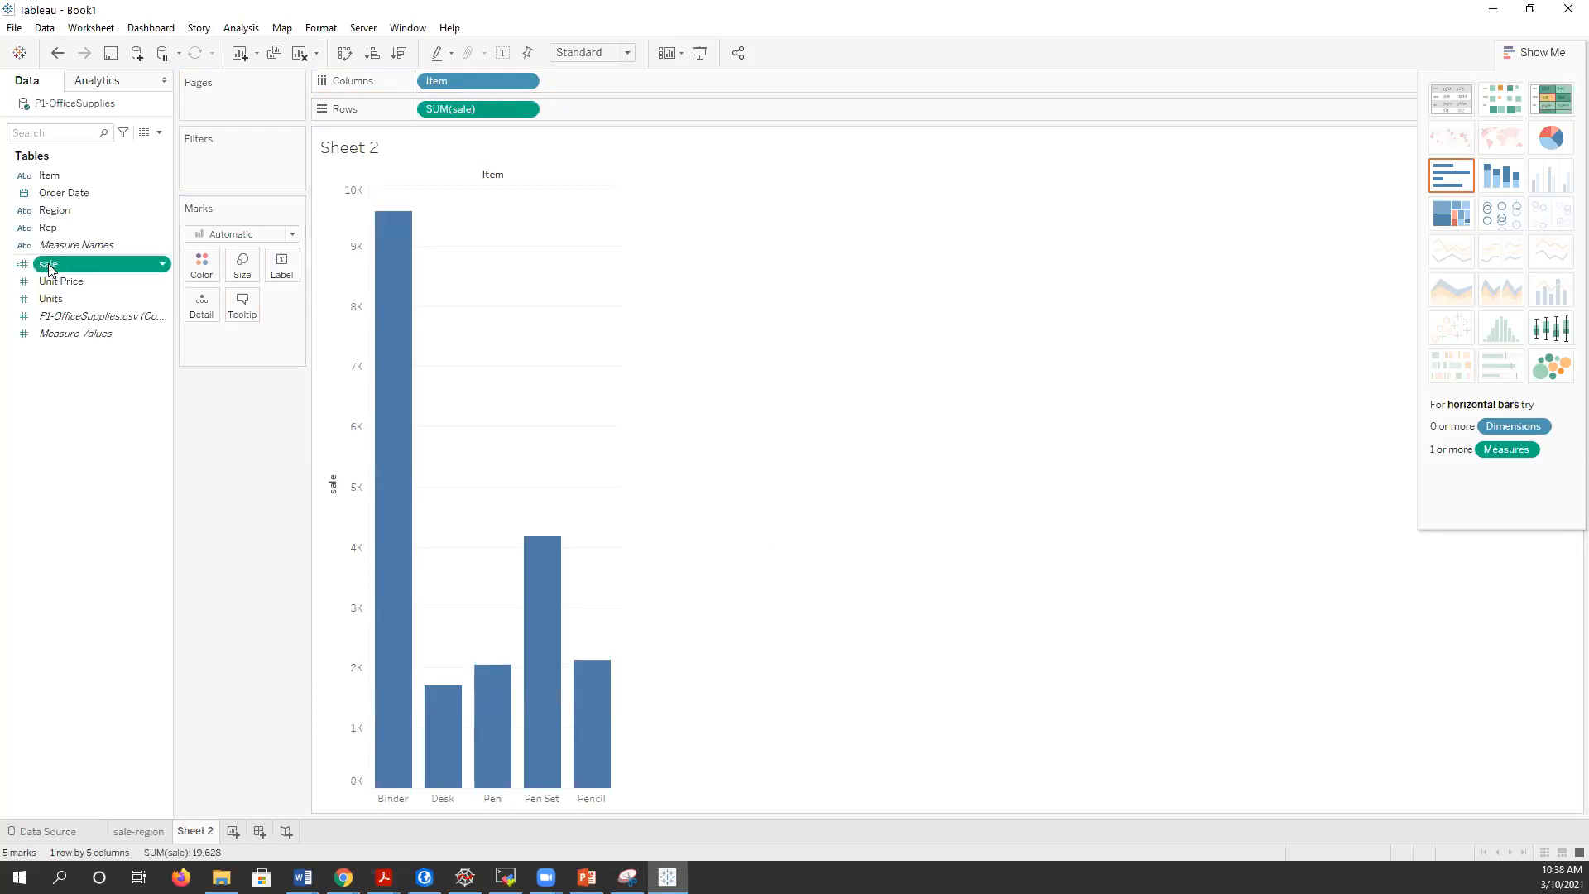
pyautogui.moveTo(48, 267); pyautogui.dragTo(291, 266)
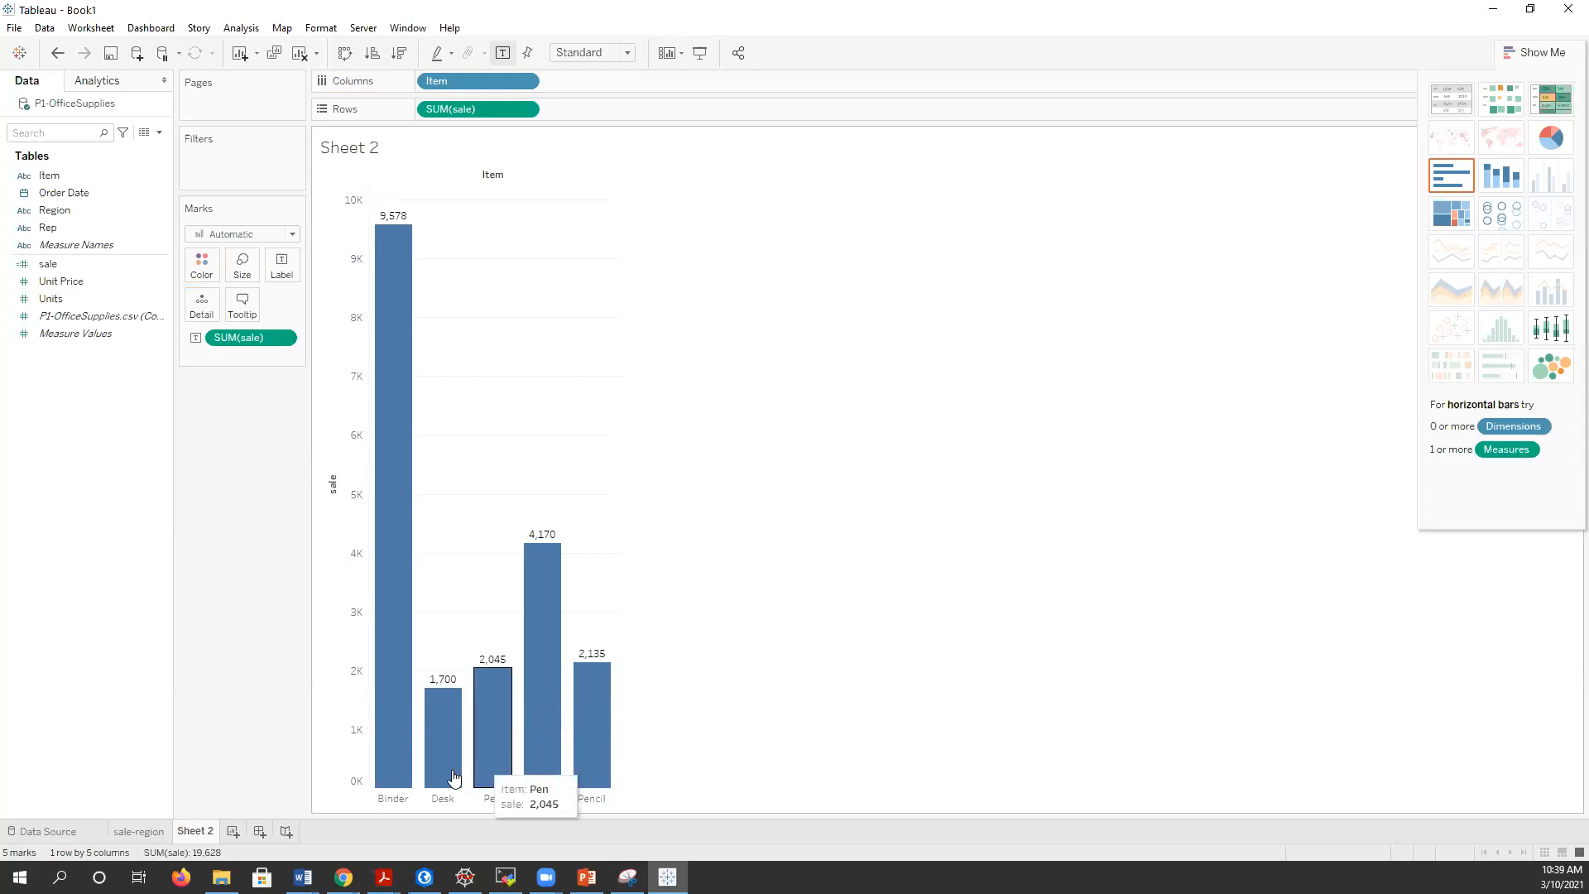
# - Review the sale-region pie chart and rename Sheet 2 as item-sale
pyautogui.click(141, 831)
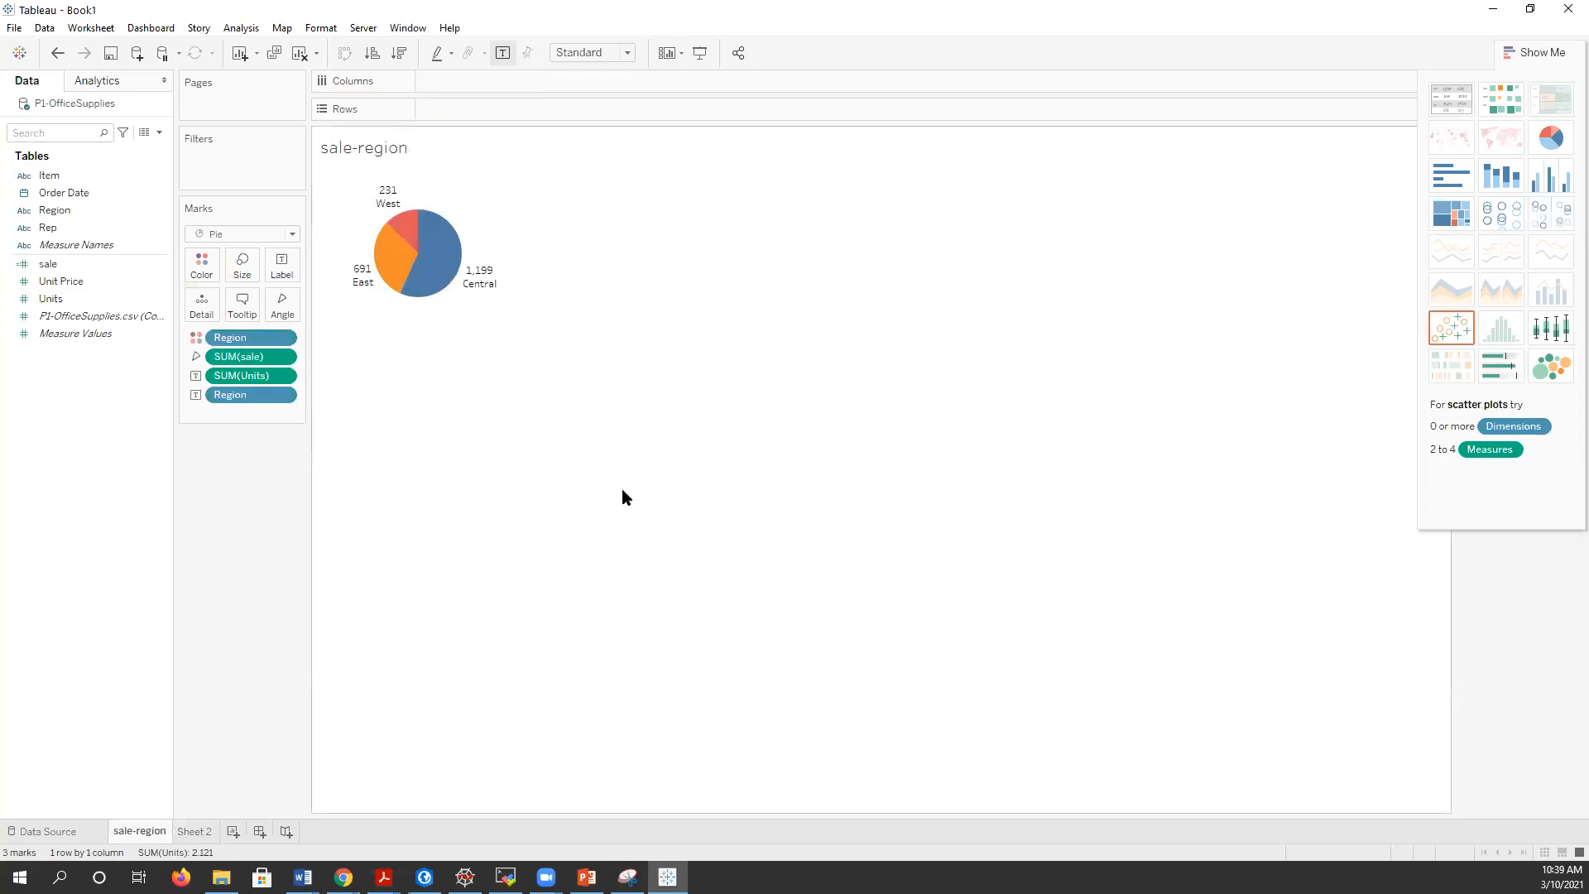
pyautogui.moveTo(417, 238)
pyautogui.doubleClick(190, 831)
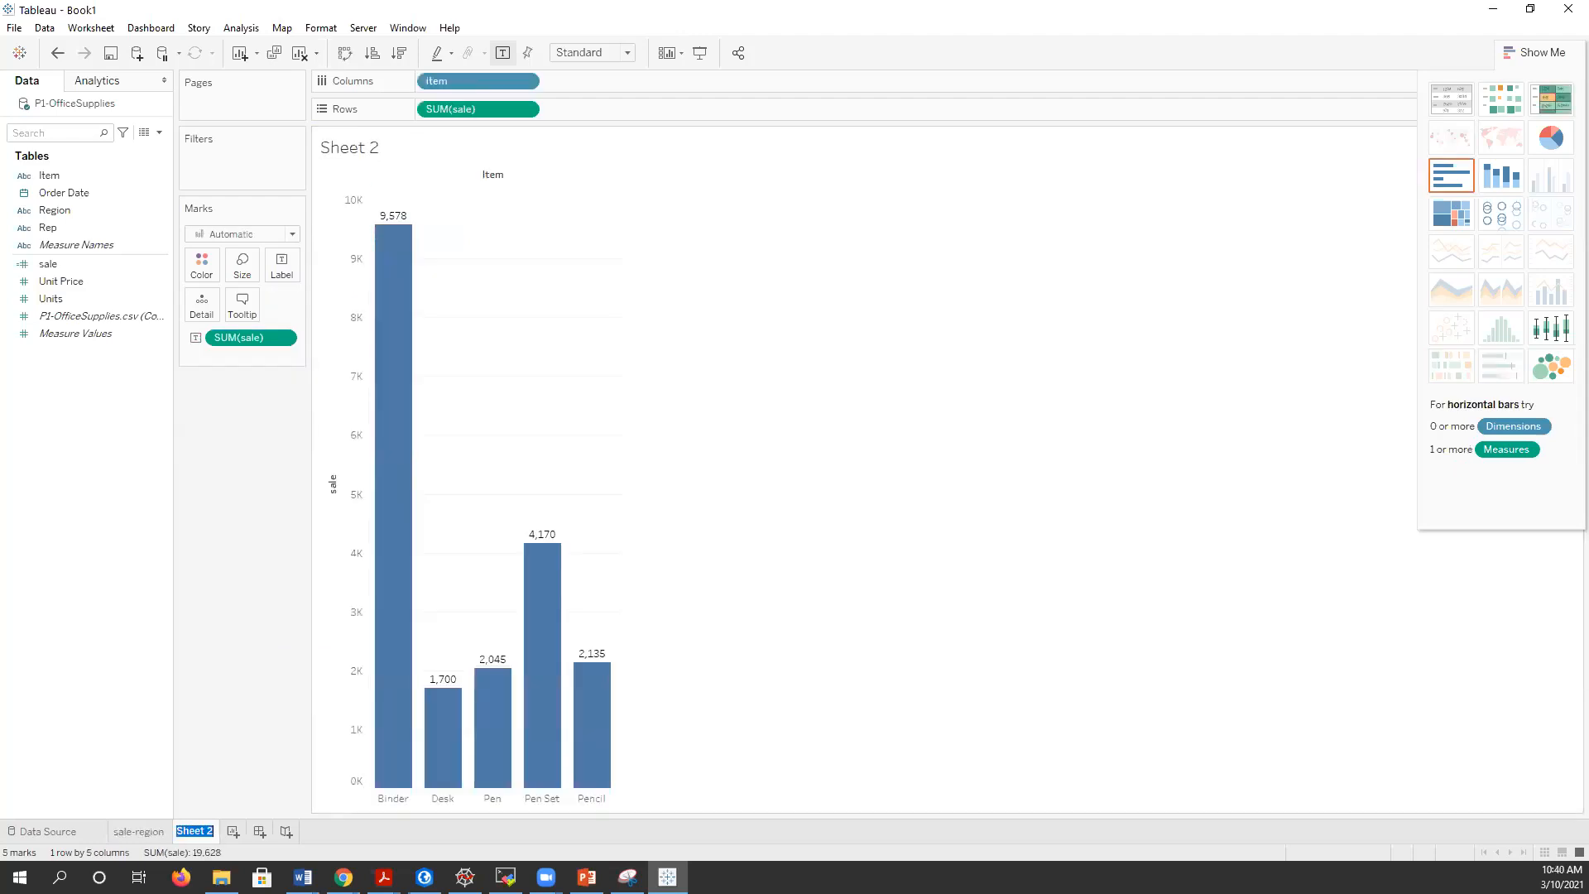
pyautogui.write('item-sale')
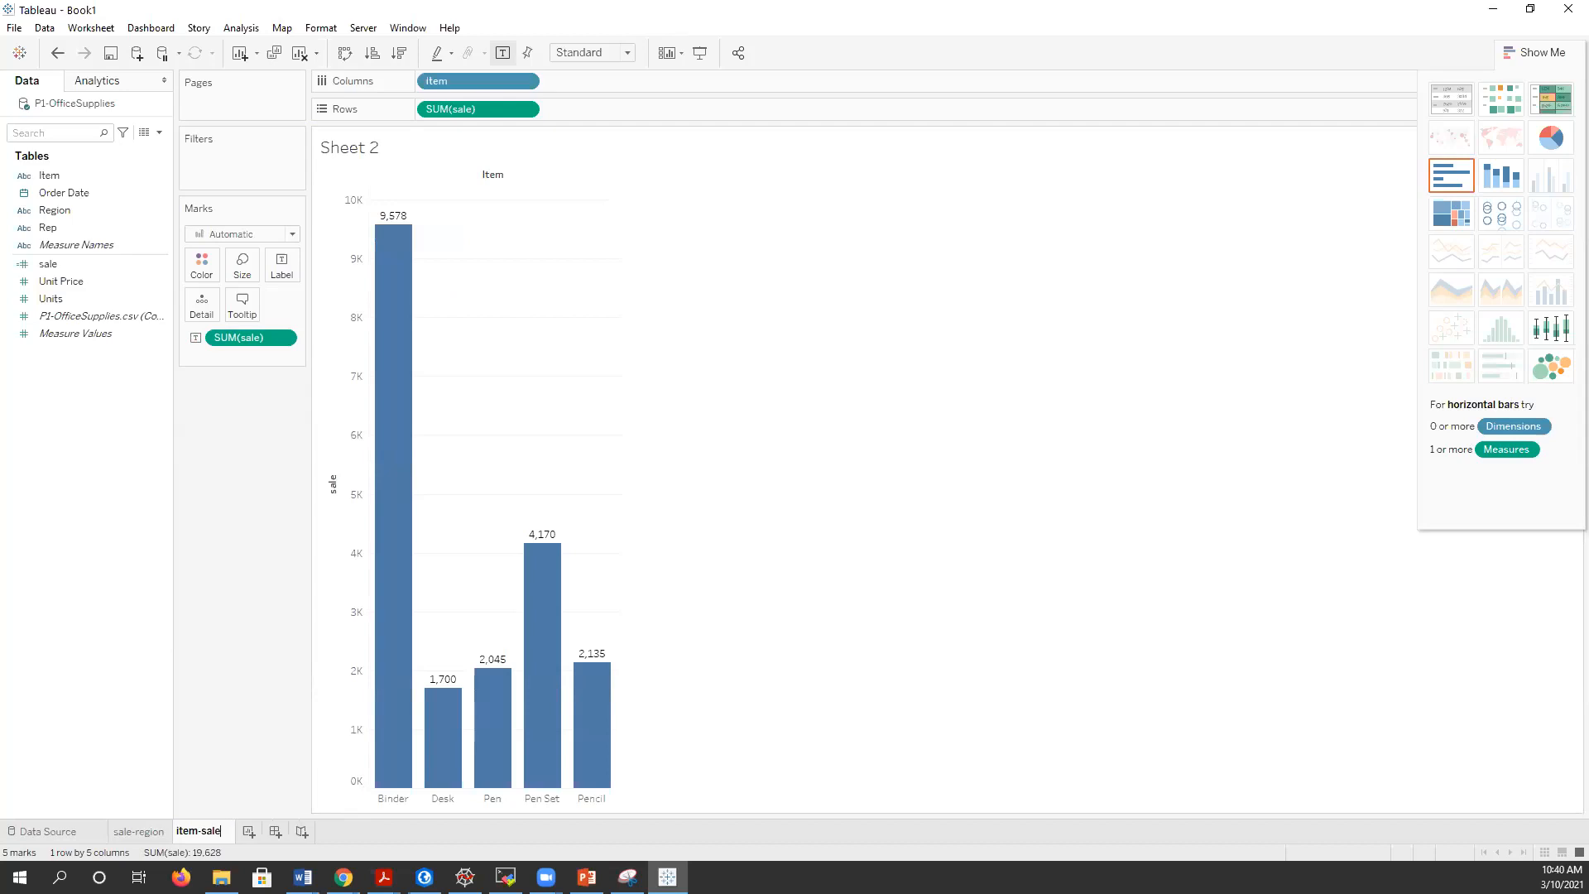
pyautogui.click(970, 678)
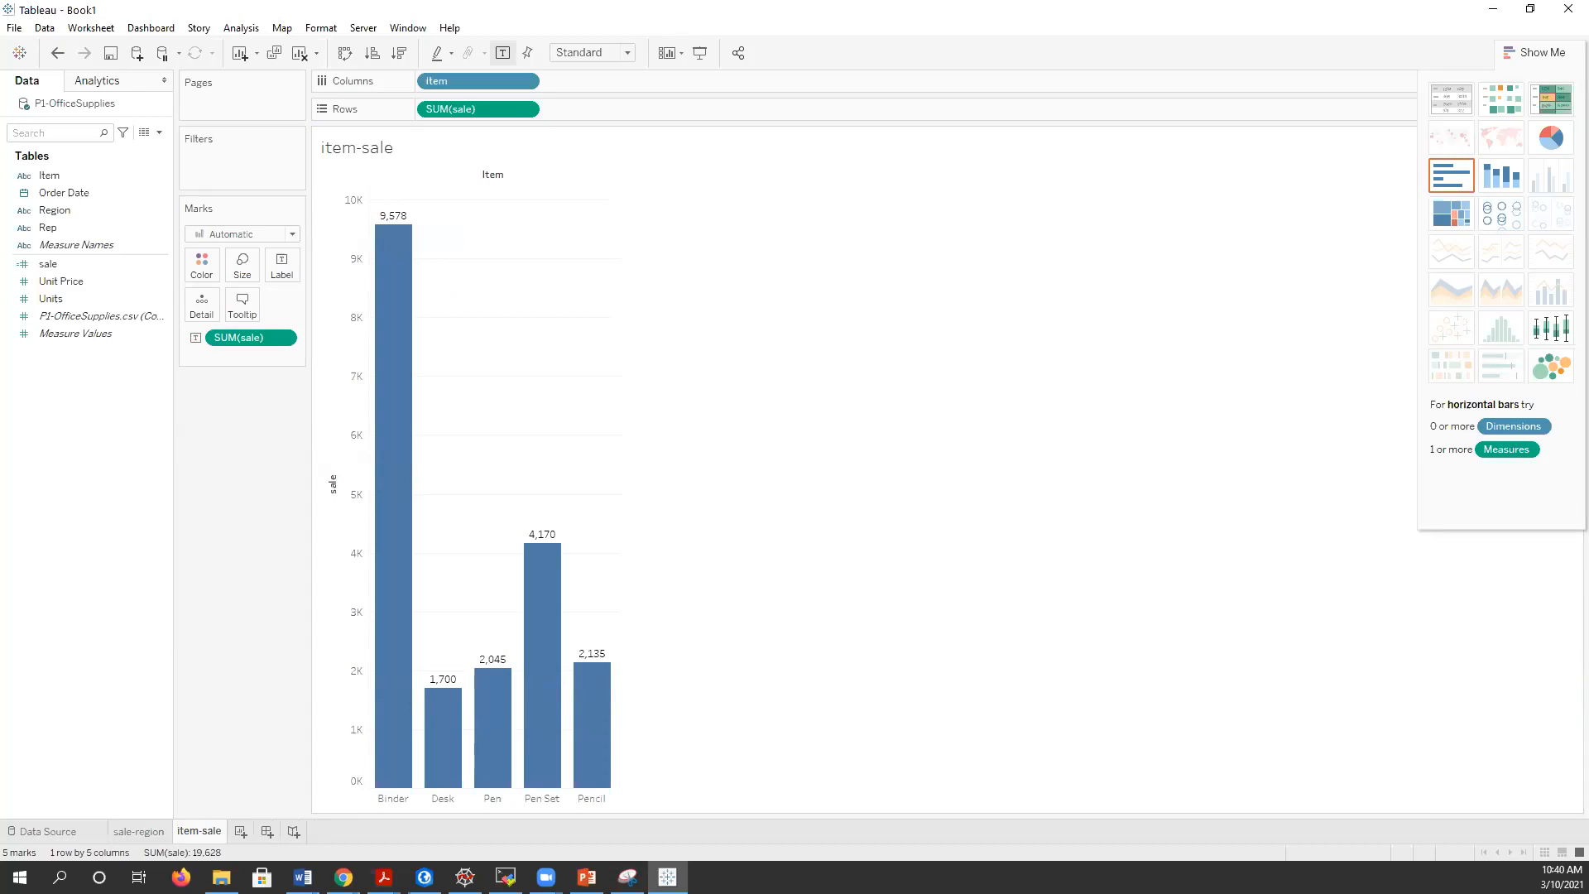
# - Add a new worksheet and place Order Date on Columns, grouped by discrete month
pyautogui.click(241, 831)
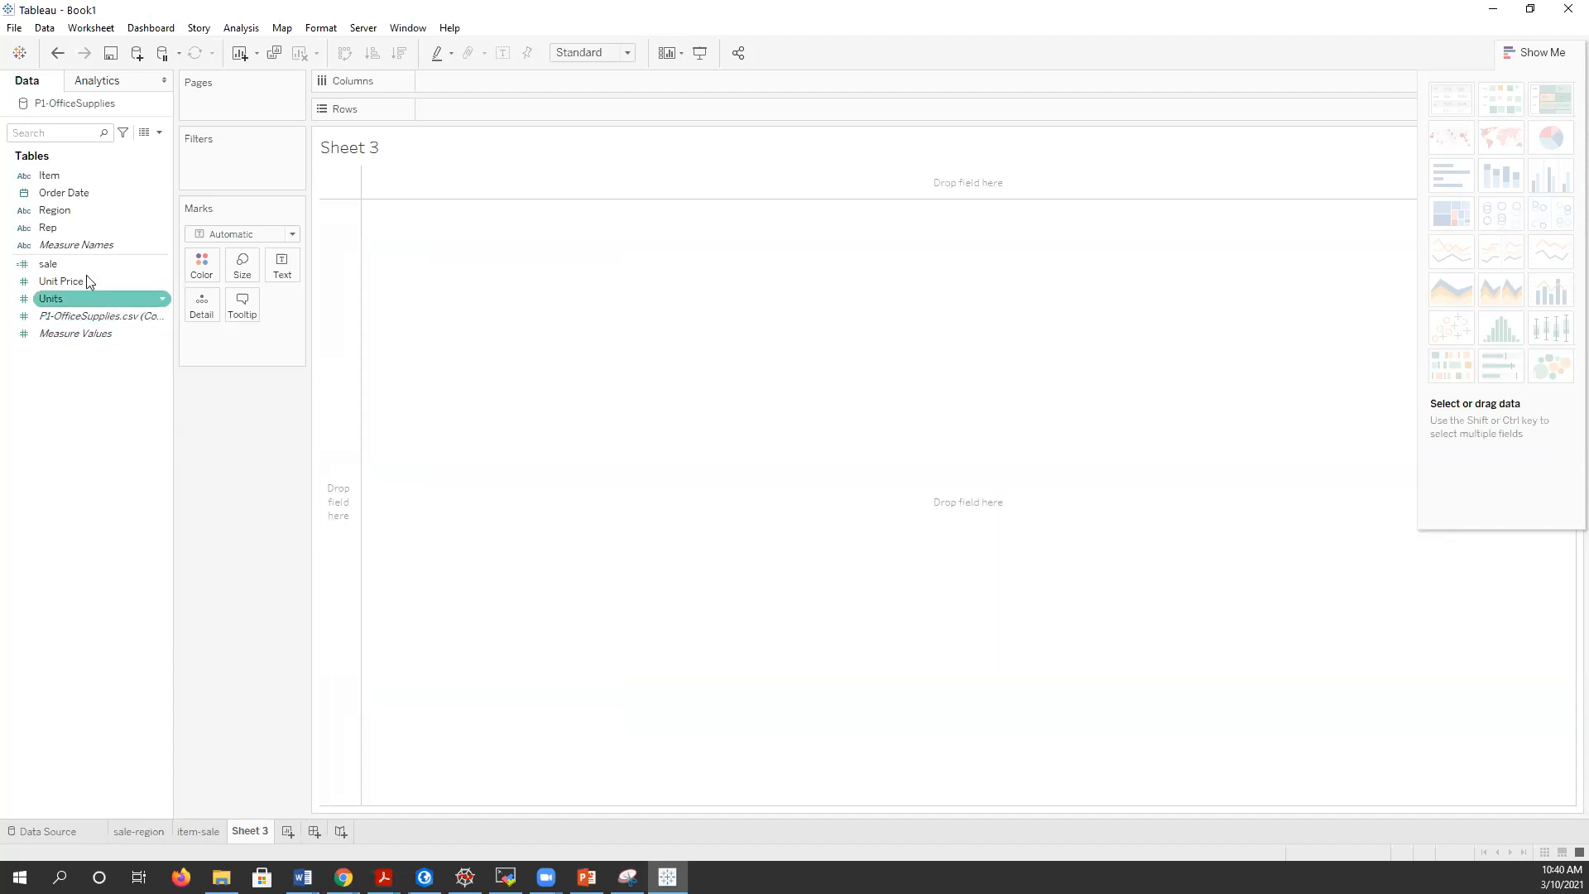
pyautogui.click(62, 191)
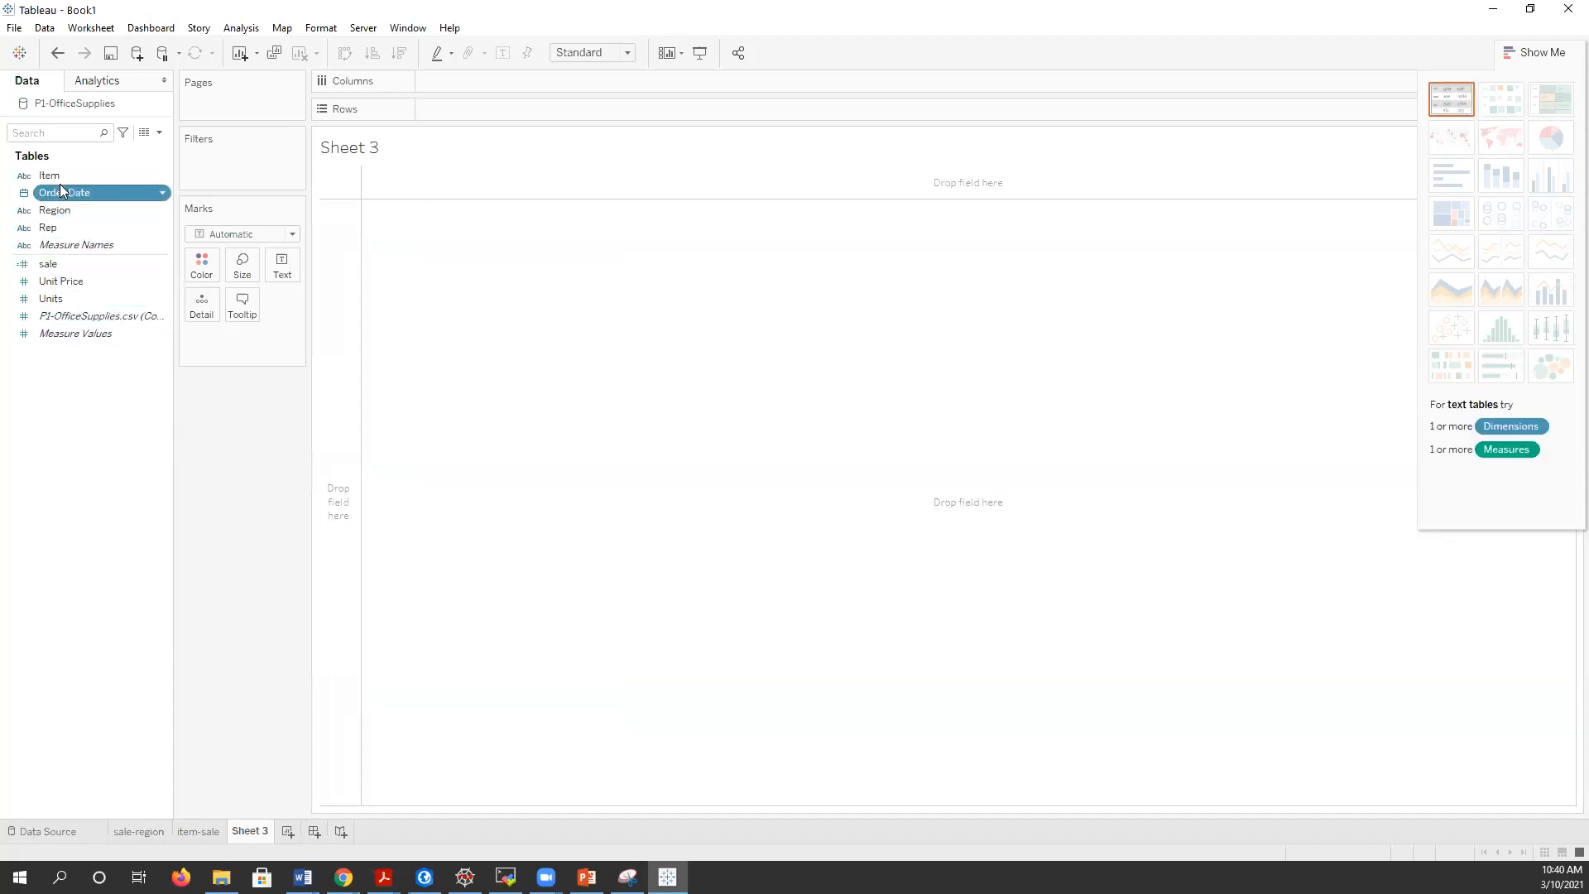
pyautogui.click(68, 211)
pyautogui.click(68, 193)
pyautogui.moveTo(50, 199); pyautogui.dragTo(454, 85)
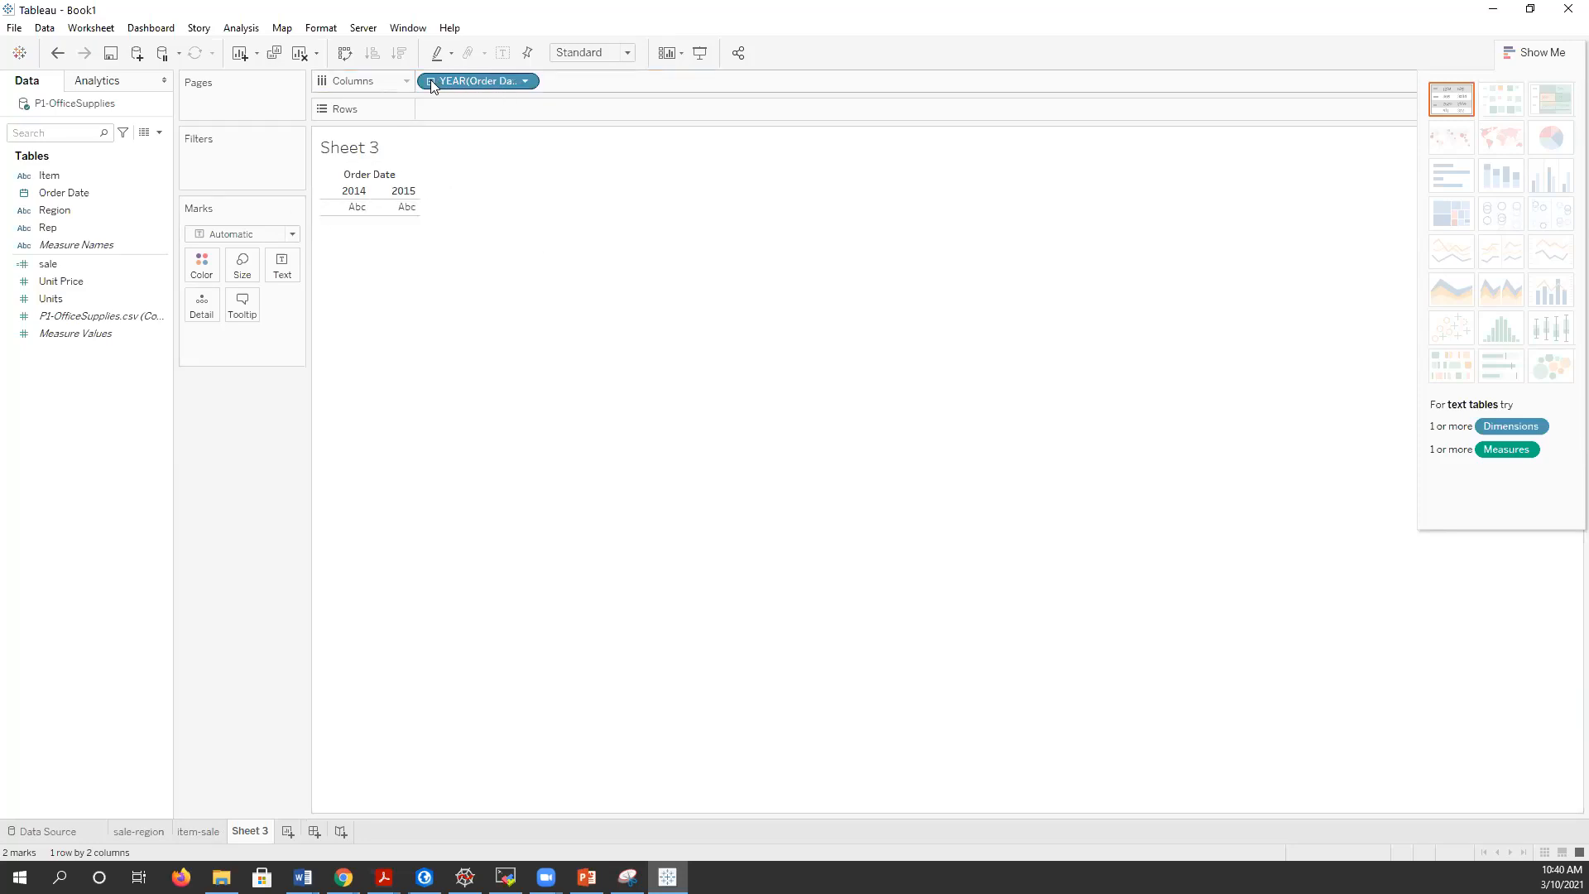
pyautogui.click(526, 81)
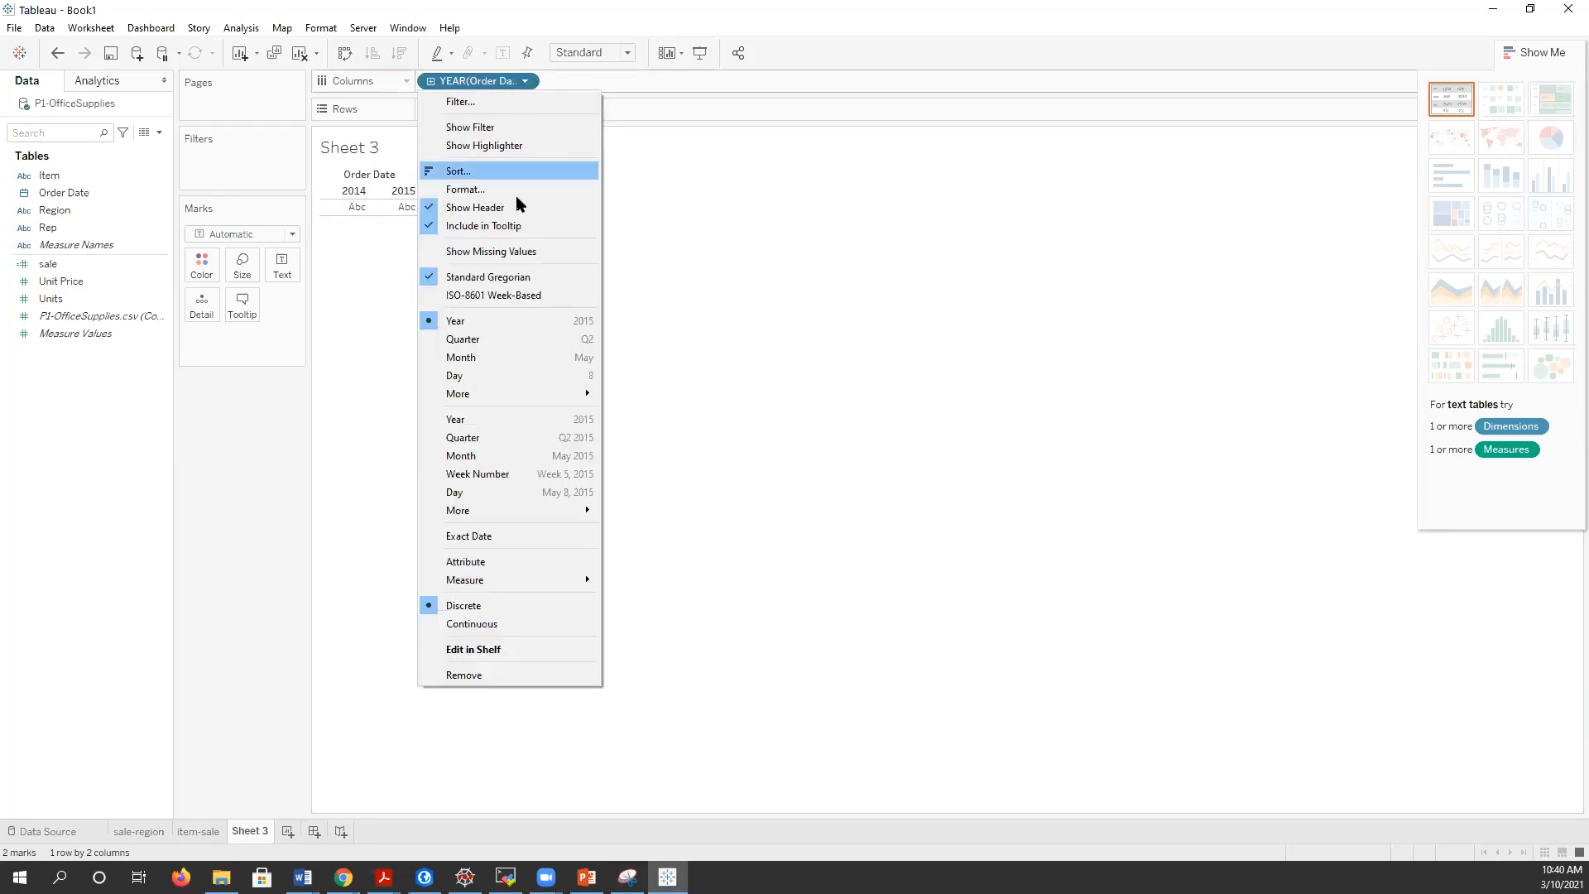
pyautogui.click(523, 357)
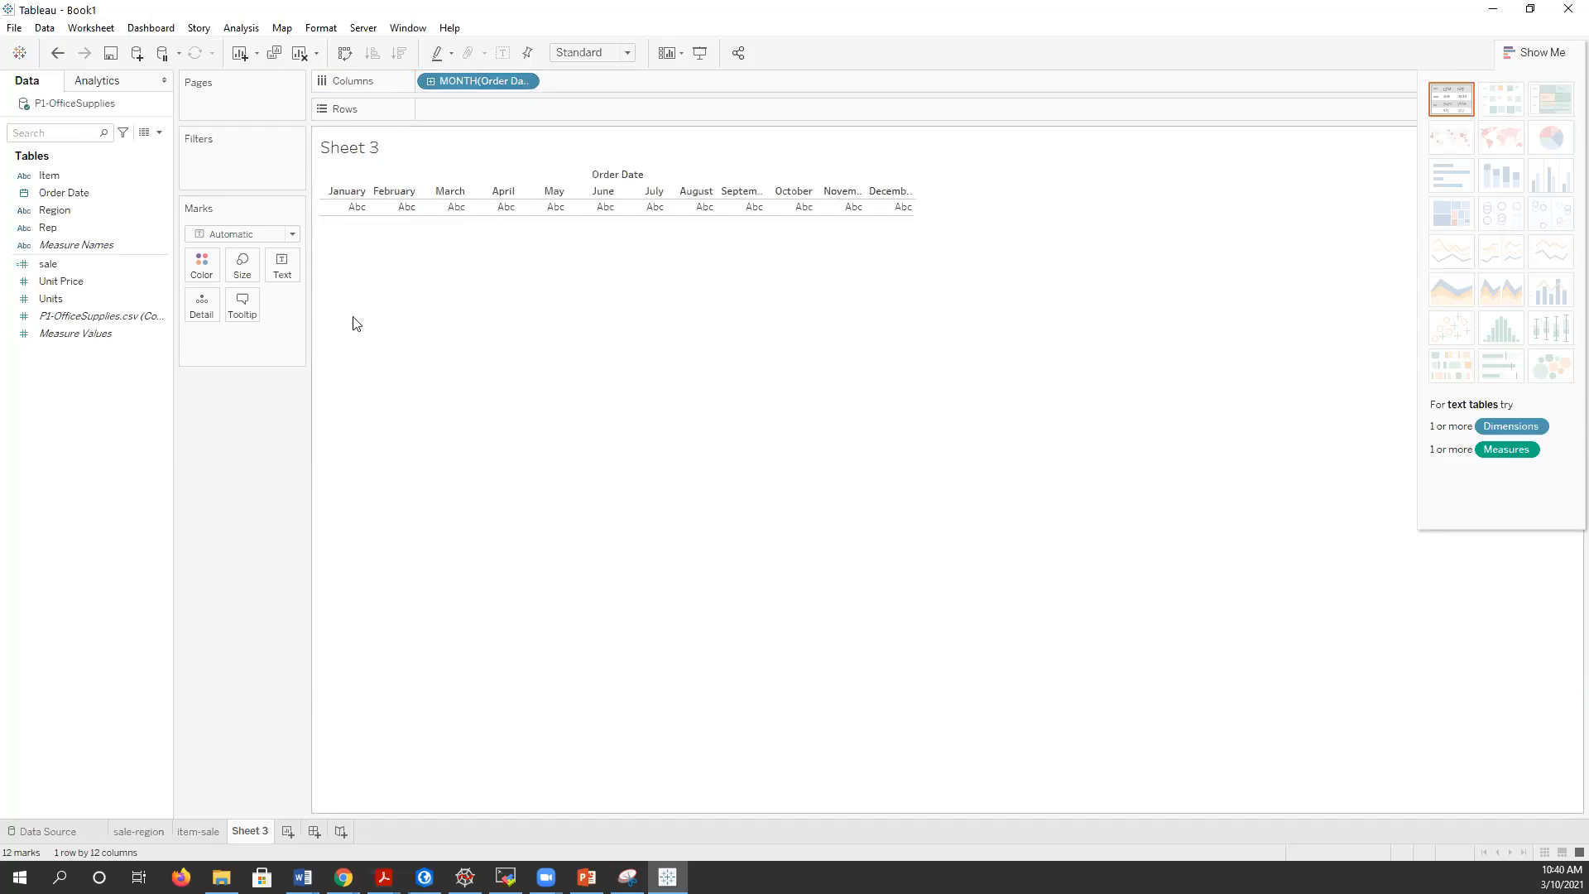
# - Add sale to the Rows shelf to plot sales per month as a line chart
pyautogui.moveTo(52, 264); pyautogui.dragTo(534, 92)
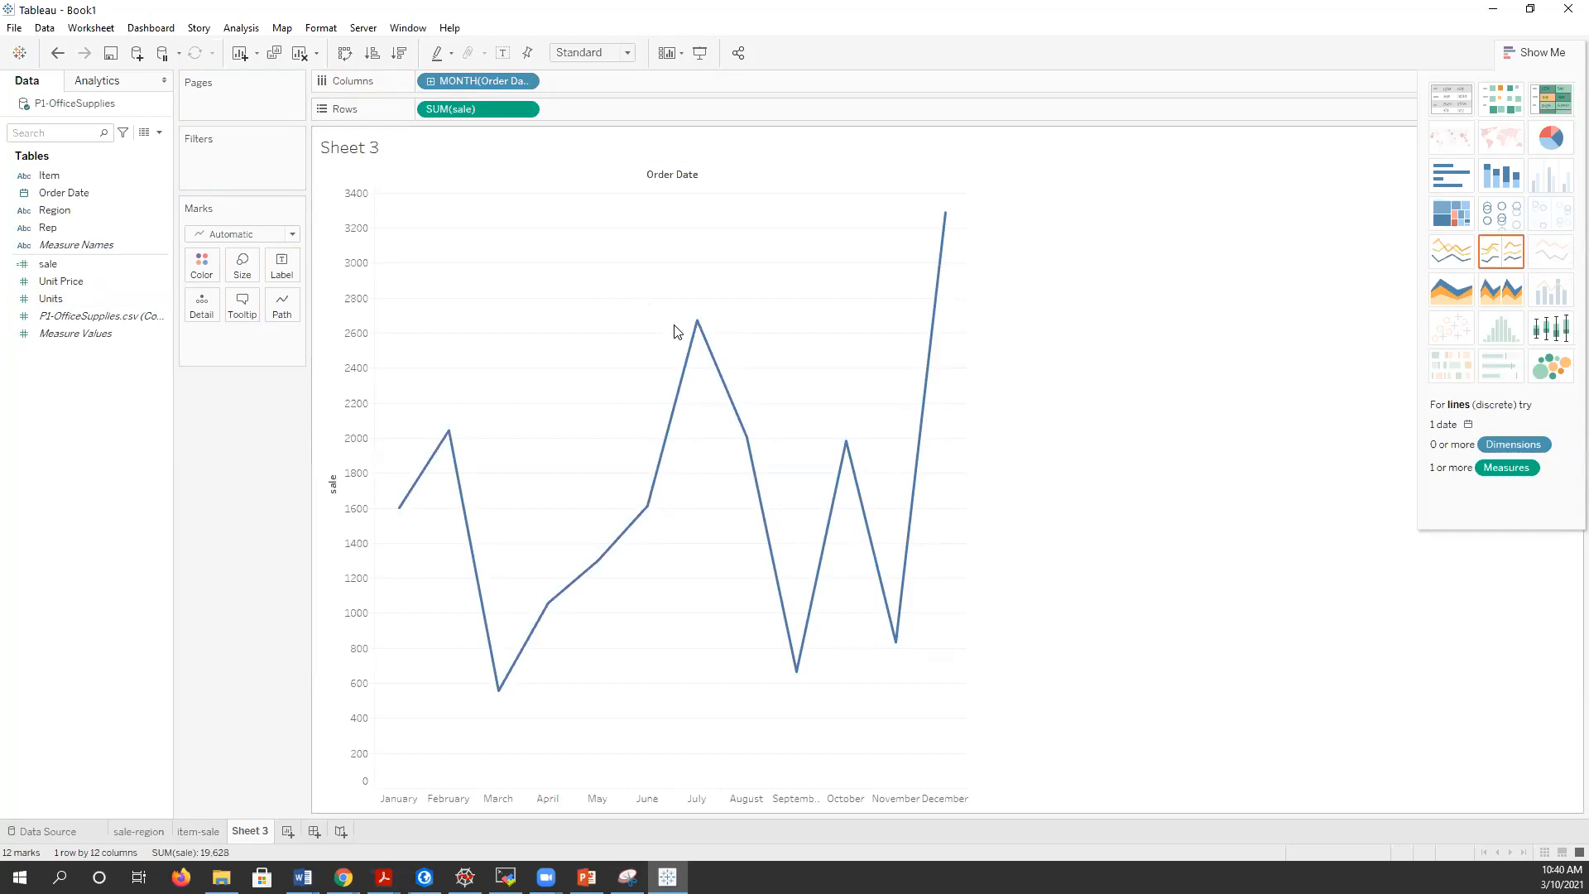
pyautogui.moveTo(705, 358)
pyautogui.moveTo(938, 221)
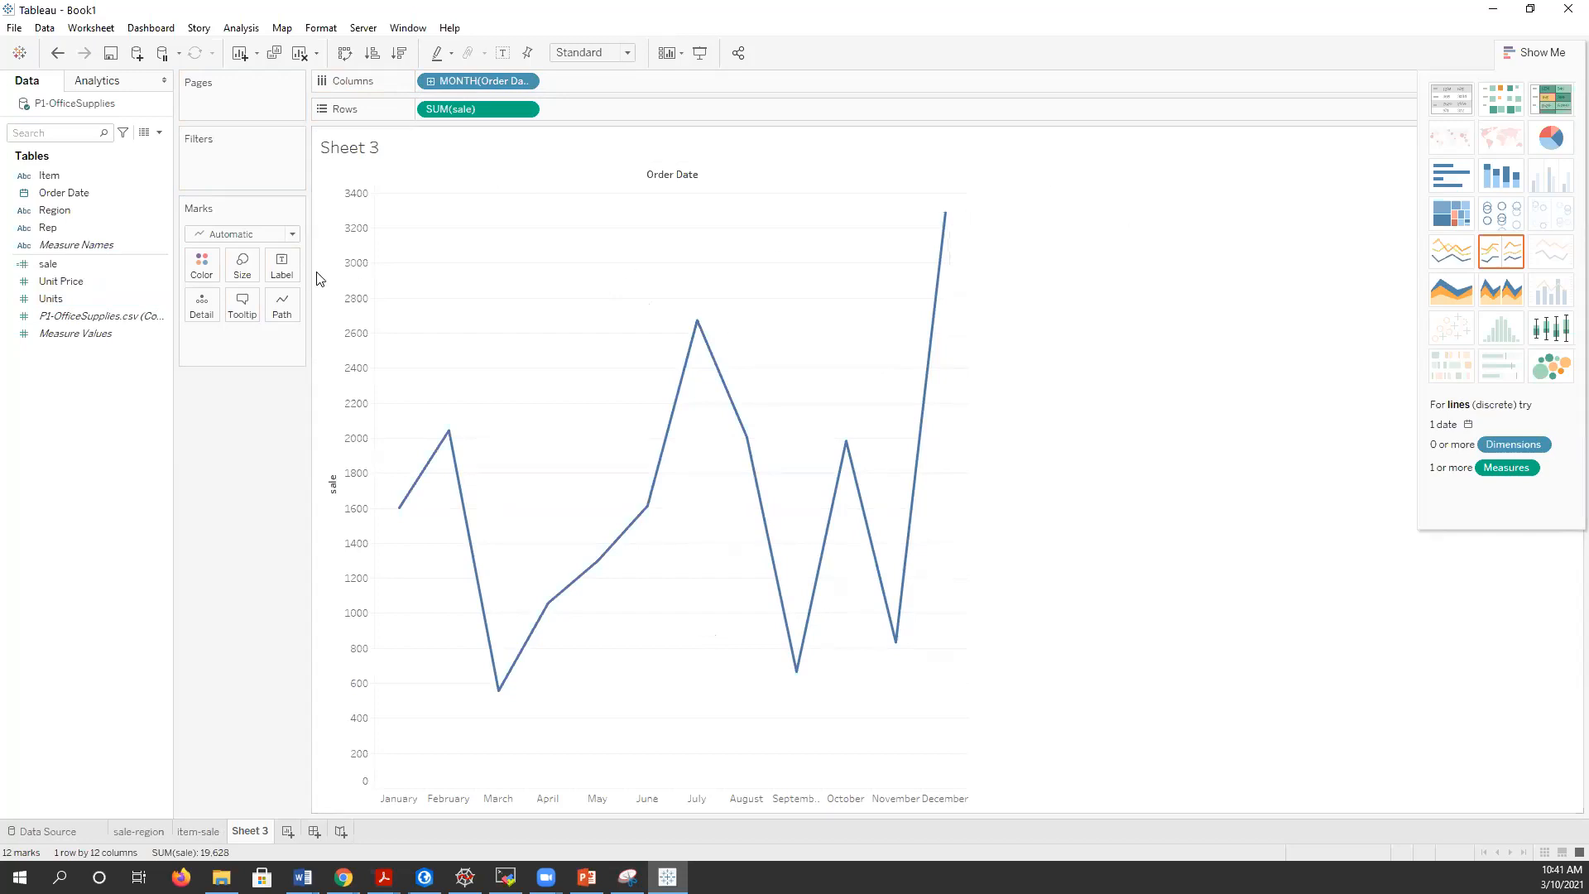
# - Try the horizontal bar and continuous area chart types for the monthly sales, and return to discrete lines
pyautogui.click(290, 308)
pyautogui.click(1455, 175)
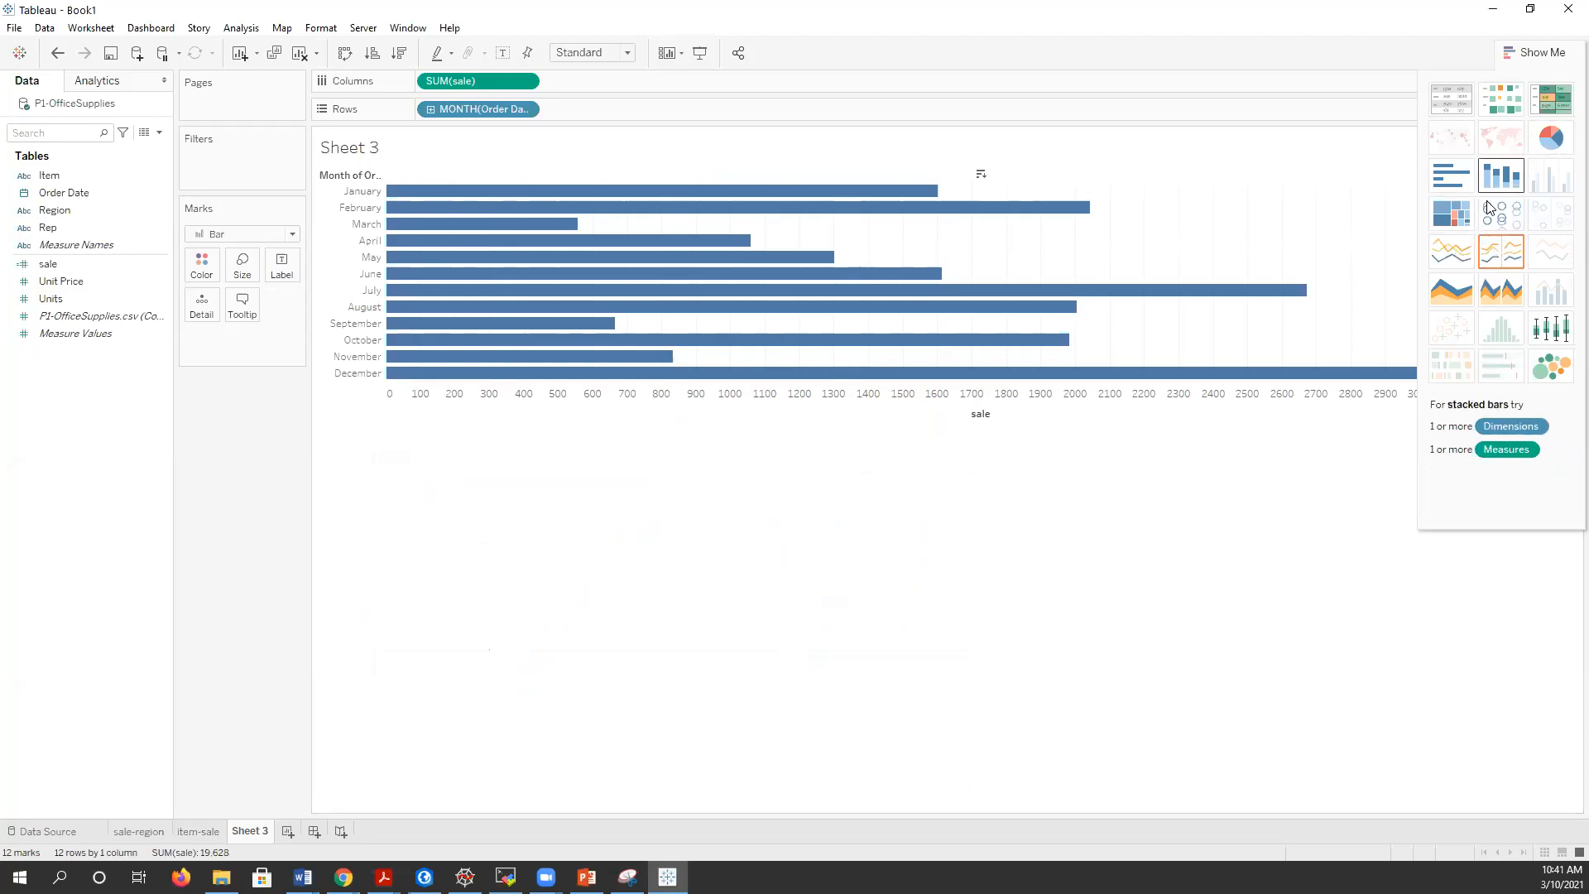
pyautogui.click(1466, 288)
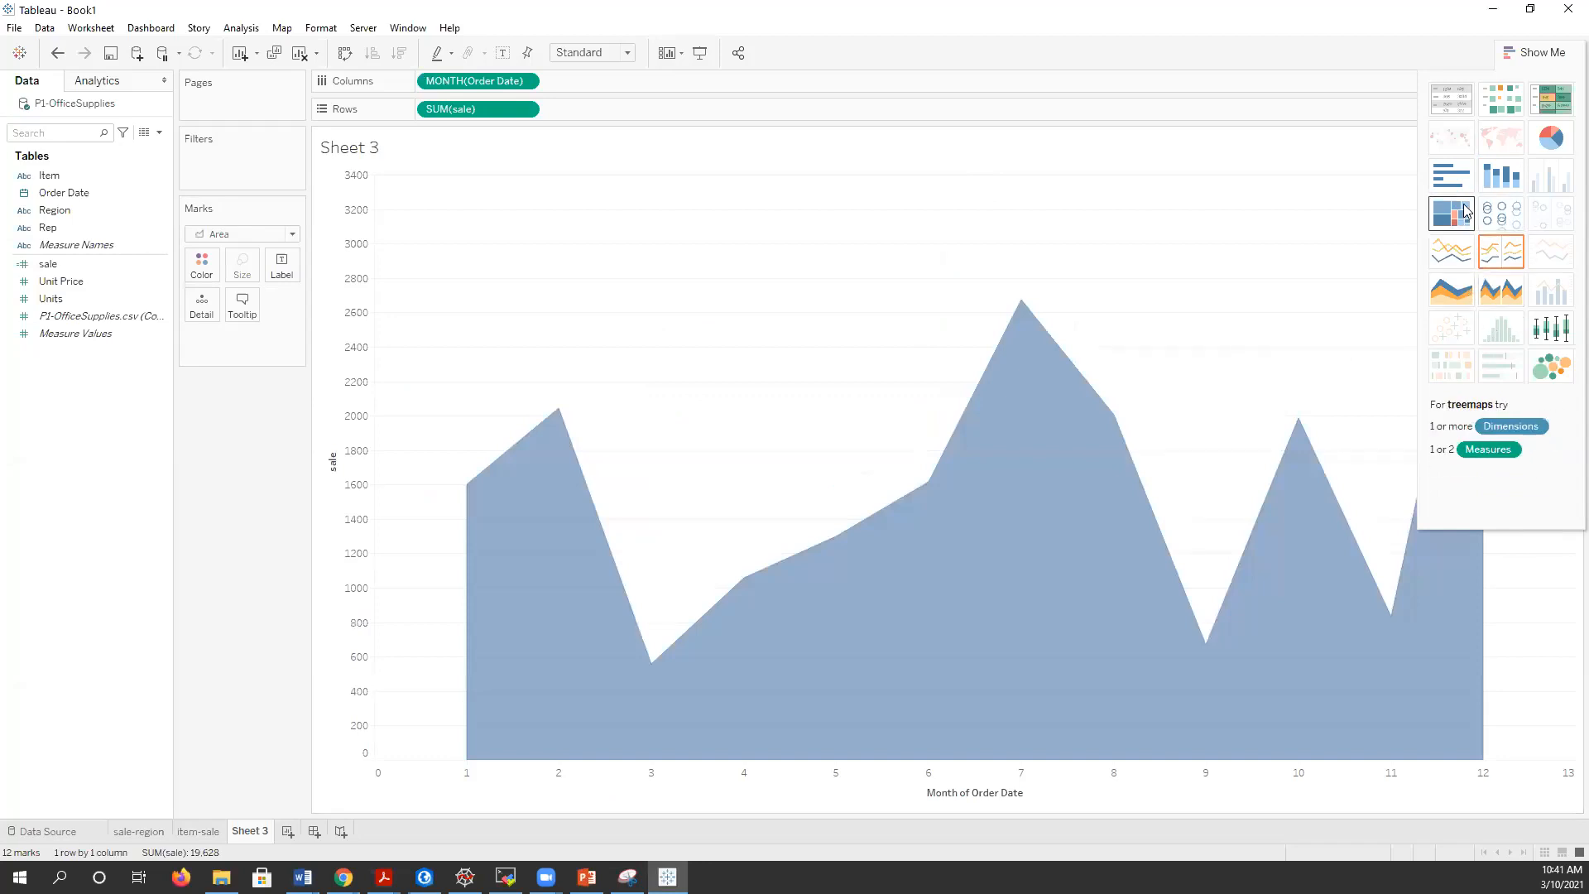
pyautogui.click(1508, 255)
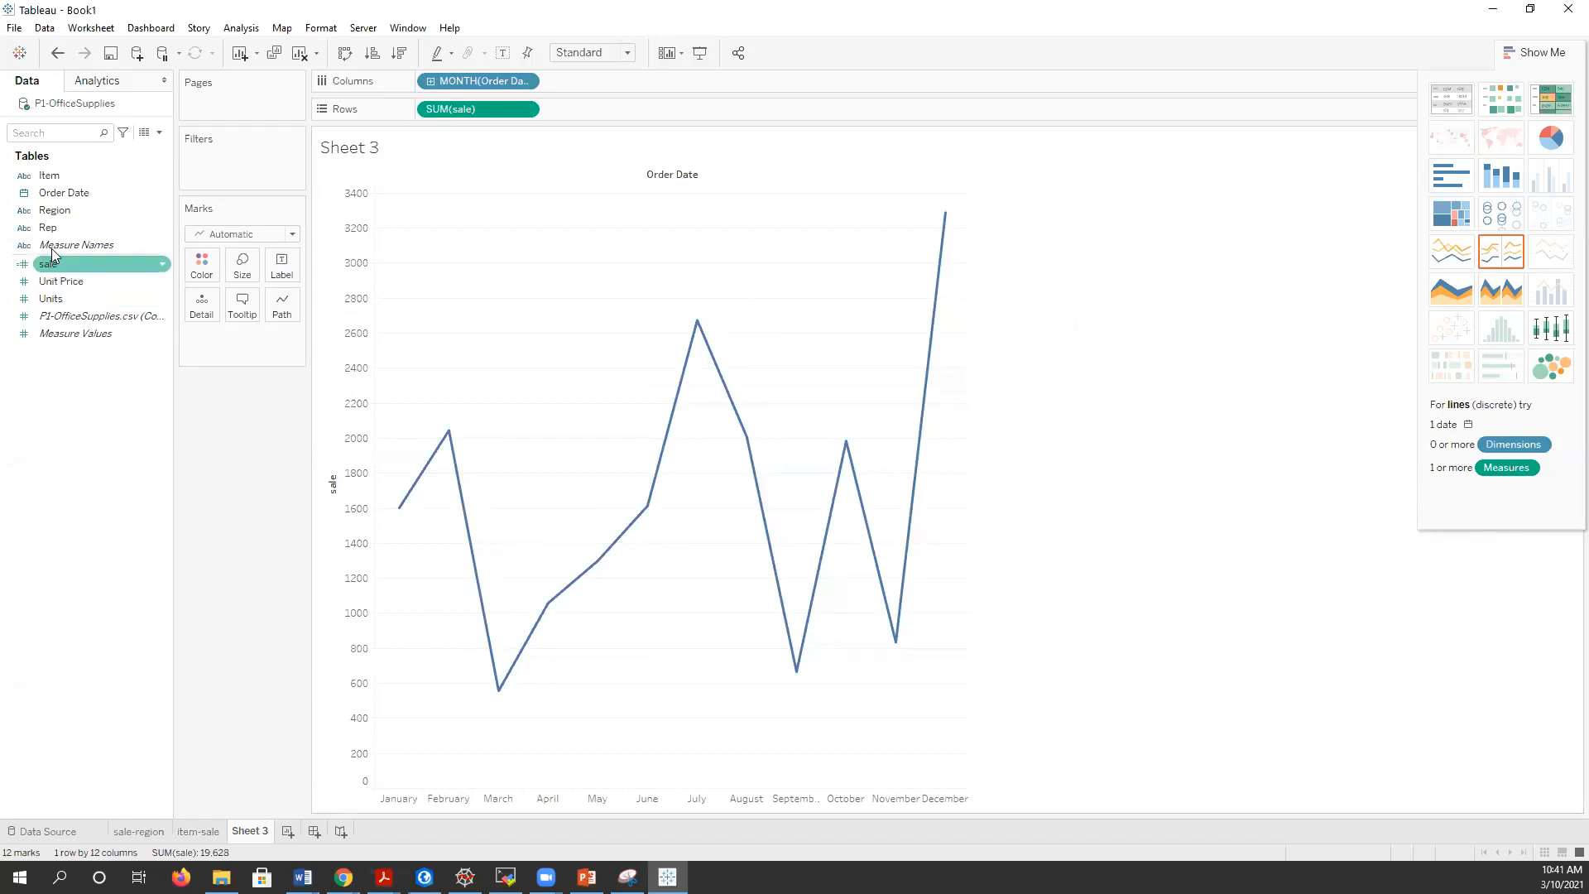
# - Label the points of the monthly line with sale and rename Sheet 3 as monthly sale
pyautogui.moveTo(48, 264); pyautogui.dragTo(281, 266)
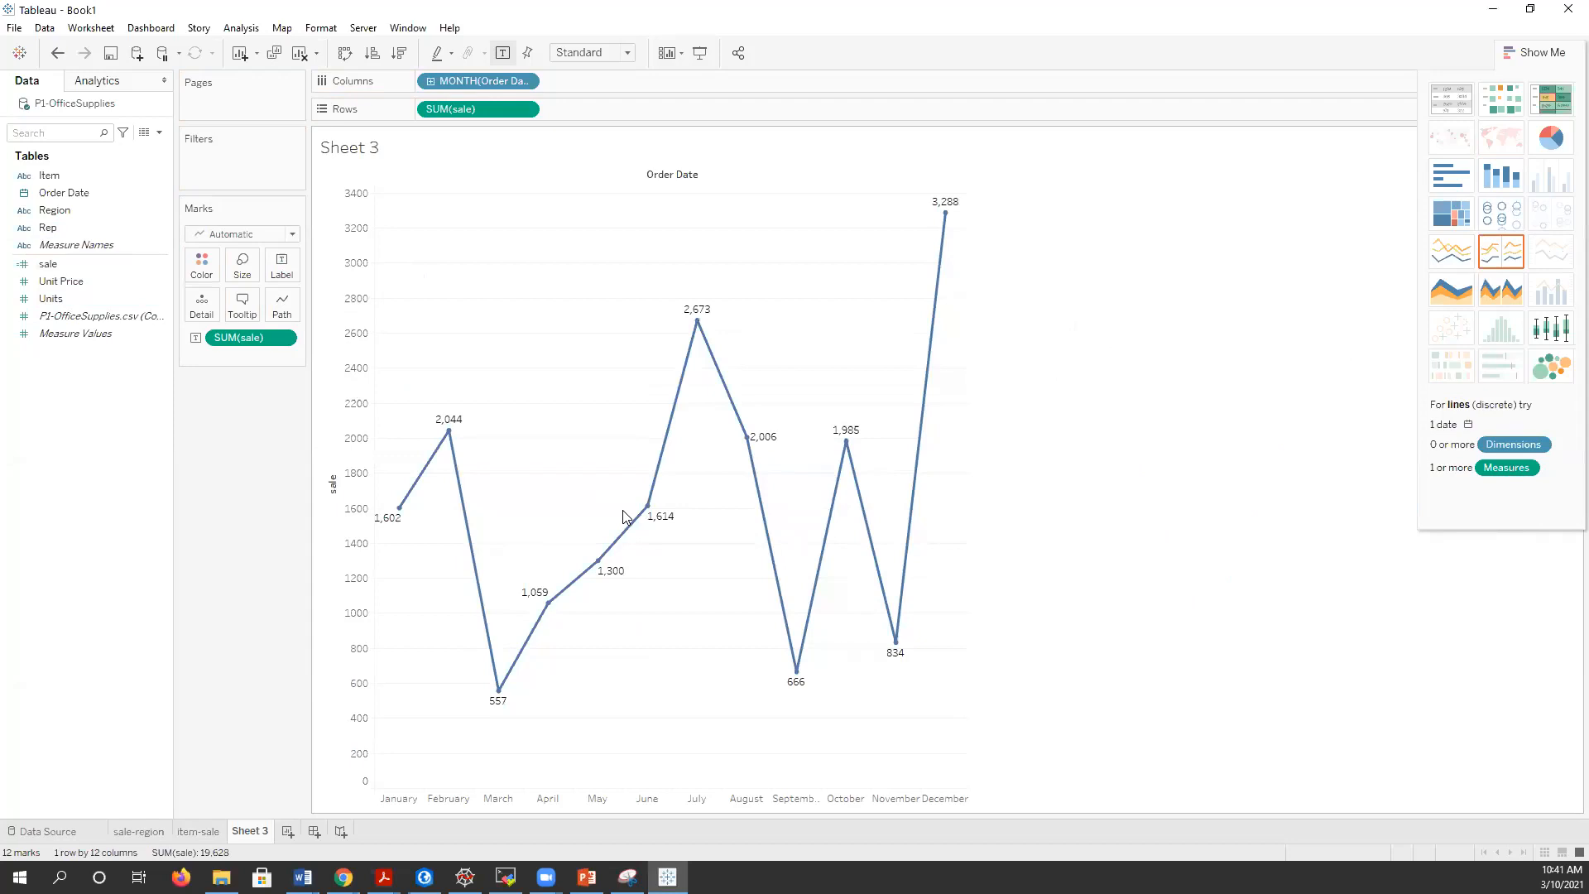
pyautogui.doubleClick(250, 831)
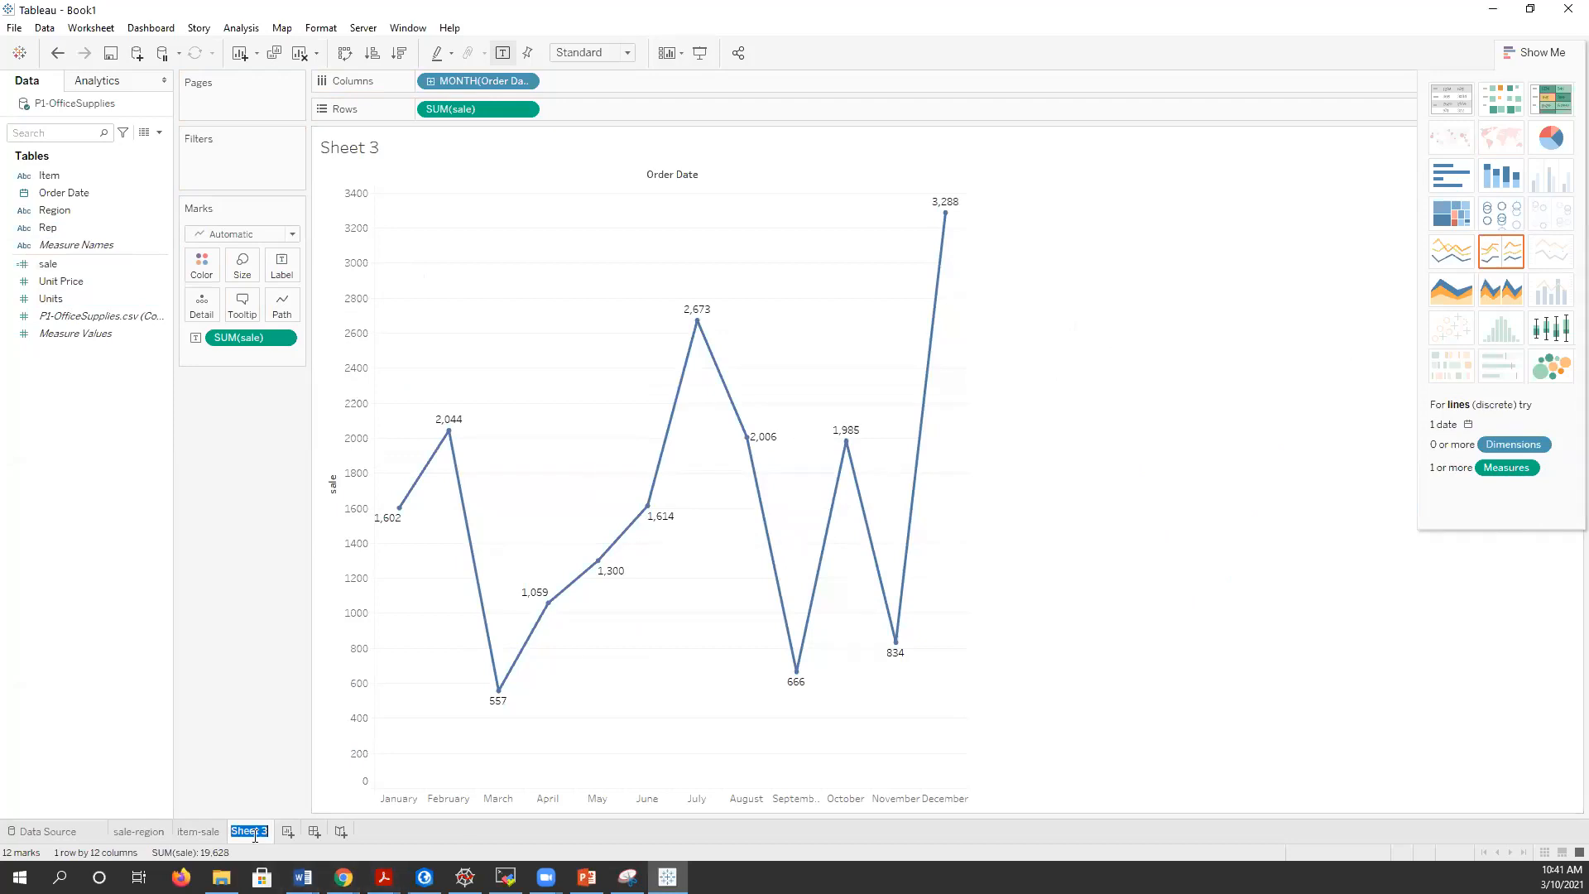
pyautogui.write('monthly sale')
pyautogui.press('Return')
pyautogui.click(457, 414)
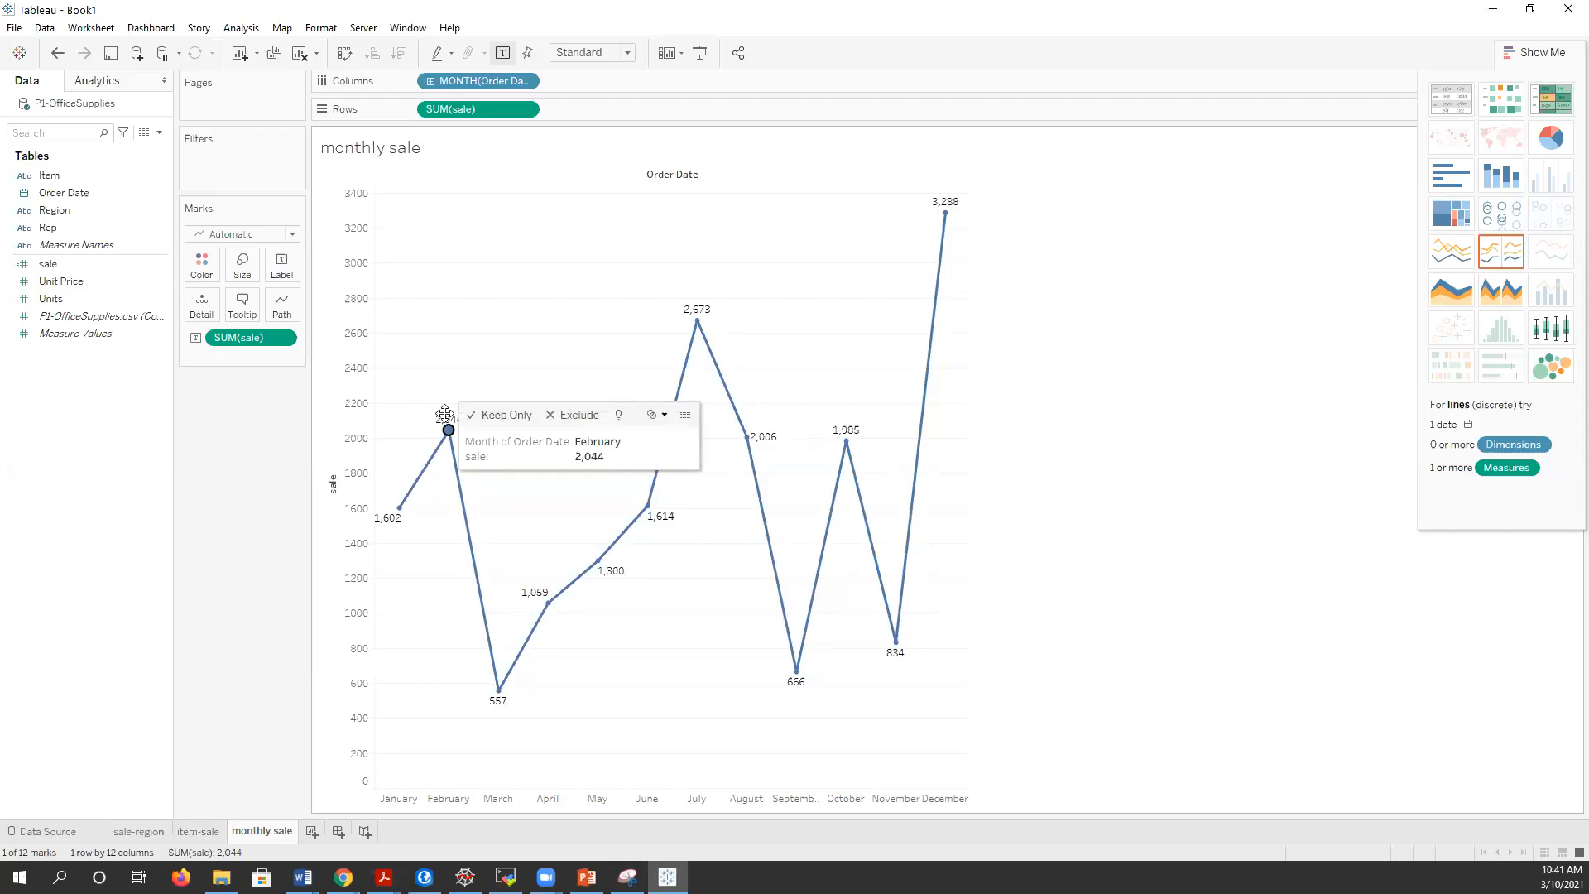
pyautogui.click(695, 308)
pyautogui.rightClick(696, 313)
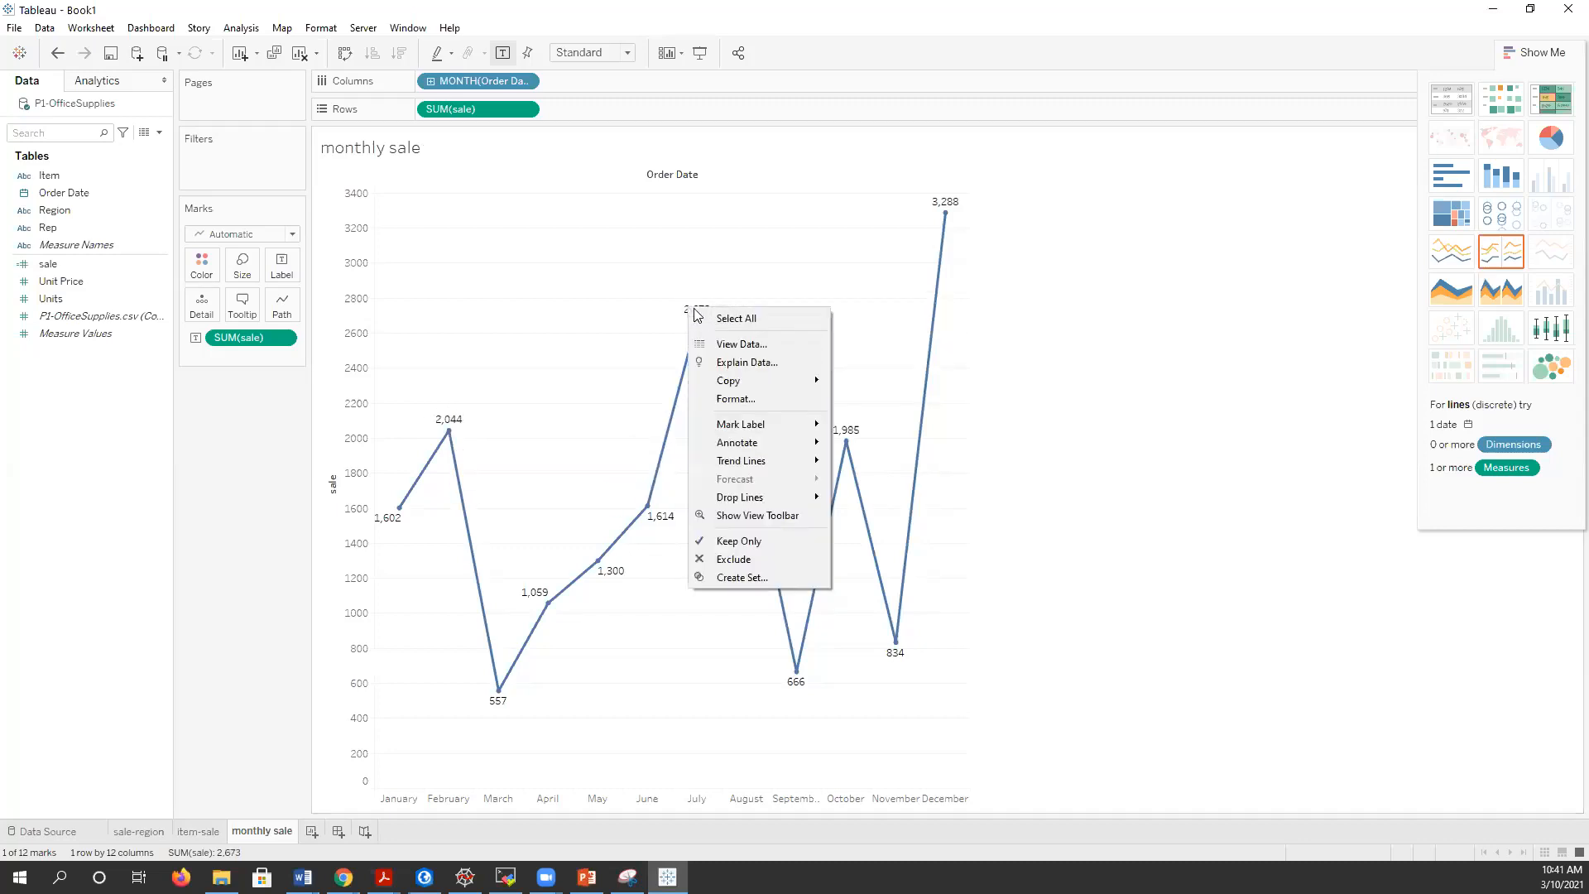
pyautogui.click(1056, 310)
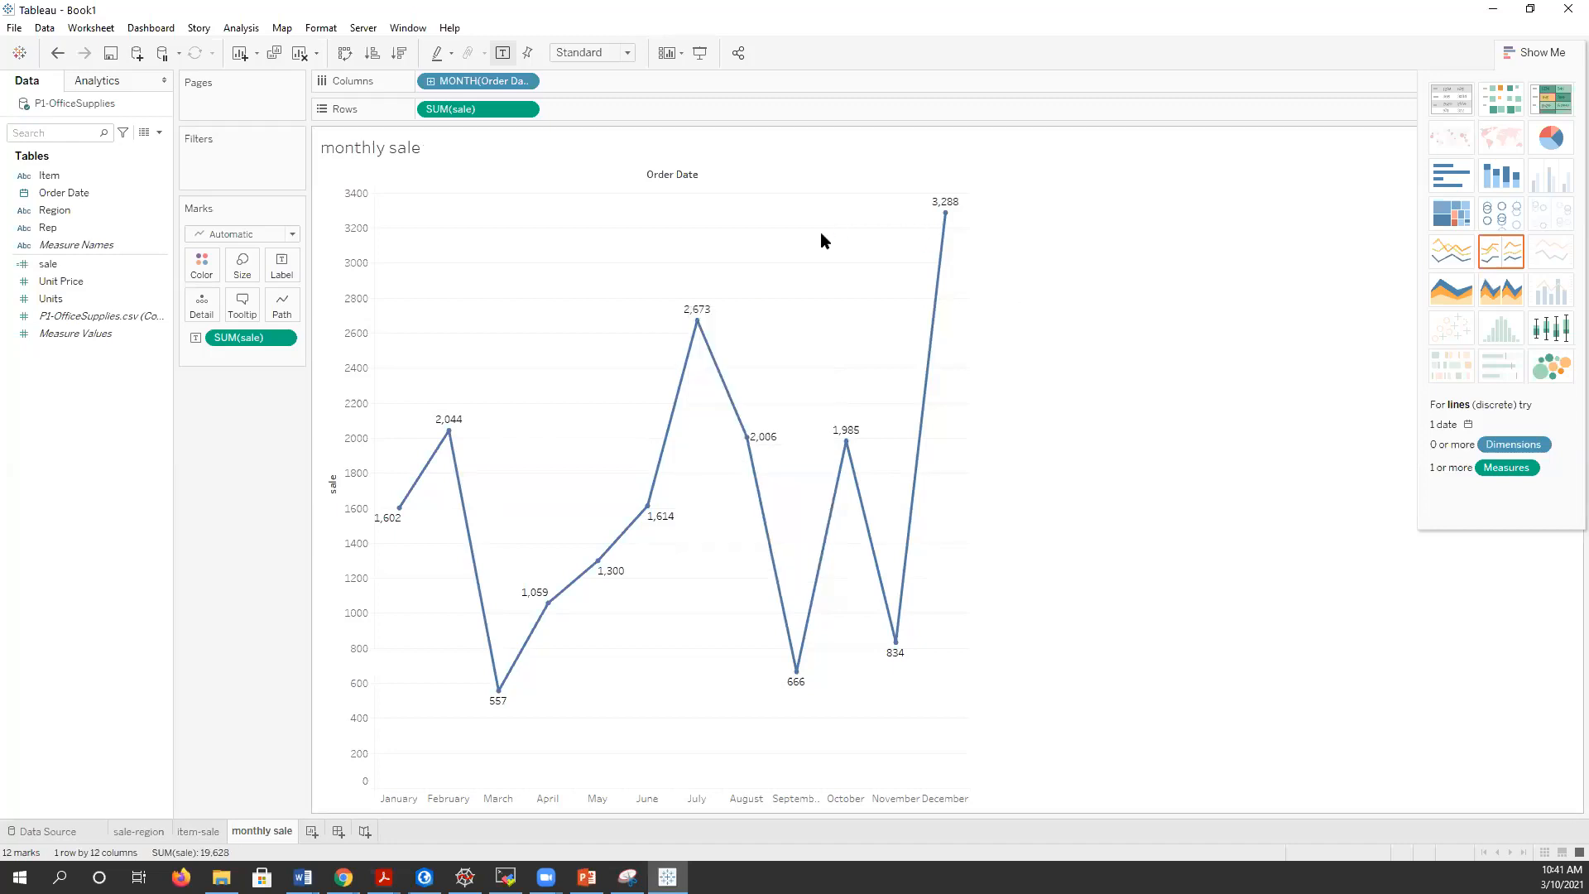
# - Open the formatting of the monthly sale chart and set the default worksheet font to bold, size 14, in red
pyautogui.moveTo(702, 316)
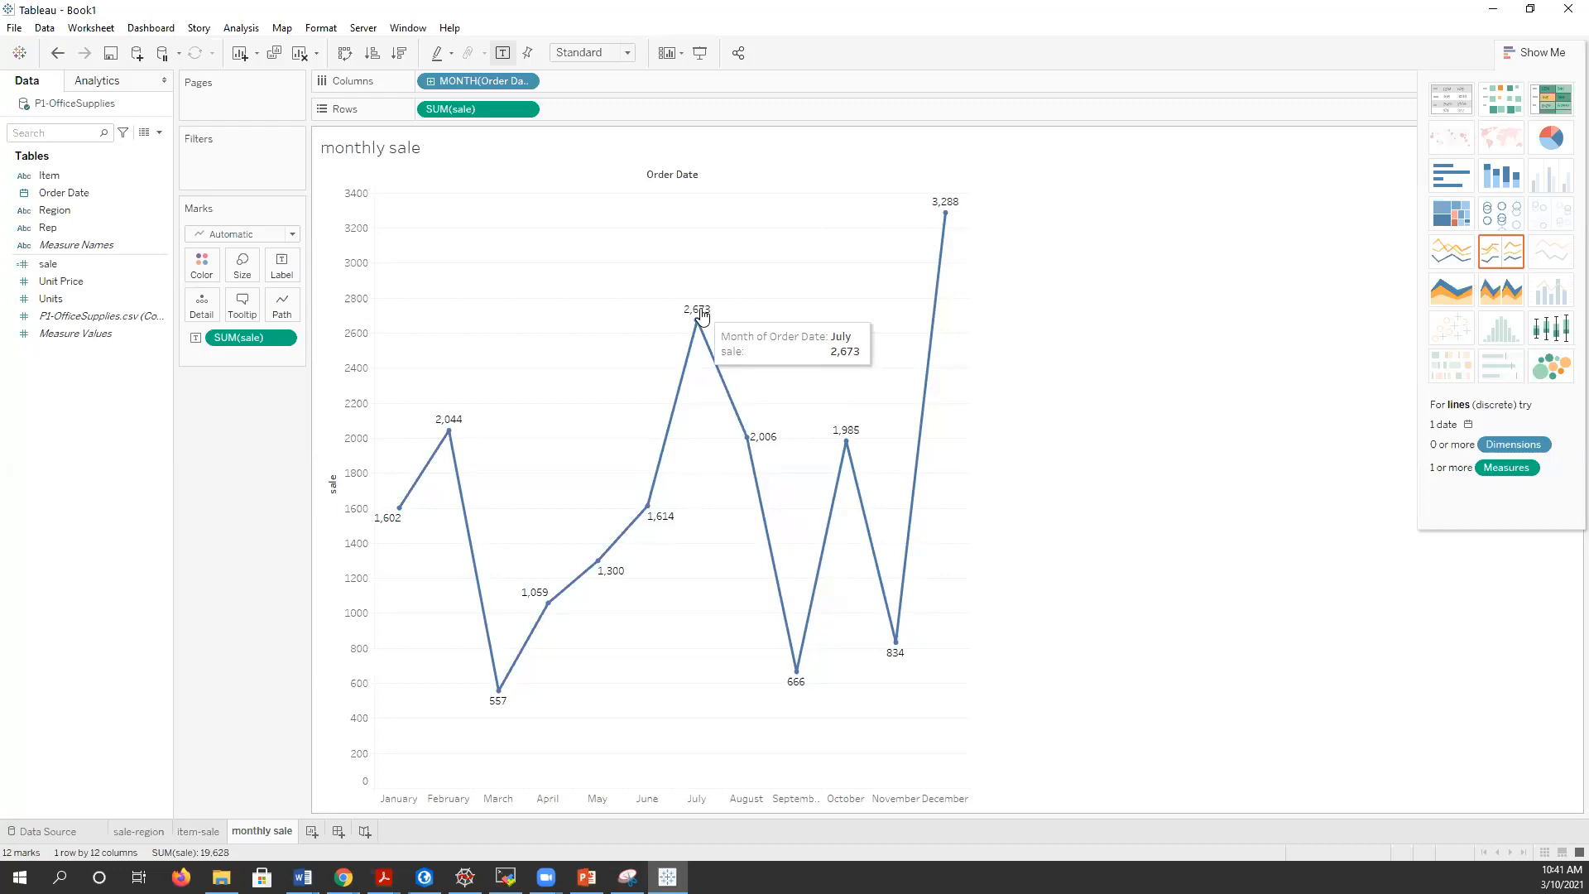
pyautogui.click(702, 316)
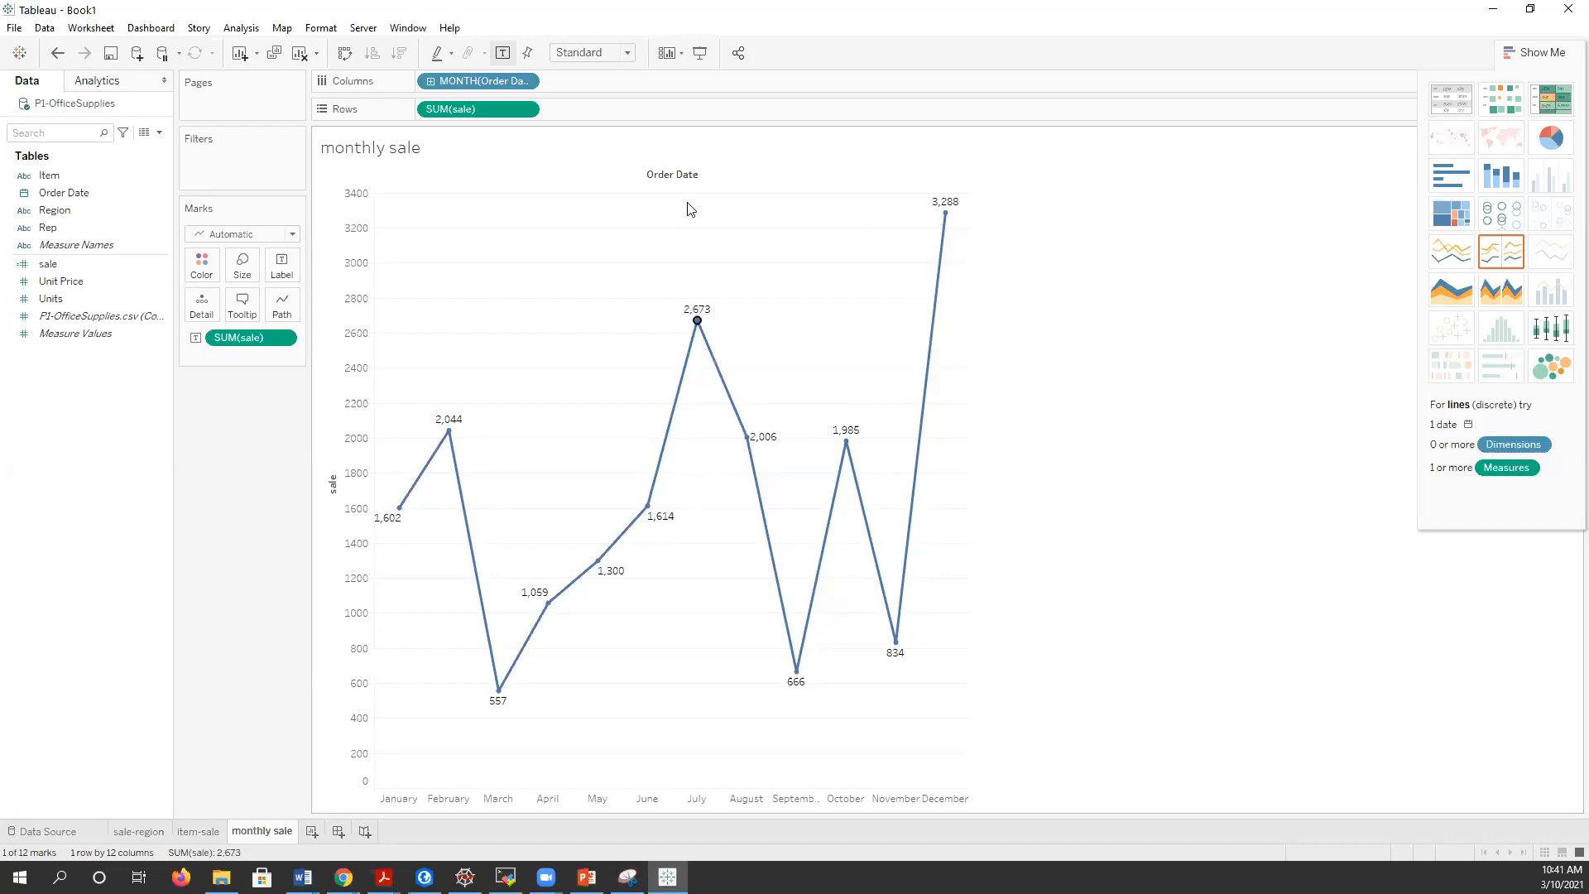
pyautogui.rightClick(699, 308)
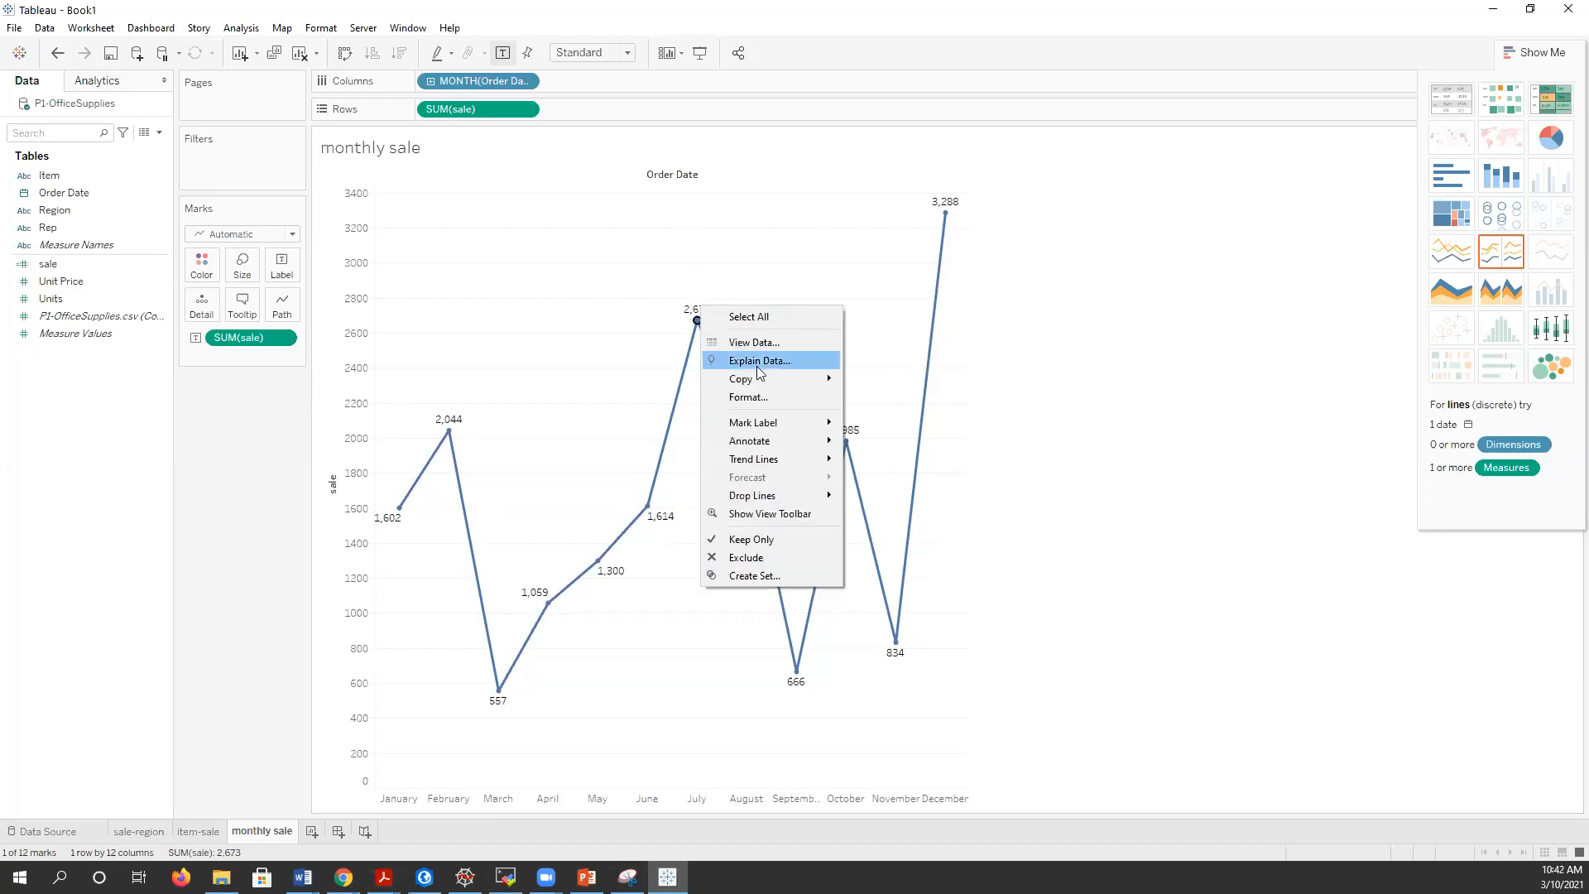
pyautogui.click(748, 396)
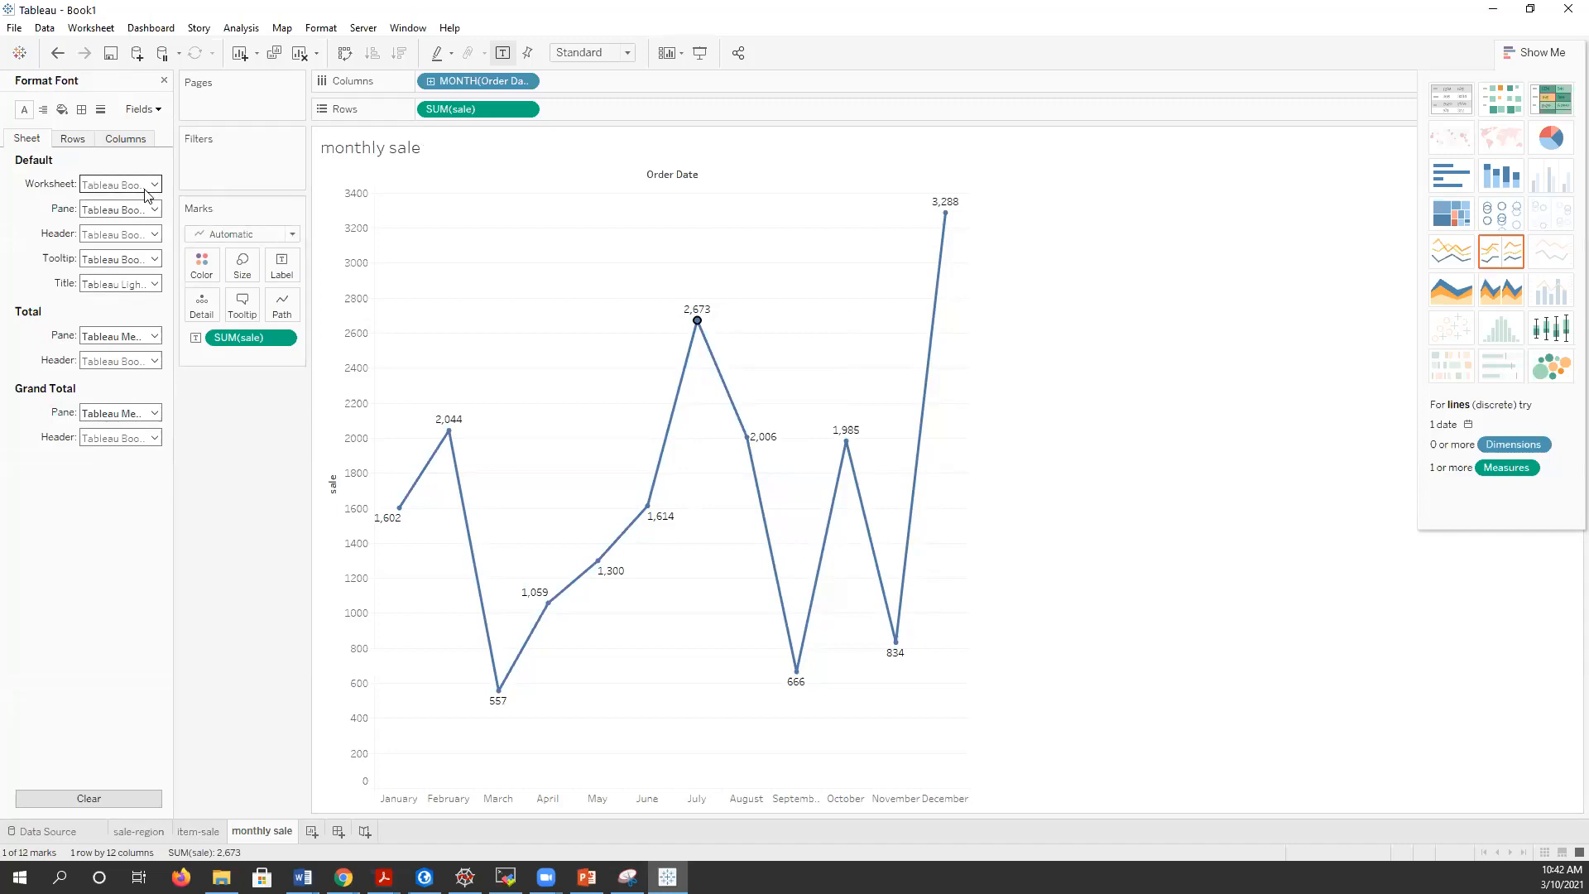
pyautogui.click(75, 140)
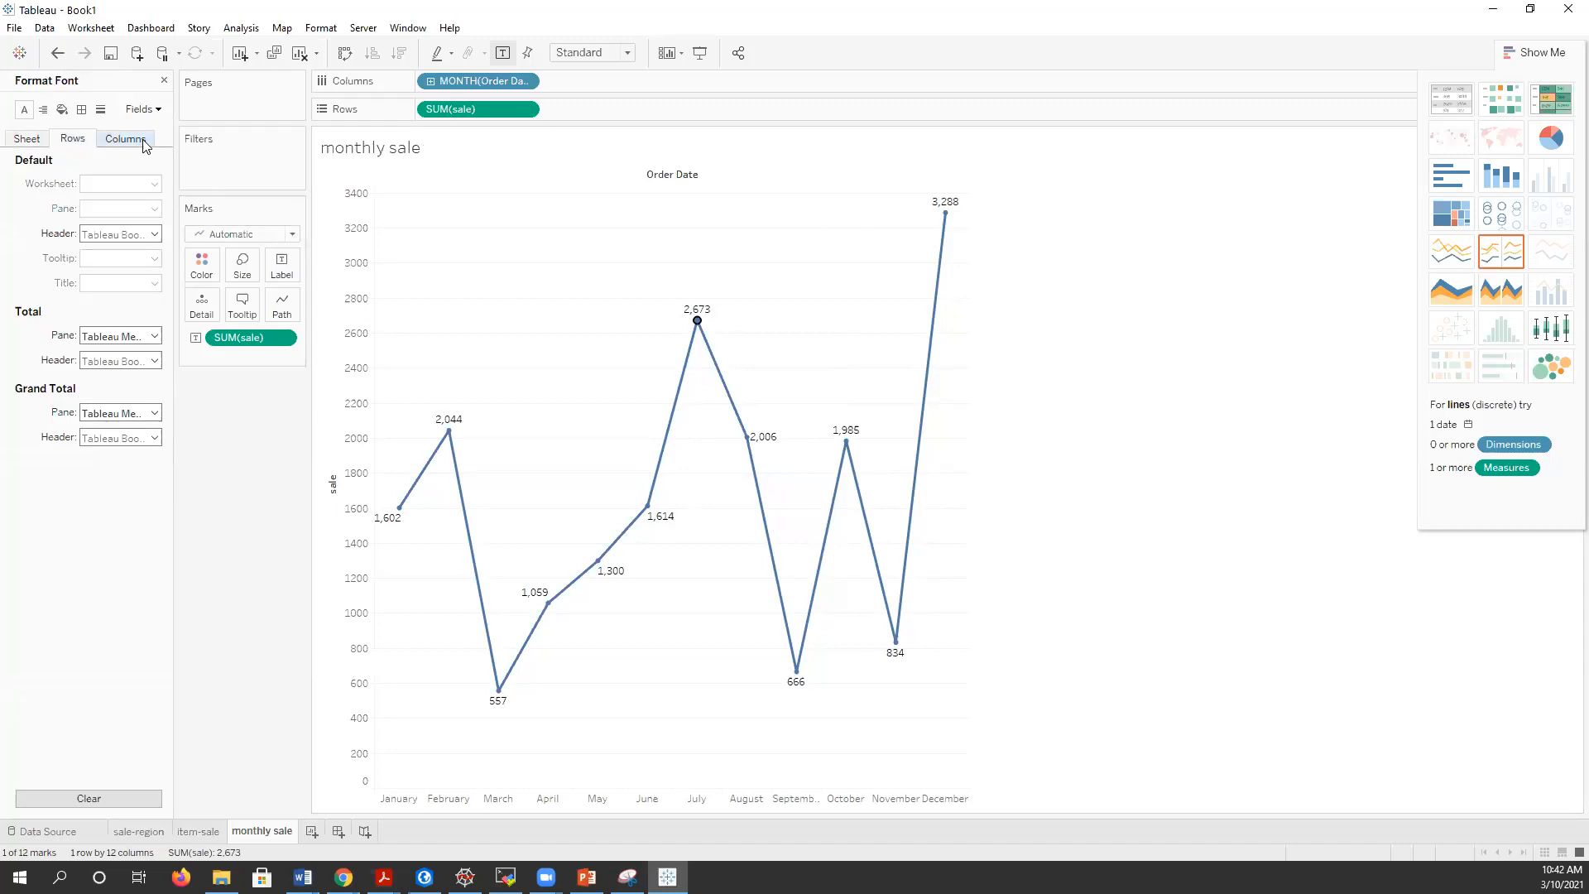
pyautogui.click(28, 139)
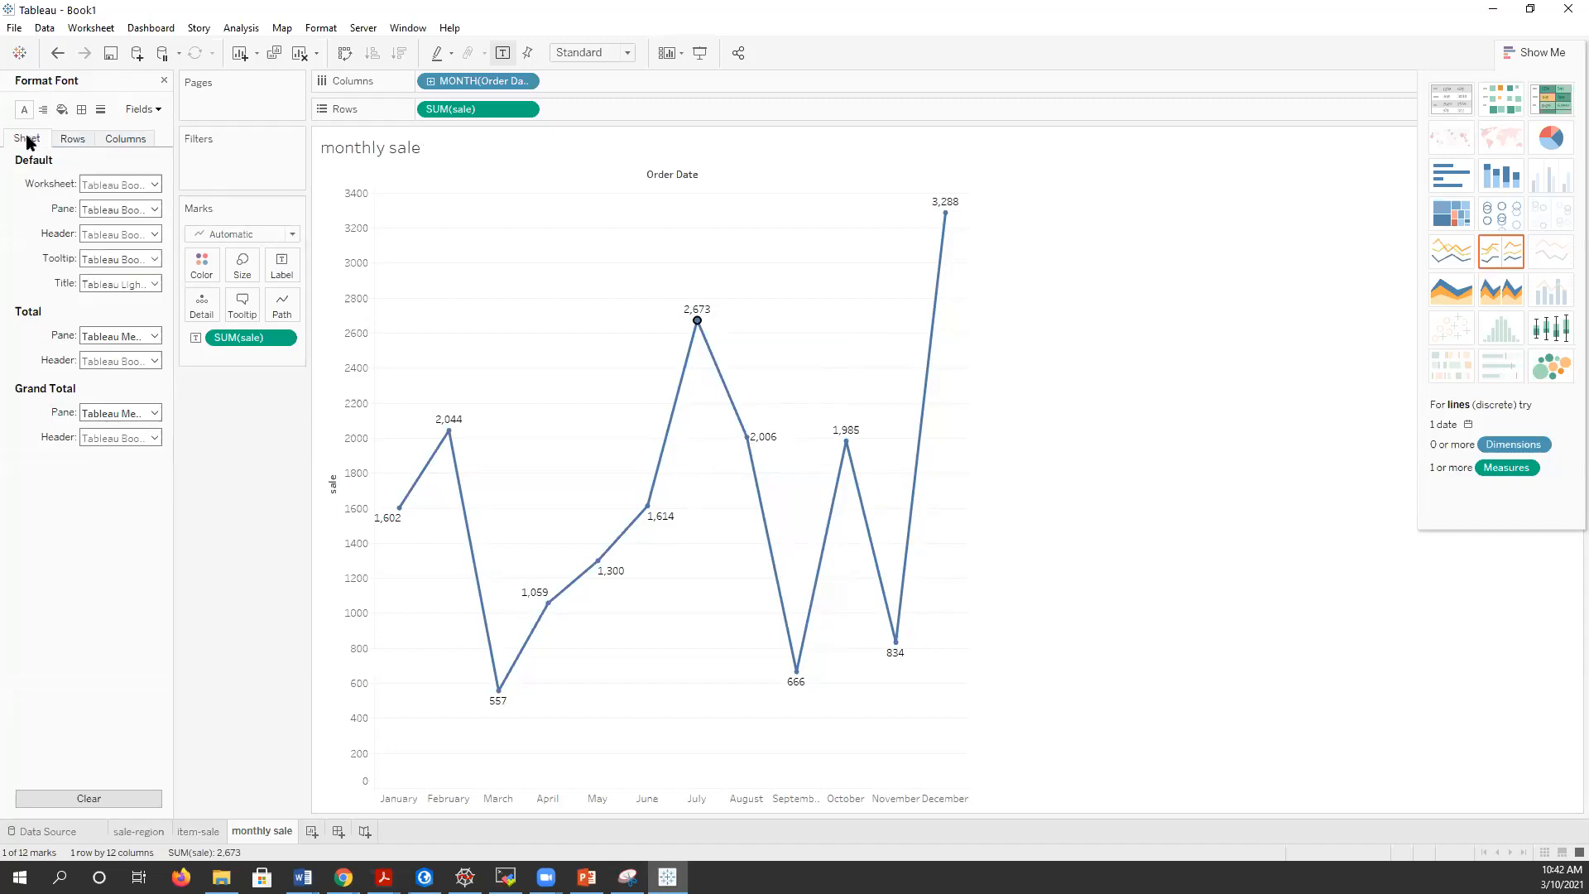
pyautogui.click(149, 184)
pyautogui.click(142, 234)
pyautogui.click(121, 231)
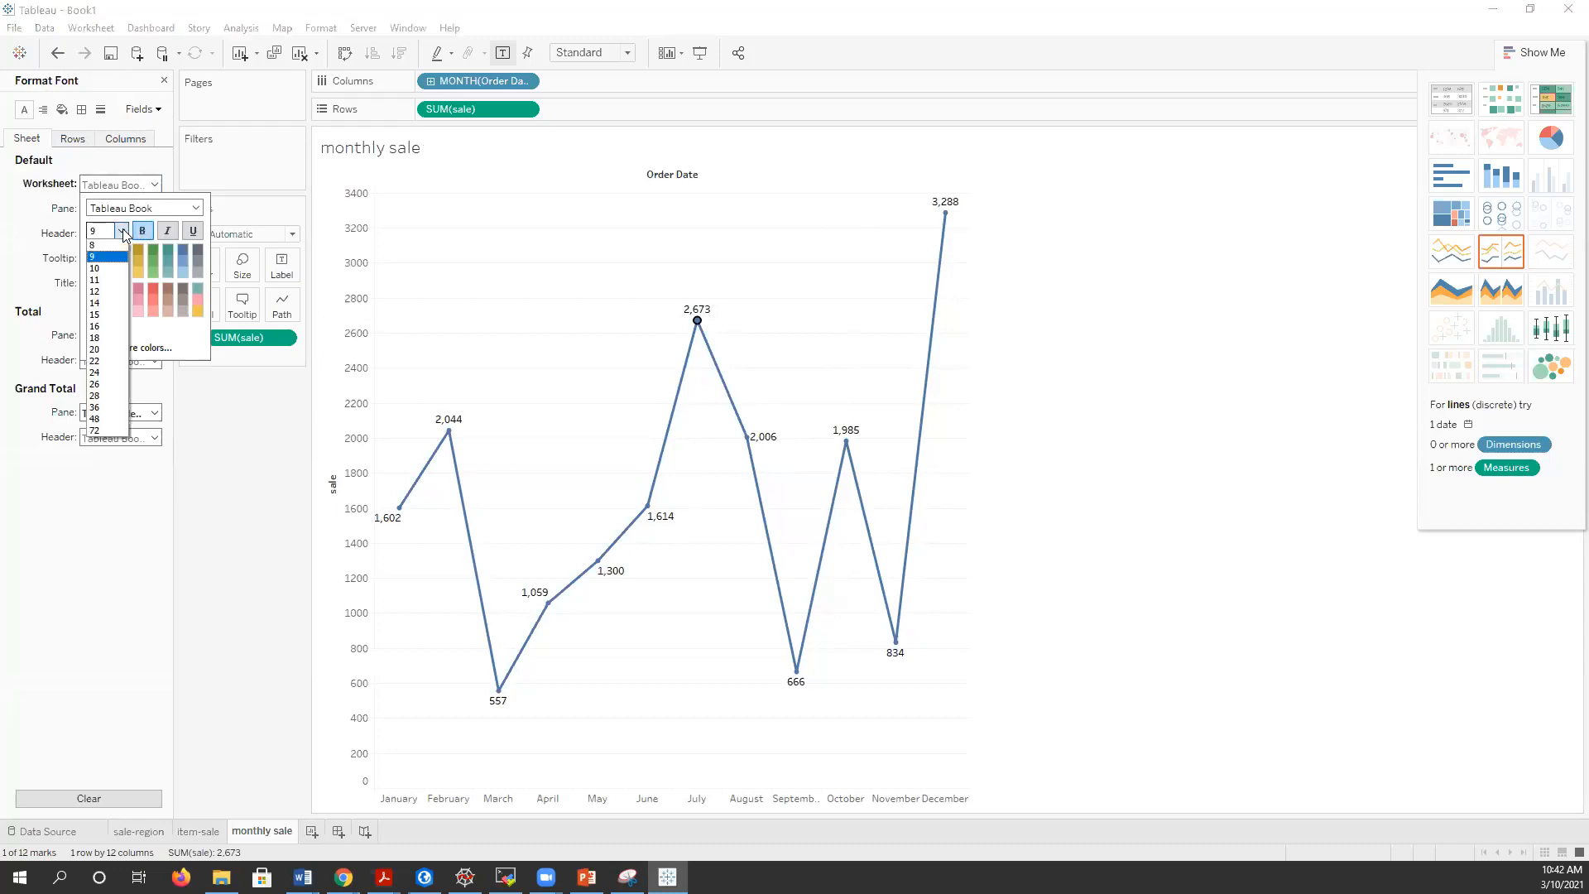
pyautogui.click(98, 303)
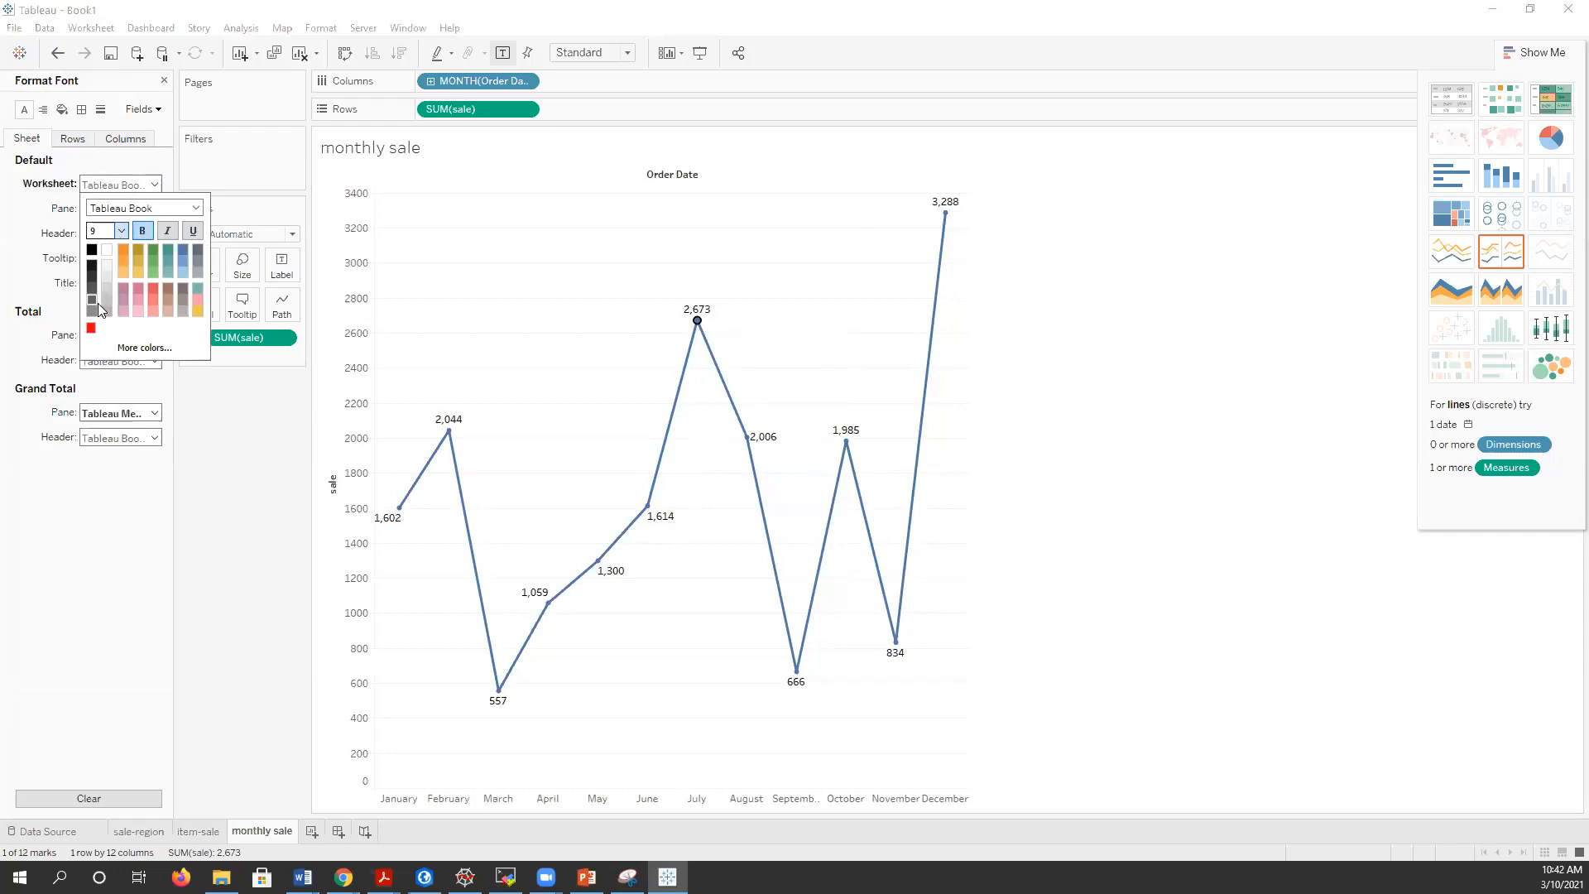
pyautogui.click(151, 286)
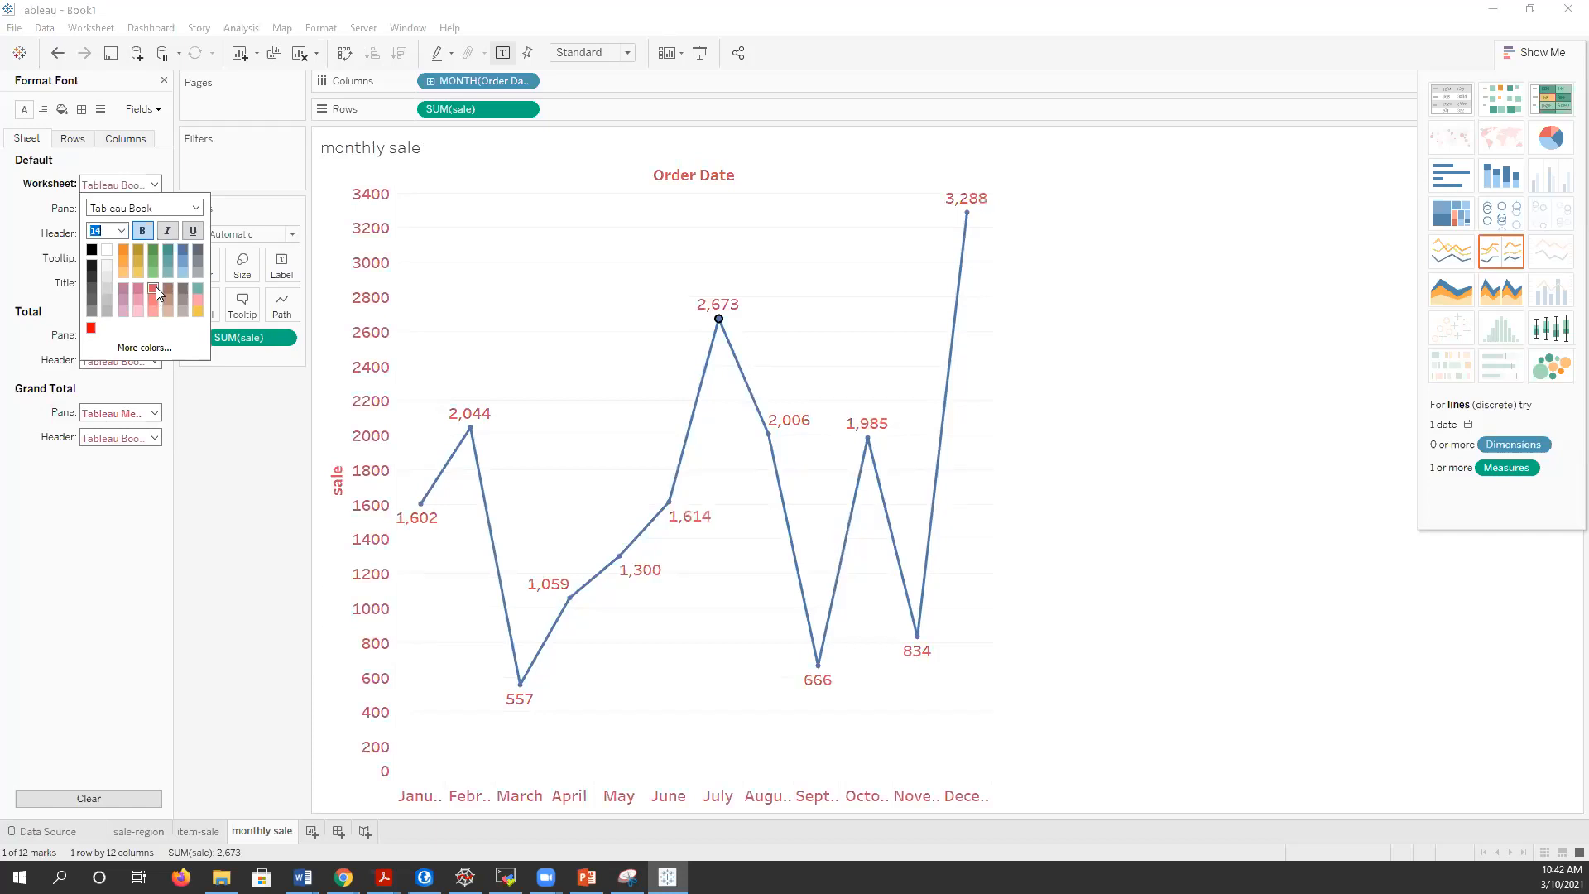
pyautogui.click(242, 404)
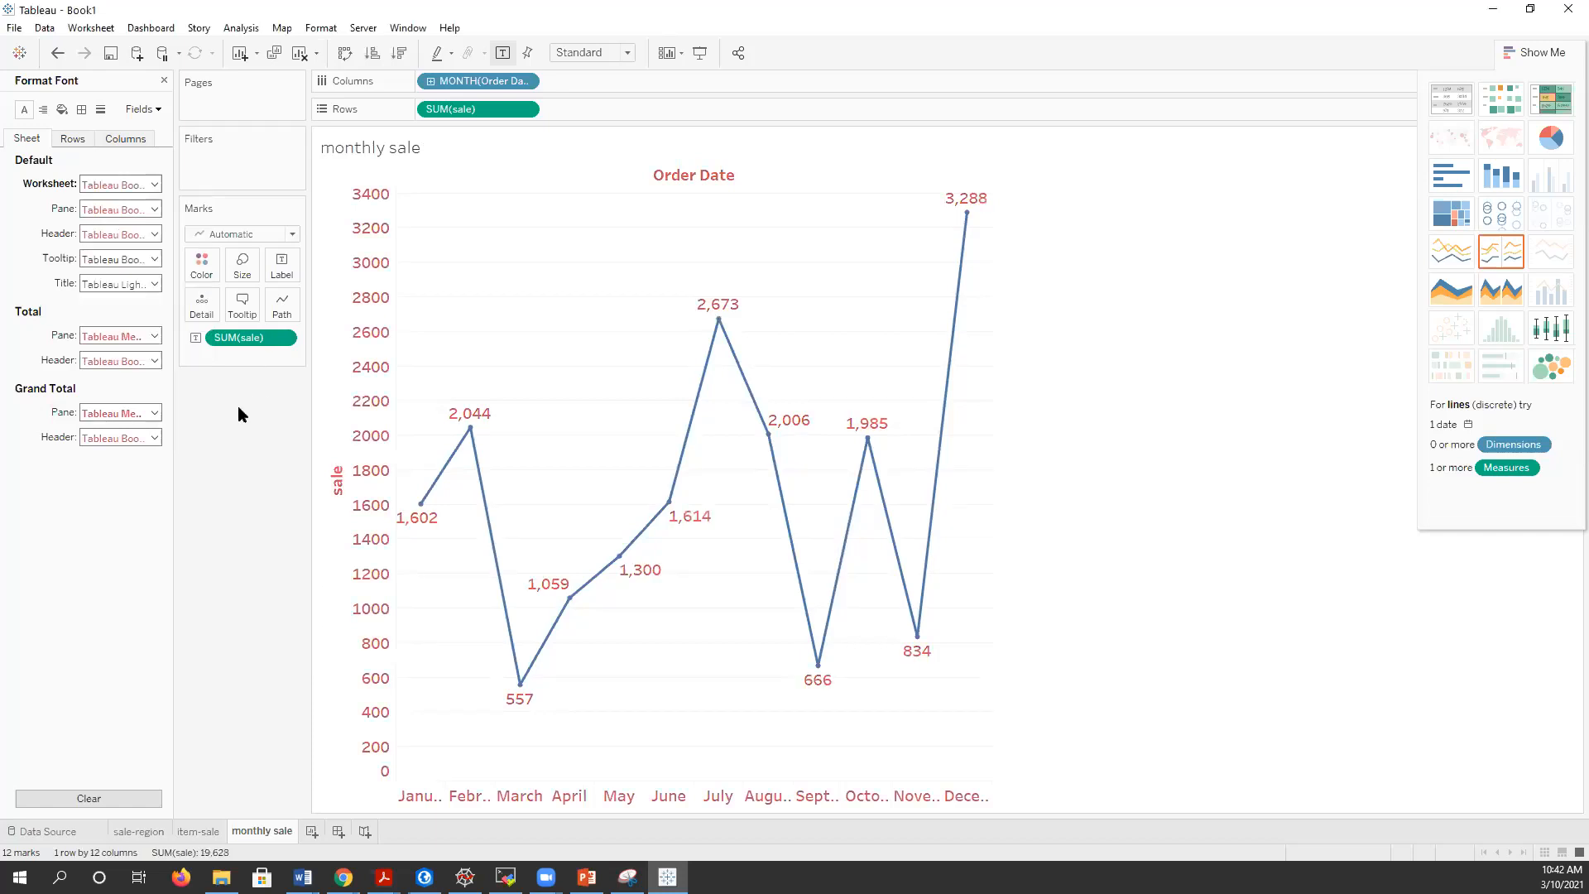
# - Change the default header font color of the monthly sale sheet to teal
pyautogui.click(155, 235)
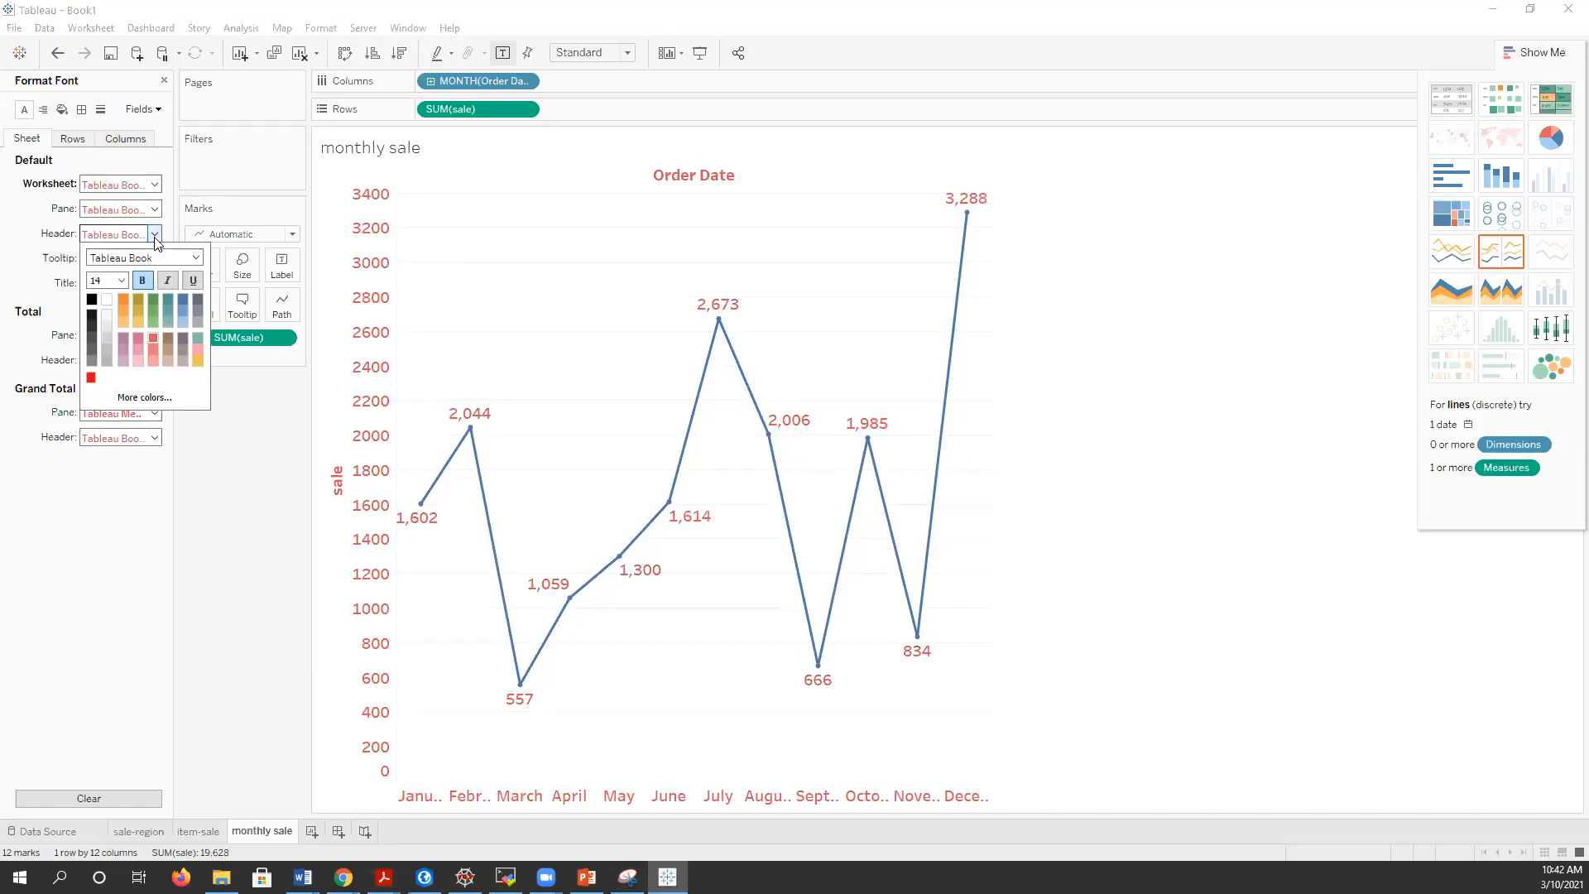
pyautogui.click(167, 309)
pyautogui.click(261, 466)
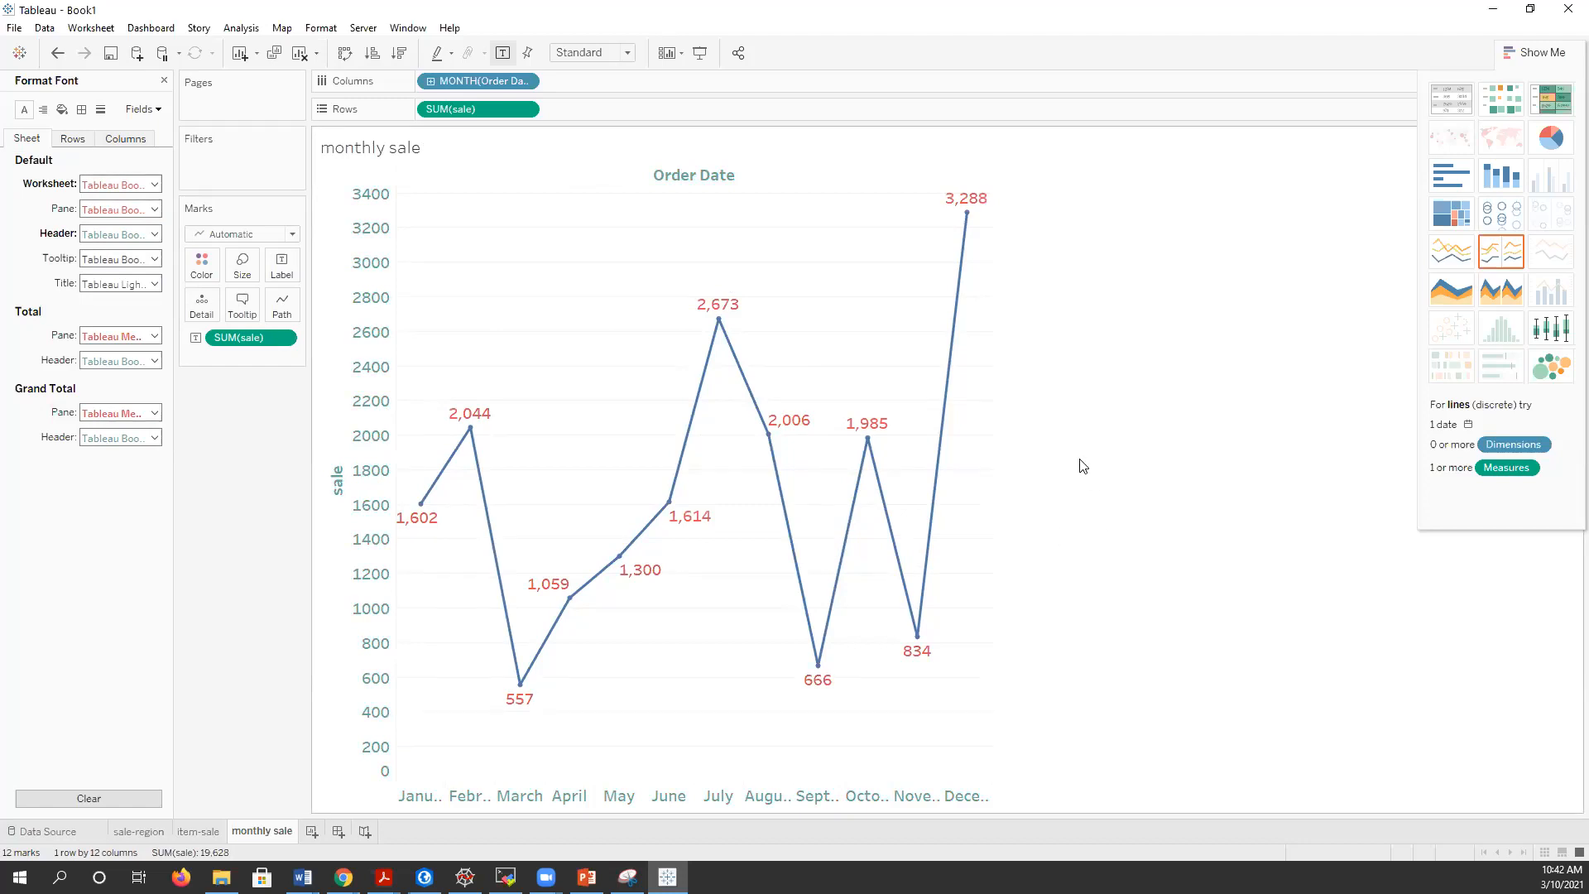
# - Reduce the height of the monthly sale chart by moving its lower edge up, and close the font formatting
pyautogui.rightClick(713, 306)
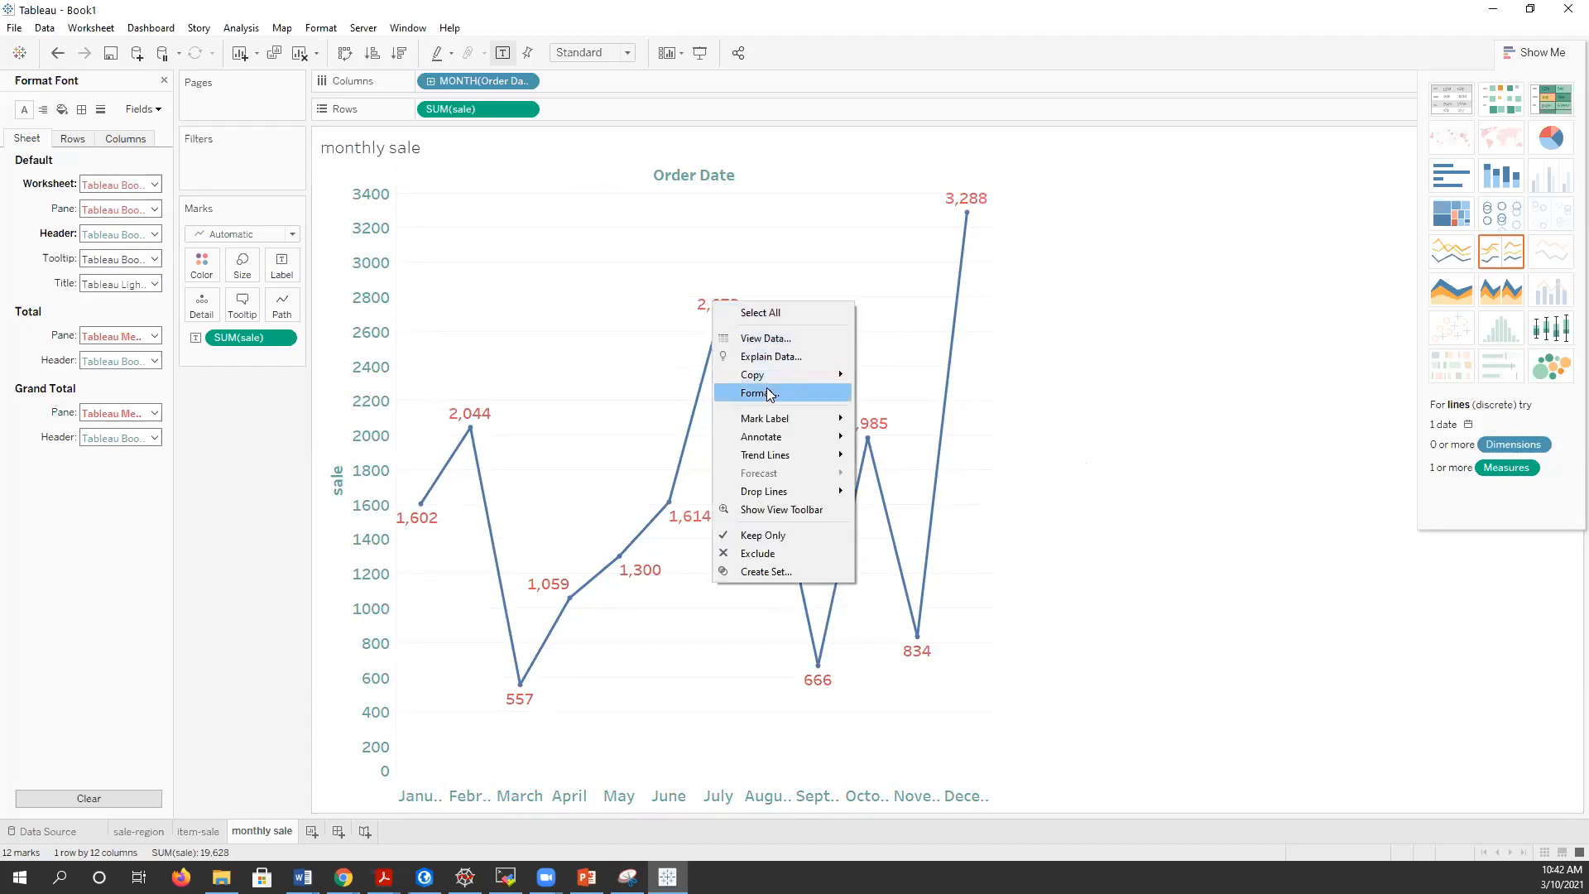
pyautogui.click(769, 393)
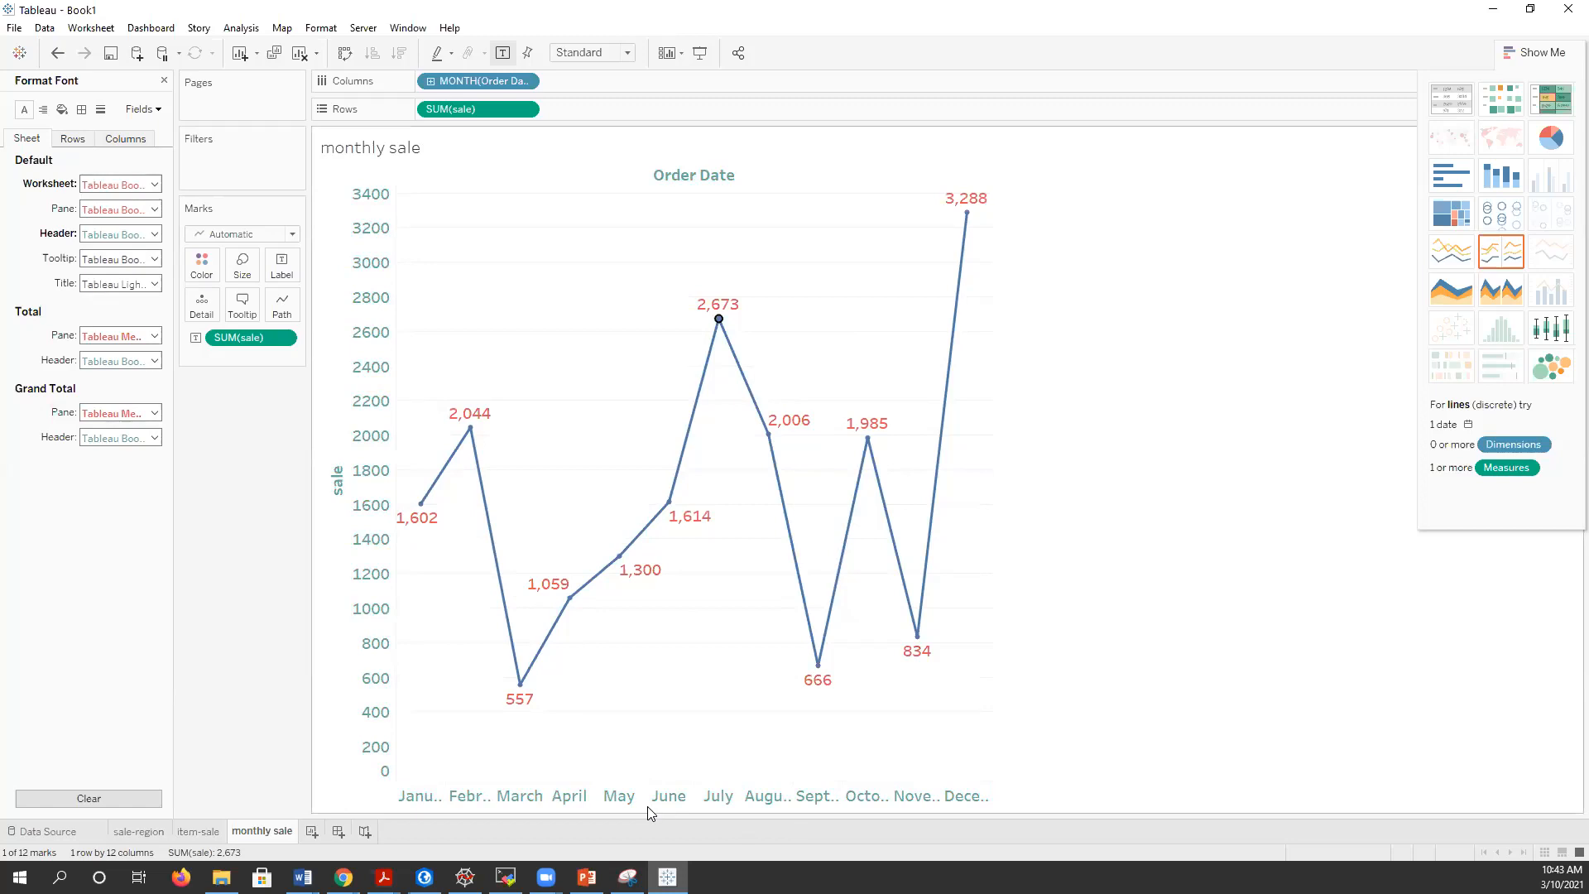
pyautogui.moveTo(645, 801); pyautogui.dragTo(631, 708)
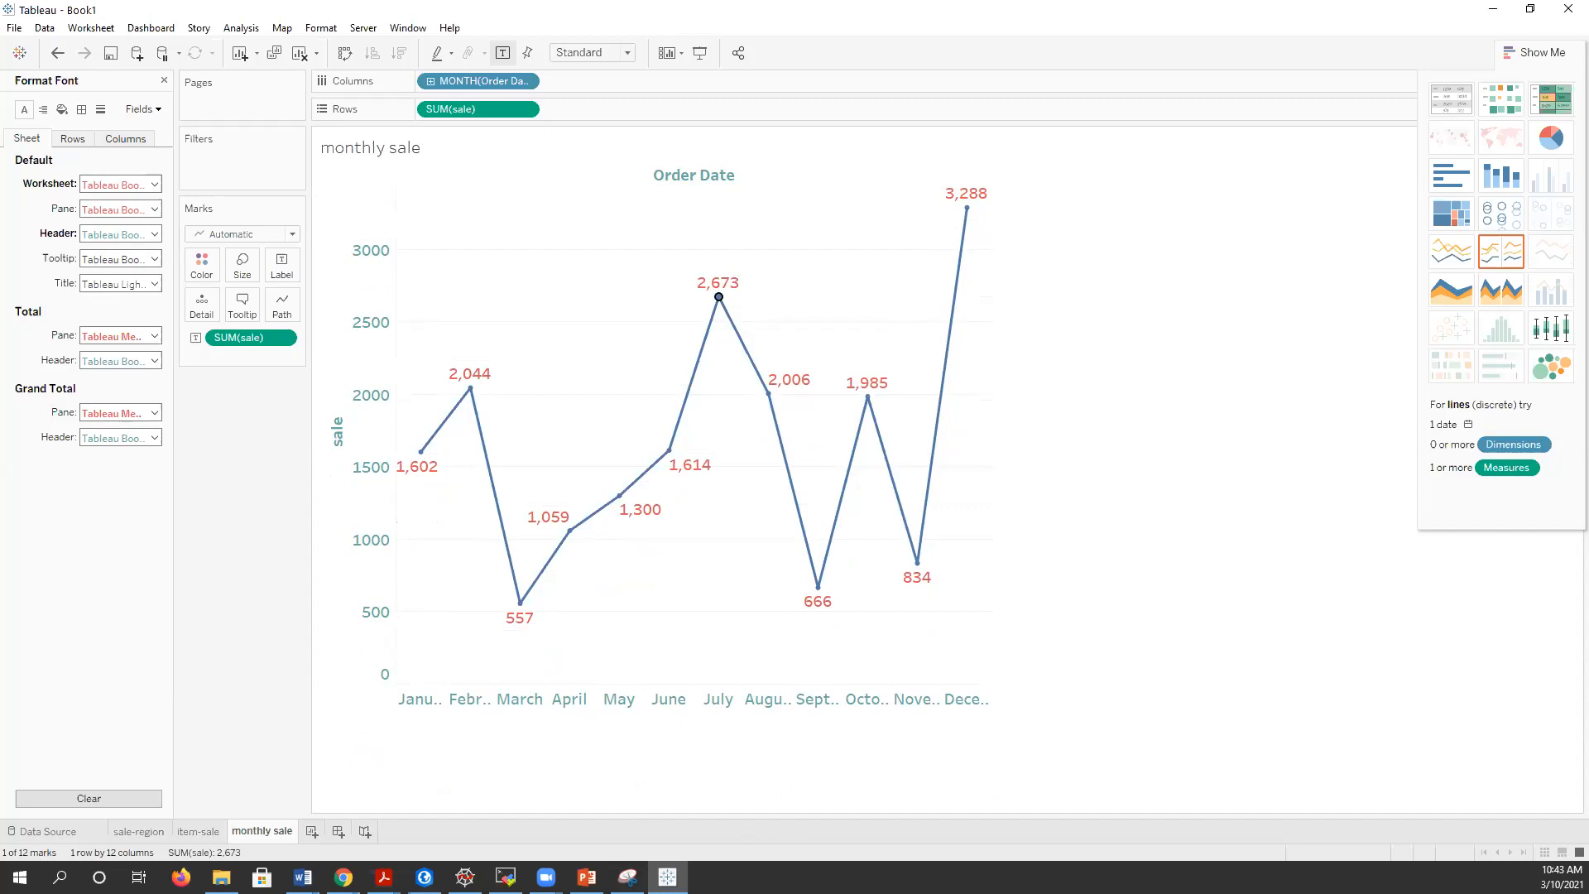
pyautogui.hotkey('alt', 'Tab')
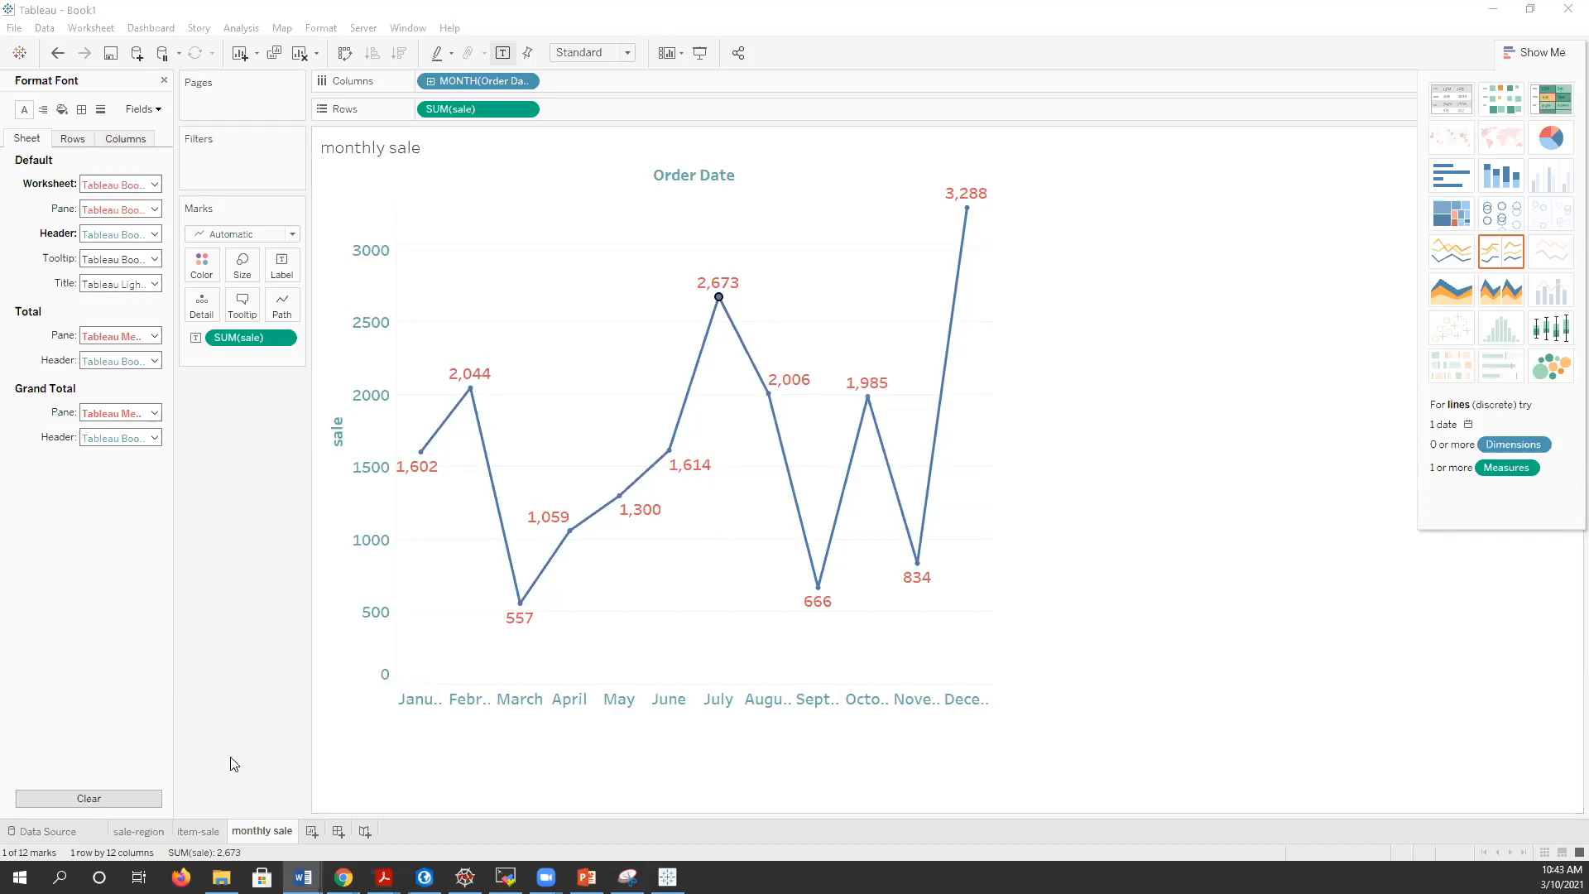
pyautogui.click(164, 81)
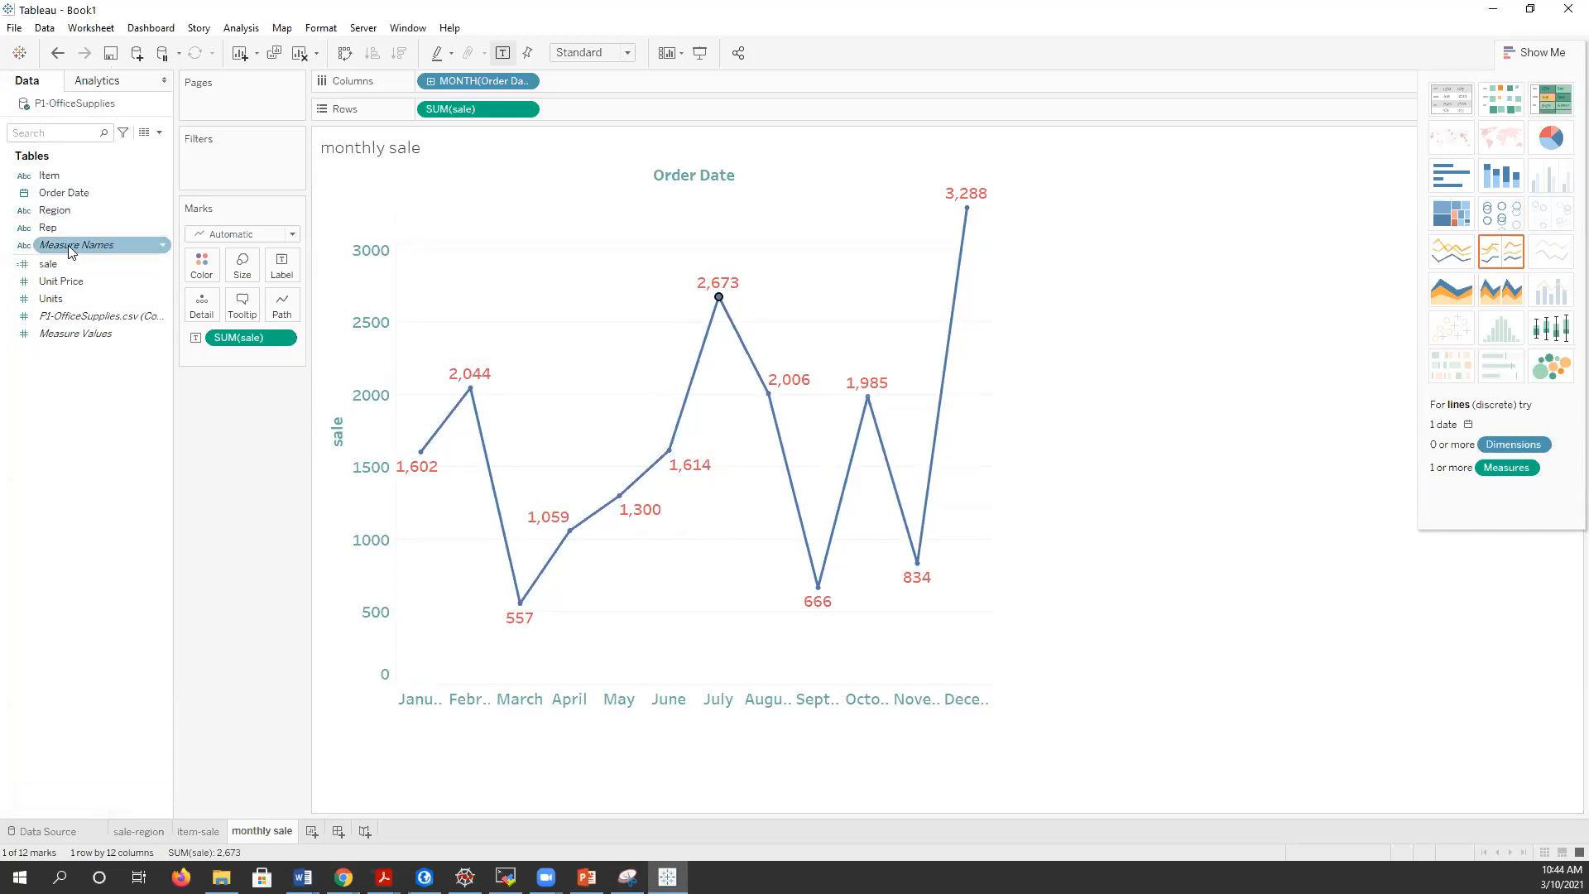
pyautogui.click(274, 476)
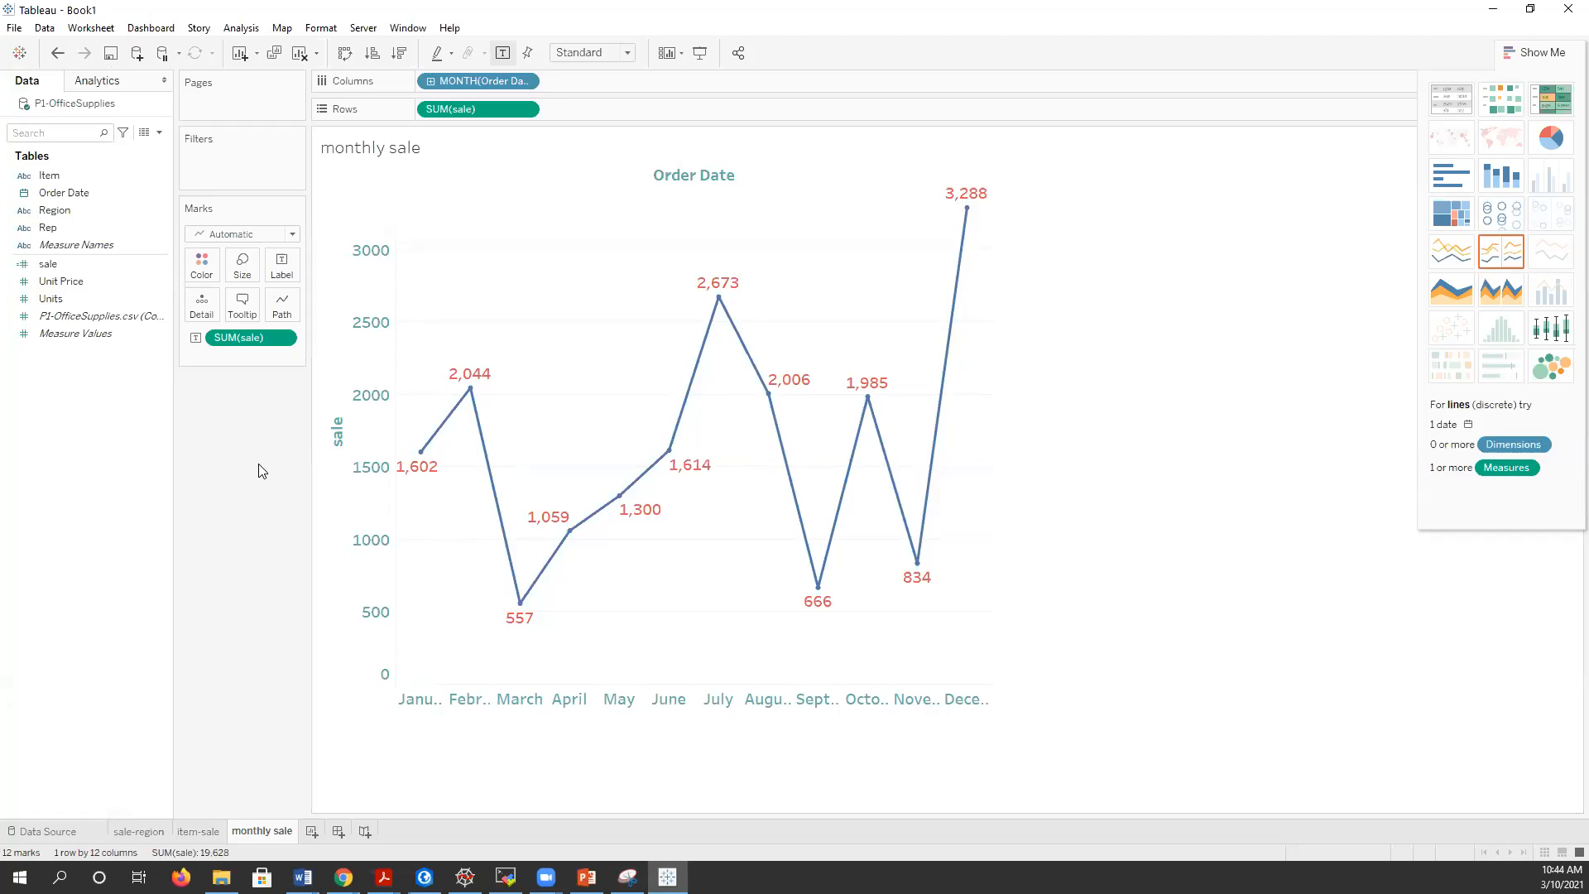
# - Add a new worksheet after monthly sale
pyautogui.click(313, 831)
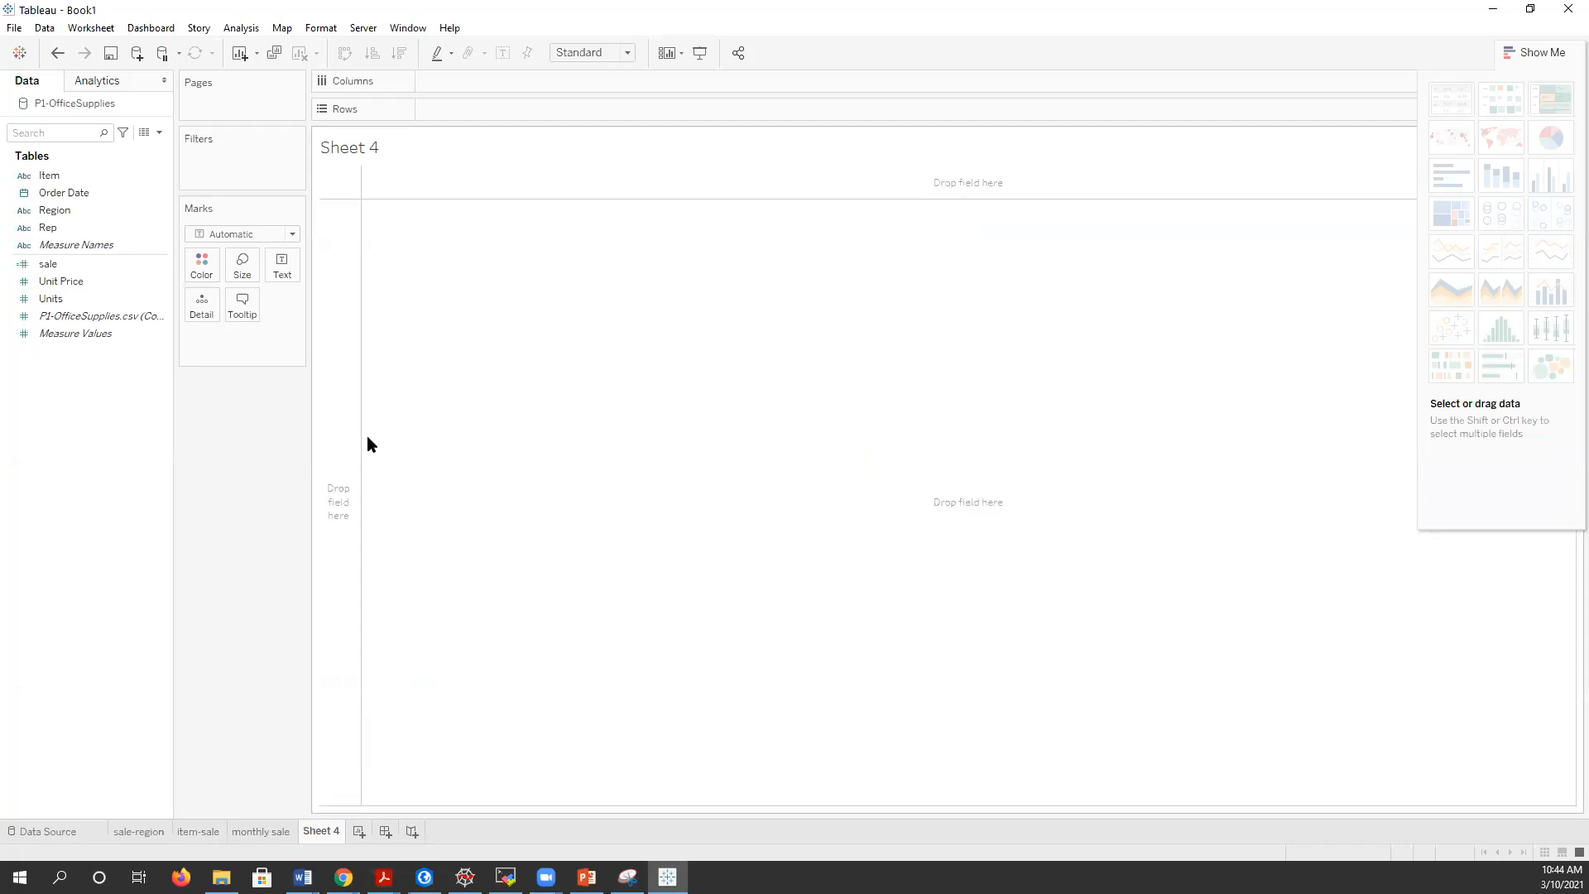
pyautogui.rightClick(53, 266)
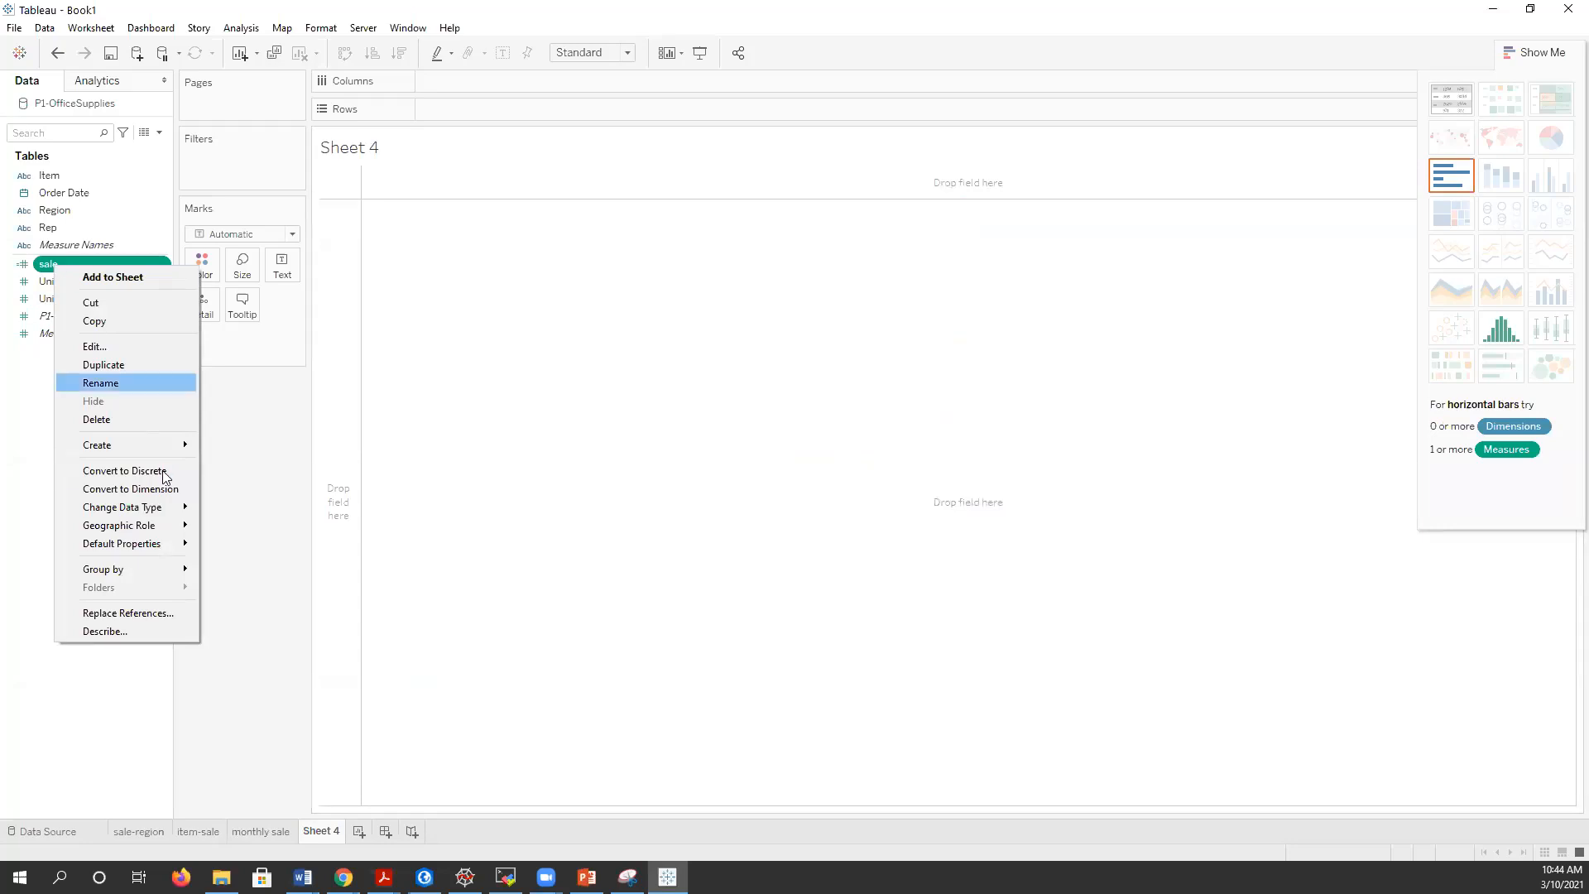
pyautogui.moveTo(170, 445)
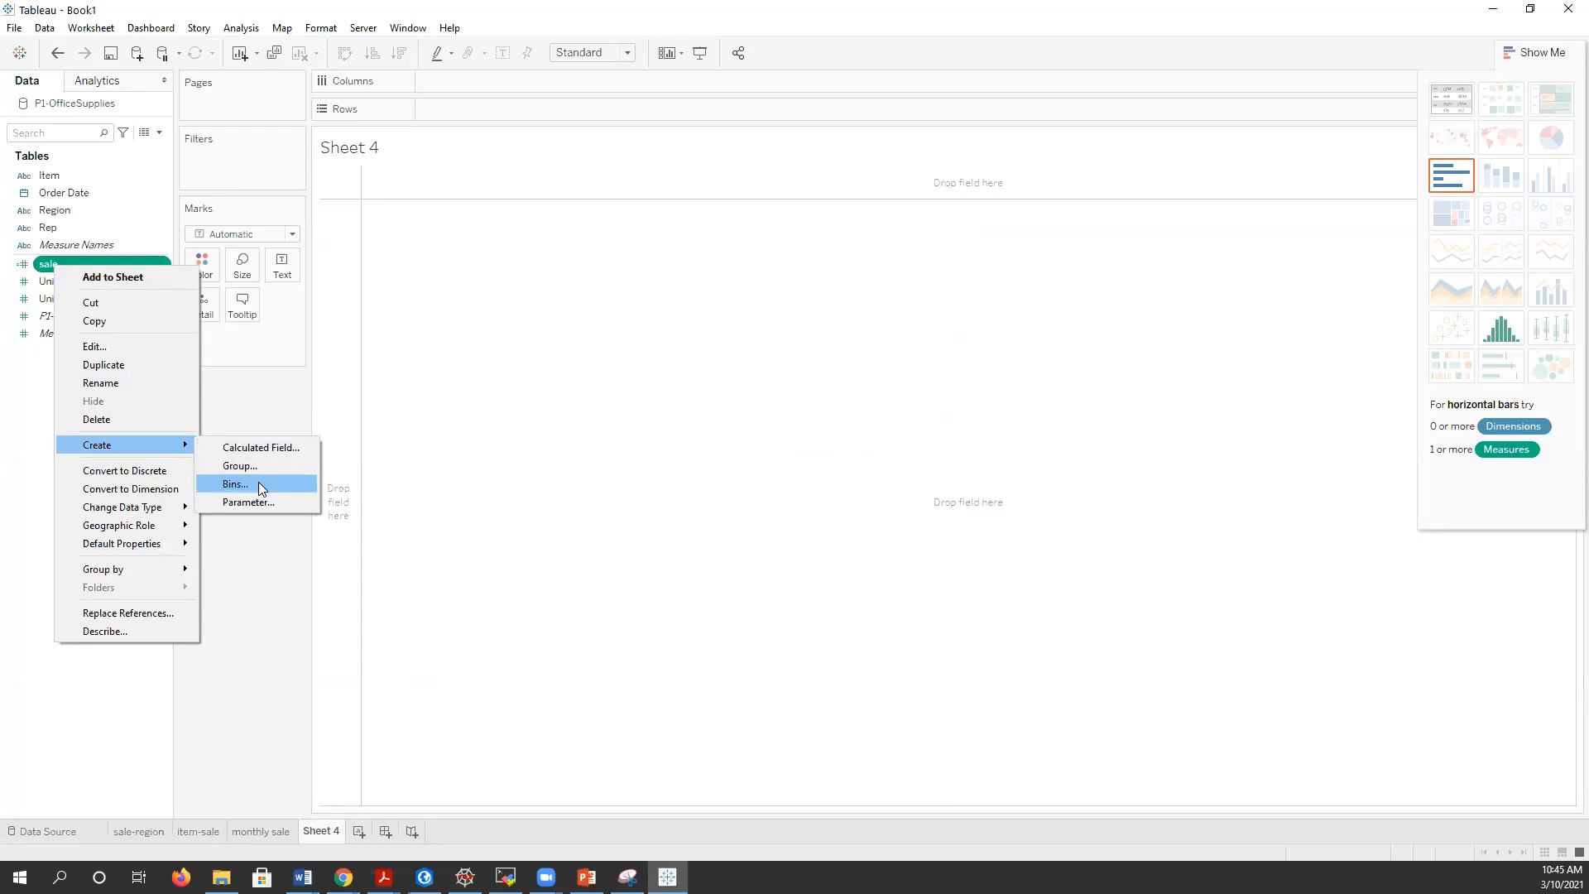
pyautogui.click(278, 622)
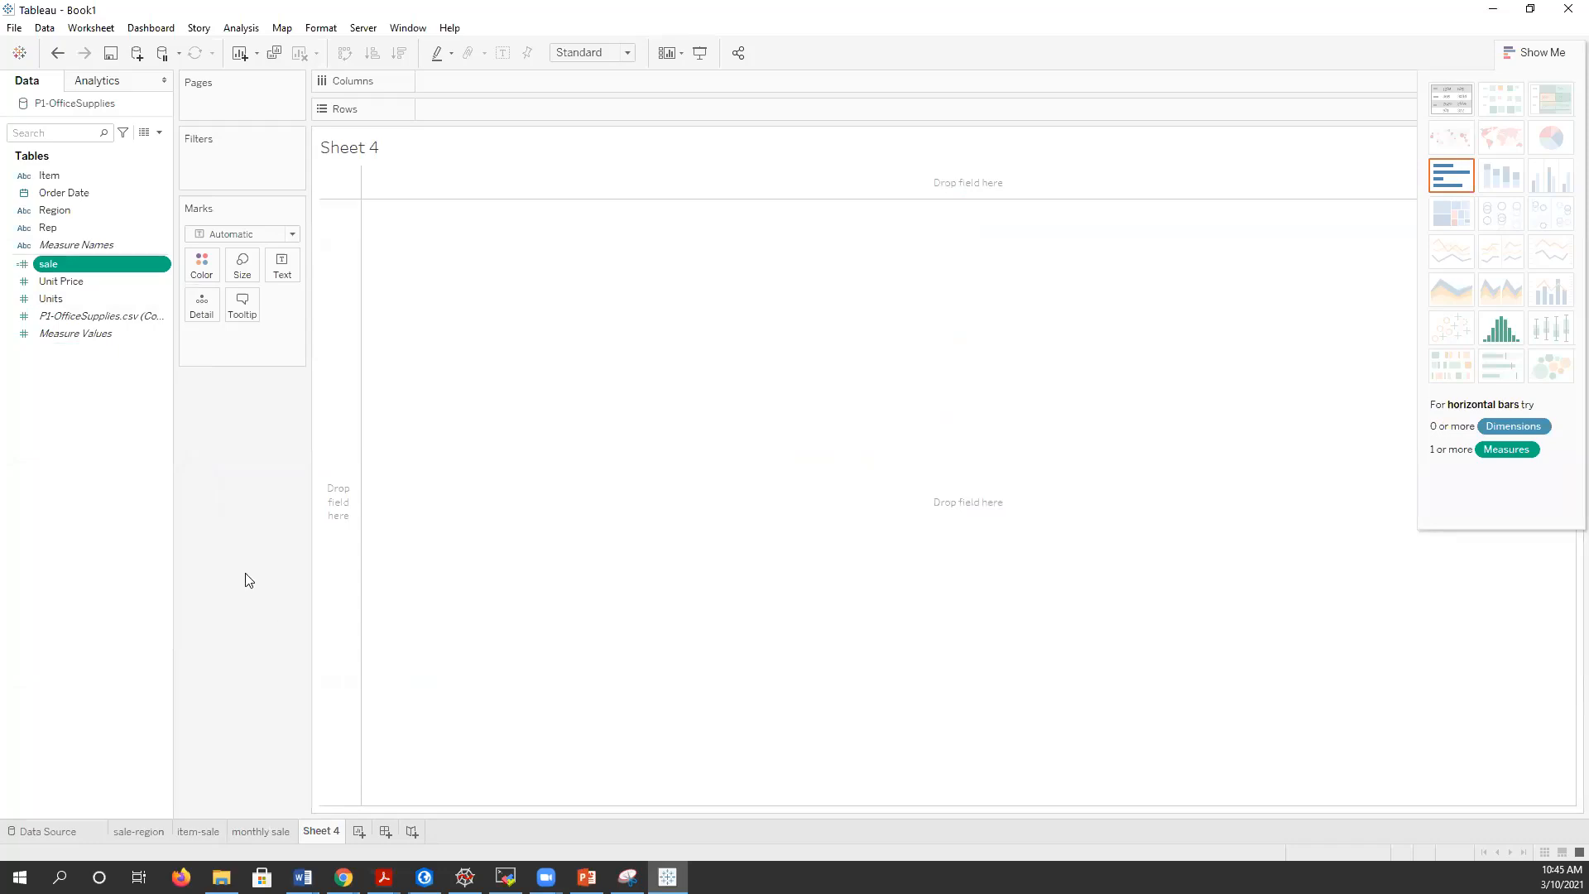
# - Create bins from the sale field, named sale (bin), with a bin size of 1000
pyautogui.rightClick(68, 269)
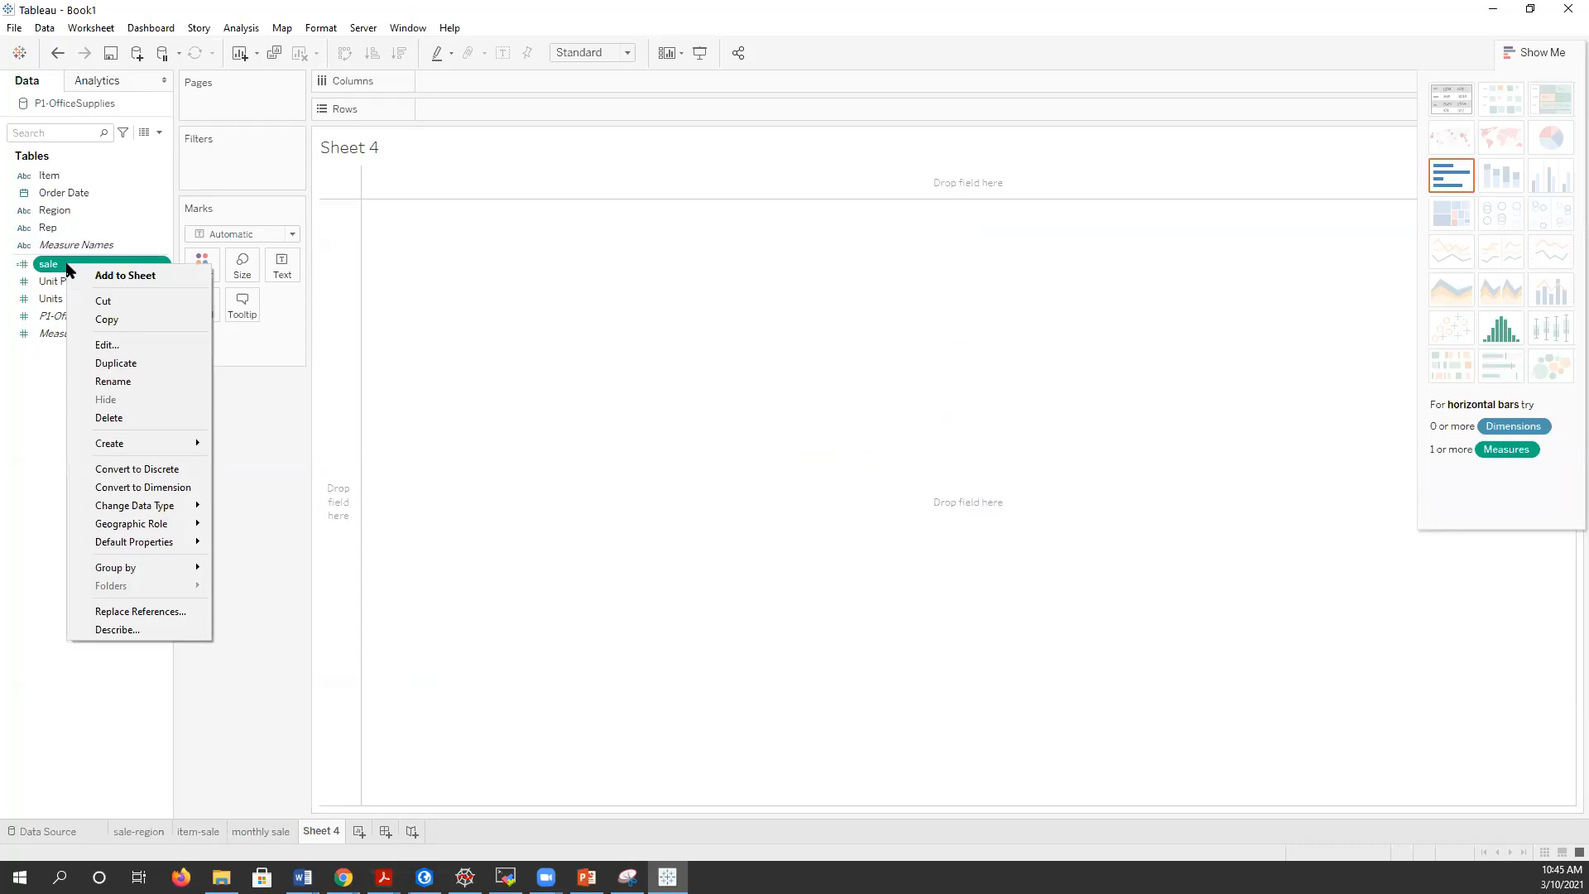
pyautogui.moveTo(110, 443)
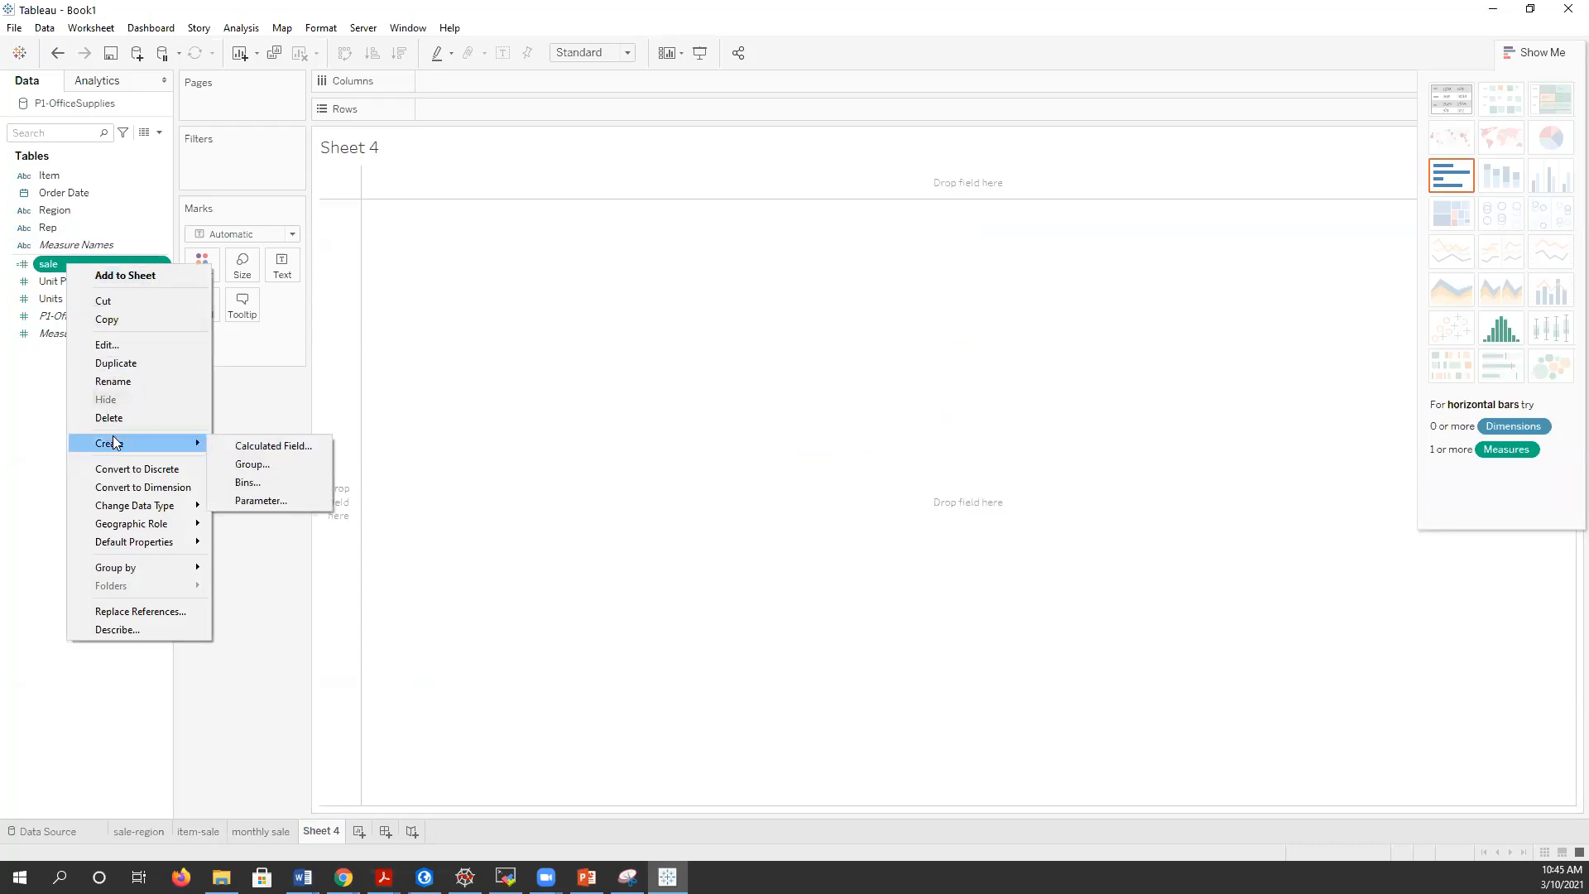
pyautogui.click(278, 483)
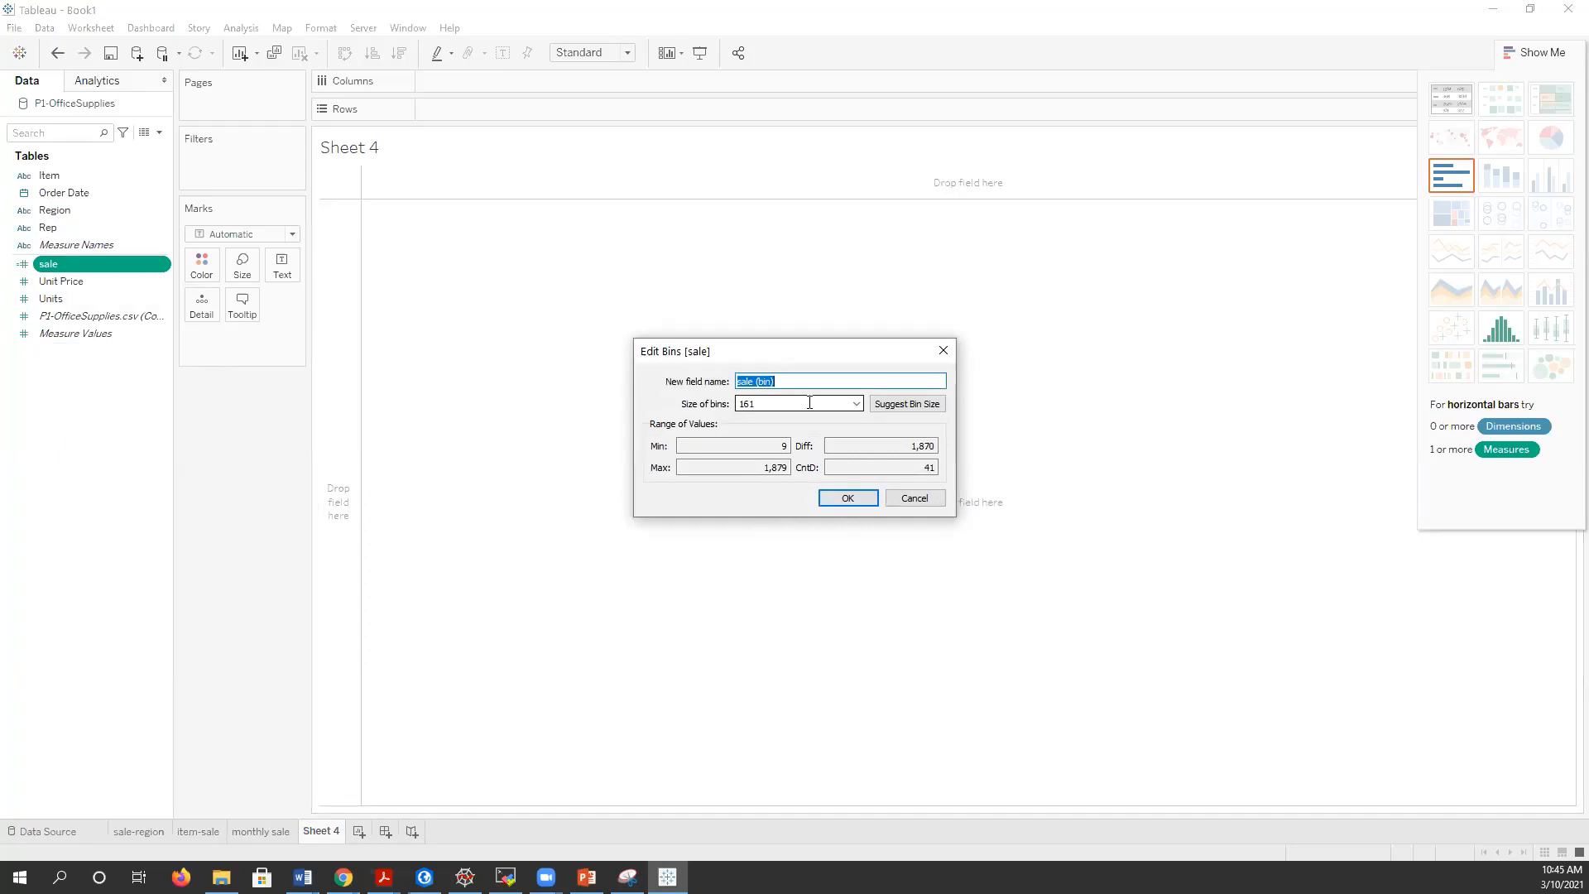
pyautogui.click(793, 381)
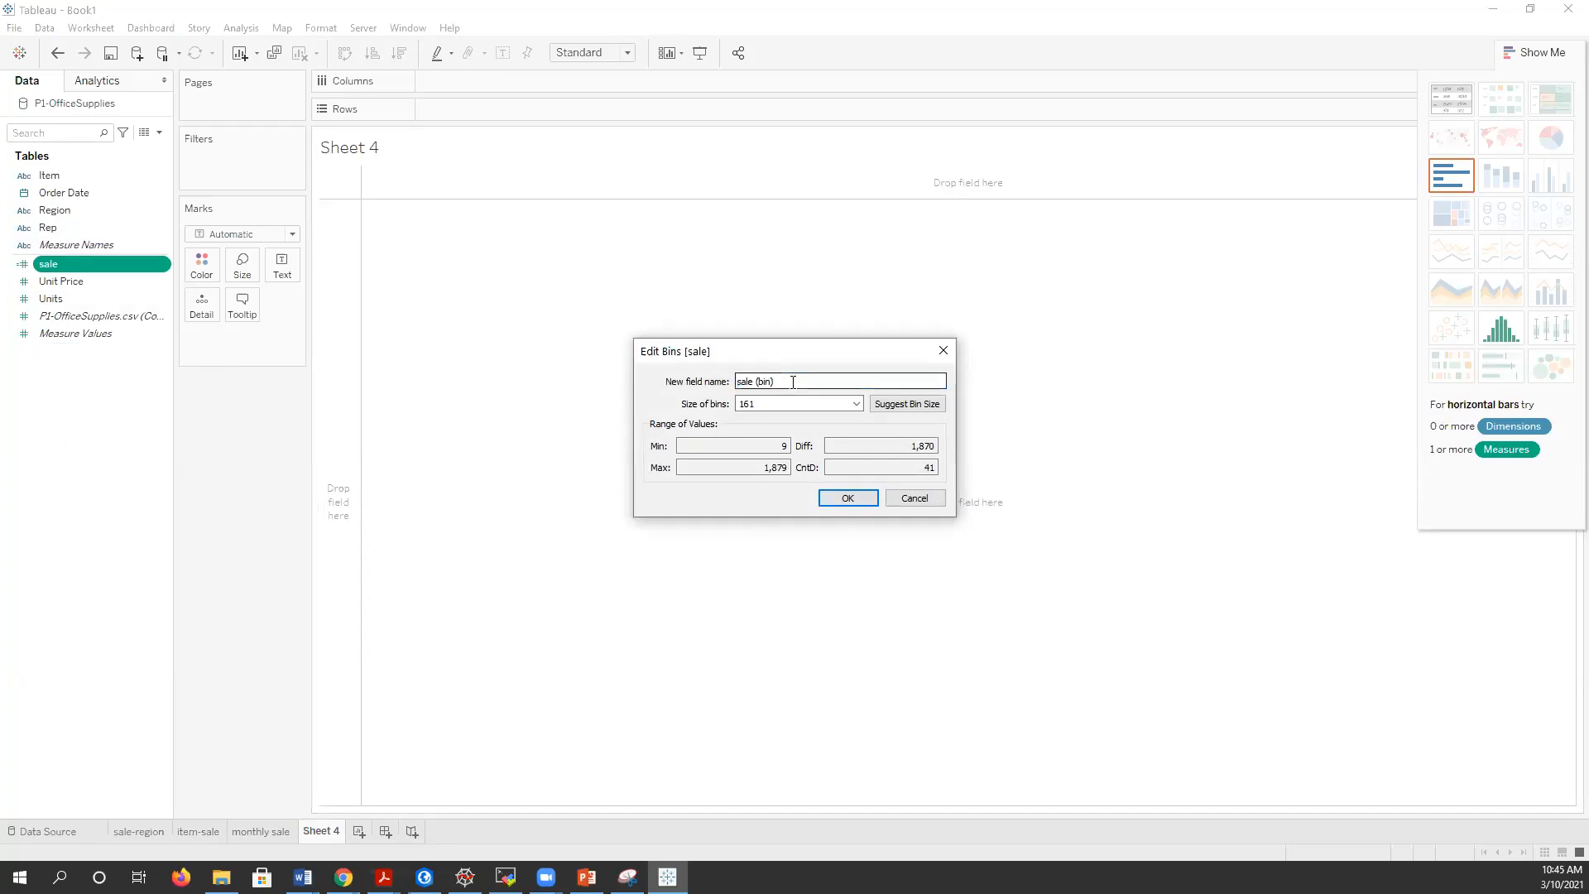
pyautogui.doubleClick(788, 403)
pyautogui.write('1000')
pyautogui.click(847, 497)
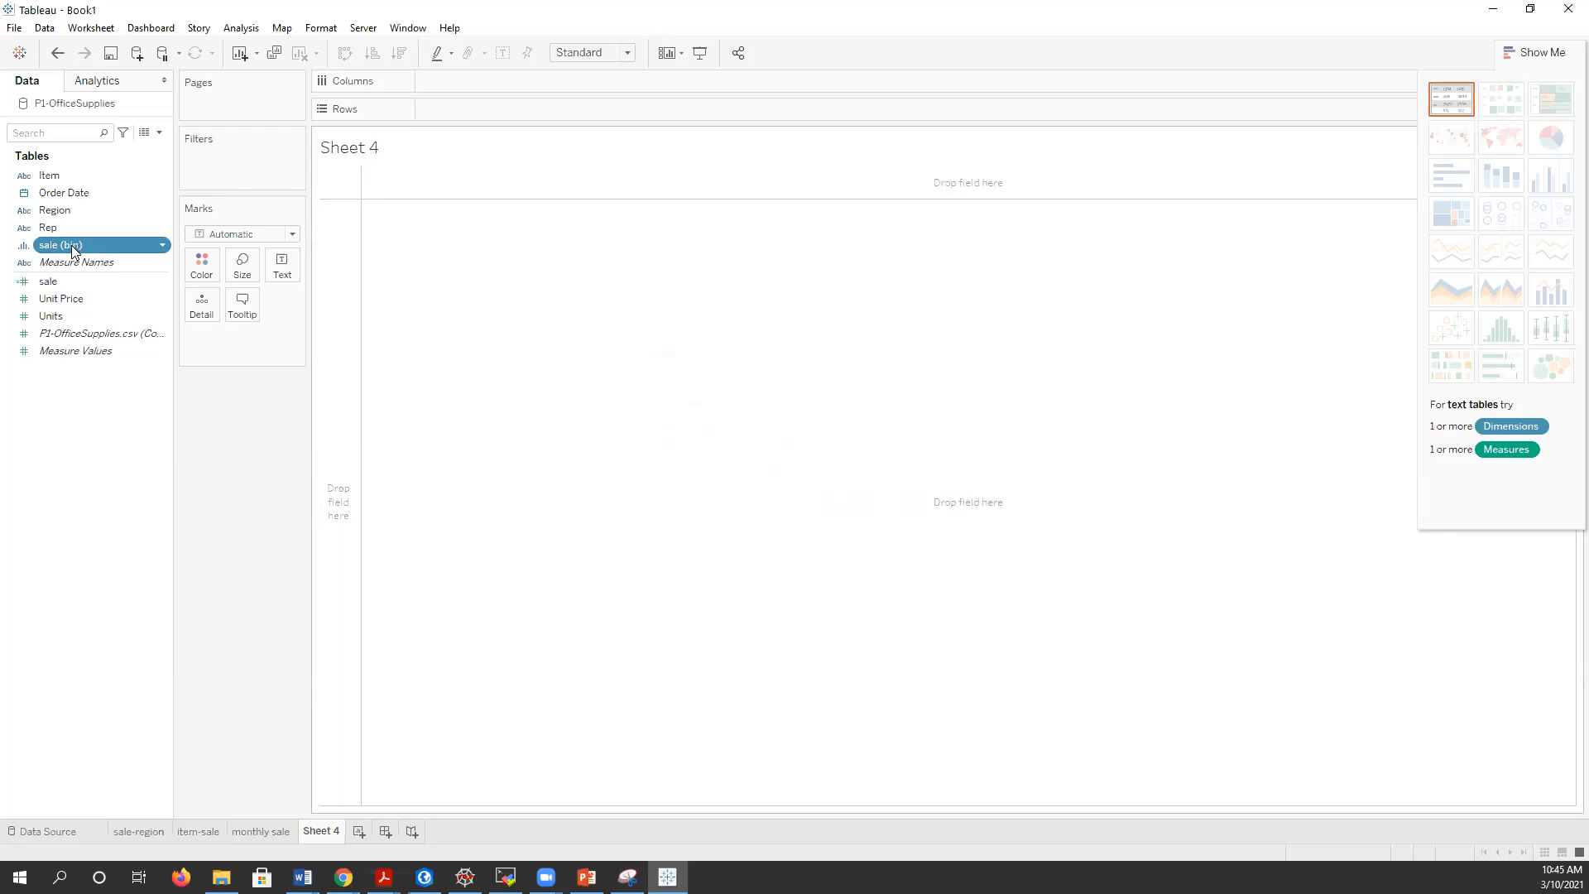
# - Place sale (bin) on Columns and Units on Rows to chart units per sale bin, and hide the chart type suggestions
pyautogui.moveTo(72, 245); pyautogui.dragTo(478, 79)
pyautogui.click(116, 312)
pyautogui.moveTo(84, 298); pyautogui.dragTo(510, 115)
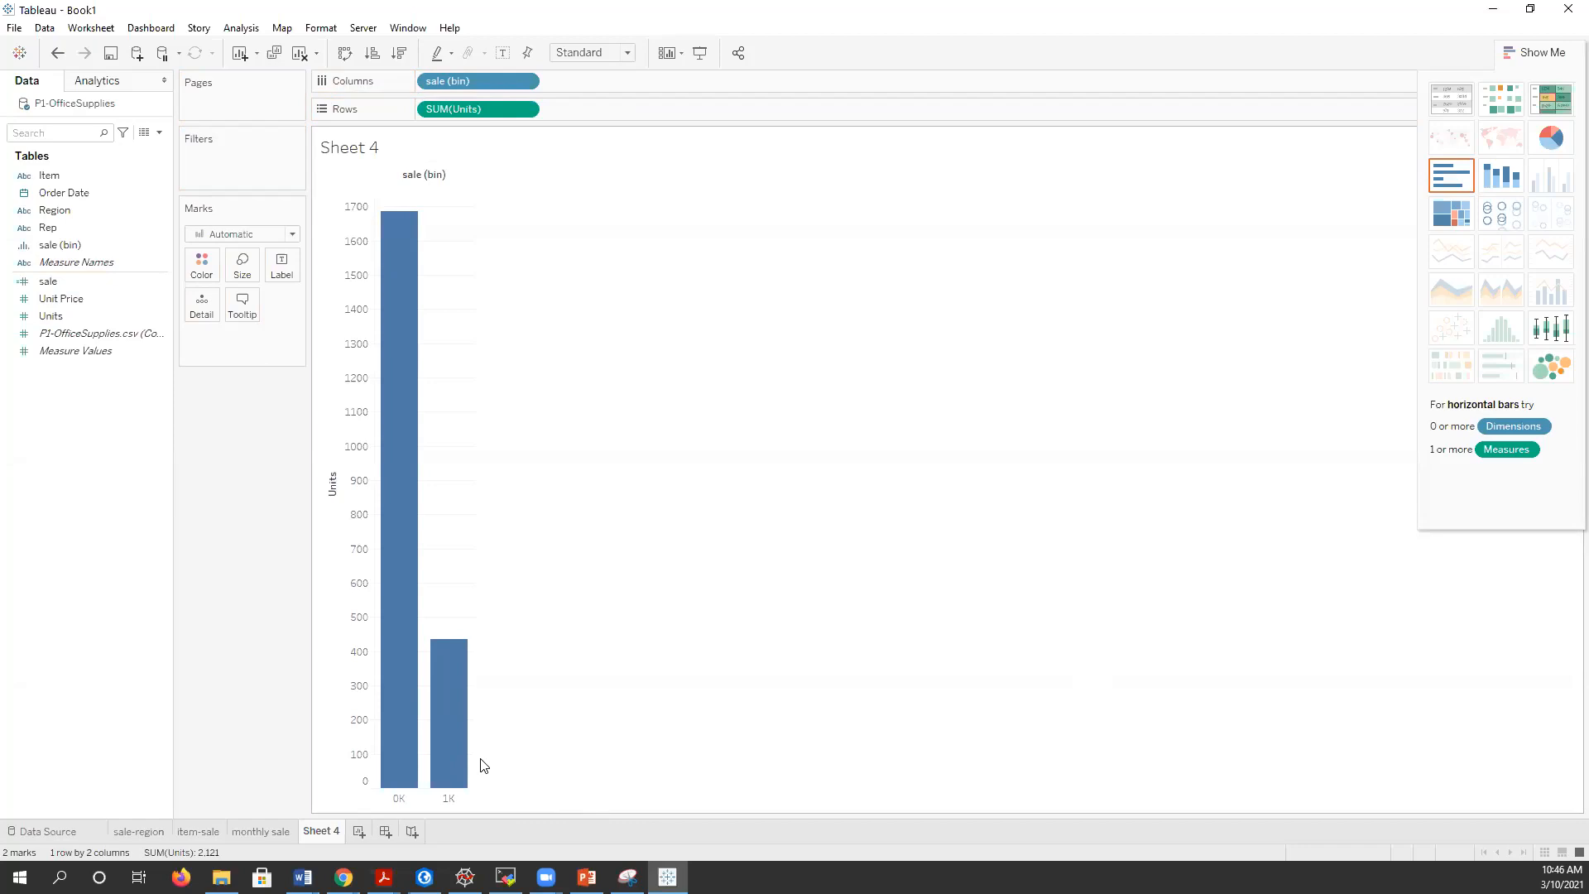
pyautogui.click(1527, 53)
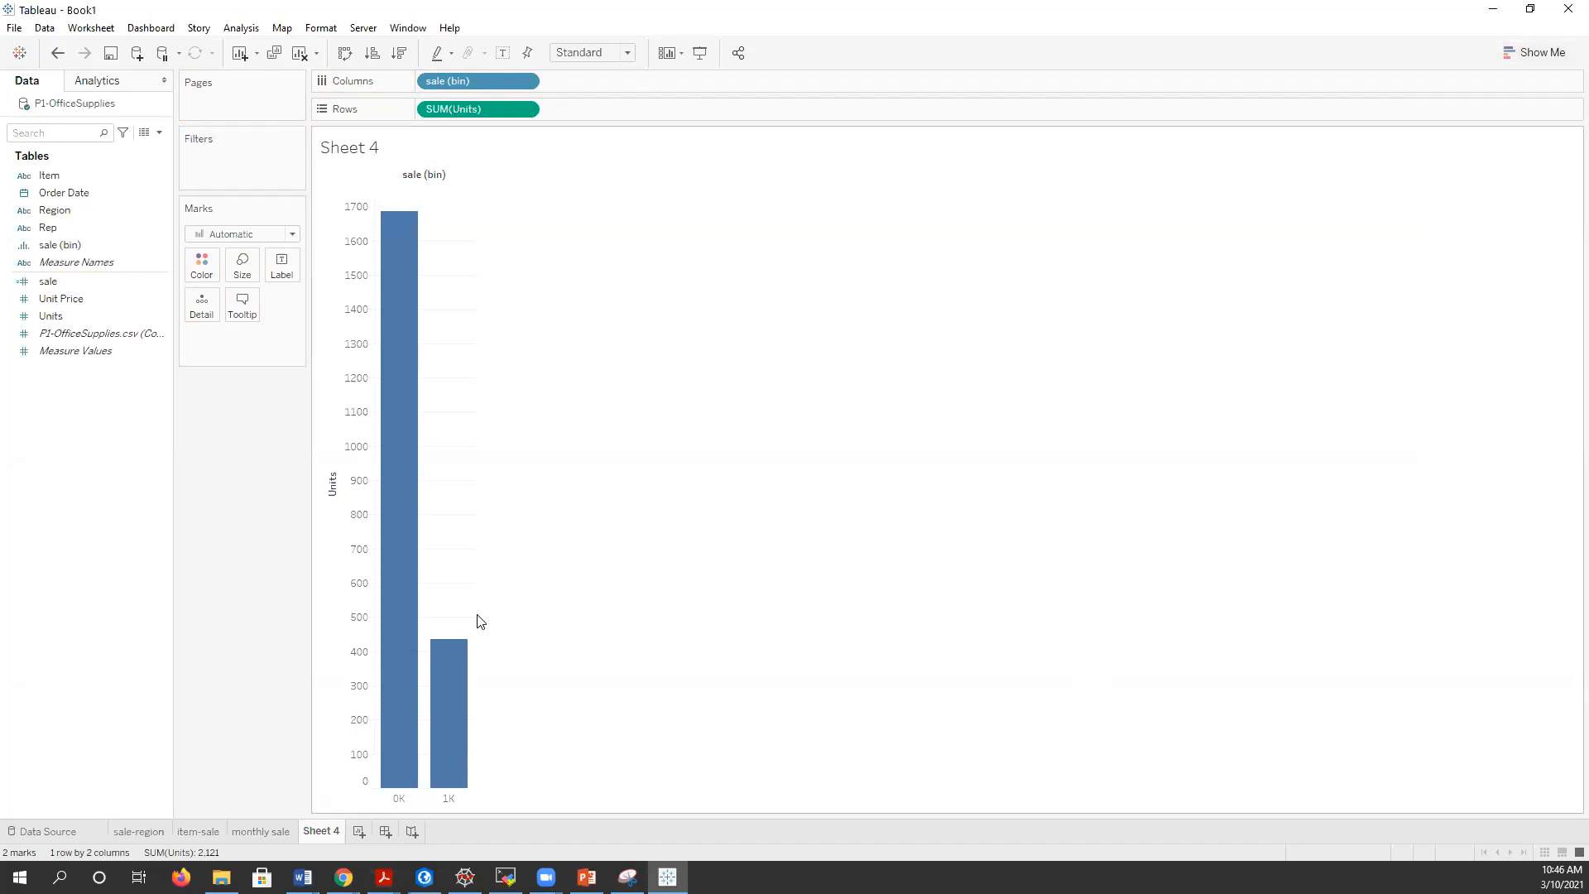
pyautogui.rightClick(48, 401)
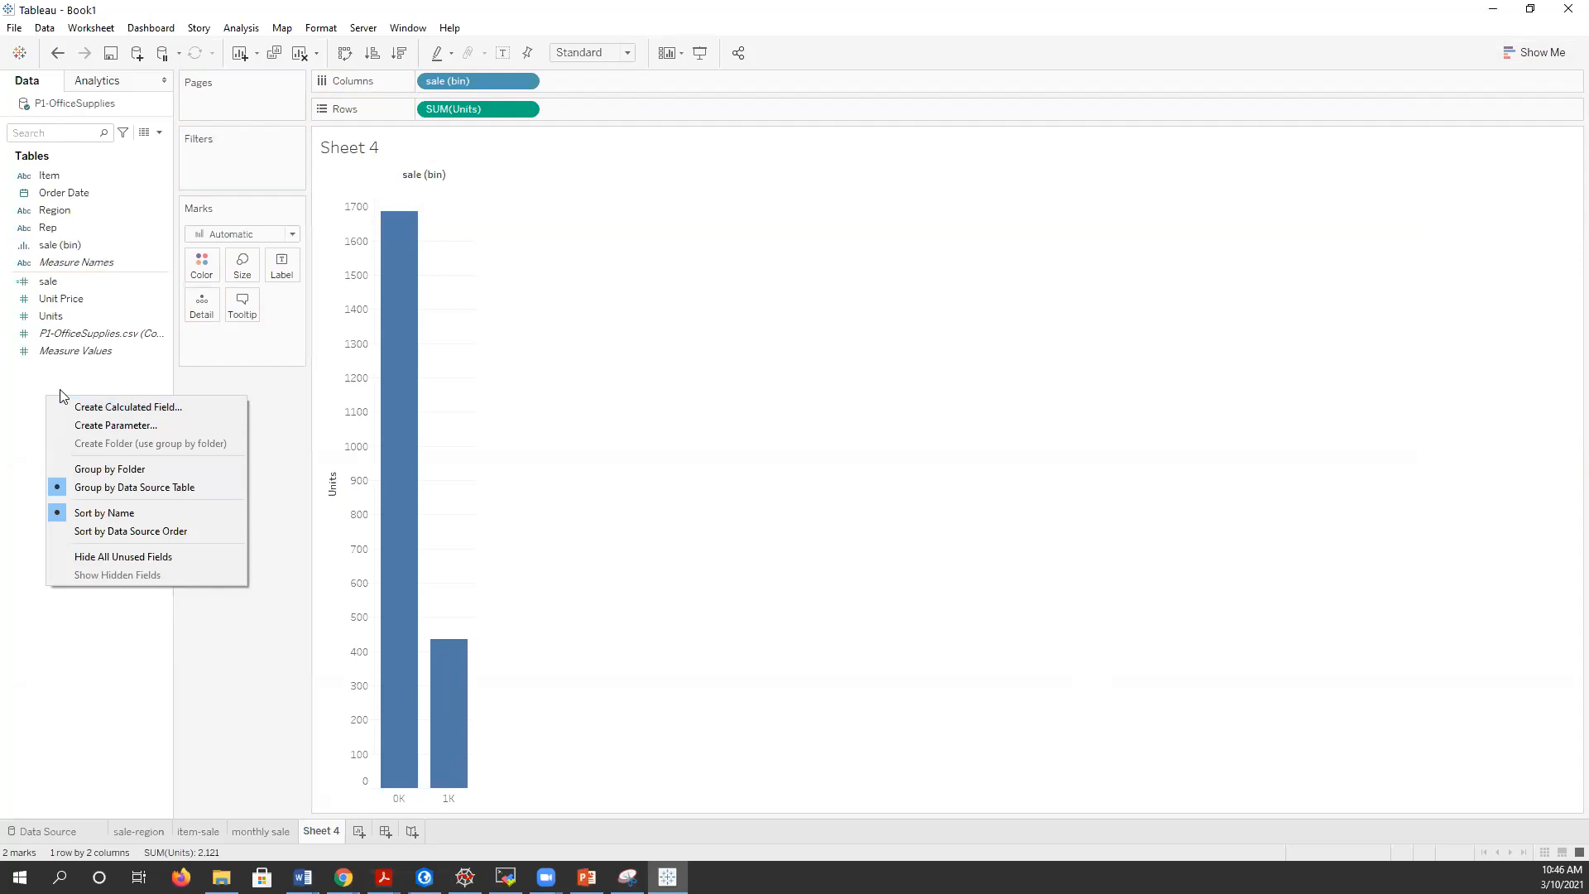
pyautogui.rightClick(74, 281)
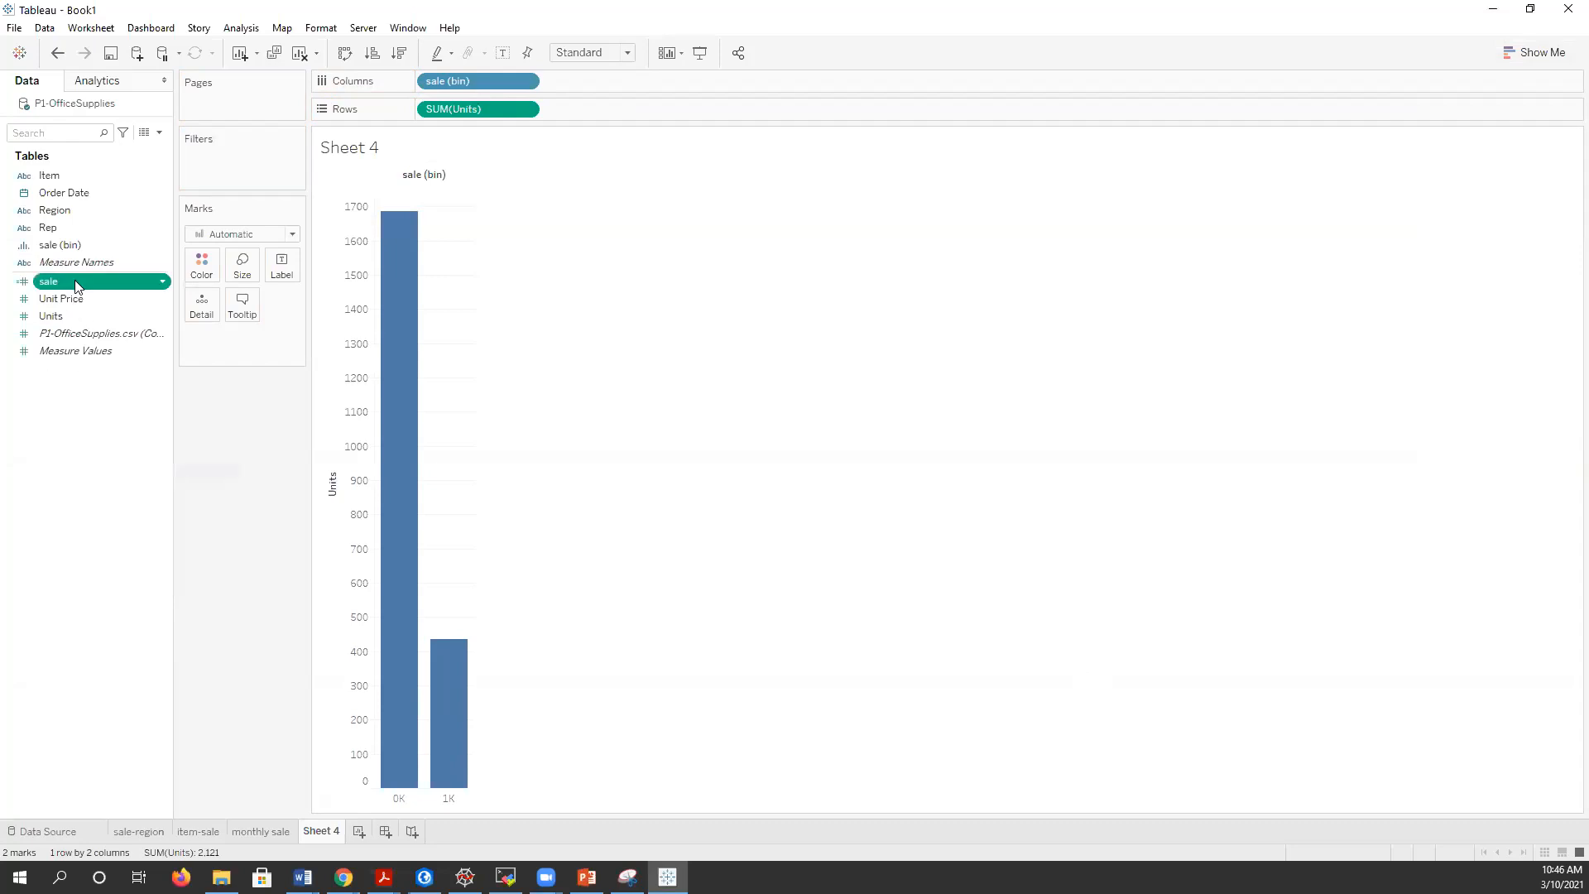
pyautogui.moveTo(170, 478)
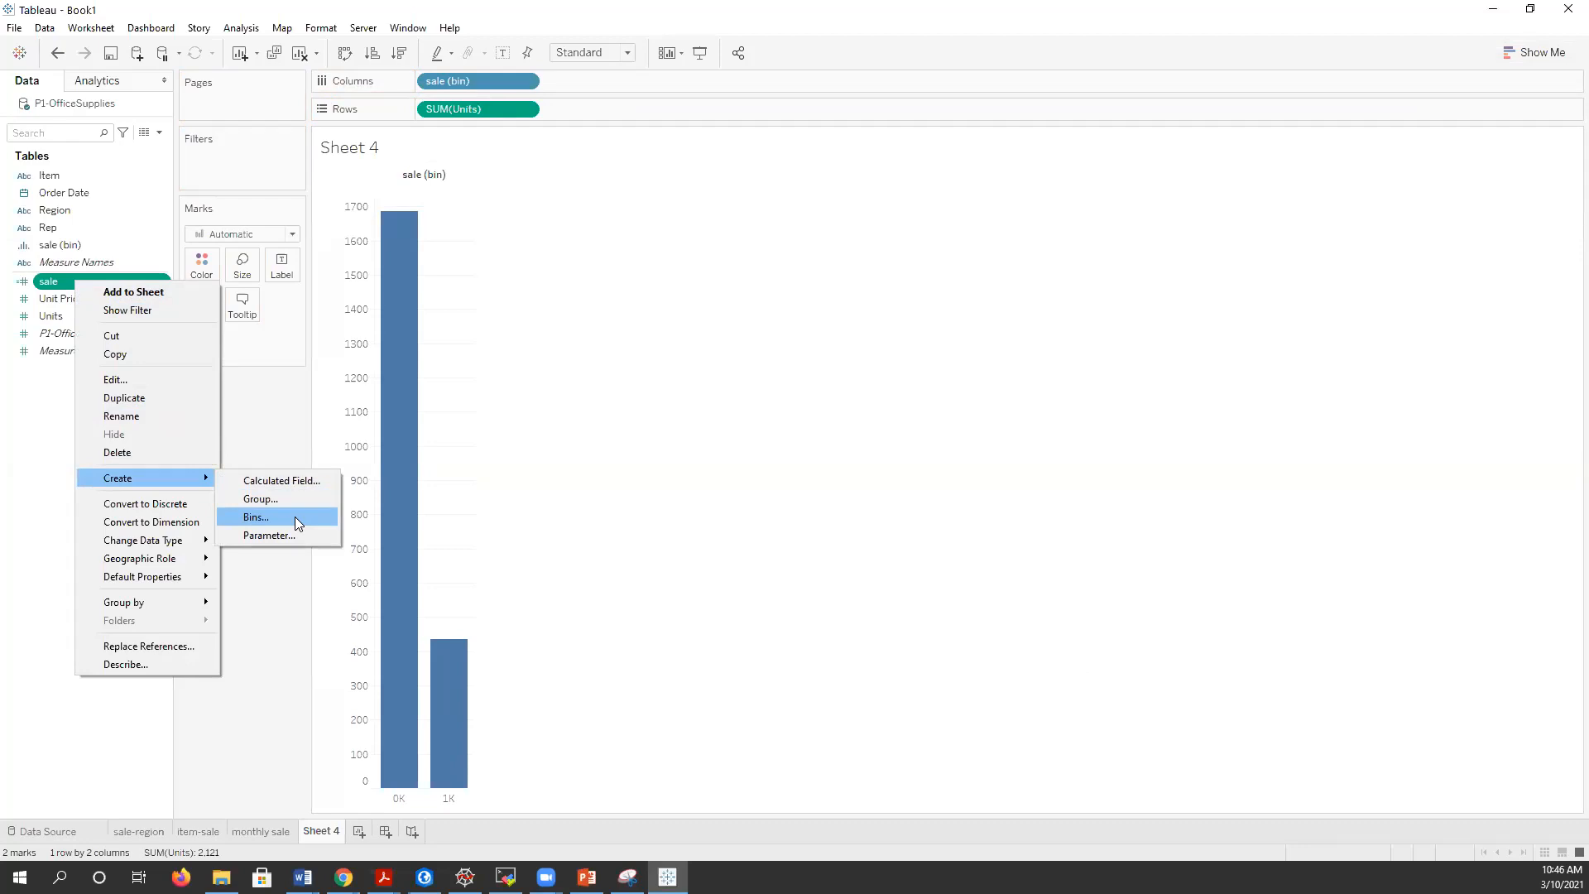
pyautogui.click(286, 427)
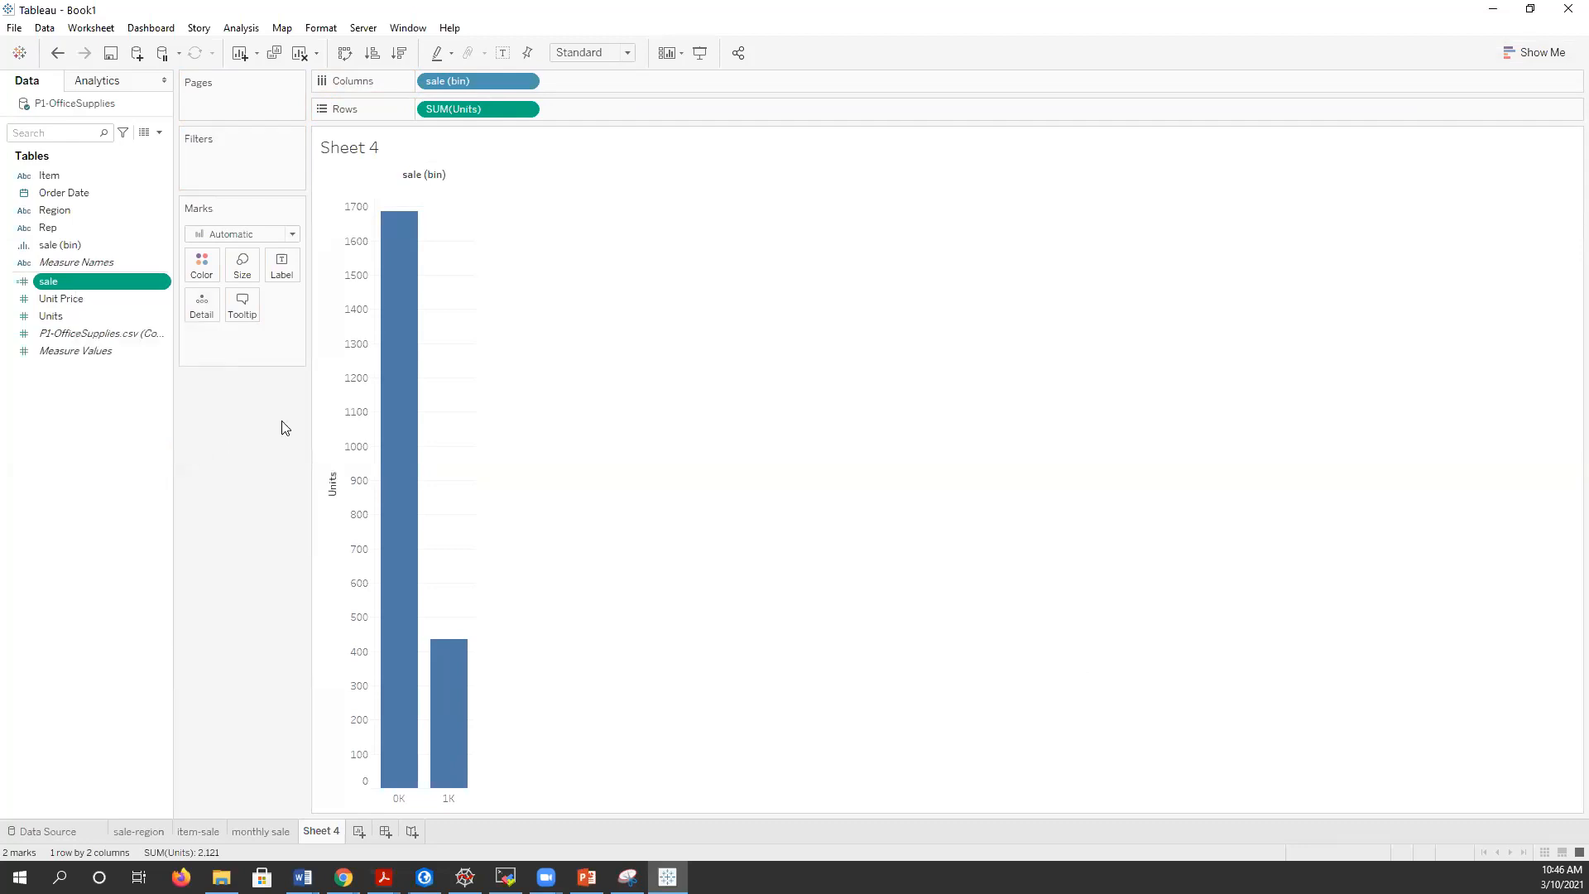
# - Create a new parameter named sale-bins with the Integer data type
pyautogui.click(55, 383)
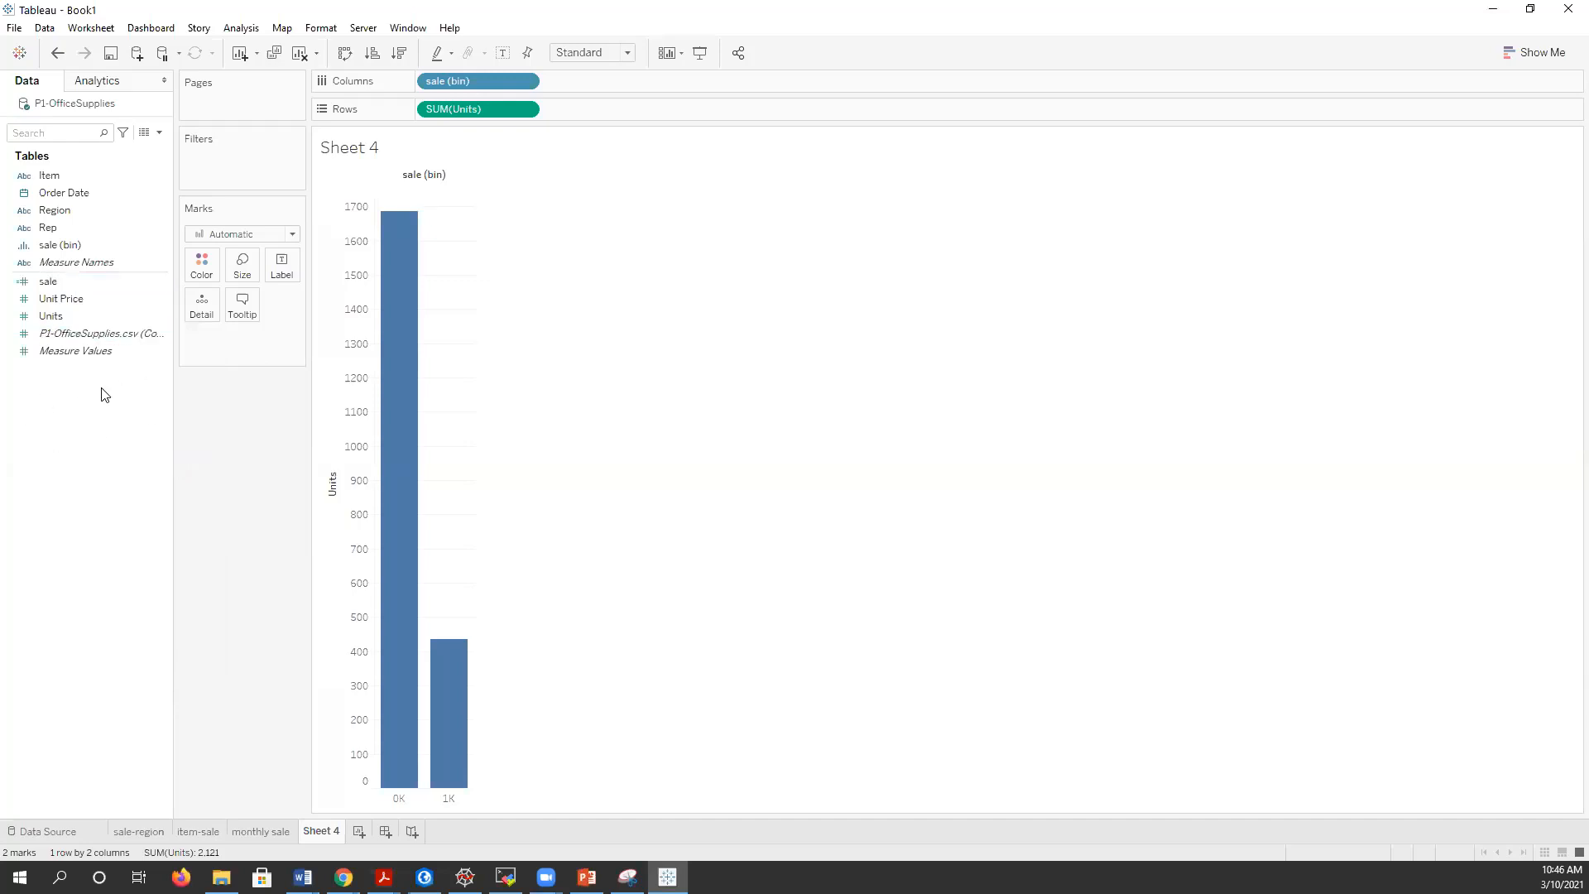
pyautogui.rightClick(54, 405)
pyautogui.click(100, 436)
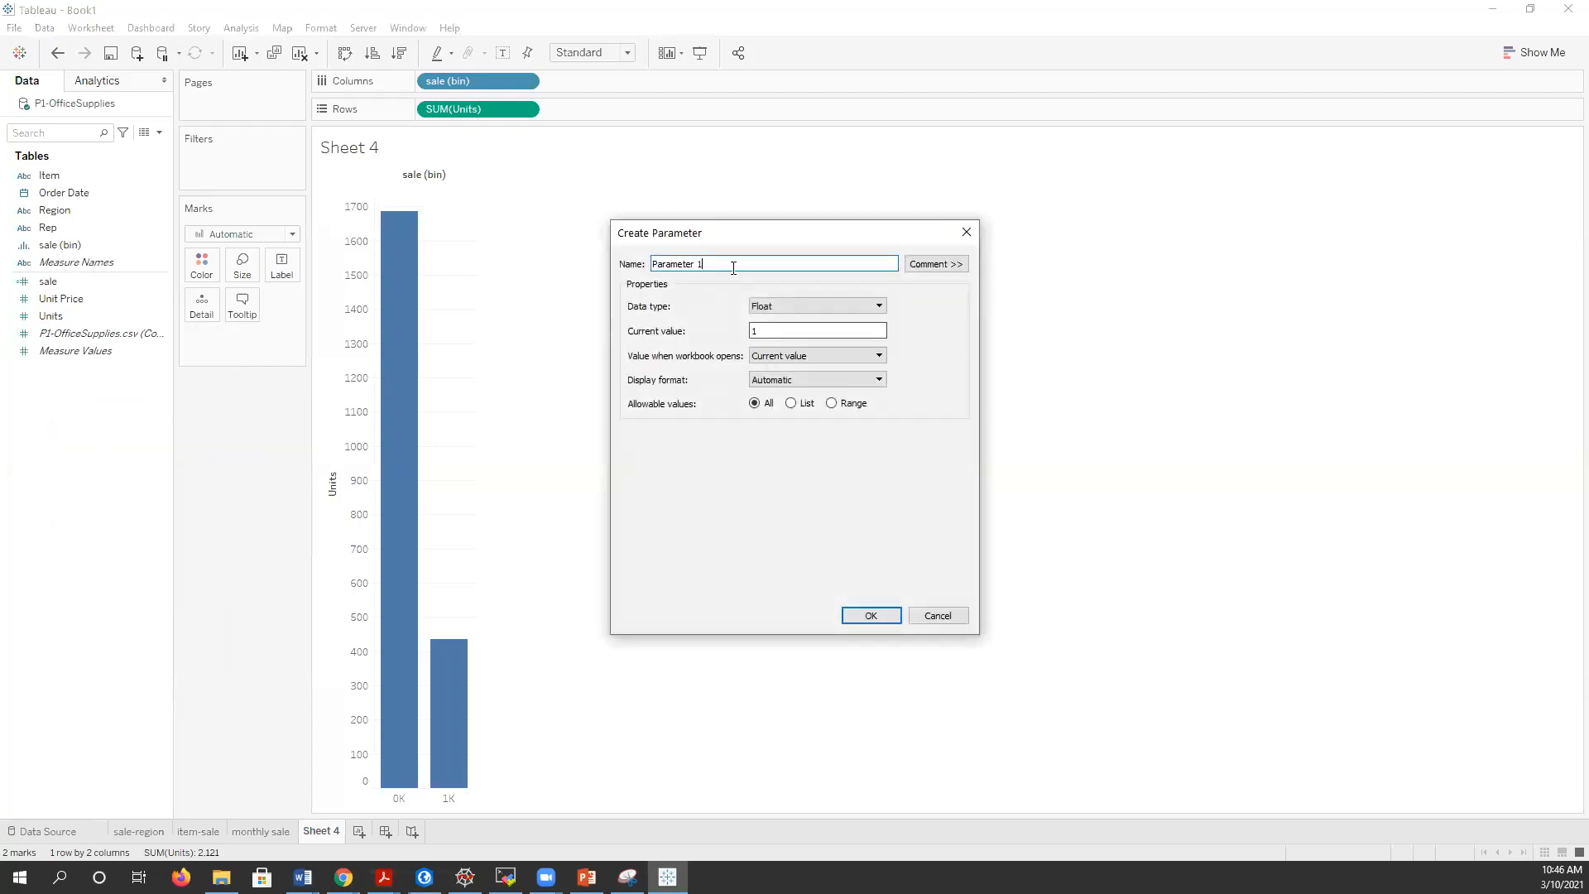
pyautogui.moveTo(654, 263); pyautogui.dragTo(933, 263)
pyautogui.write('sale-')
pyautogui.write('bins')
pyautogui.click(758, 306)
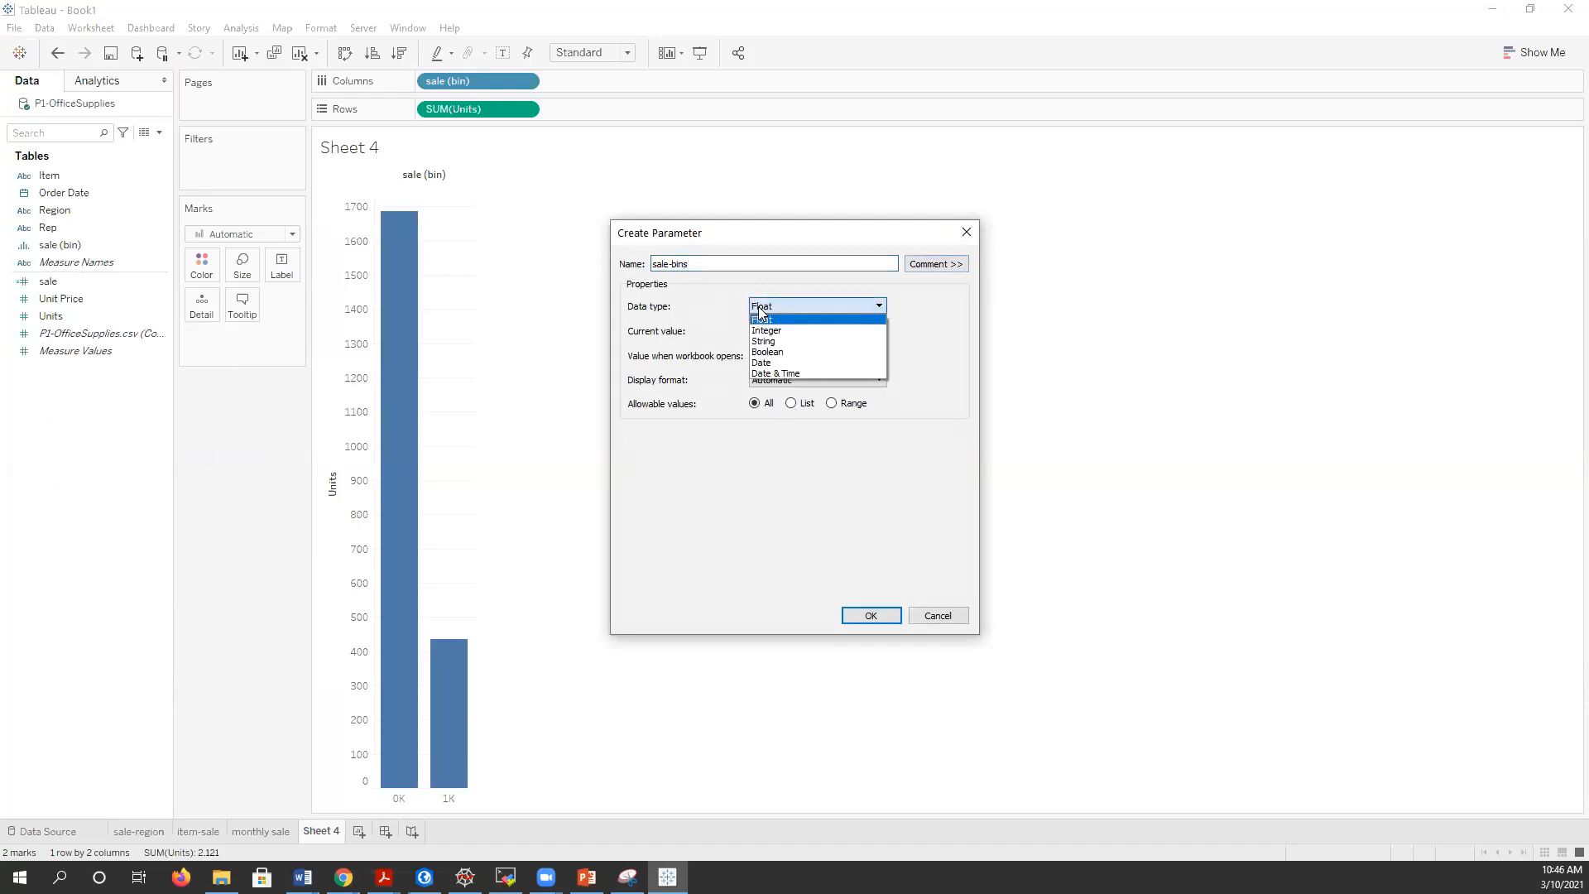
pyautogui.click(782, 330)
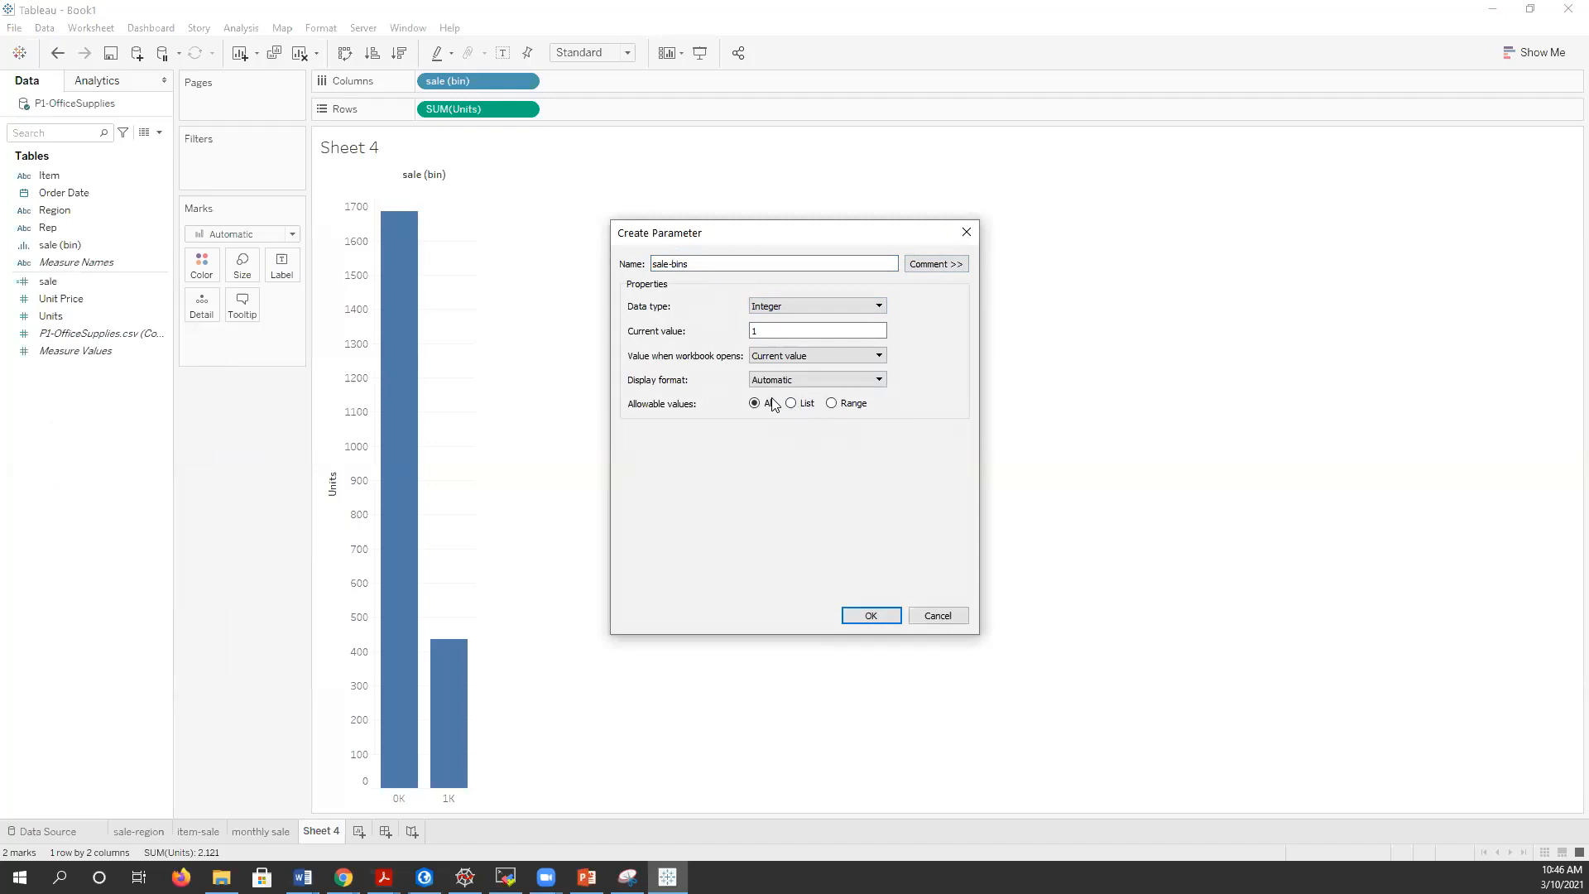
# - Limit the sale-bins parameter to a range from 500 to 1,000 with a step size of 100, and confirm the parameter
pyautogui.click(843, 409)
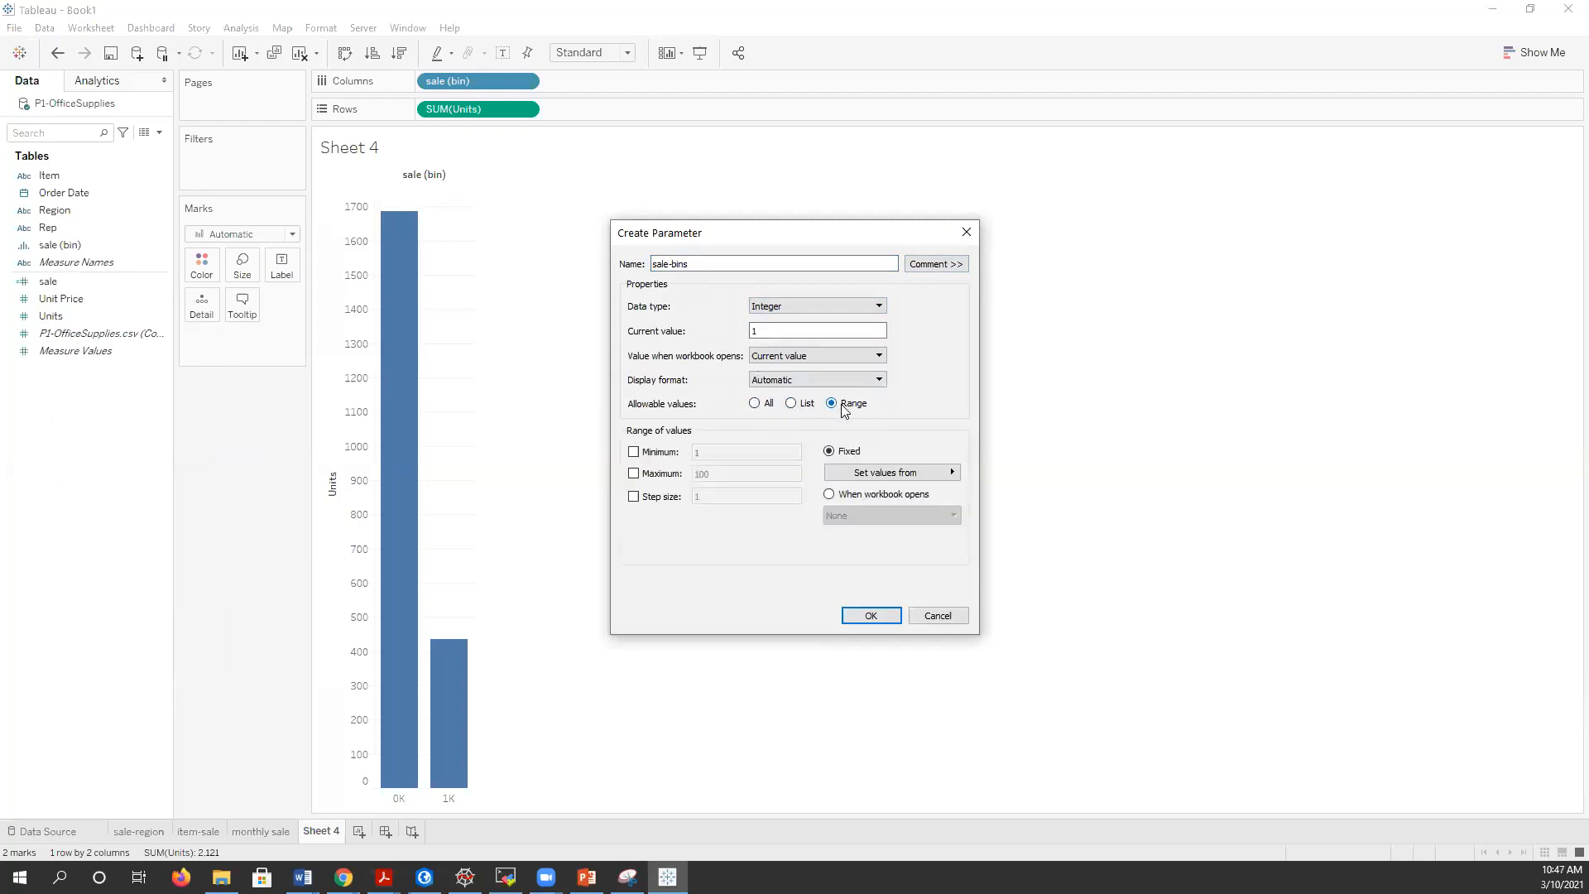
pyautogui.click(652, 454)
pyautogui.write('500')
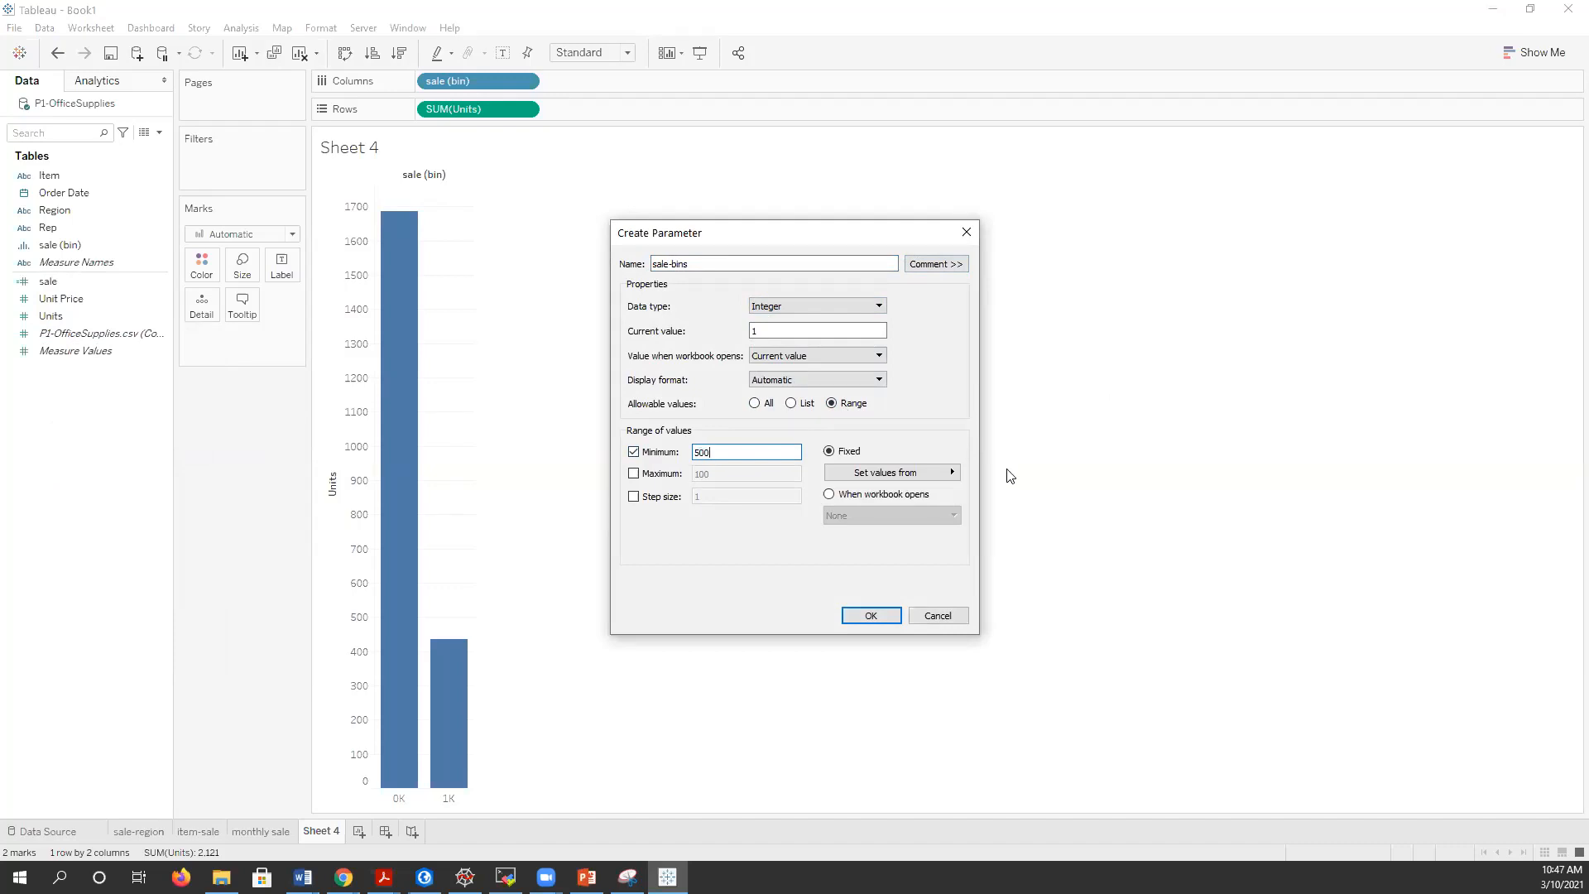
pyautogui.click(634, 473)
pyautogui.click(756, 480)
pyautogui.moveTo(757, 480); pyautogui.dragTo(667, 481)
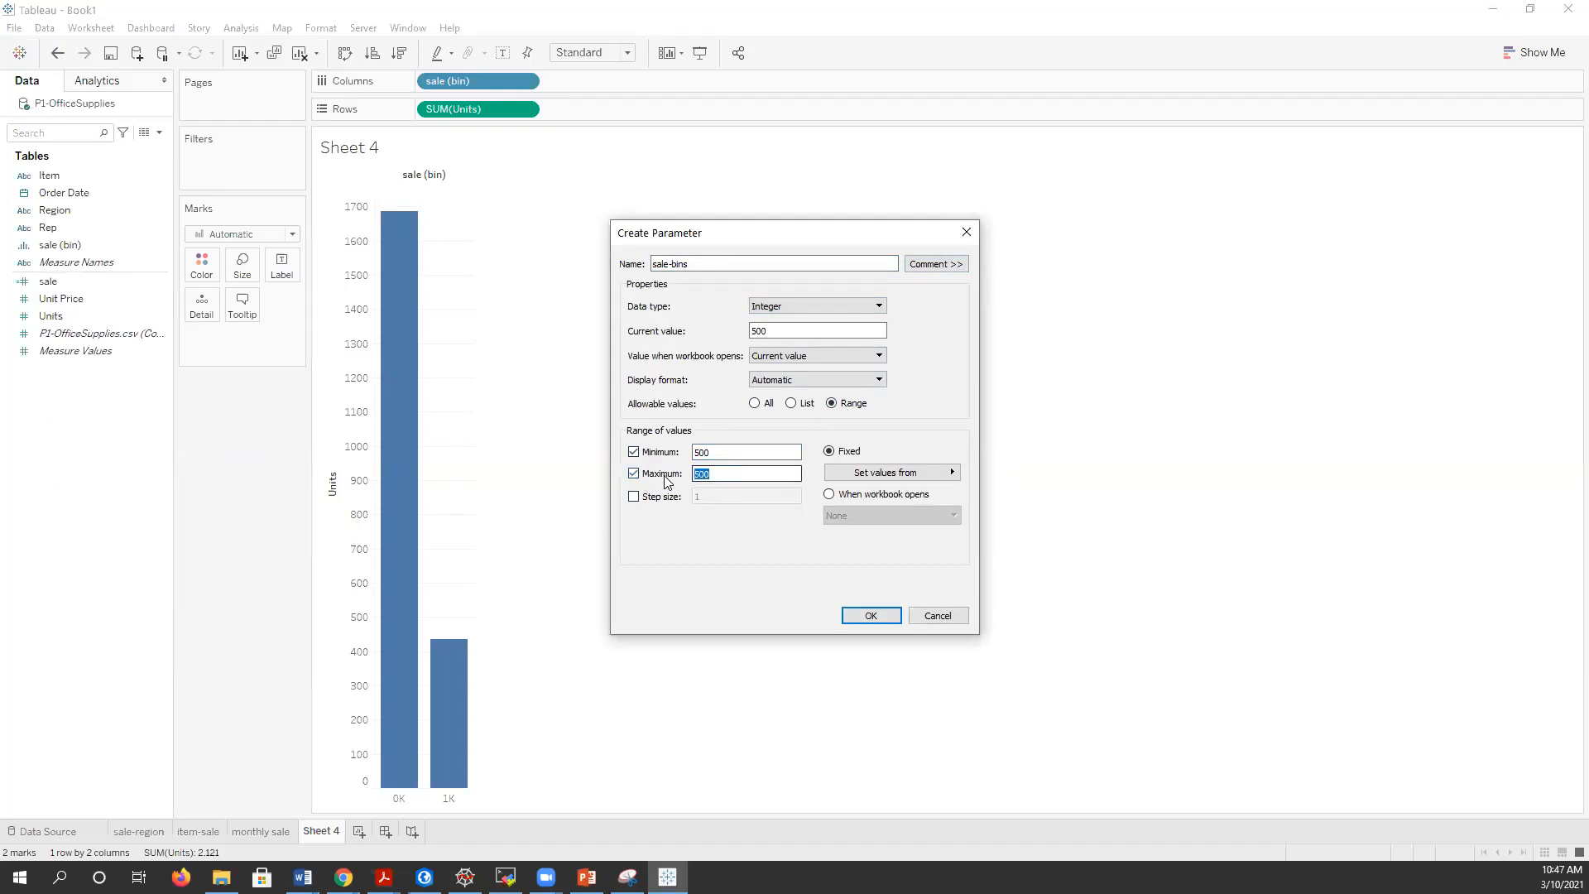
pyautogui.write('1,00')
pyautogui.write('0')
pyautogui.click(681, 499)
pyautogui.click(708, 495)
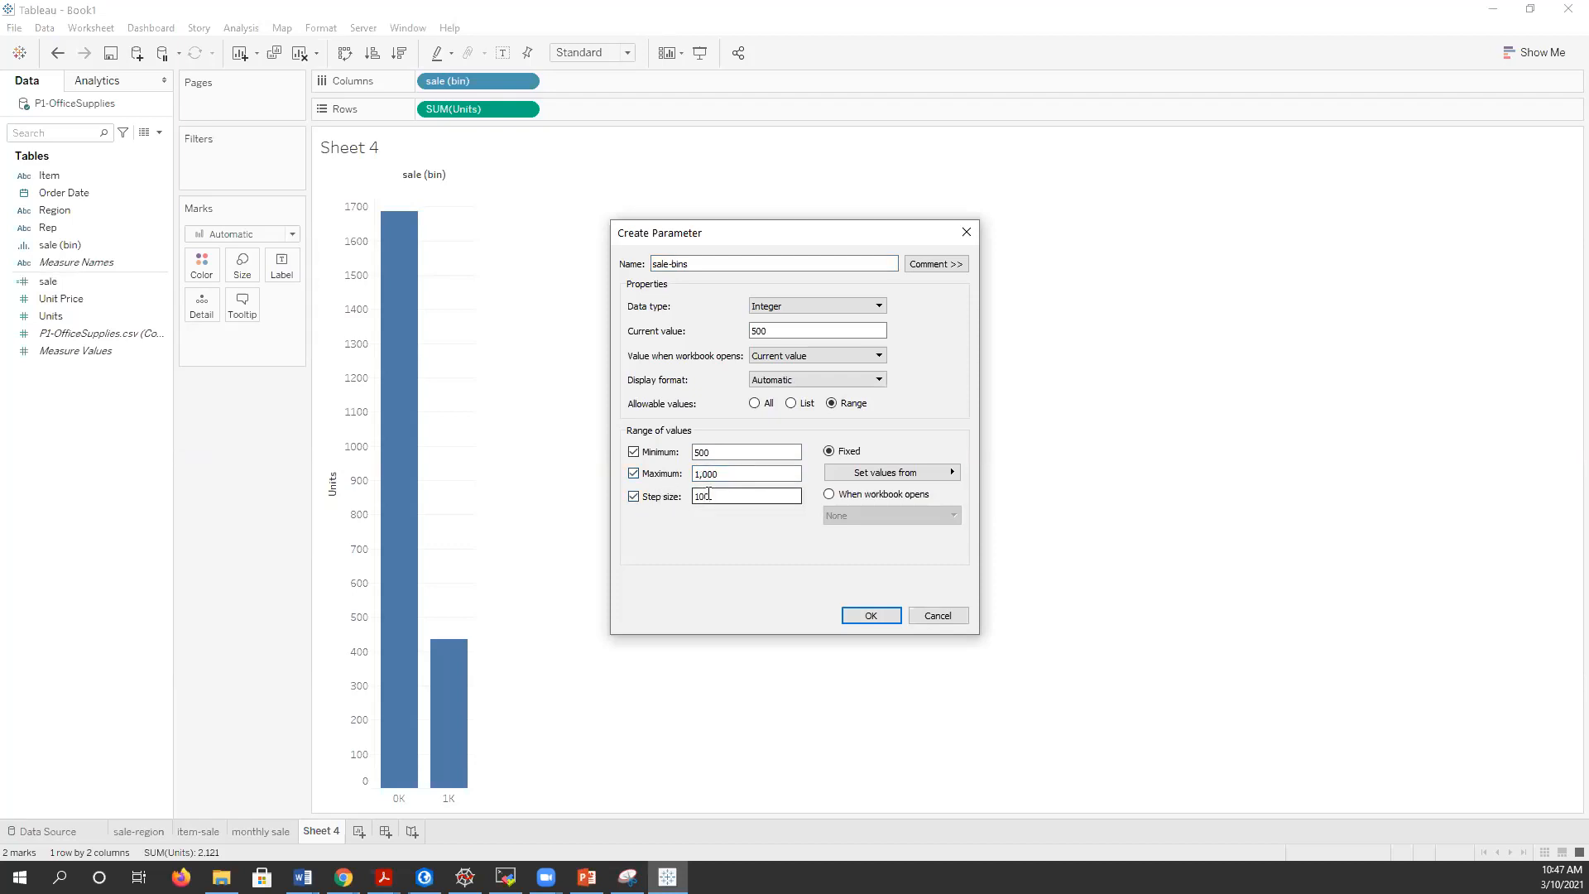
pyautogui.click(806, 327)
pyautogui.click(873, 614)
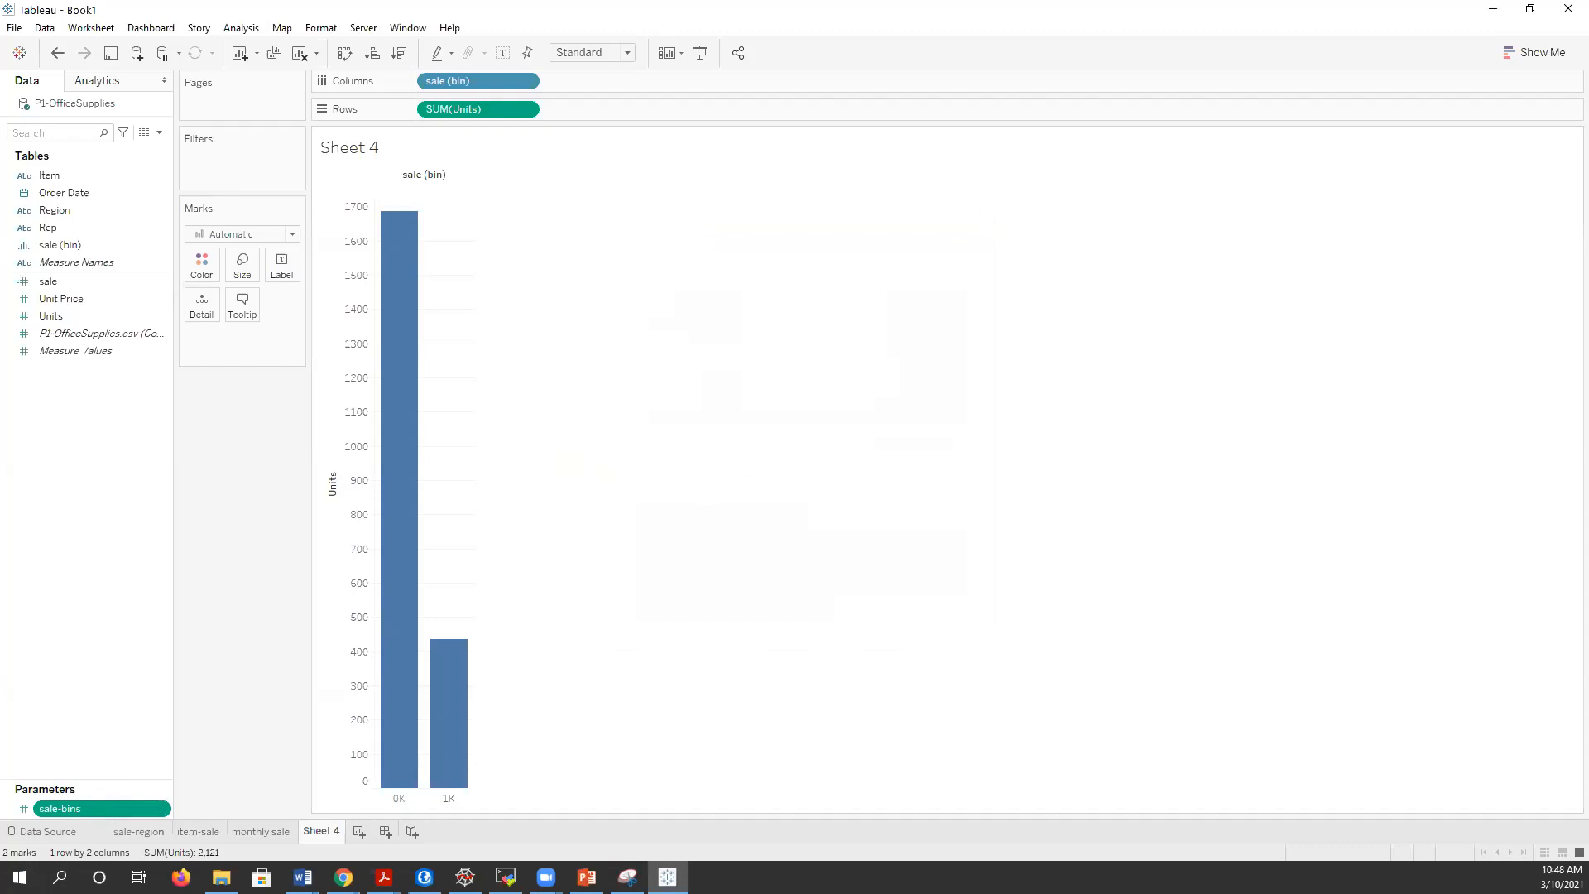
pyautogui.hotkey('alt', 'Tab')
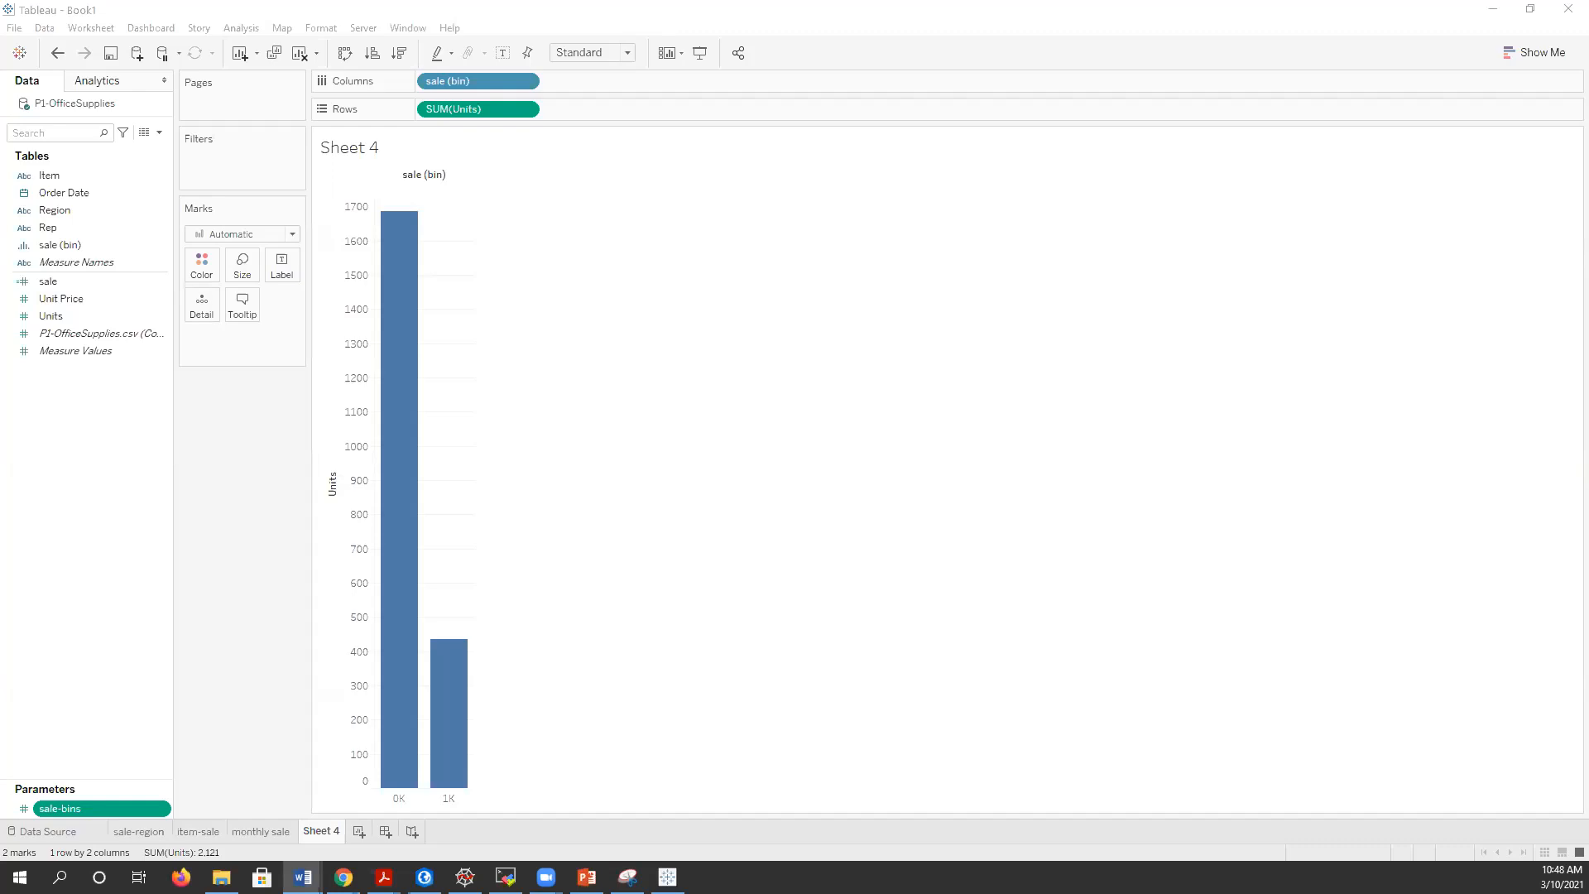
pyautogui.click(96, 245)
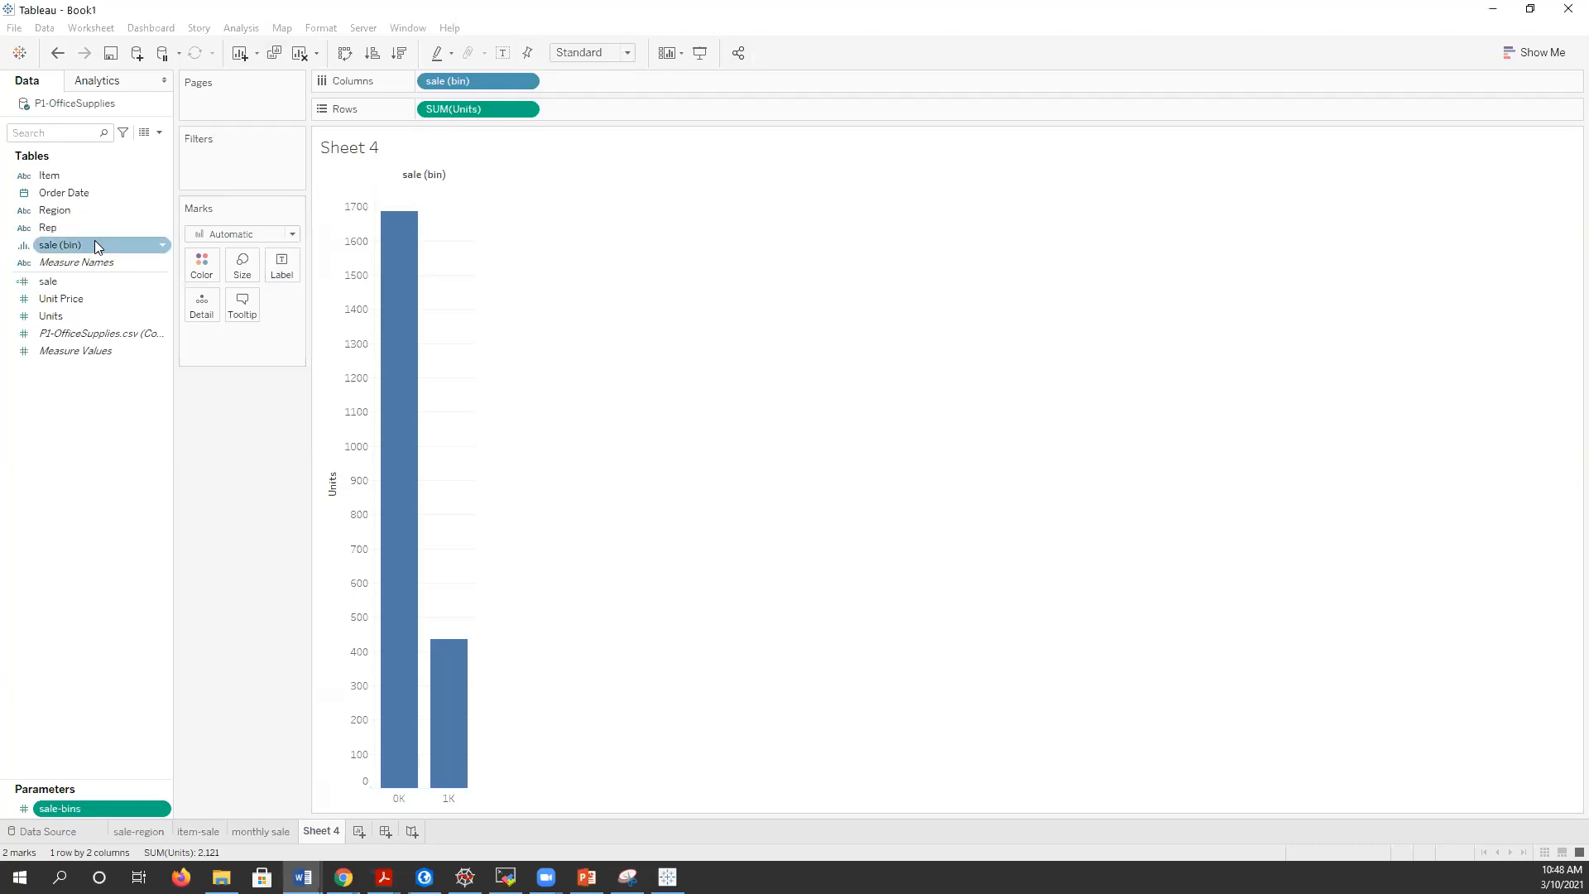
pyautogui.click(67, 246)
pyautogui.rightClick(96, 243)
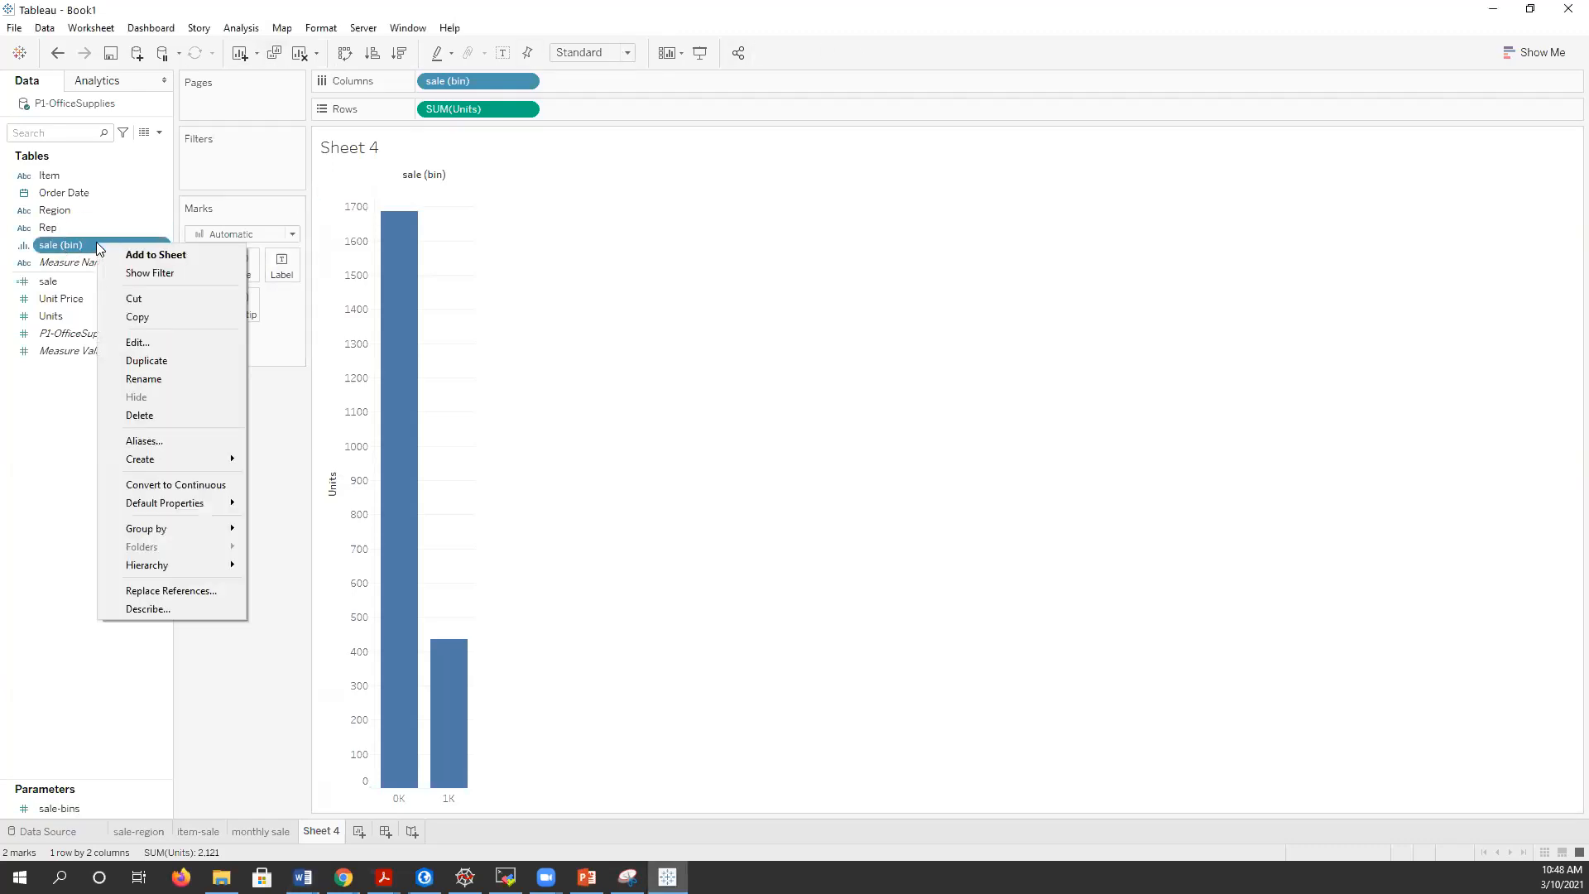
pyautogui.click(165, 348)
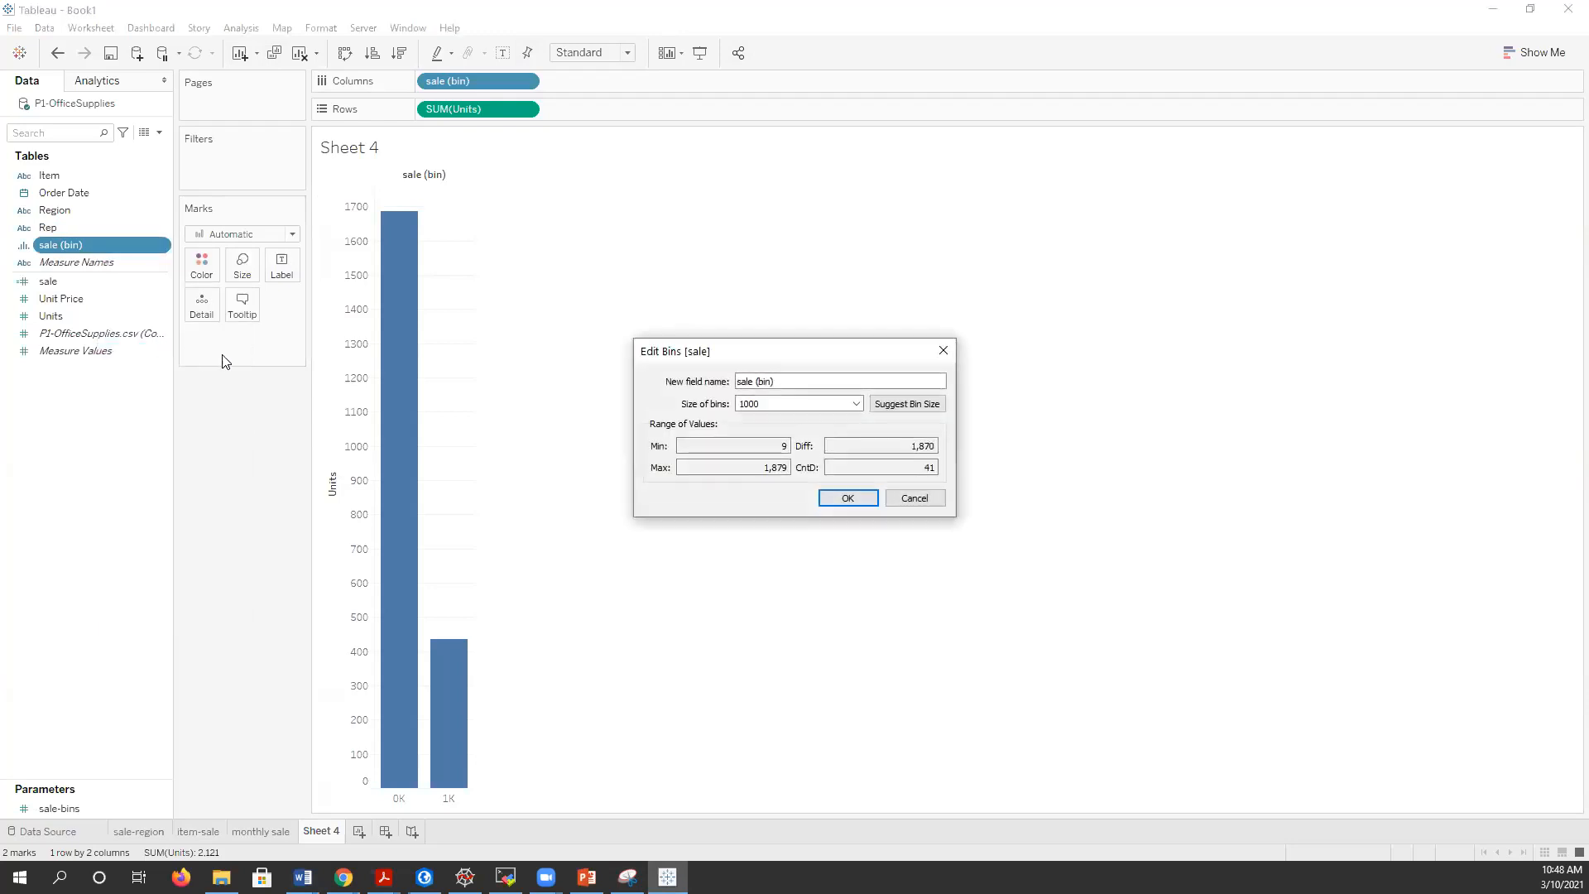
pyautogui.click(915, 499)
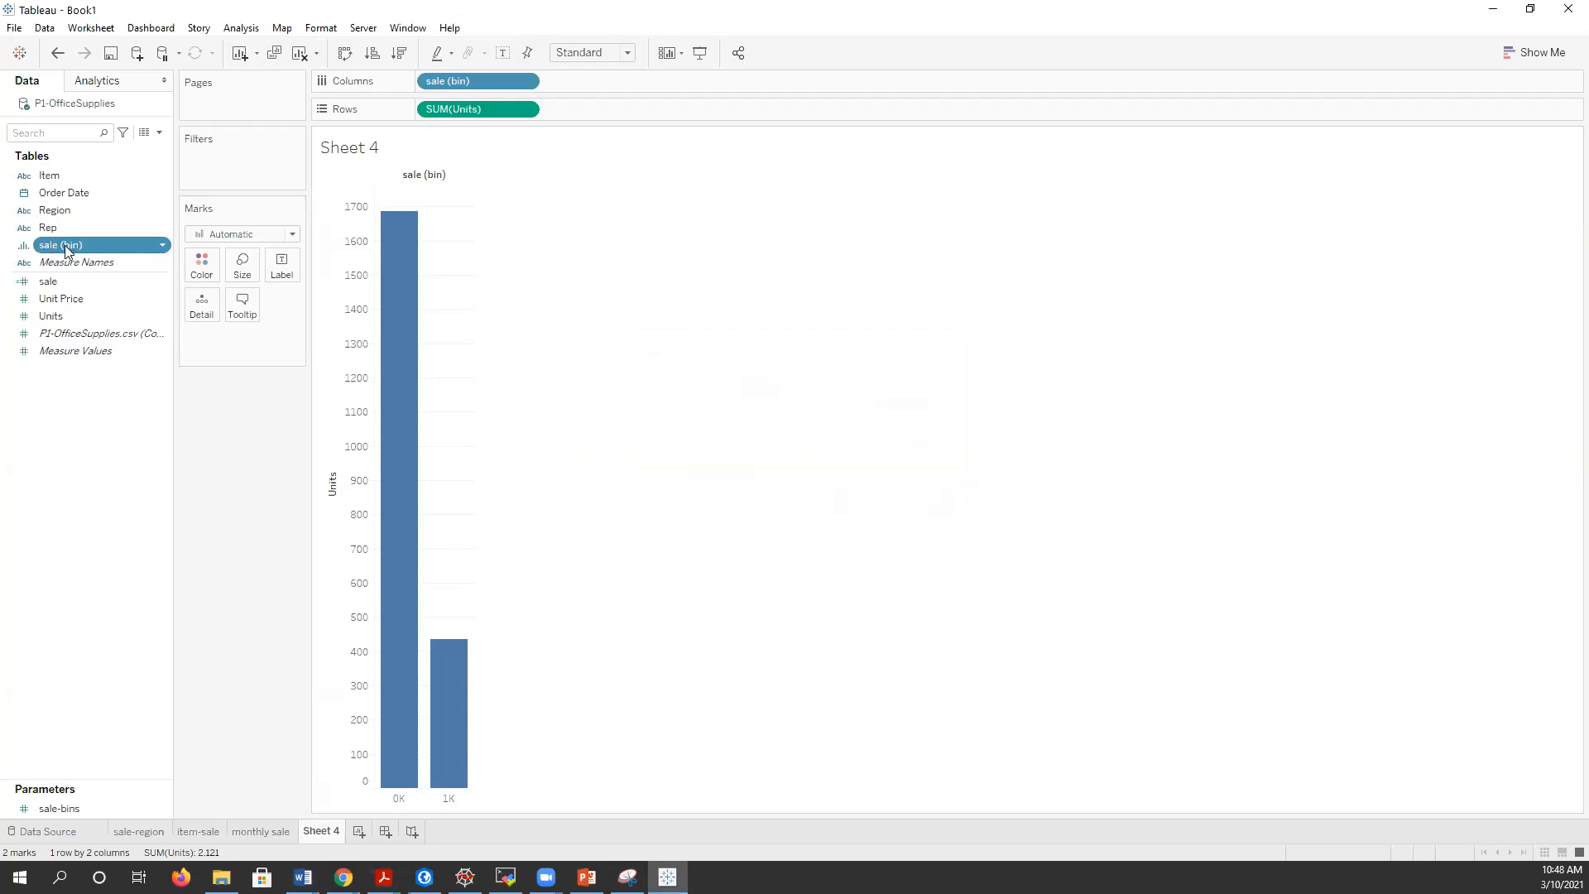
# - Edit the sale (bin) field so that its bin size is taken from the sale-bins parameter
pyautogui.rightClick(82, 247)
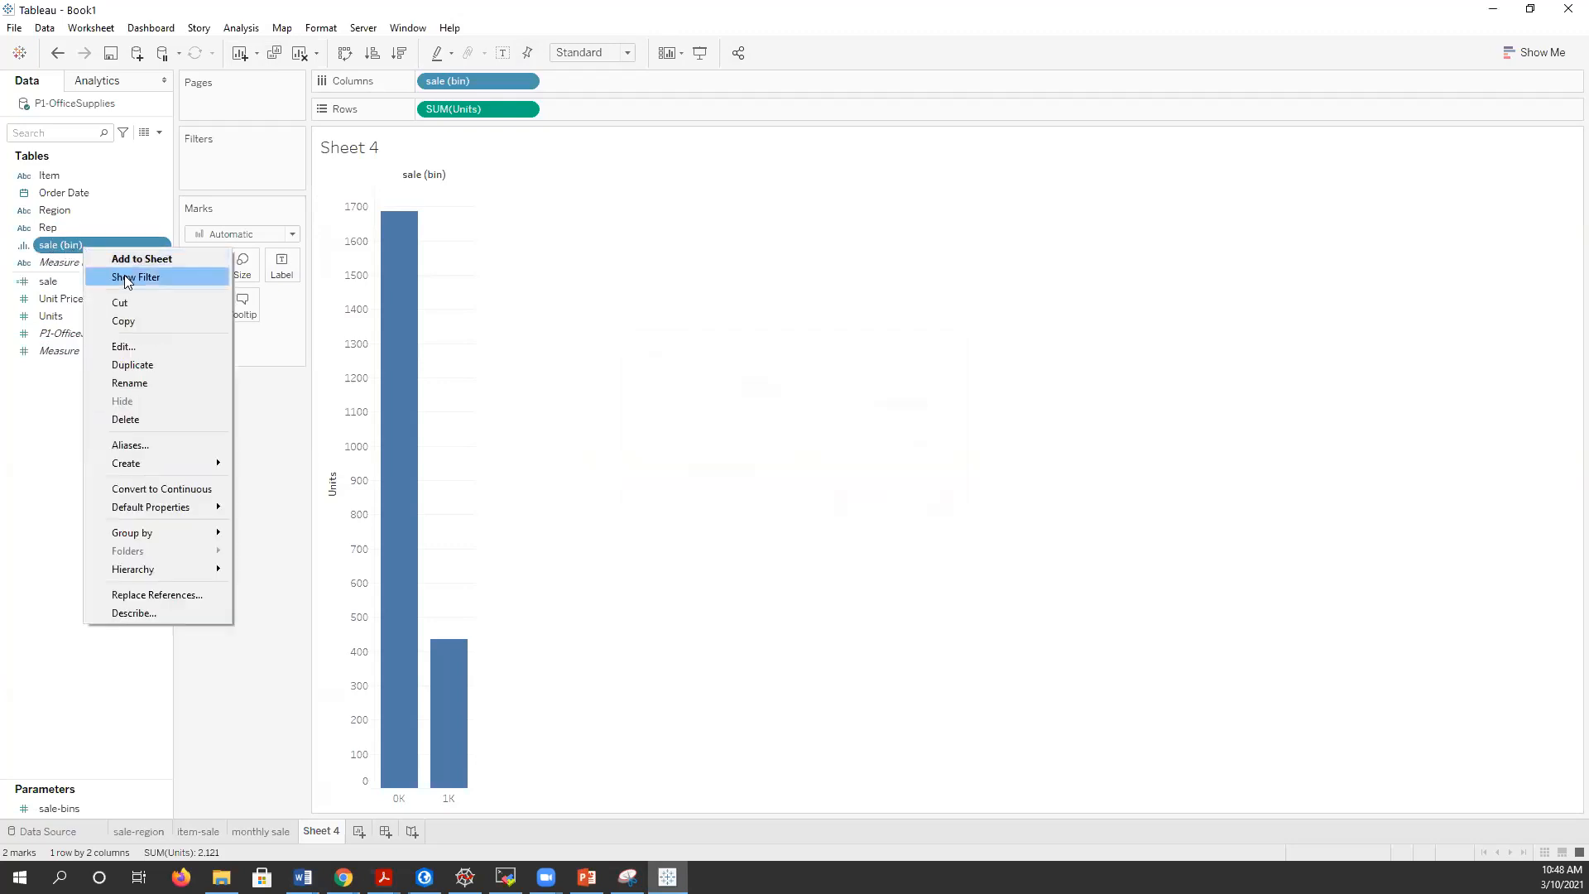
pyautogui.click(144, 346)
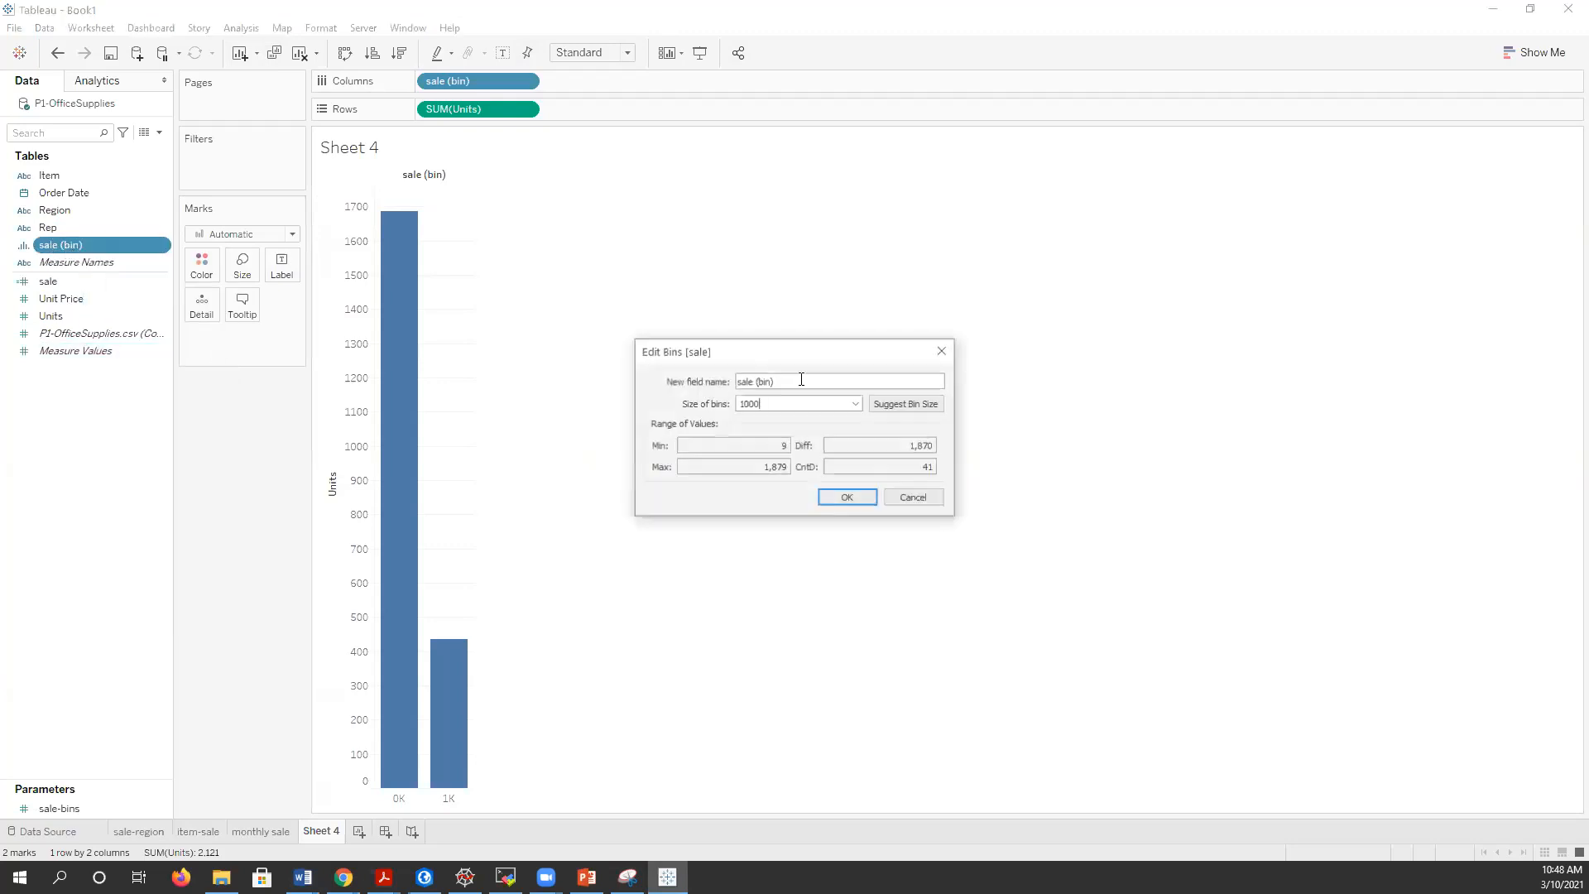
pyautogui.click(857, 404)
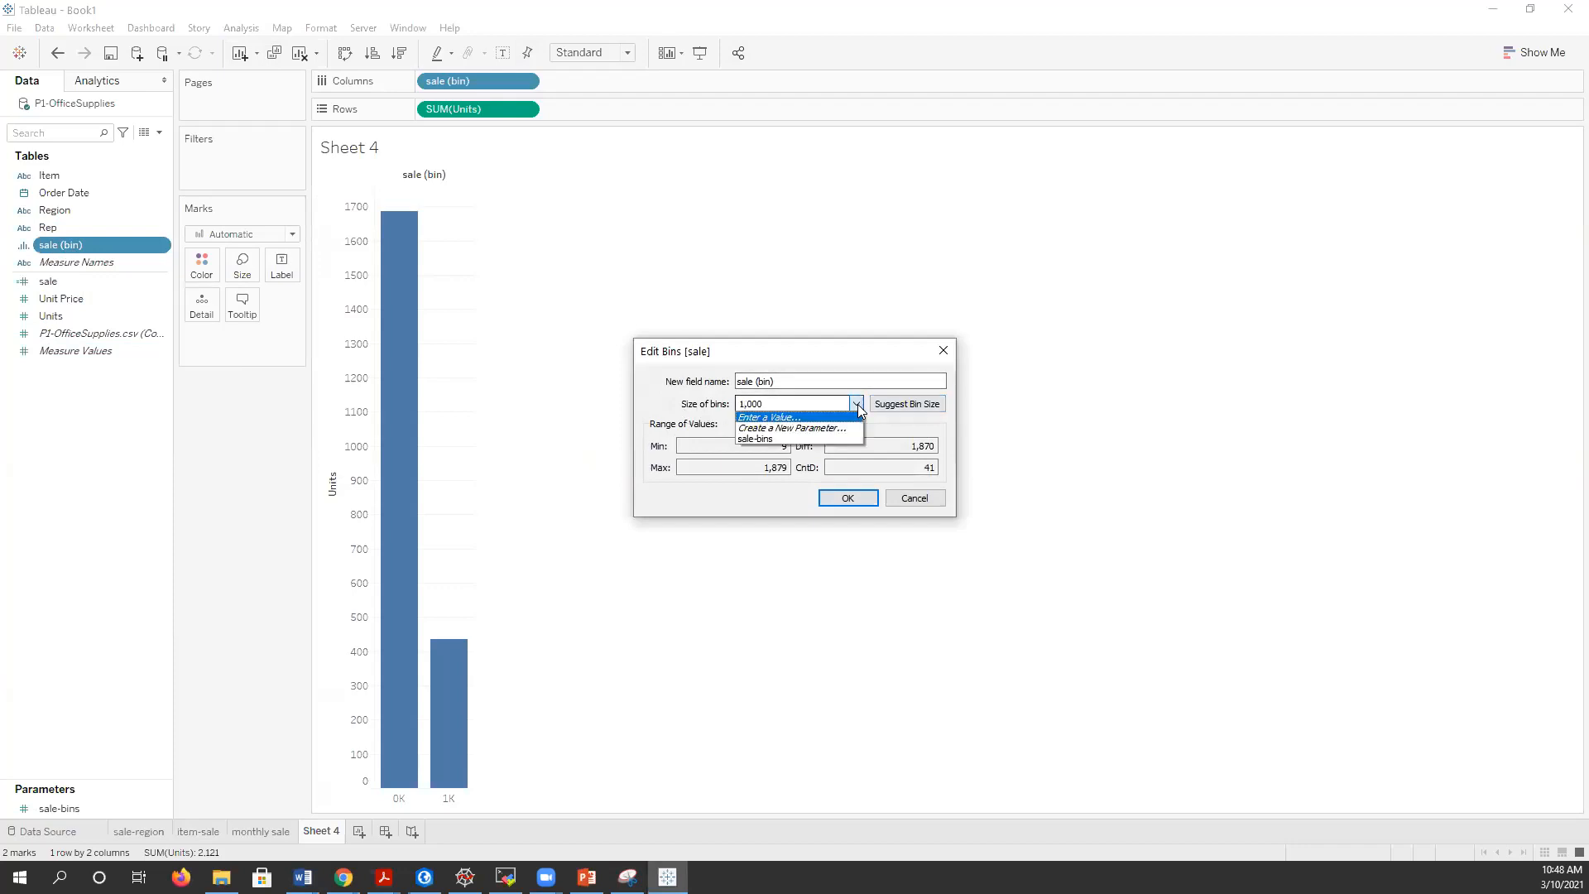
pyautogui.click(775, 440)
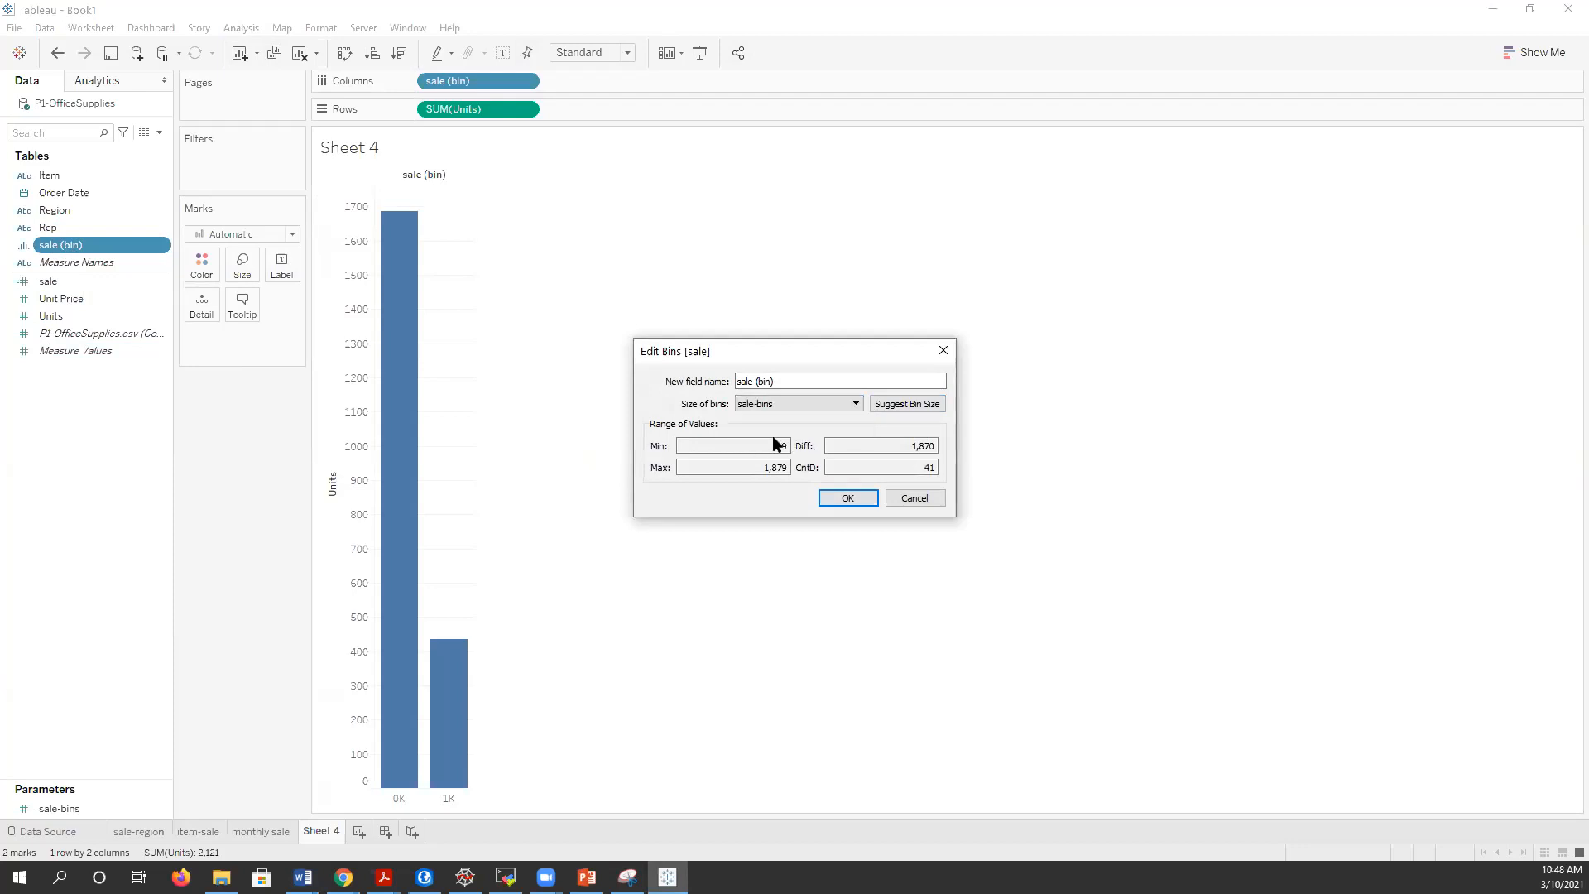
pyautogui.click(855, 499)
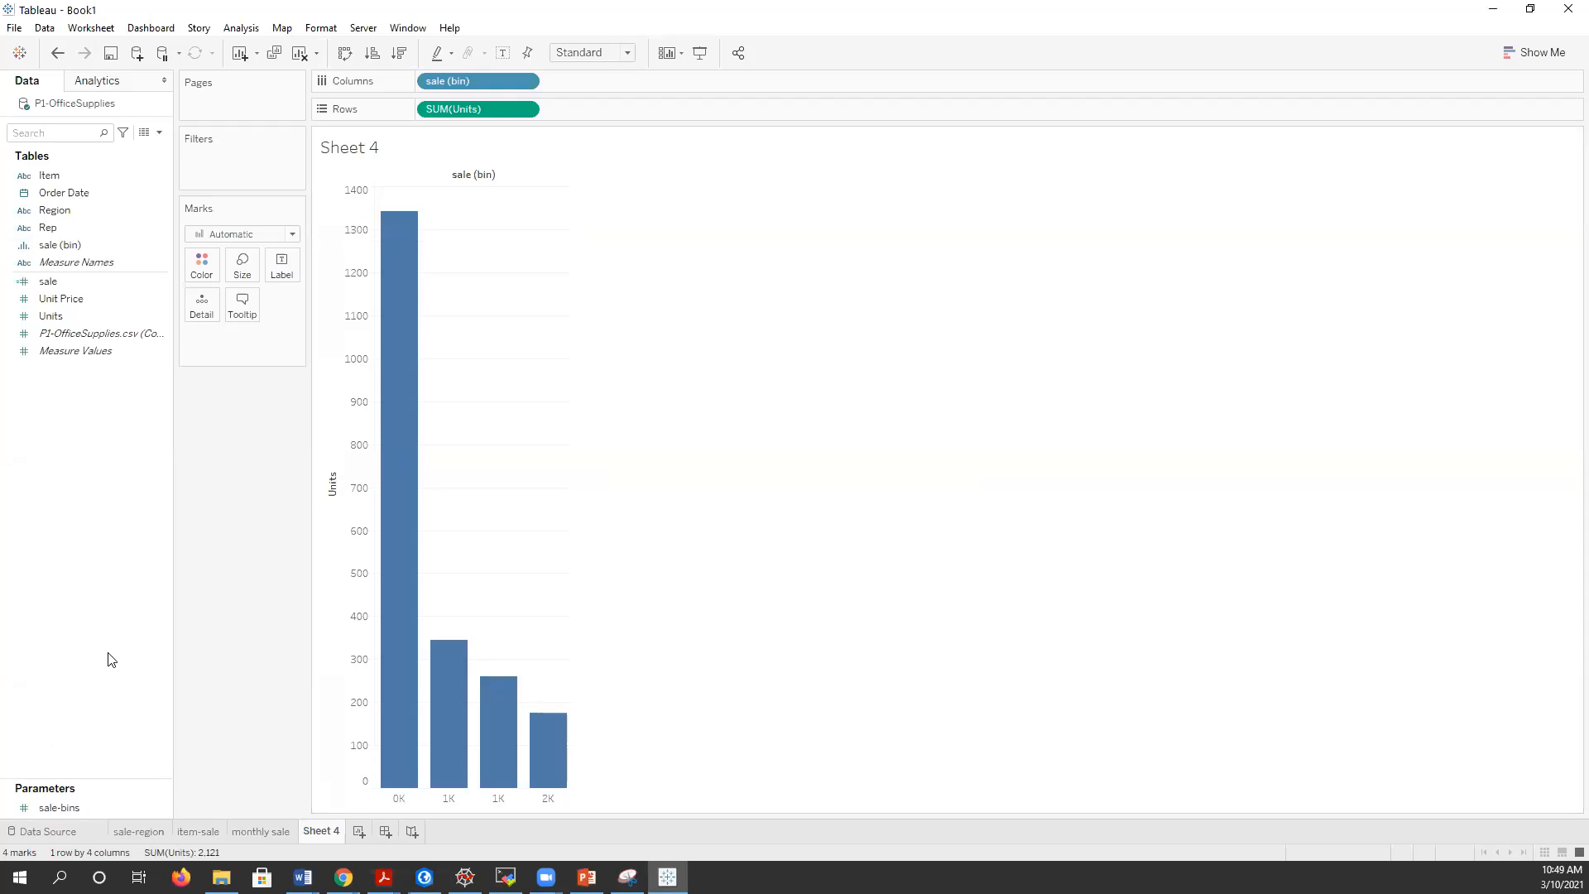
# - Show the sale-bins parameter control on the worksheet
pyautogui.rightClick(62, 811)
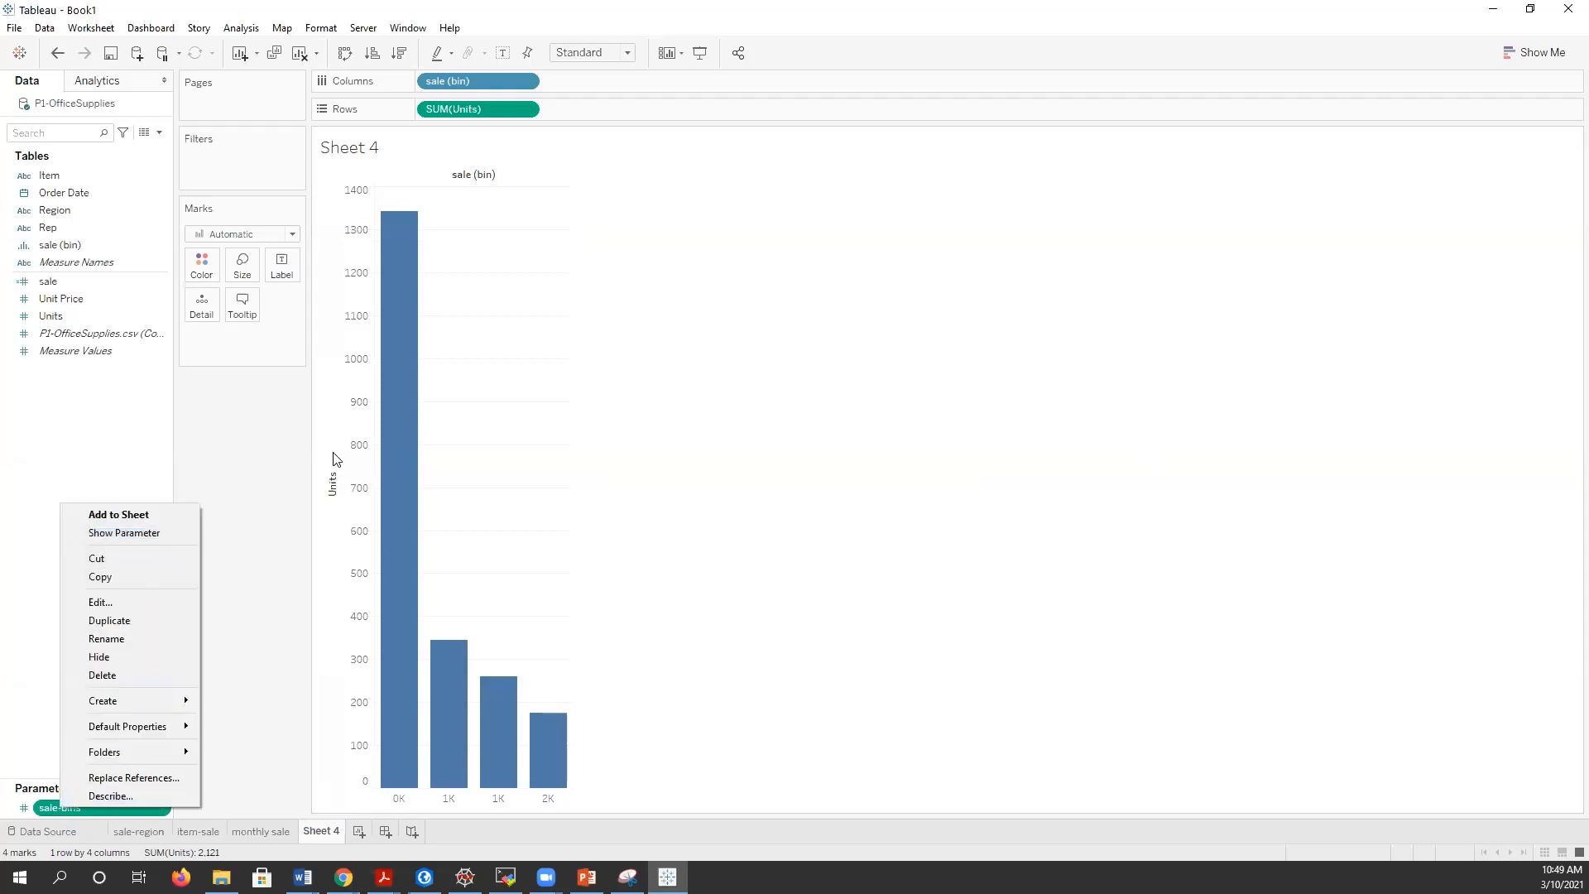
pyautogui.click(273, 494)
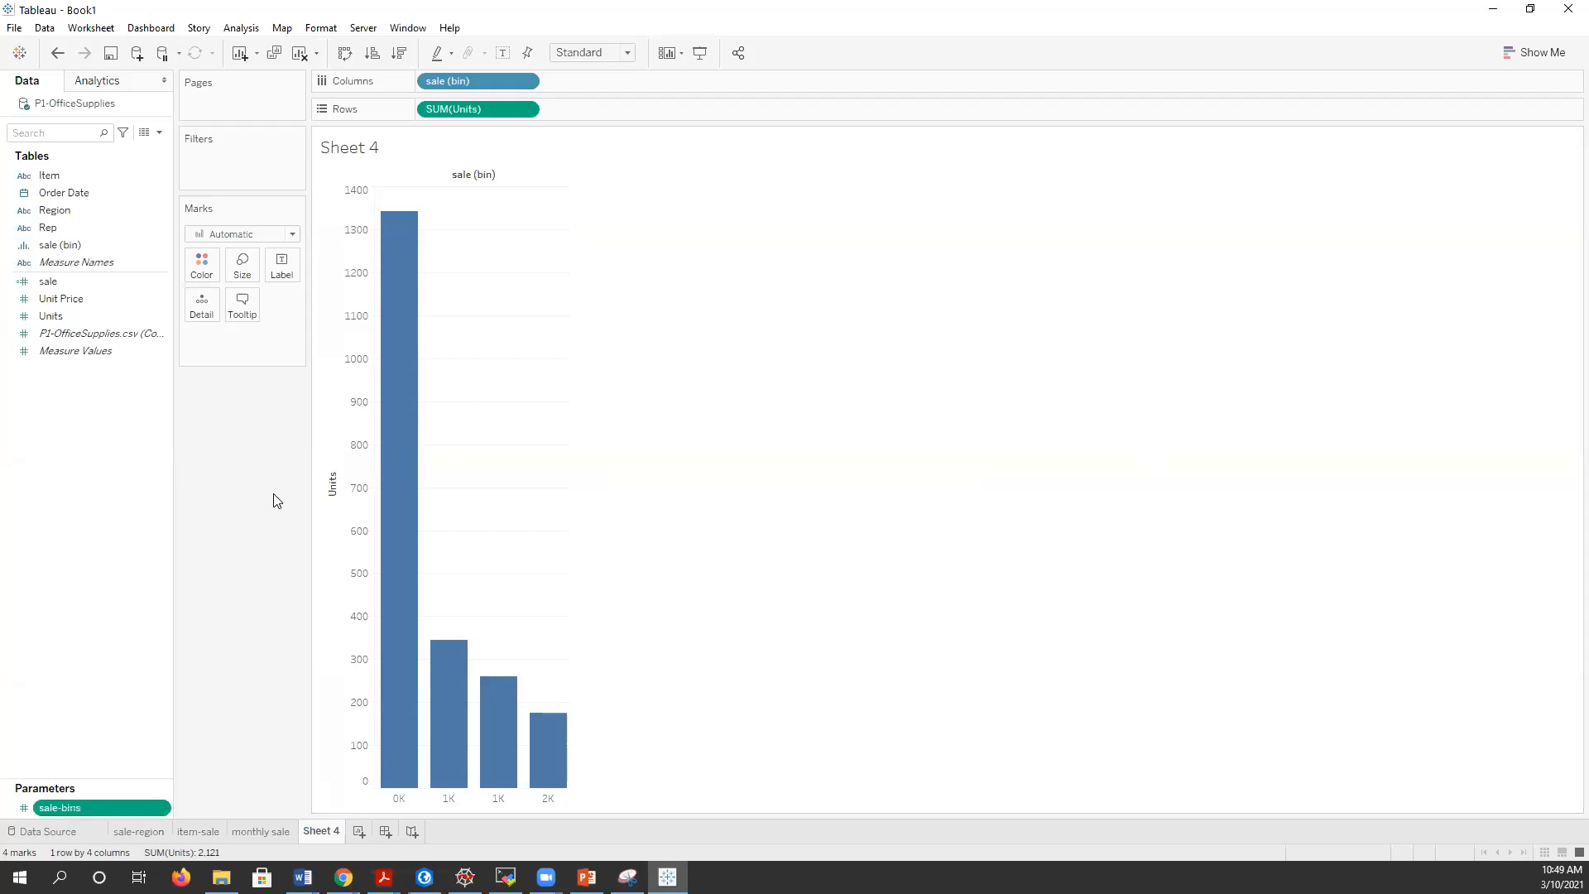
pyautogui.rightClick(83, 808)
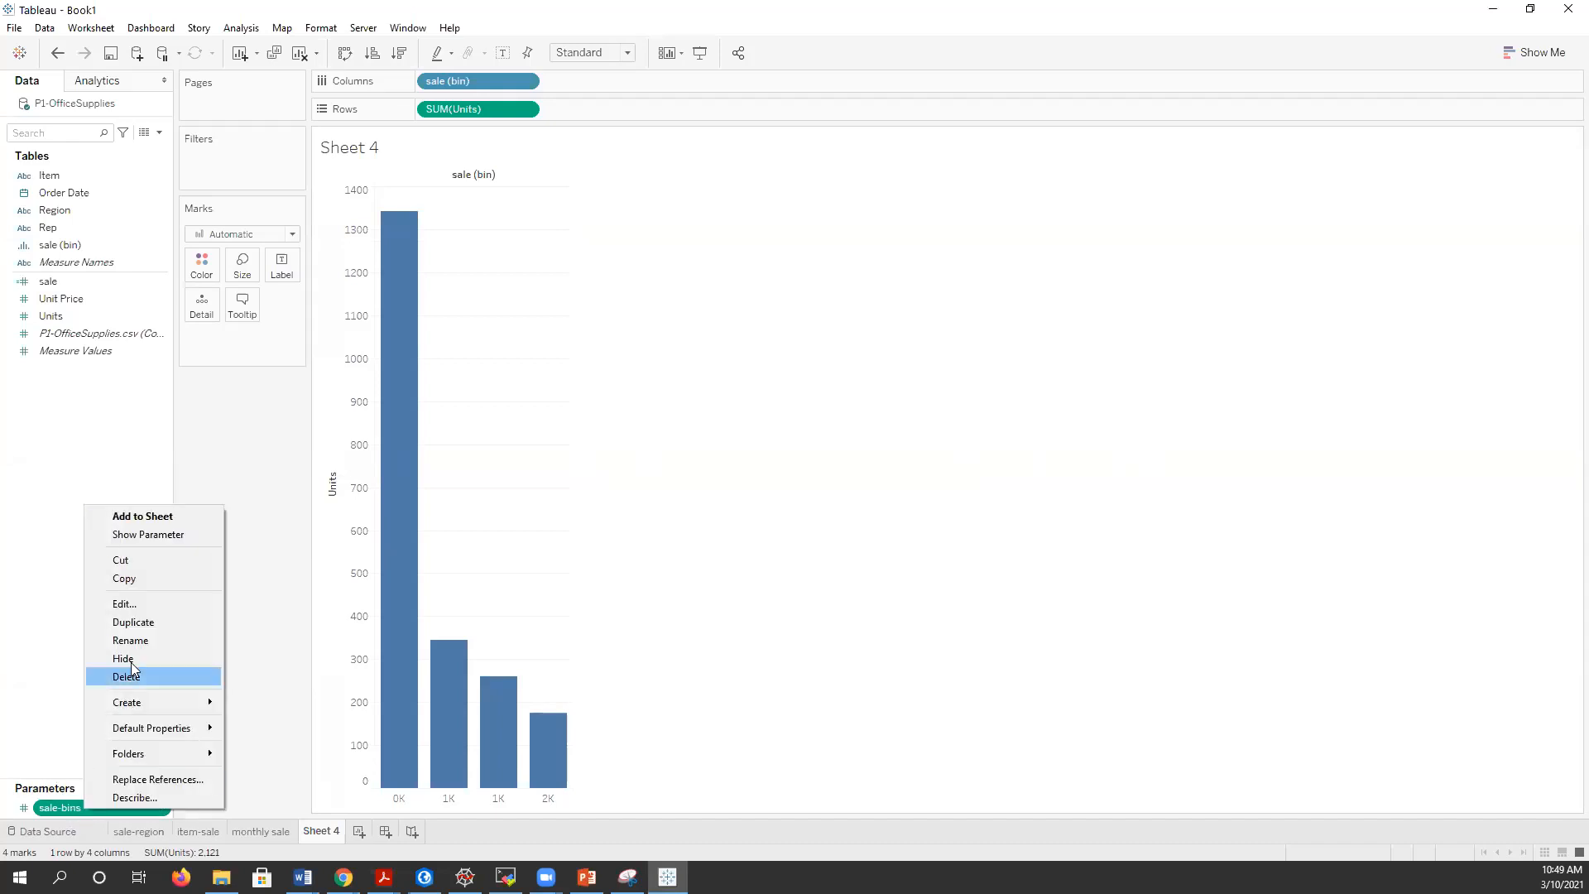
pyautogui.click(181, 534)
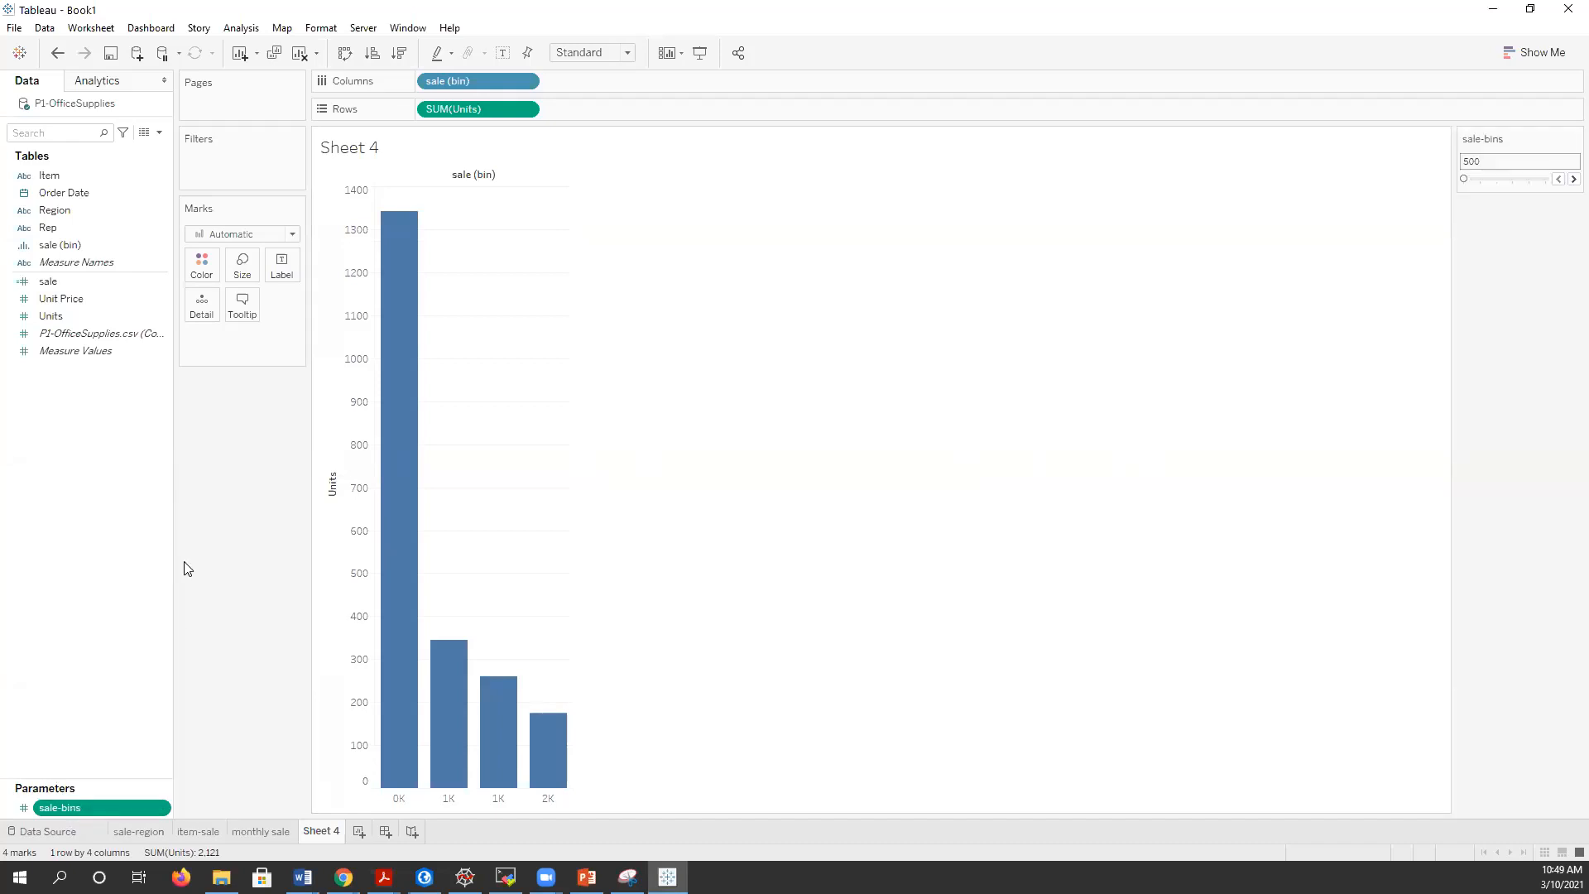
pyautogui.rightClick(81, 811)
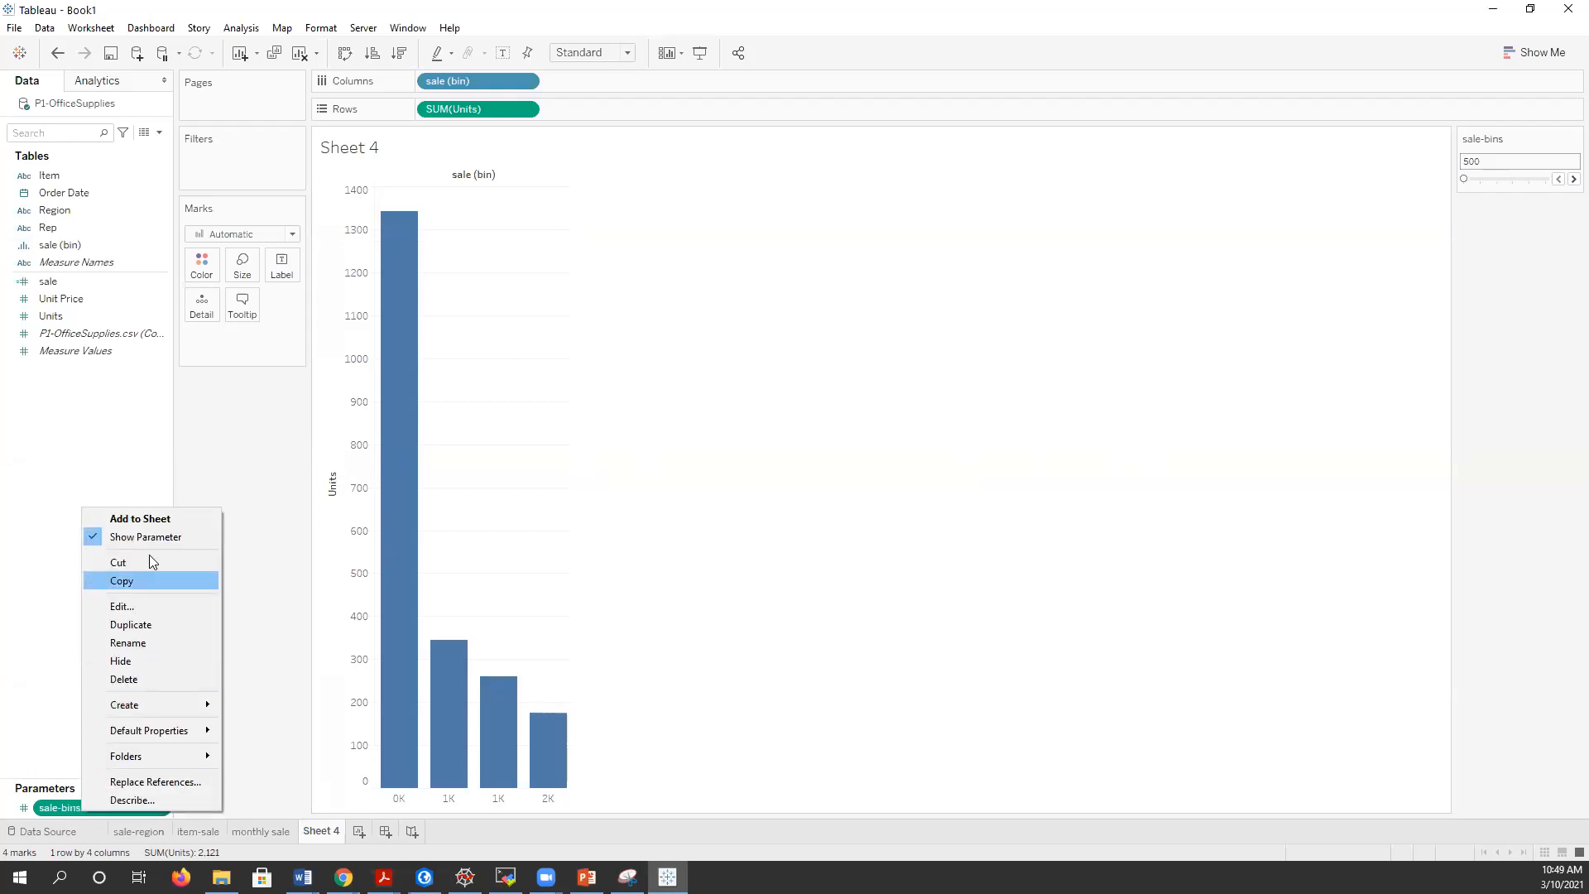
pyautogui.click(223, 459)
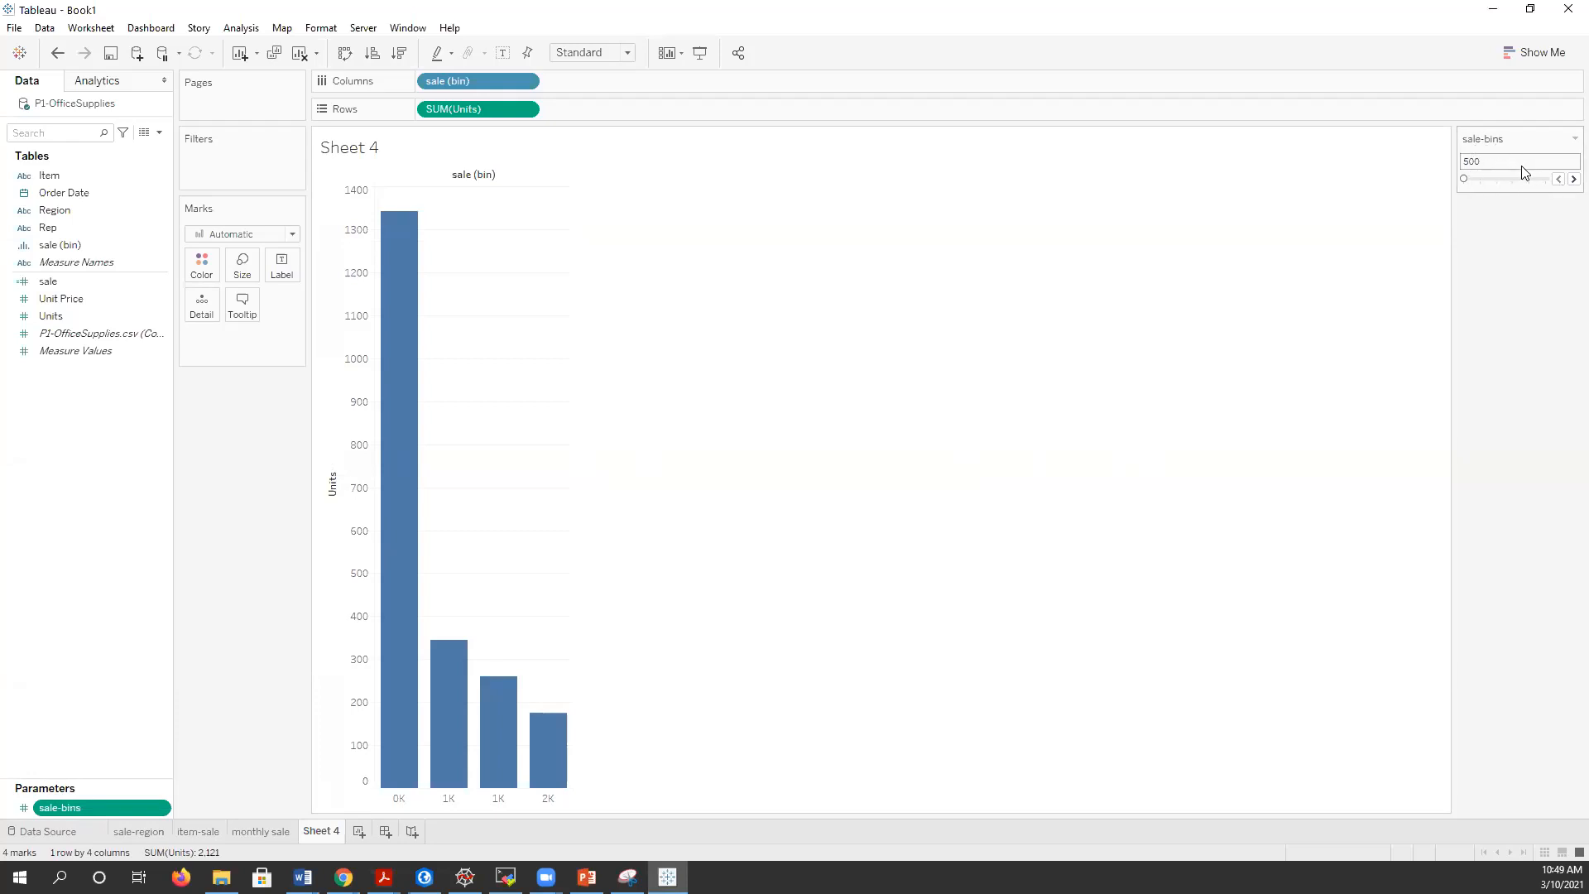
# - Step the sale-bins parameter up to 1,000 and back down to 600 to vary the chart's bin size
pyautogui.click(1572, 179)
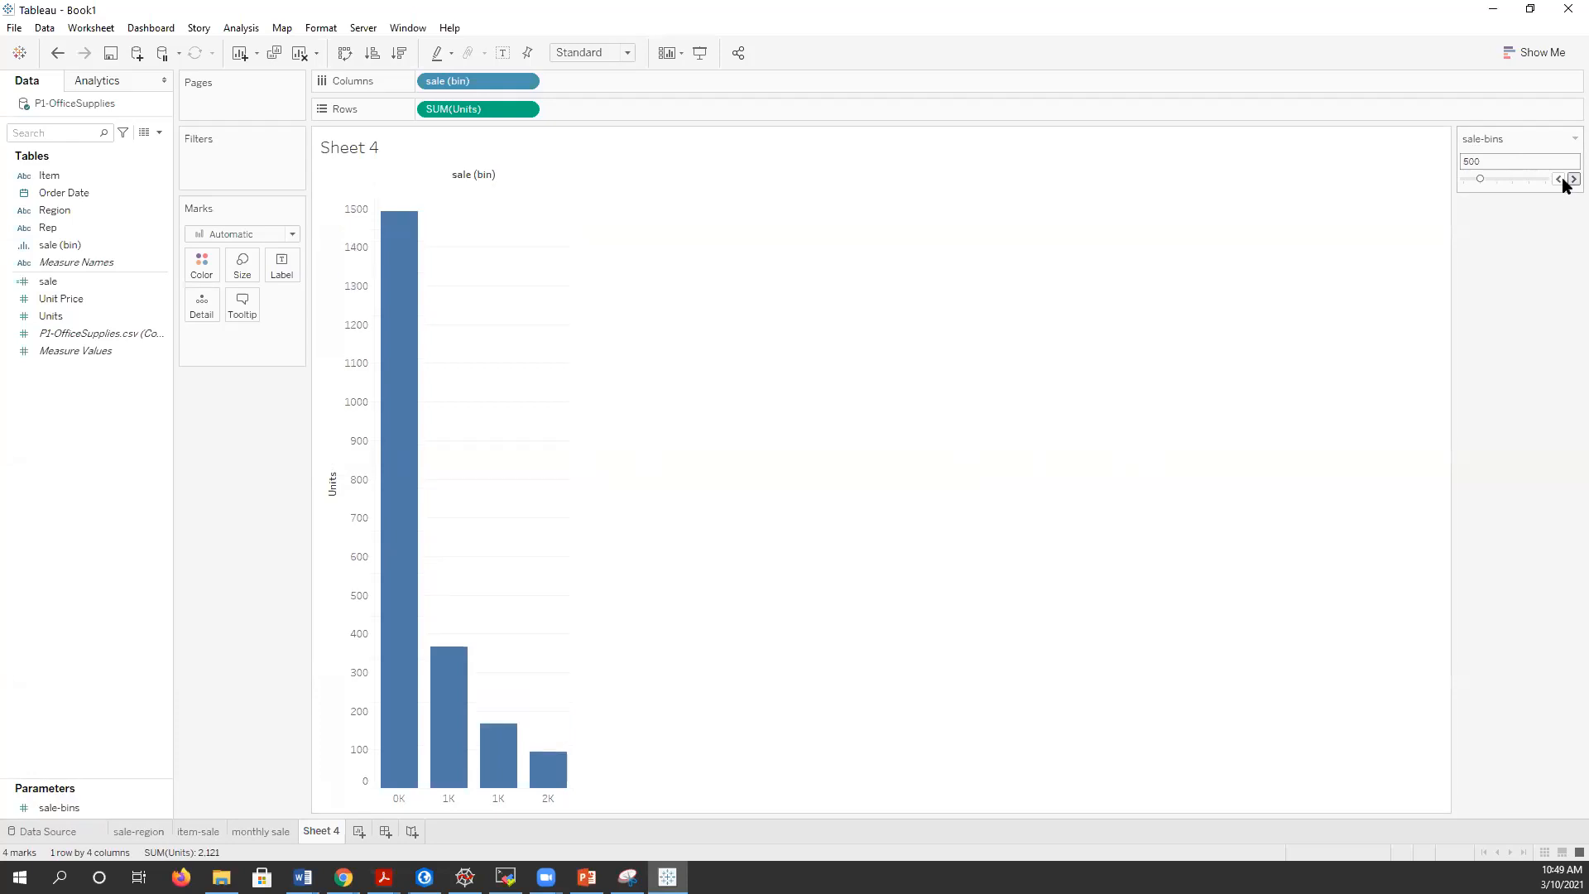
pyautogui.click(1564, 180)
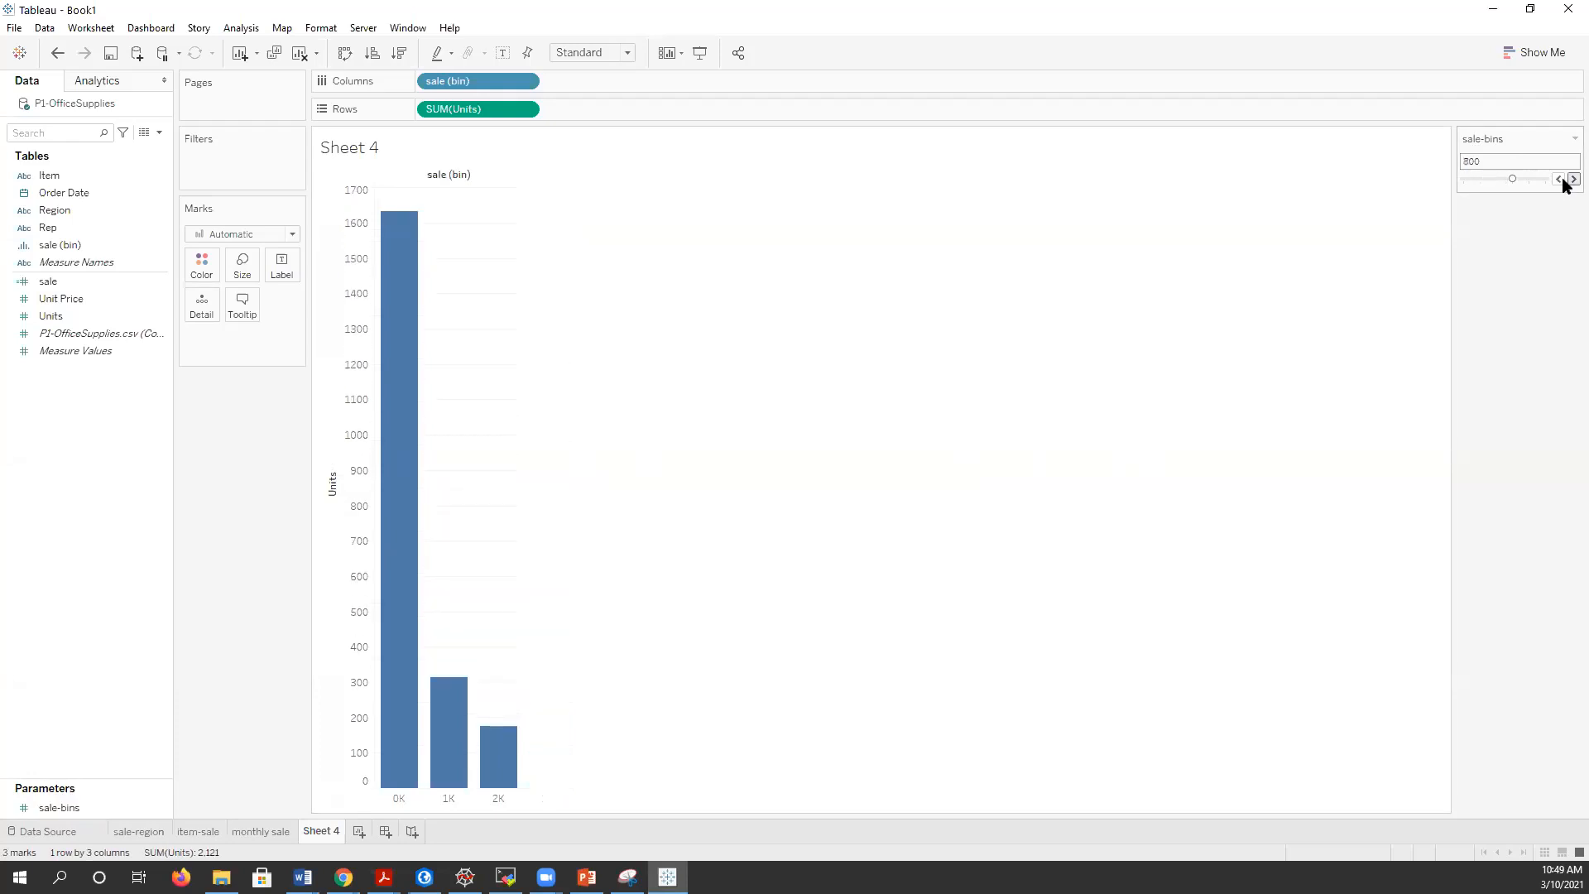
pyautogui.click(1565, 179)
pyautogui.click(1567, 180)
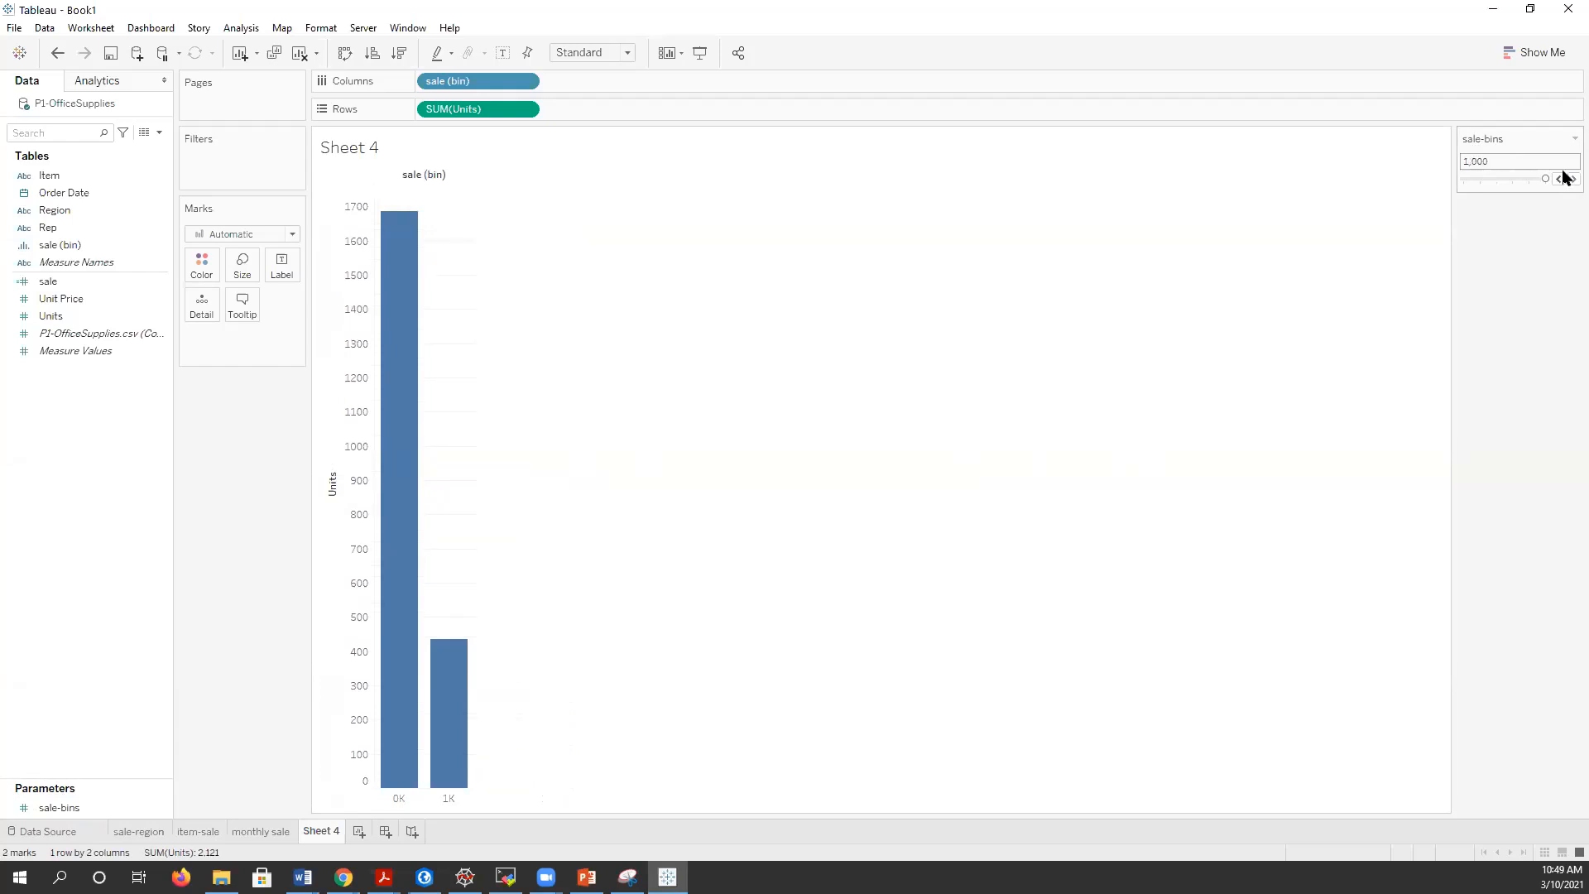
pyautogui.click(1559, 180)
pyautogui.click(1559, 180)
pyautogui.click(1560, 179)
pyautogui.click(1559, 180)
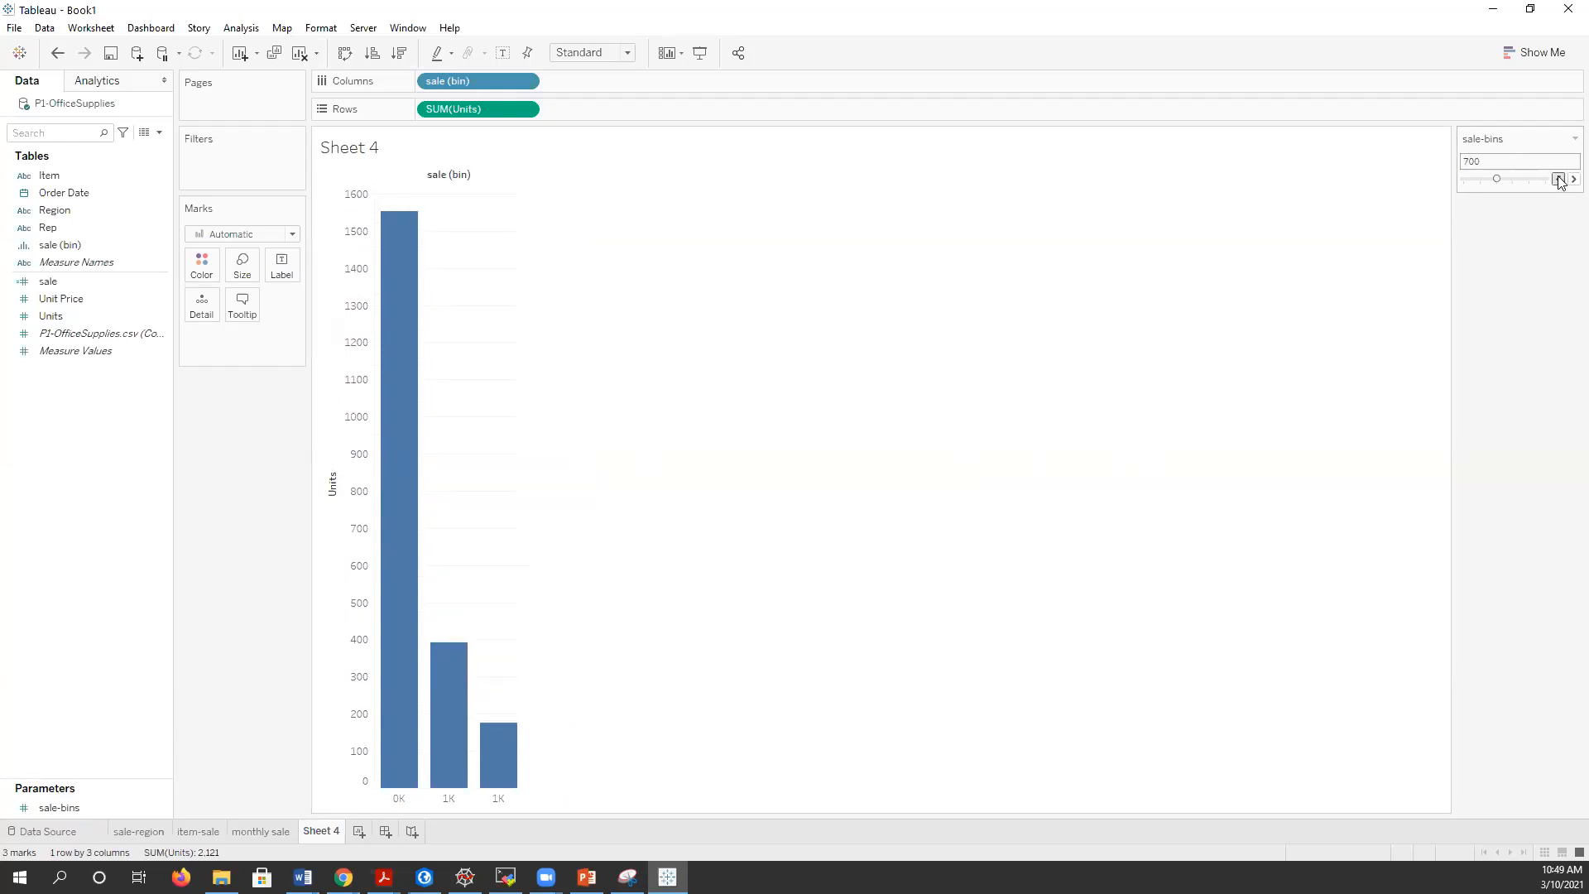
pyautogui.moveTo(445, 674)
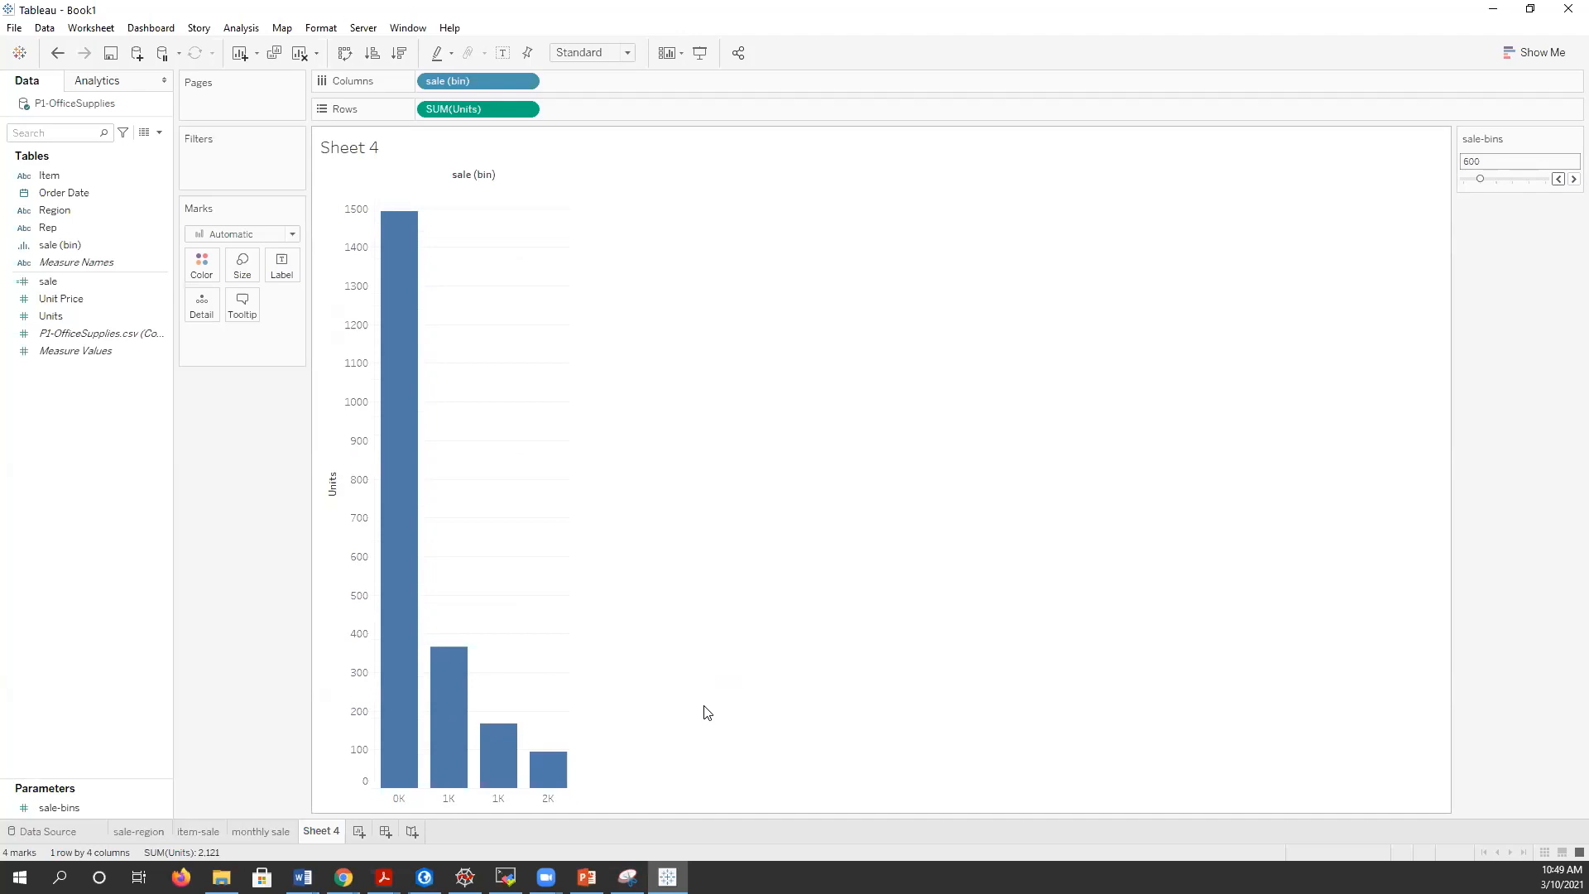
# - Rename Sheet 4 as histogram-sale and reduce the chart's height by moving its lower edge up
pyautogui.doubleClick(326, 832)
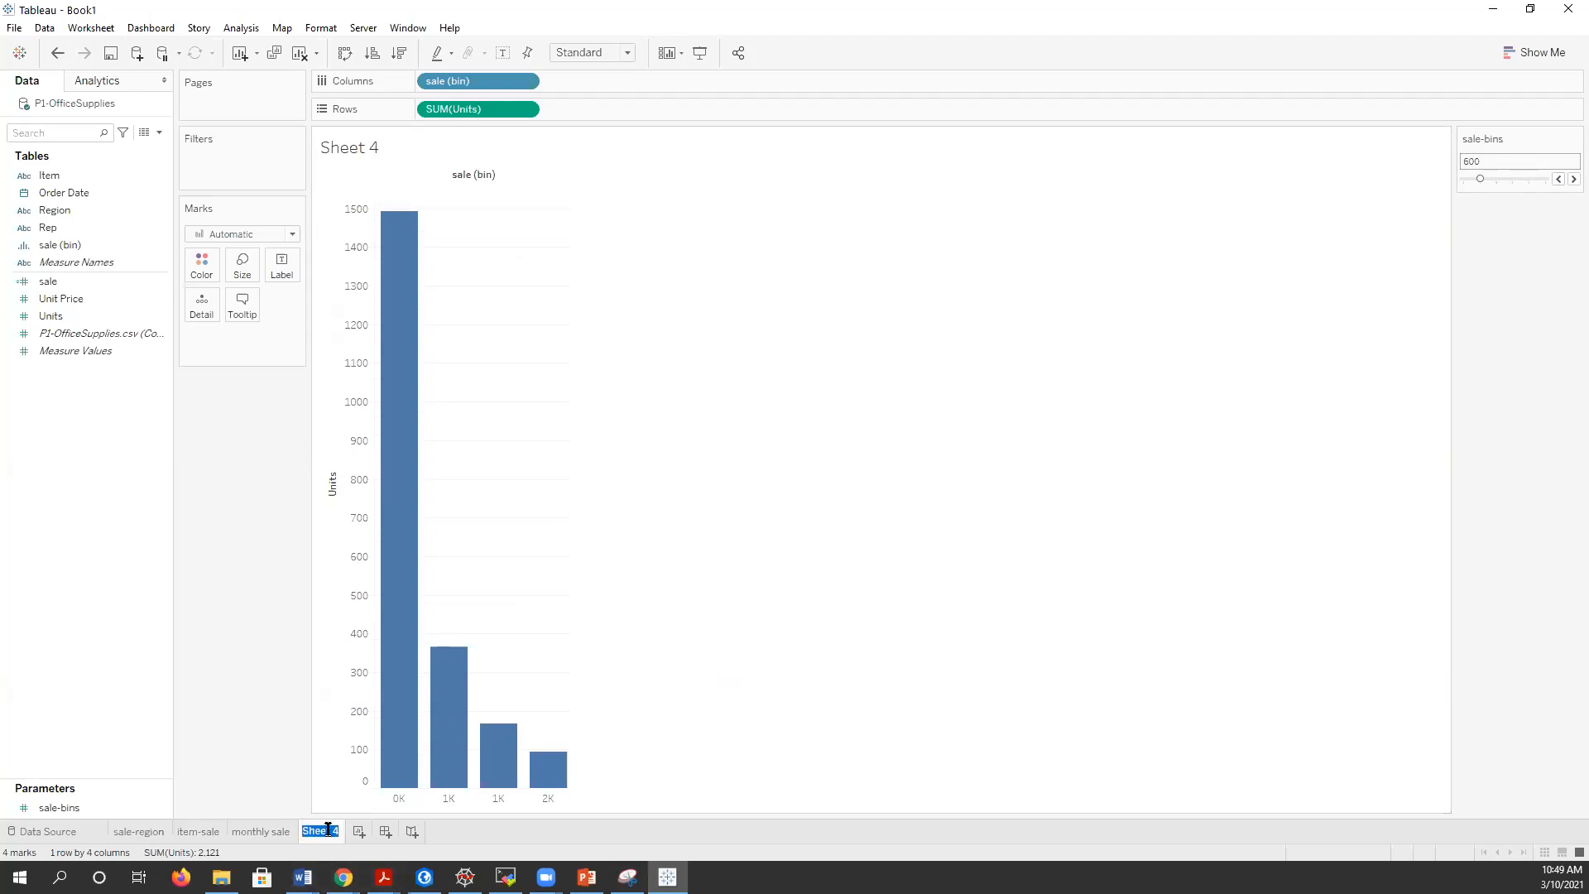
pyautogui.write('histogram-sale')
pyautogui.press('Return')
pyautogui.press('Return')
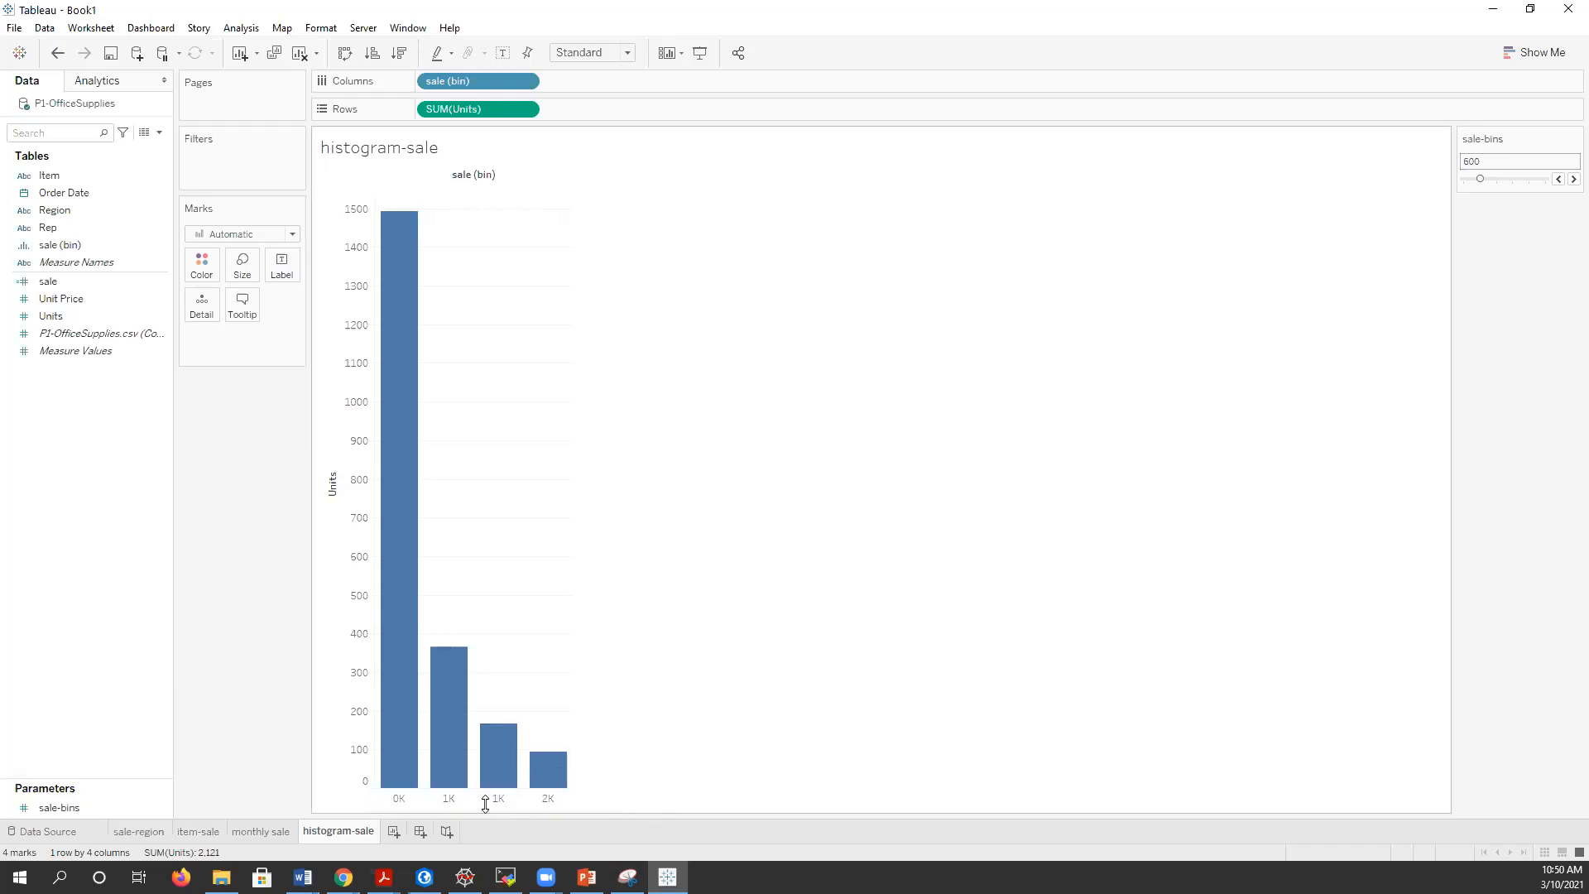
pyautogui.moveTo(486, 801); pyautogui.dragTo(500, 674)
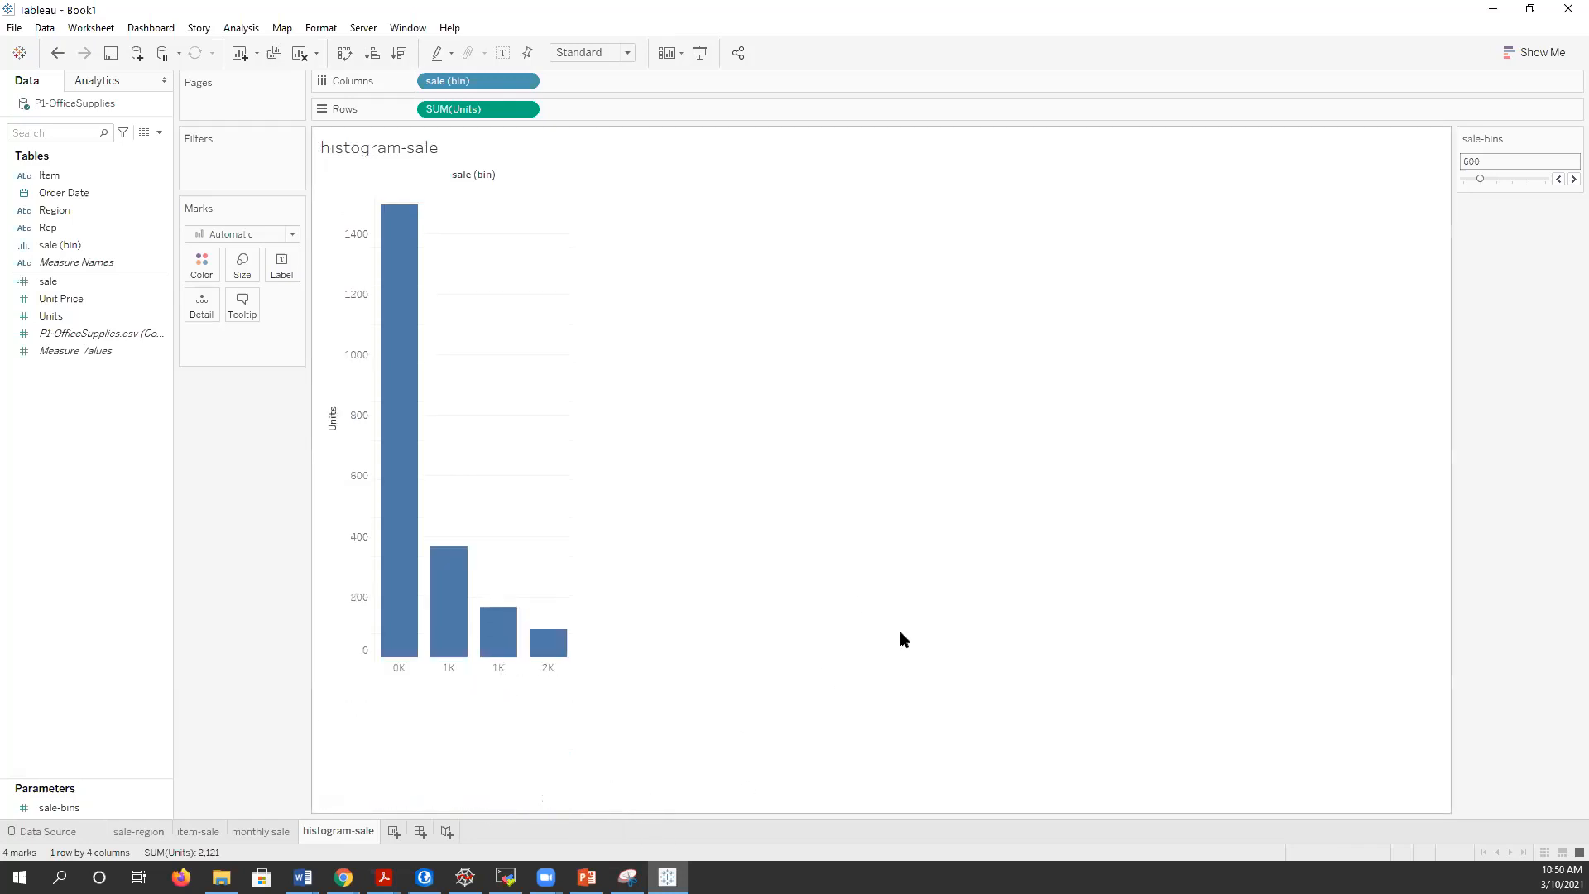
# - Display the chart type suggestions and switch to the monthly sale worksheet
pyautogui.click(1533, 52)
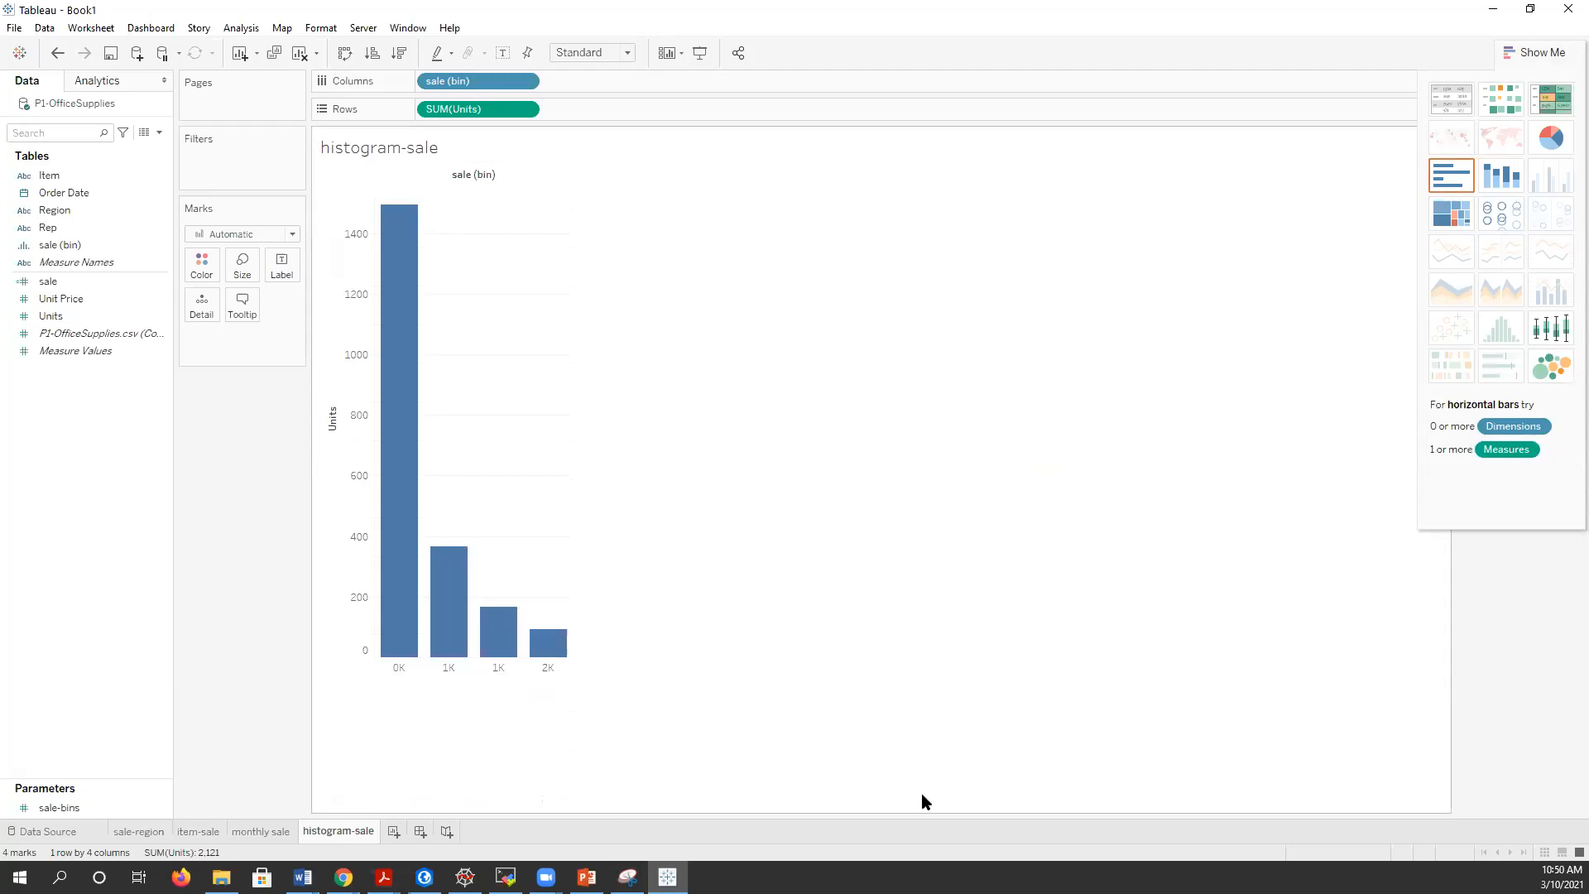
pyautogui.click(273, 832)
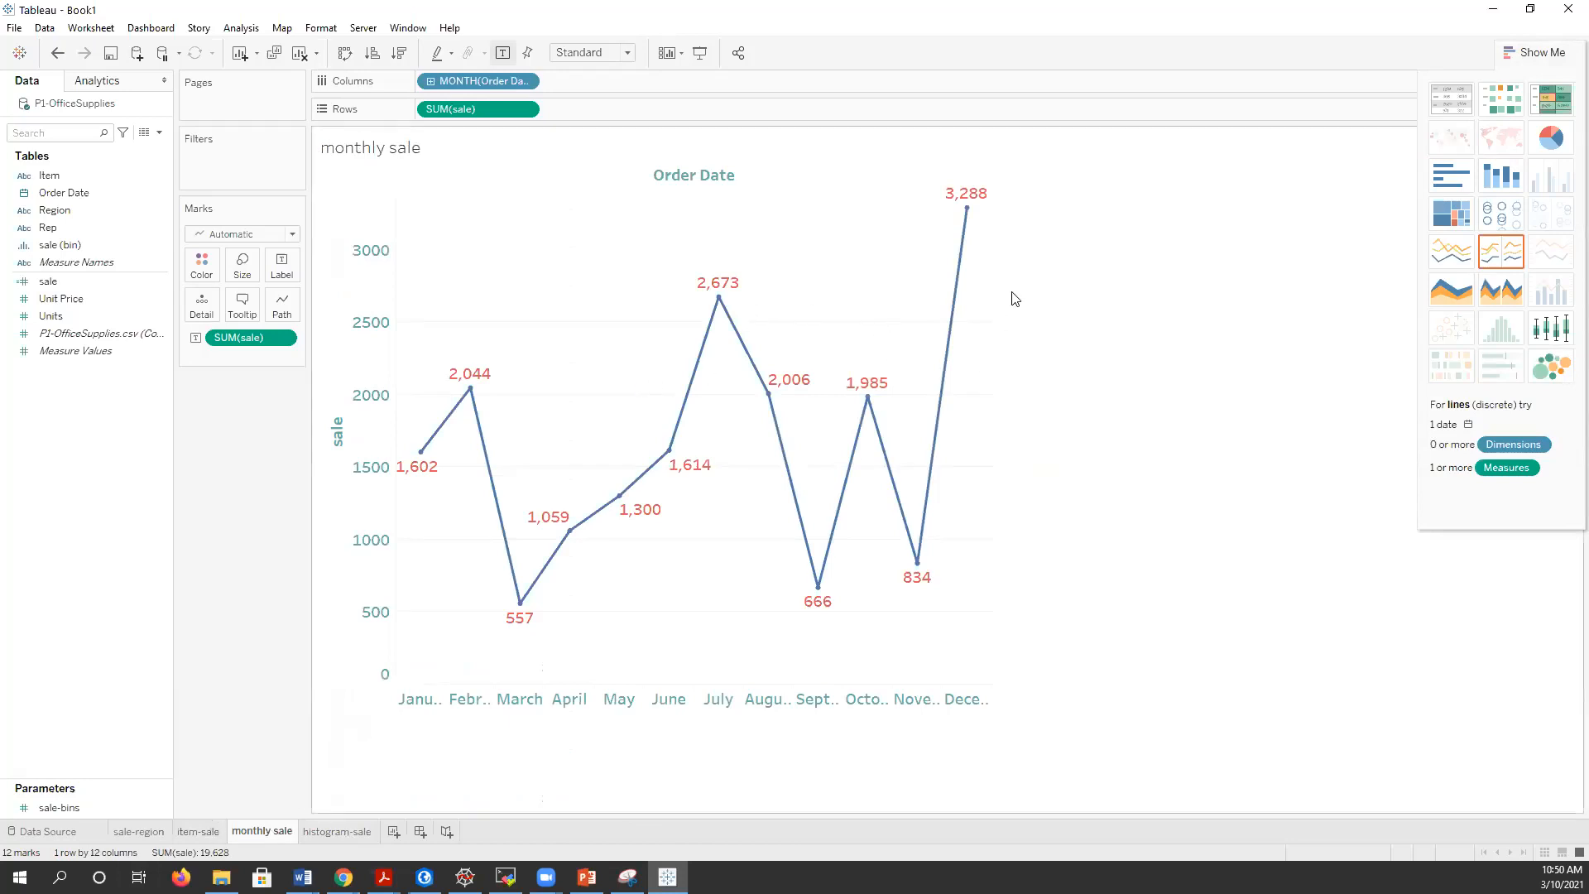
# - Return to the histogram-sale worksheet and hide the chart type suggestions
pyautogui.click(335, 832)
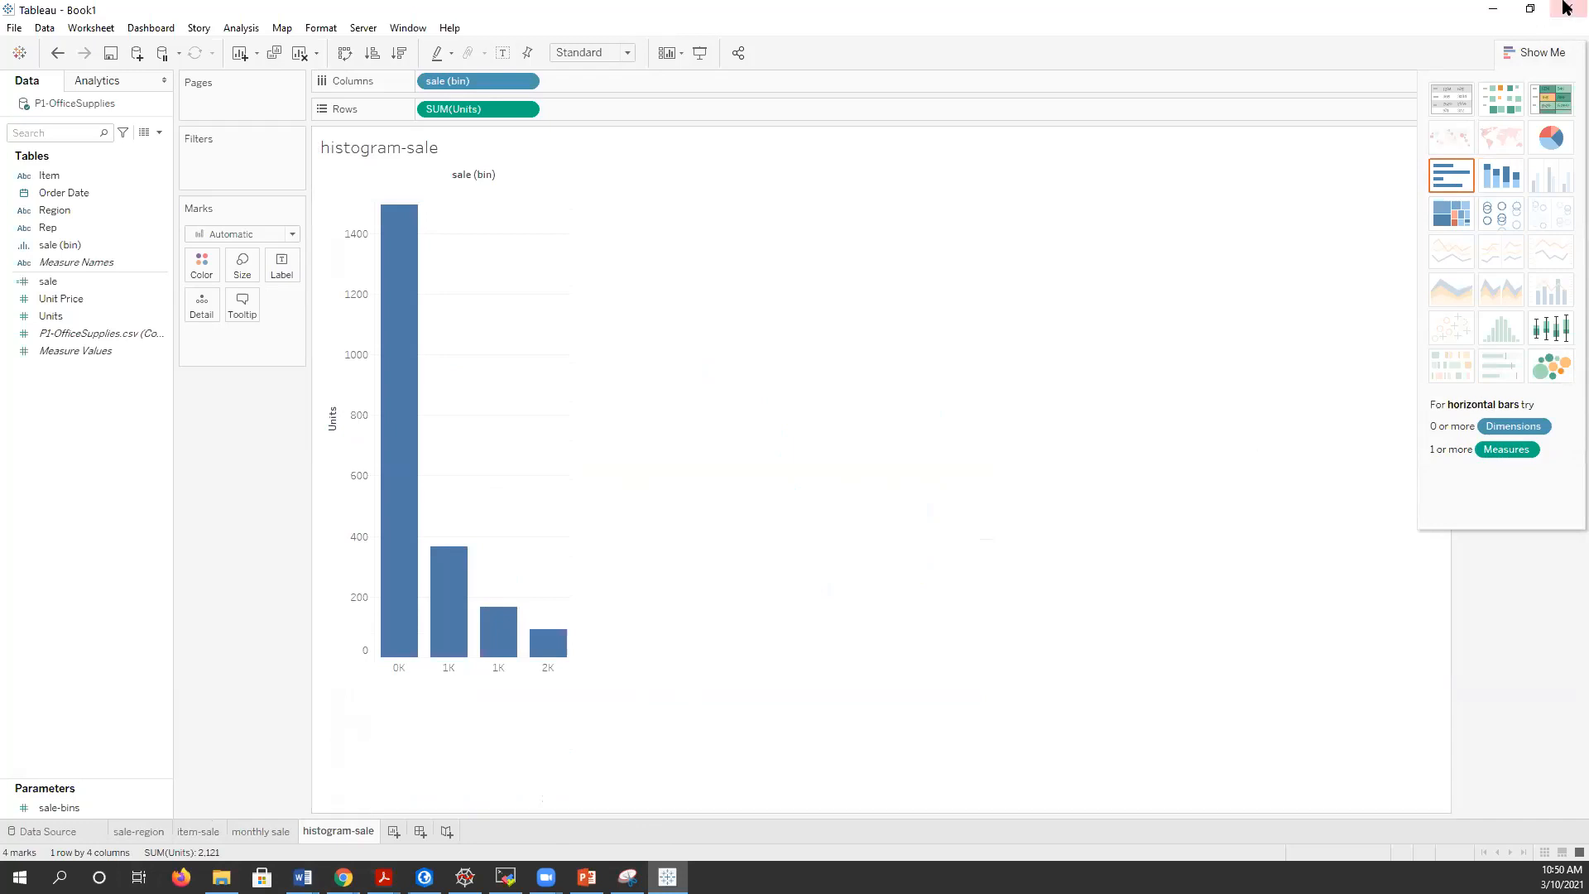
pyautogui.click(1523, 52)
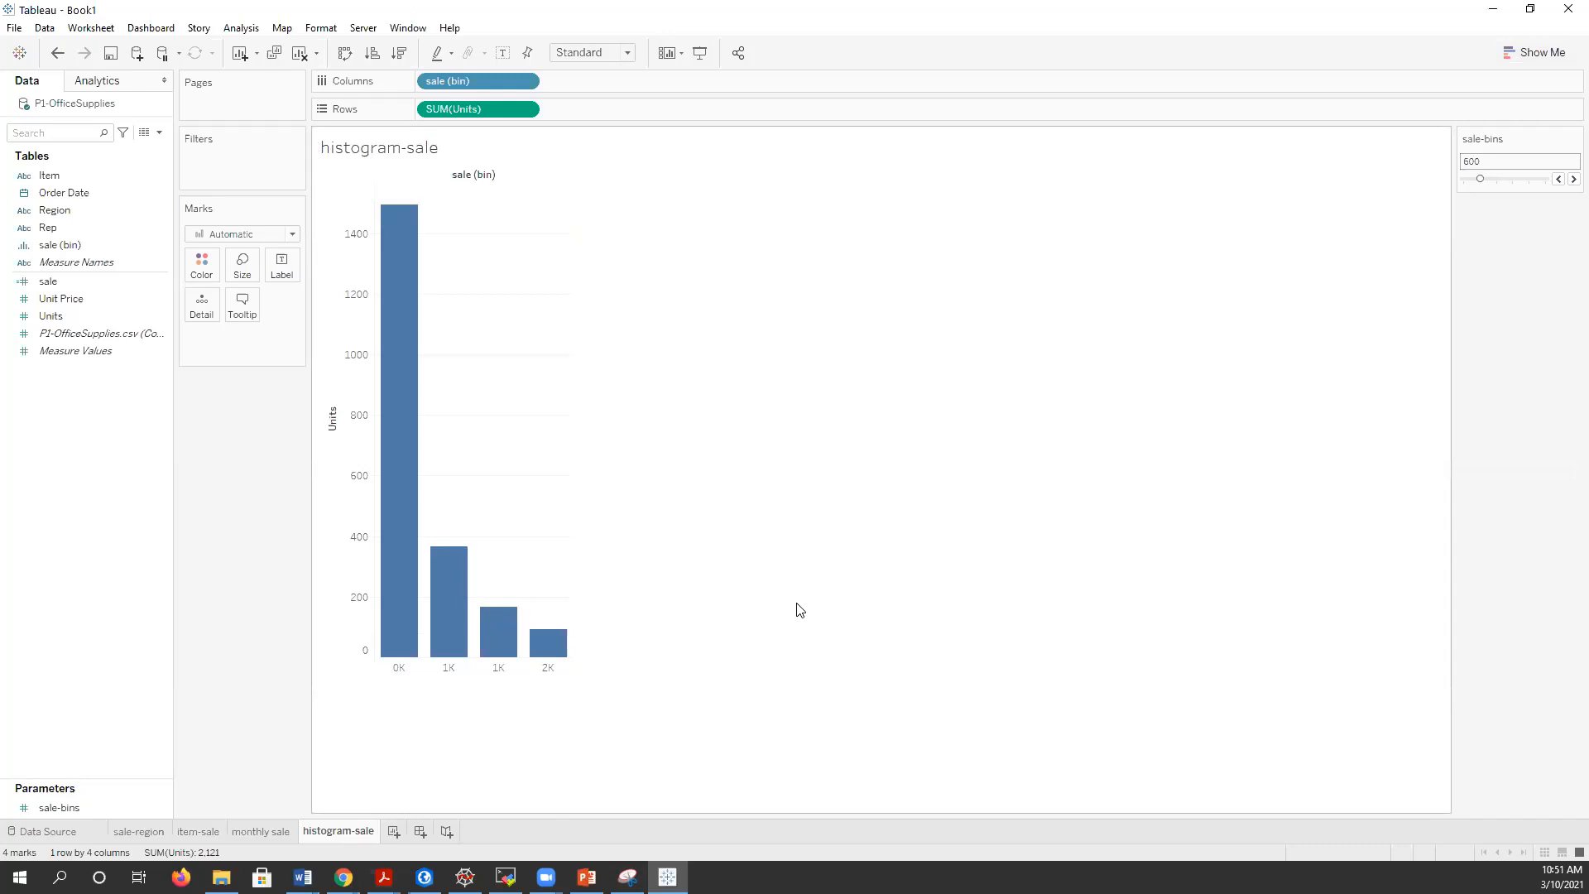
# - Create a new story with four story points holding the sale-region, item-sale, monthly sale and histogram-sale sheets in that order
pyautogui.click(446, 832)
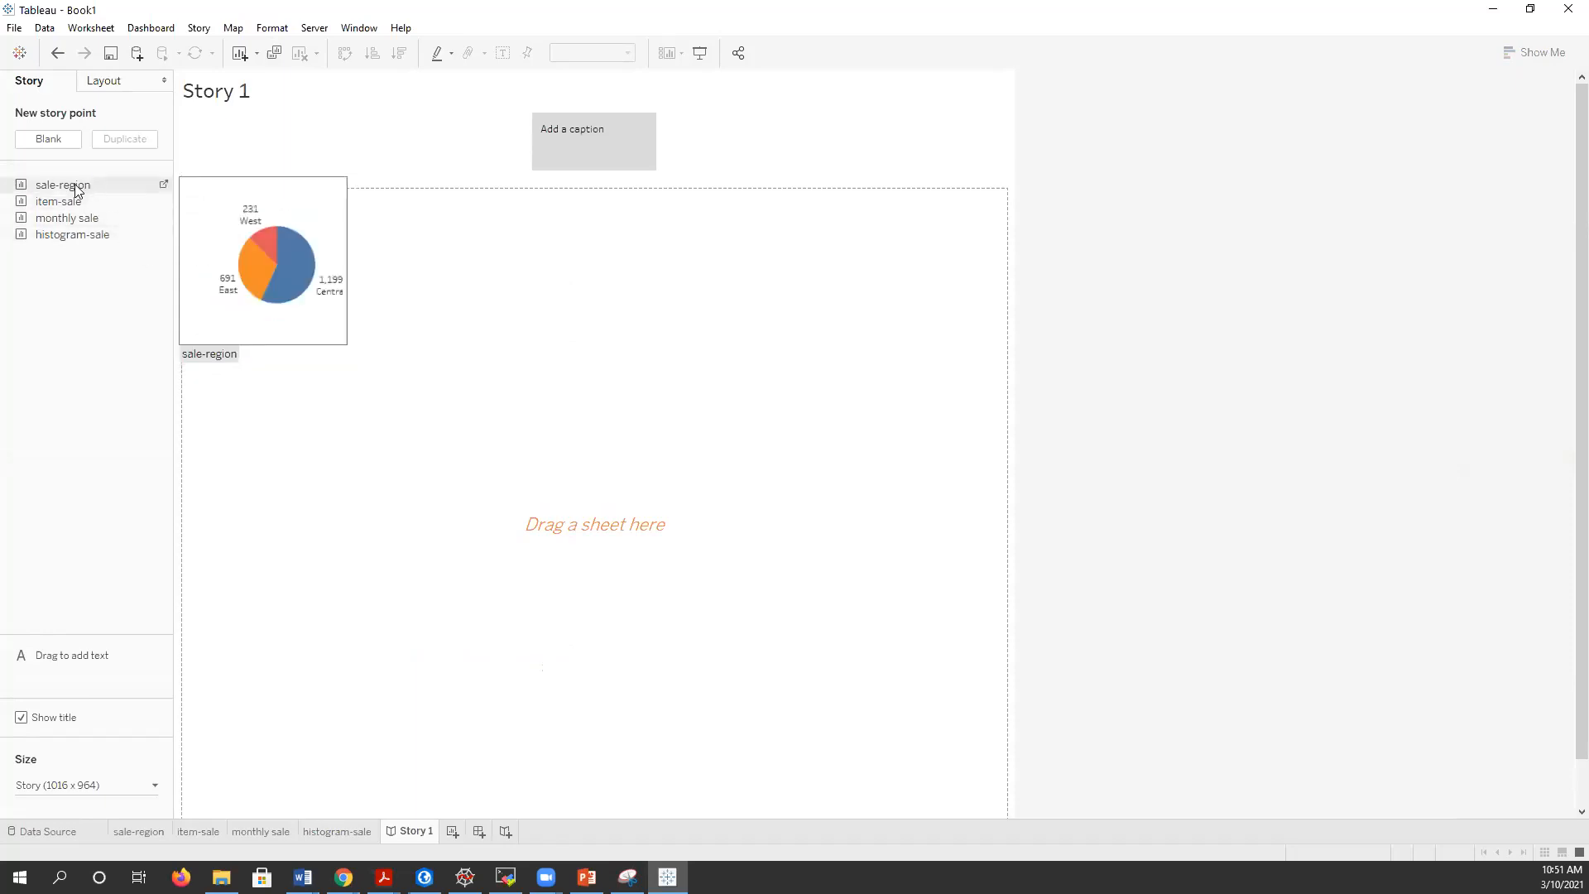
pyautogui.moveTo(73, 188); pyautogui.dragTo(539, 150)
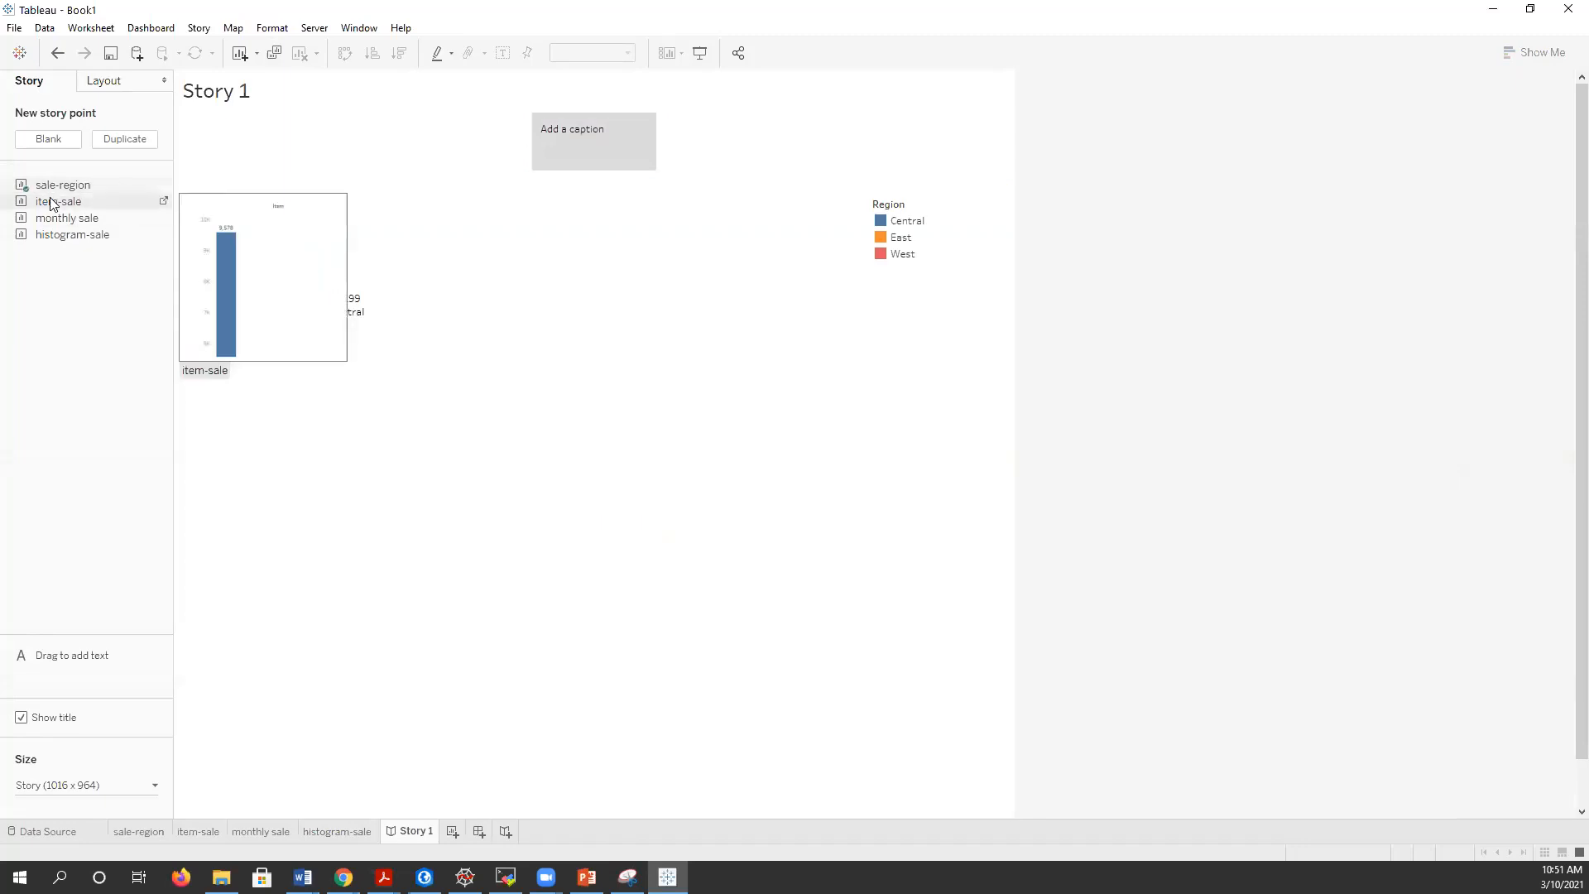
pyautogui.moveTo(668, 144); pyautogui.dragTo(668, 146)
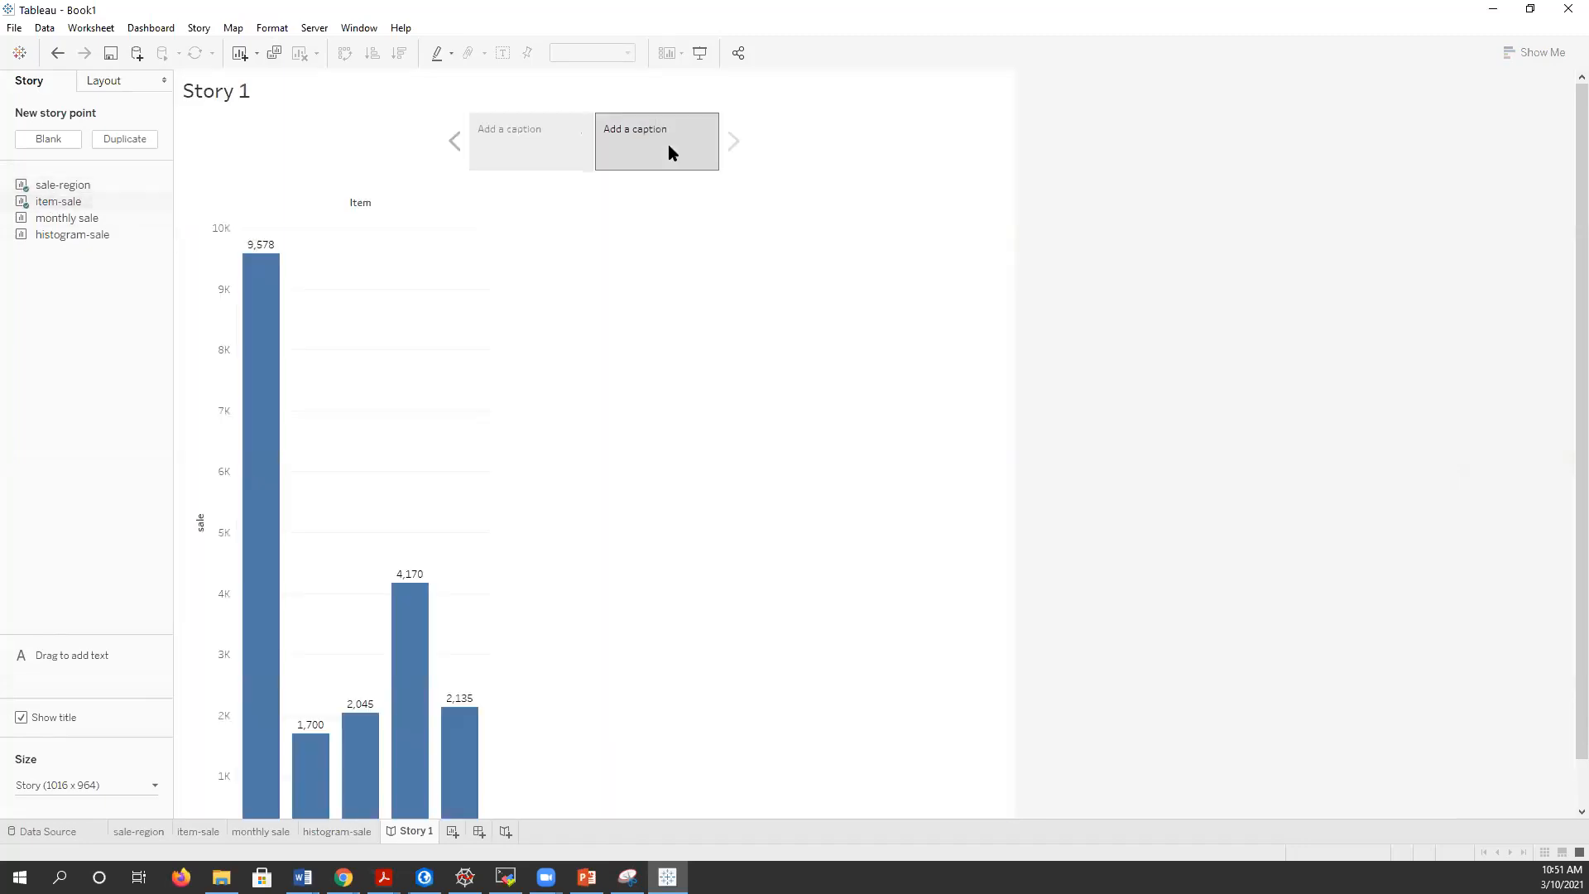
pyautogui.moveTo(94, 216); pyautogui.dragTo(557, 174)
pyautogui.moveTo(72, 234); pyautogui.dragTo(927, 161)
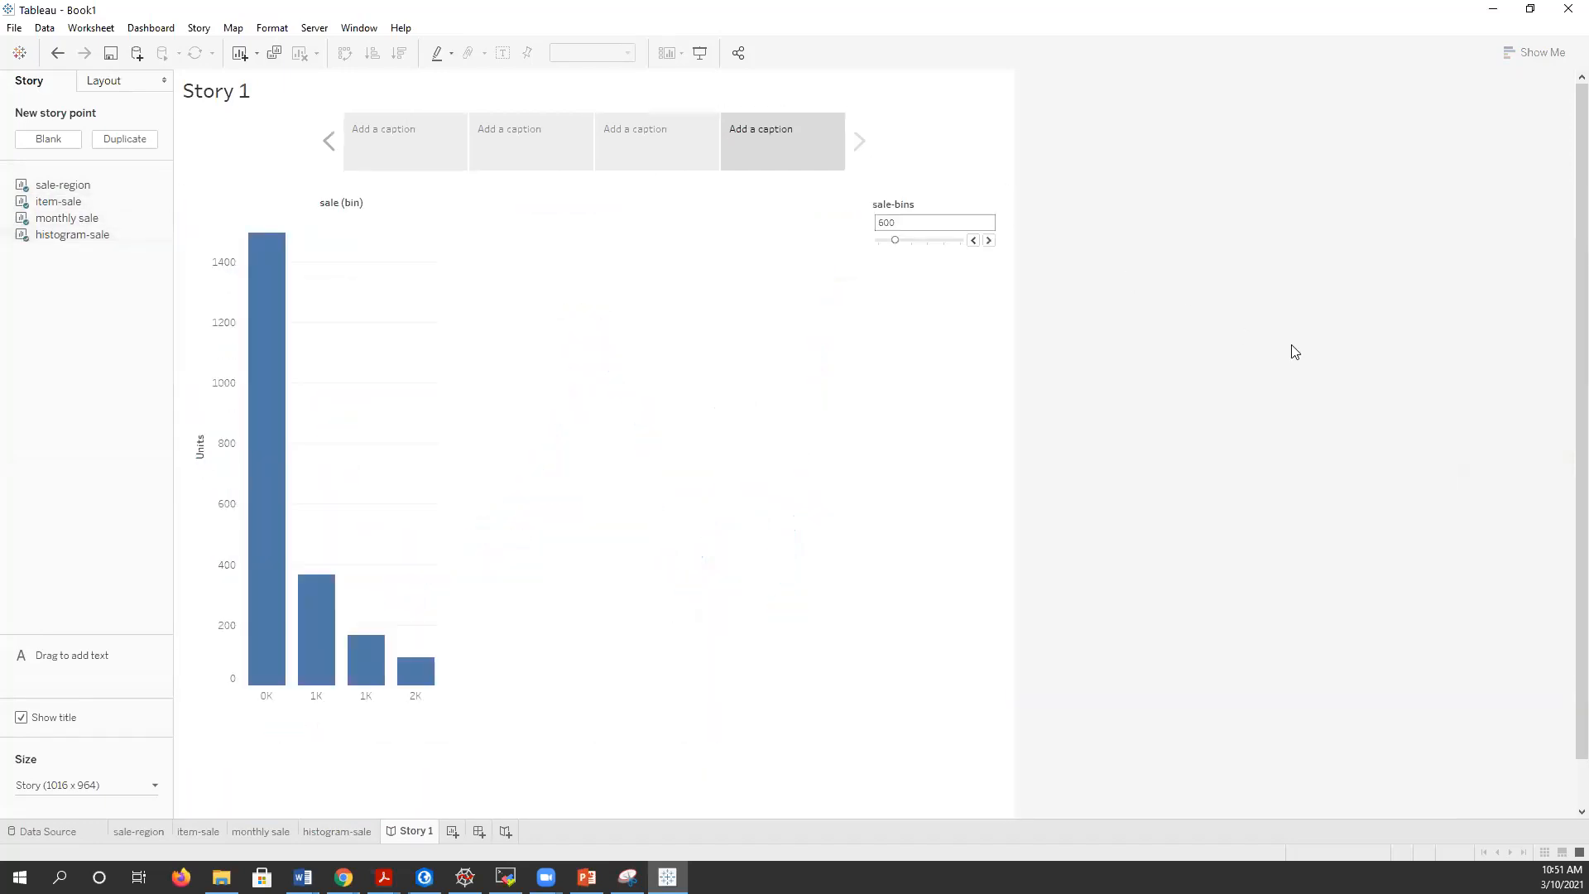
# - Caption the first story point "Pie Chart of Sale in Region"
pyautogui.moveTo(437, 157)
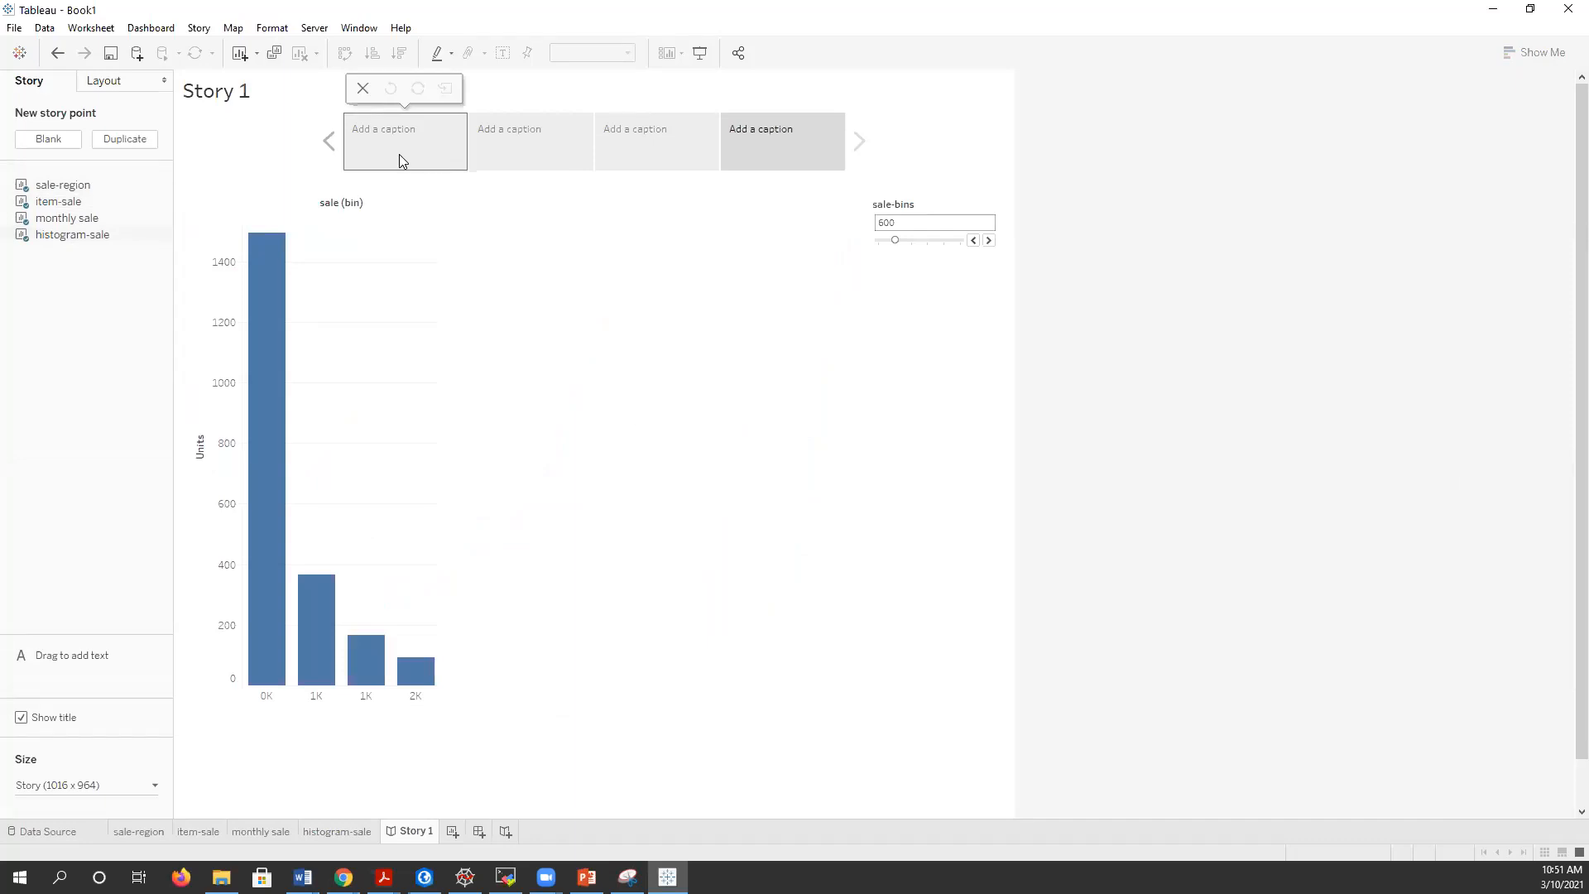
pyautogui.click(399, 154)
pyautogui.click(409, 131)
pyautogui.write('Pie')
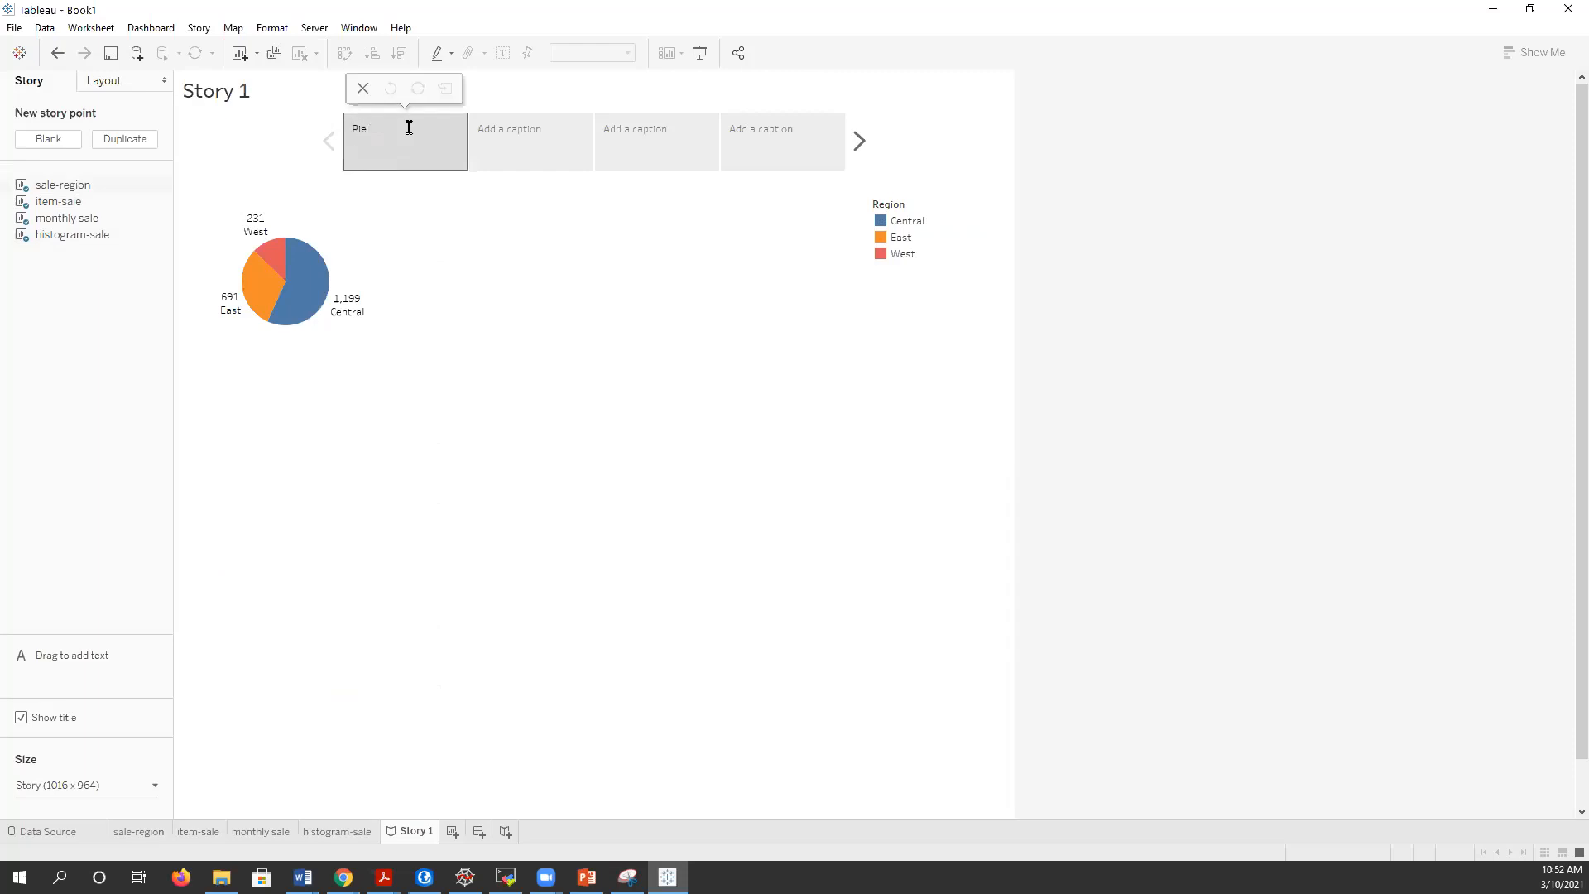
pyautogui.write(' Chart of Sale in Region')
# - Reduce the height of the item-sale worksheet's bar chart so it fits within its story point, and return to the story
pyautogui.click(513, 127)
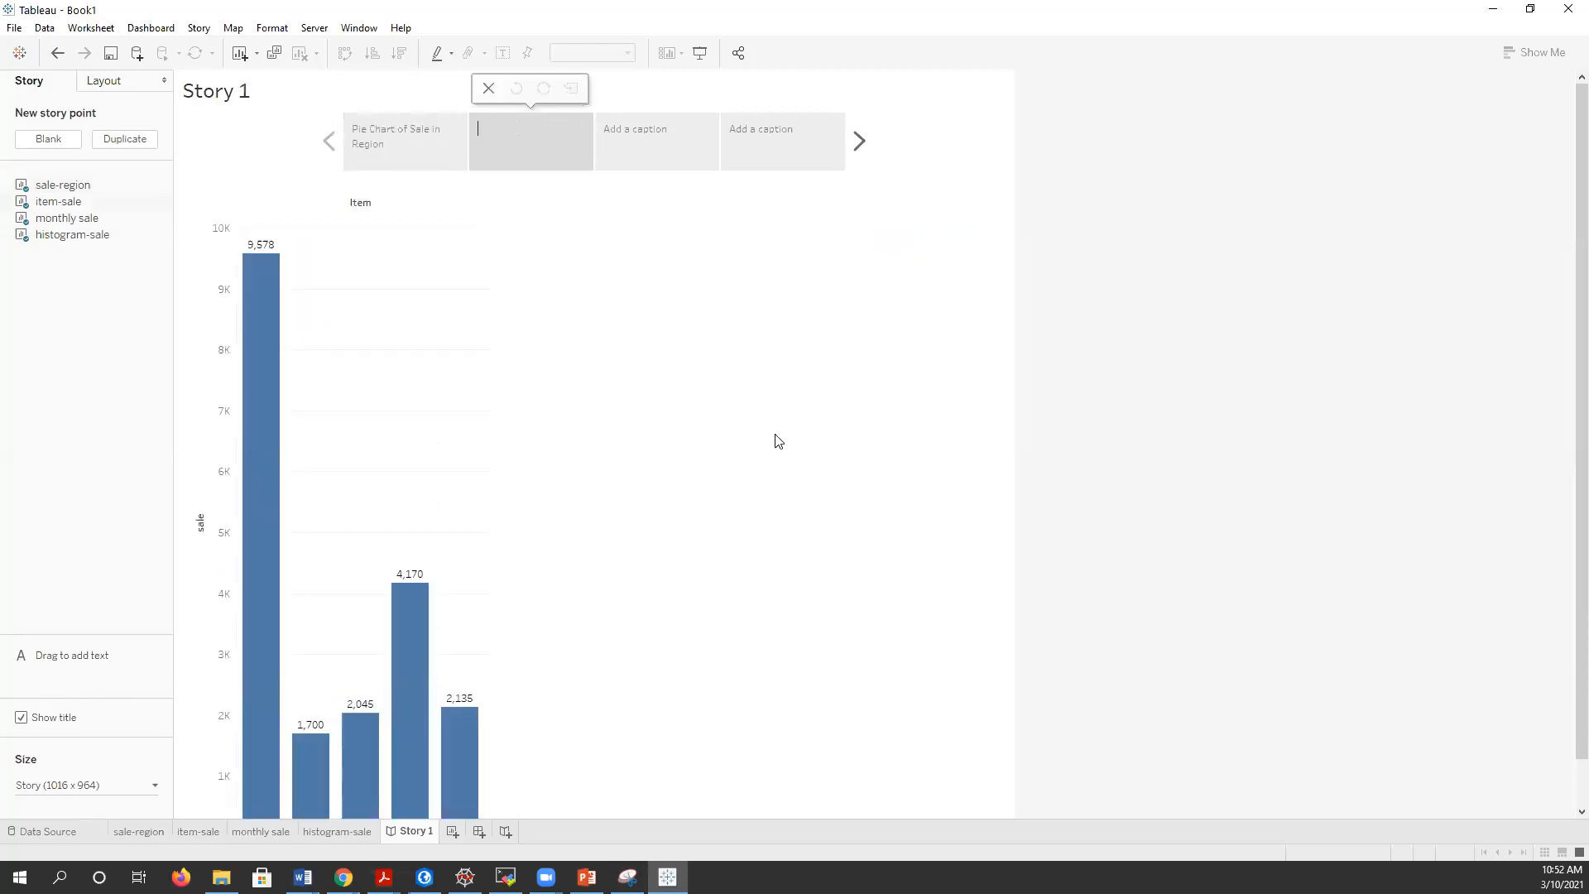
pyautogui.scroll(-2, 589, 617)
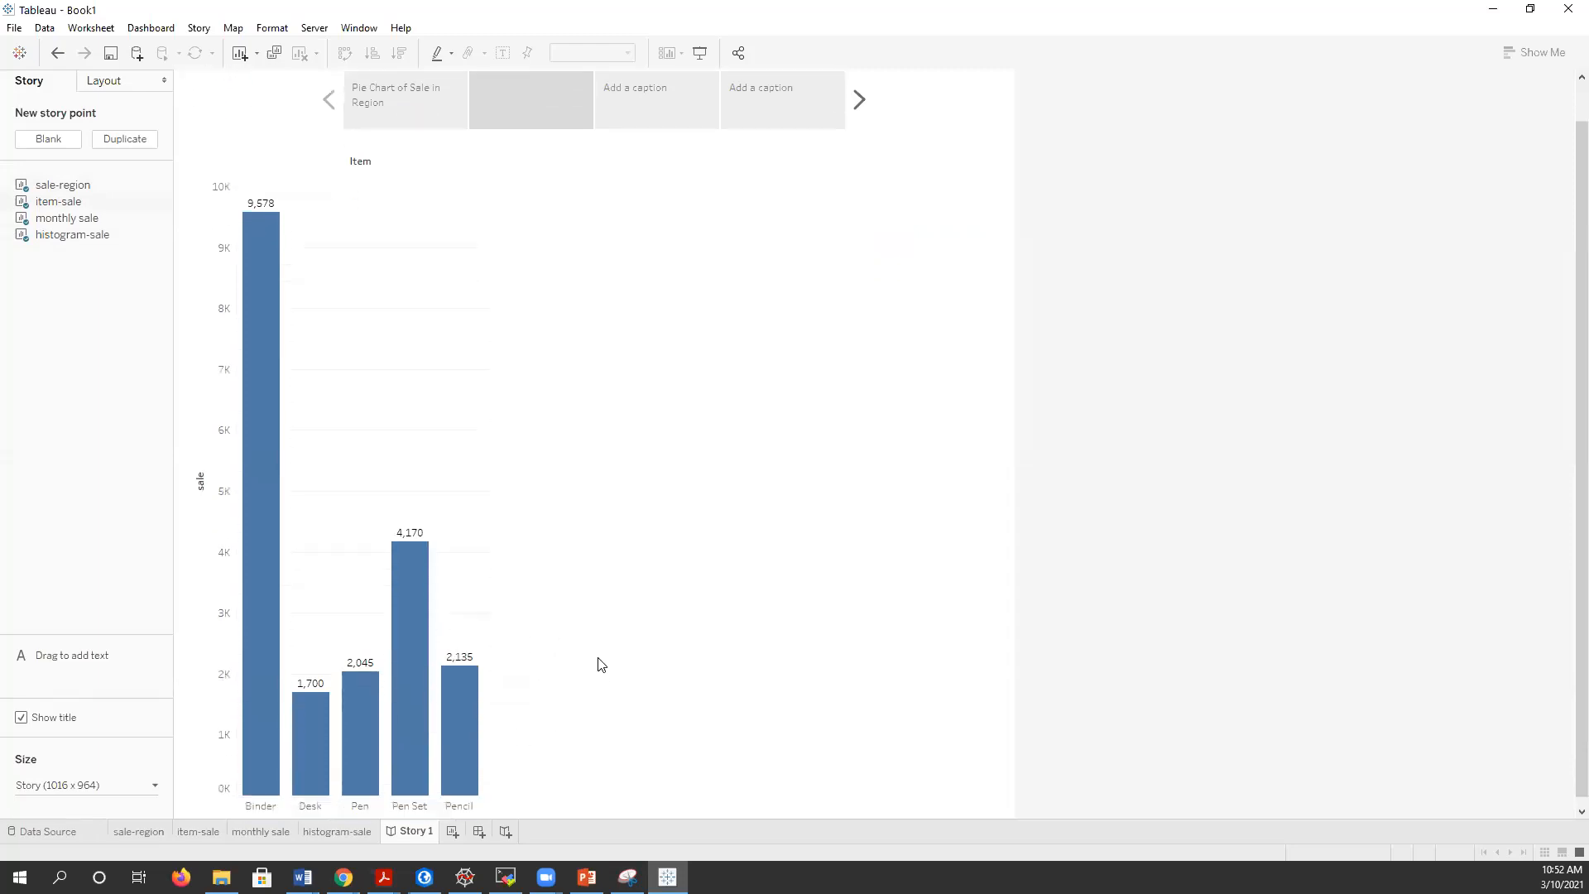
pyautogui.click(159, 831)
pyautogui.click(193, 831)
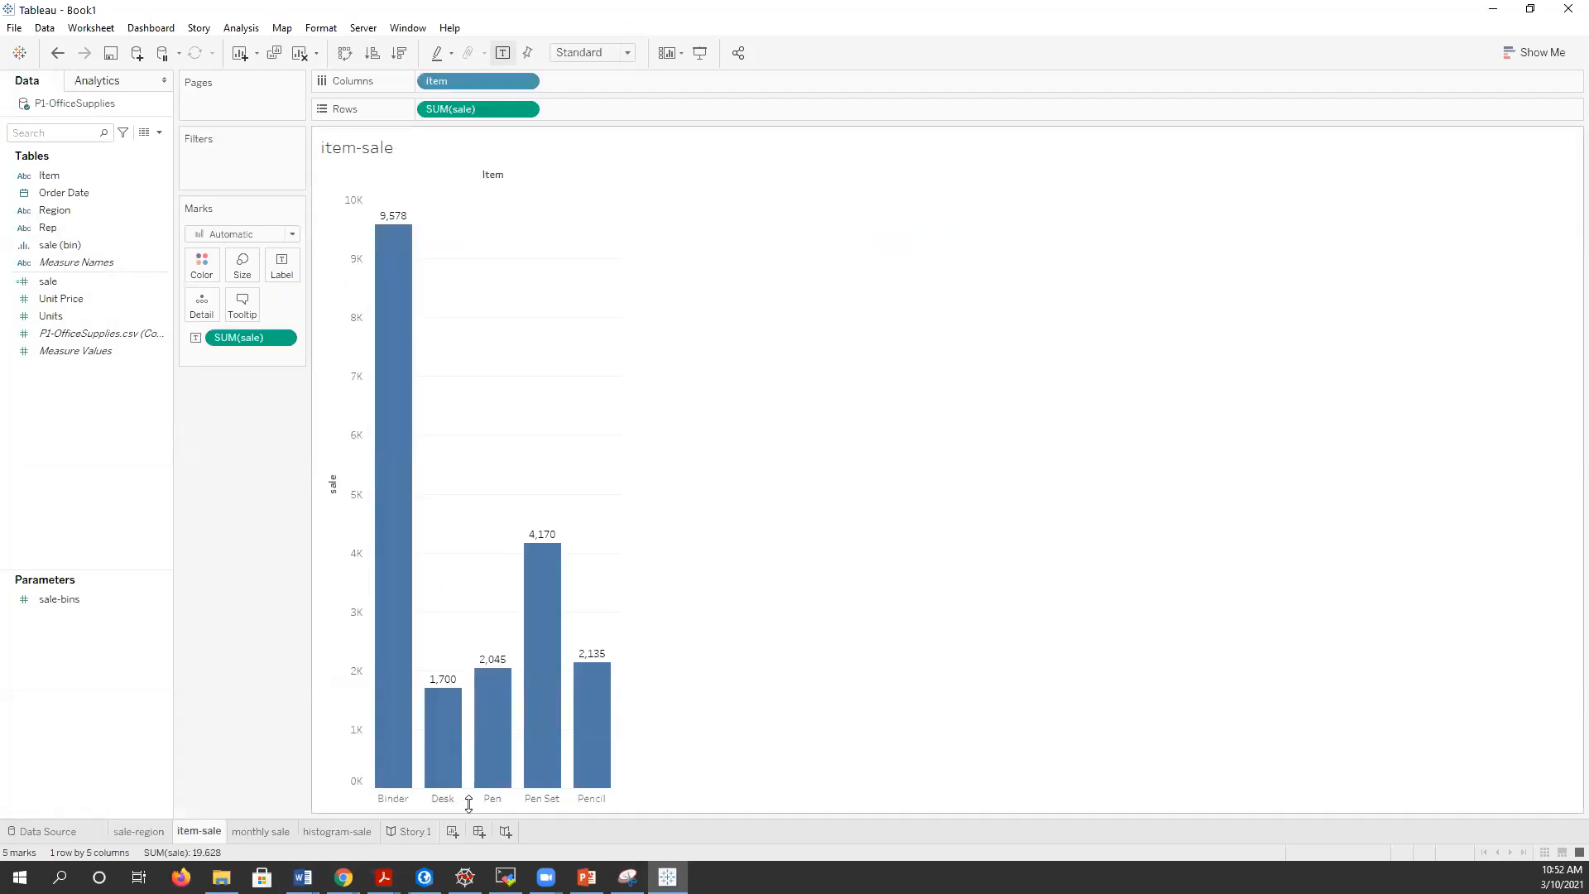
pyautogui.moveTo(469, 804); pyautogui.dragTo(469, 662)
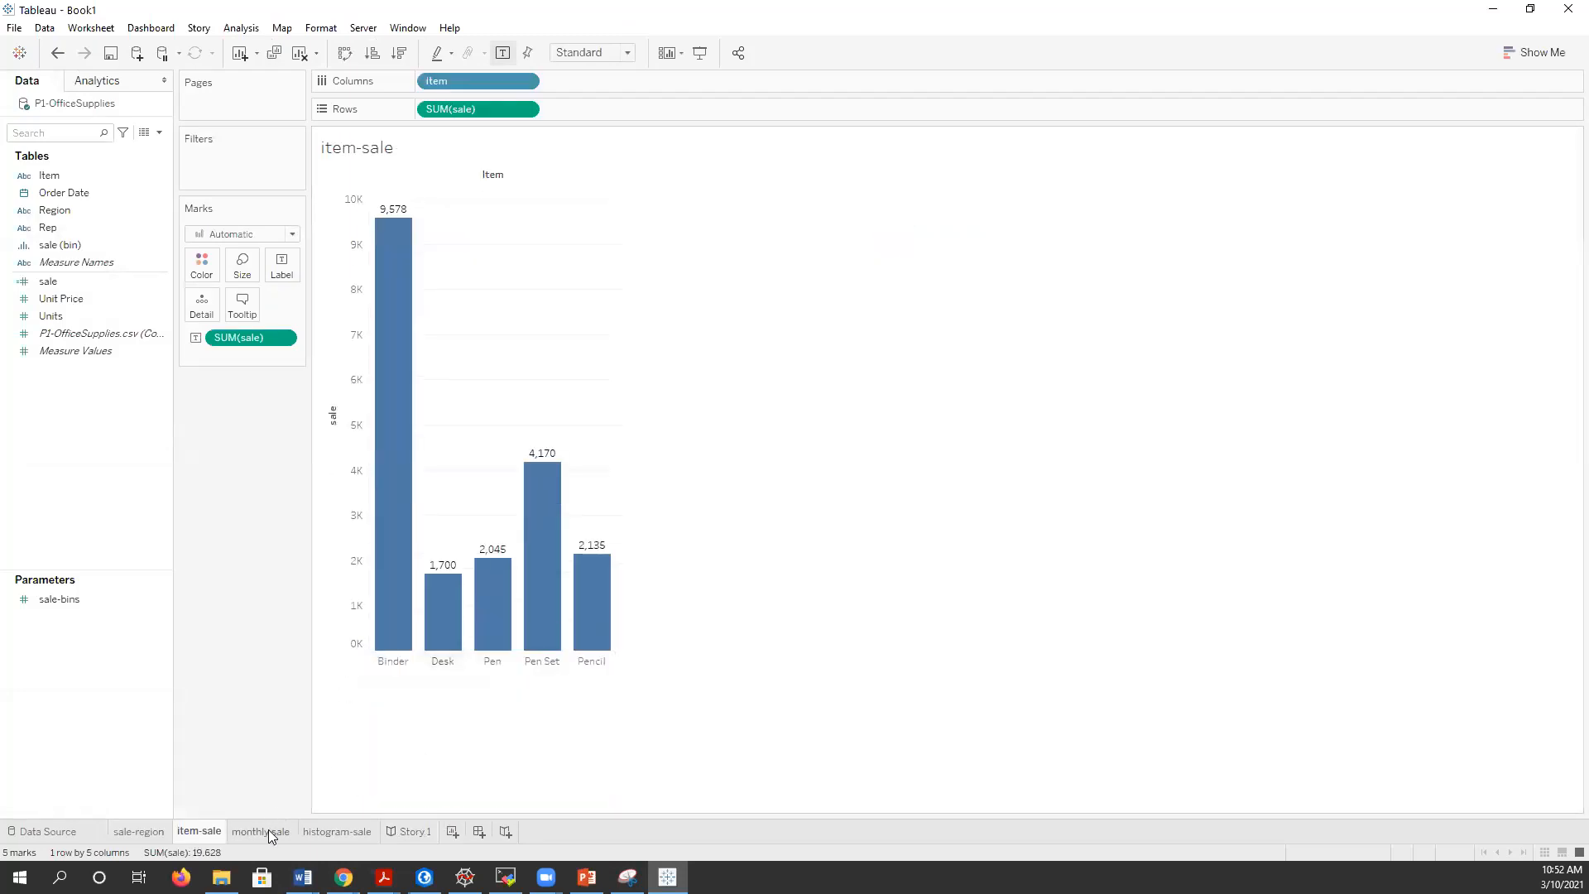
pyautogui.click(432, 832)
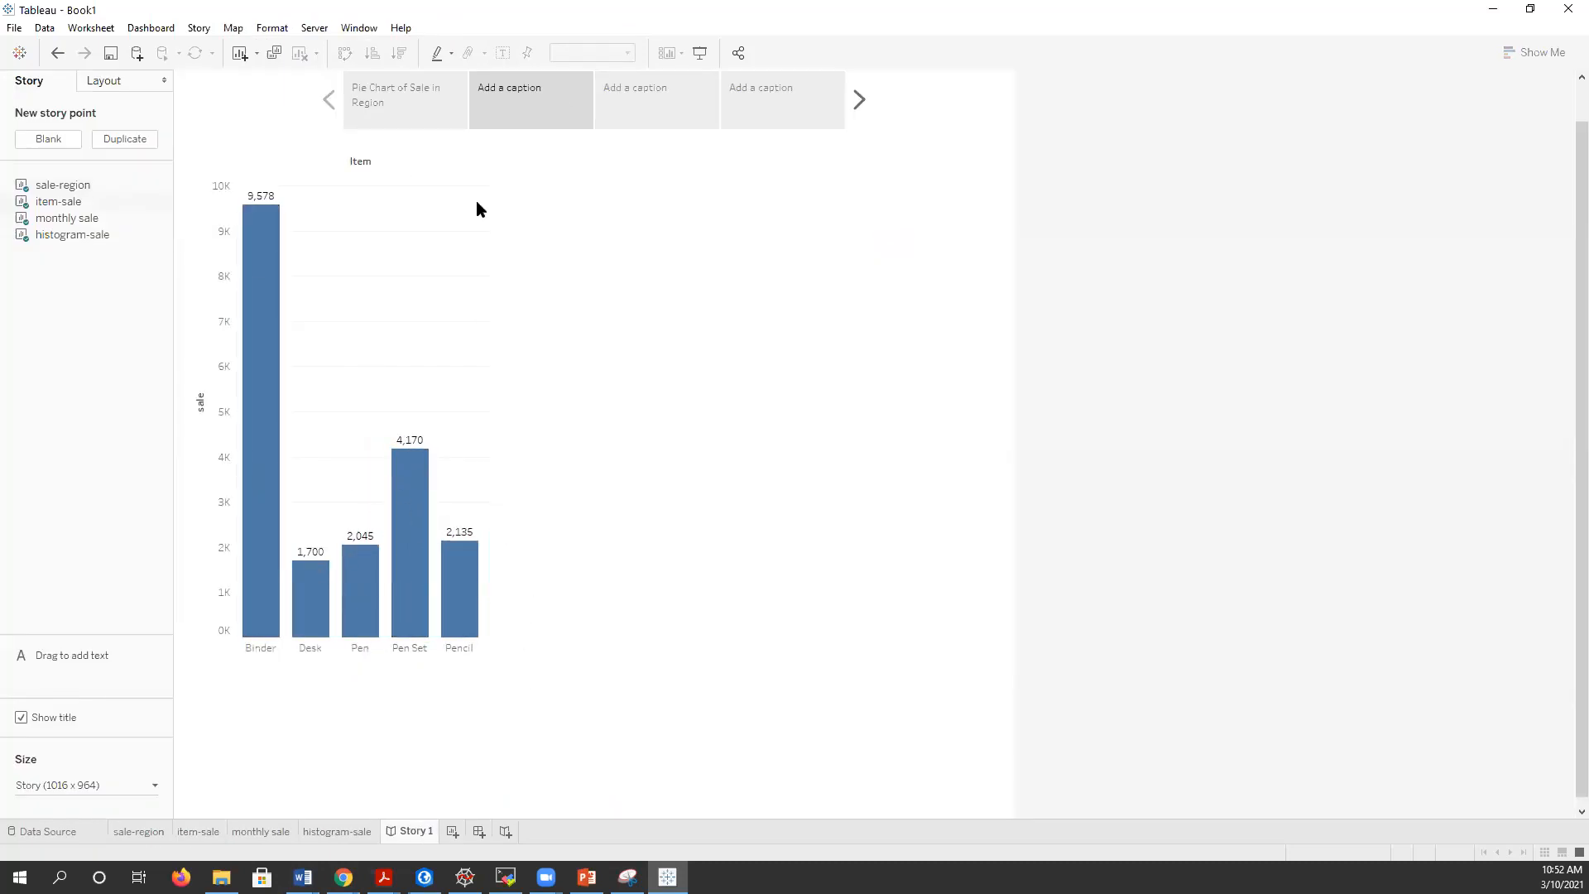
# - Caption the second, third and fourth story points "item sales", "monthly sale" and "sale histogram"
pyautogui.click(543, 96)
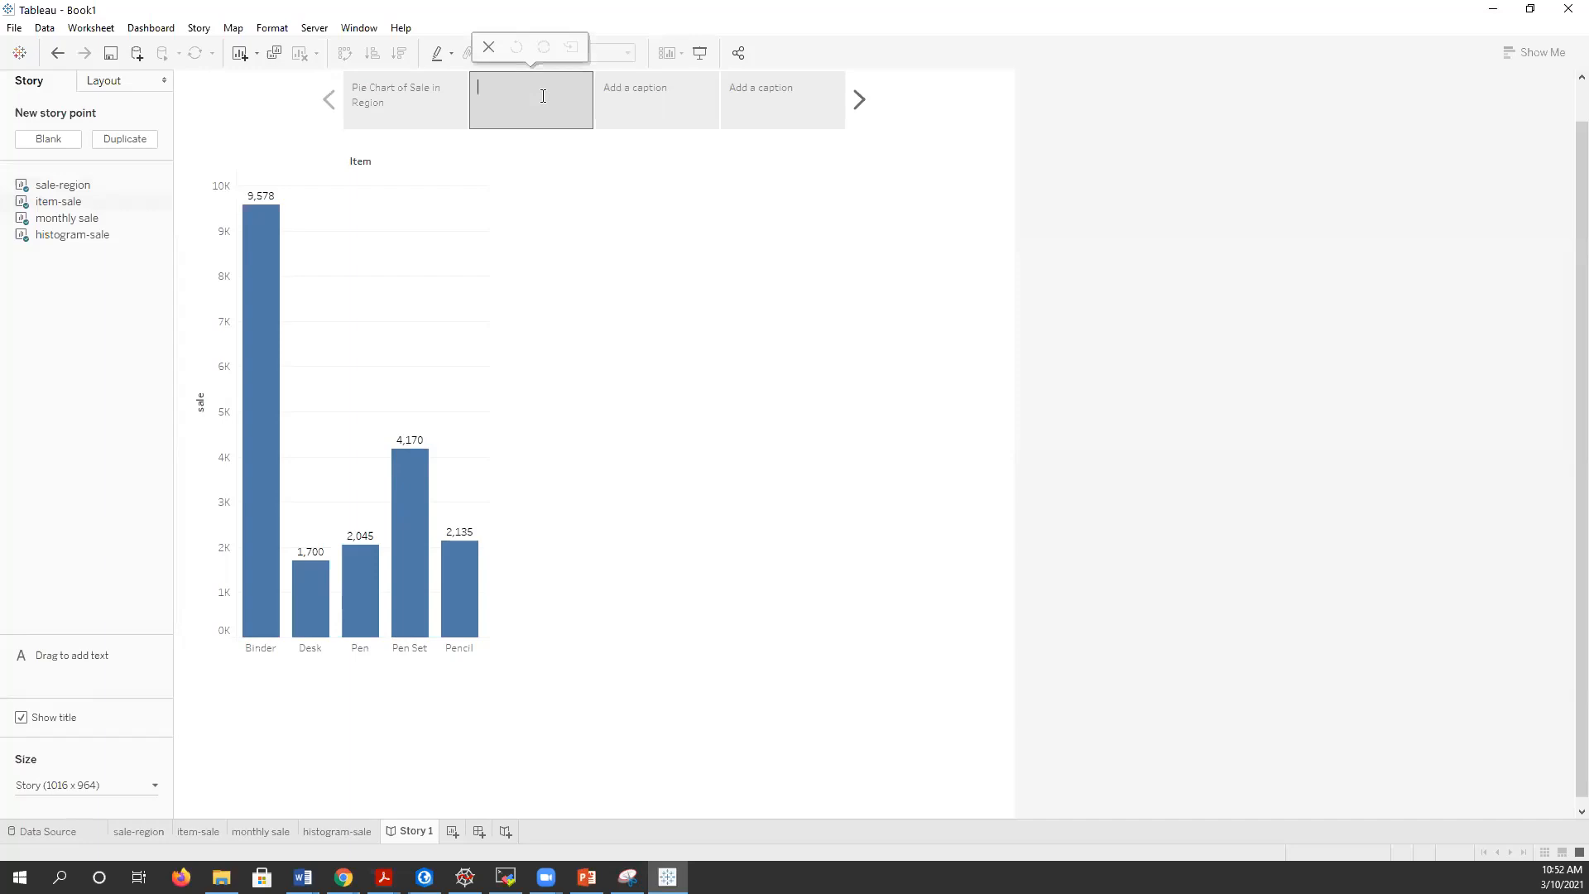
pyautogui.write('item sales')
pyautogui.click(623, 95)
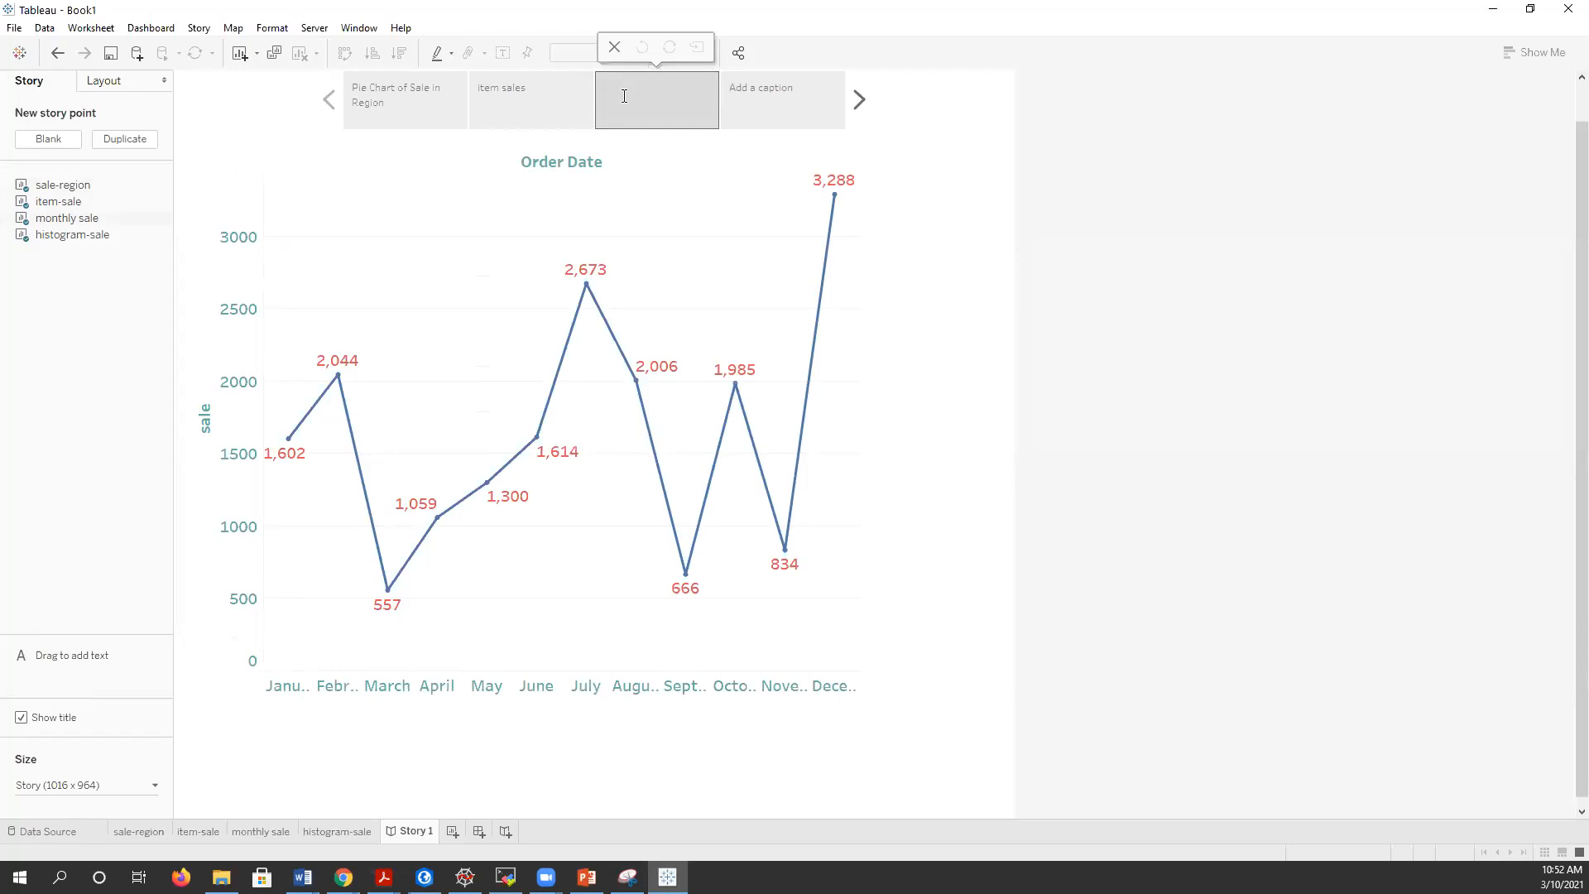
pyautogui.write('monthly sale')
pyautogui.click(761, 96)
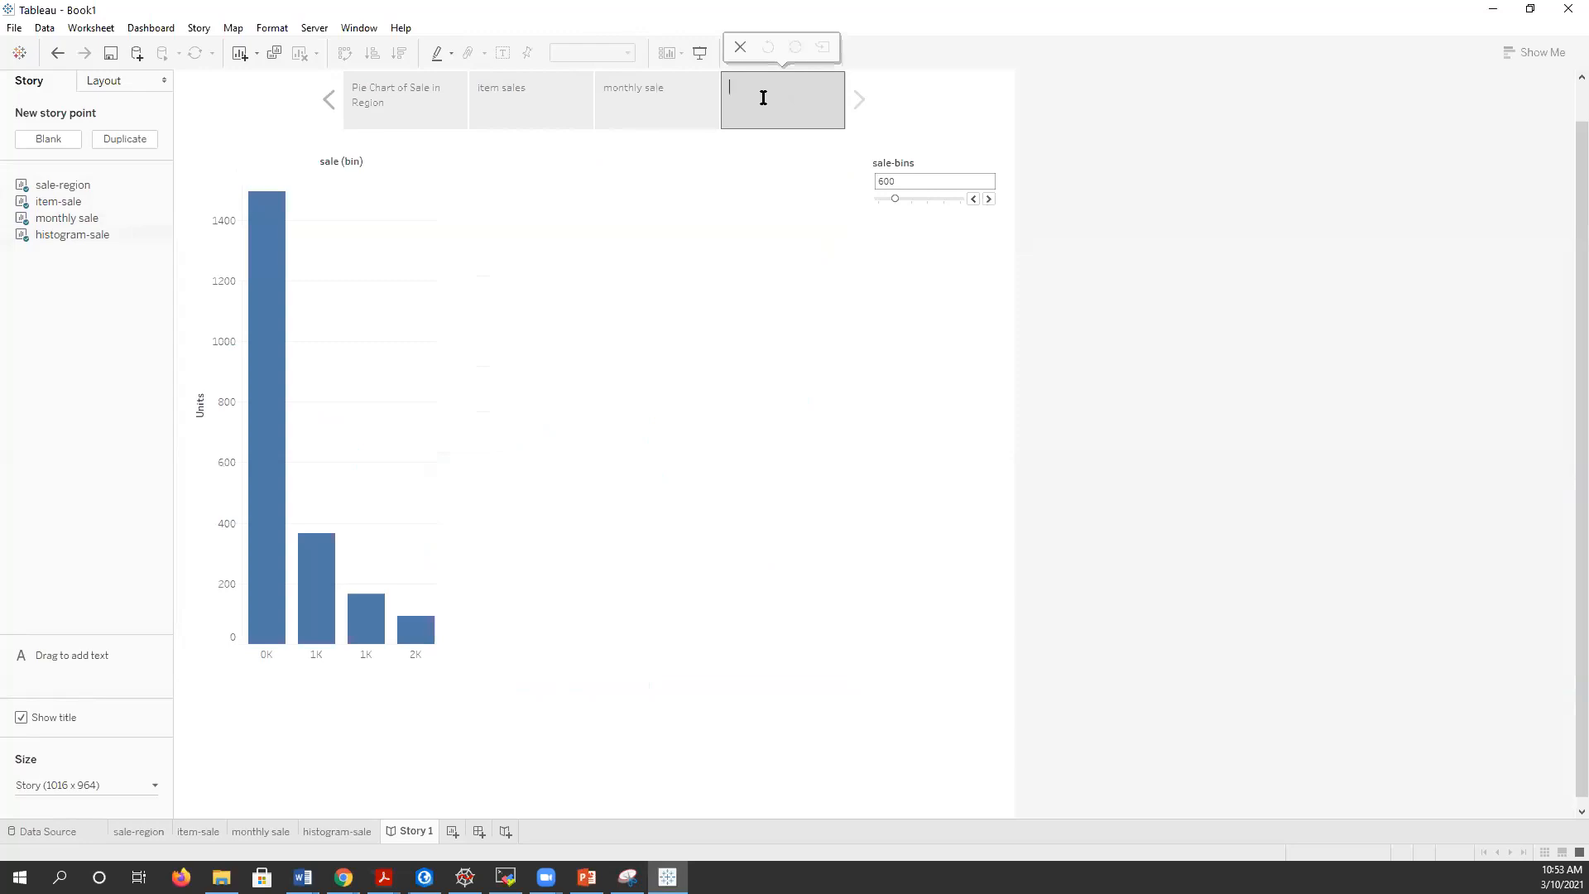
pyautogui.write('sale histogram')
pyautogui.click(1060, 381)
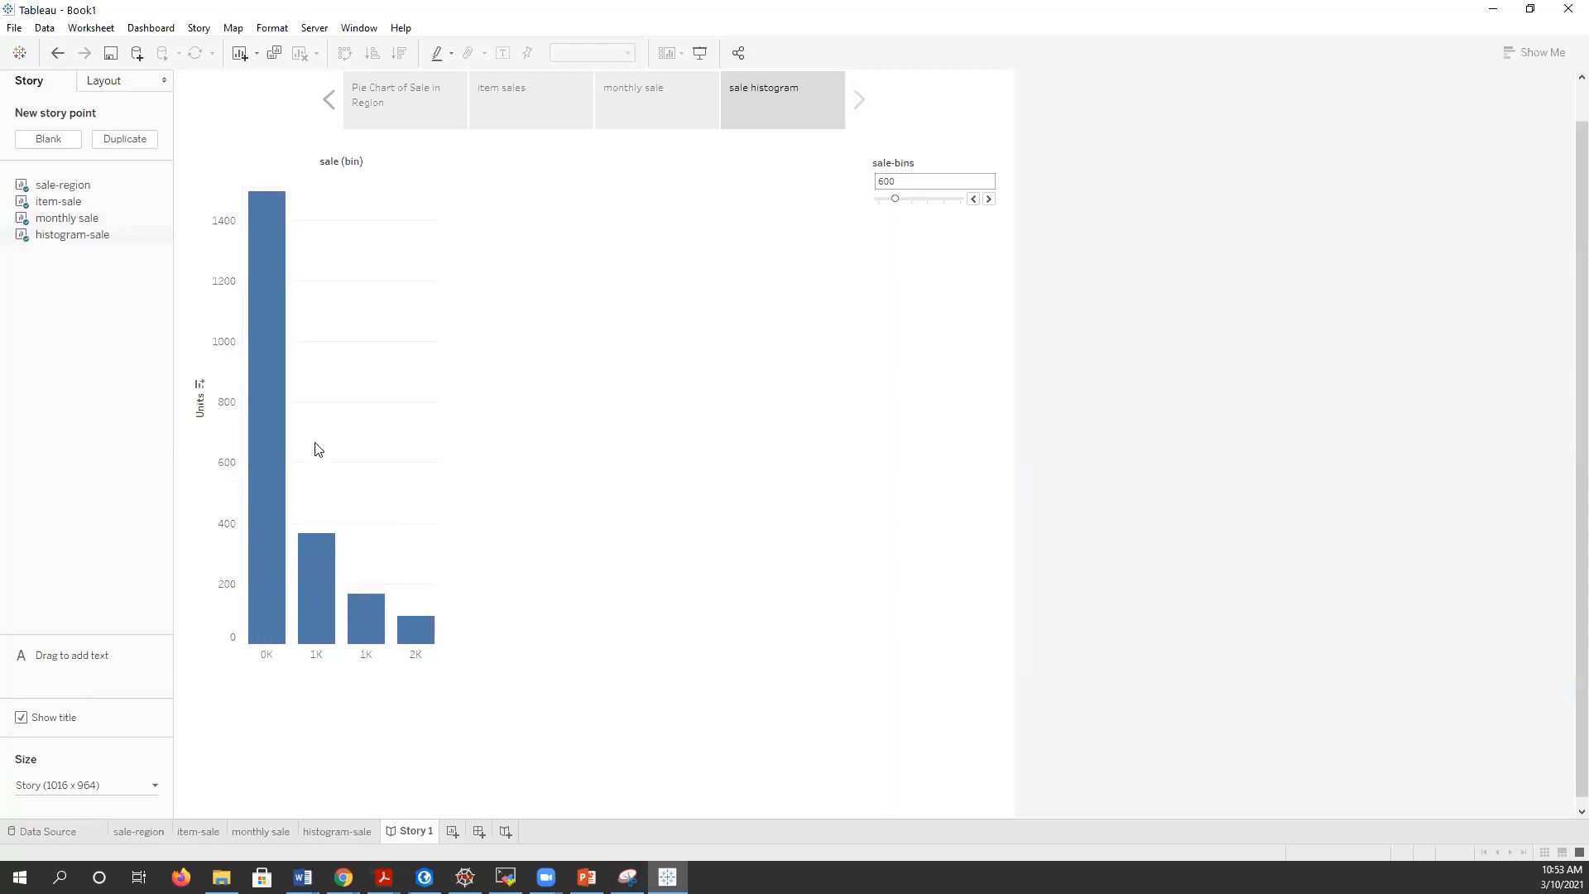
# - Examine the units per sale bin in the story's histogram and the low and high months in the monthly sale chart
pyautogui.moveTo(259, 454)
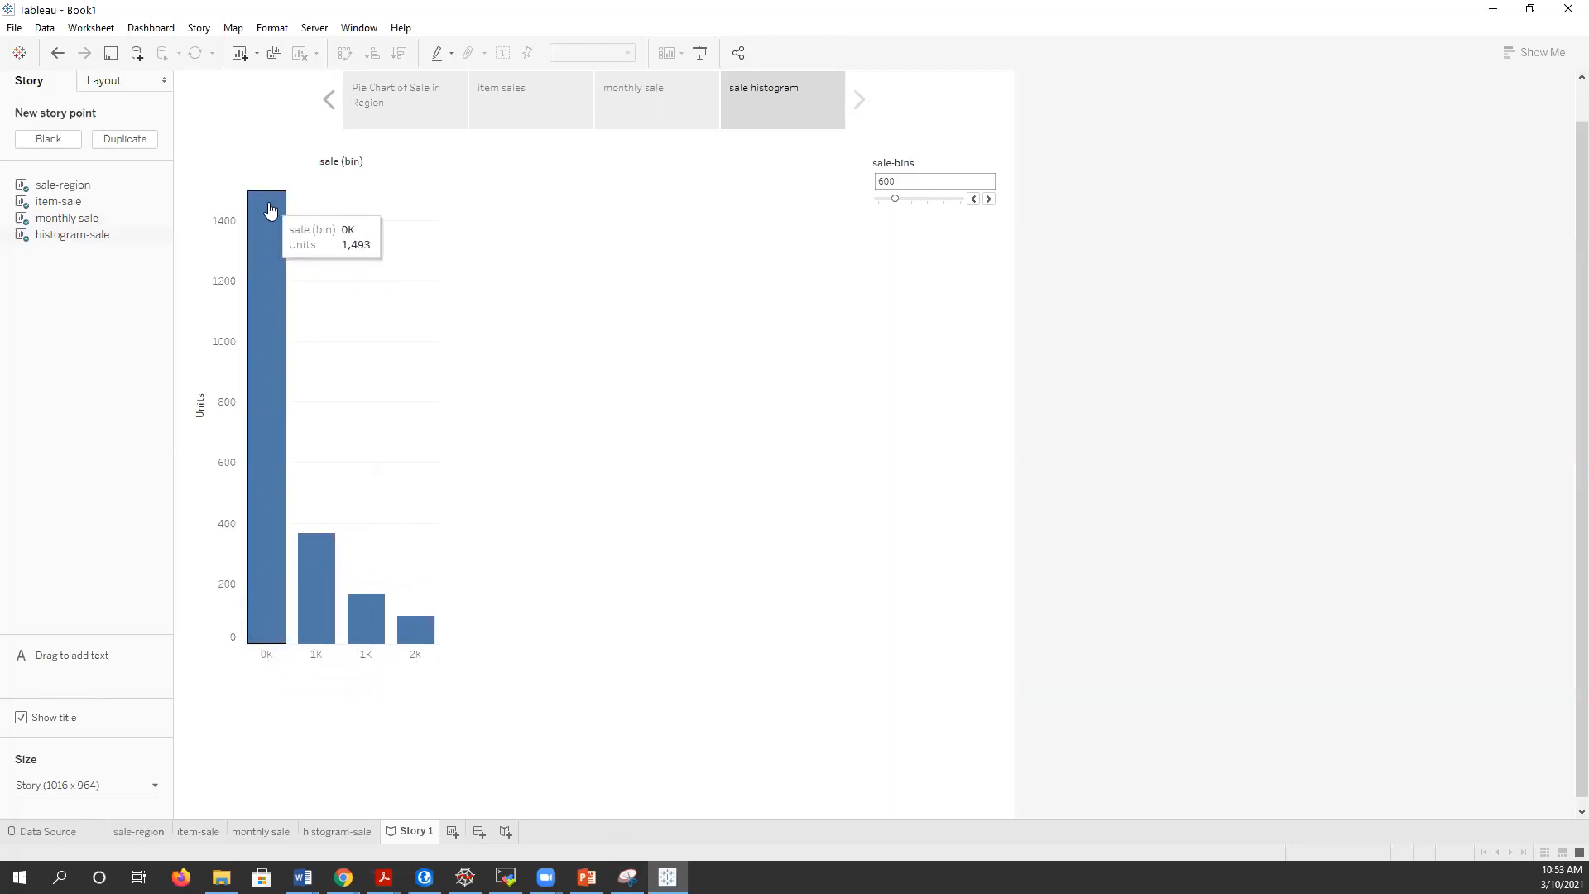
pyautogui.moveTo(369, 625)
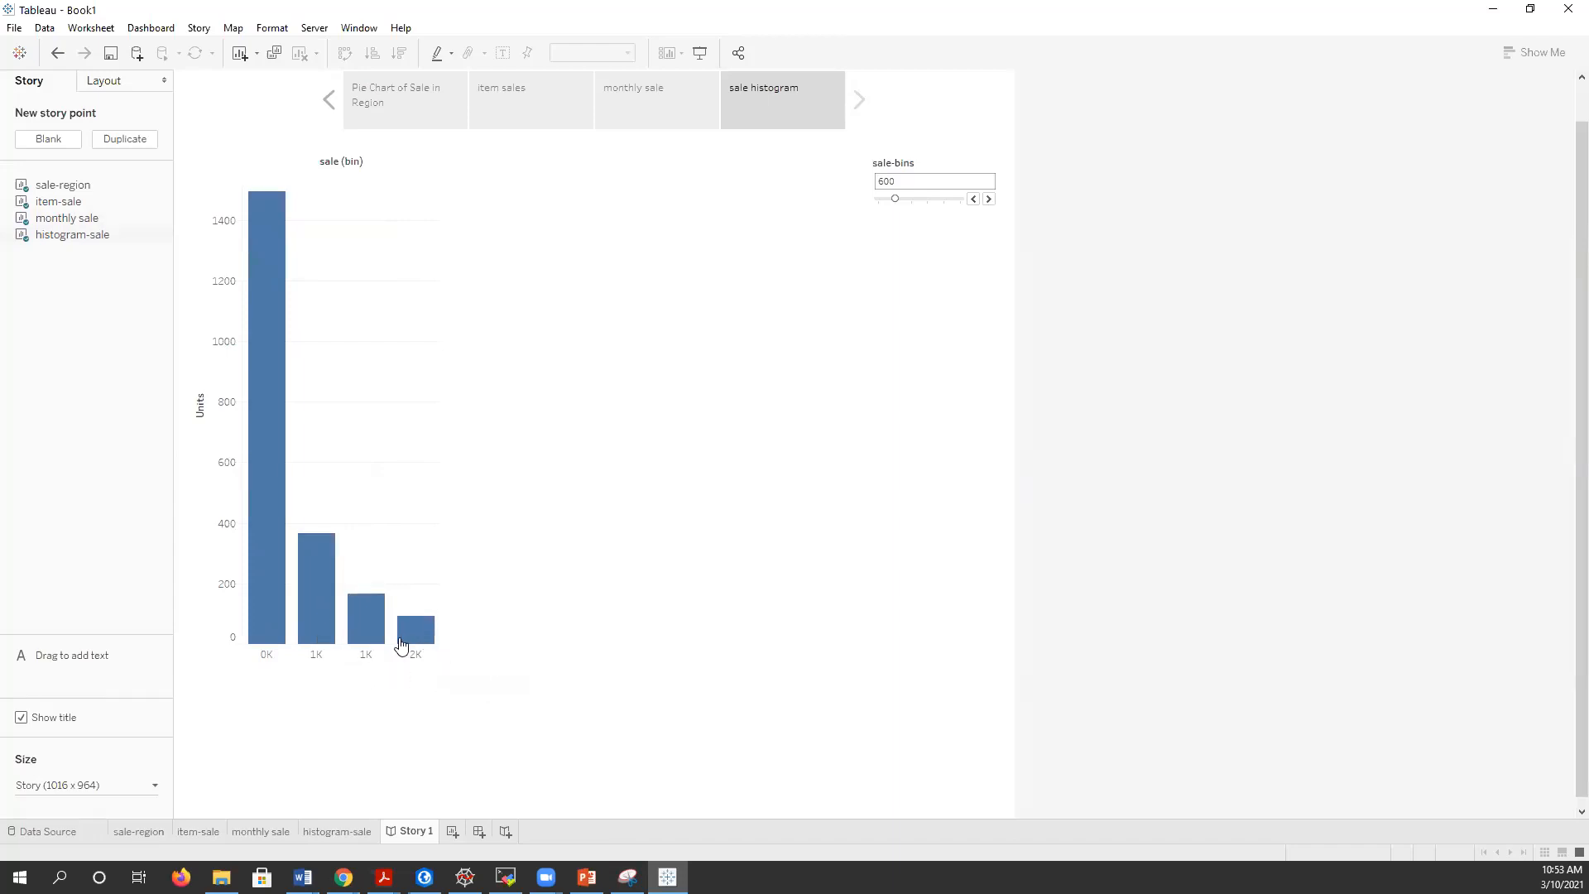
pyautogui.moveTo(237, 530)
pyautogui.click(353, 830)
pyautogui.click(275, 829)
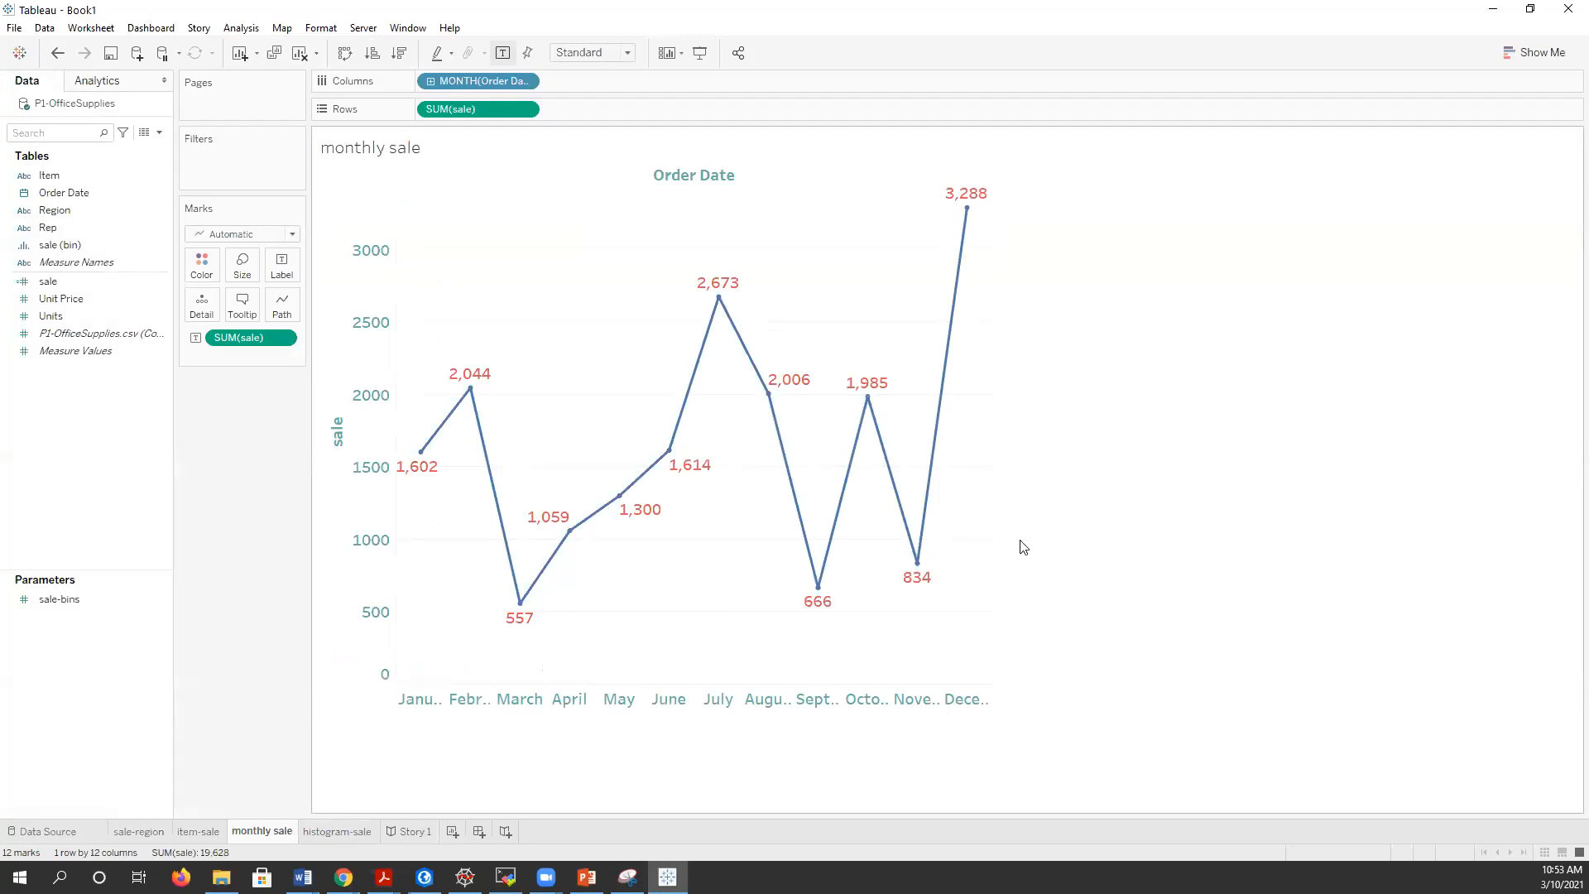
pyautogui.moveTo(922, 563)
pyautogui.moveTo(931, 495)
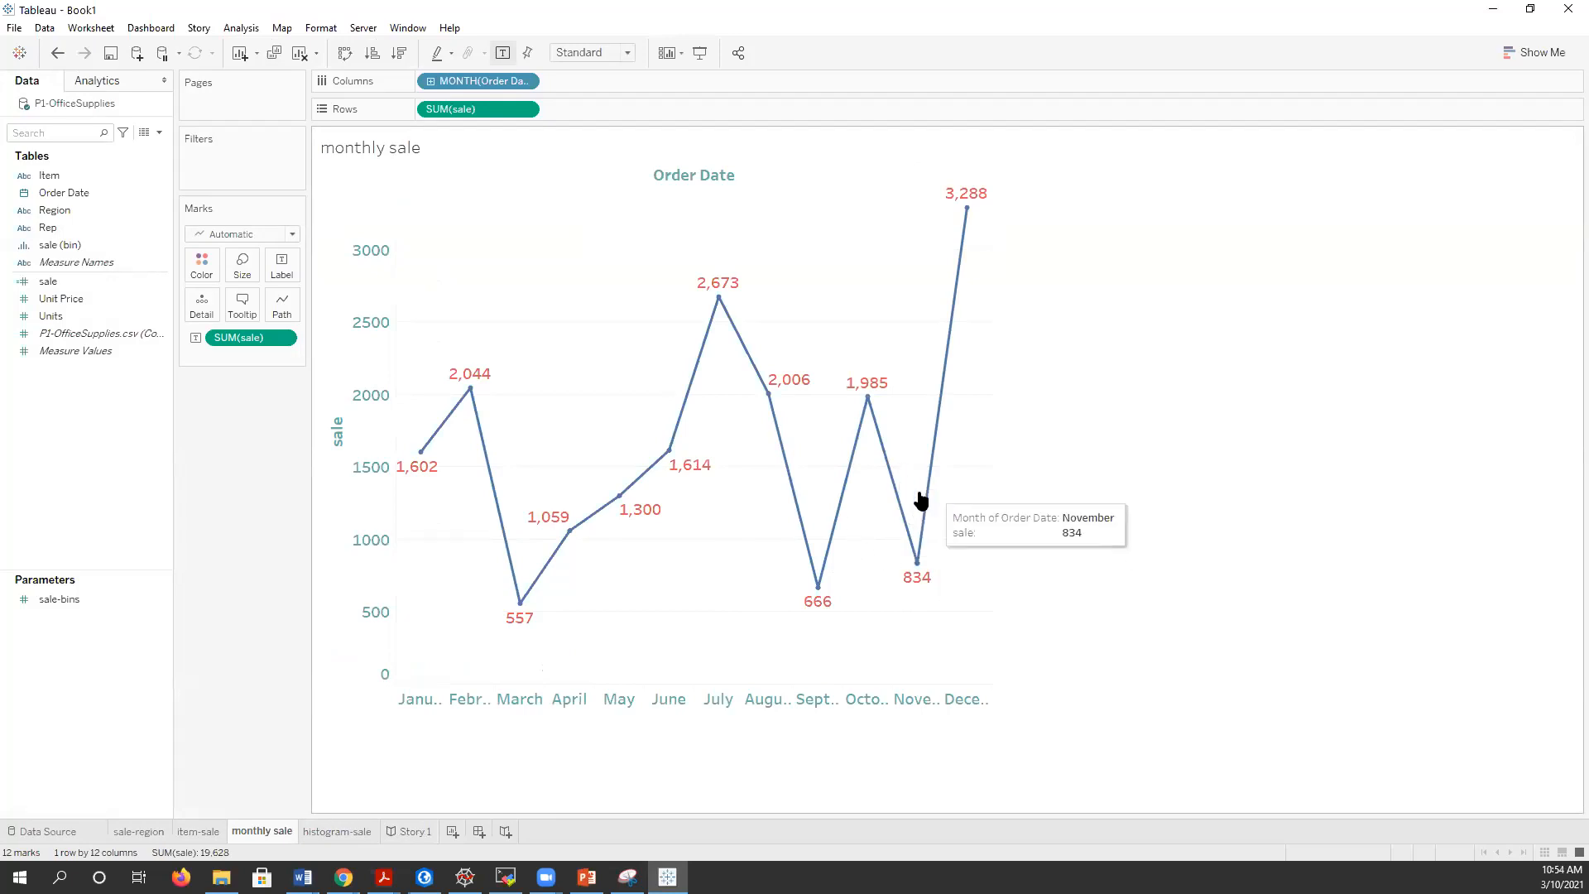
pyautogui.moveTo(531, 589)
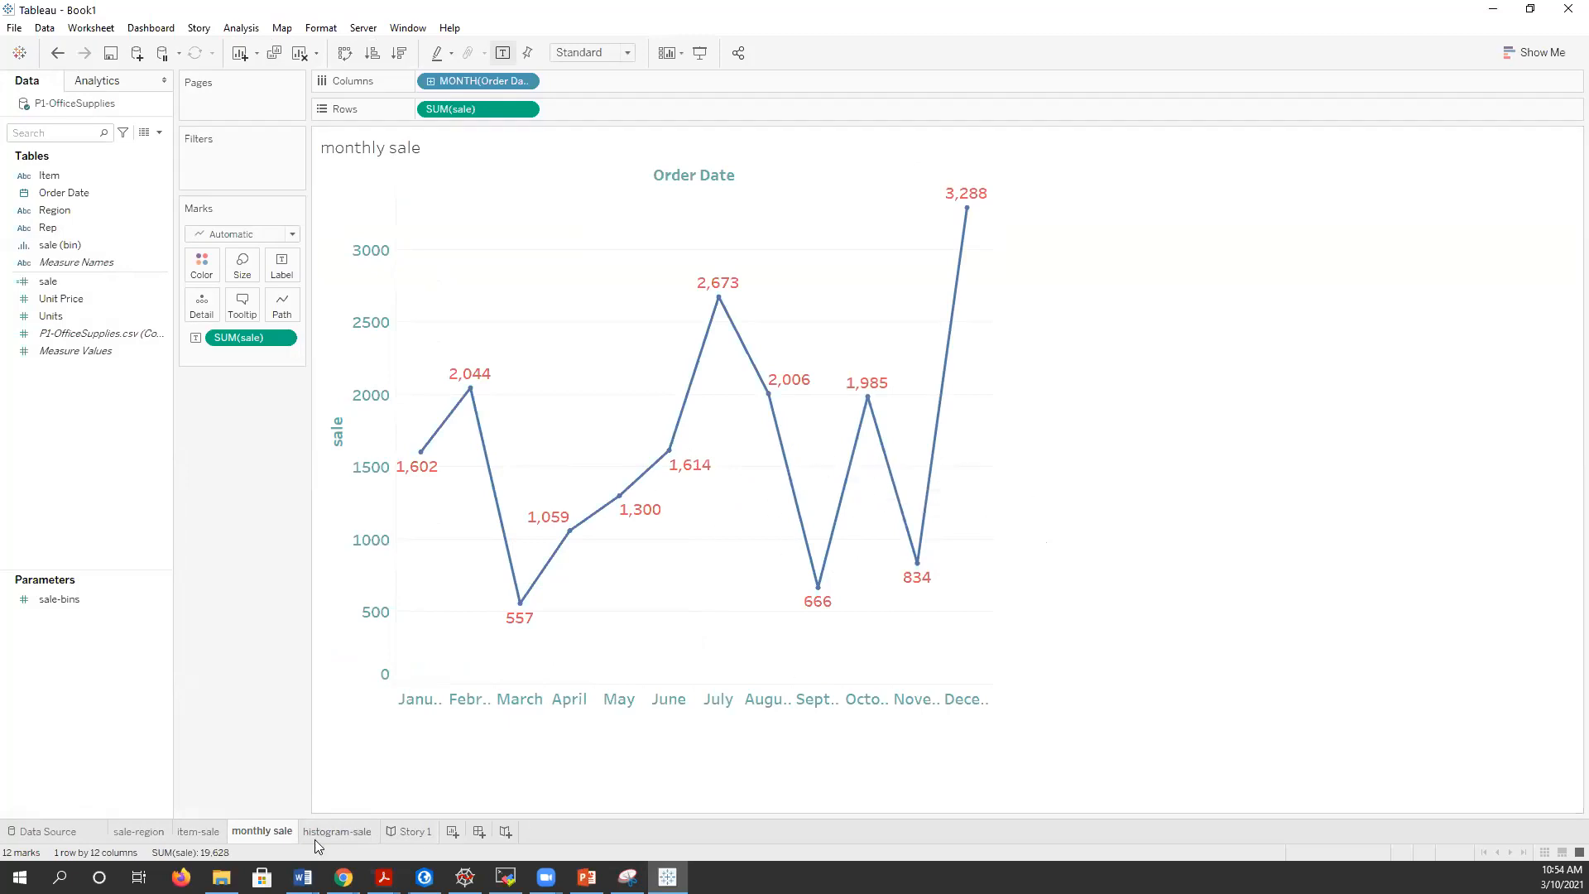
pyautogui.moveTo(317, 833)
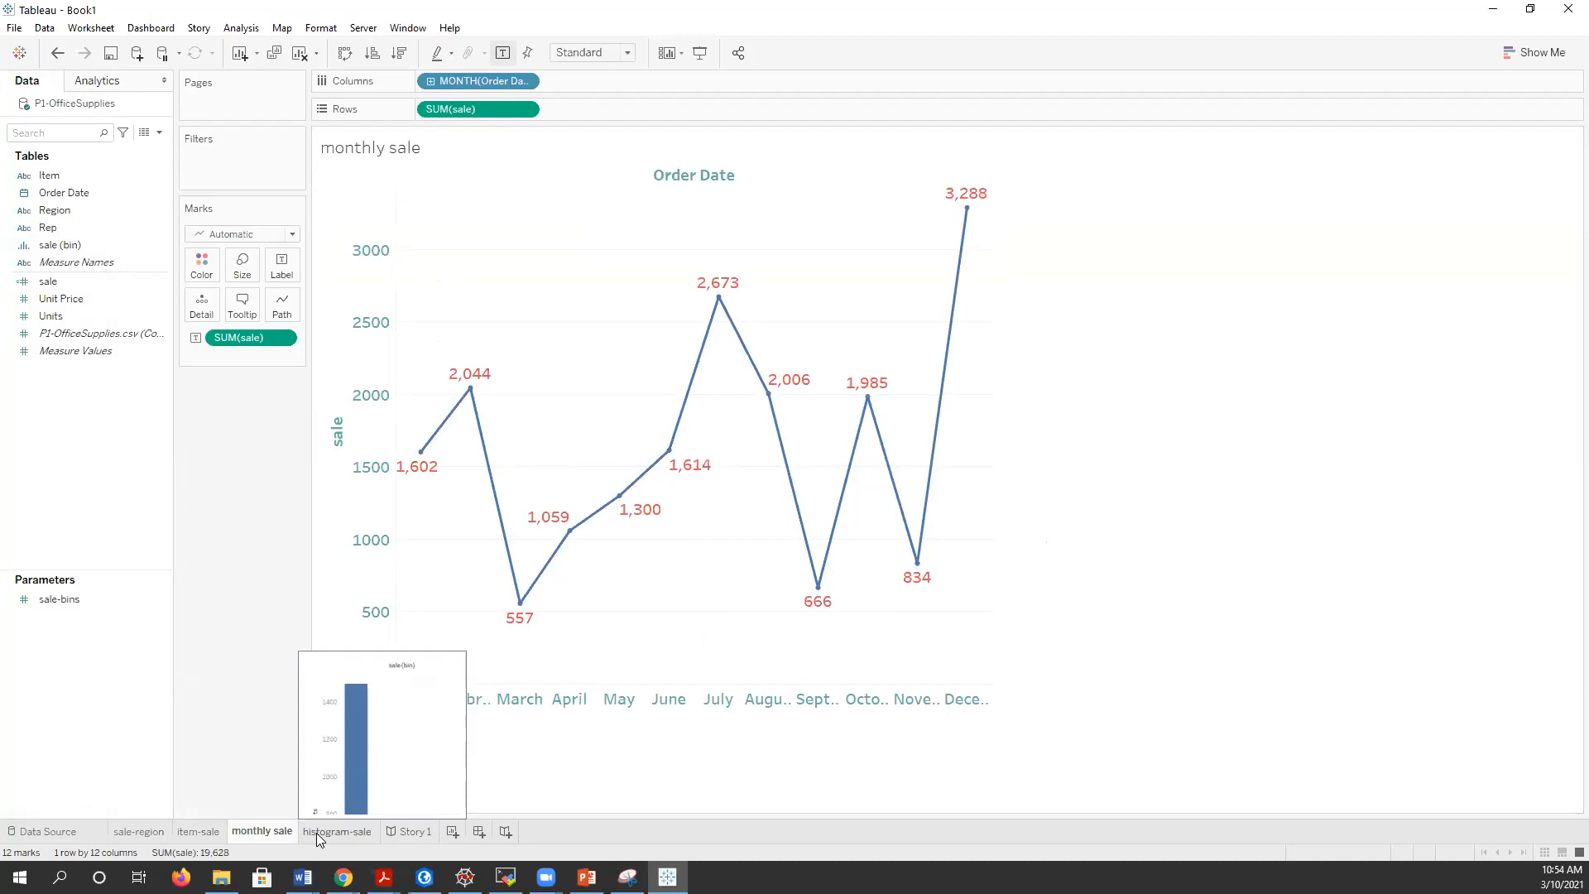
# - Review the item-sale, sale-region, monthly sale and histogram-sale worksheets in turn and return to Story 1
pyautogui.click(185, 831)
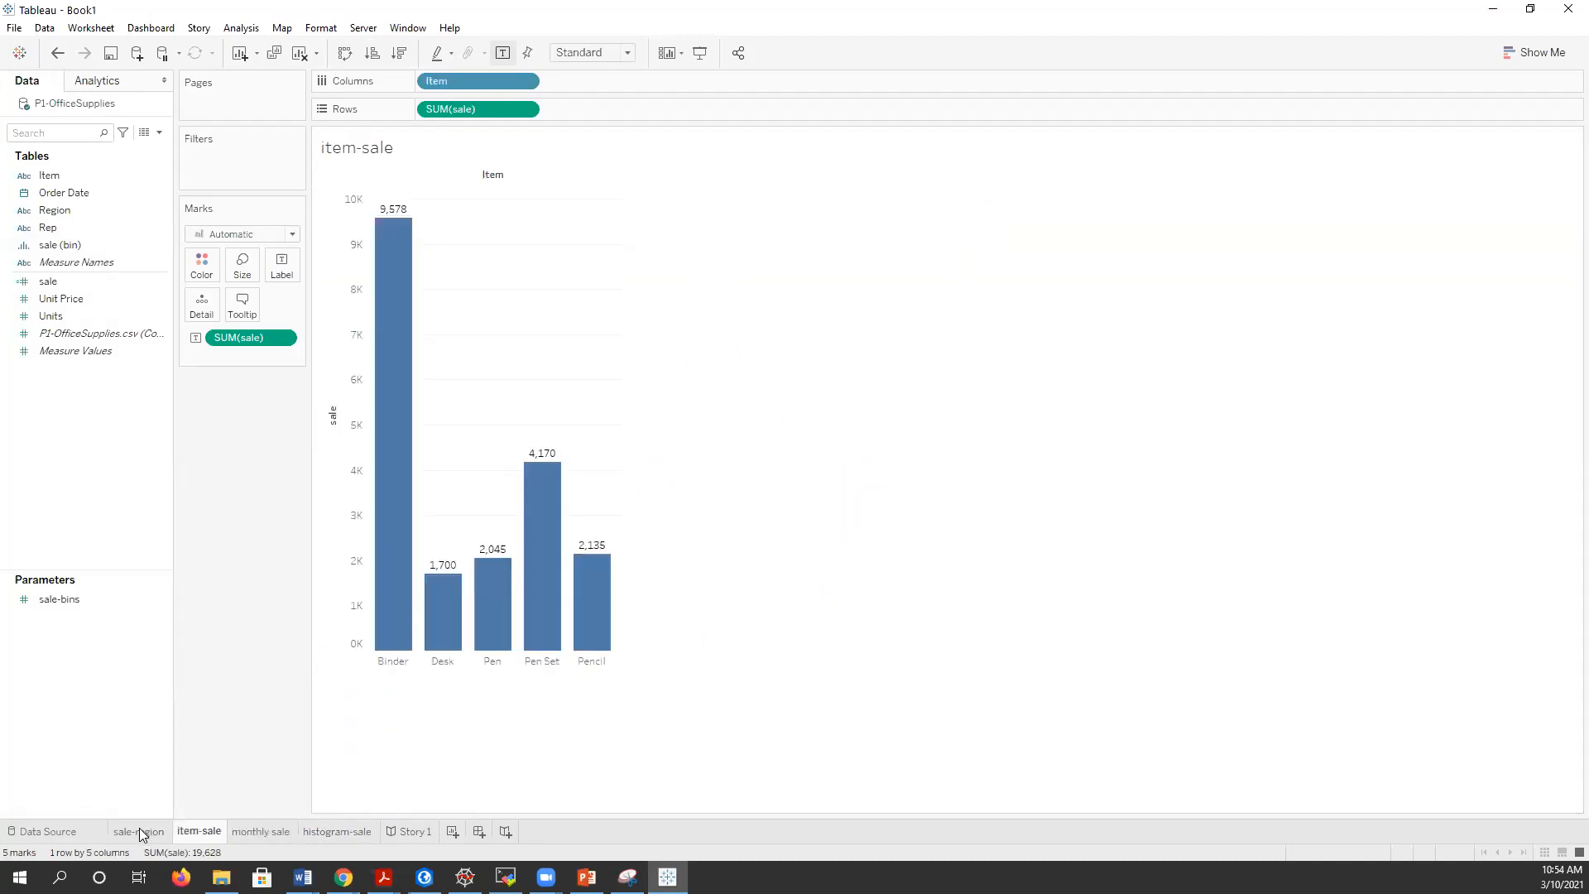
pyautogui.click(139, 829)
pyautogui.click(205, 834)
pyautogui.click(254, 833)
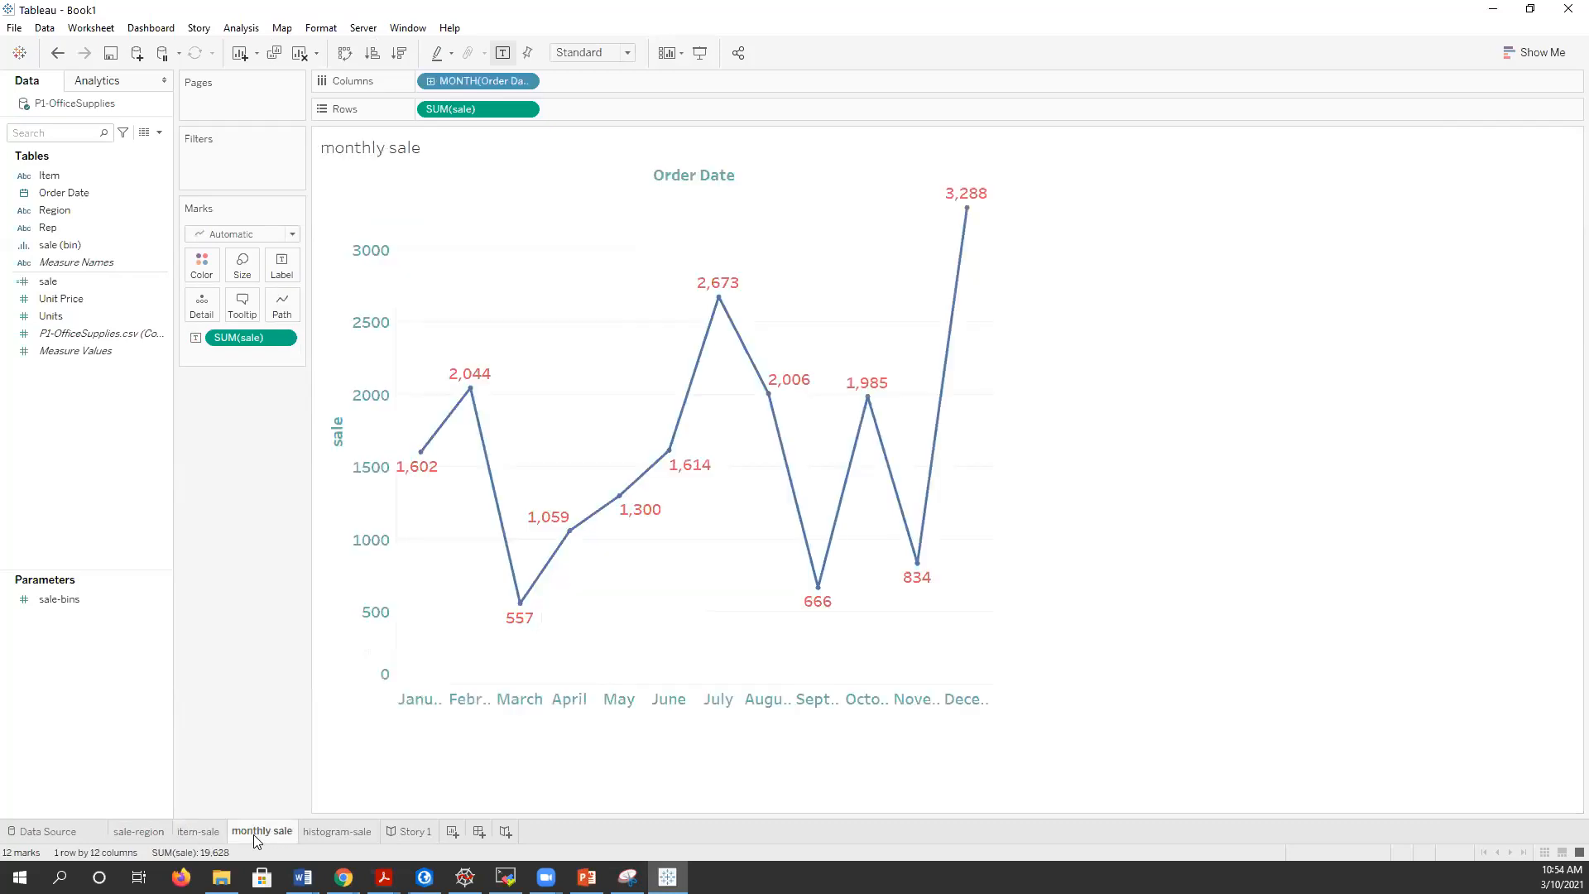
pyautogui.click(331, 832)
pyautogui.click(412, 831)
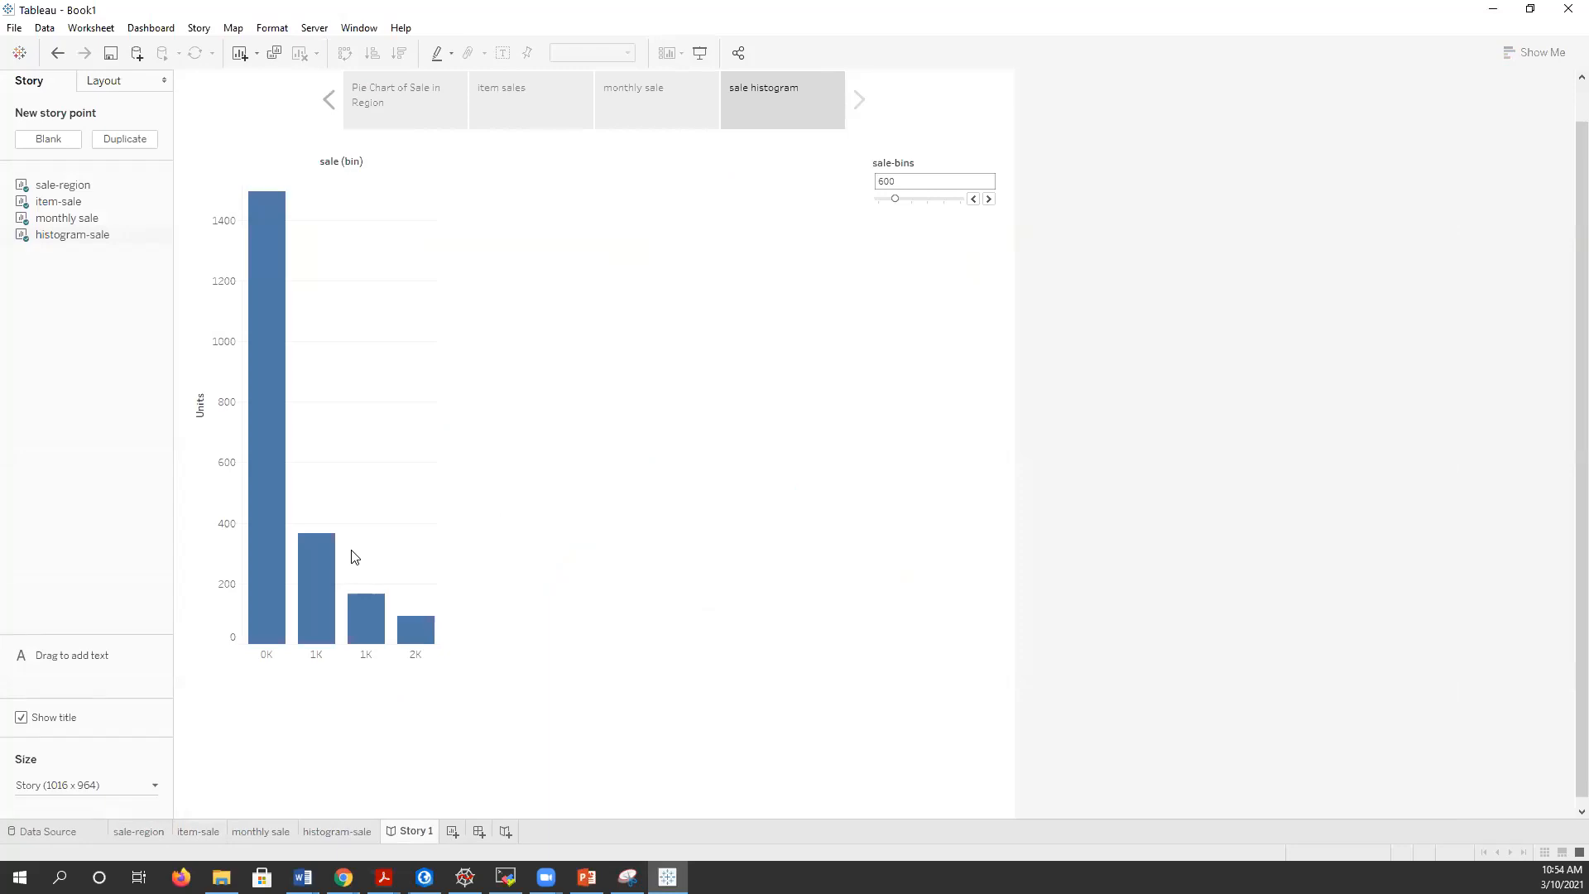
pyautogui.moveTo(404, 628)
pyautogui.doubleClick(416, 833)
pyautogui.click(302, 876)
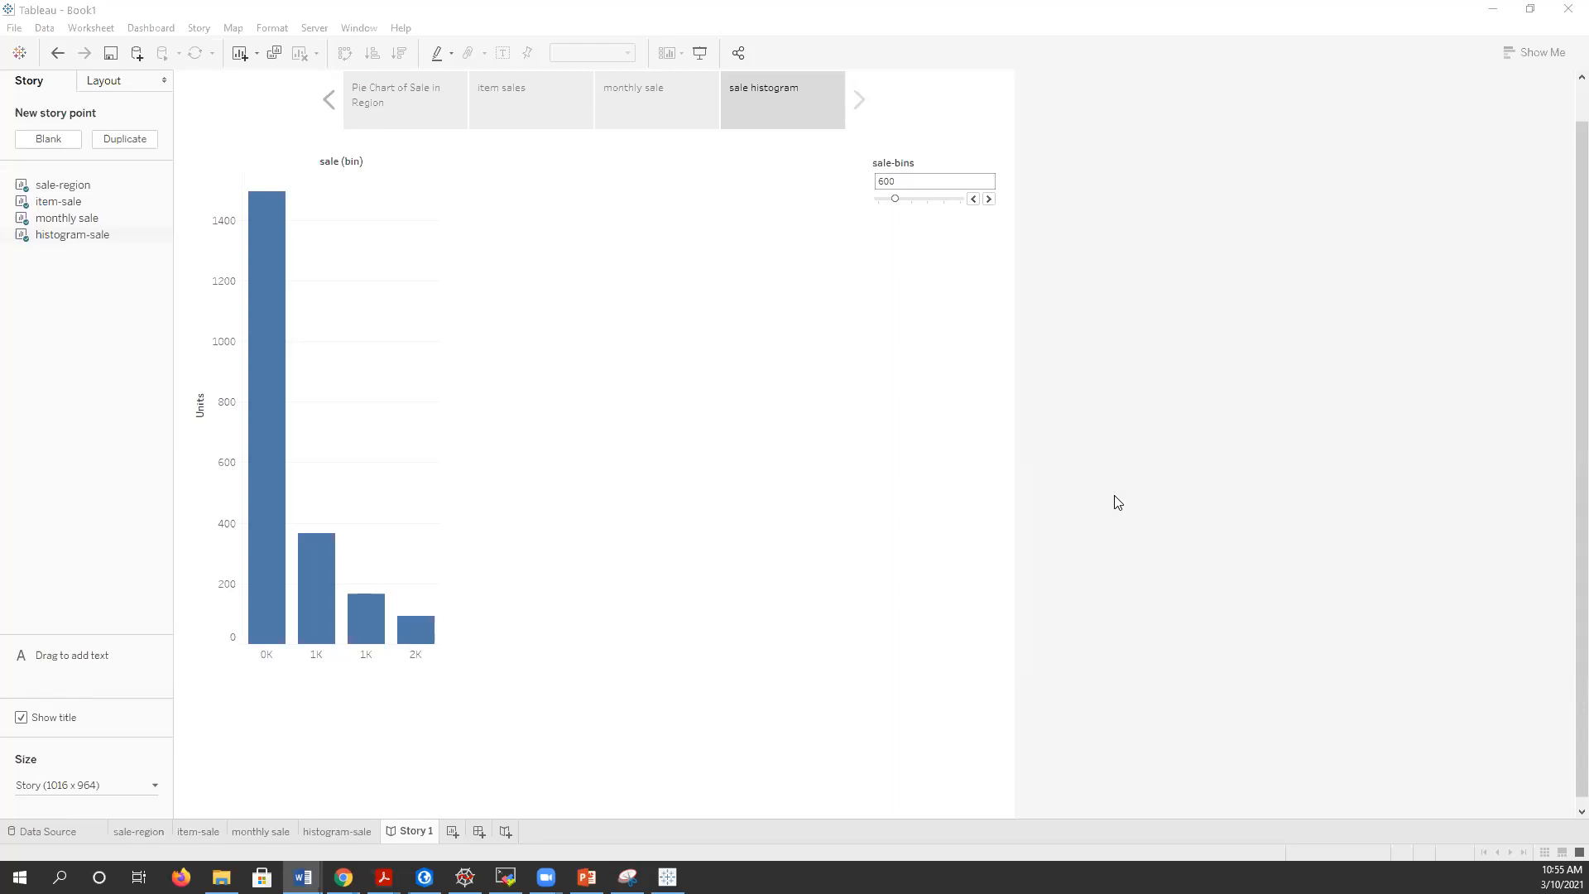
pyautogui.click(1118, 502)
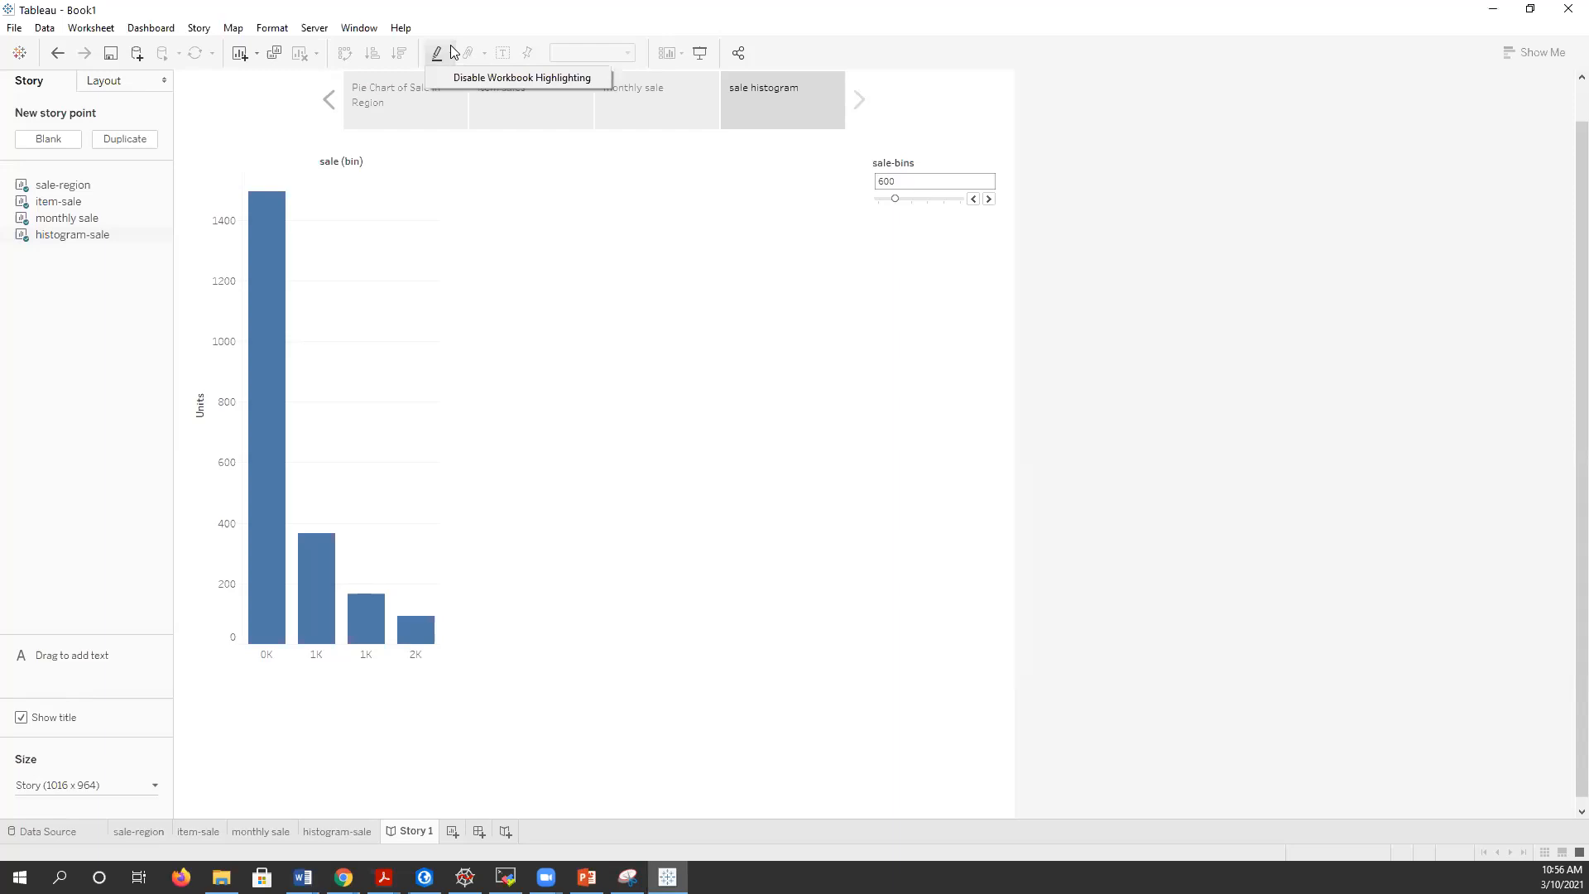
pyautogui.click(257, 55)
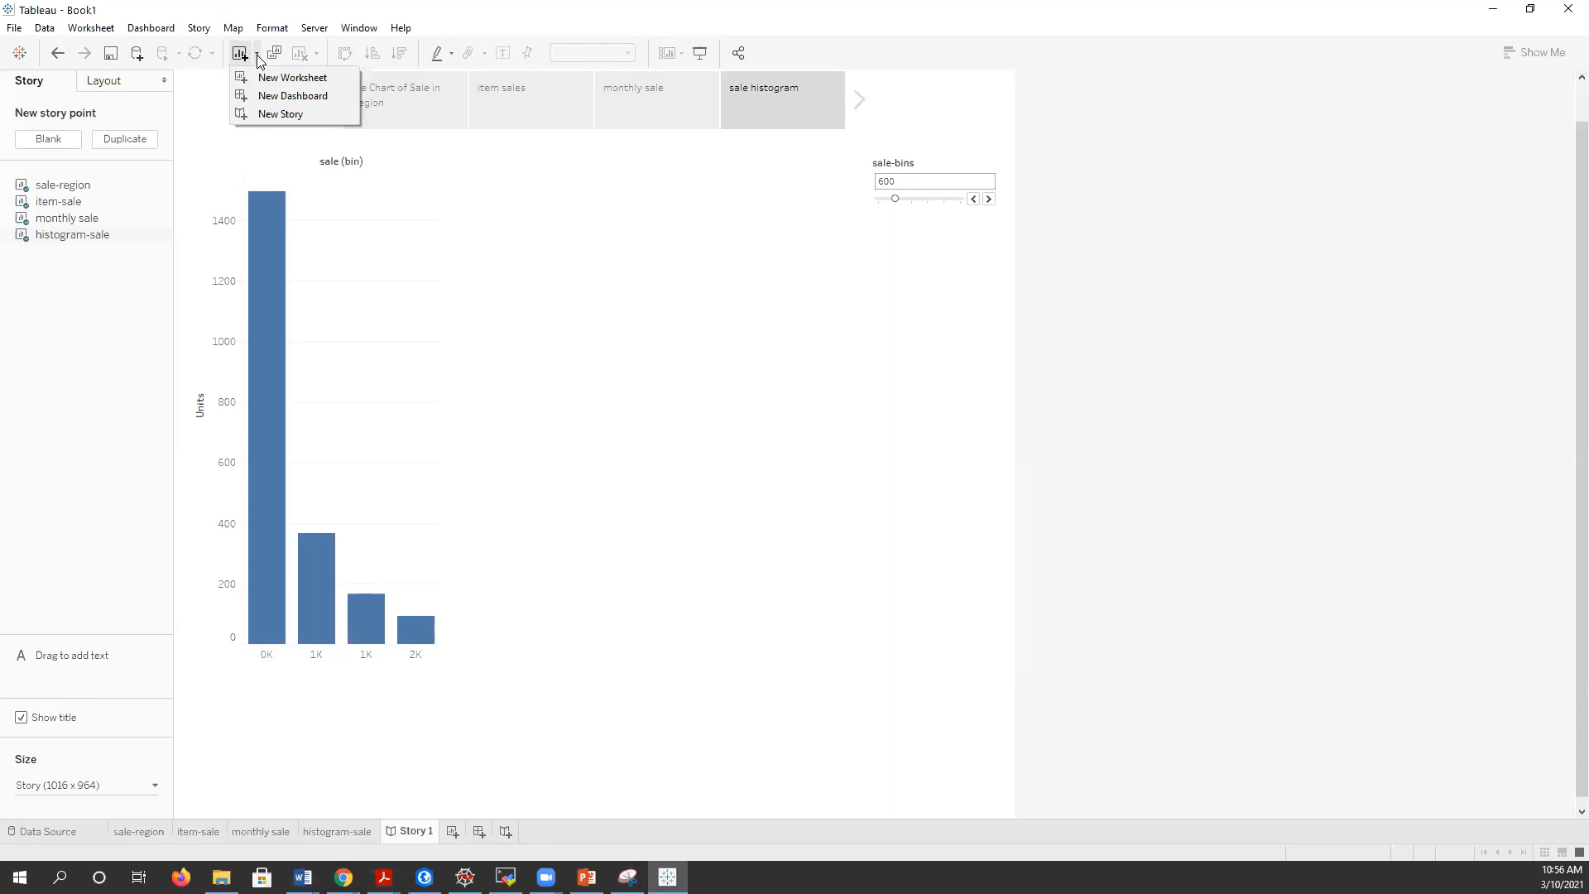
pyautogui.click(161, 10)
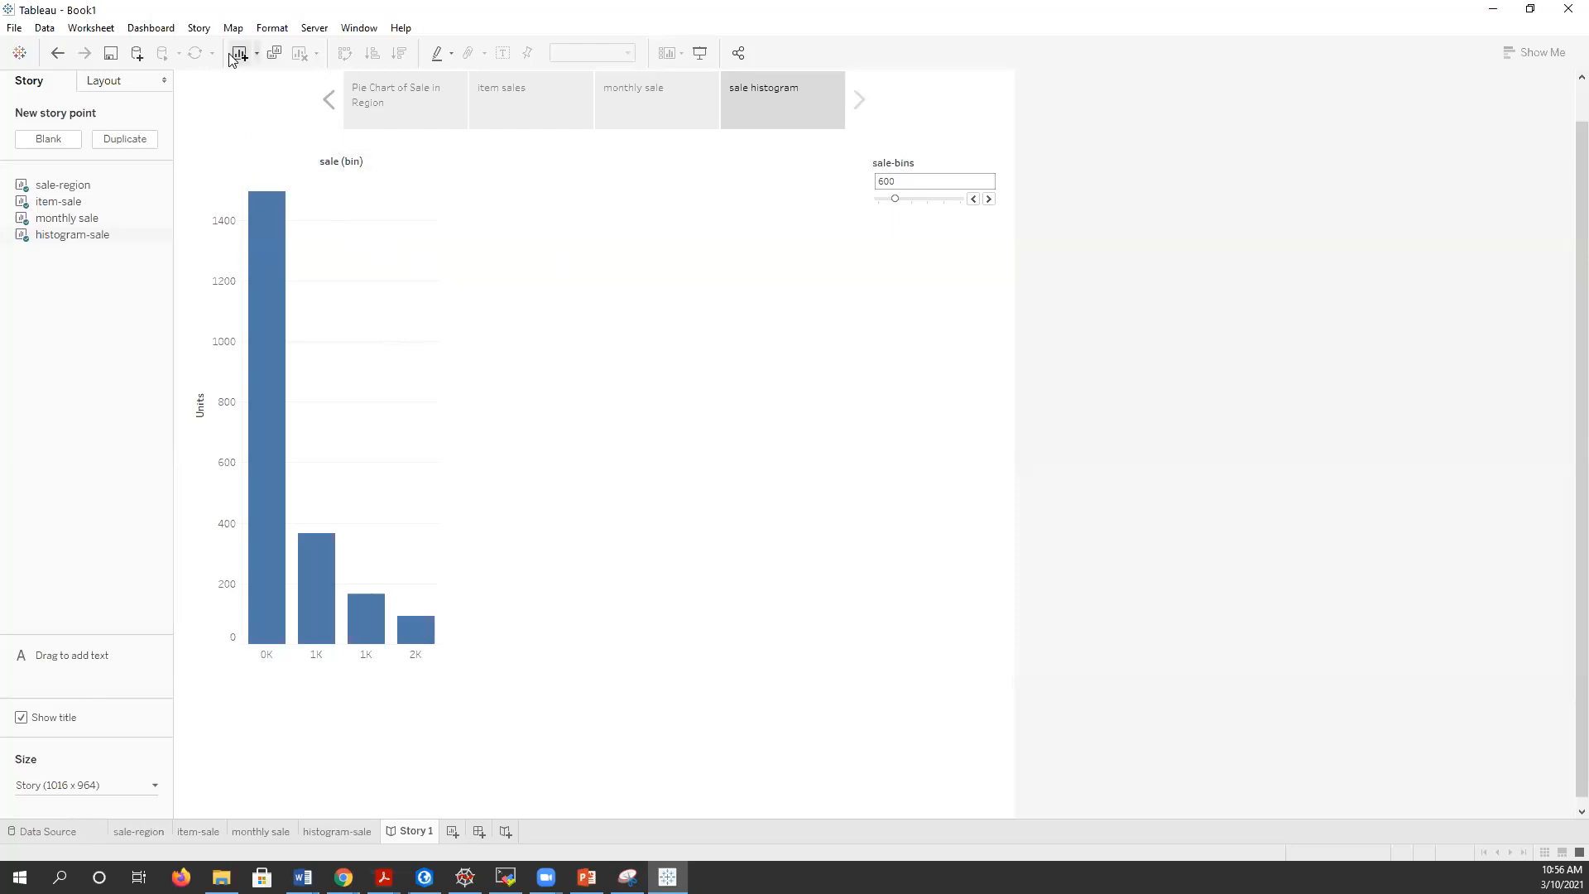
pyautogui.click(45, 28)
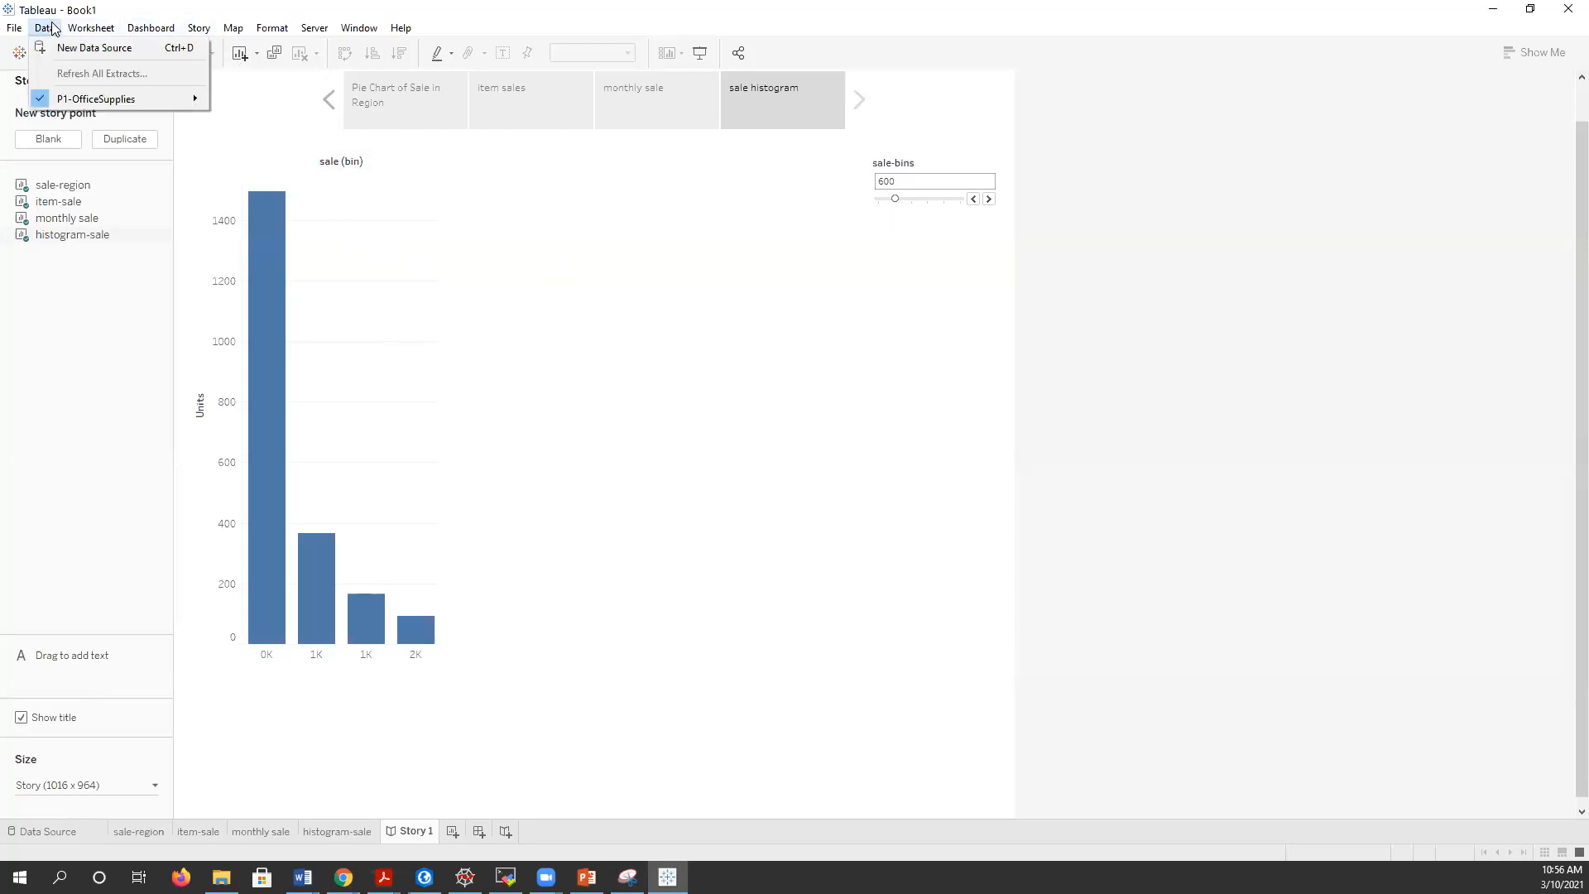
pyautogui.moveTo(193, 29)
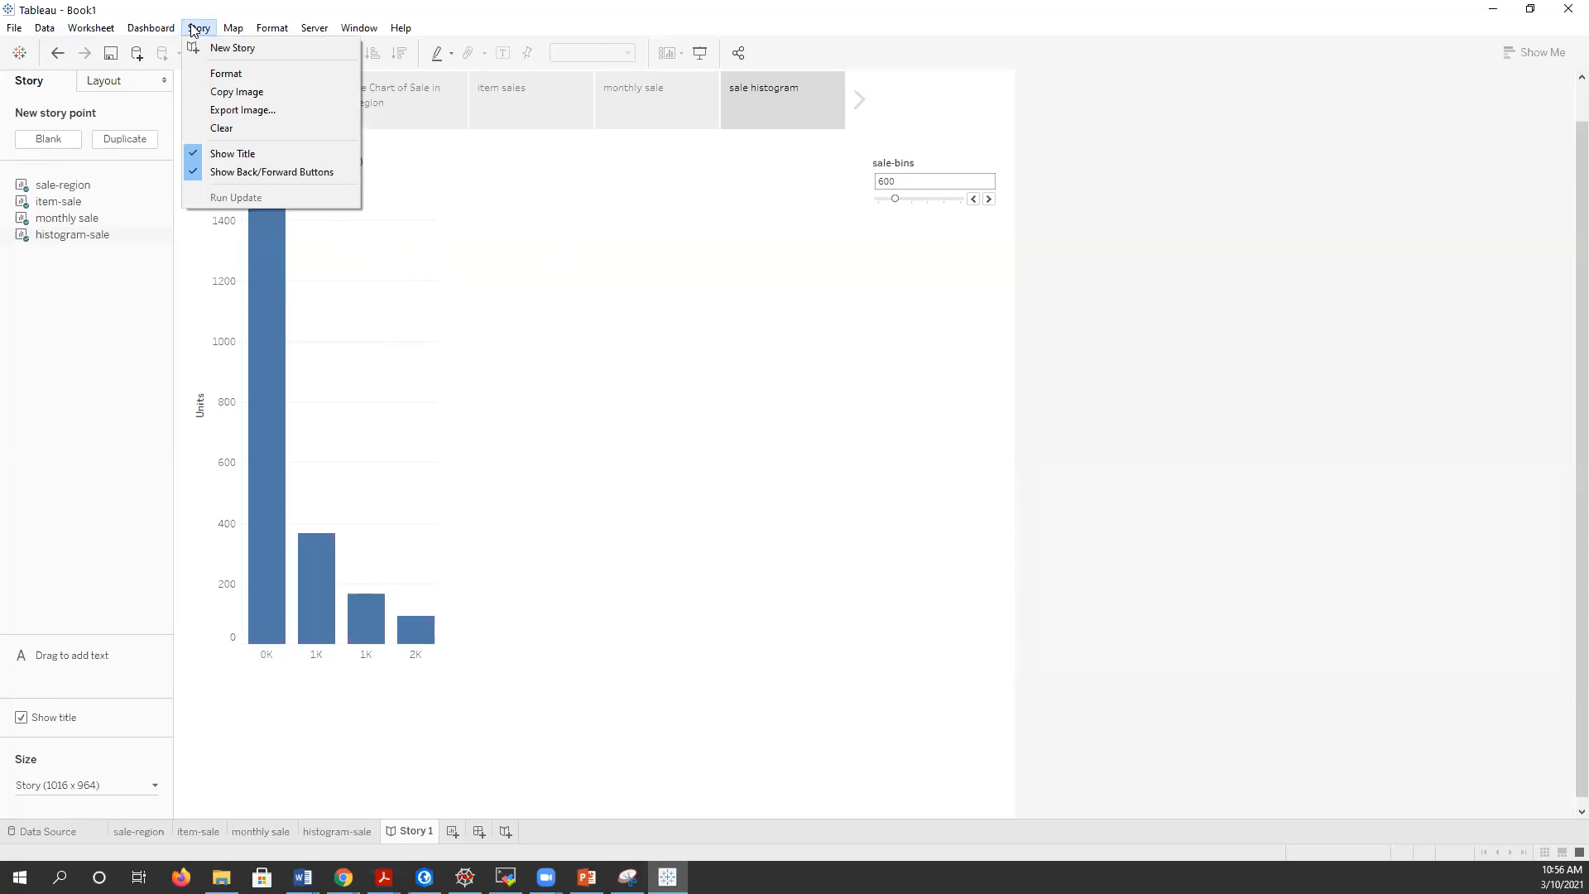
pyautogui.click(1173, 517)
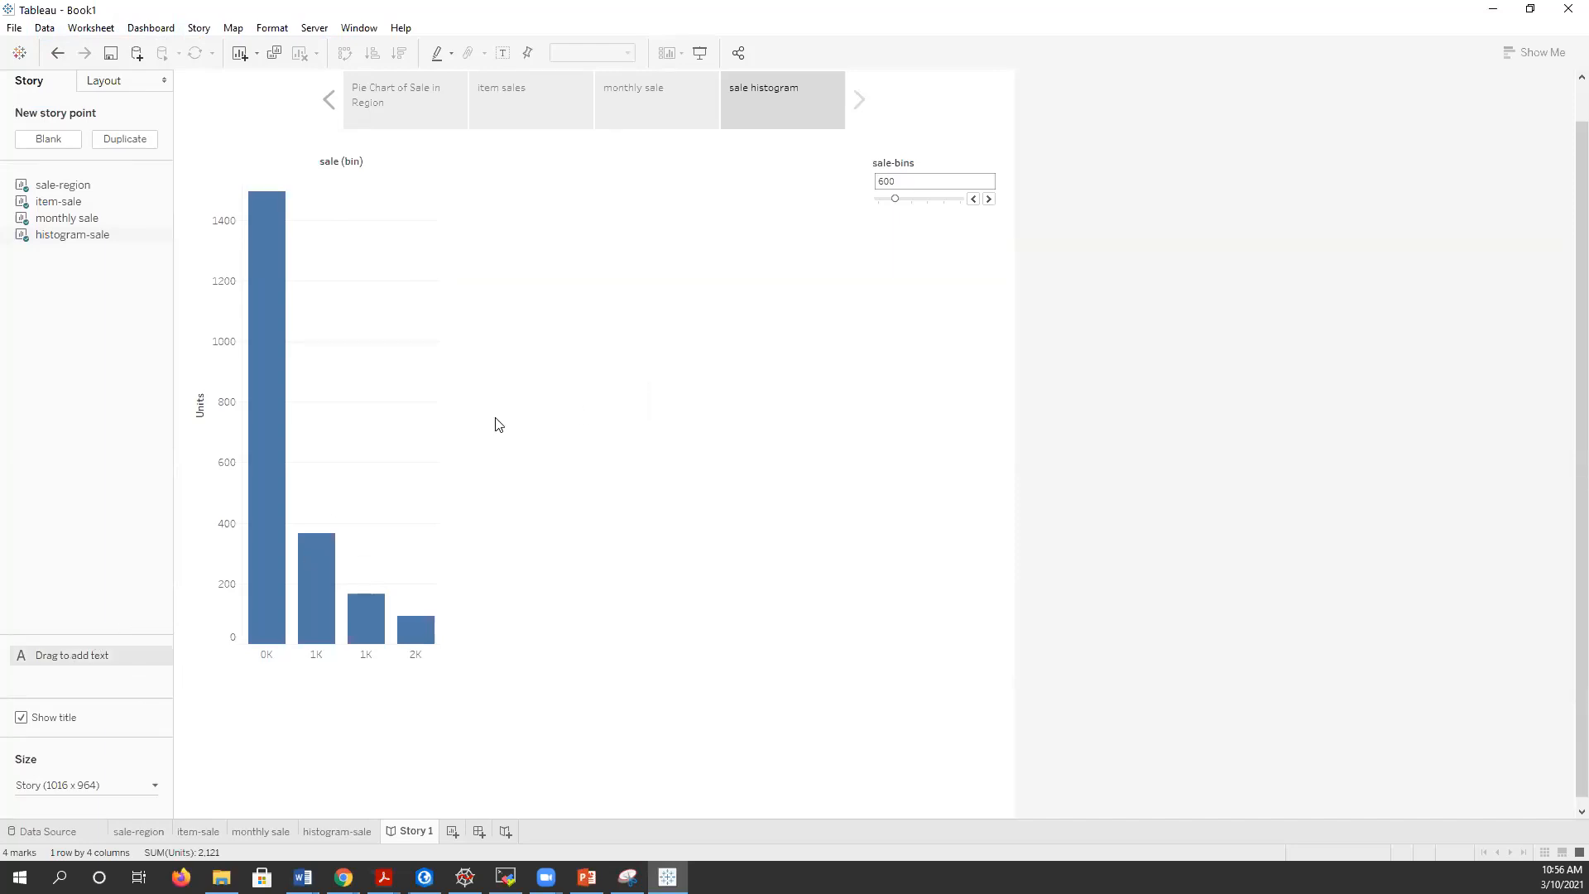
# - Add a text note reading "It seems we our sale in low price items is better" beside the histogram in the sale histogram story point
pyautogui.moveTo(88, 654); pyautogui.dragTo(566, 308)
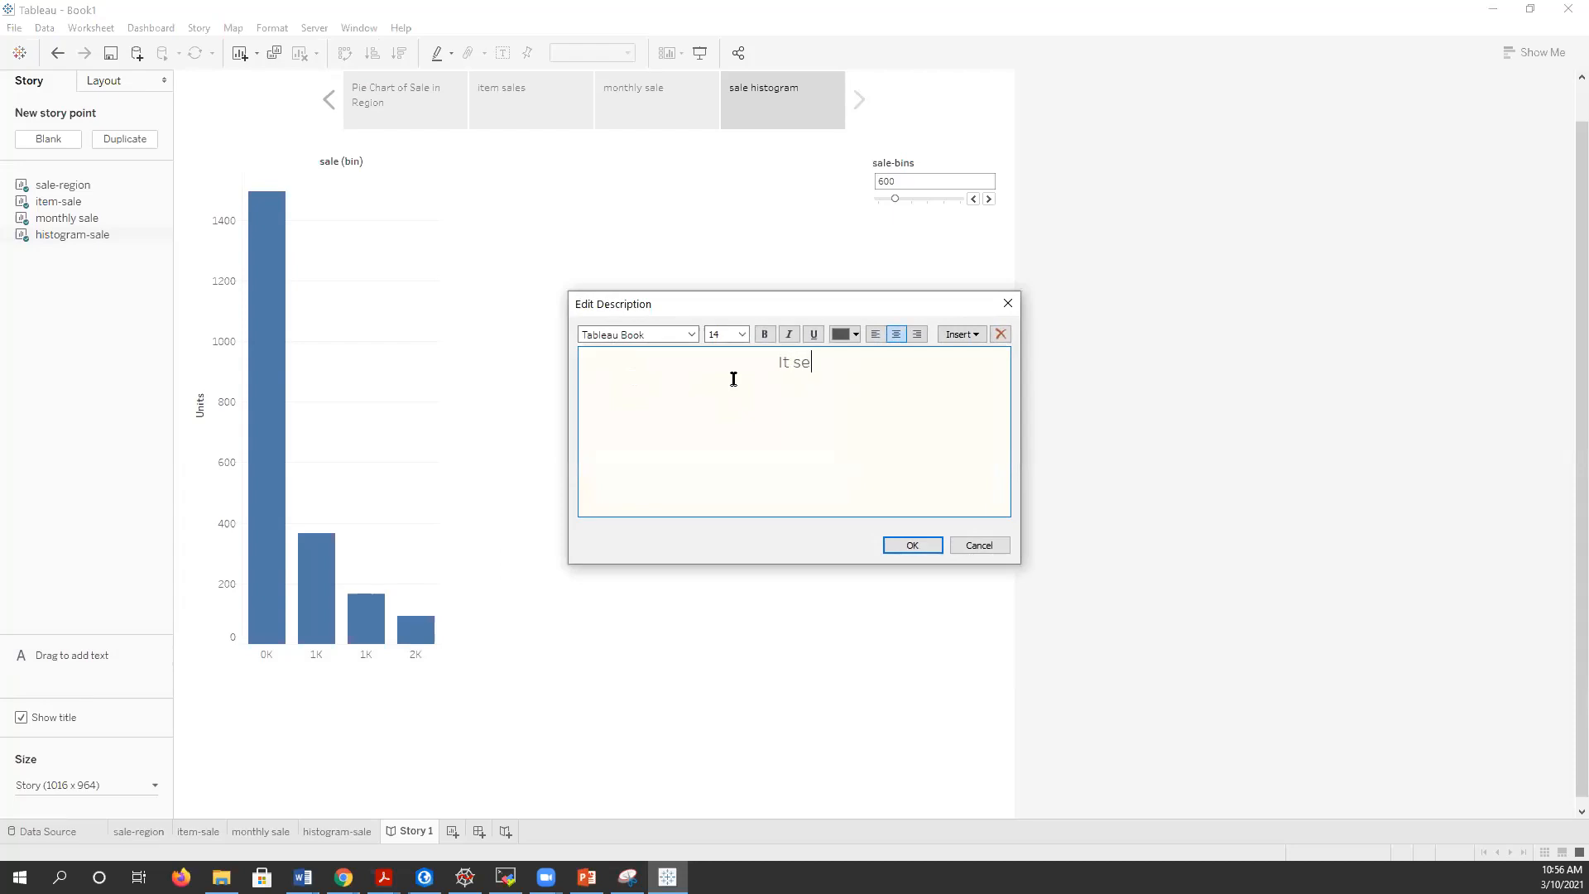
pyautogui.write('sa')
pyautogui.press('BackSpace')
pyautogui.press('BackSpace')
pyautogui.write('our sale in low items')
pyautogui.press('BackSpace')
pyautogui.press('BackSpace')
pyautogui.press('BackSpace')
pyautogui.press('BackSpace')
pyautogui.press('BackSpace')
pyautogui.write('price items is')
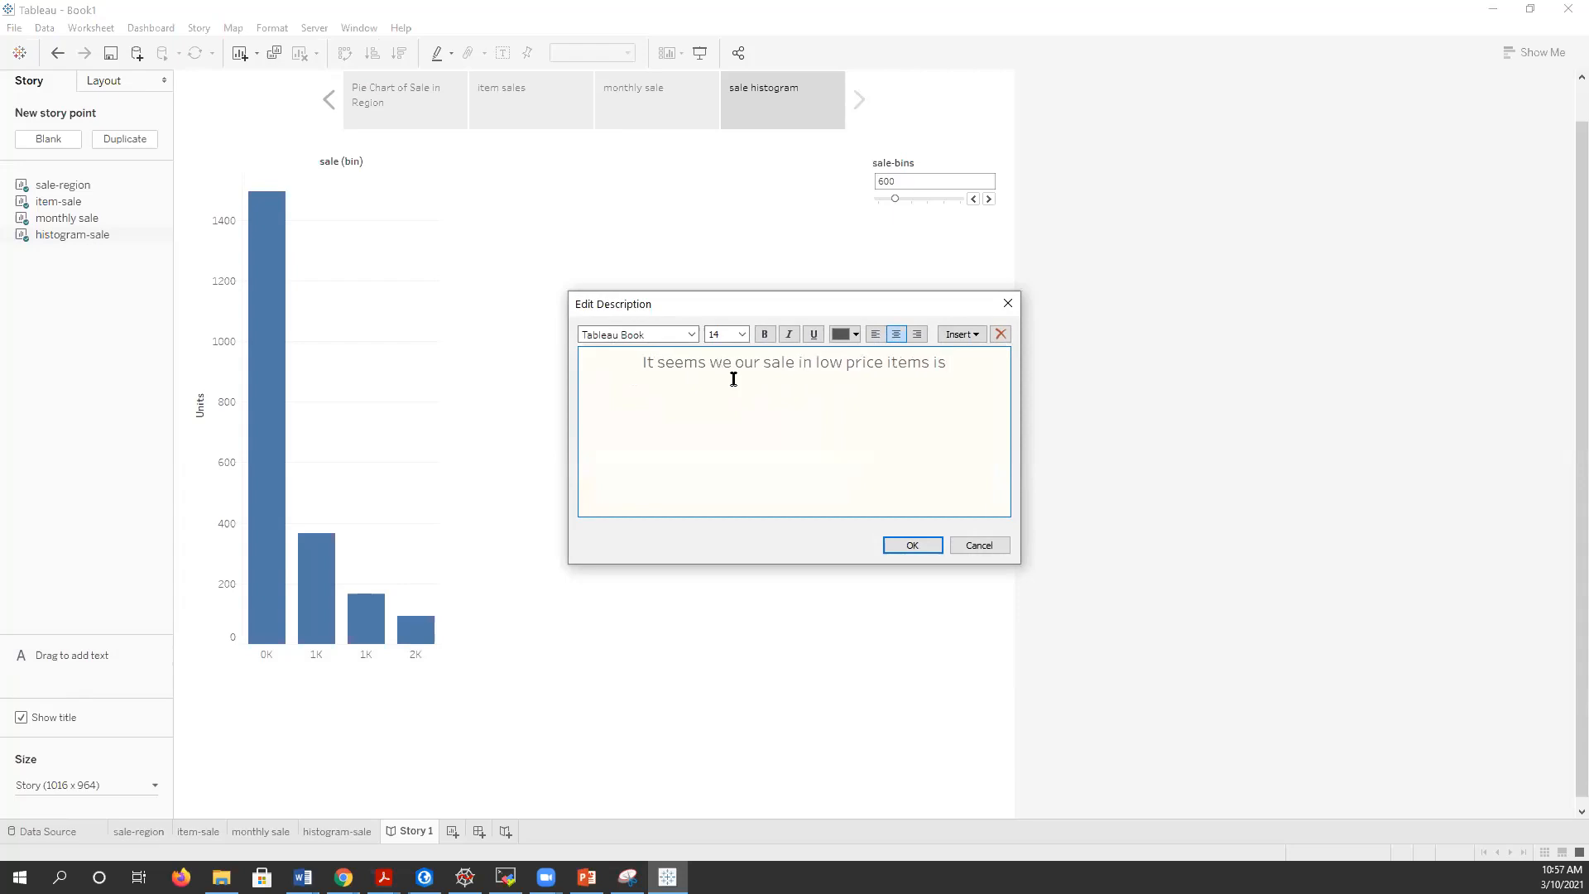
pyautogui.write(' better')
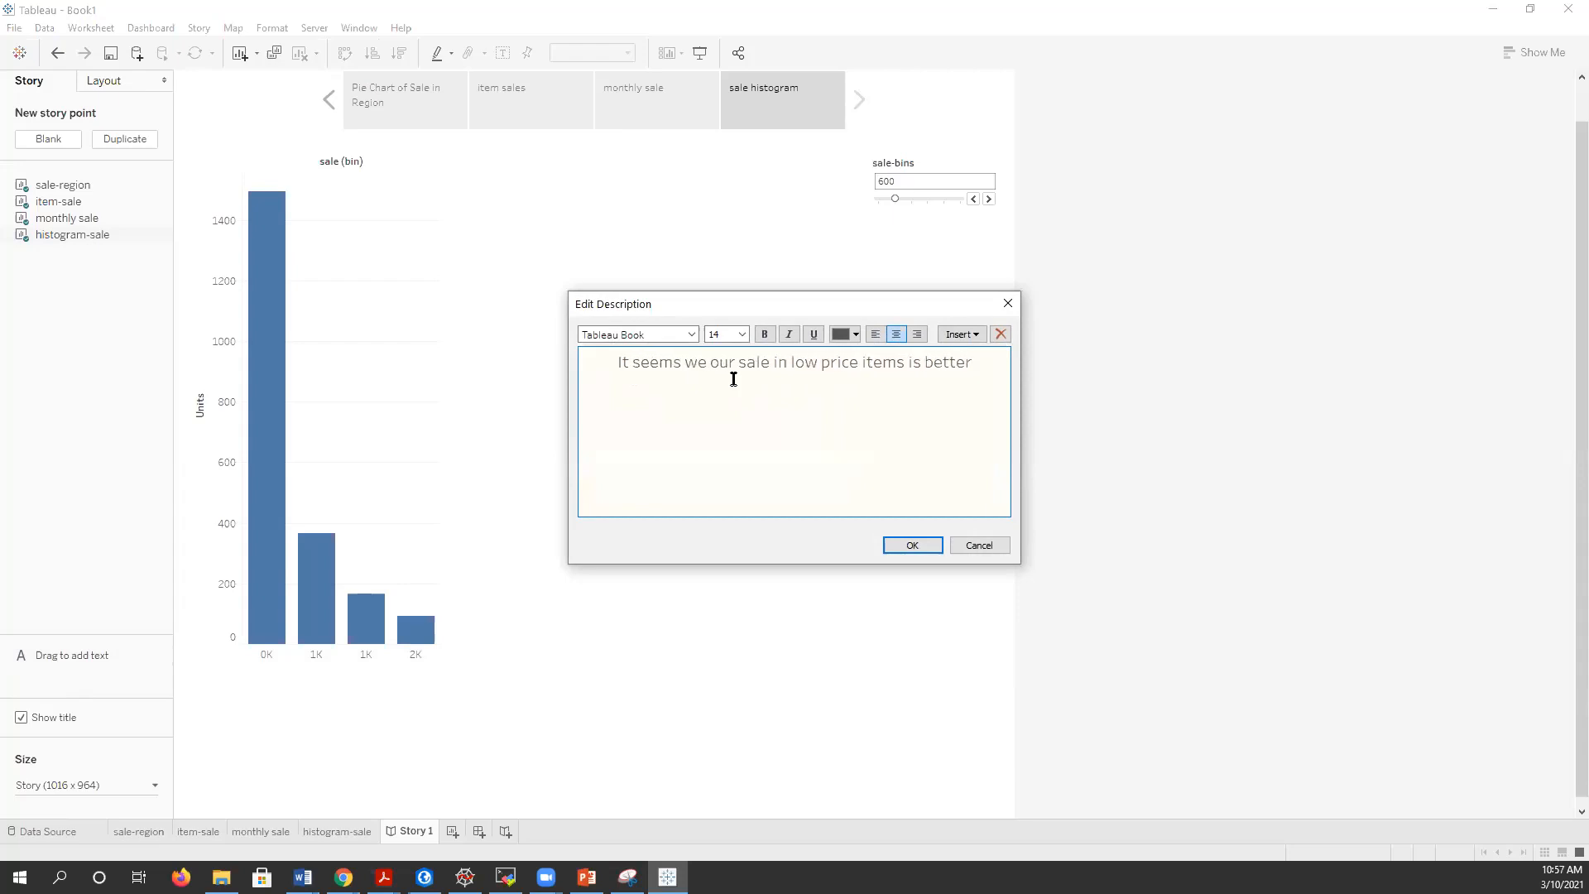
pyautogui.click(908, 544)
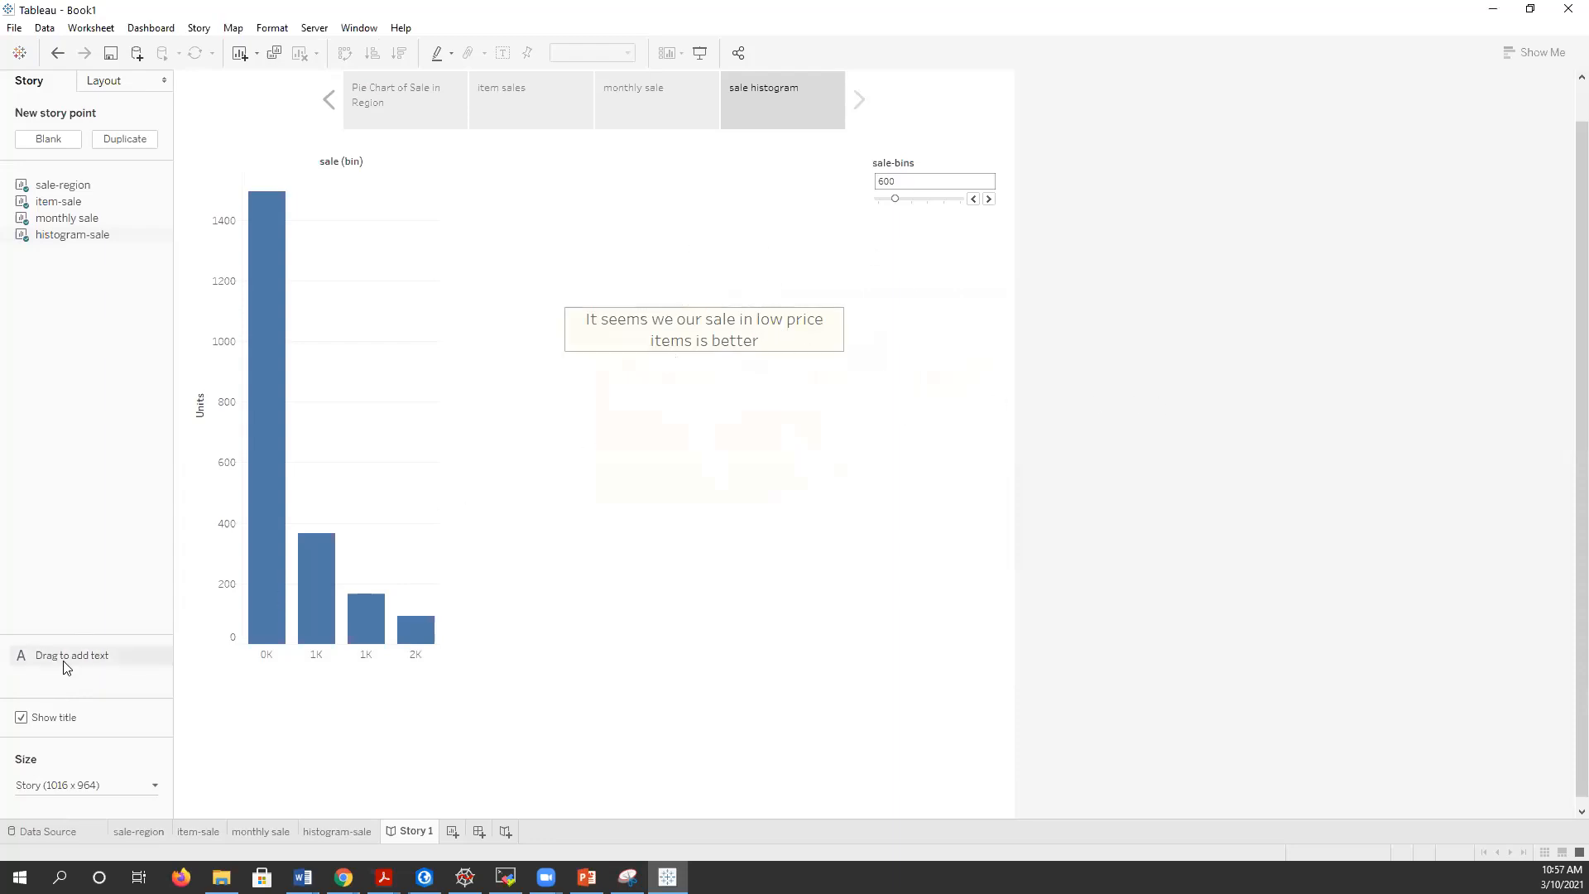
pyautogui.moveTo(55, 662)
pyautogui.mouseDown()
pyautogui.moveTo(720, 475)
pyautogui.moveTo(379, 429)
pyautogui.moveTo(75, 662)
pyautogui.mouseUp()
pyautogui.click(347, 832)
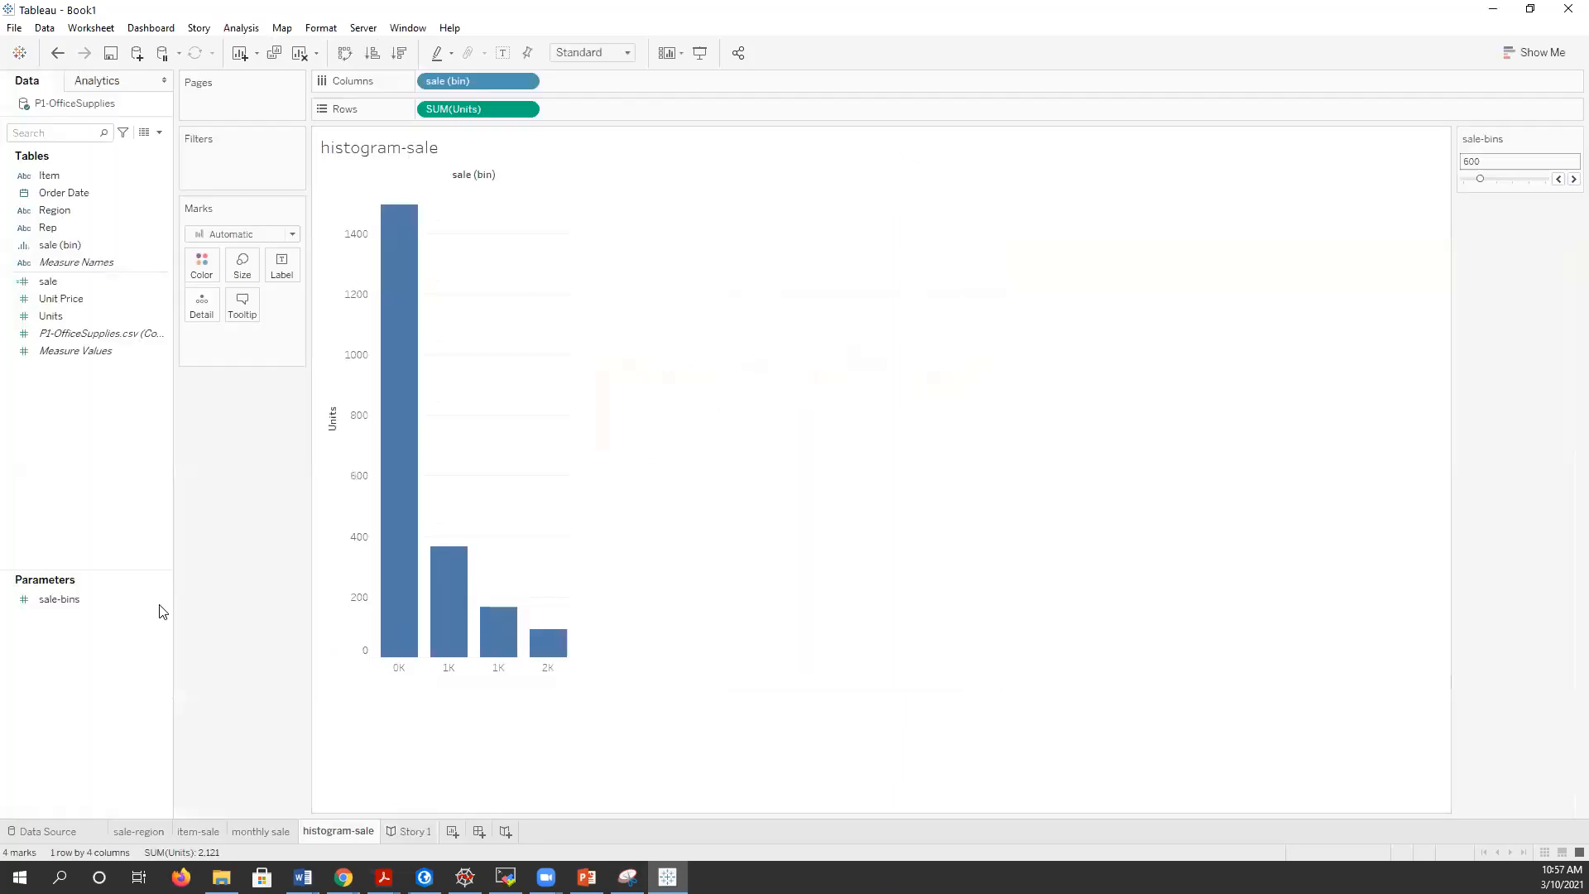
pyautogui.click(262, 830)
pyautogui.click(357, 832)
pyautogui.click(414, 831)
# - Add a two-line note to the item sales story point: "We are performing well in Binder" and "We are saling much in Desk, maybe adds are helpful!"
pyautogui.click(510, 111)
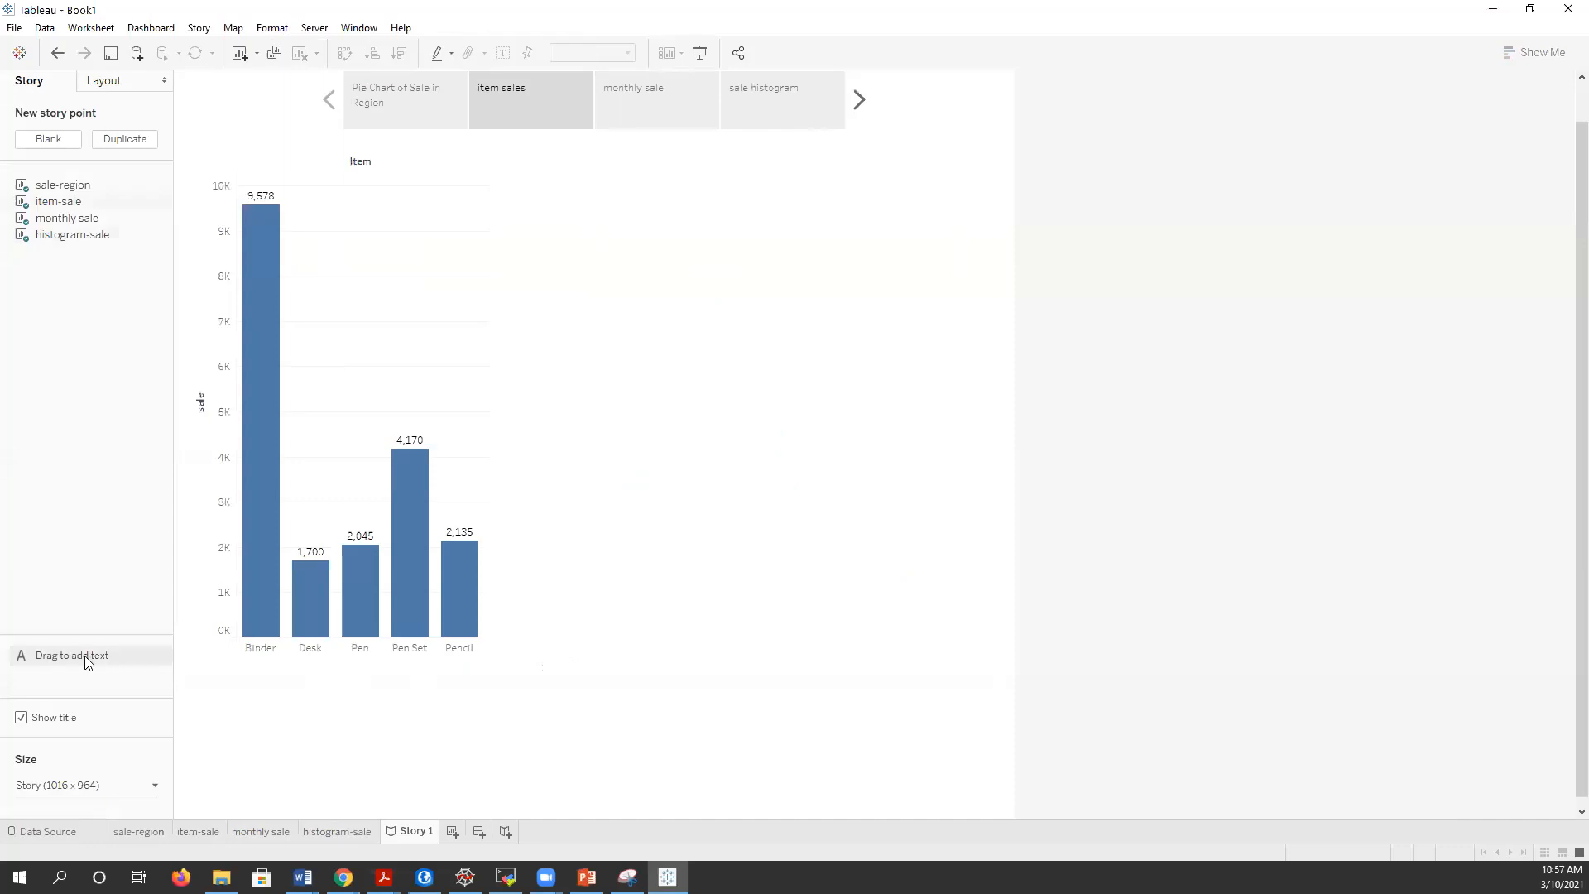
pyautogui.moveTo(37, 658); pyautogui.dragTo(541, 237)
pyautogui.click(875, 333)
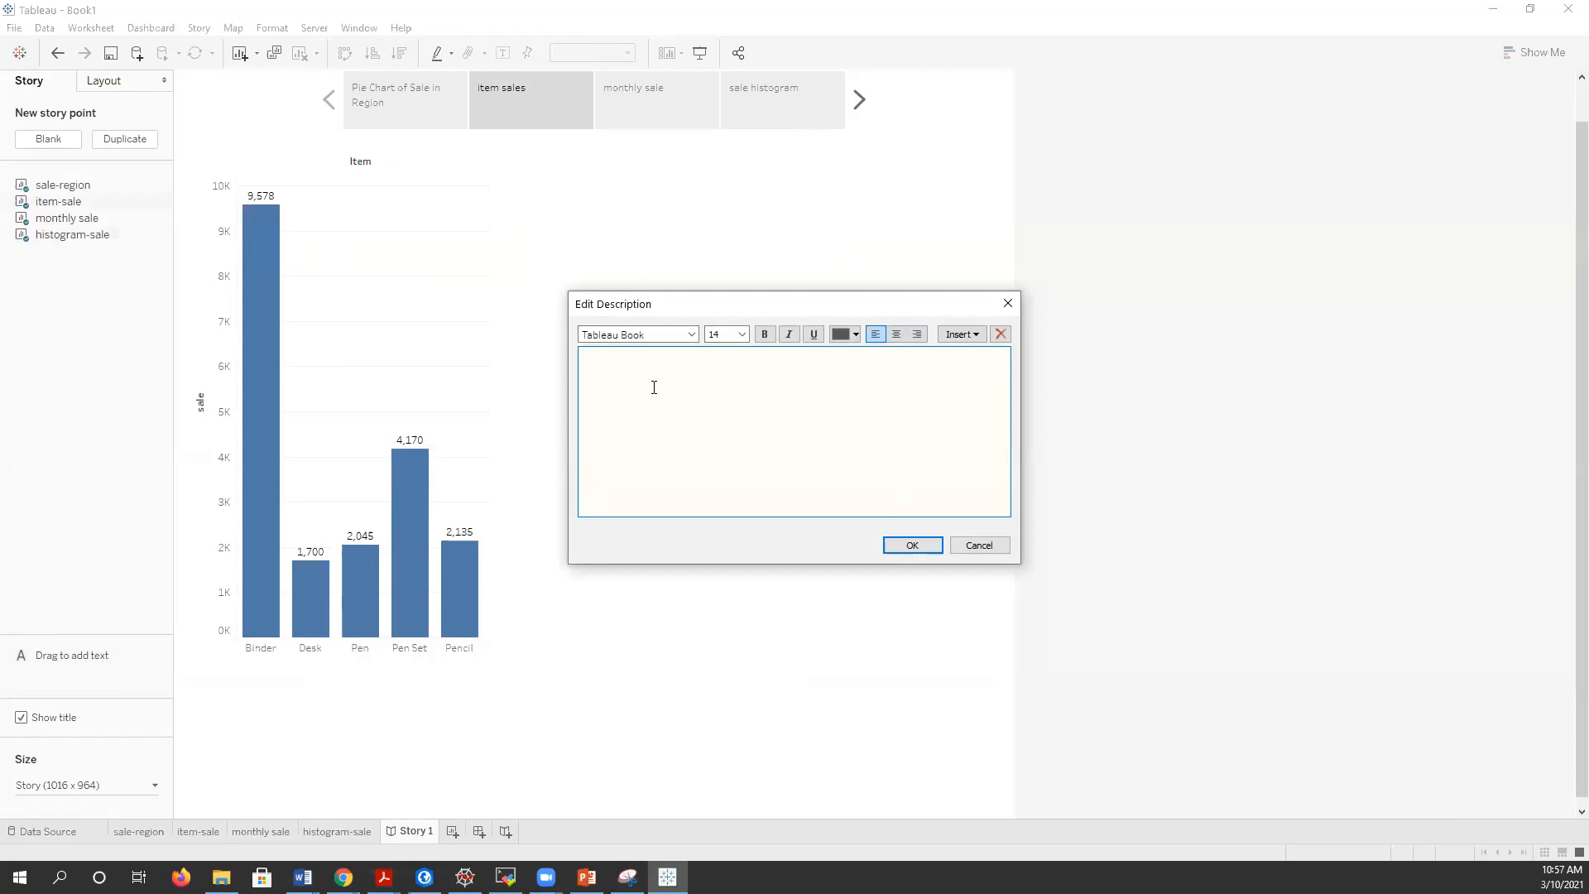
pyautogui.write('We are performing well in Bind')
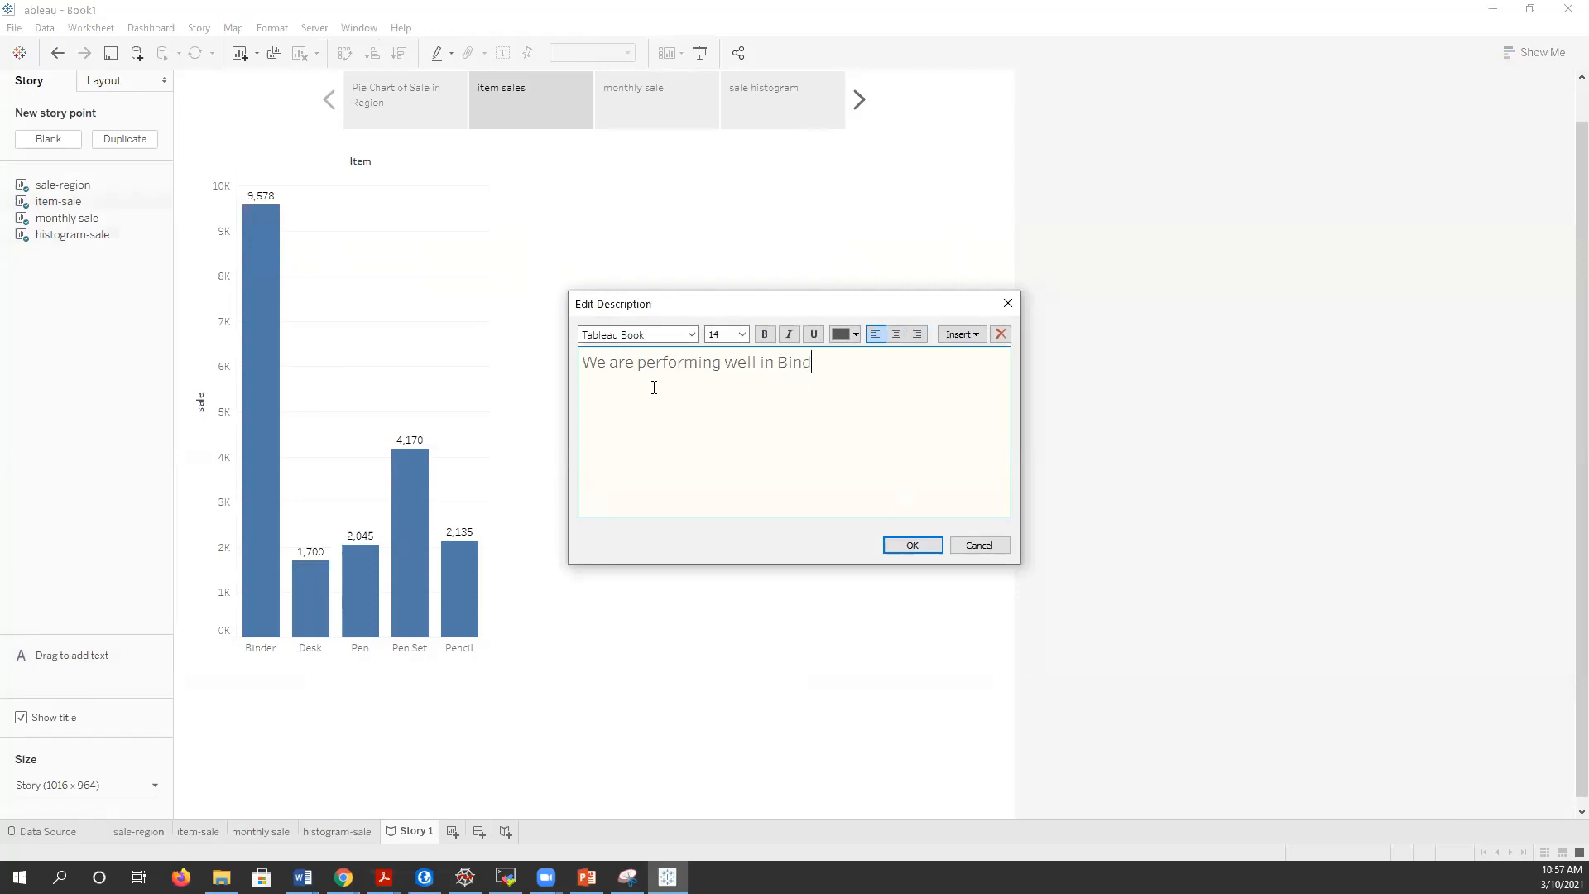
pyautogui.write('er We are sating much in Desk, mayb')
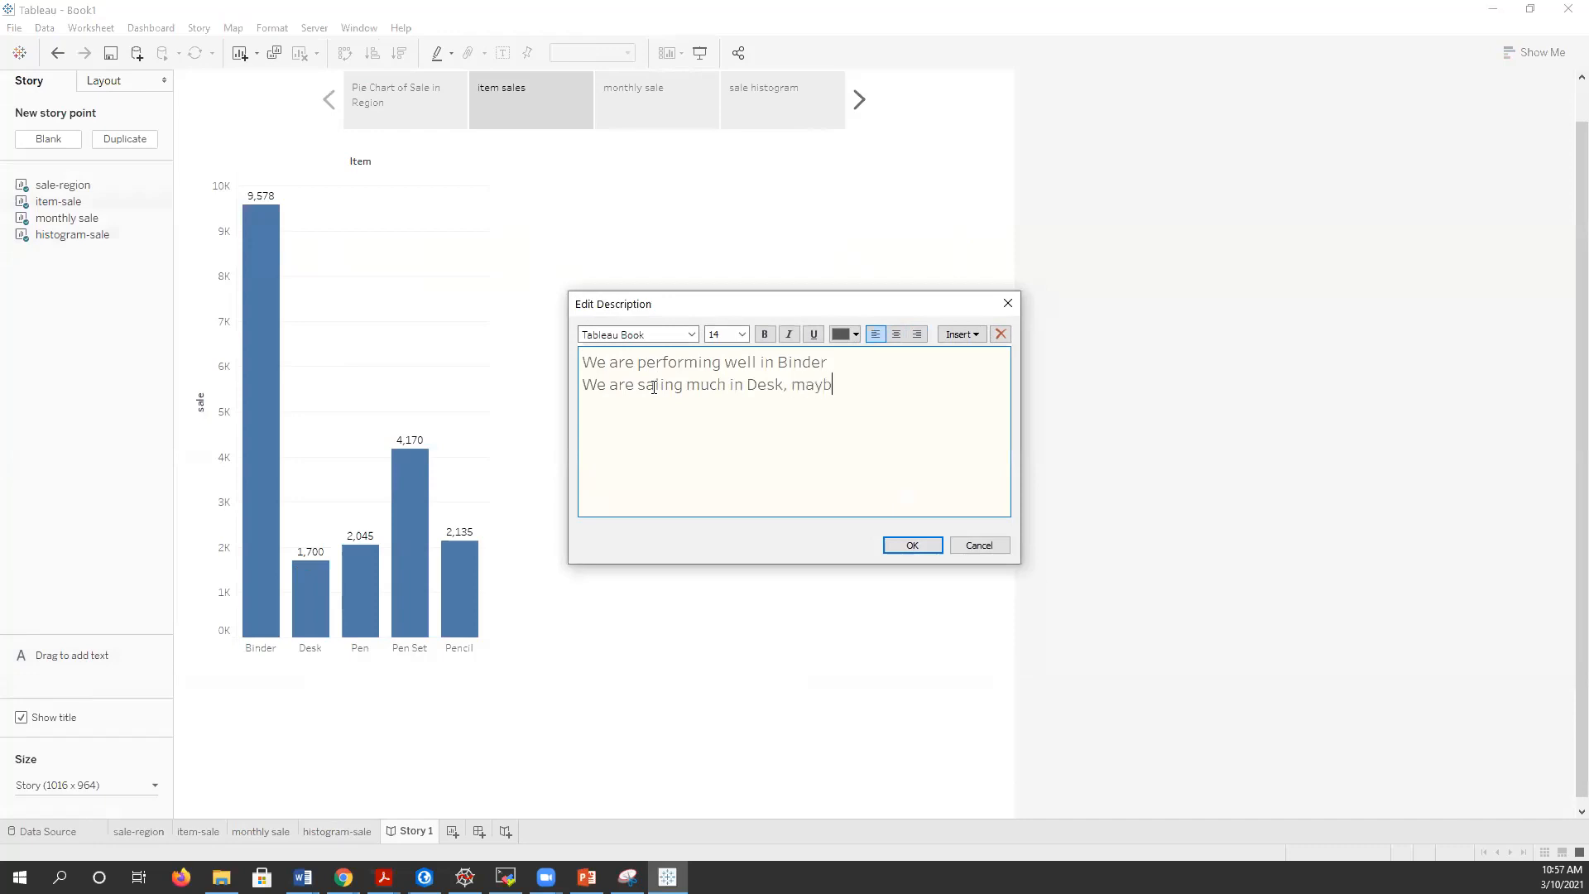
pyautogui.write('e adds are helpful!')
pyautogui.click(914, 544)
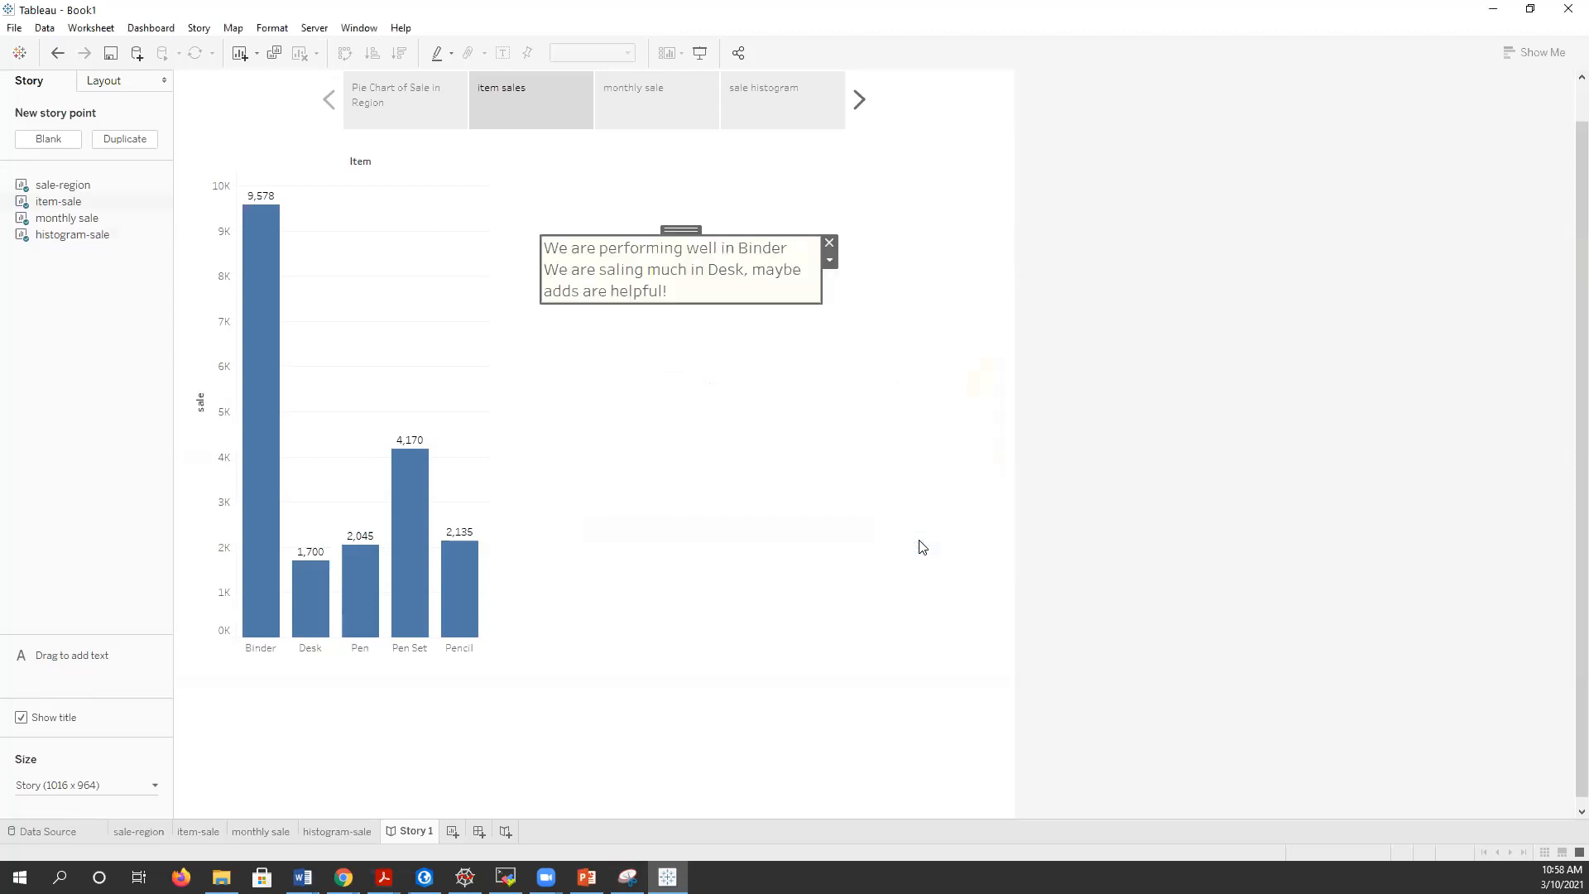
pyautogui.click(776, 424)
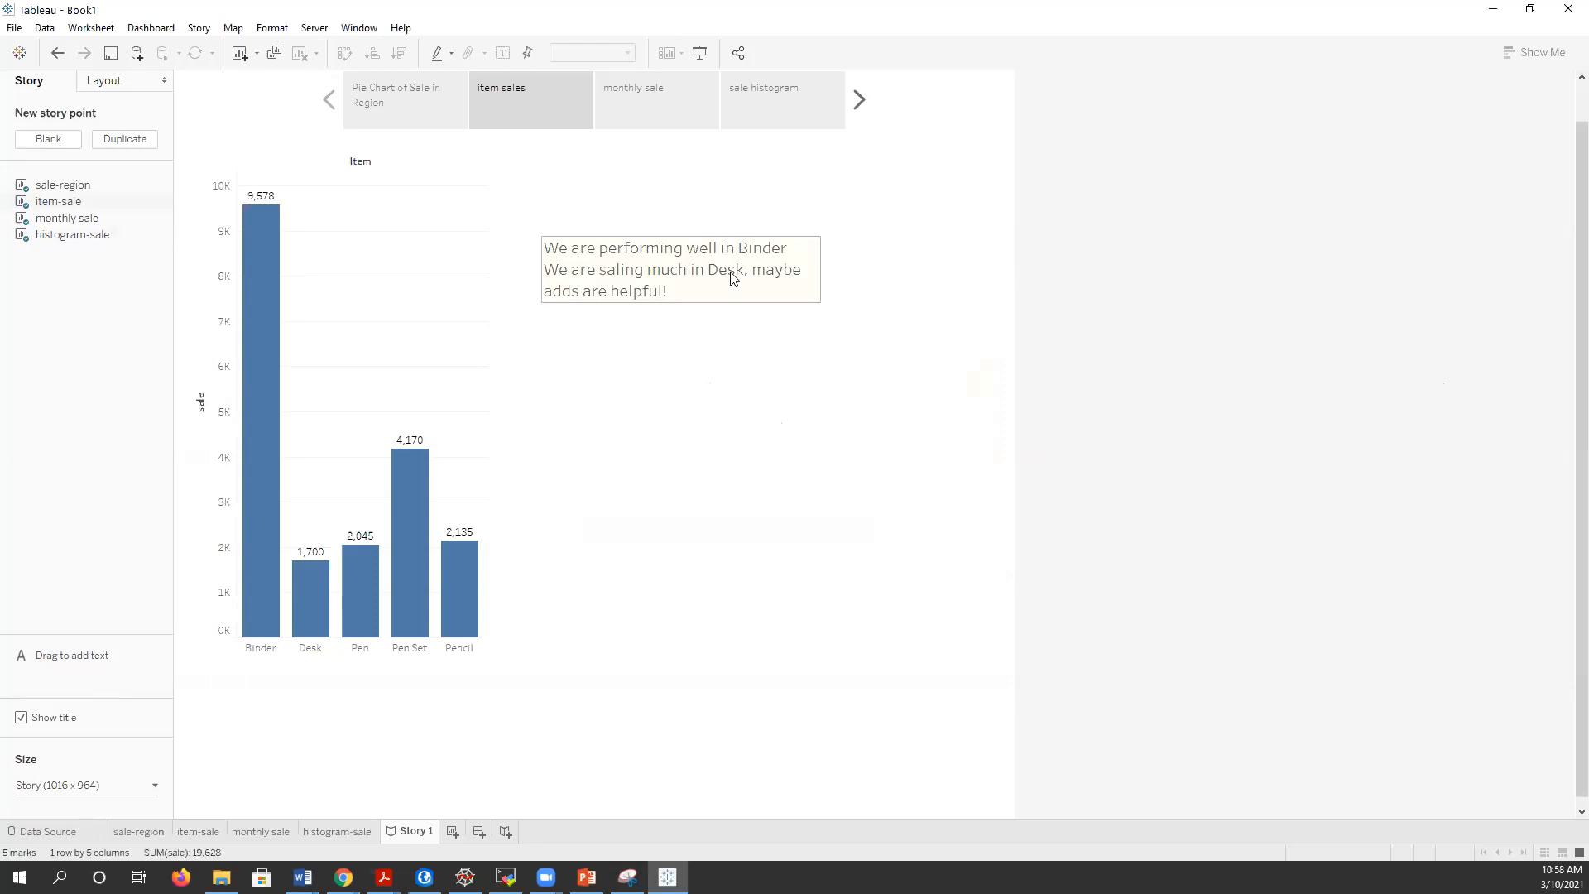
# - Widen the note in the item sales story point and move it closer to the bar chart
pyautogui.click(821, 301)
pyautogui.moveTo(821, 301)
pyautogui.mouseDown()
pyautogui.moveTo(907, 305)
pyautogui.moveTo(826, 312)
pyautogui.moveTo(841, 305)
pyautogui.mouseUp()
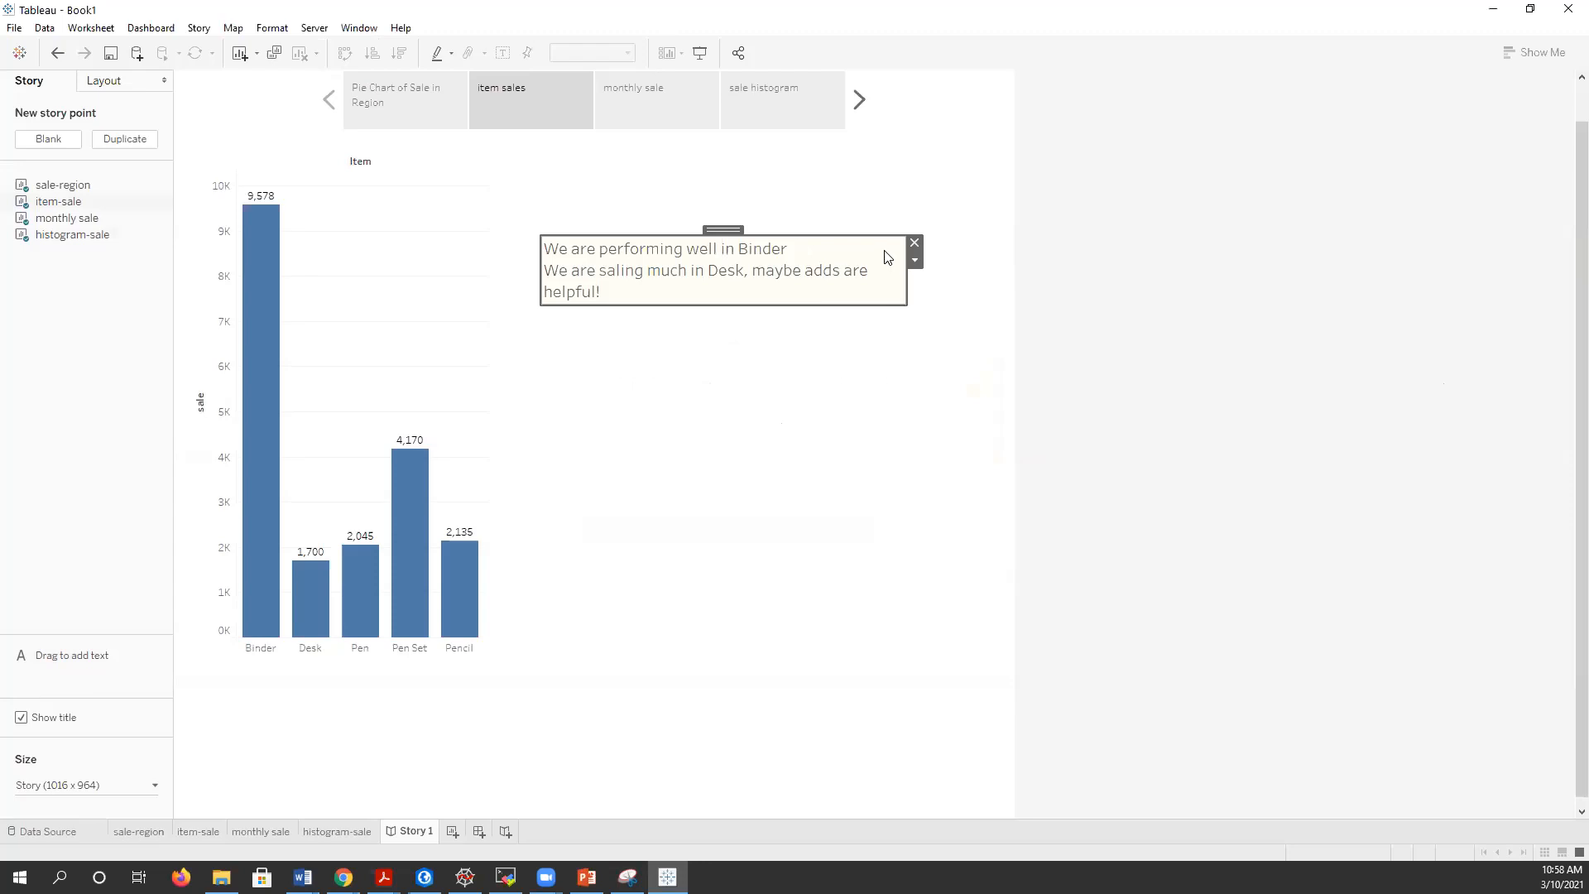
pyautogui.moveTo(733, 230); pyautogui.dragTo(704, 229)
pyautogui.click(1106, 369)
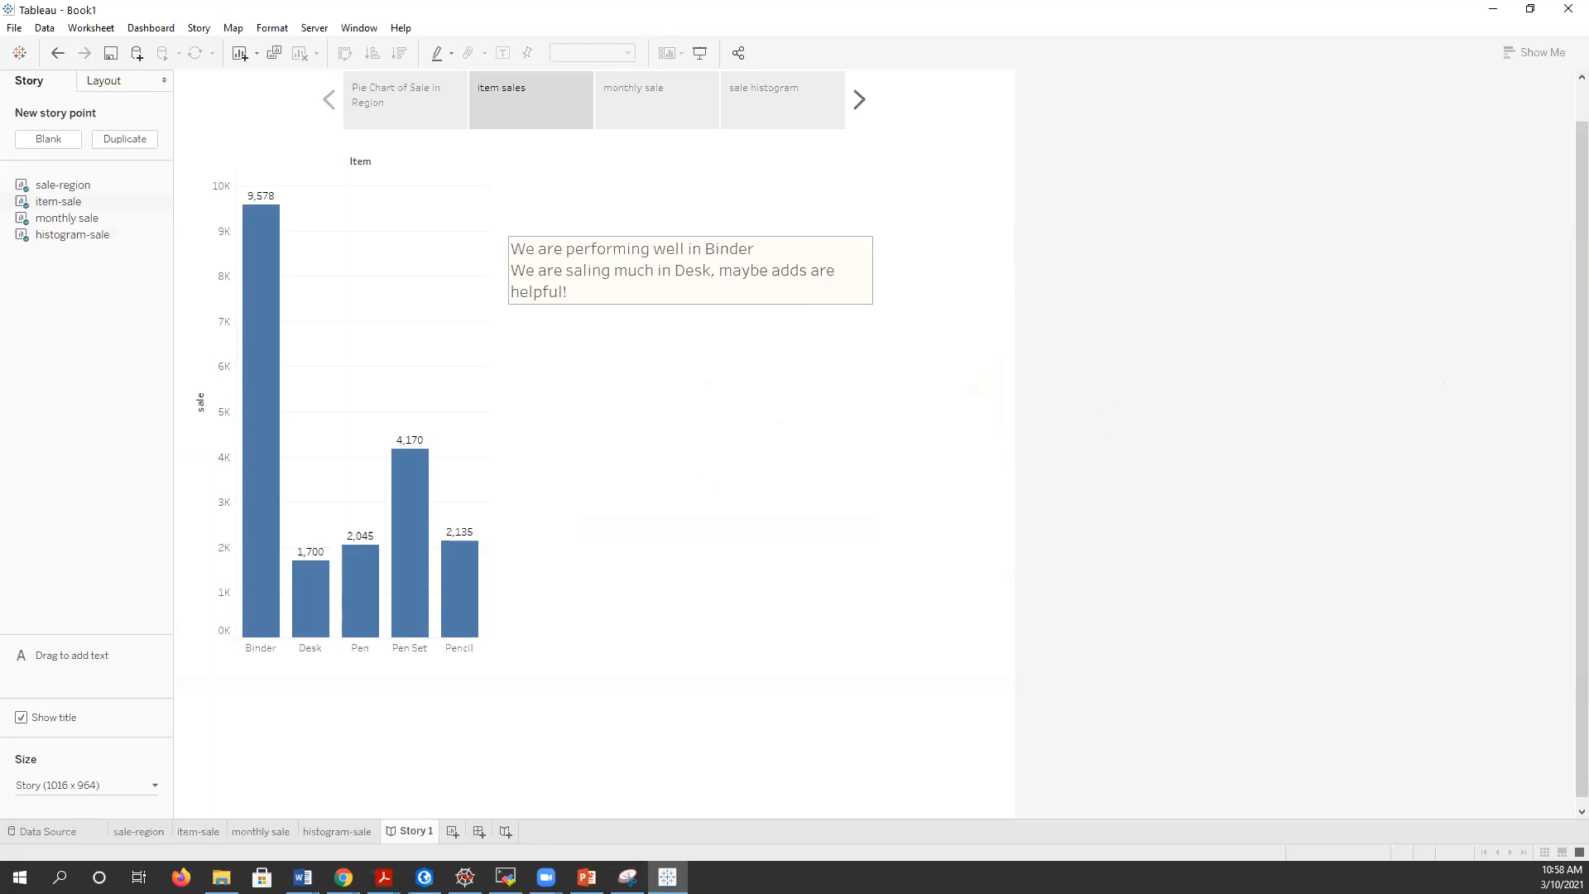
# - Save the workbook to the Desktop under the name item-sales
pyautogui.hotkey('alt', 'Tab')
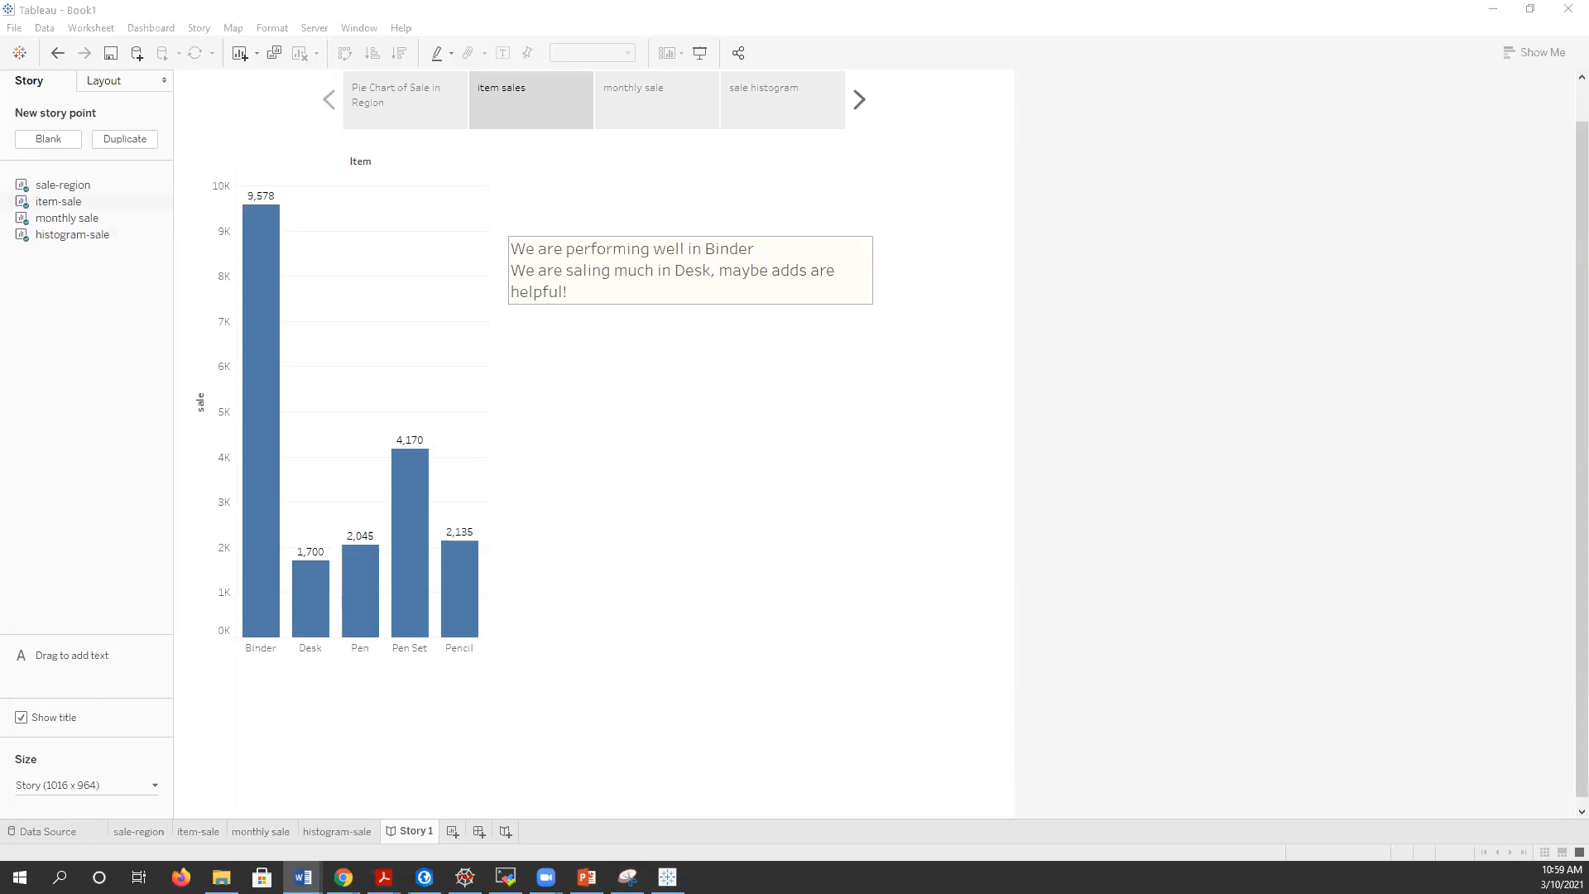
pyautogui.click(14, 29)
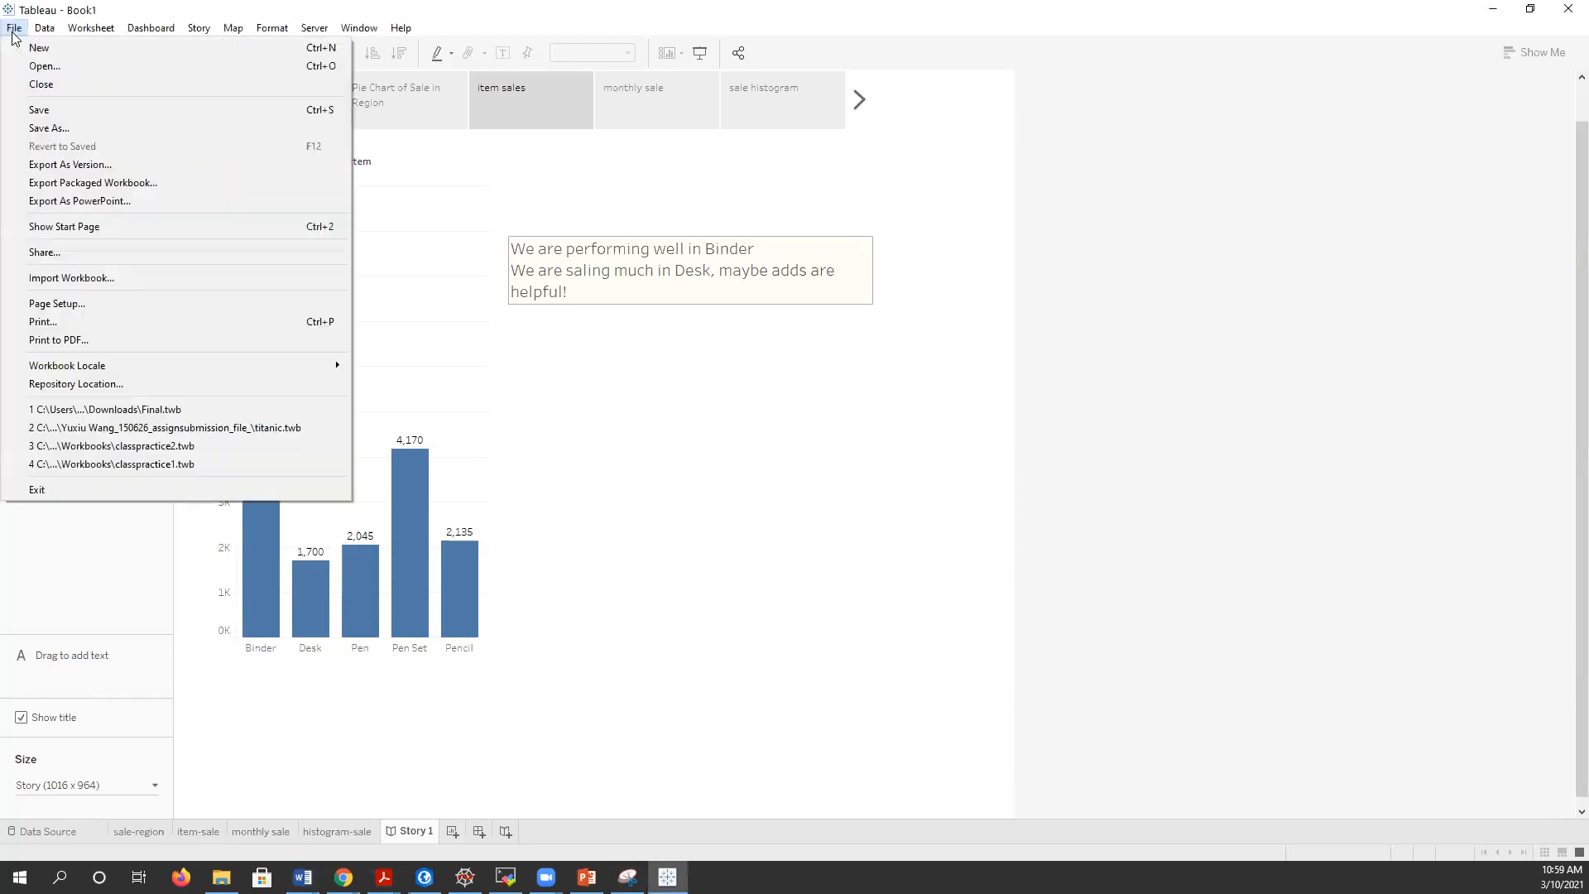
pyautogui.click(12, 33)
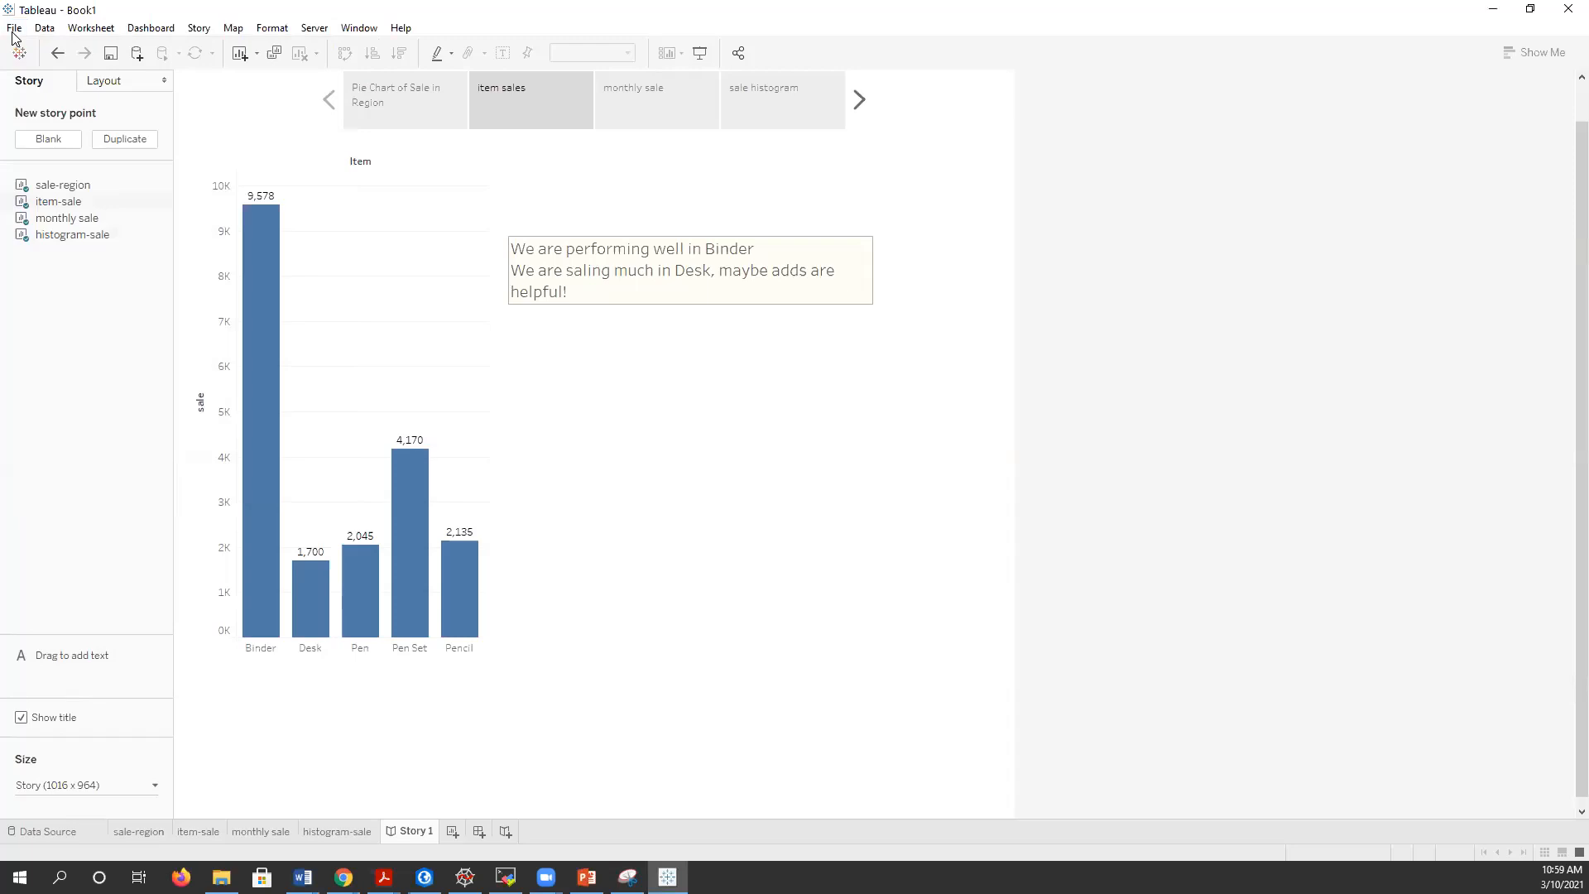
pyautogui.click(13, 33)
pyautogui.click(89, 127)
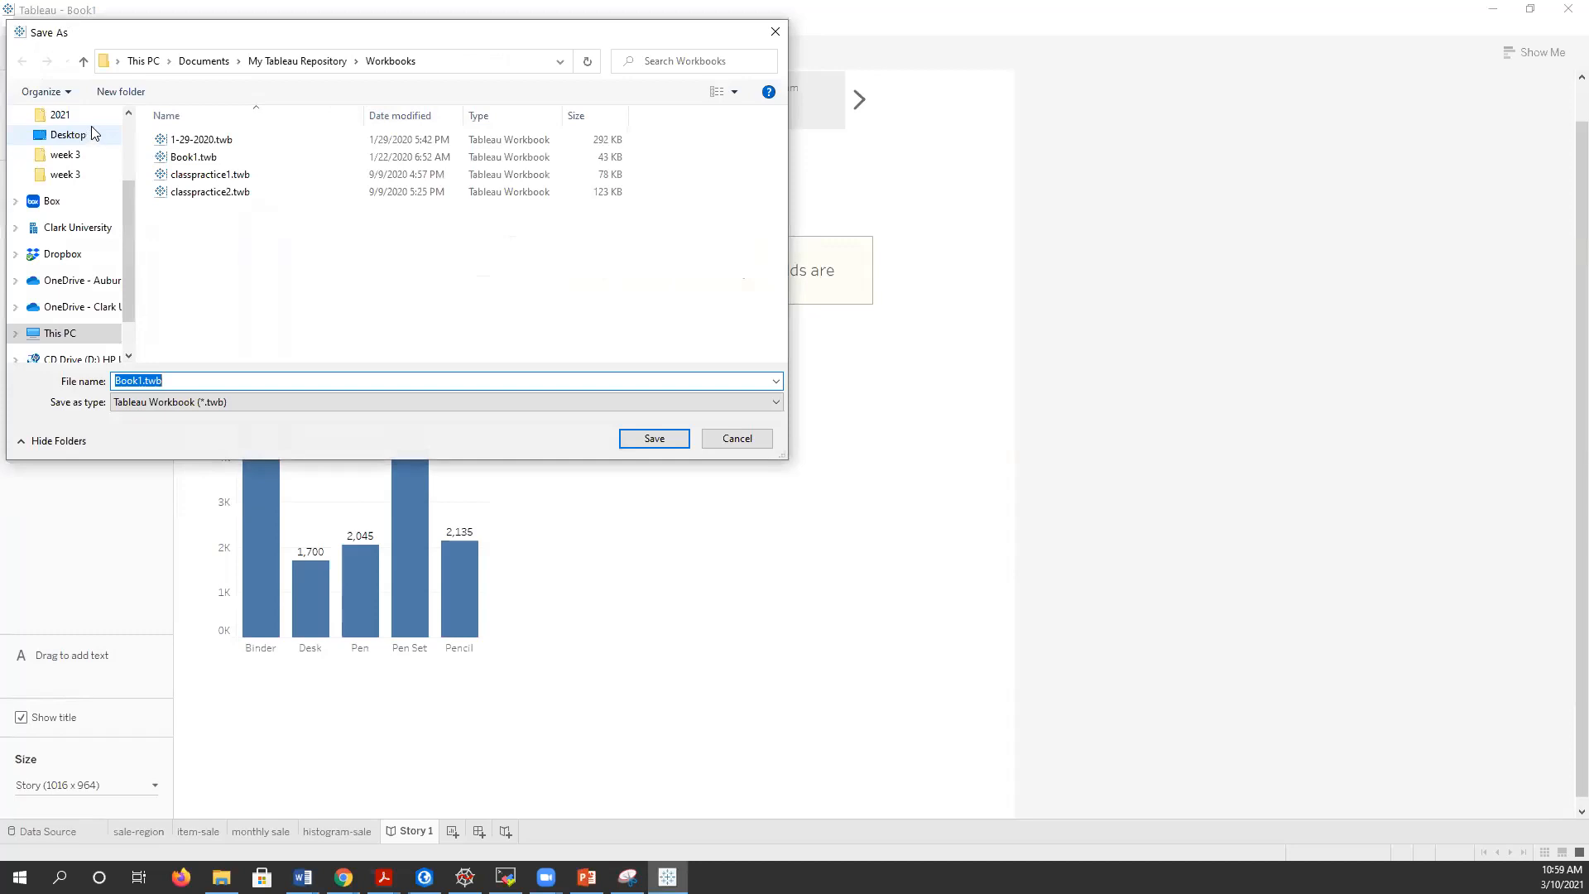
pyautogui.click(82, 134)
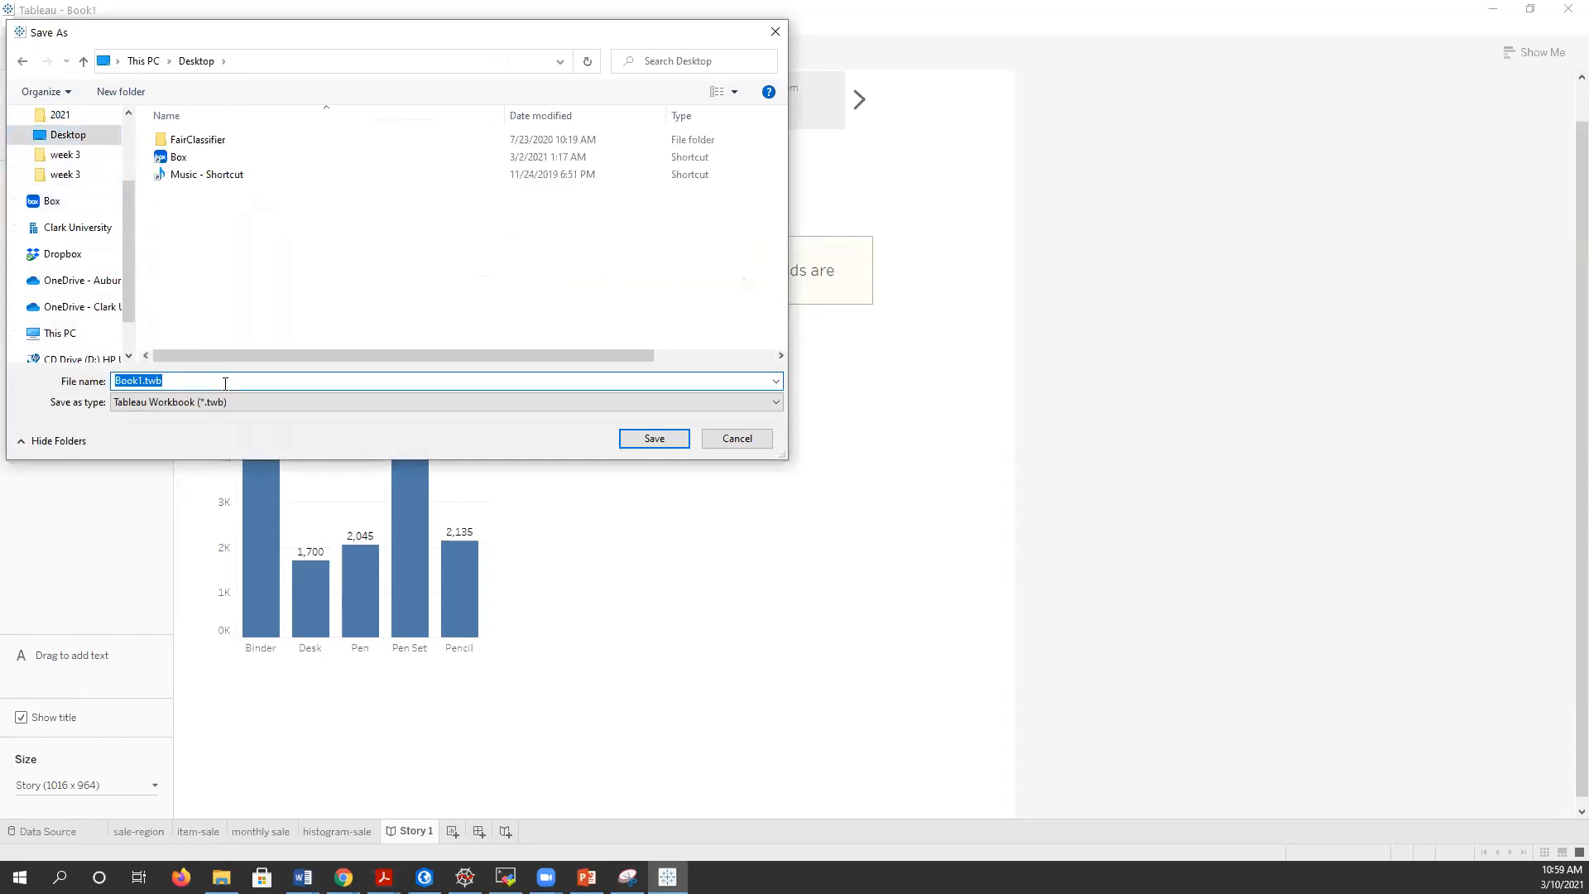
pyautogui.write('item-sales')
pyautogui.click(684, 448)
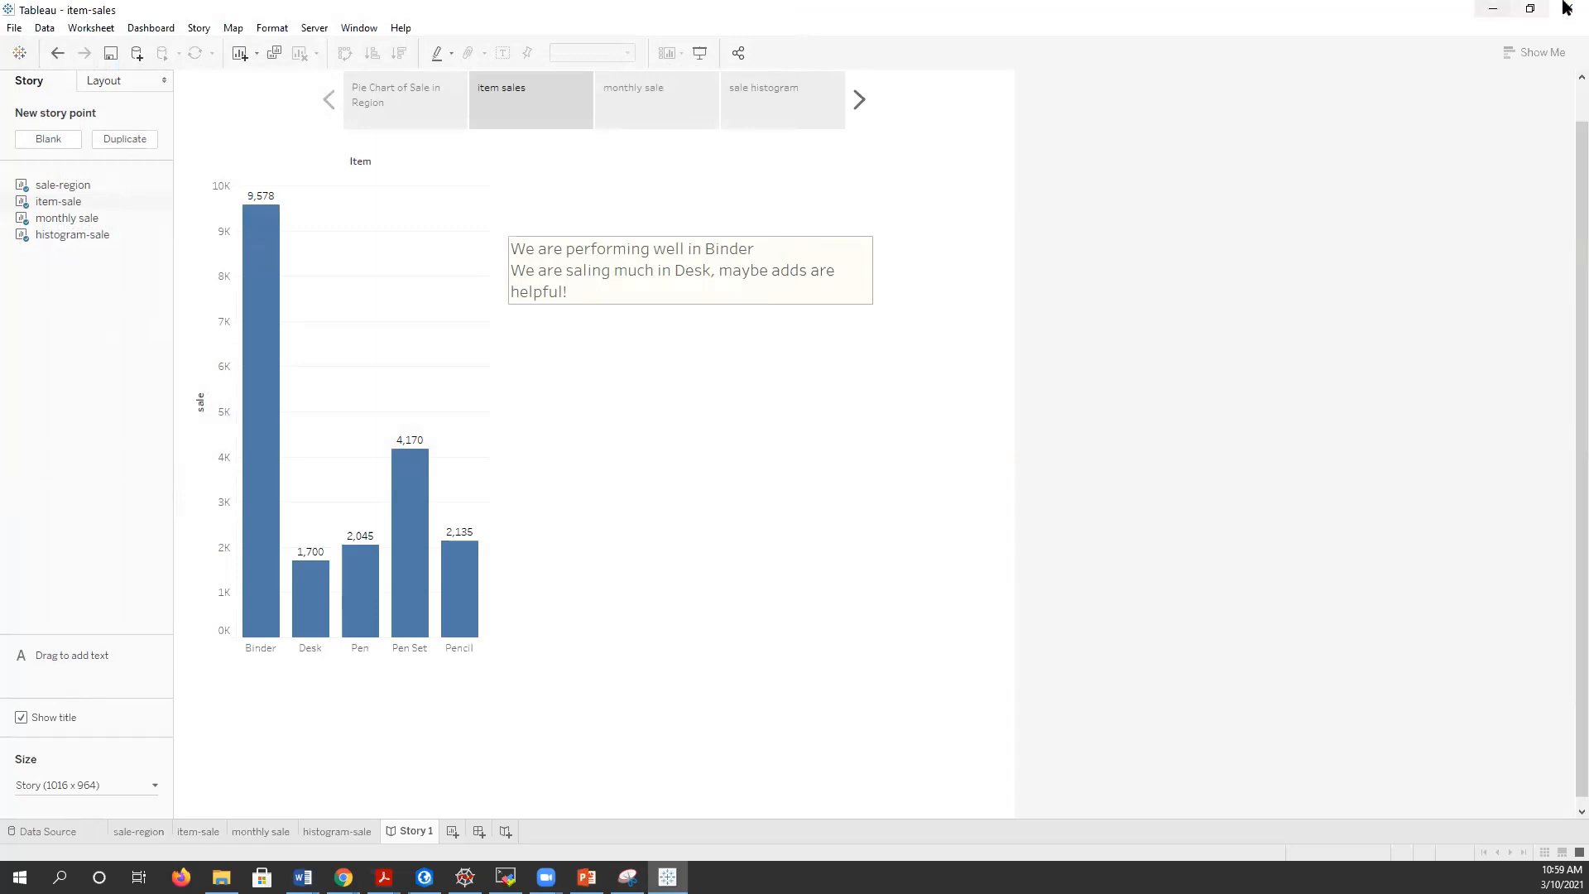
# - Replace the item-sales workbook with a single new blank workbook and show its start page
pyautogui.click(14, 28)
pyautogui.click(28, 48)
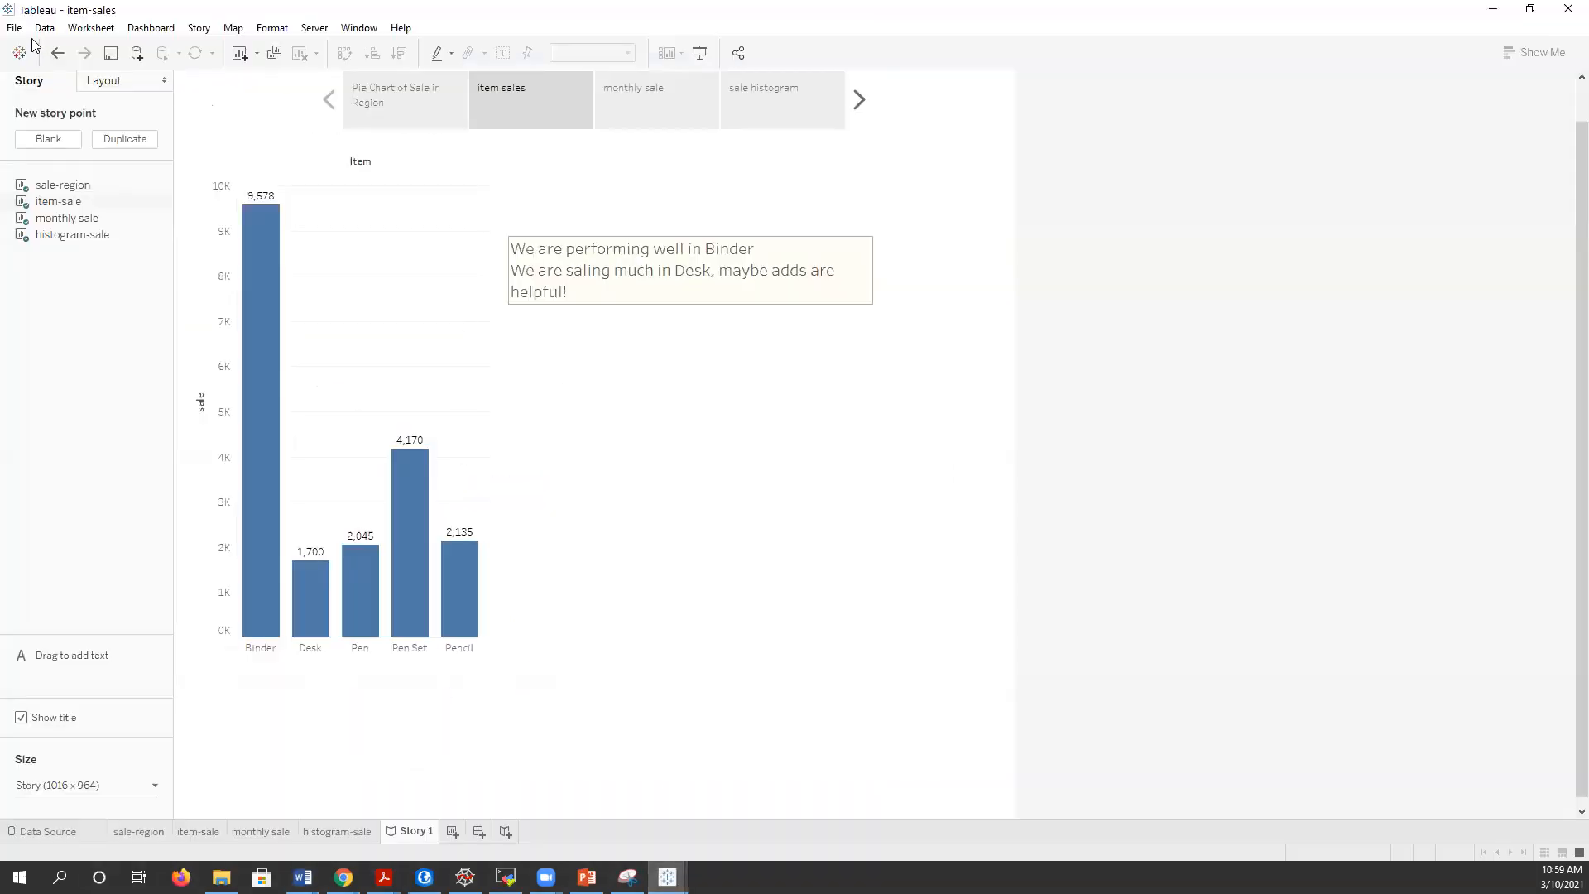
pyautogui.click(14, 29)
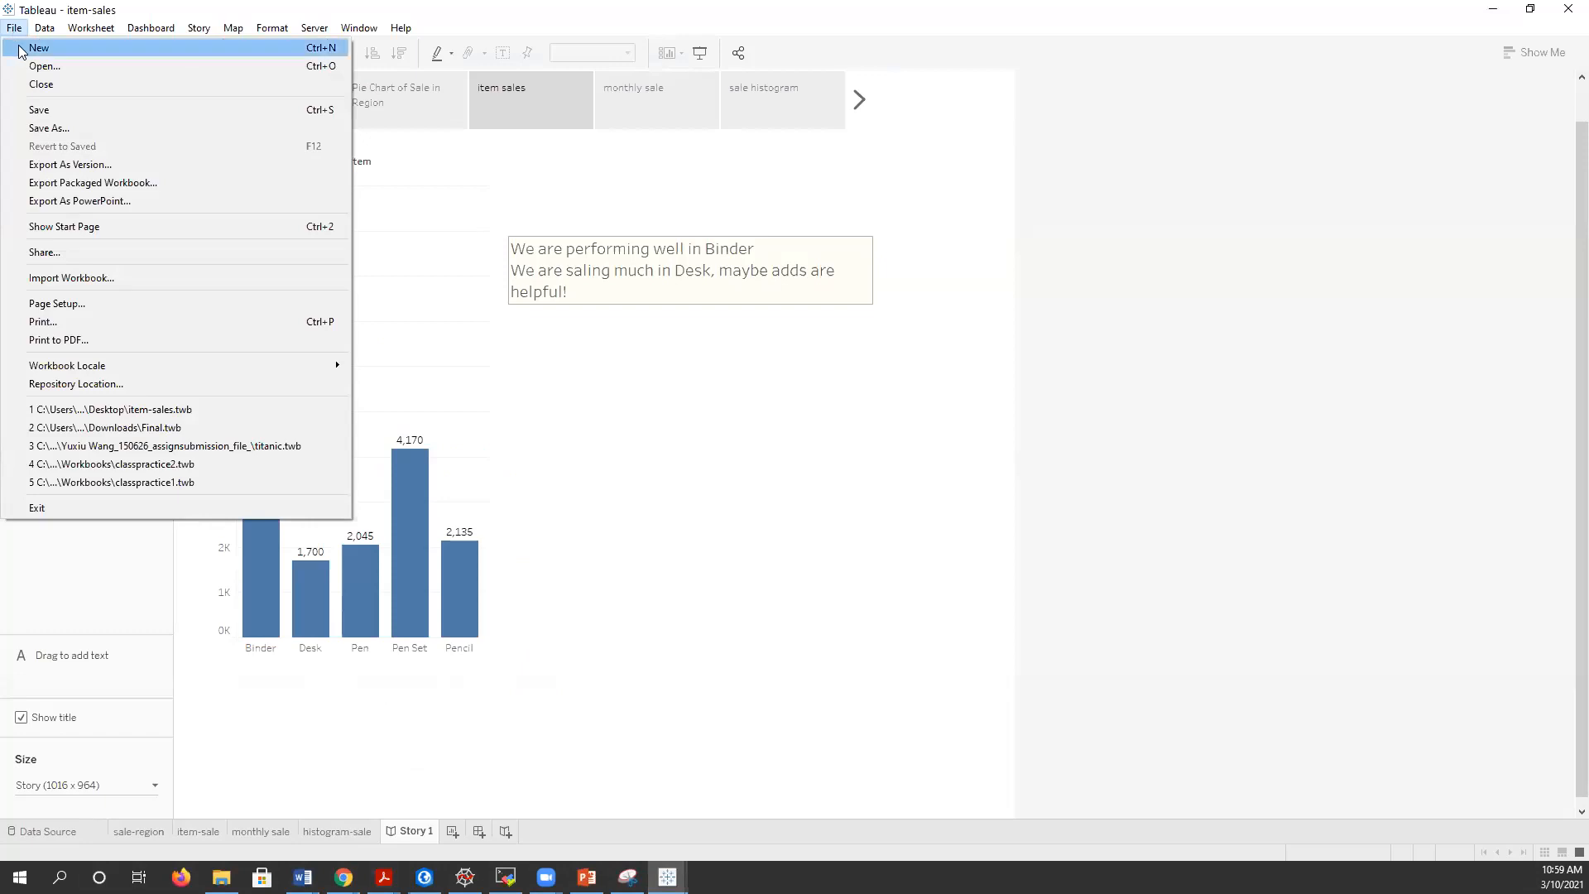
pyautogui.click(23, 51)
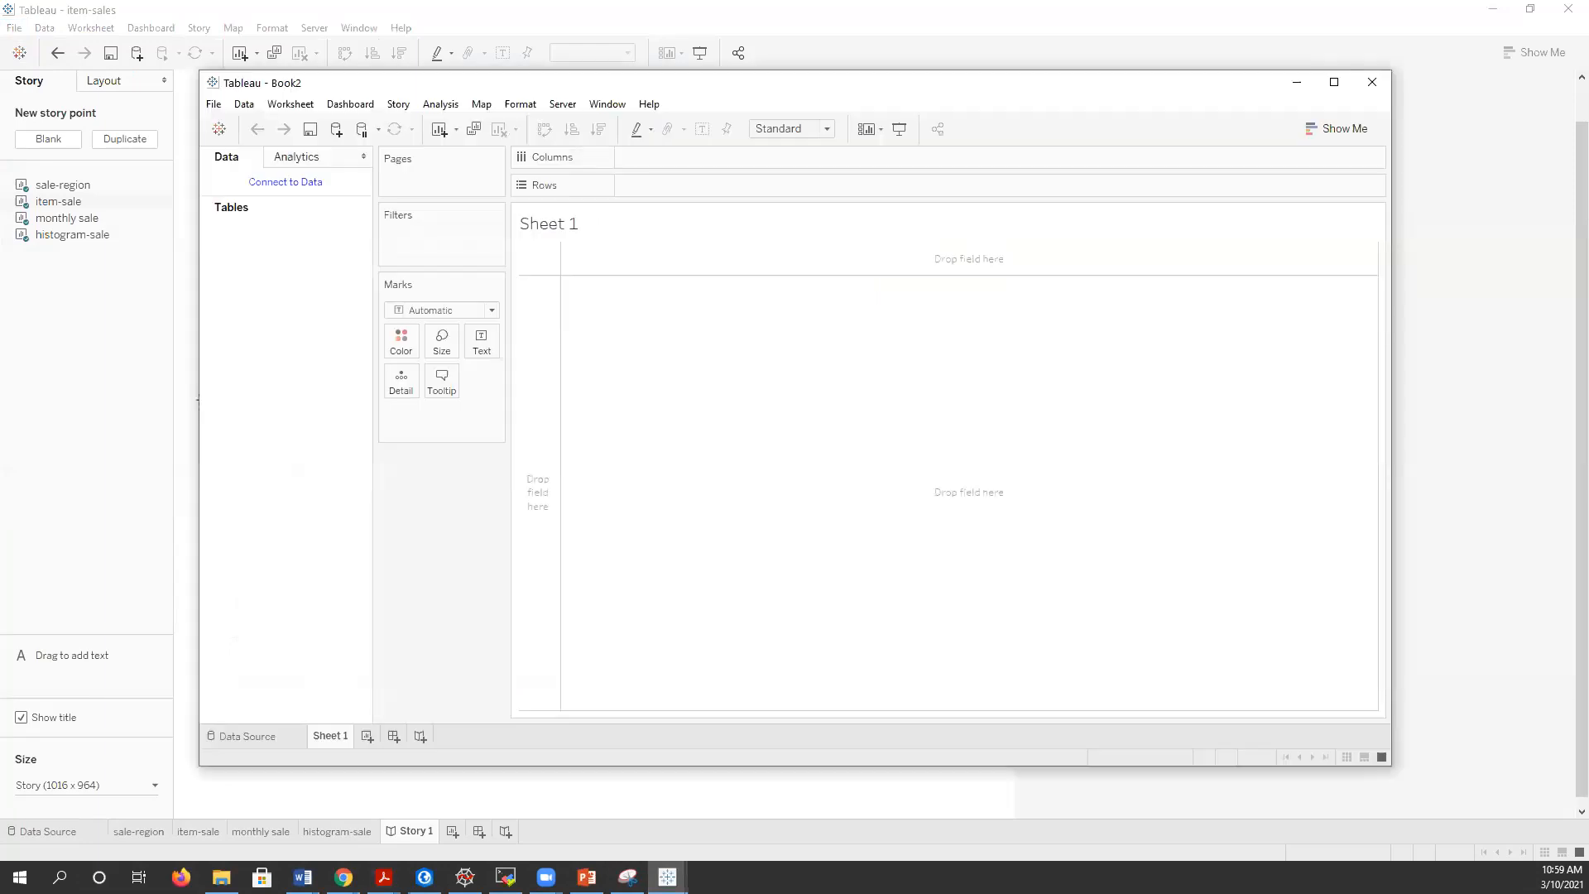
pyautogui.click(1567, 10)
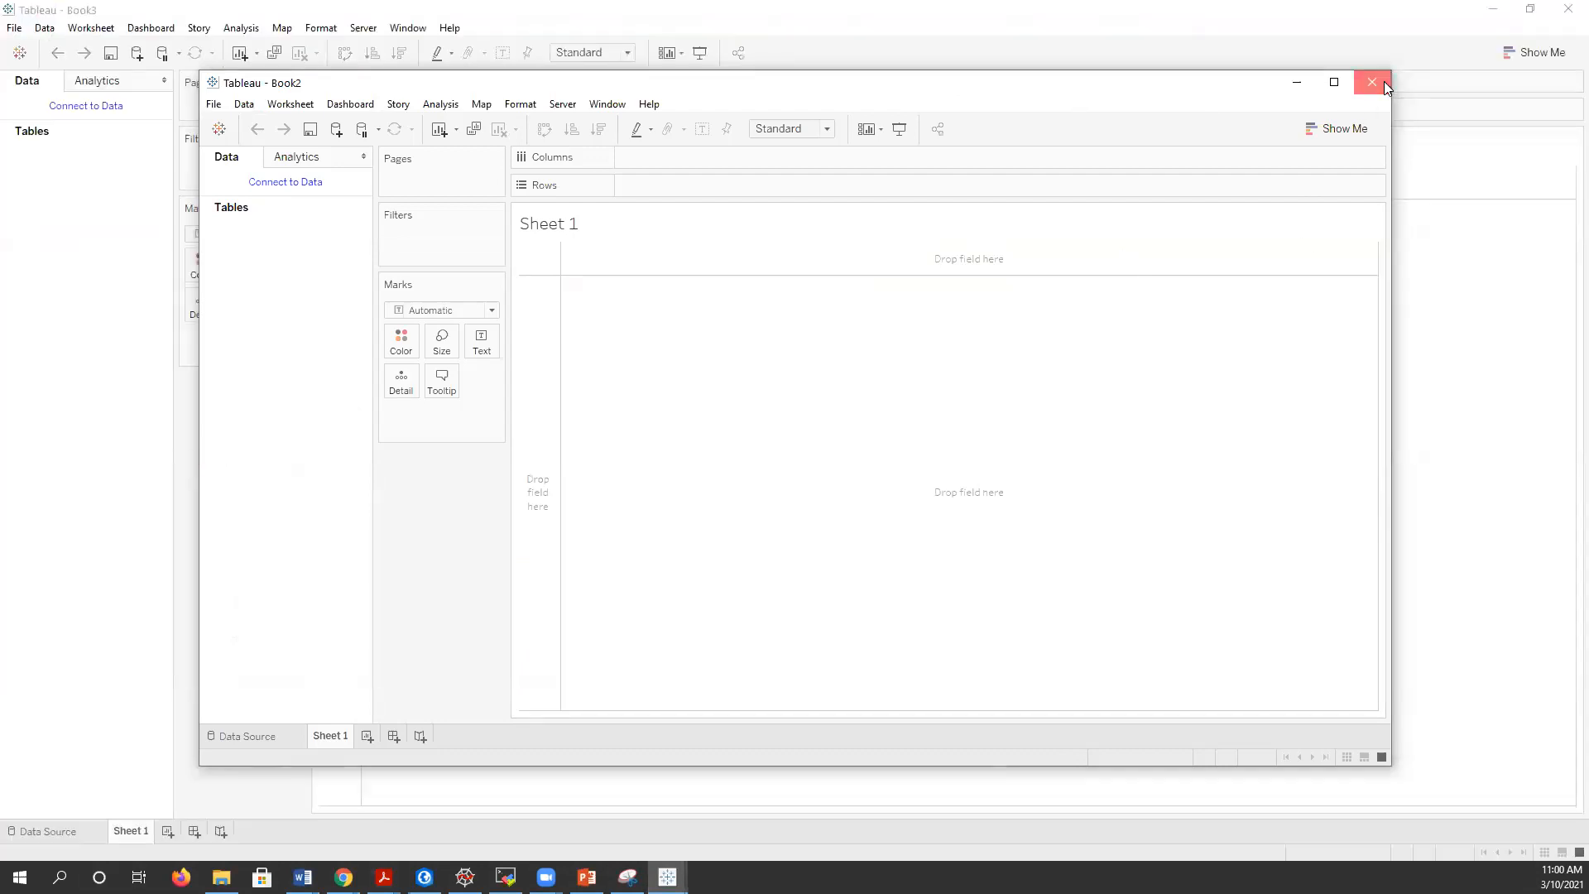
pyautogui.click(1384, 81)
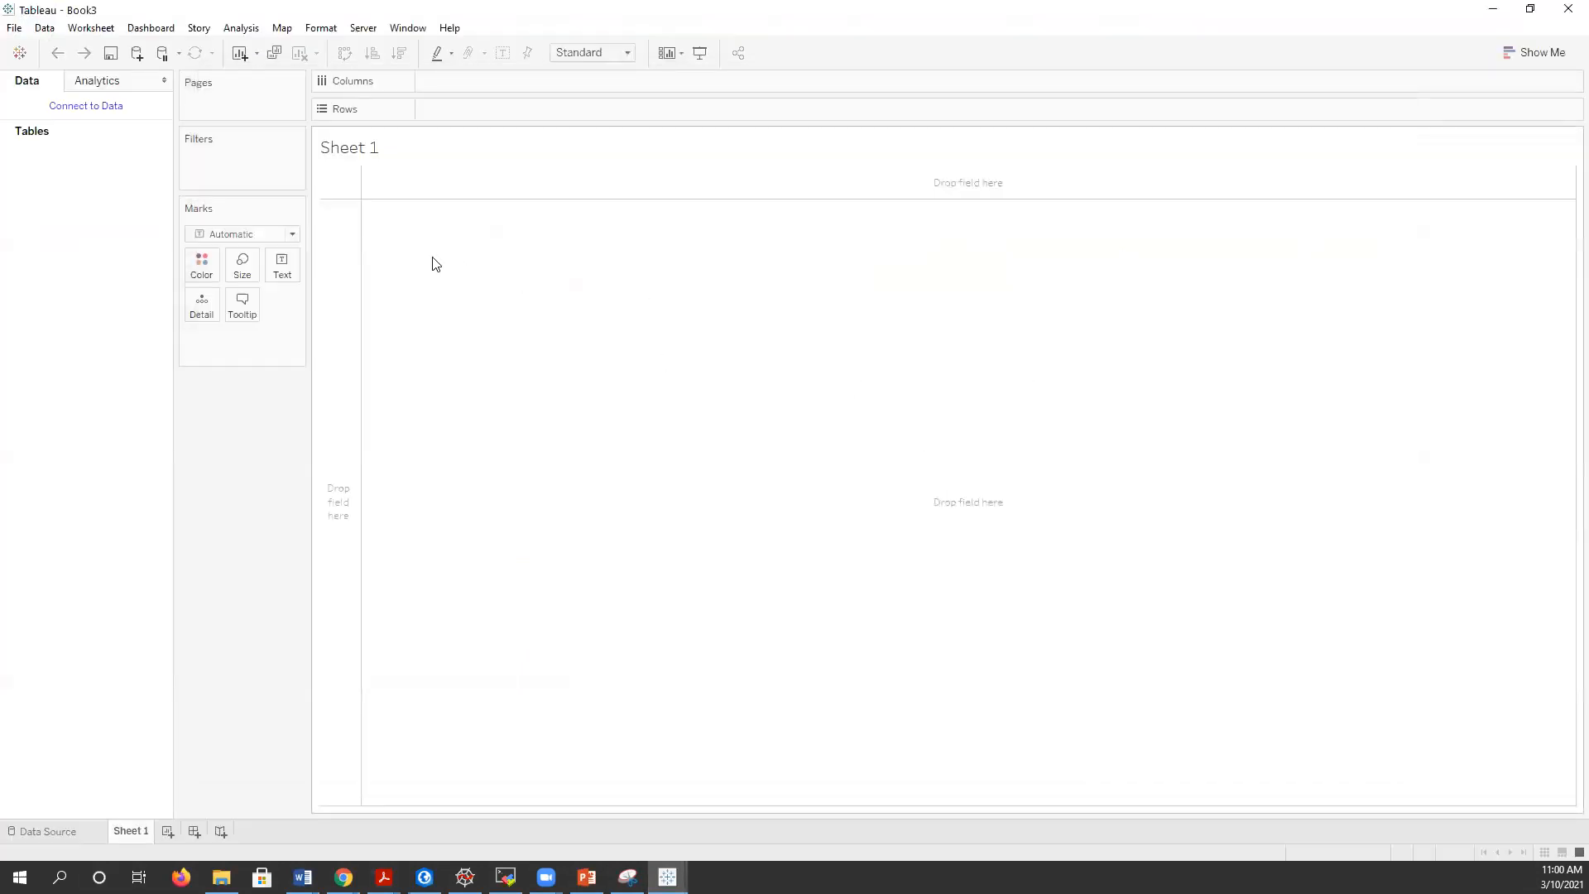
pyautogui.click(17, 53)
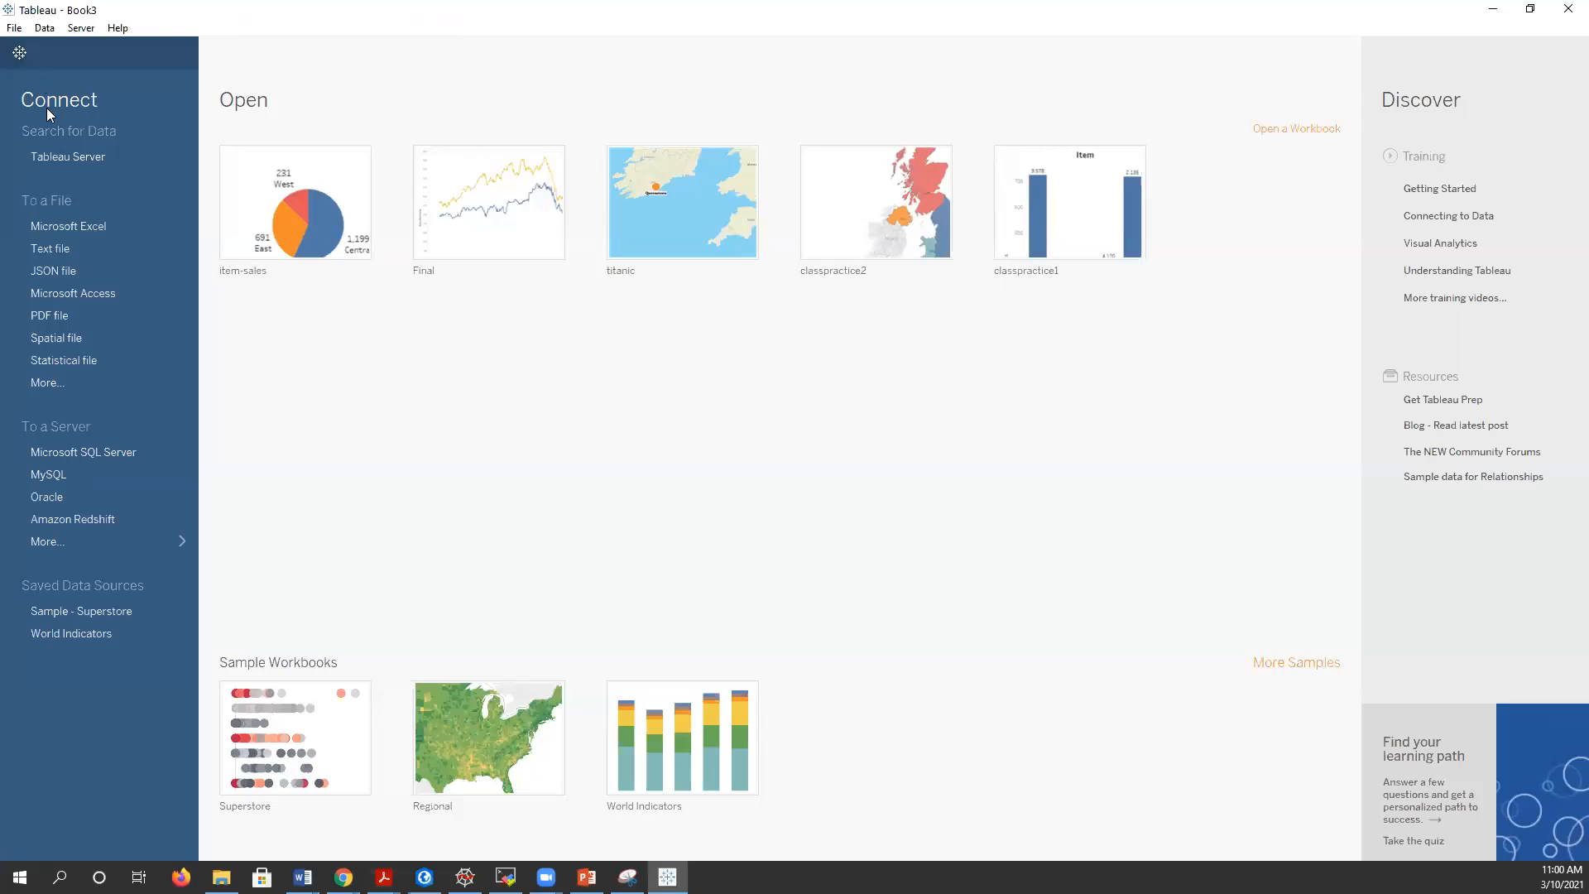
pyautogui.click(70, 228)
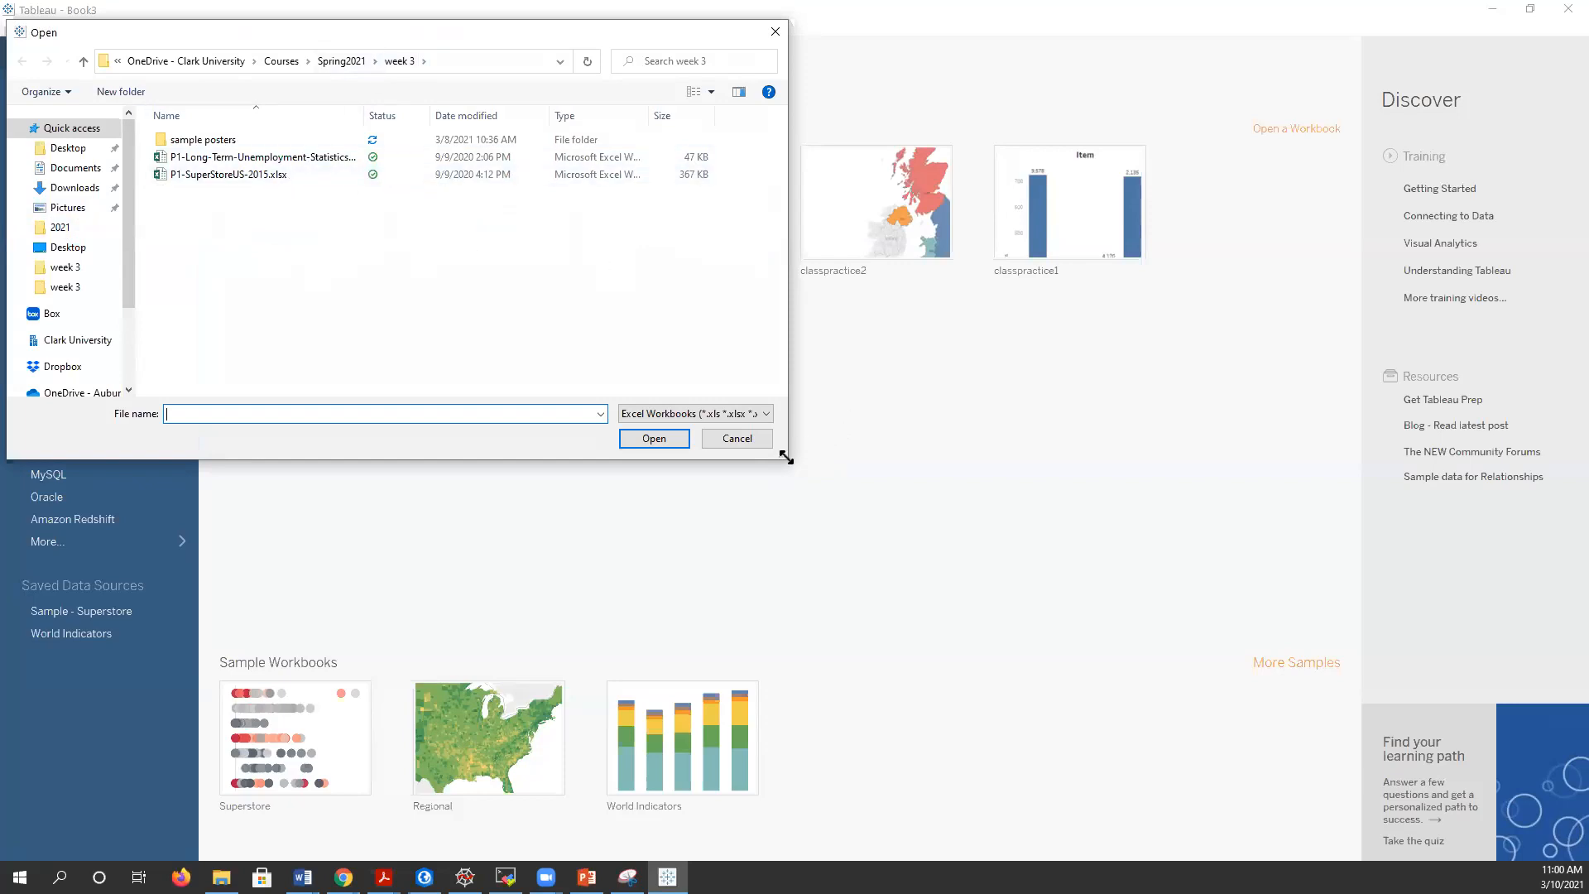
pyautogui.moveTo(786, 457); pyautogui.dragTo(925, 519)
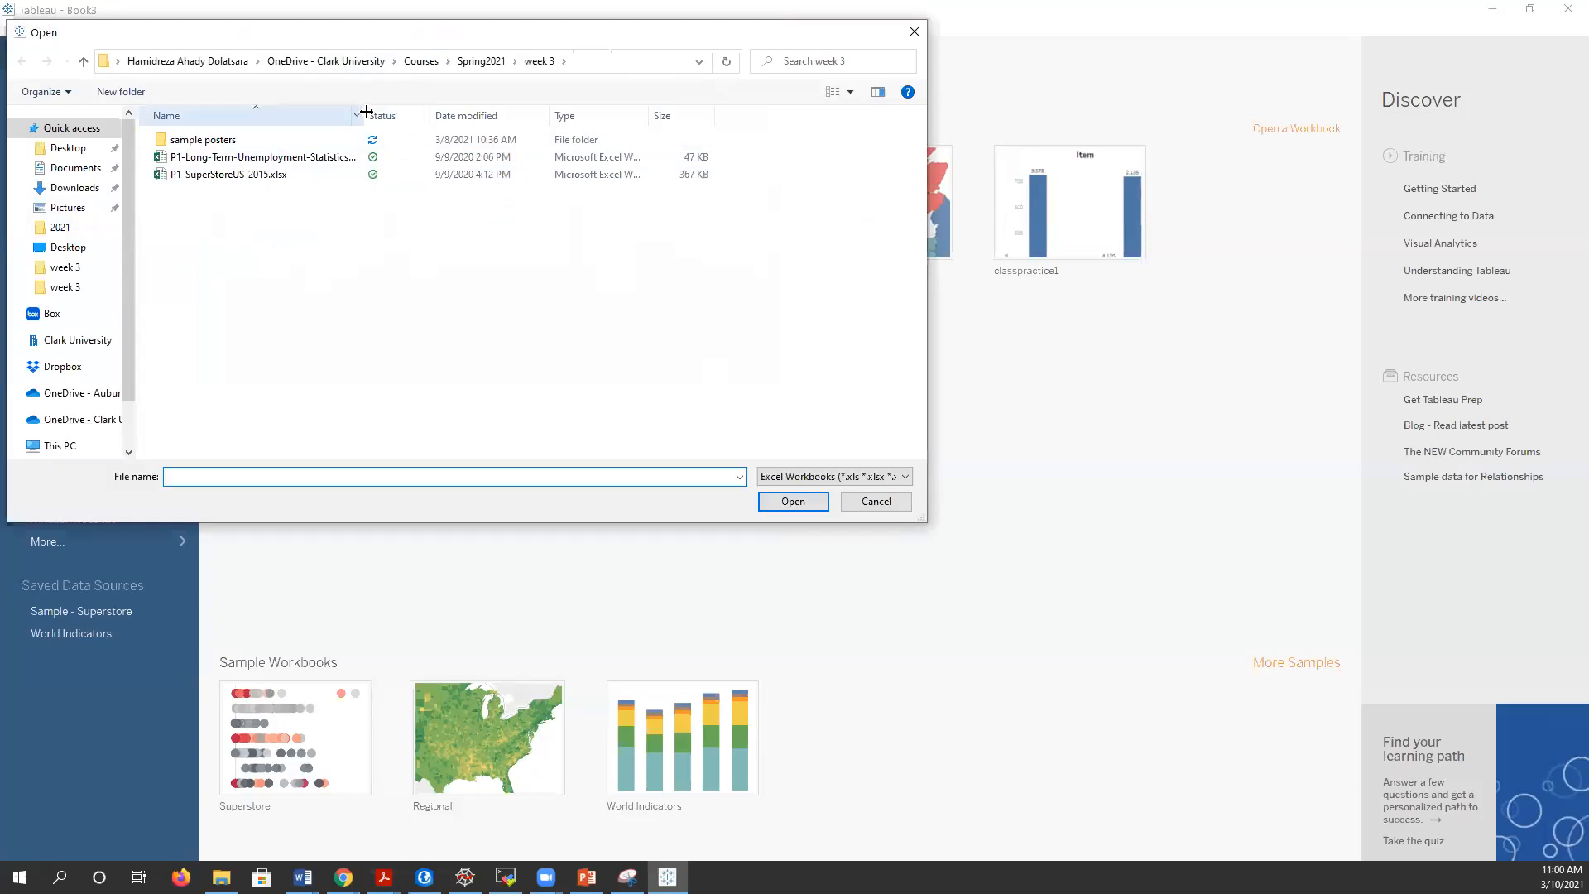
pyautogui.moveTo(365, 113); pyautogui.dragTo(442, 110)
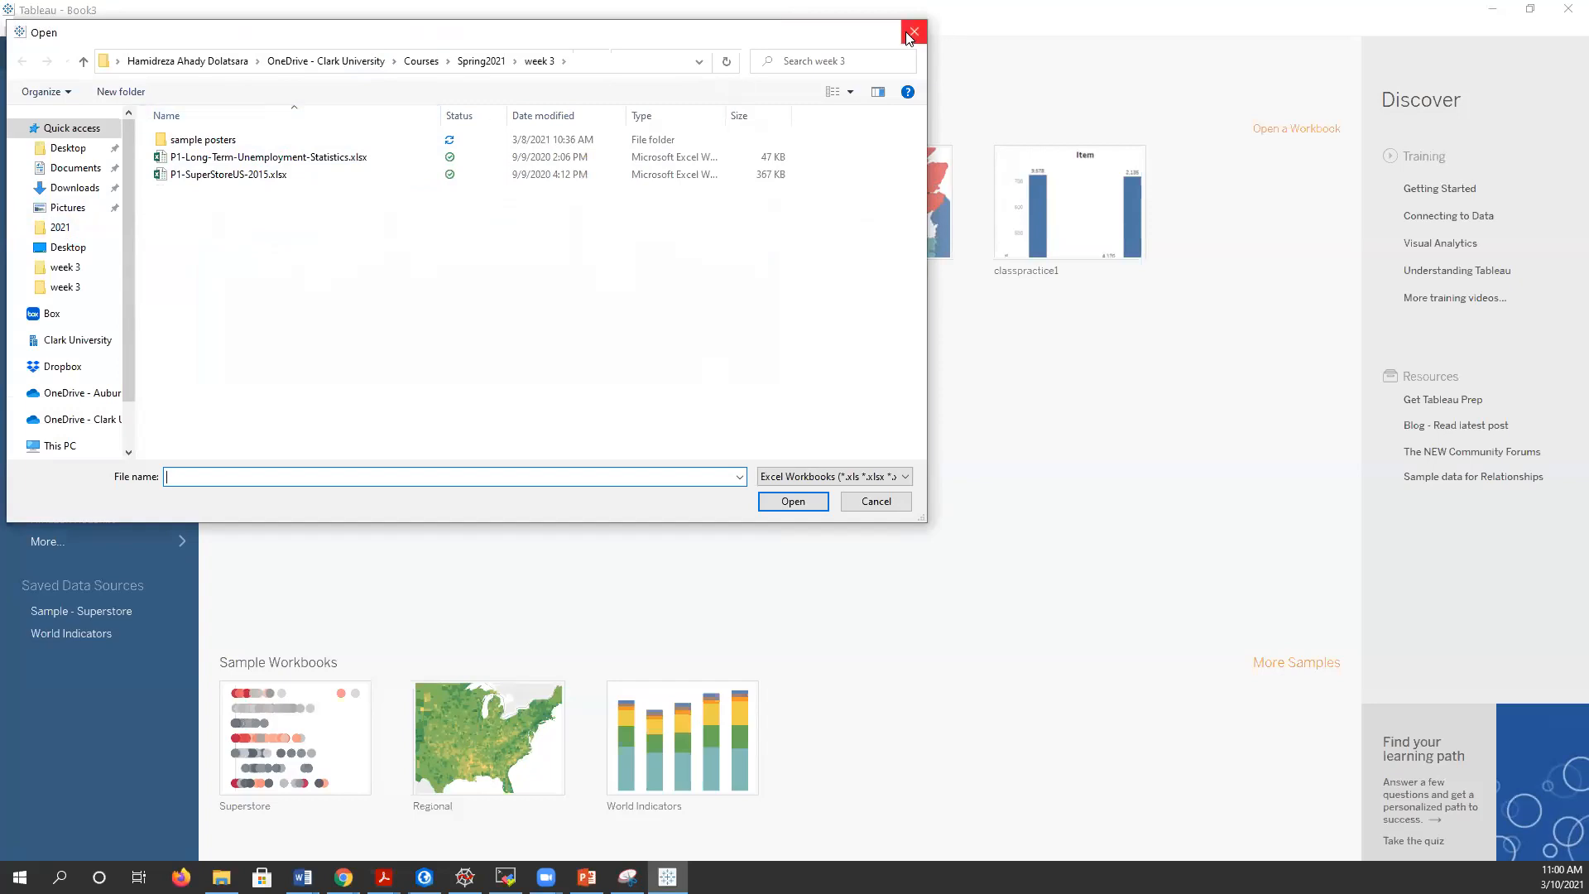
pyautogui.moveTo(343, 876)
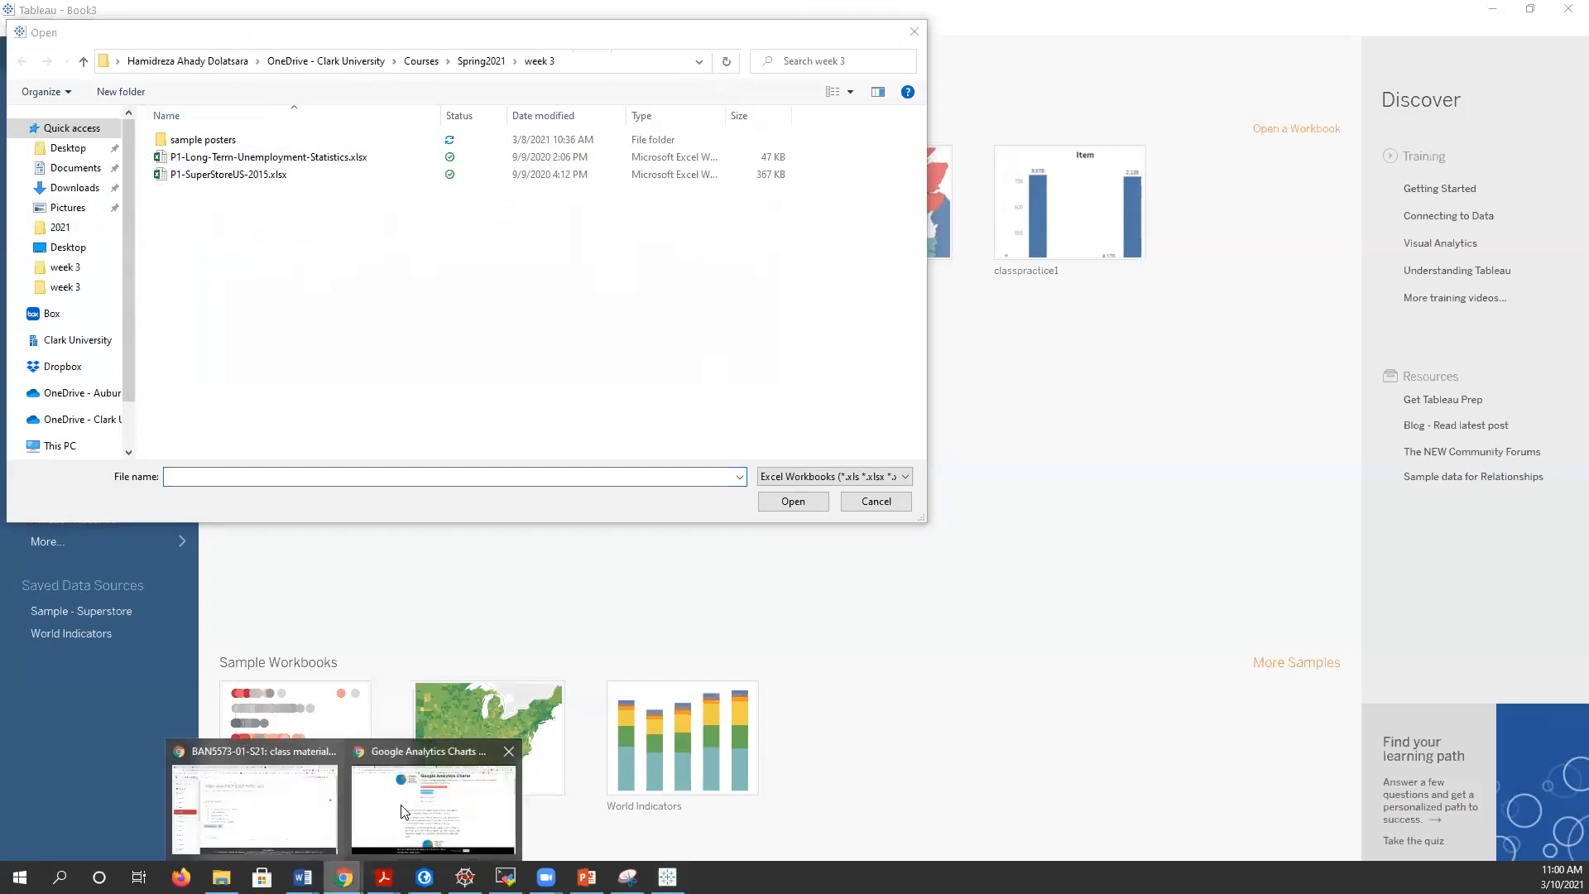
pyautogui.click(406, 745)
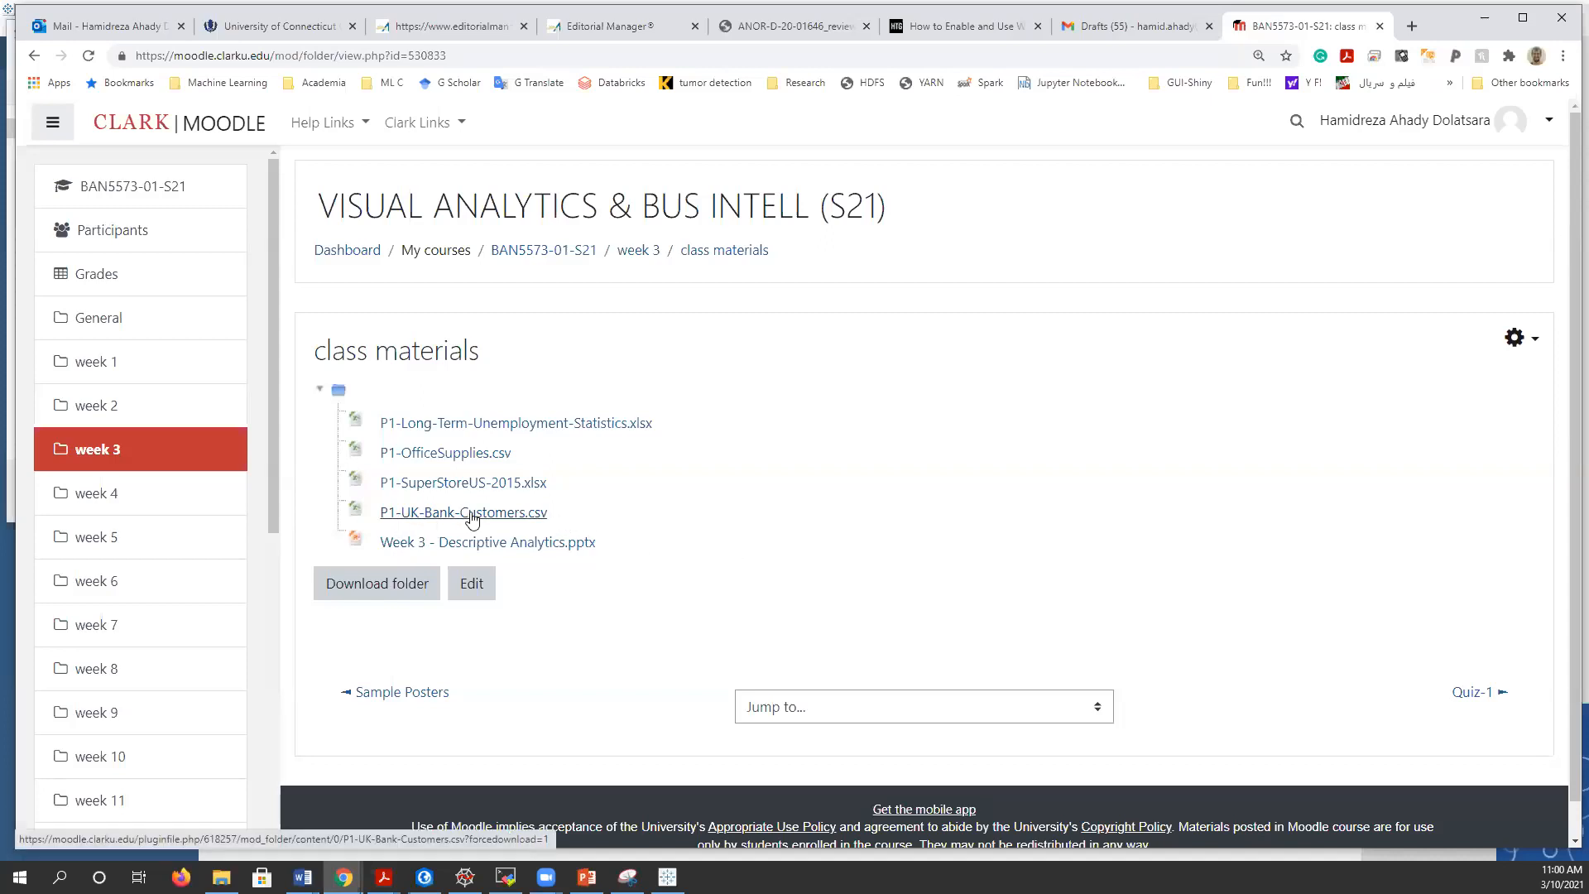
pyautogui.click(667, 876)
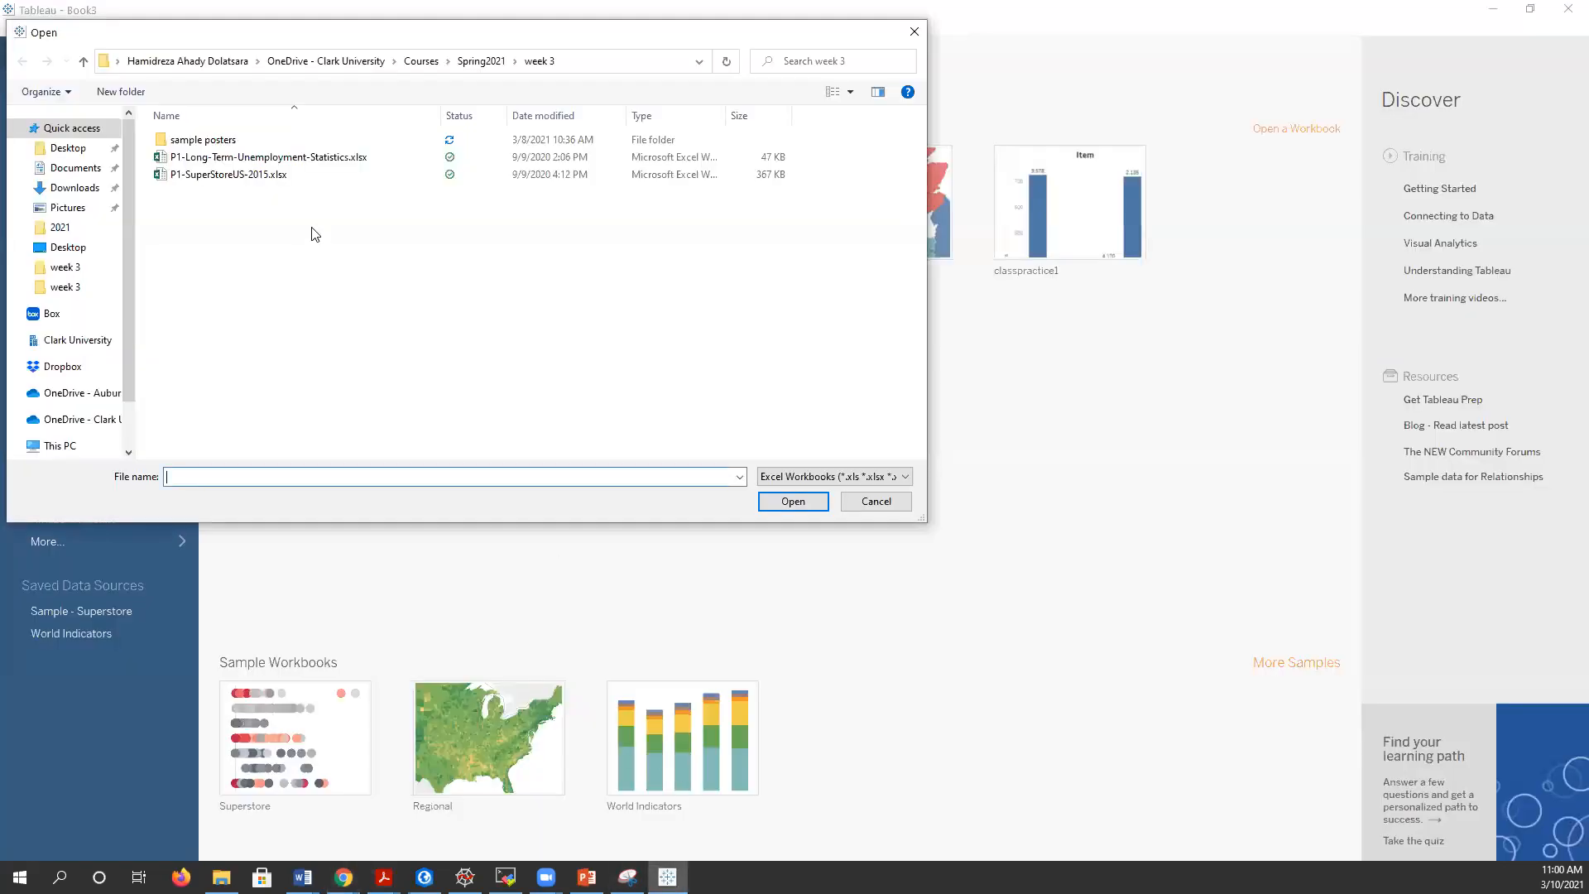
pyautogui.click(884, 507)
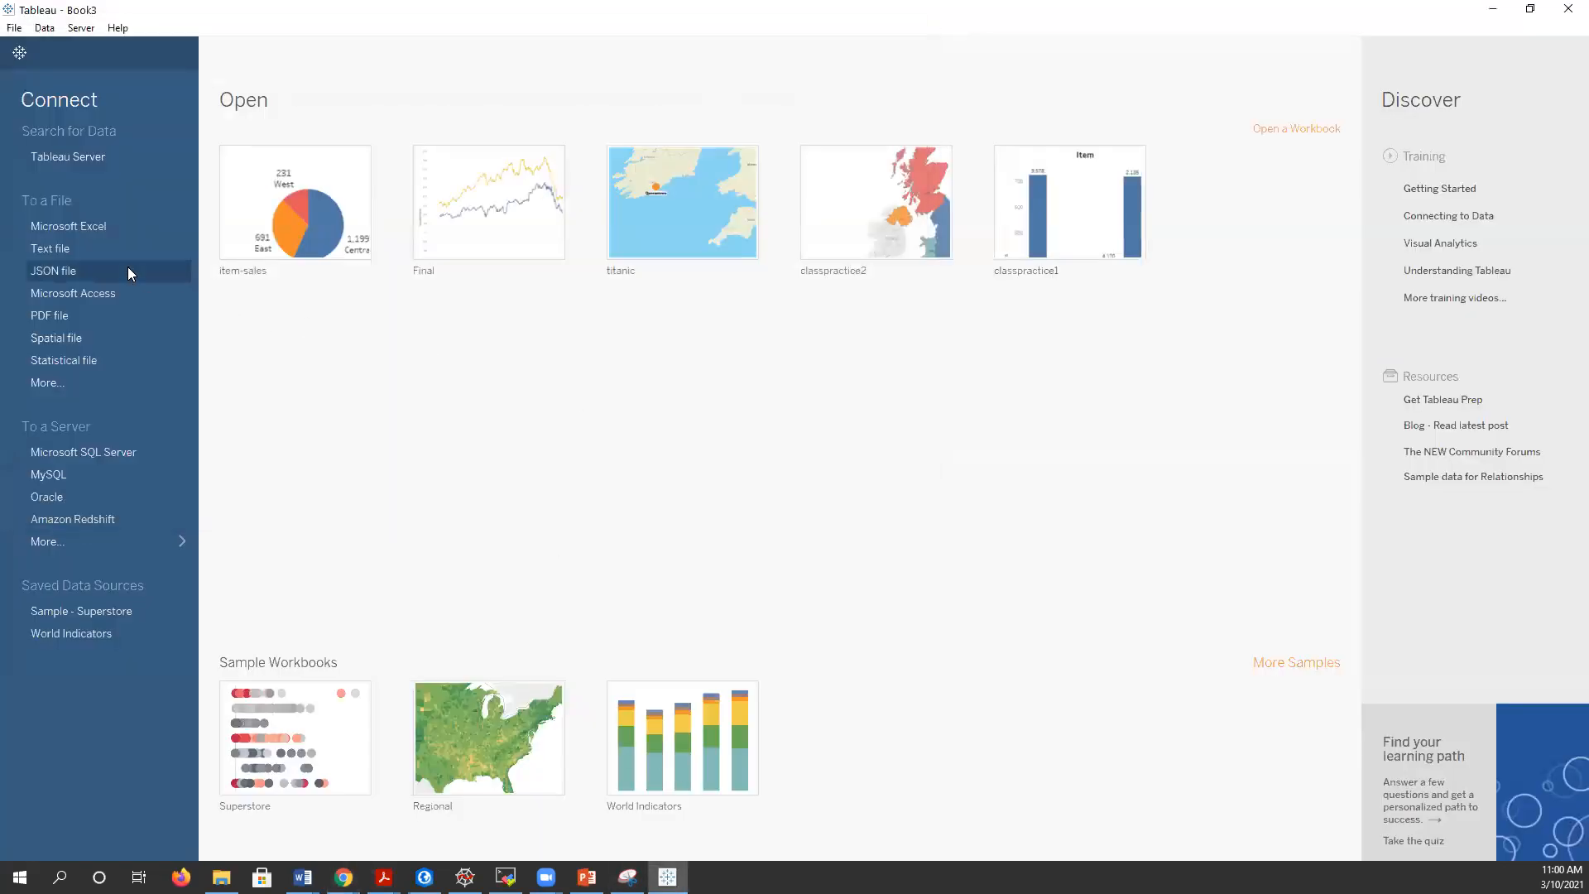
# - Connect to the text file P1-UK-Bank-Customers.csv in the week 3 folder and open Sheet 1
pyautogui.click(50, 250)
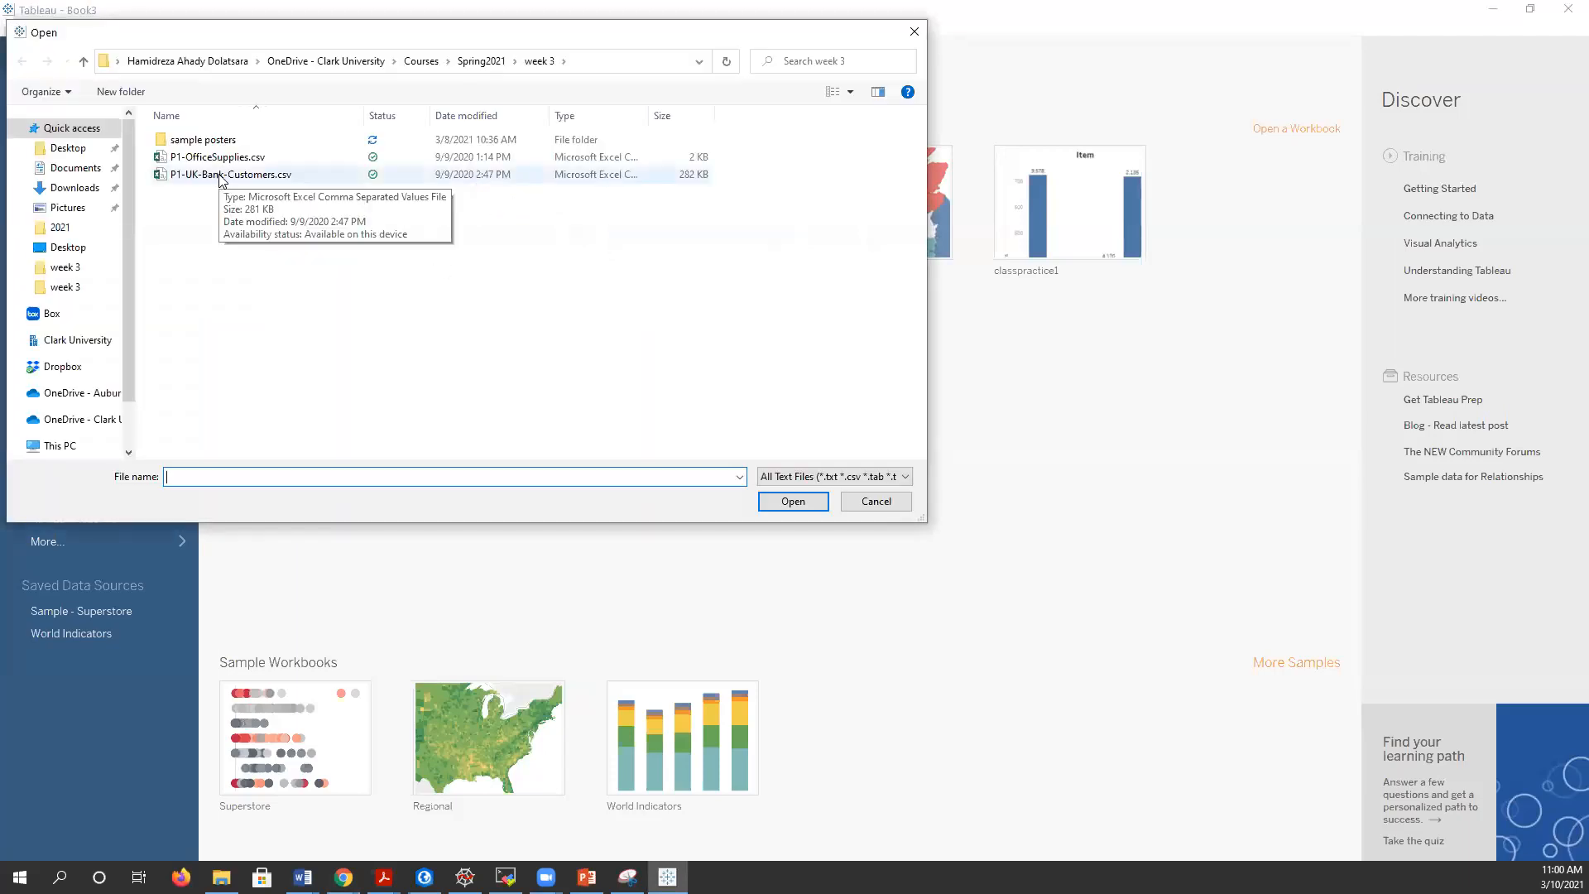
pyautogui.doubleClick(221, 175)
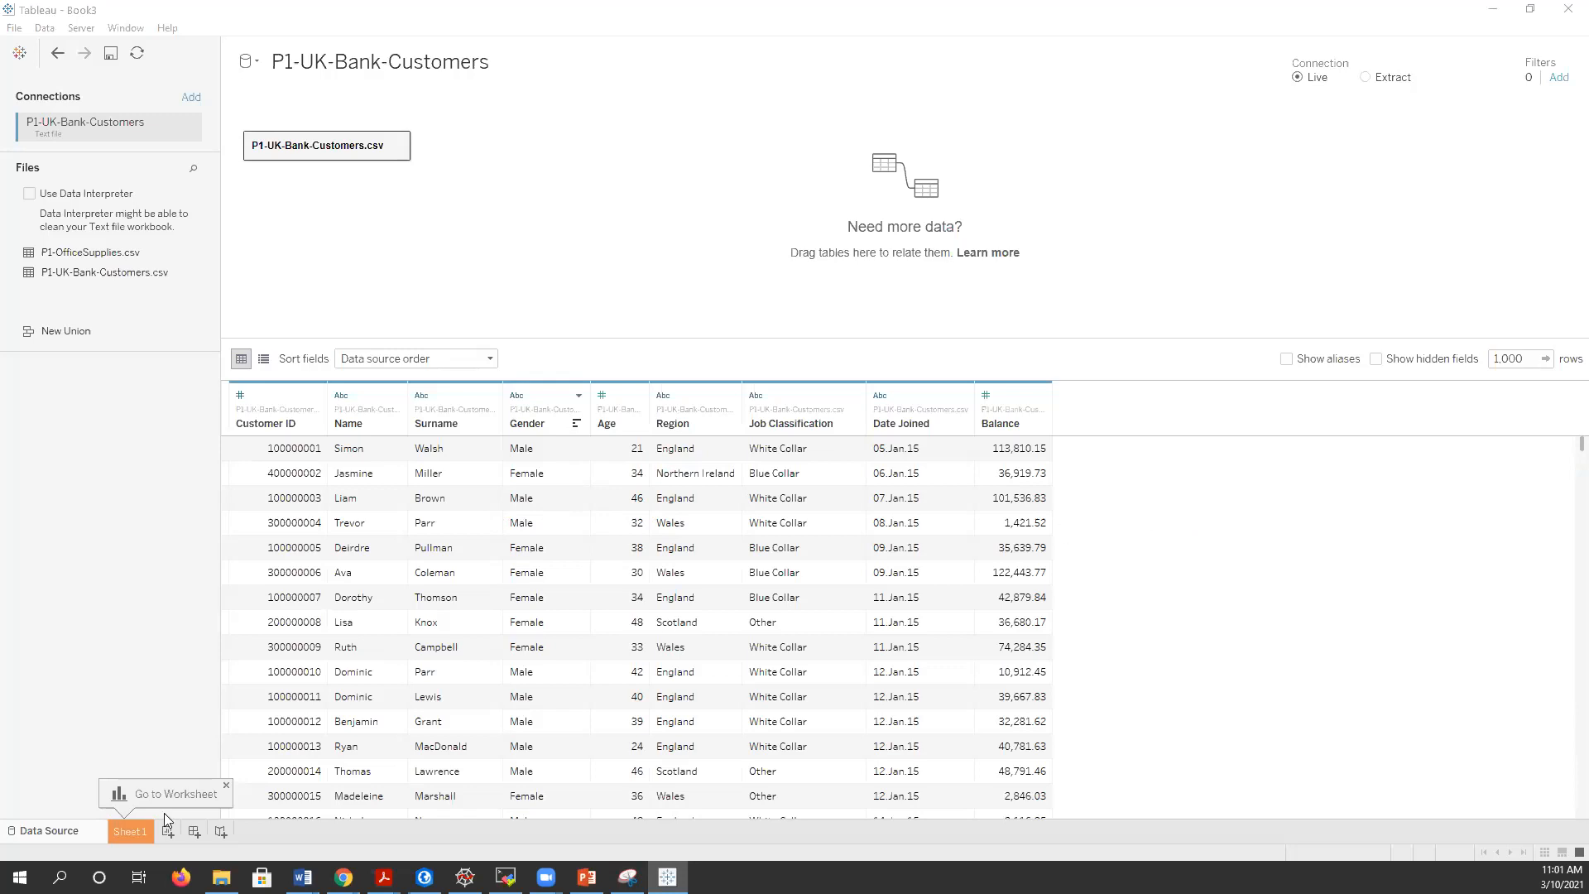
pyautogui.click(131, 831)
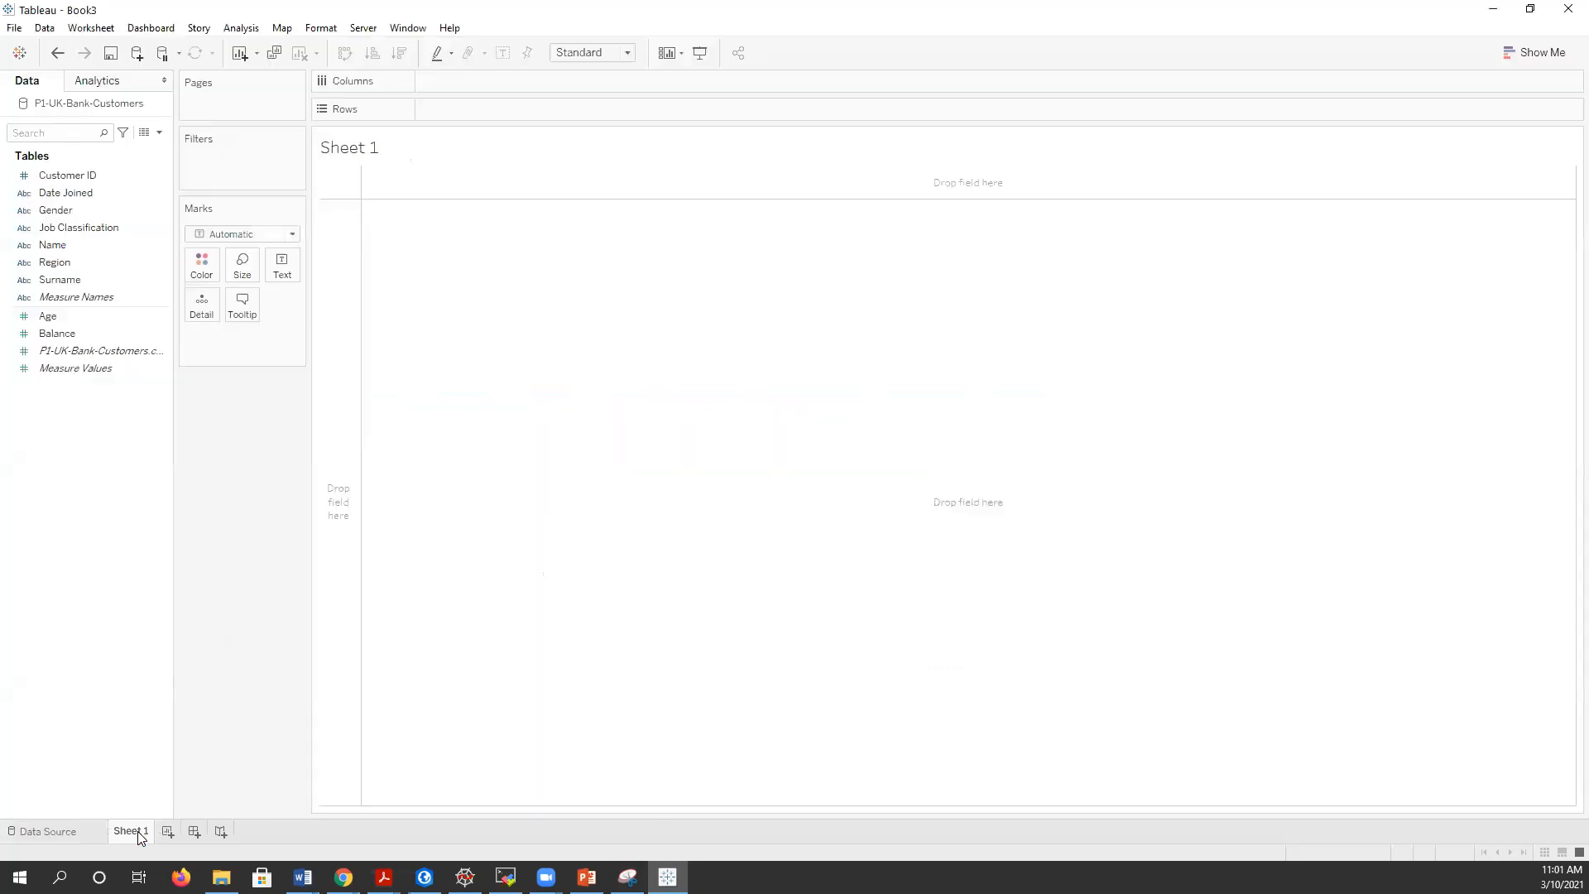
# - Assign the State/Province geographic role to the Region field
pyautogui.click(62, 263)
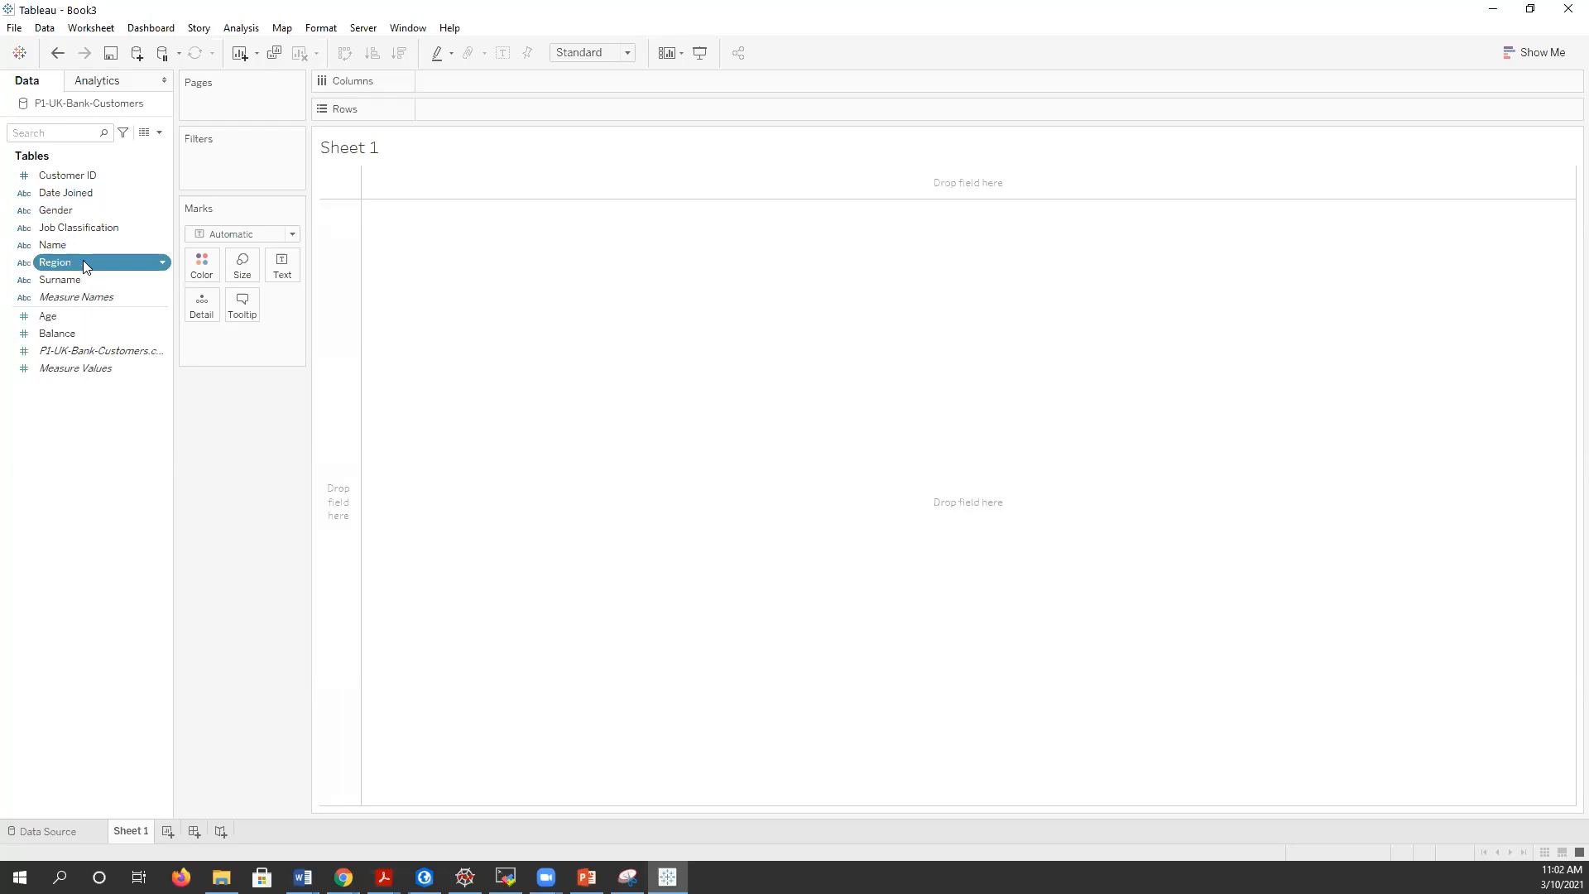
pyautogui.rightClick(93, 264)
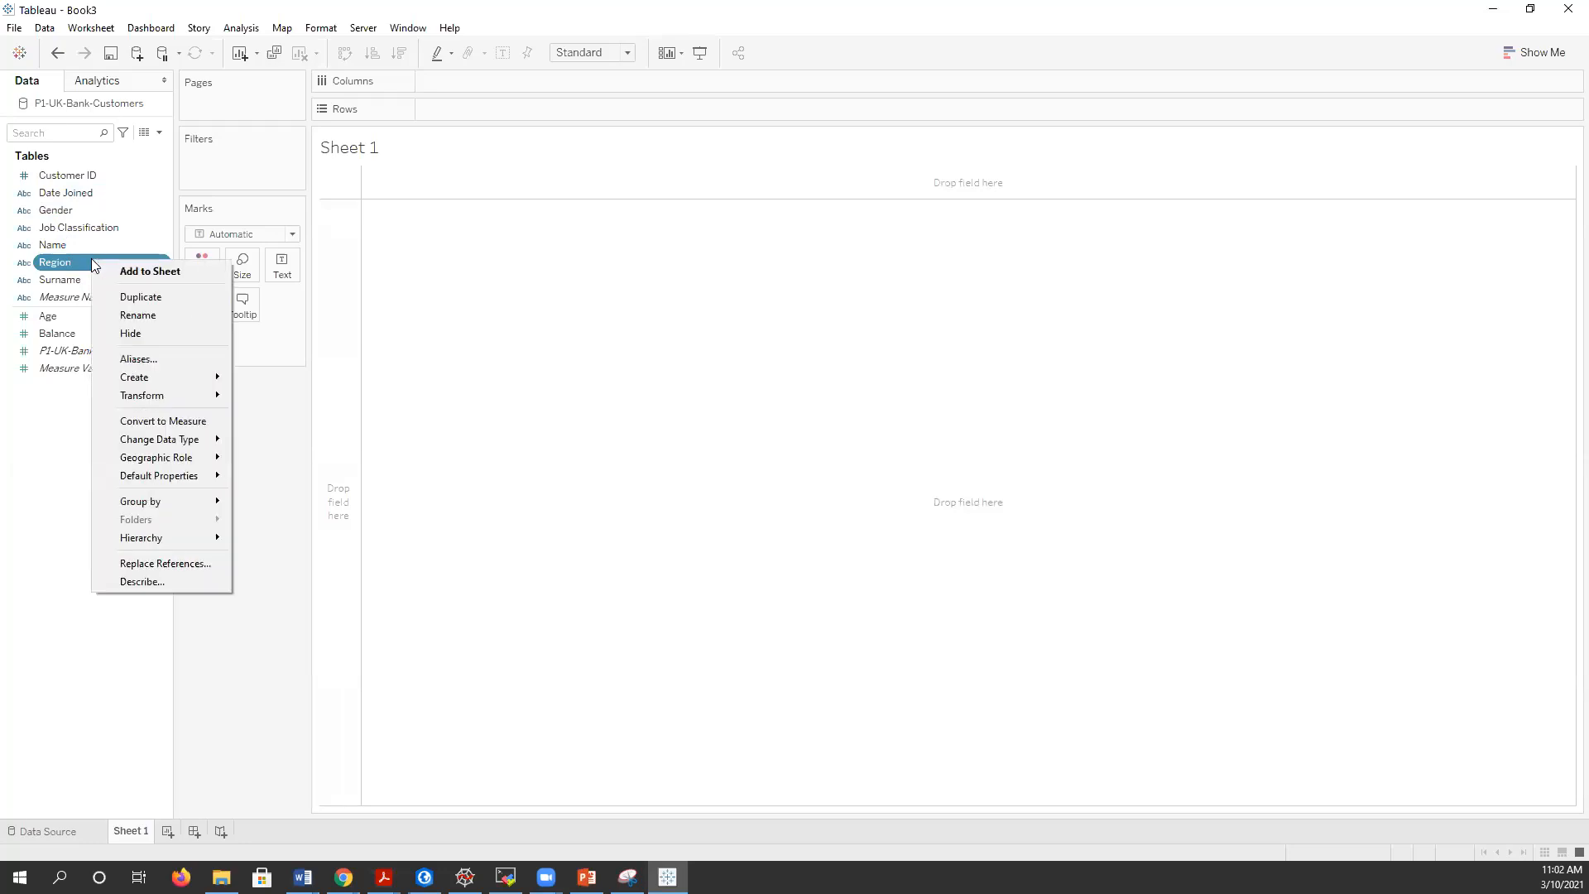
pyautogui.moveTo(179, 399)
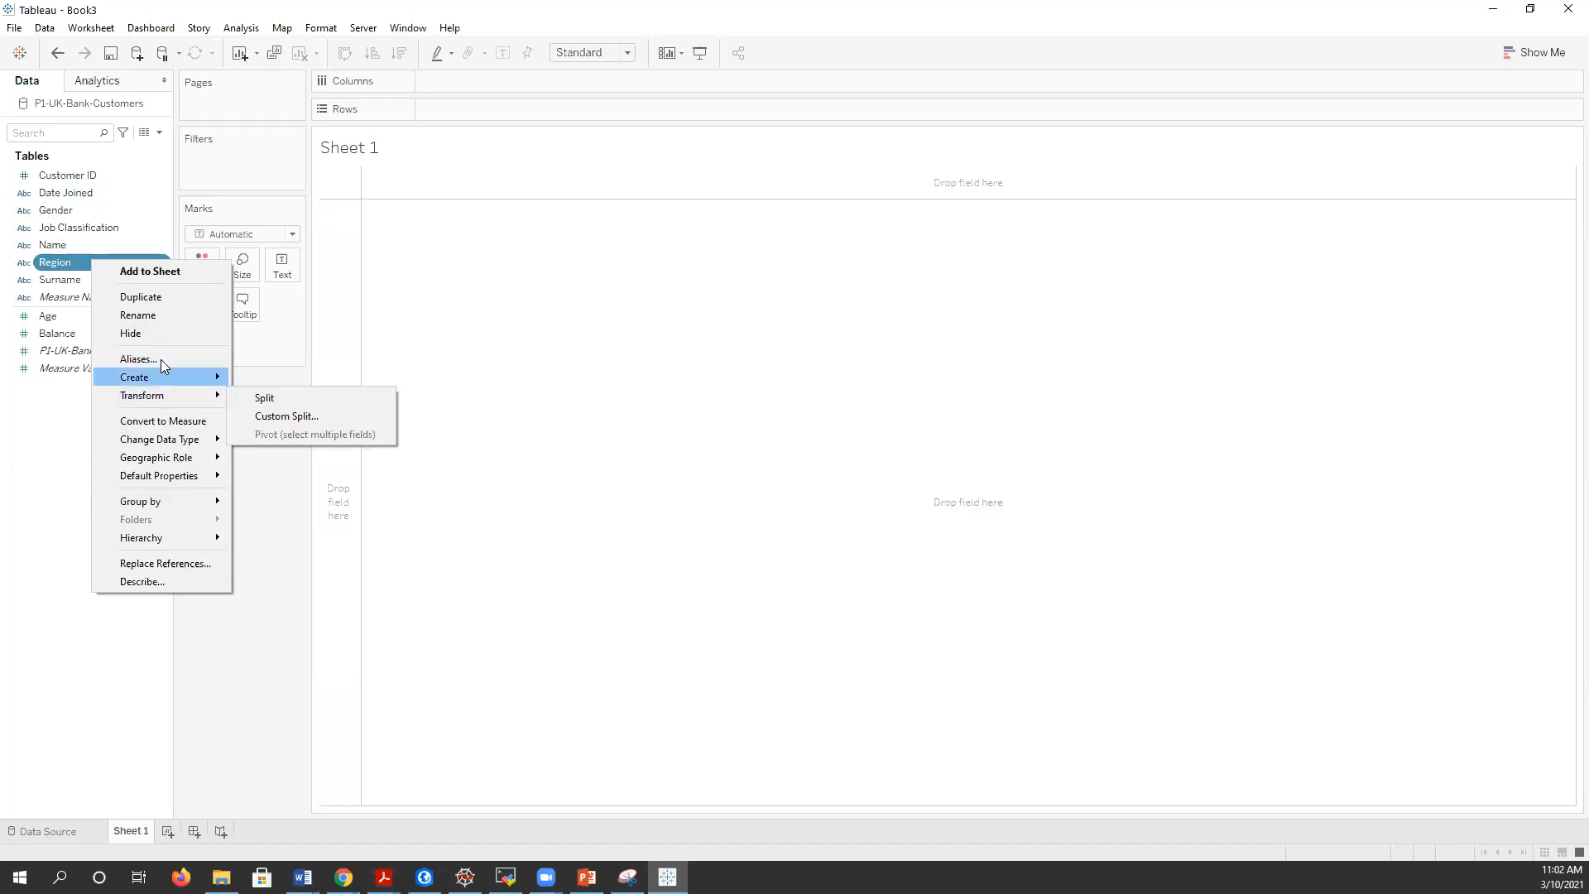
pyautogui.moveTo(172, 457)
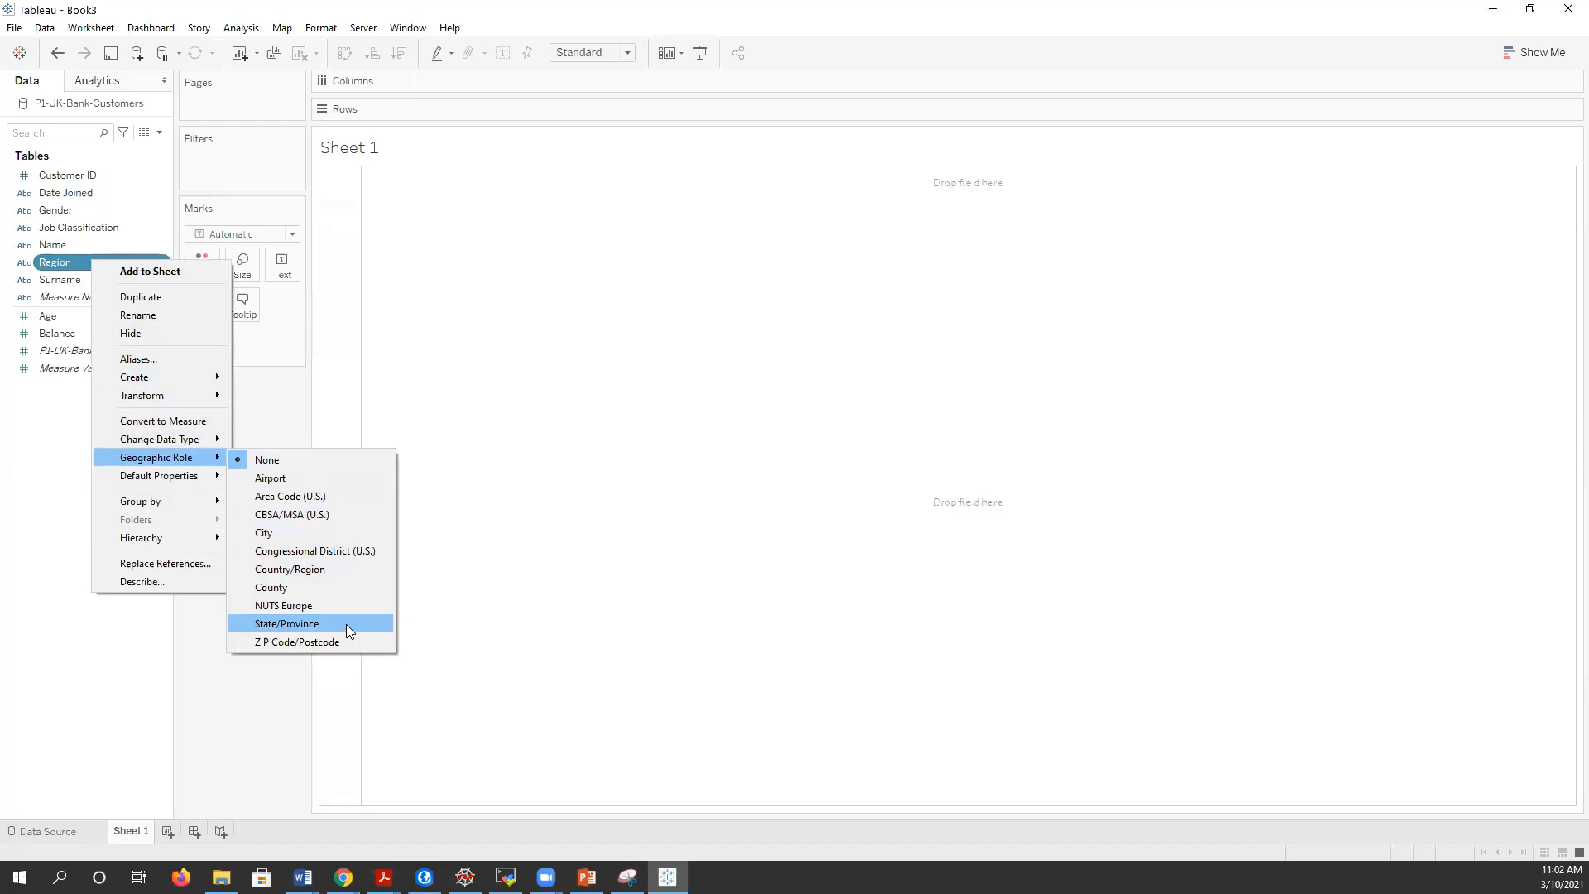
pyautogui.click(109, 717)
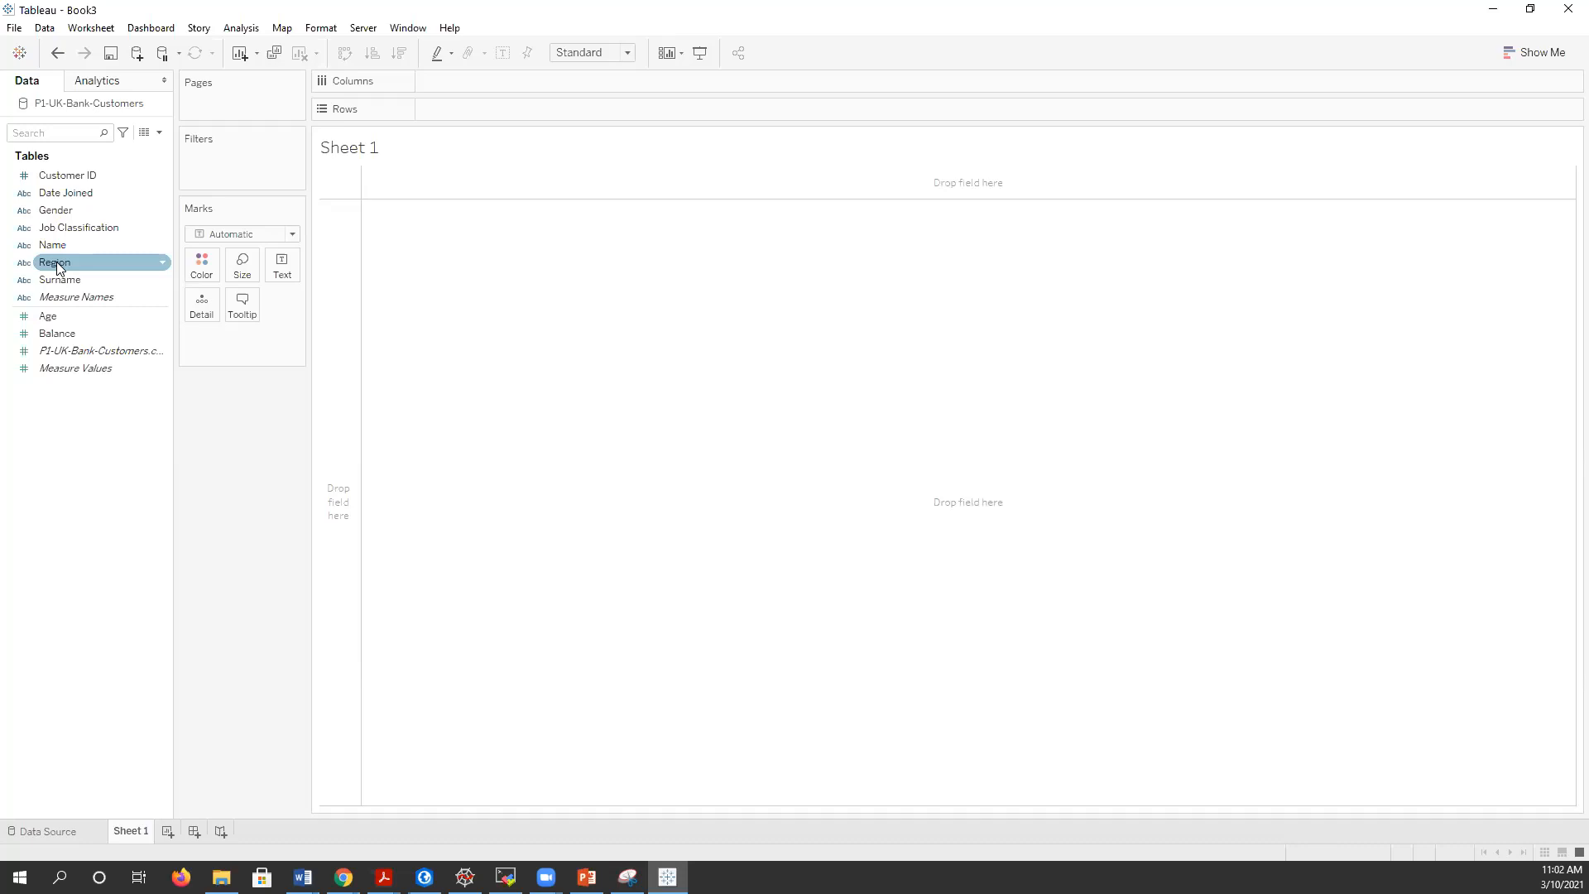
pyautogui.rightClick(58, 267)
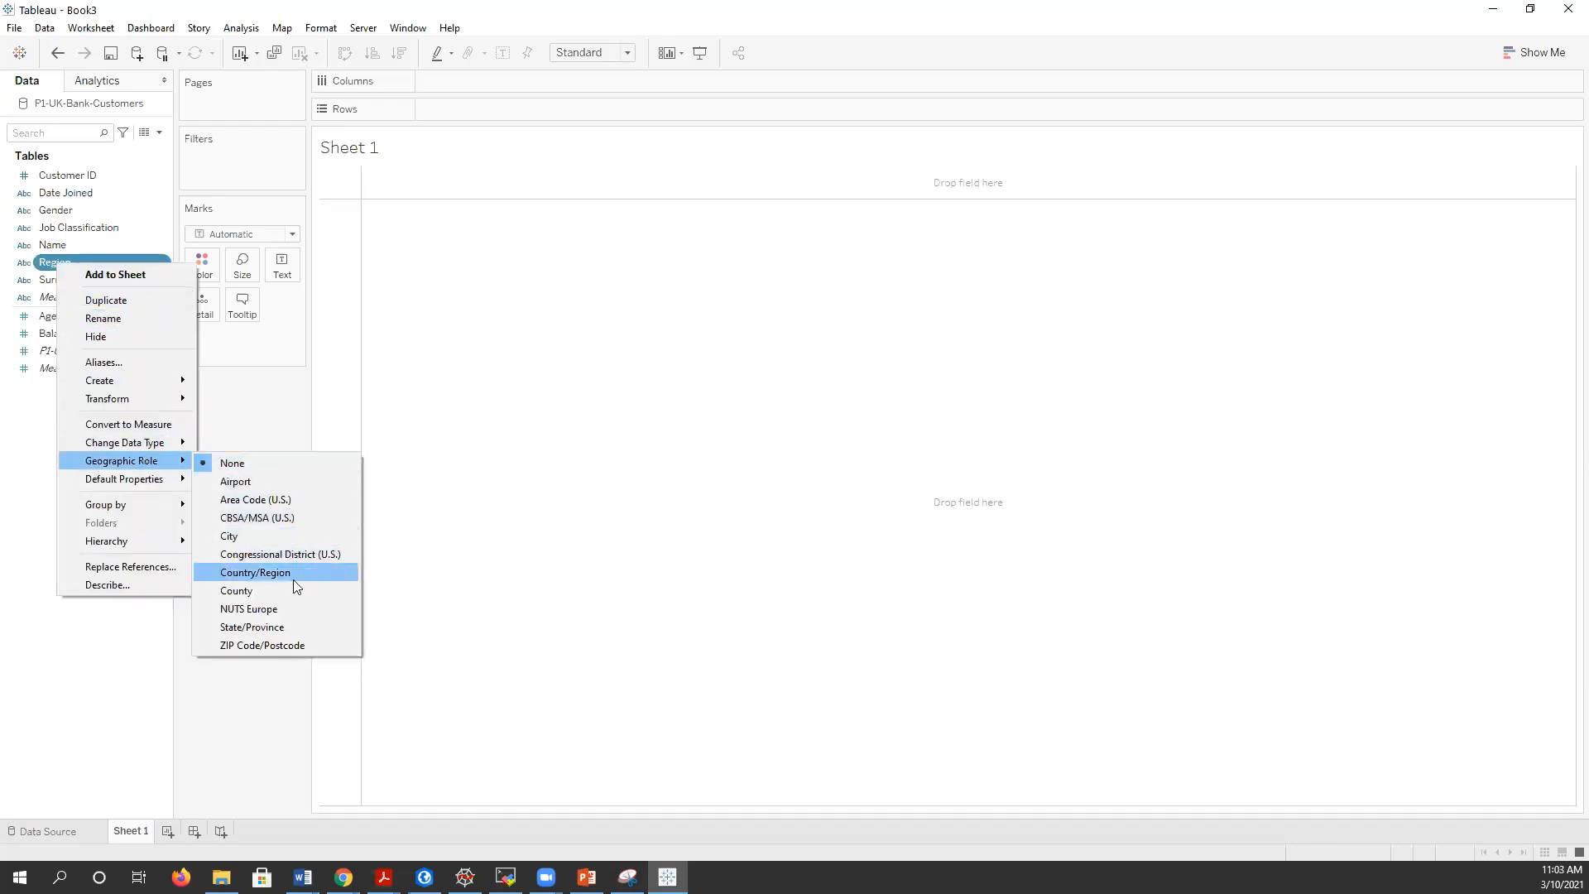
pyautogui.click(266, 634)
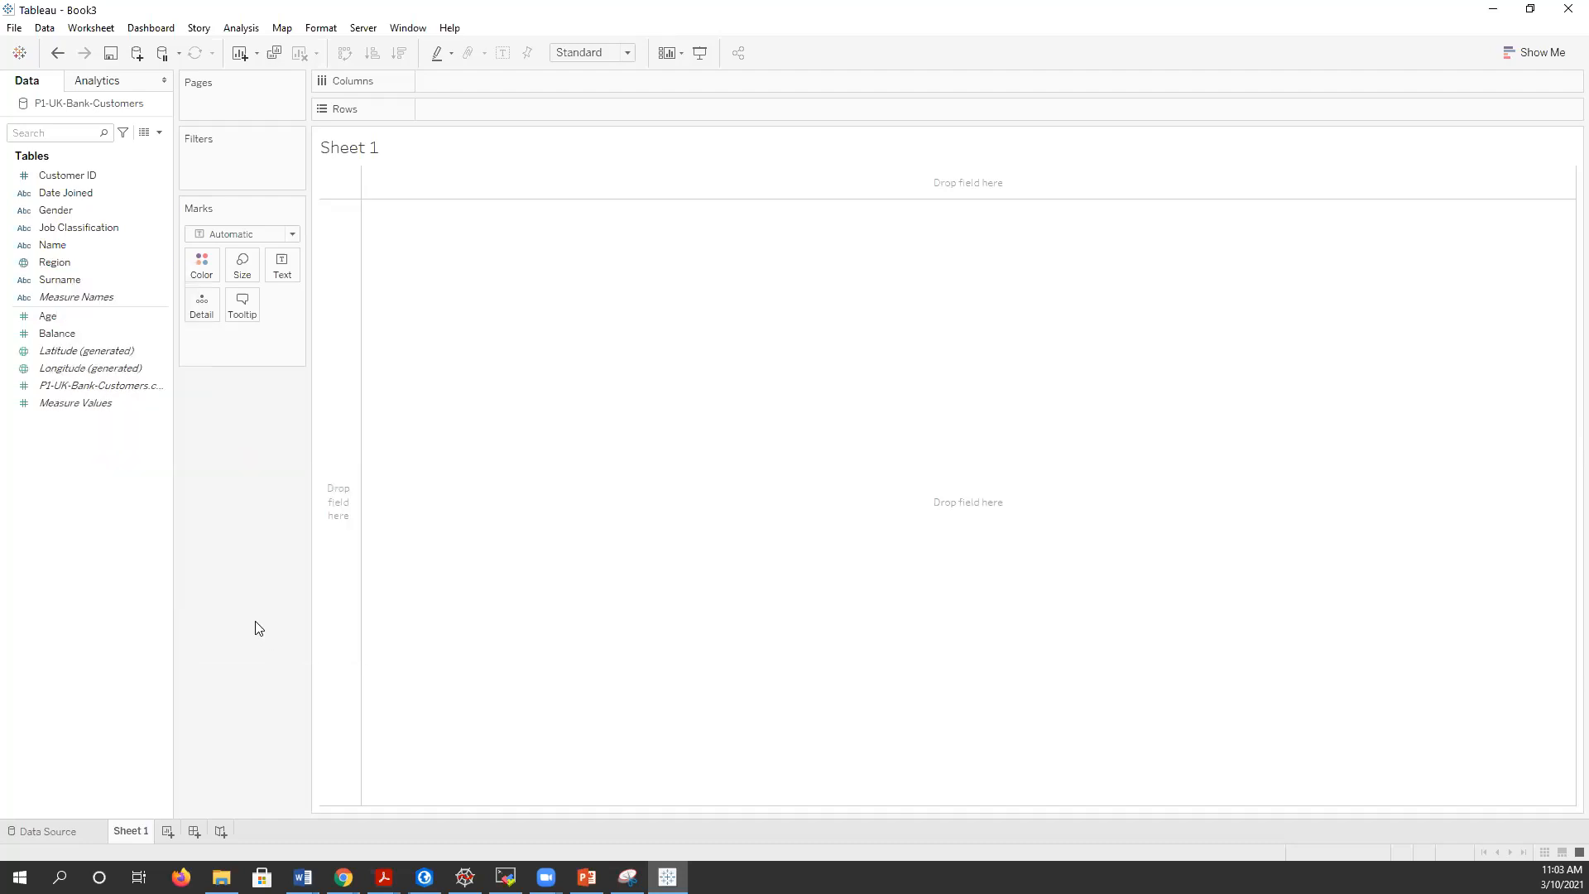
pyautogui.doubleClick(67, 356)
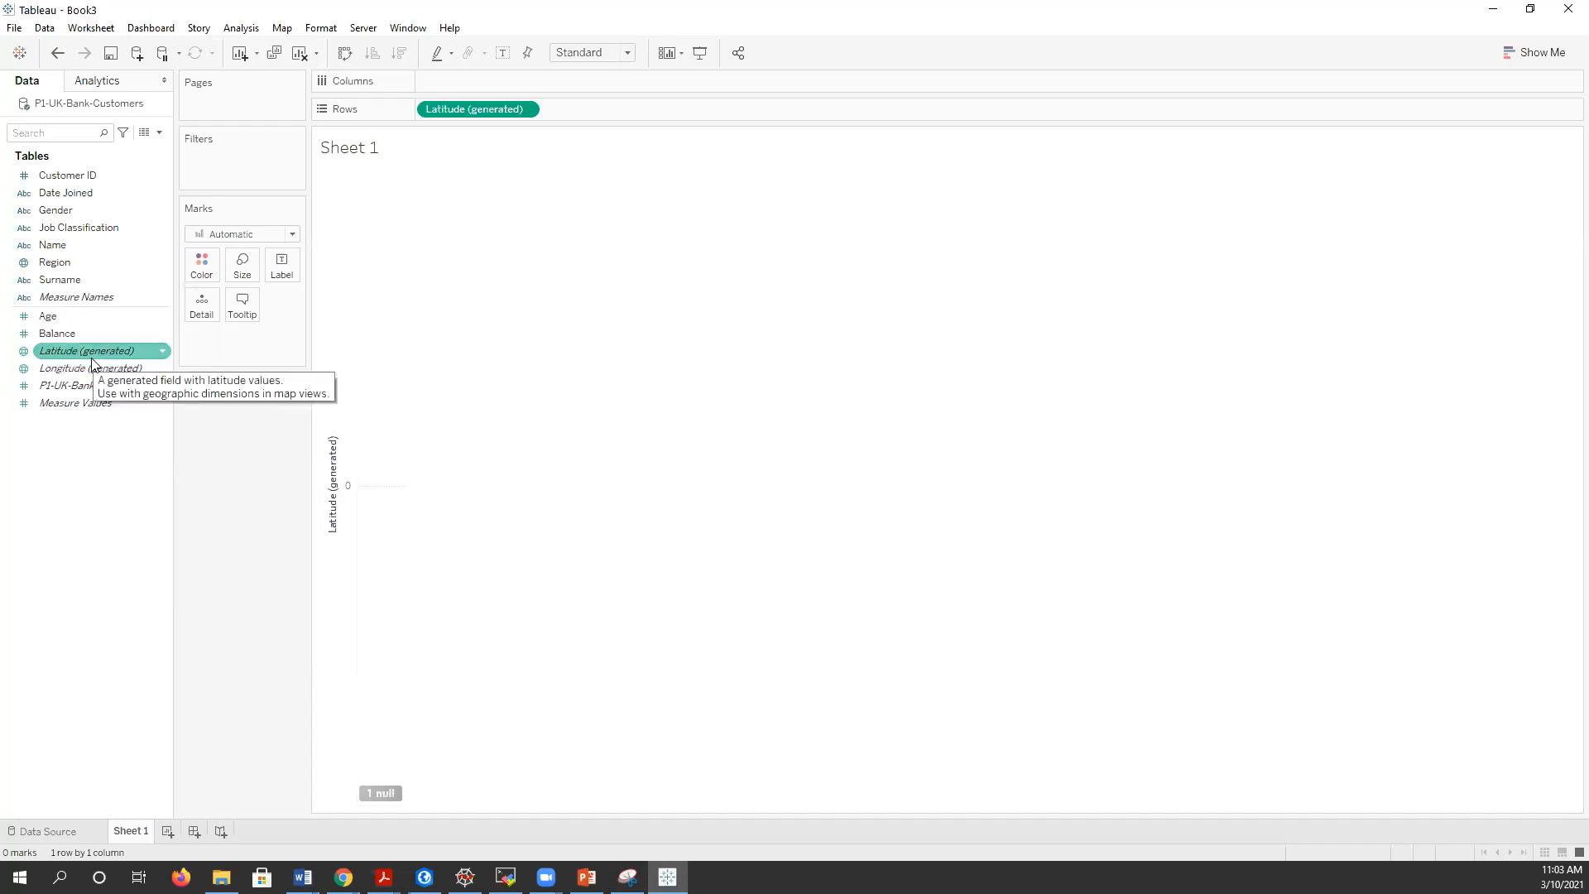
pyautogui.rightClick(456, 110)
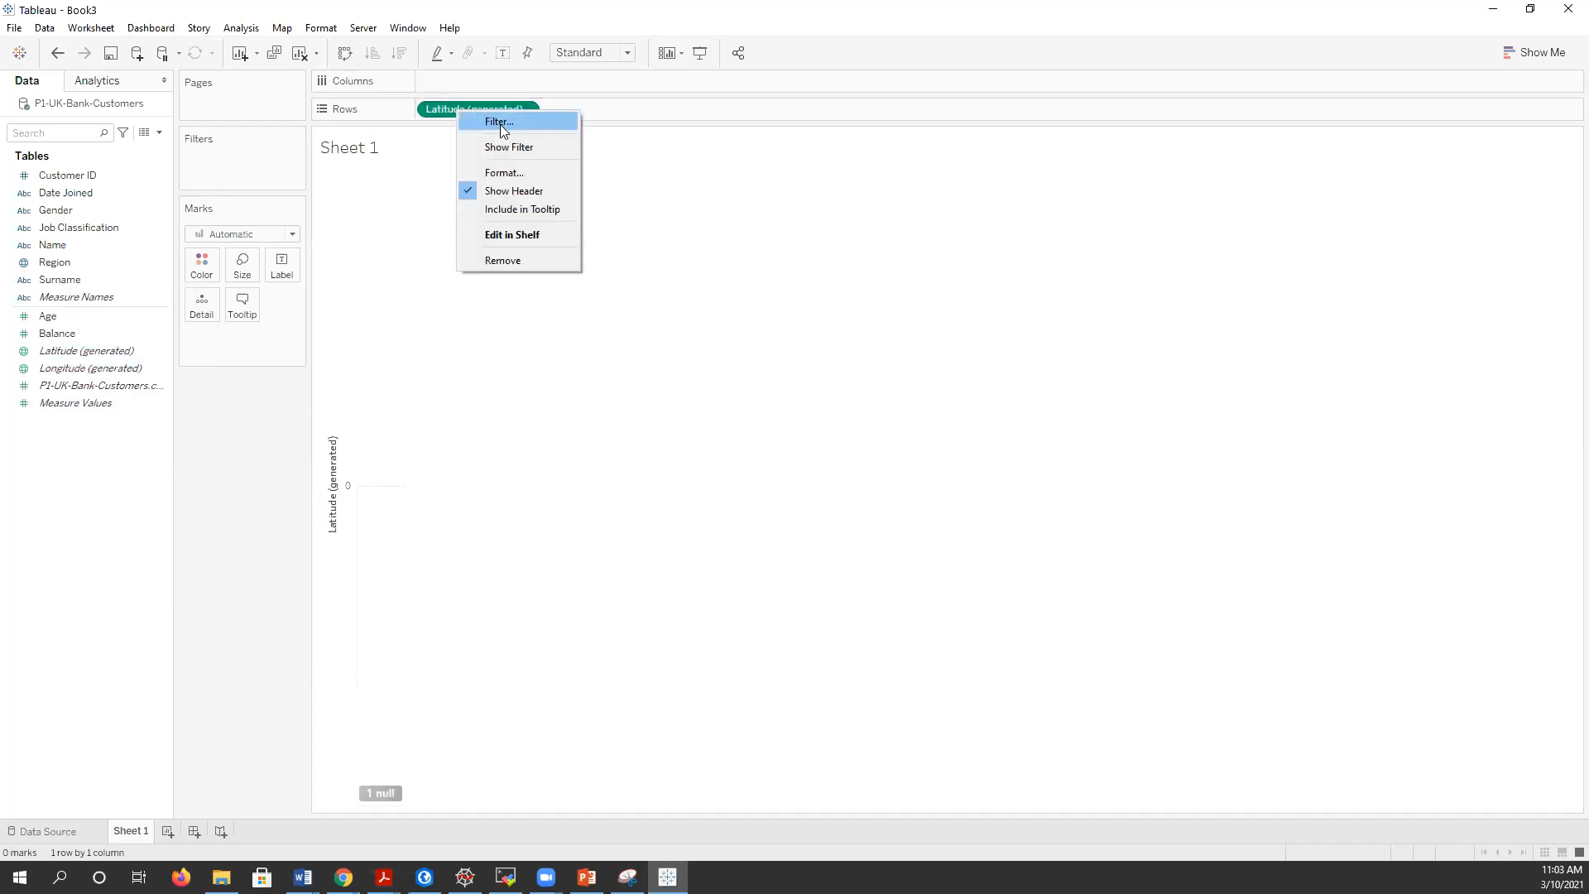
pyautogui.click(534, 257)
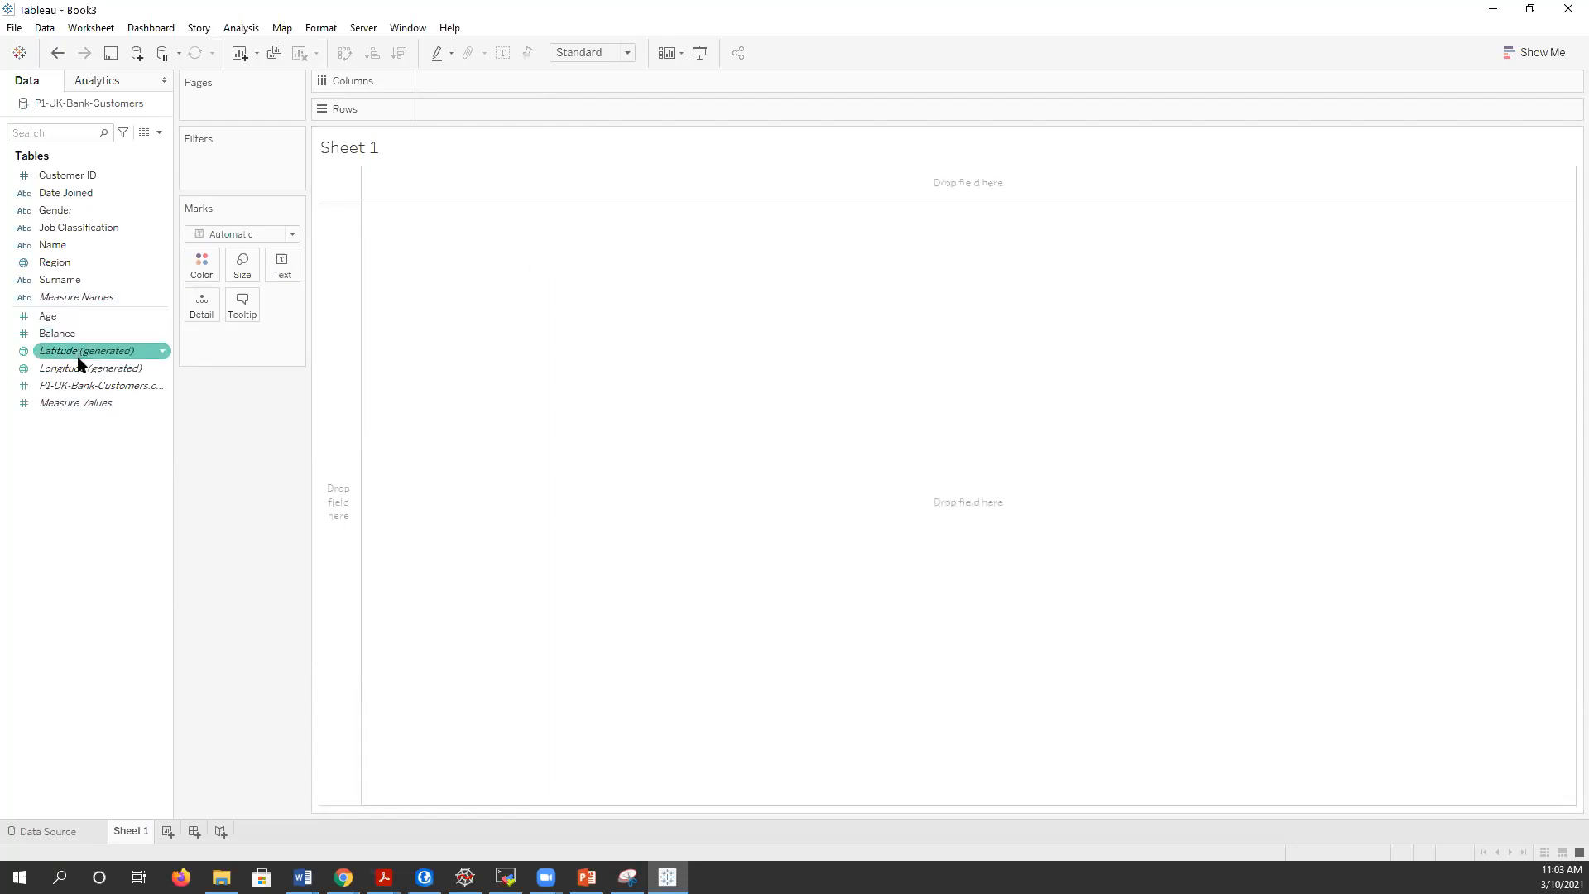
pyautogui.moveTo(80, 358); pyautogui.dragTo(440, 92)
pyautogui.moveTo(91, 368); pyautogui.dragTo(556, 118)
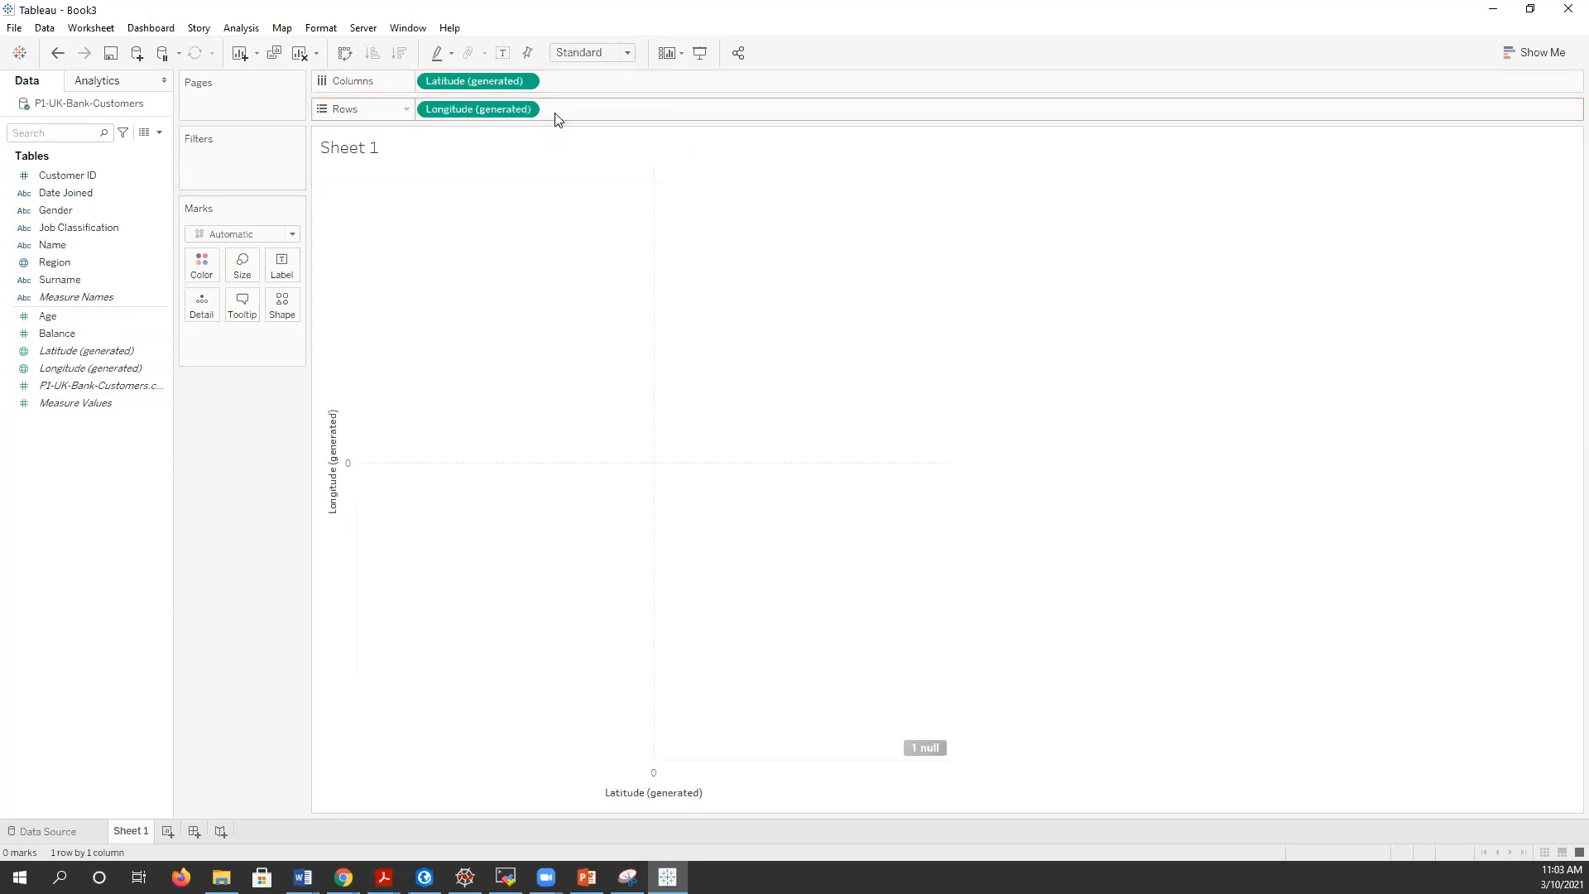
pyautogui.rightClick(497, 108)
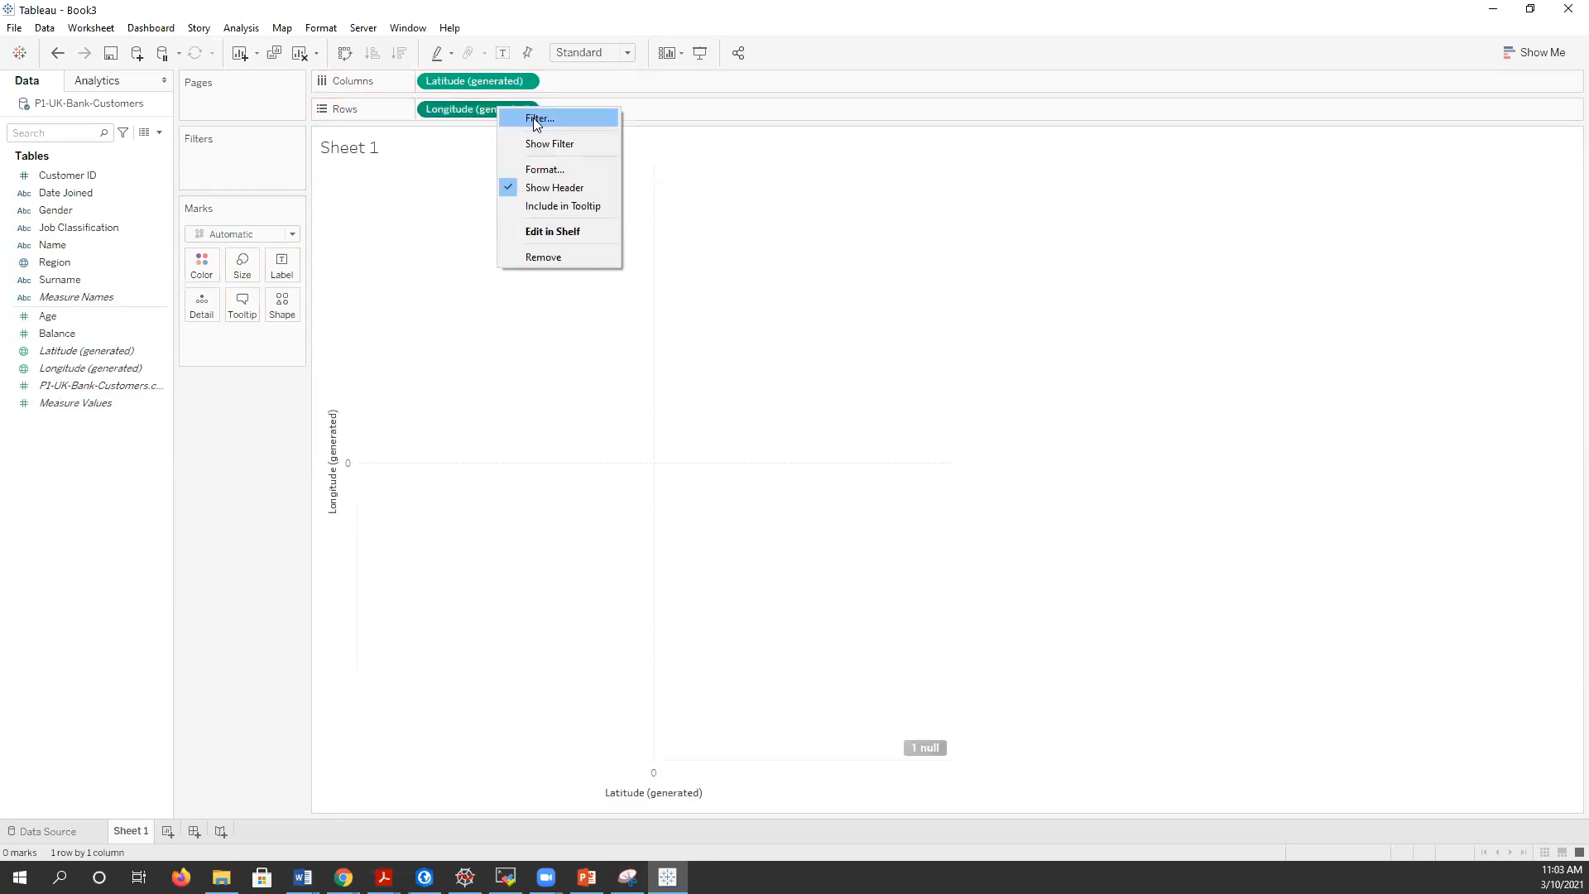
pyautogui.click(537, 259)
pyautogui.rightClick(498, 81)
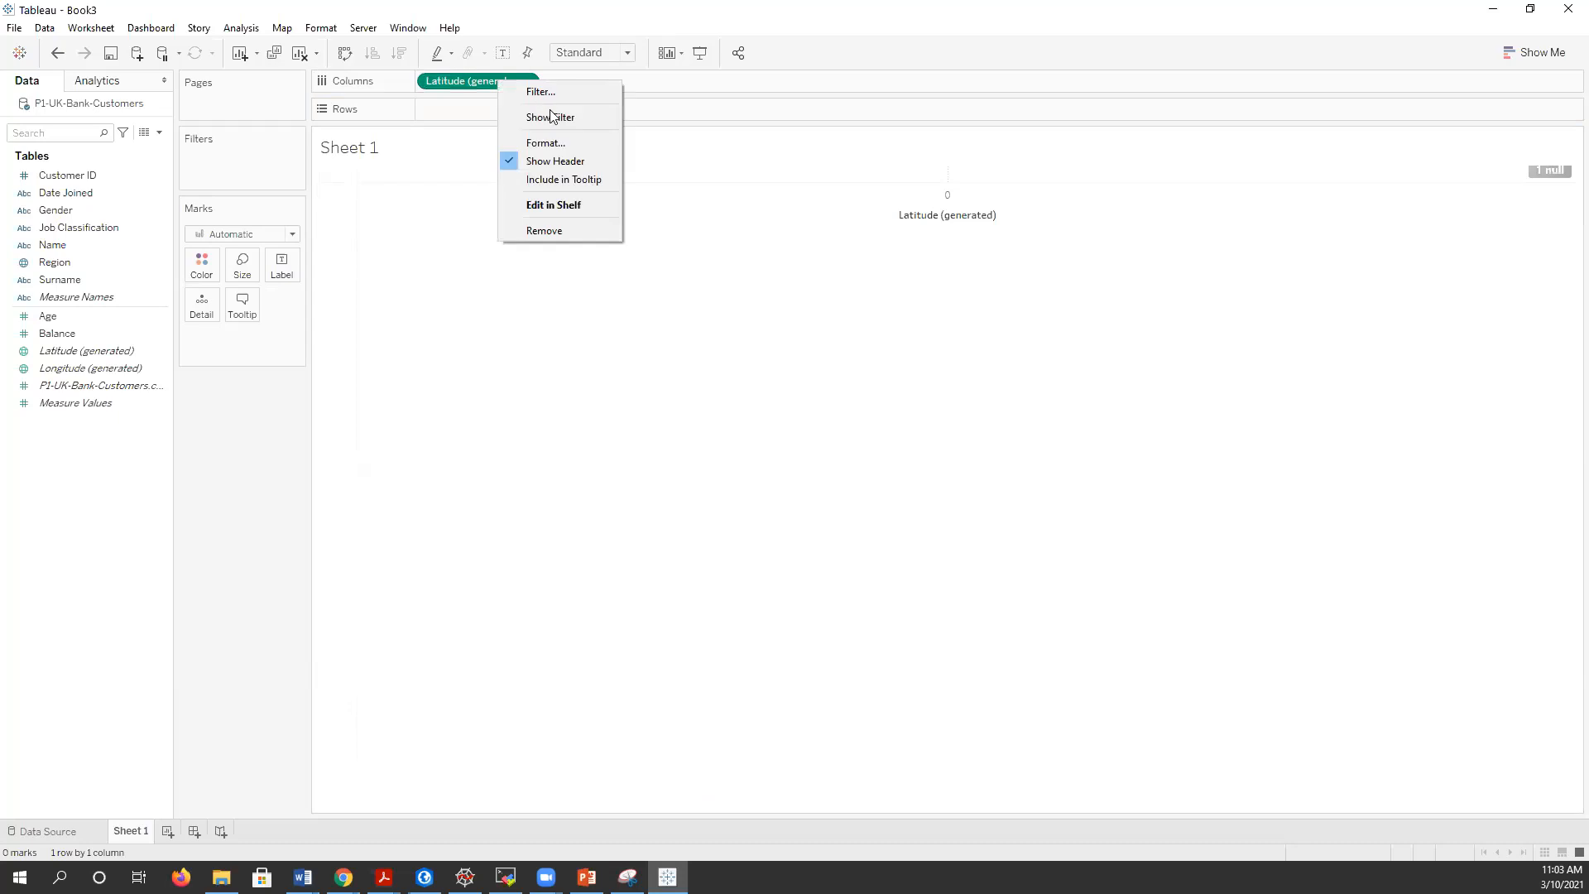
pyautogui.click(558, 234)
pyautogui.click(62, 264)
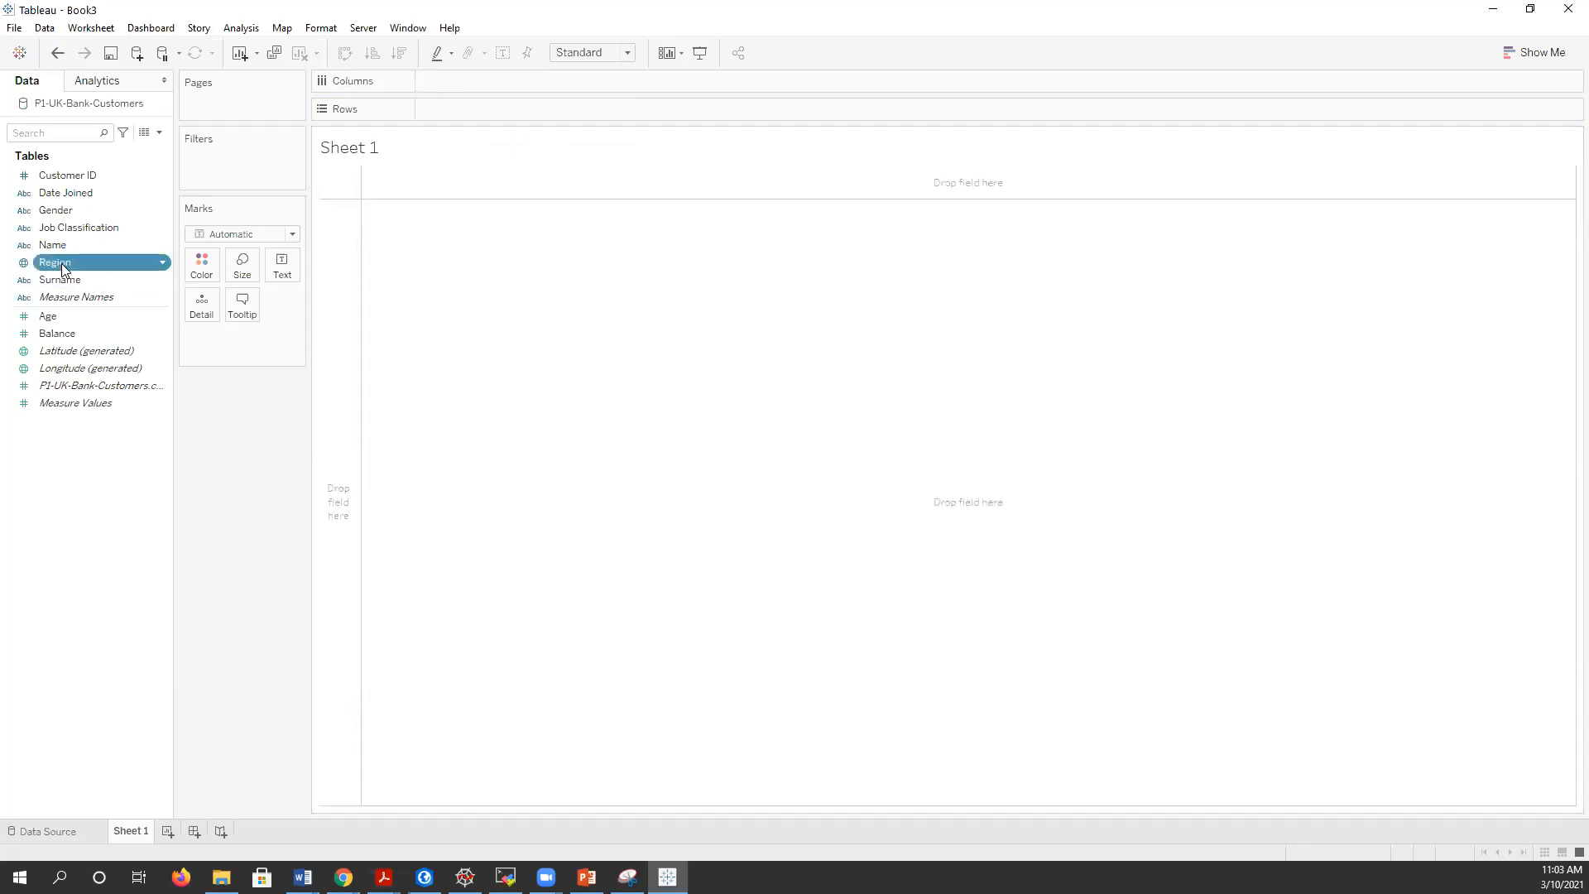
pyautogui.doubleClick(62, 263)
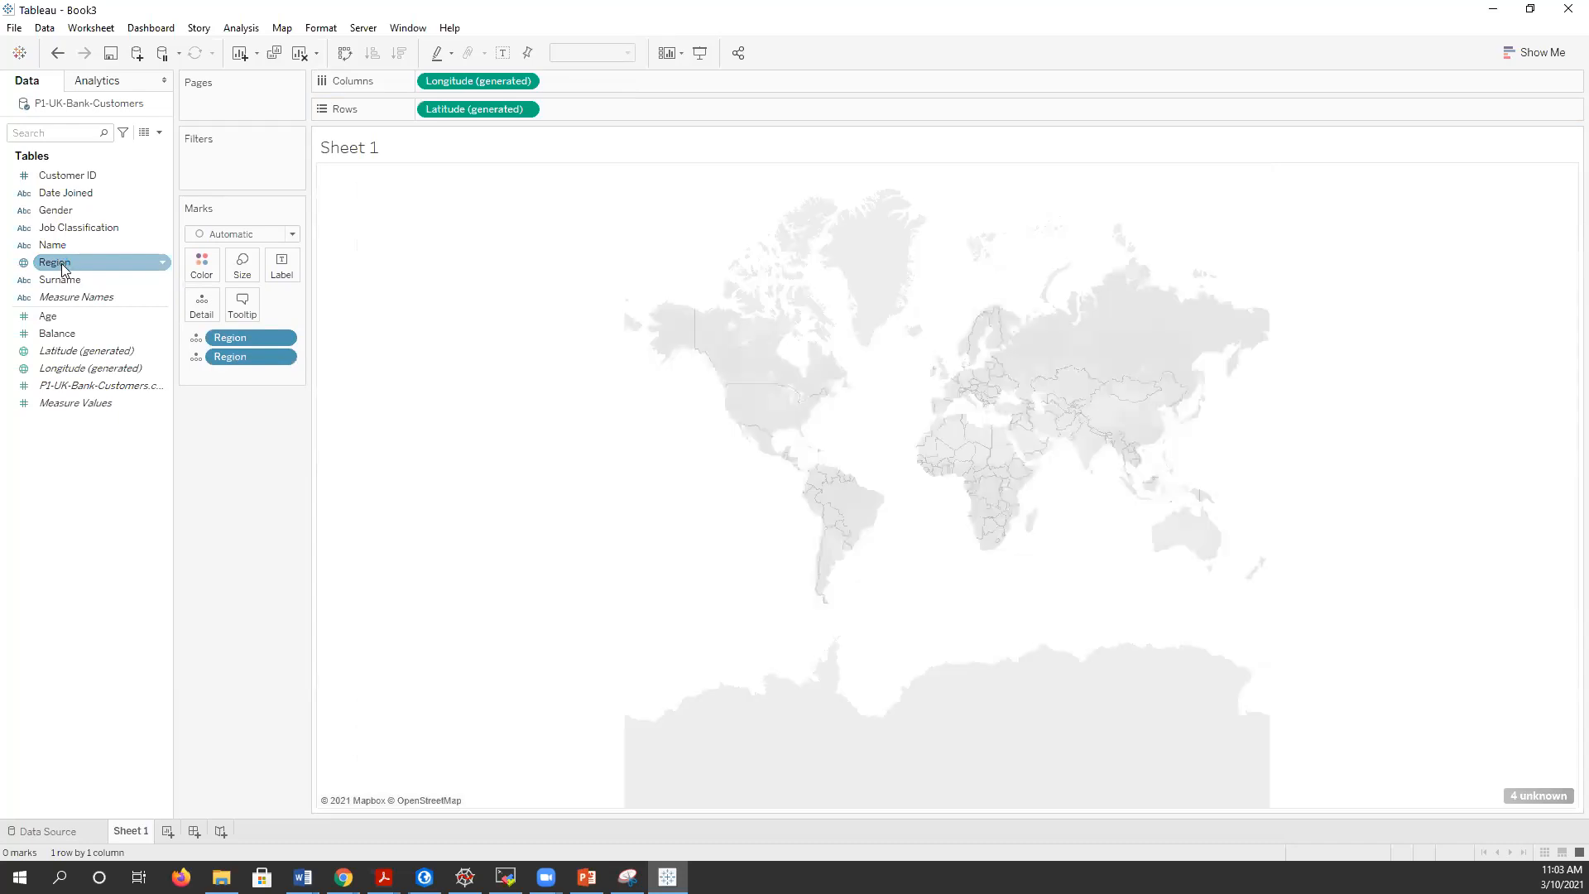
pyautogui.click(74, 279)
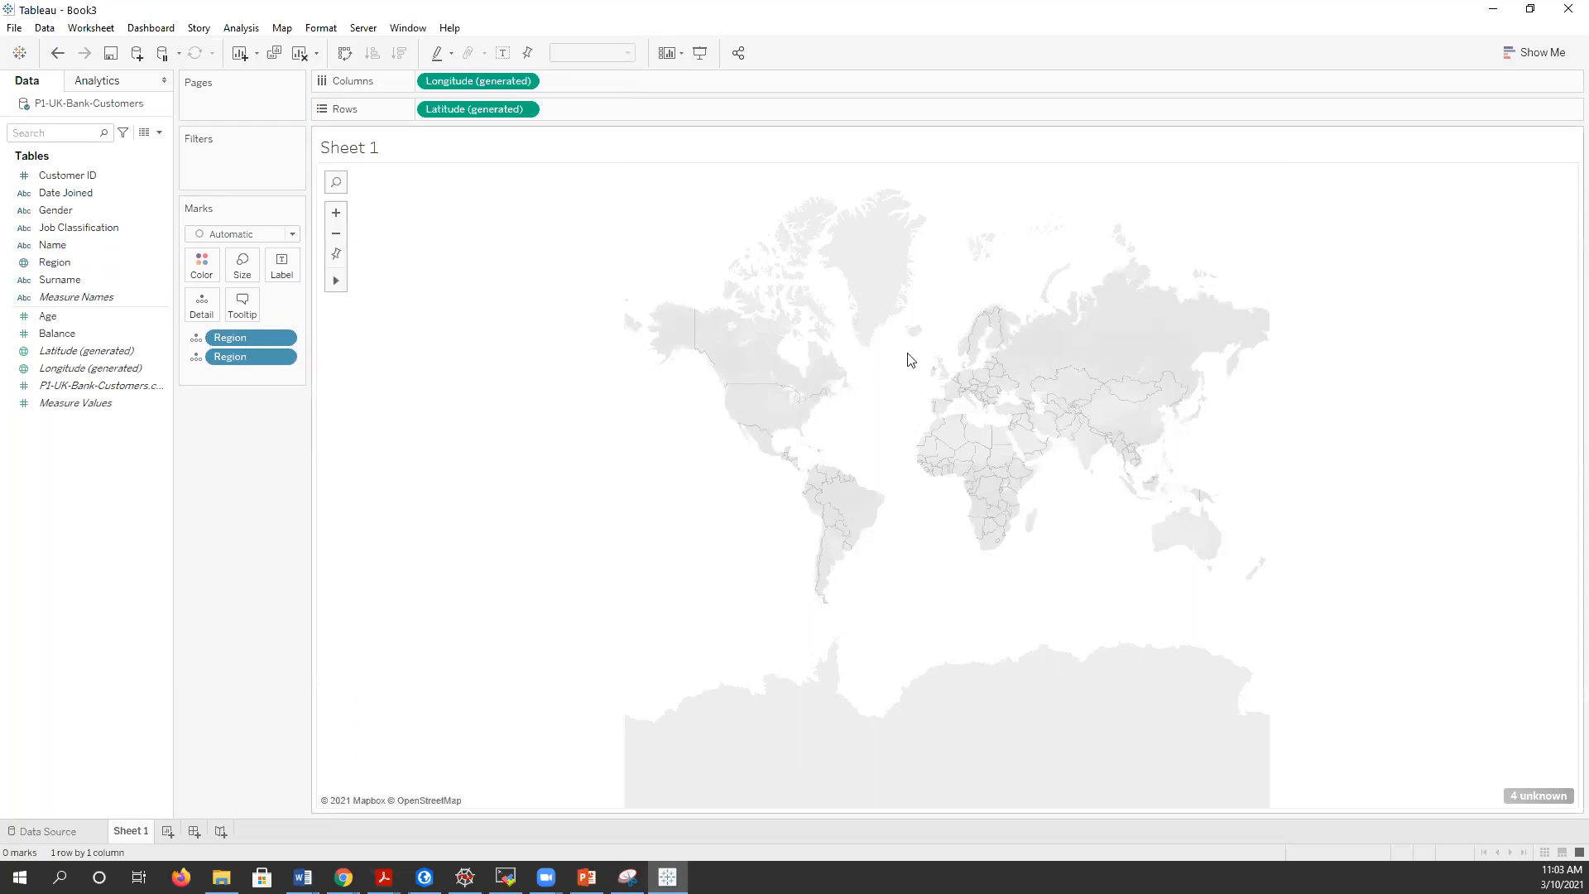
pyautogui.rightClick(483, 108)
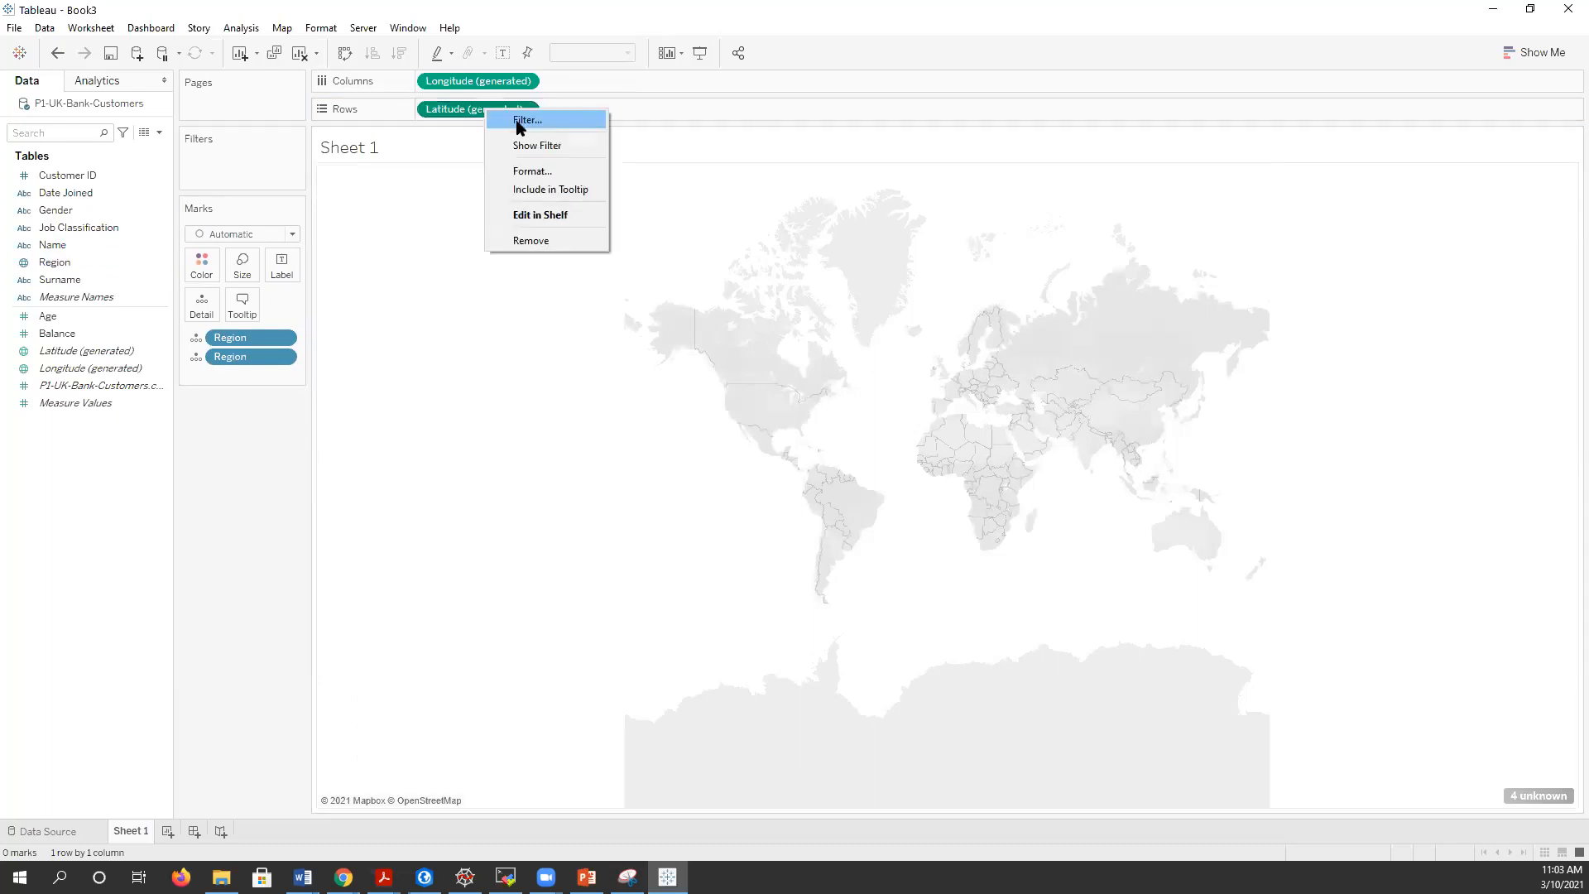
pyautogui.click(531, 240)
pyautogui.rightClick(486, 83)
pyautogui.click(538, 236)
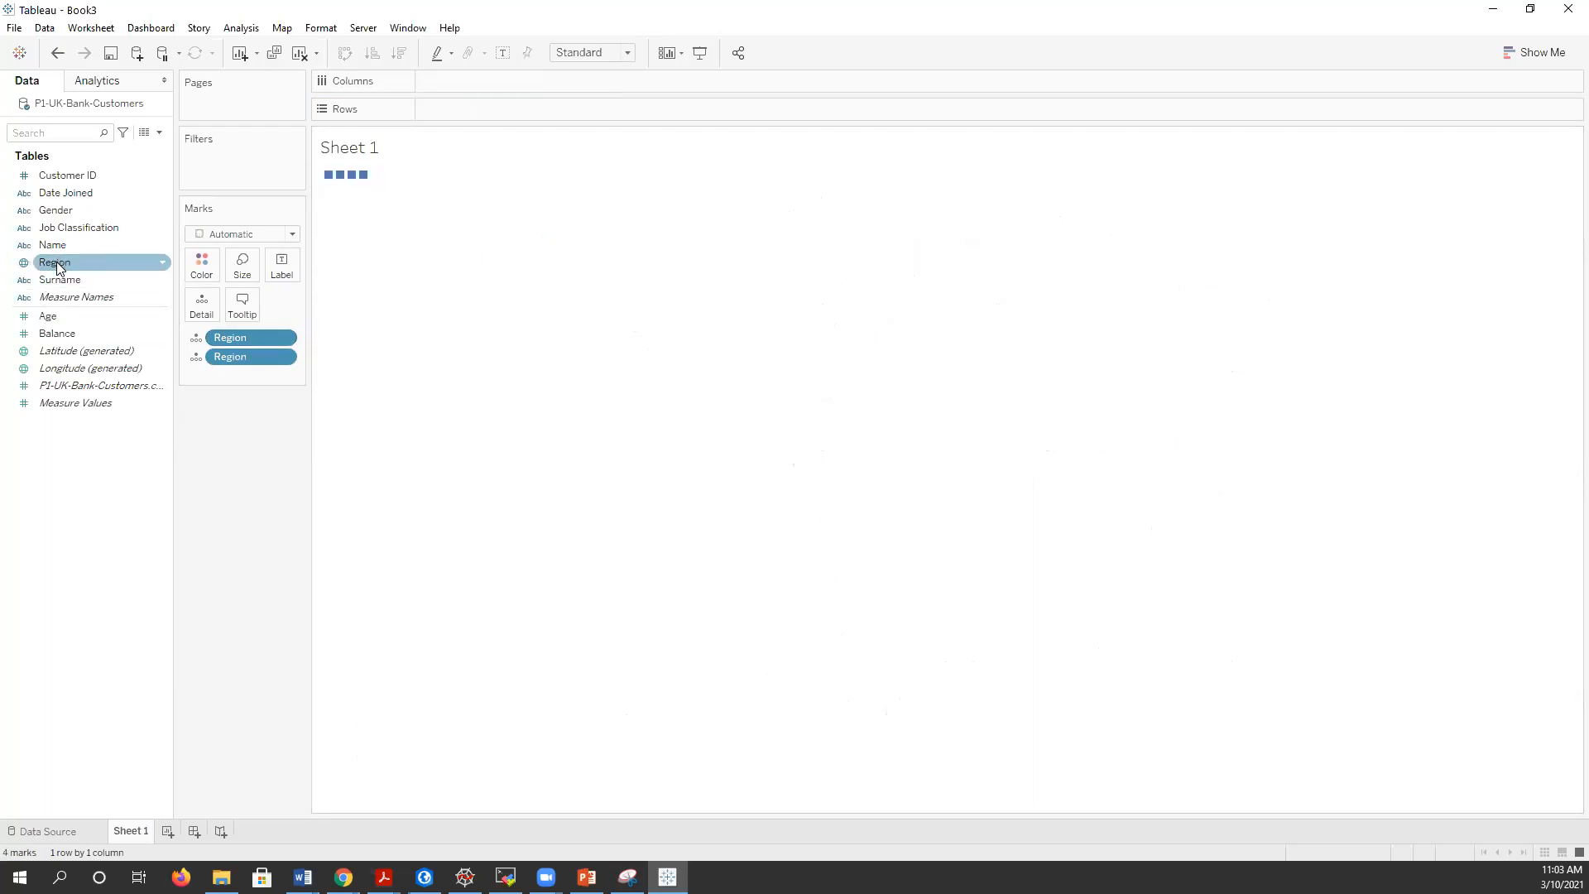
pyautogui.moveTo(56, 263); pyautogui.dragTo(463, 109)
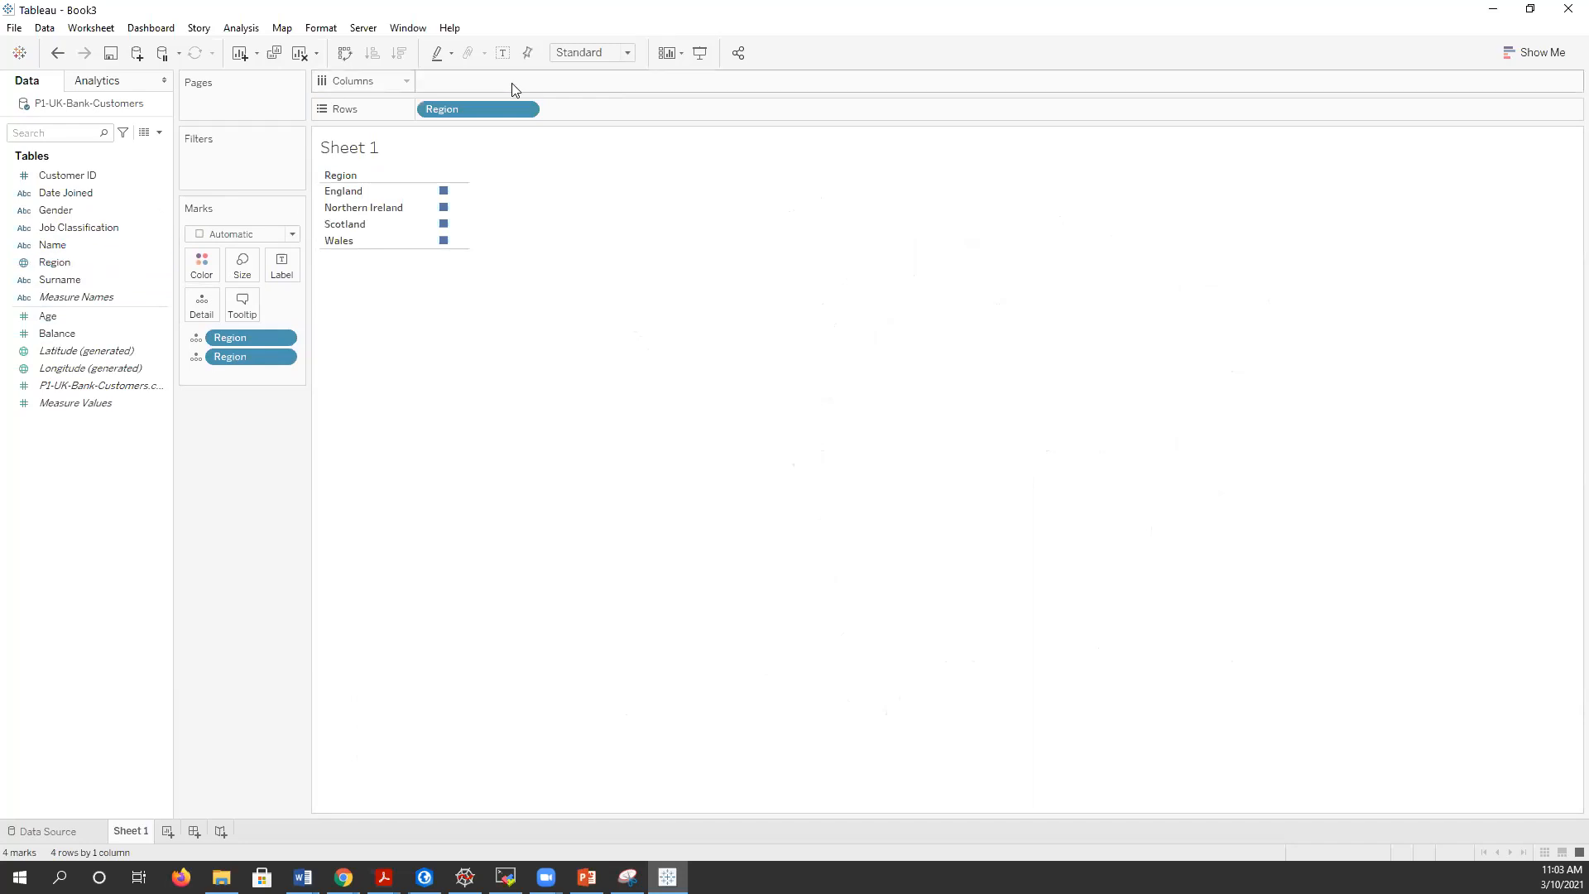
pyautogui.rightClick(472, 109)
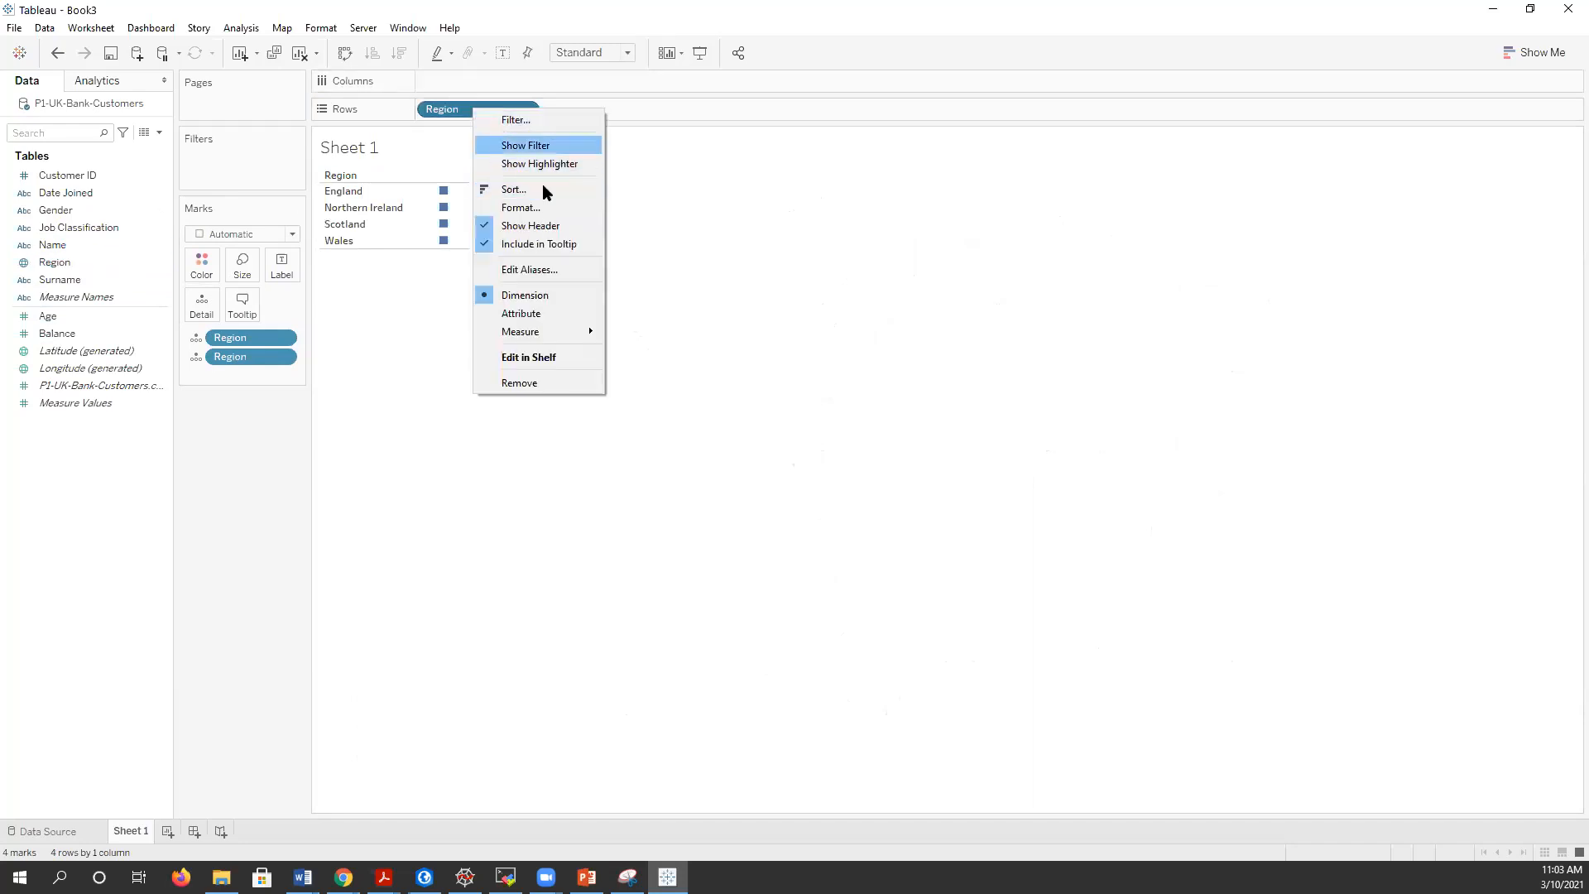
pyautogui.click(561, 386)
pyautogui.rightClick(227, 339)
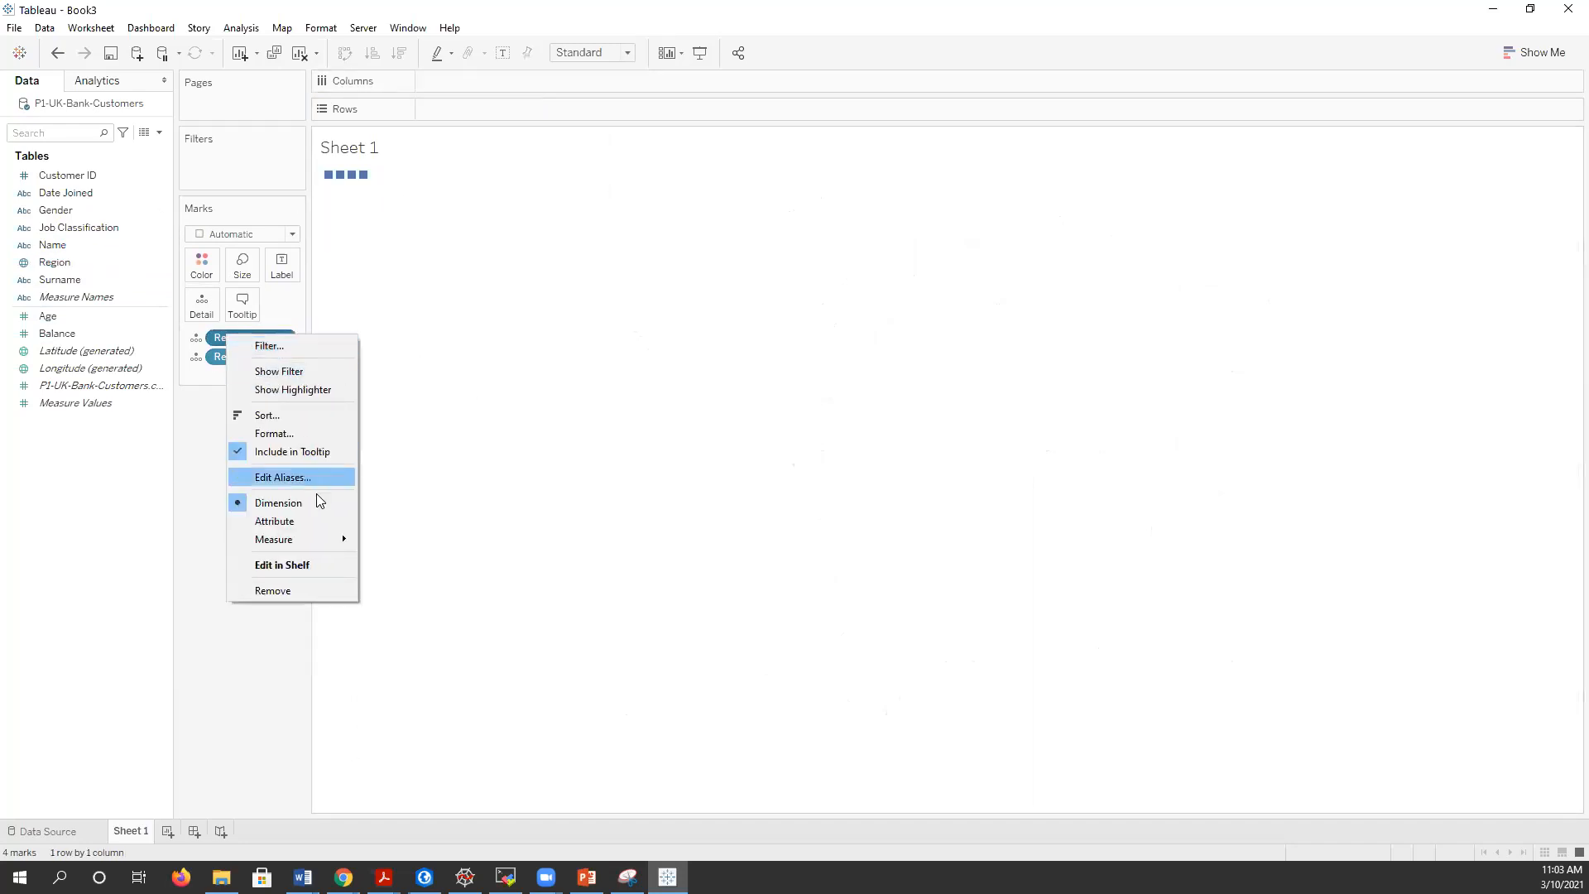
pyautogui.click(284, 591)
pyautogui.rightClick(246, 338)
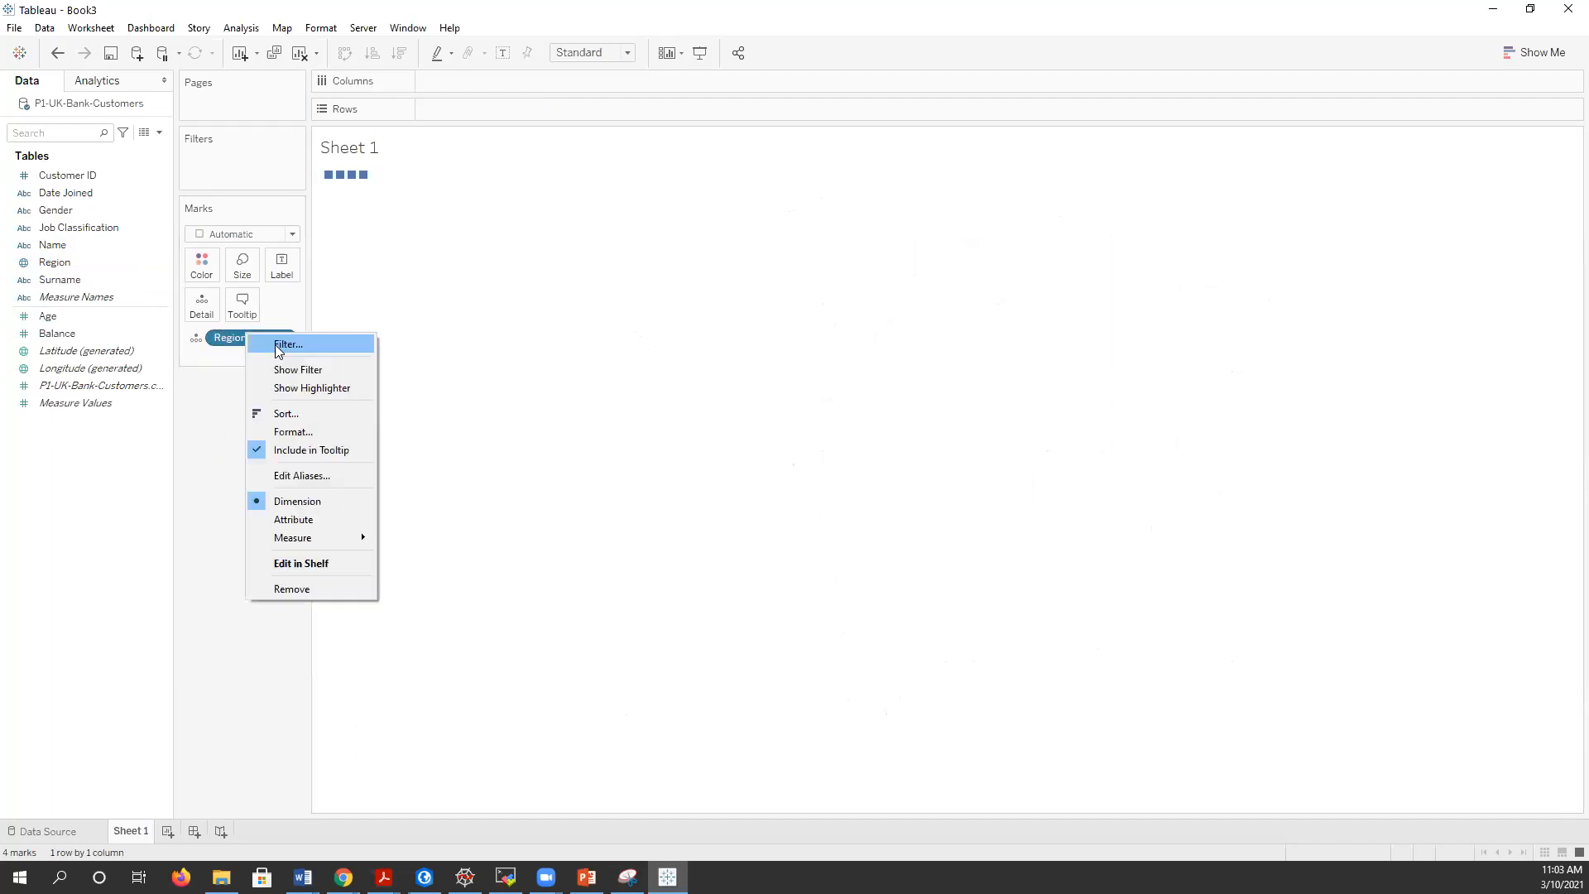
pyautogui.click(319, 588)
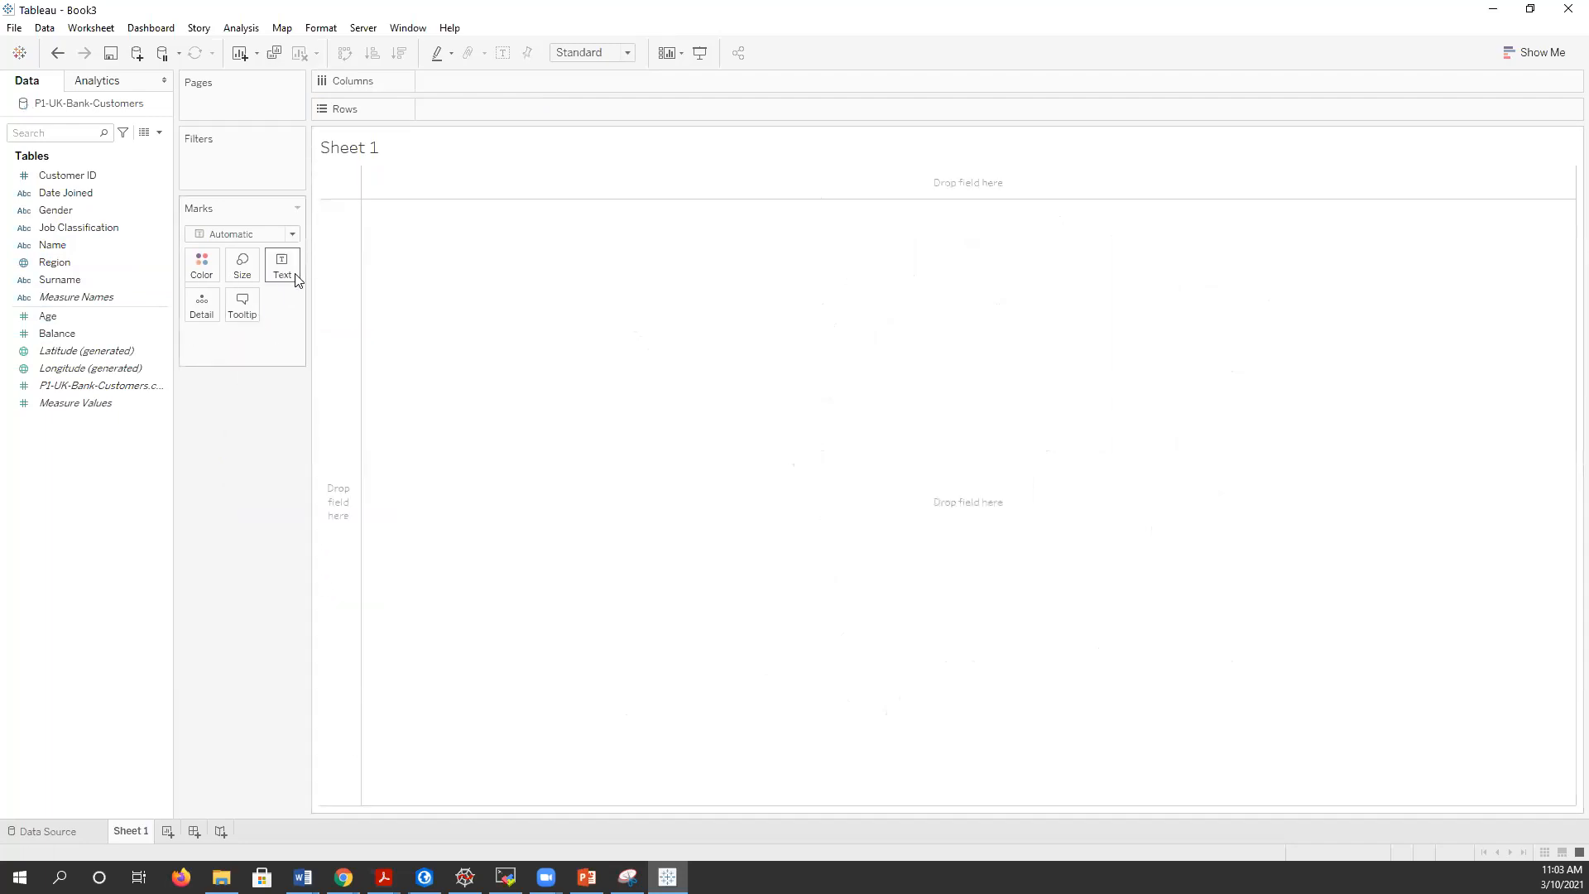
# - Plot the Region field on a map and edit its unknown locations, setting the fixed country to United Kingdom
pyautogui.doubleClick(68, 255)
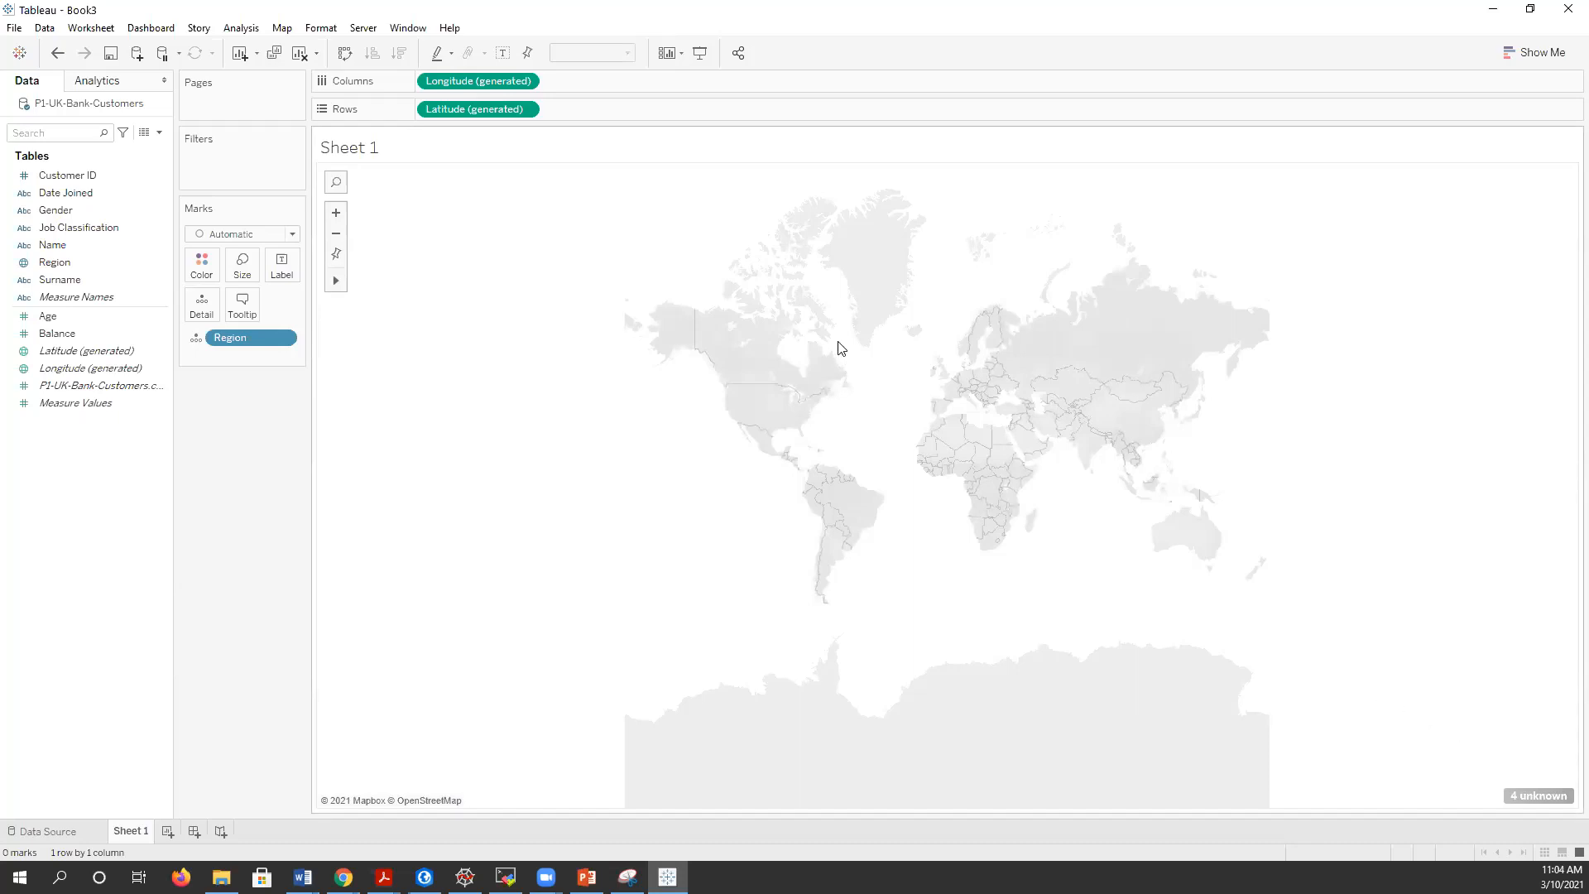
pyautogui.click(1538, 796)
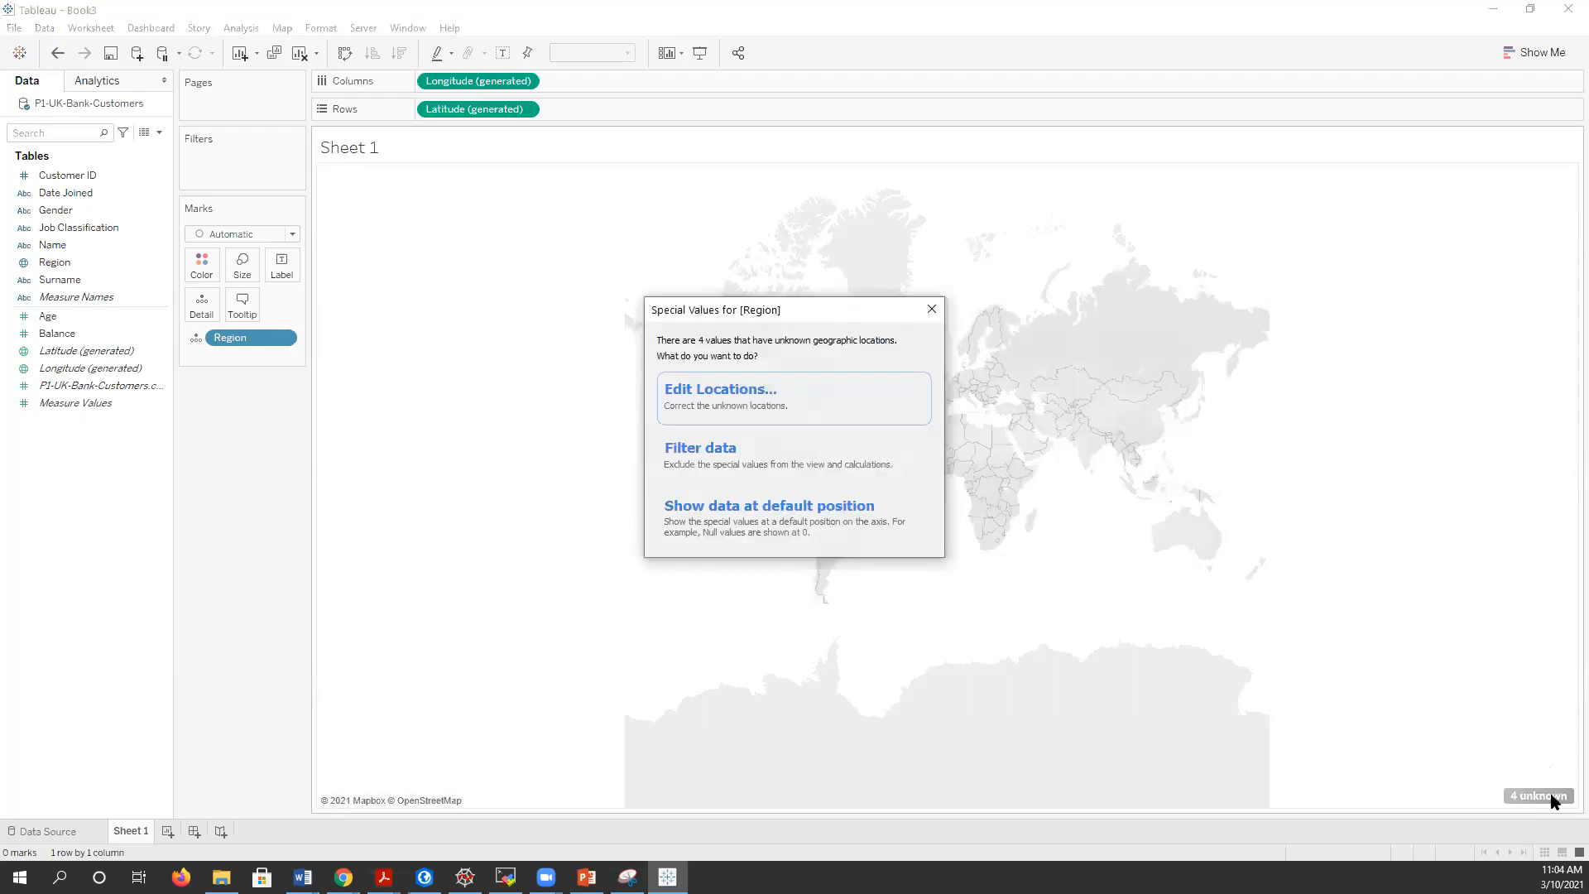
pyautogui.click(797, 402)
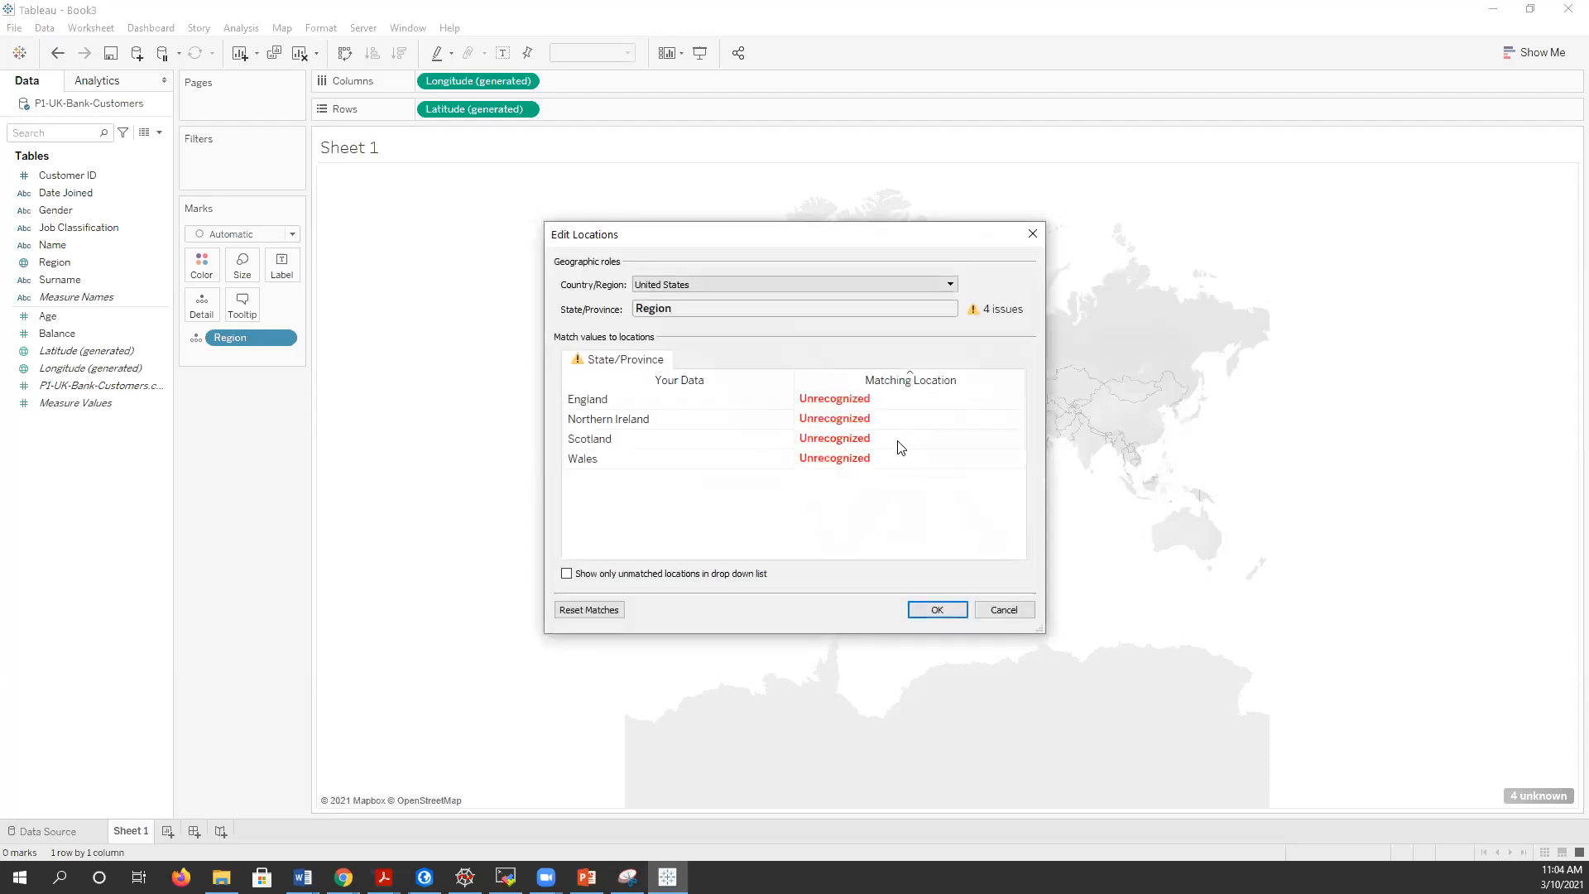
pyautogui.click(712, 289)
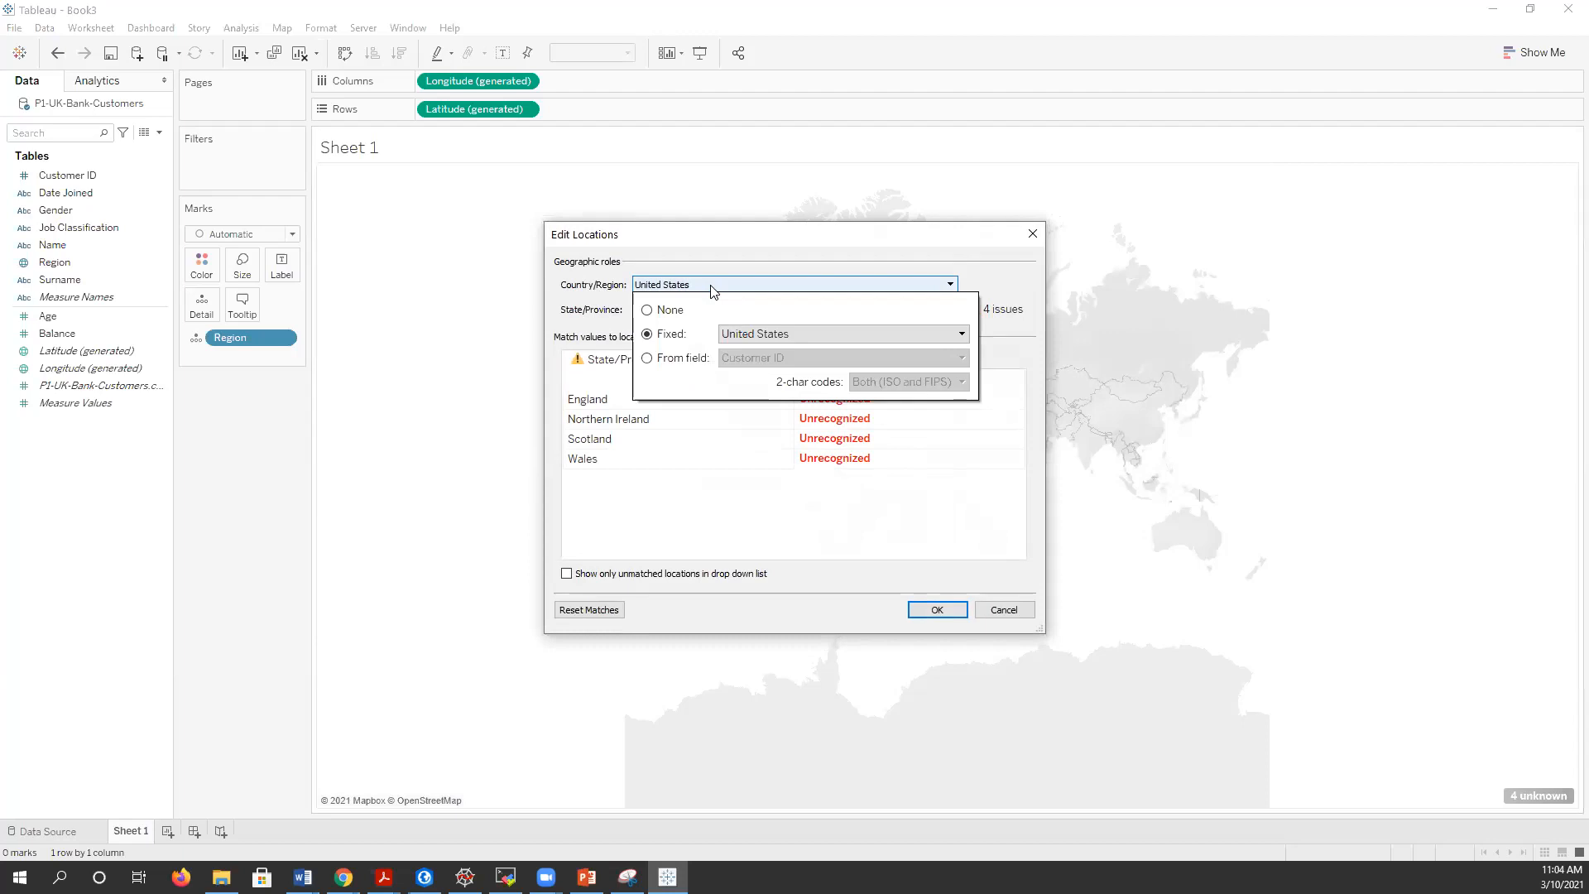
pyautogui.click(768, 335)
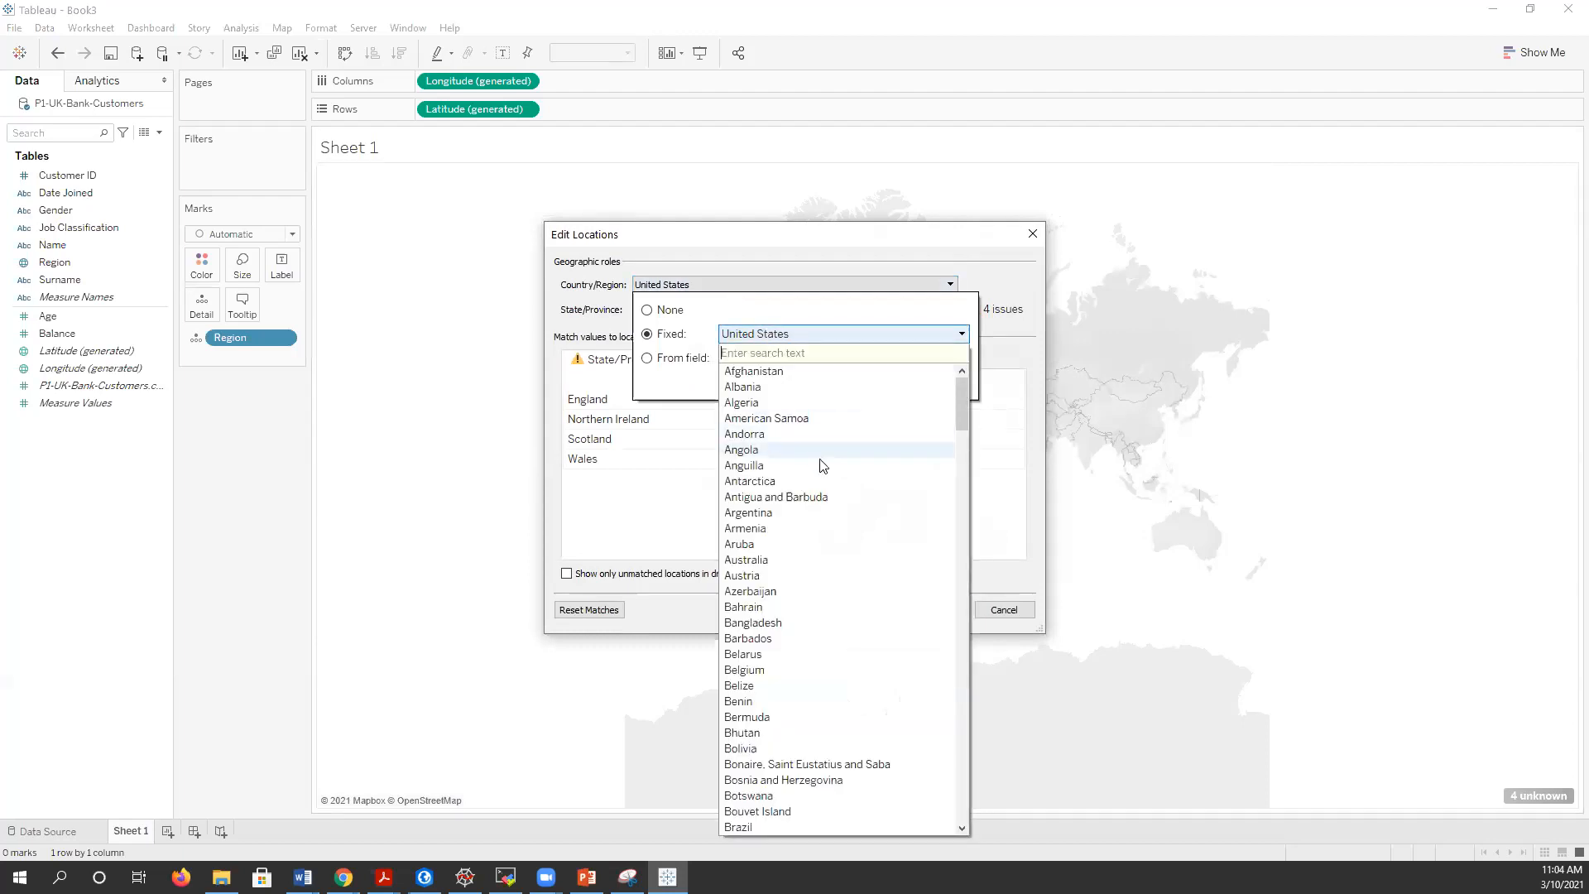
pyautogui.scroll(-10, 823, 462)
pyautogui.scroll(-20, 827, 470)
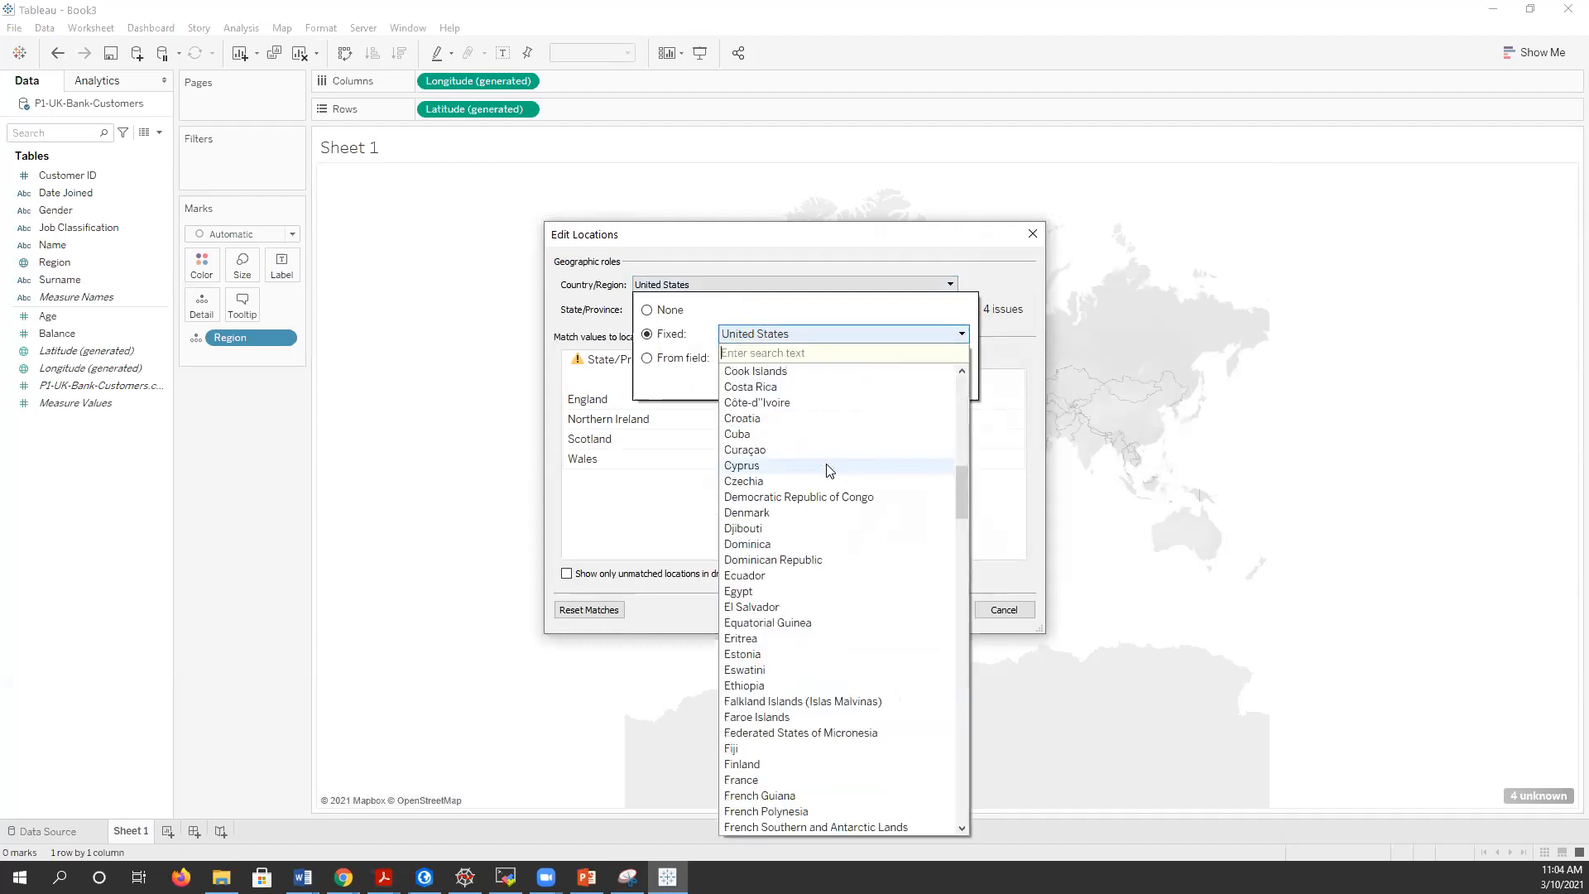
pyautogui.scroll(-14, 830, 471)
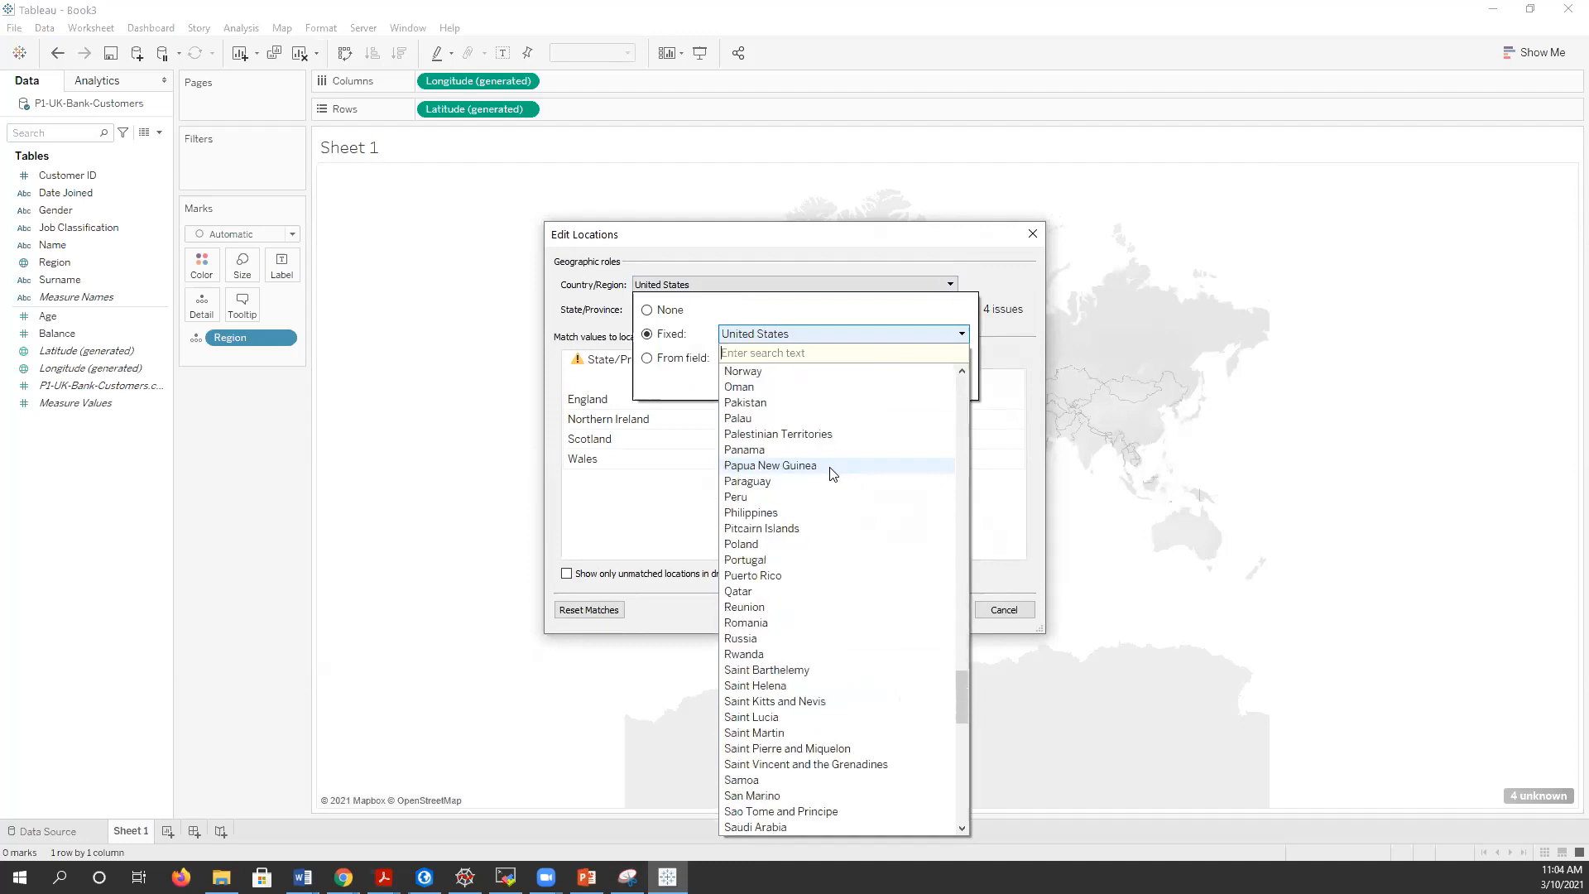
pyautogui.scroll(-7, 856, 514)
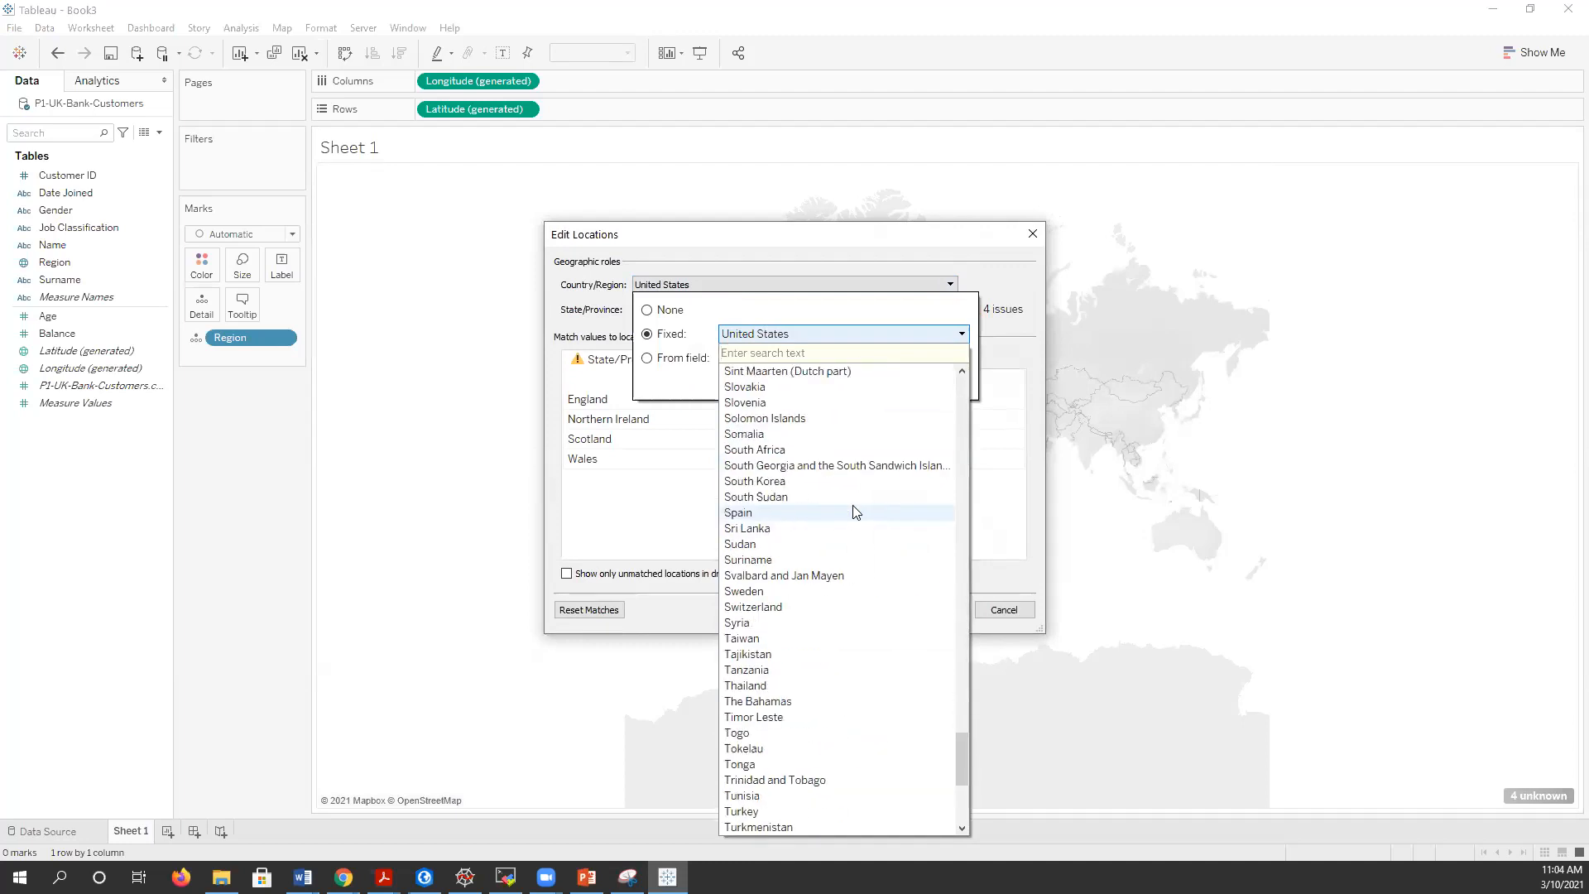
pyautogui.scroll(-3, 849, 579)
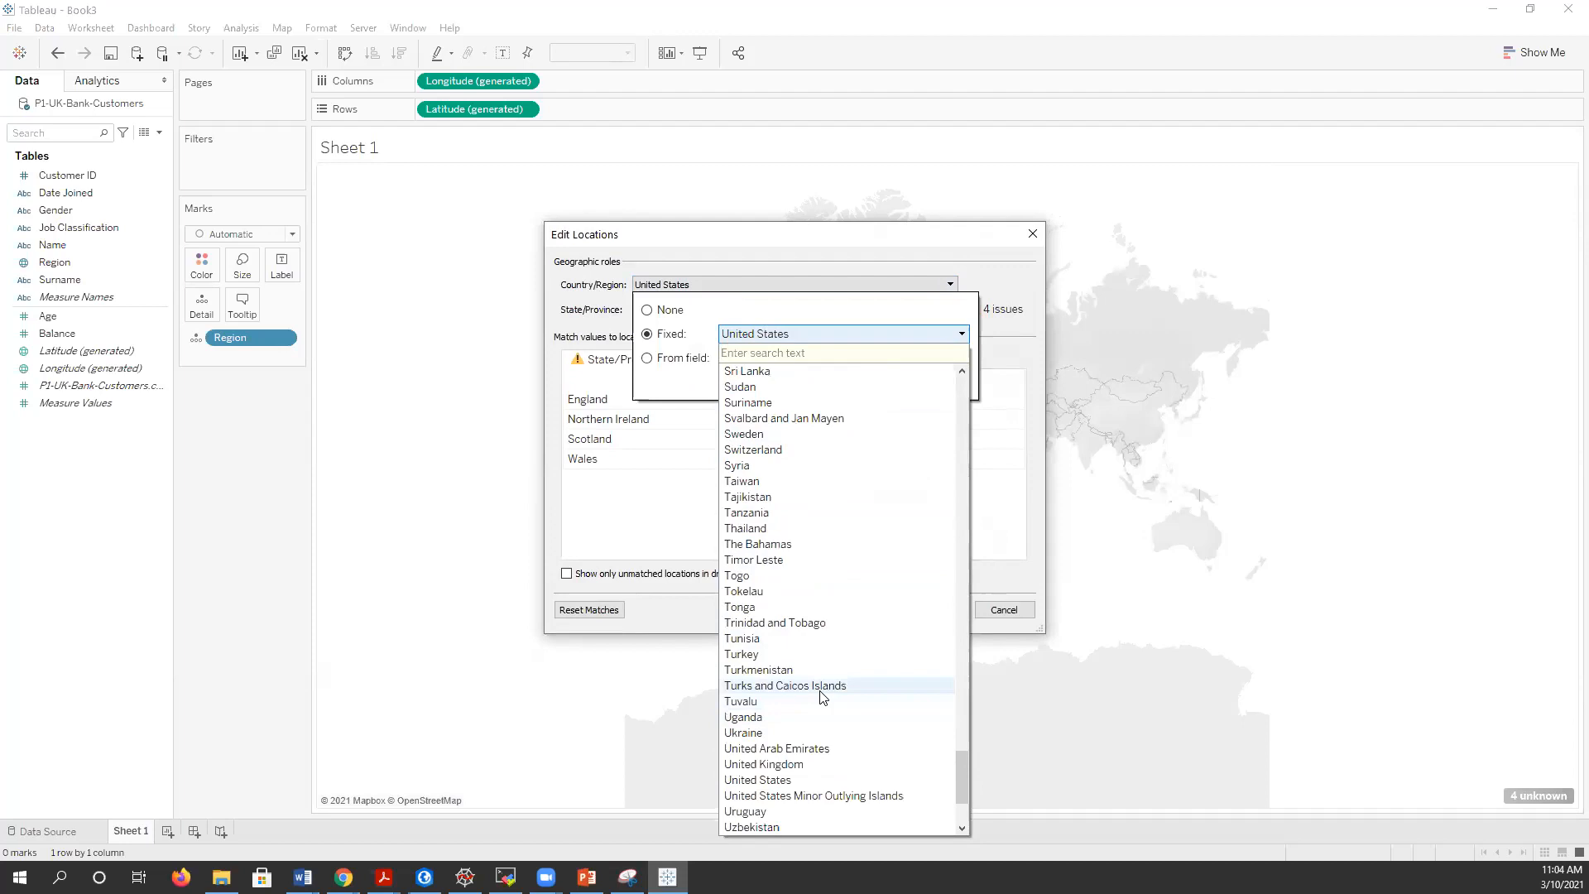
pyautogui.click(818, 764)
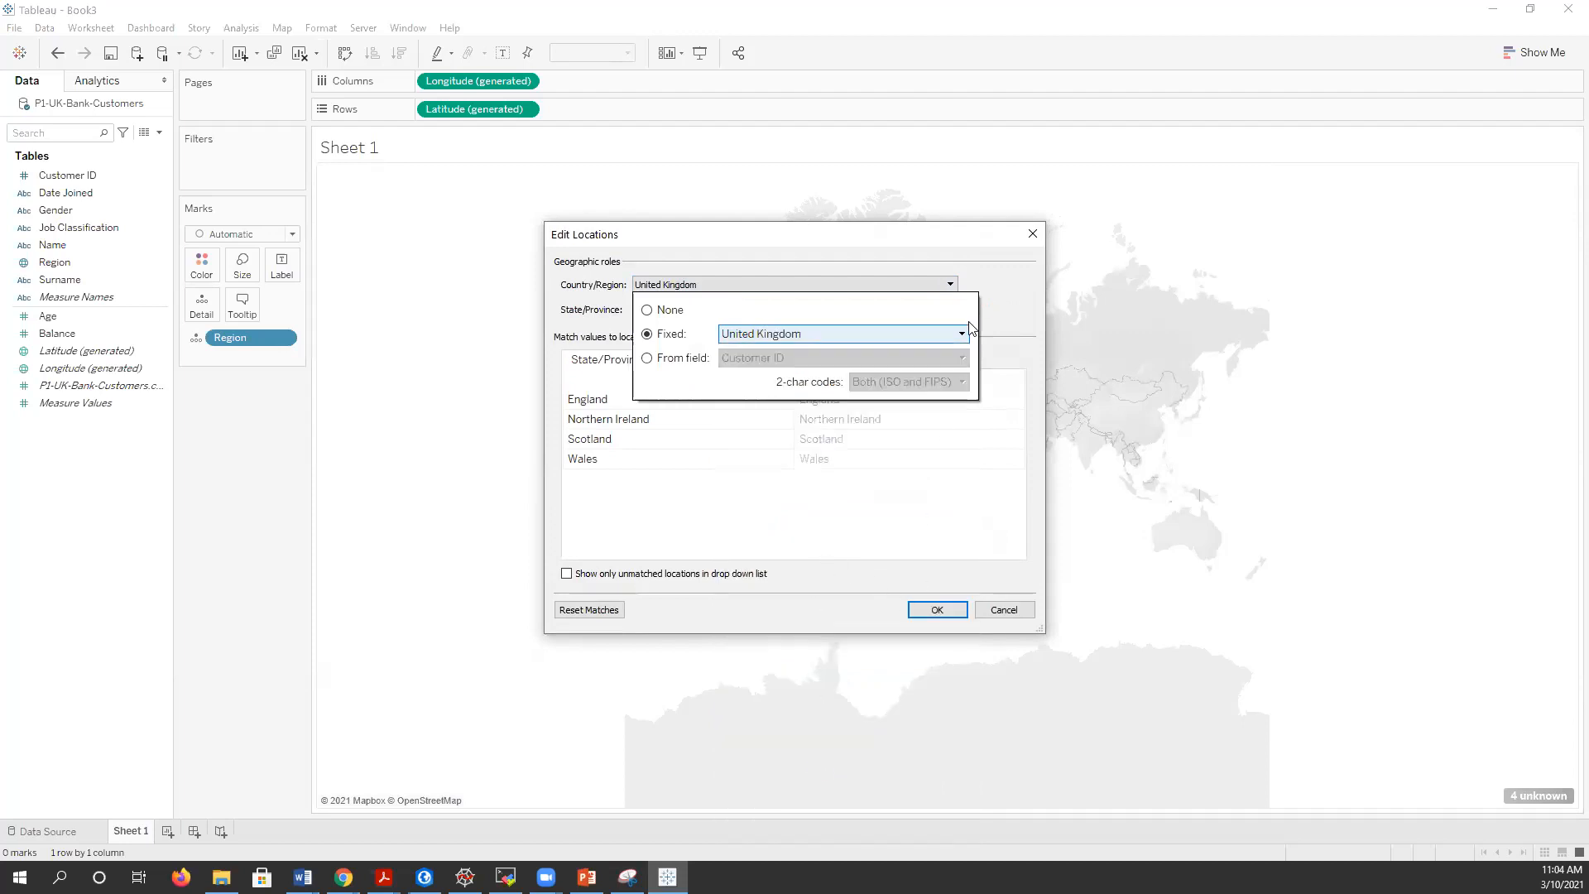
pyautogui.click(1008, 290)
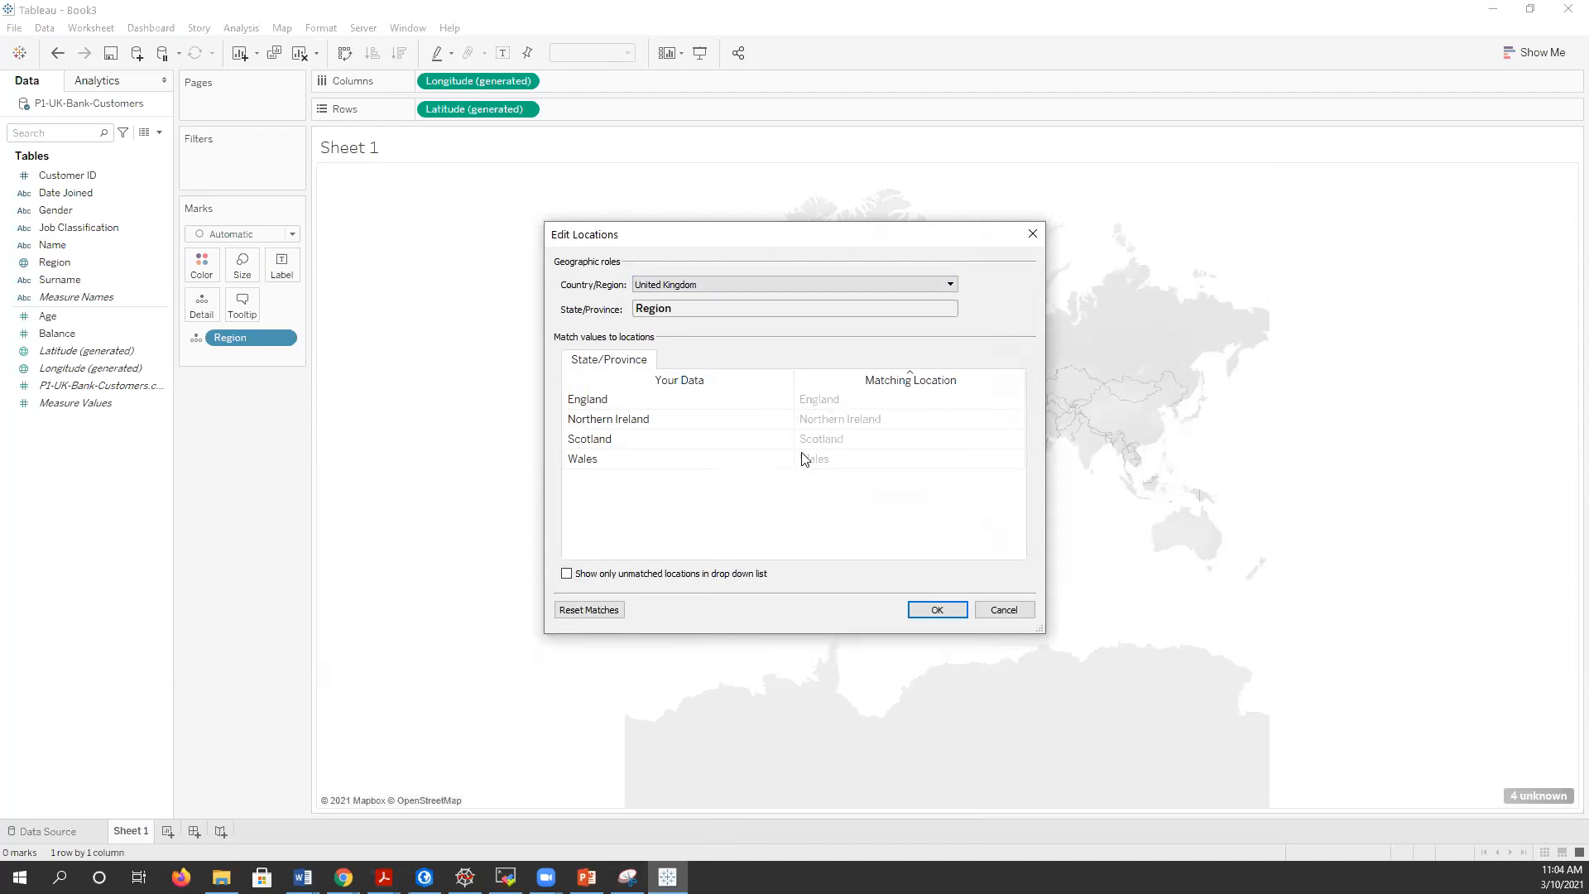
# - Accept the region location matches for the United Kingdom and frame the whole British Isles on the map
pyautogui.click(937, 612)
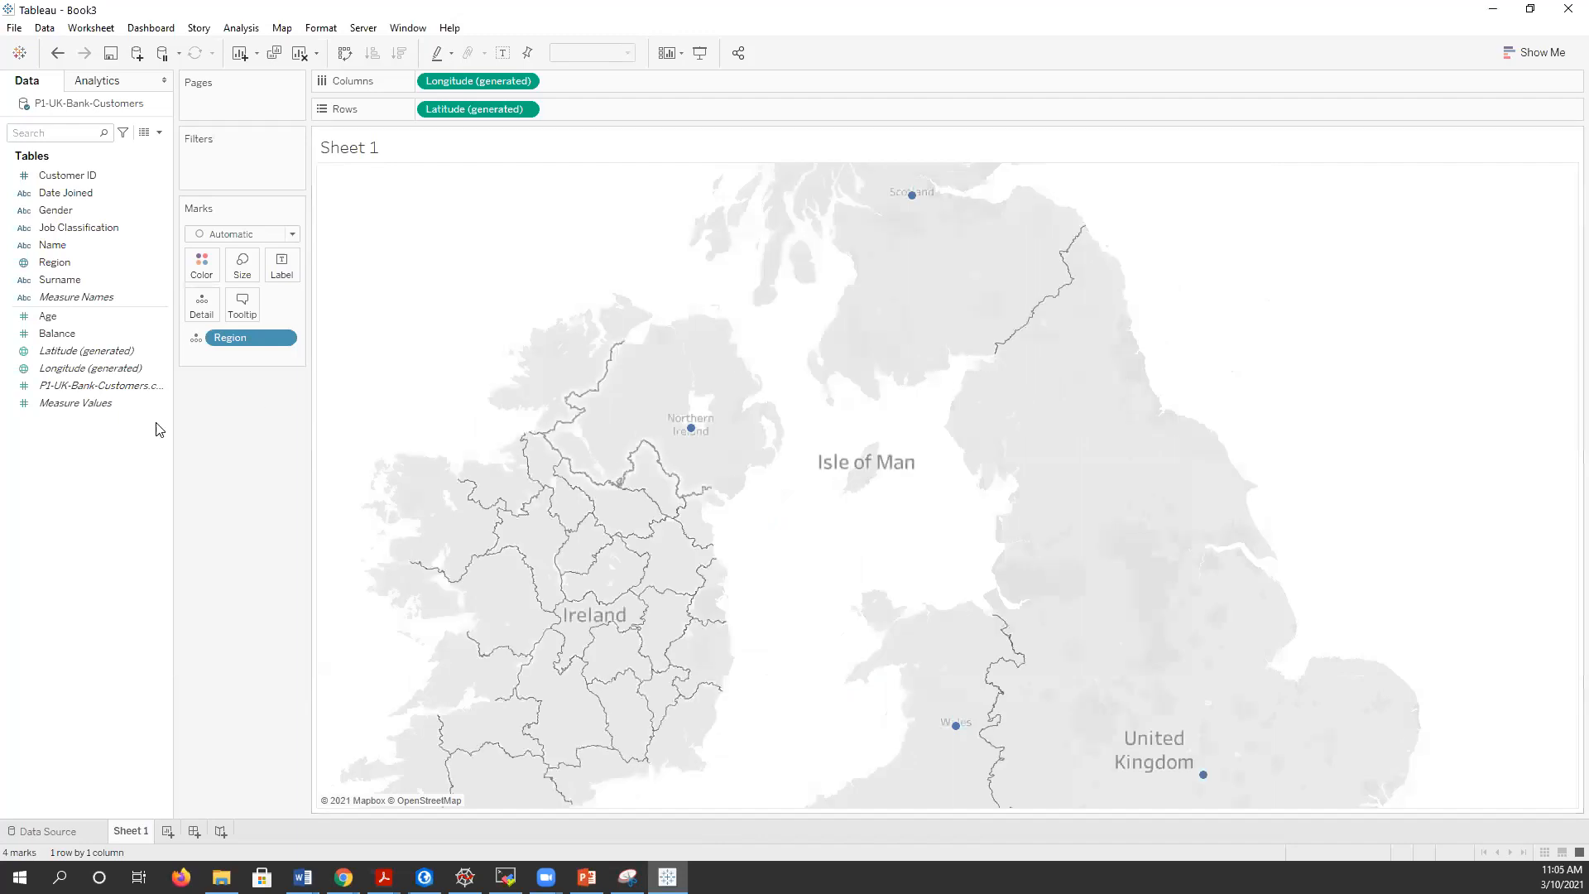
pyautogui.scroll(-1, 787, 448)
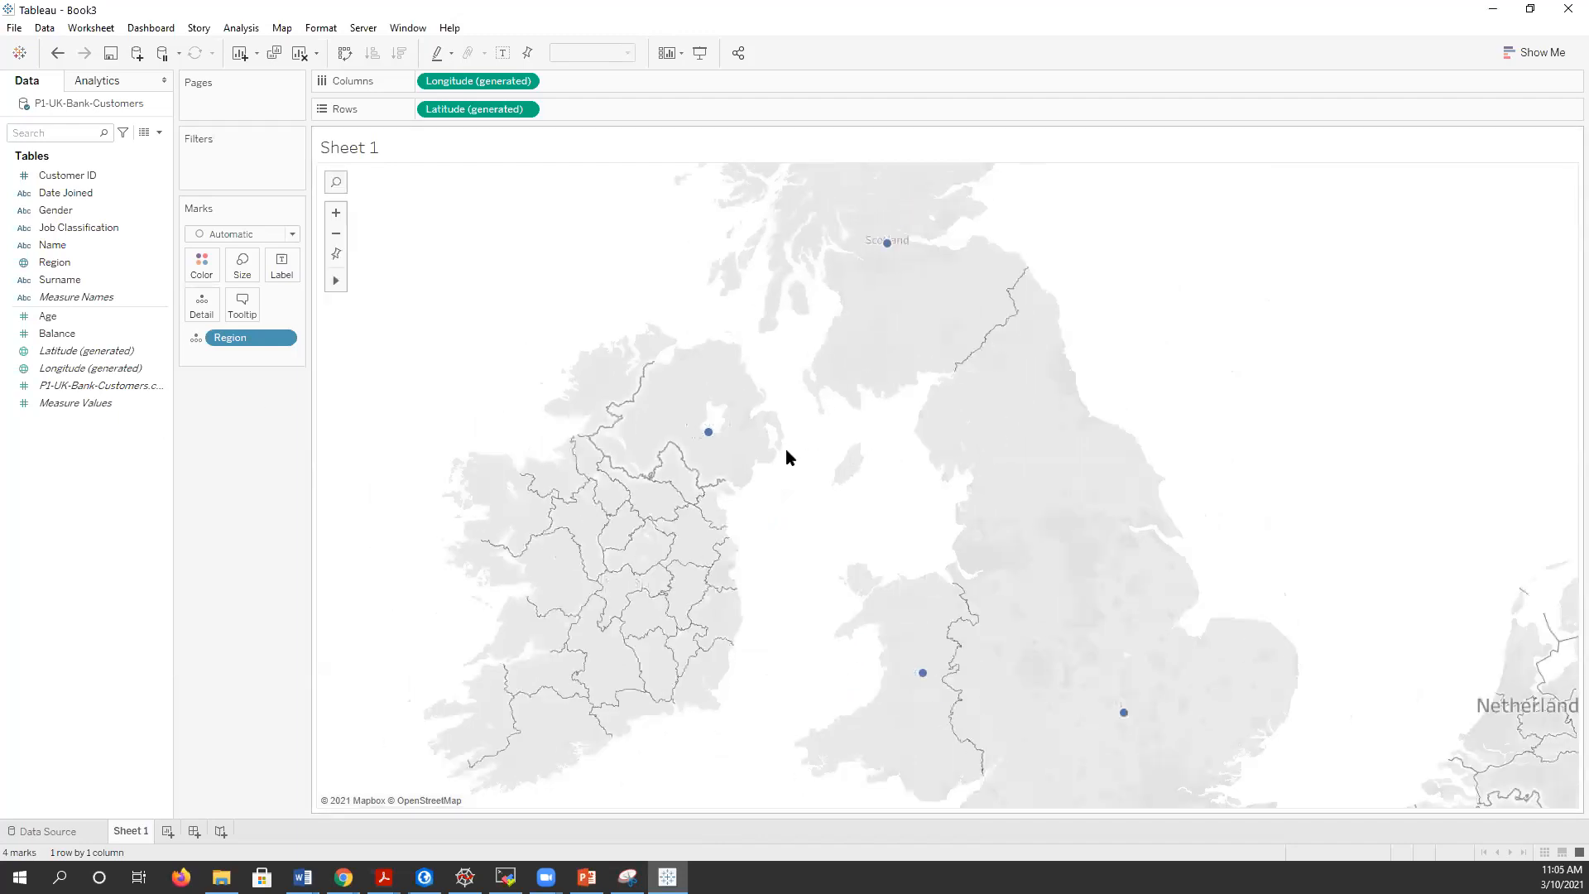
pyautogui.scroll(-2, 786, 449)
pyautogui.scroll(-1, 799, 444)
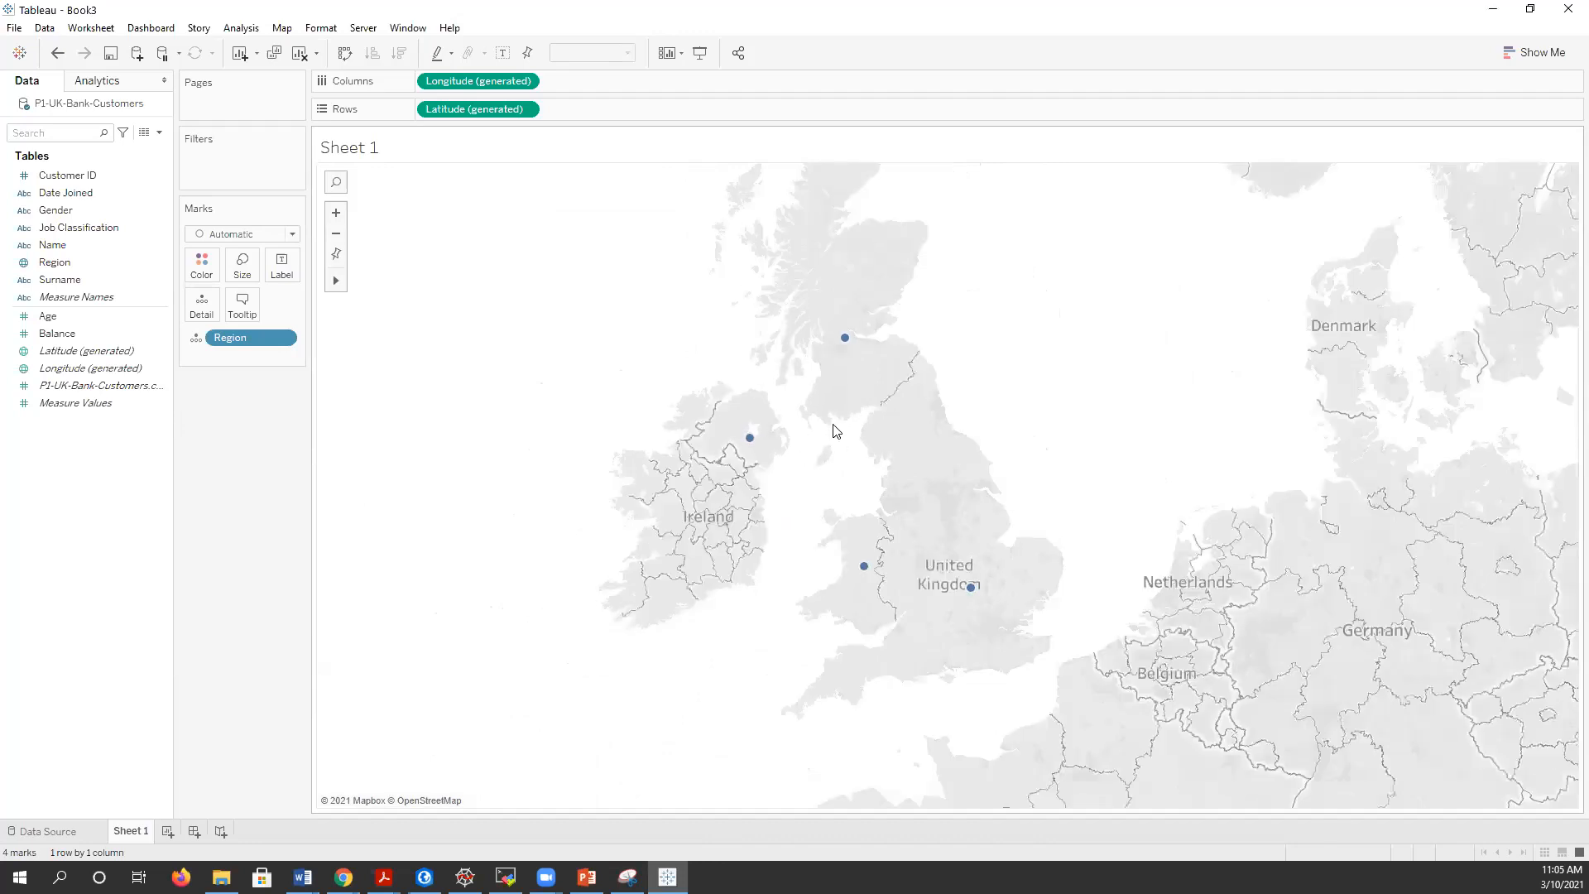
pyautogui.moveTo(909, 388); pyautogui.dragTo(874, 438)
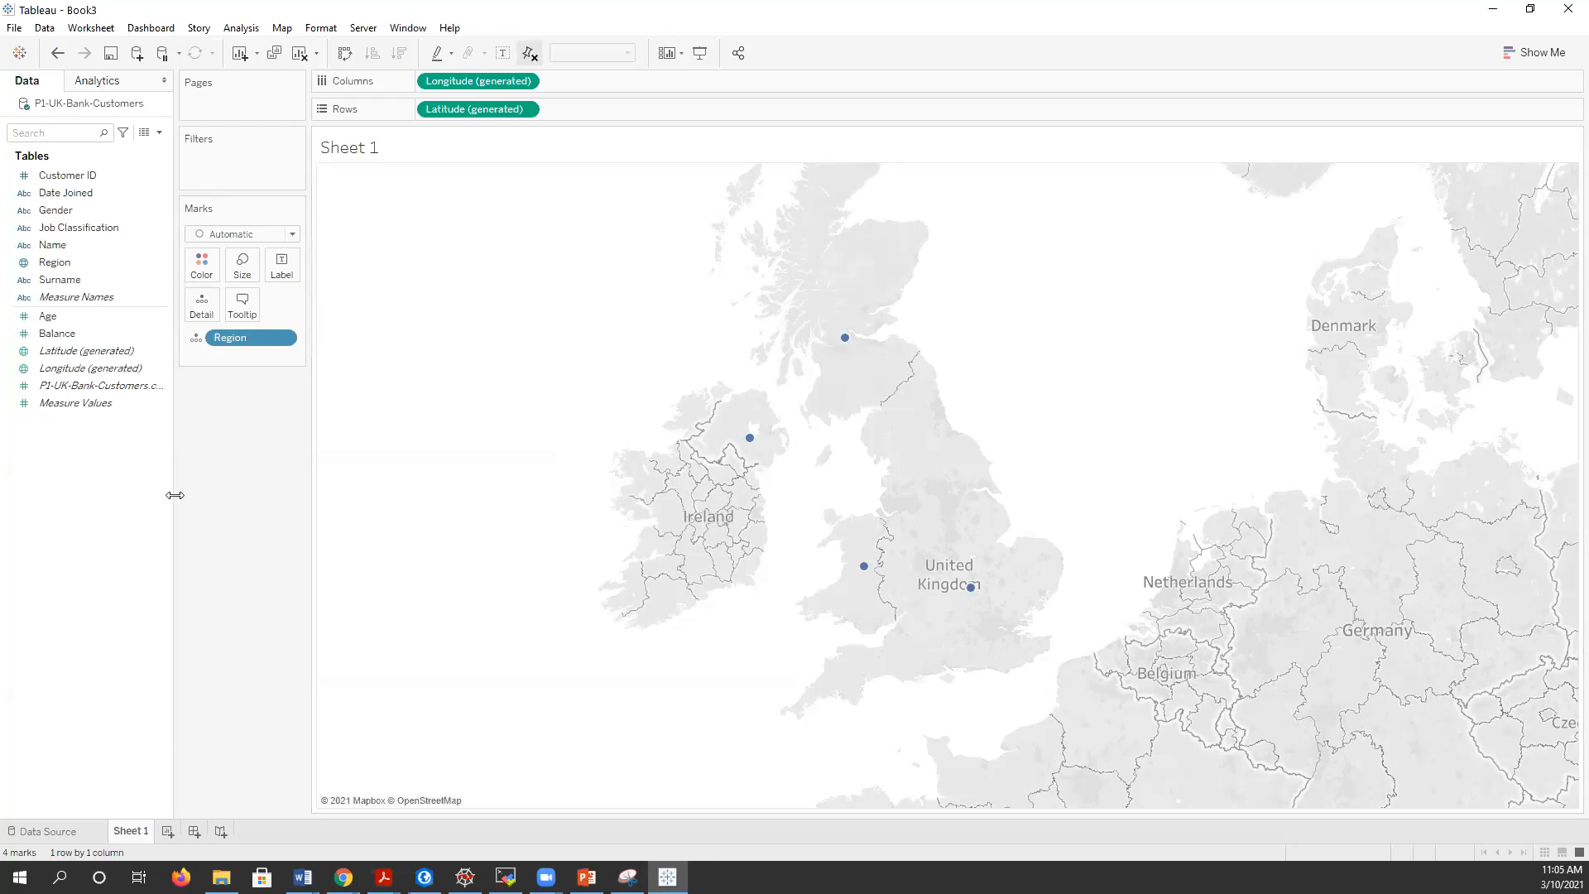
# - Try assigning the existing Region field on the marks to Color, and return it to Detail
pyautogui.click(195, 340)
pyautogui.click(207, 358)
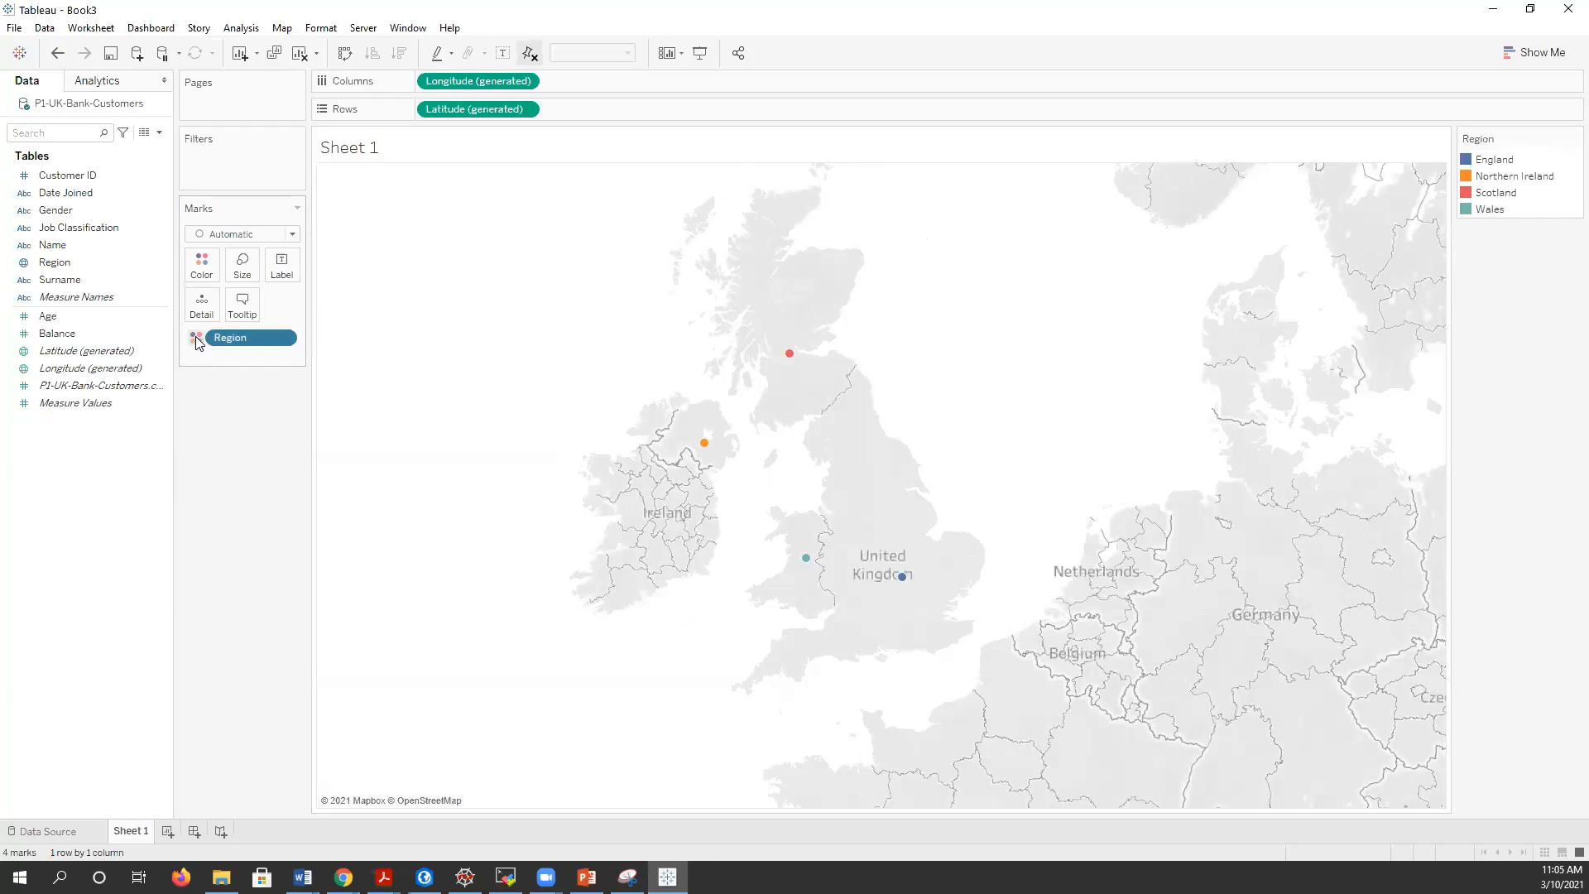
pyautogui.click(195, 338)
pyautogui.click(222, 394)
# - Color the map marks by Region and remove the duplicate Region field from Detail
pyautogui.moveTo(61, 271); pyautogui.dragTo(201, 271)
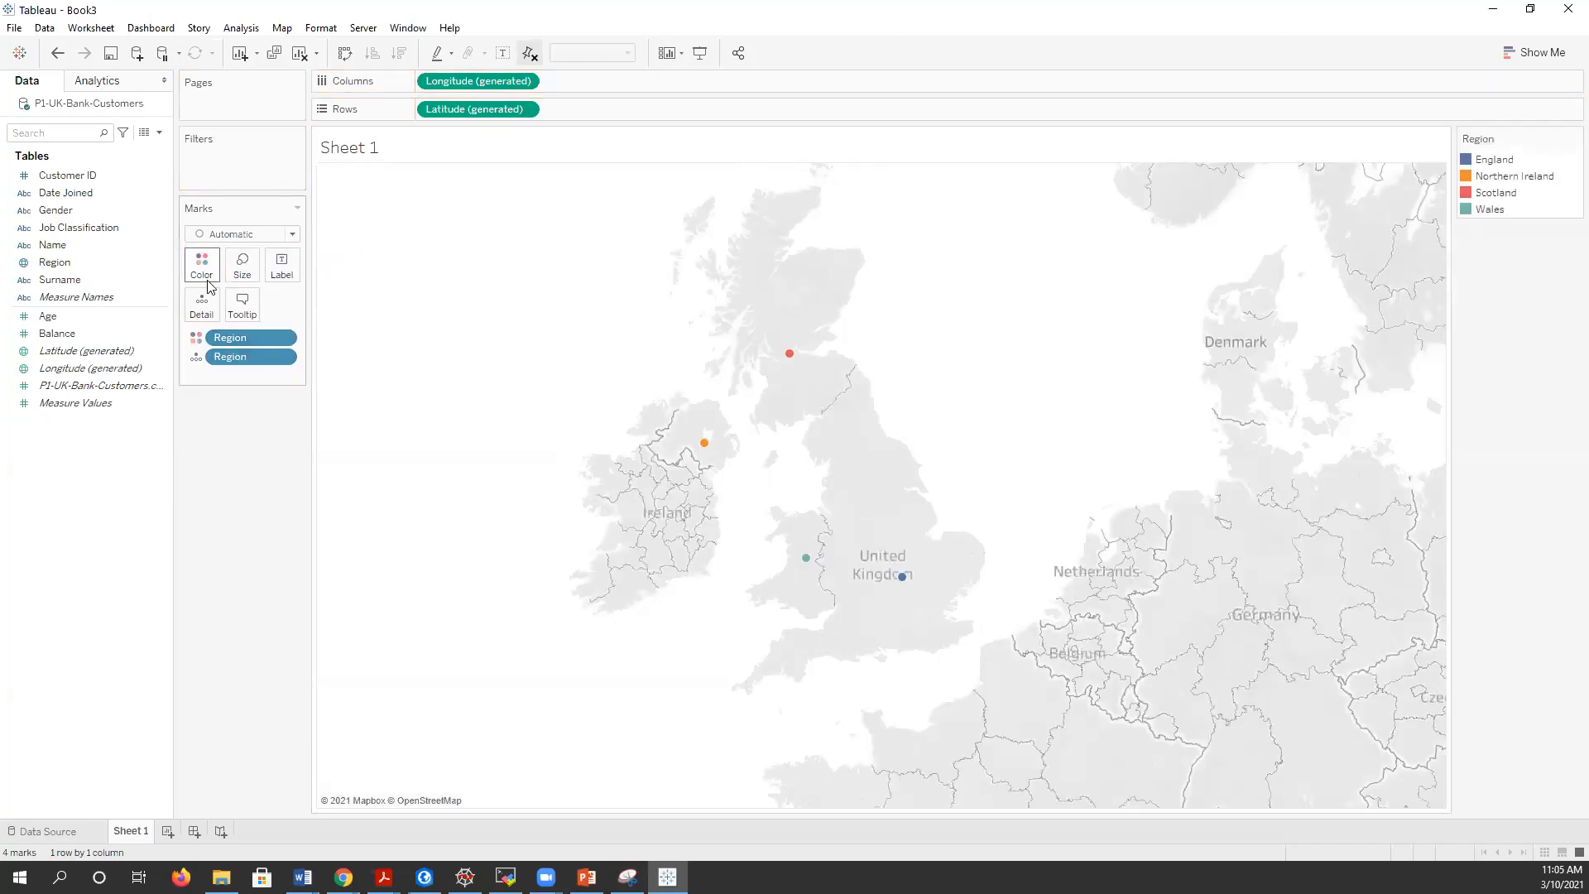
pyautogui.click(197, 357)
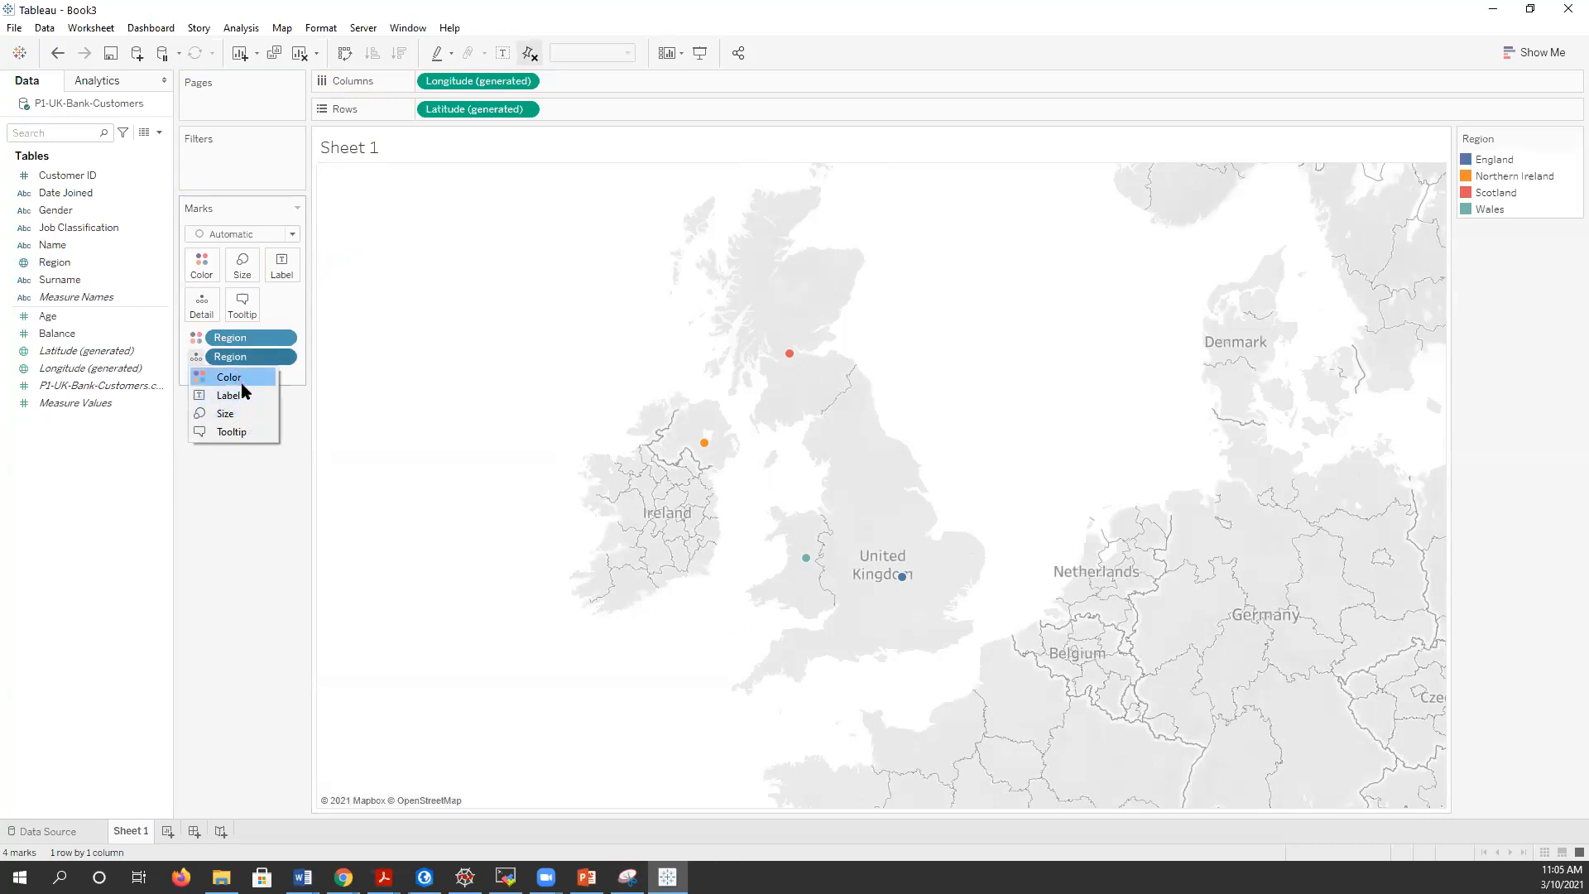
pyautogui.click(240, 357)
pyautogui.rightClick(239, 357)
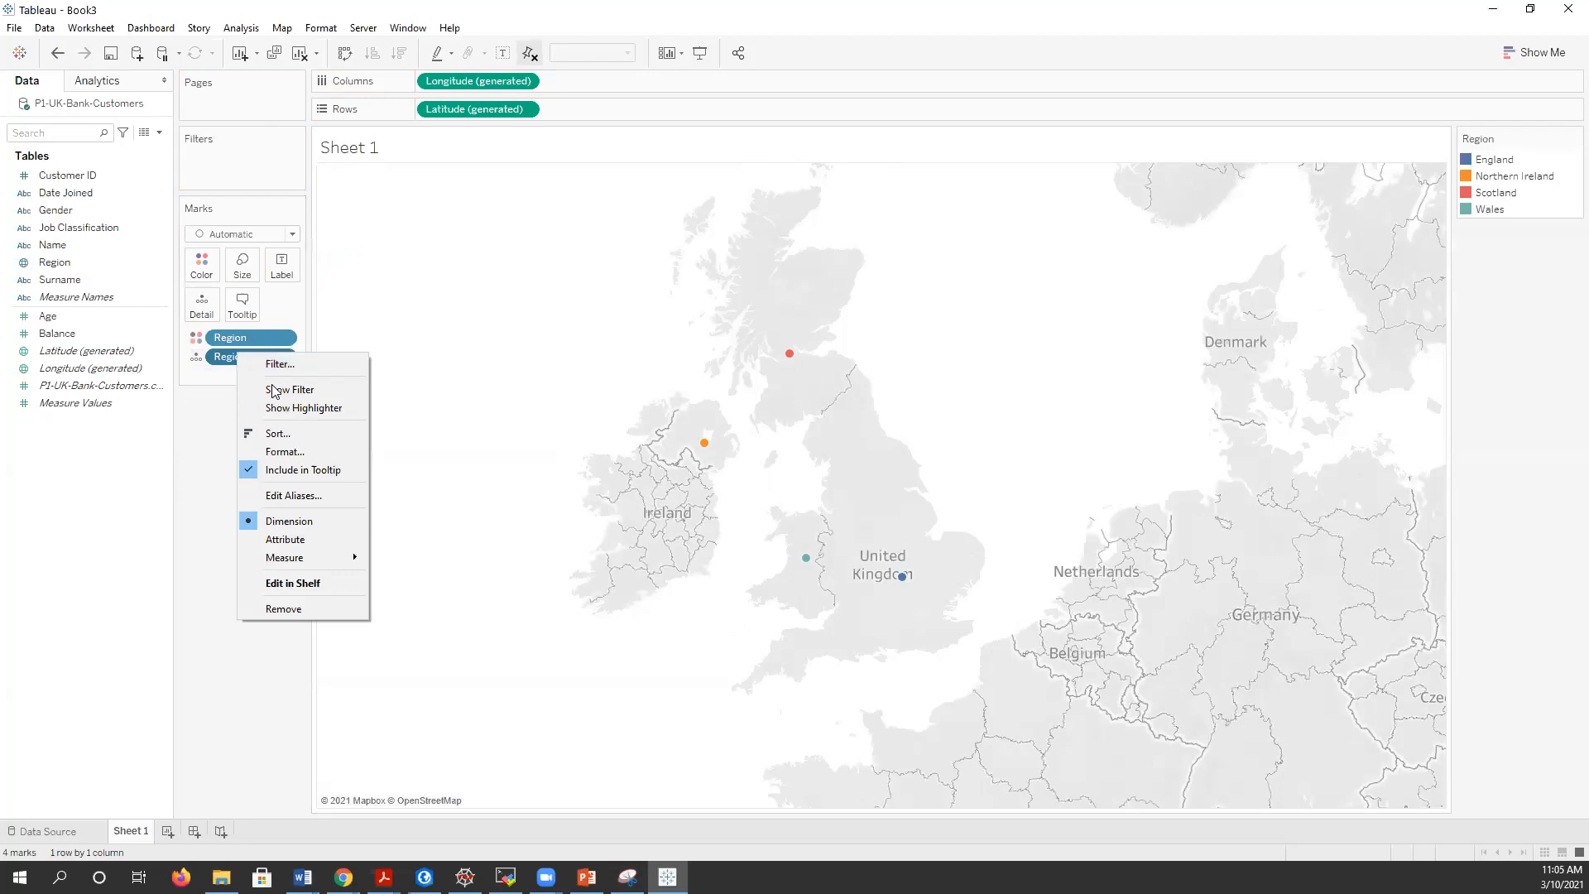
pyautogui.click(305, 613)
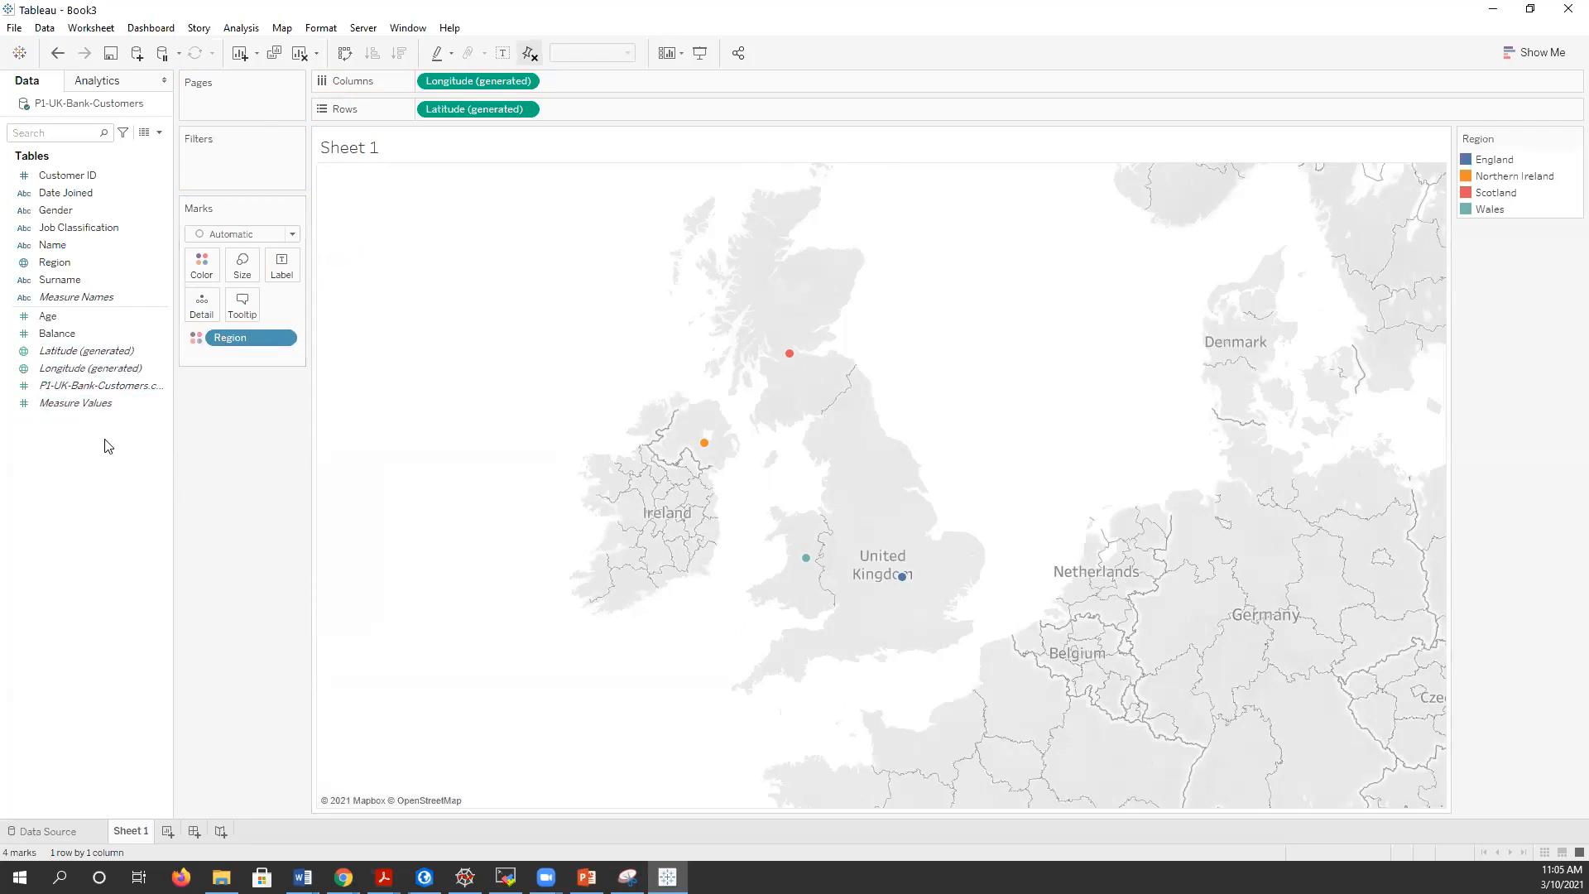
# - Label each region with the sum of Balance and set the mark type to Map
pyautogui.click(61, 334)
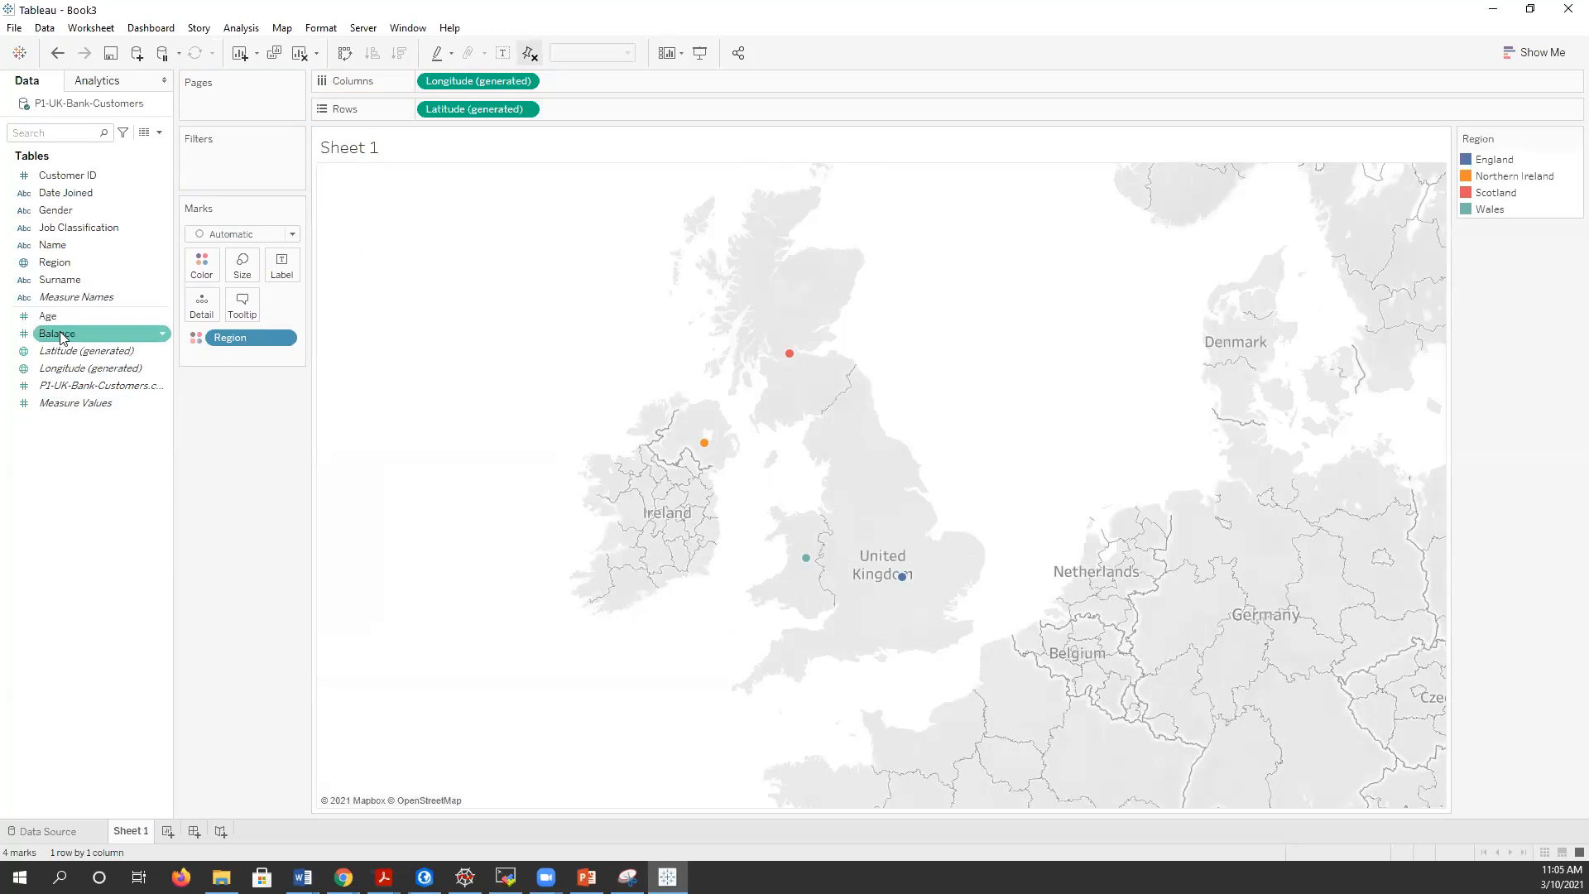
pyautogui.moveTo(60, 335); pyautogui.dragTo(289, 267)
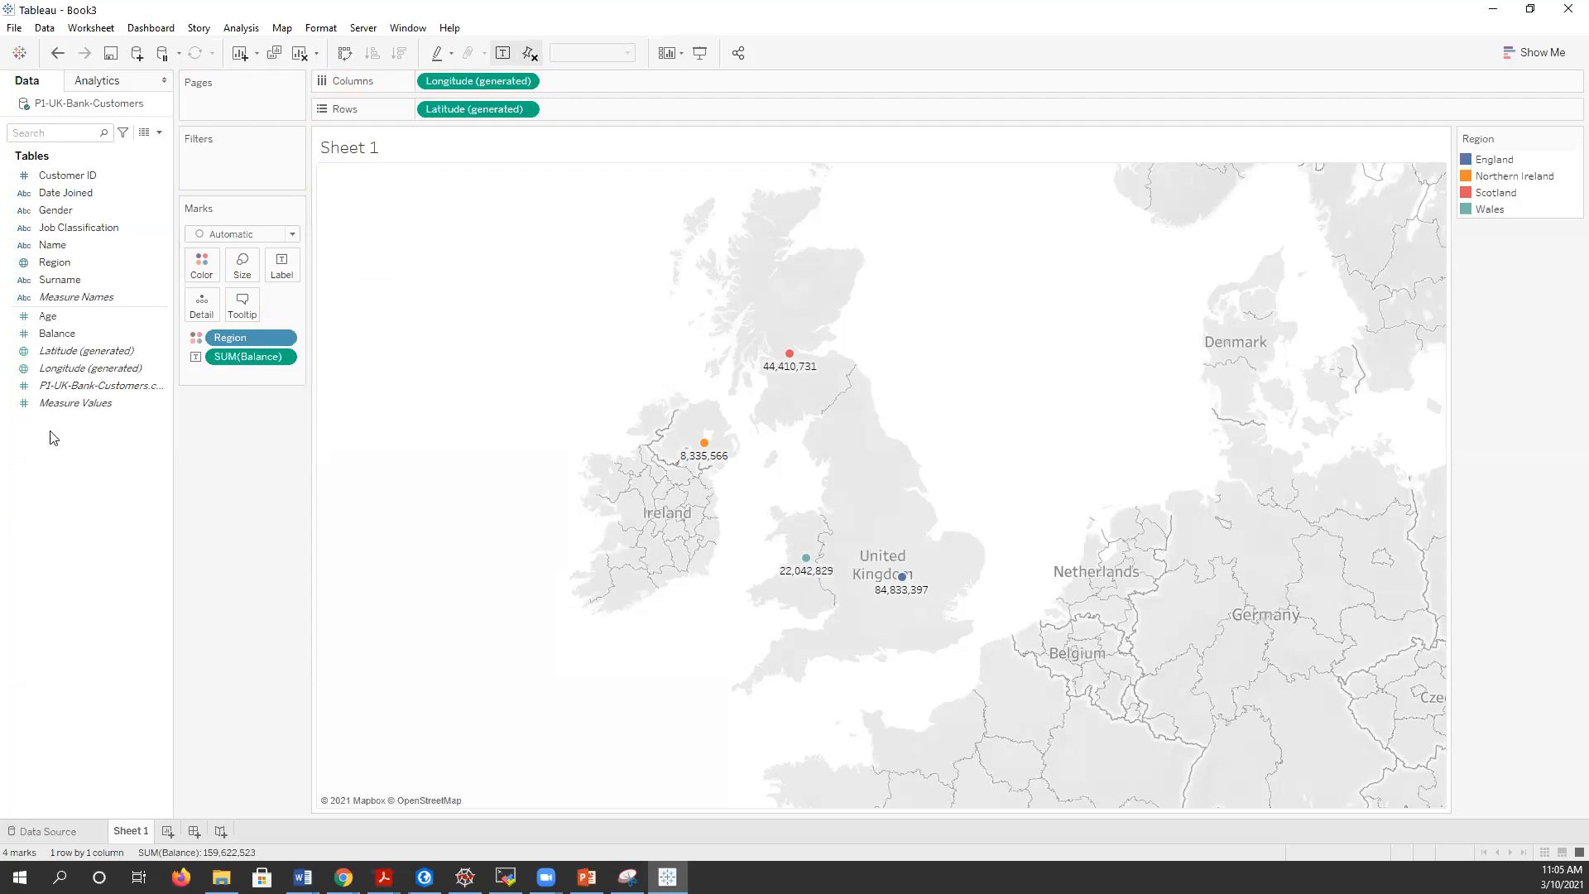
pyautogui.click(292, 235)
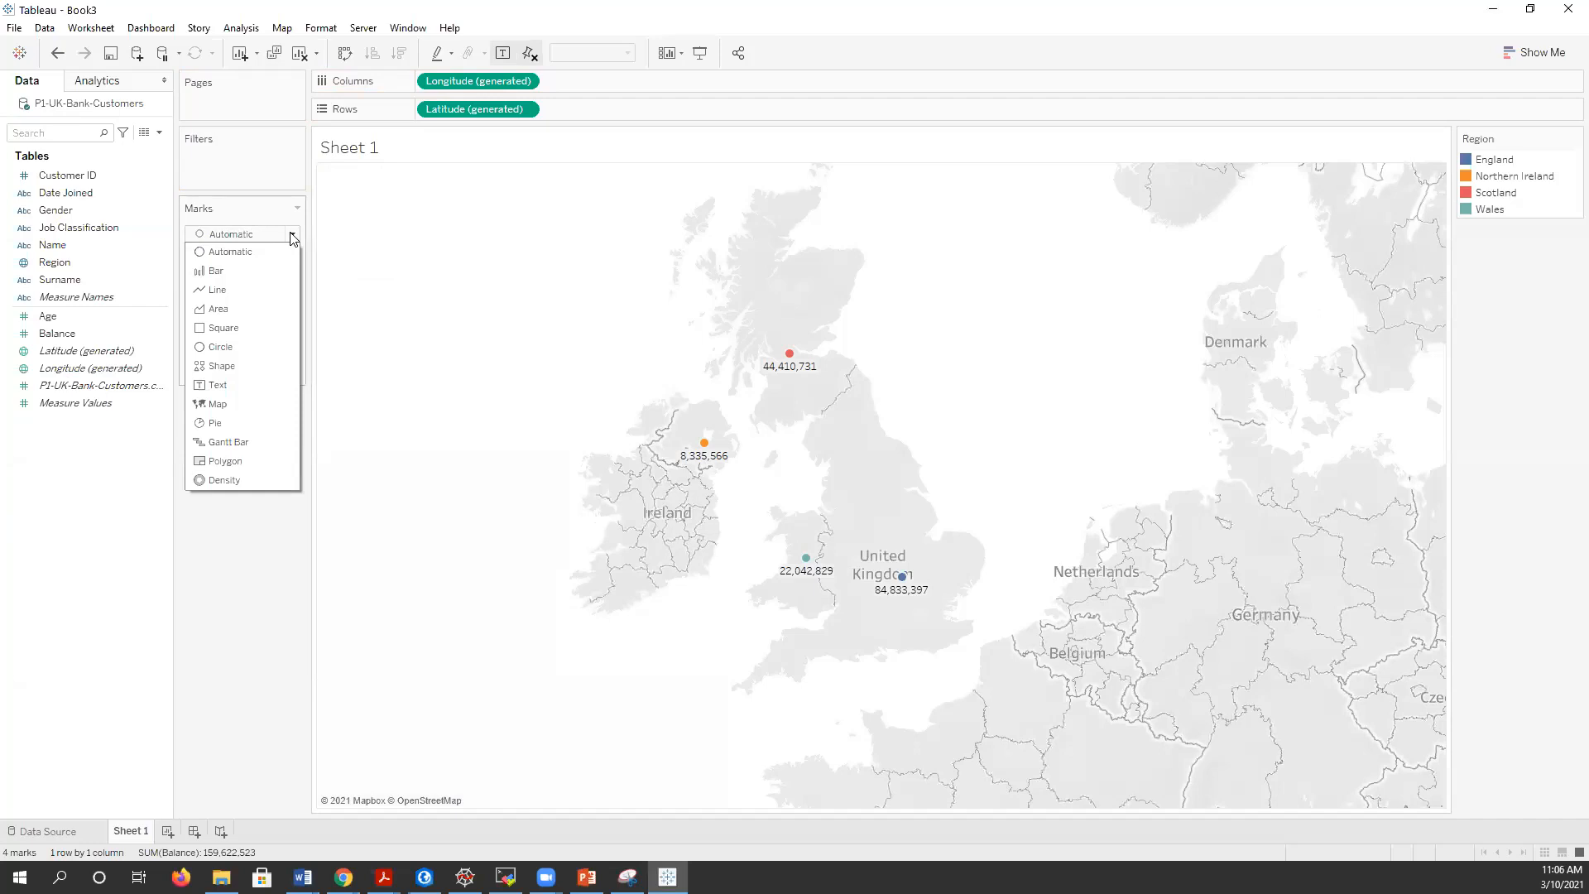
pyautogui.click(212, 405)
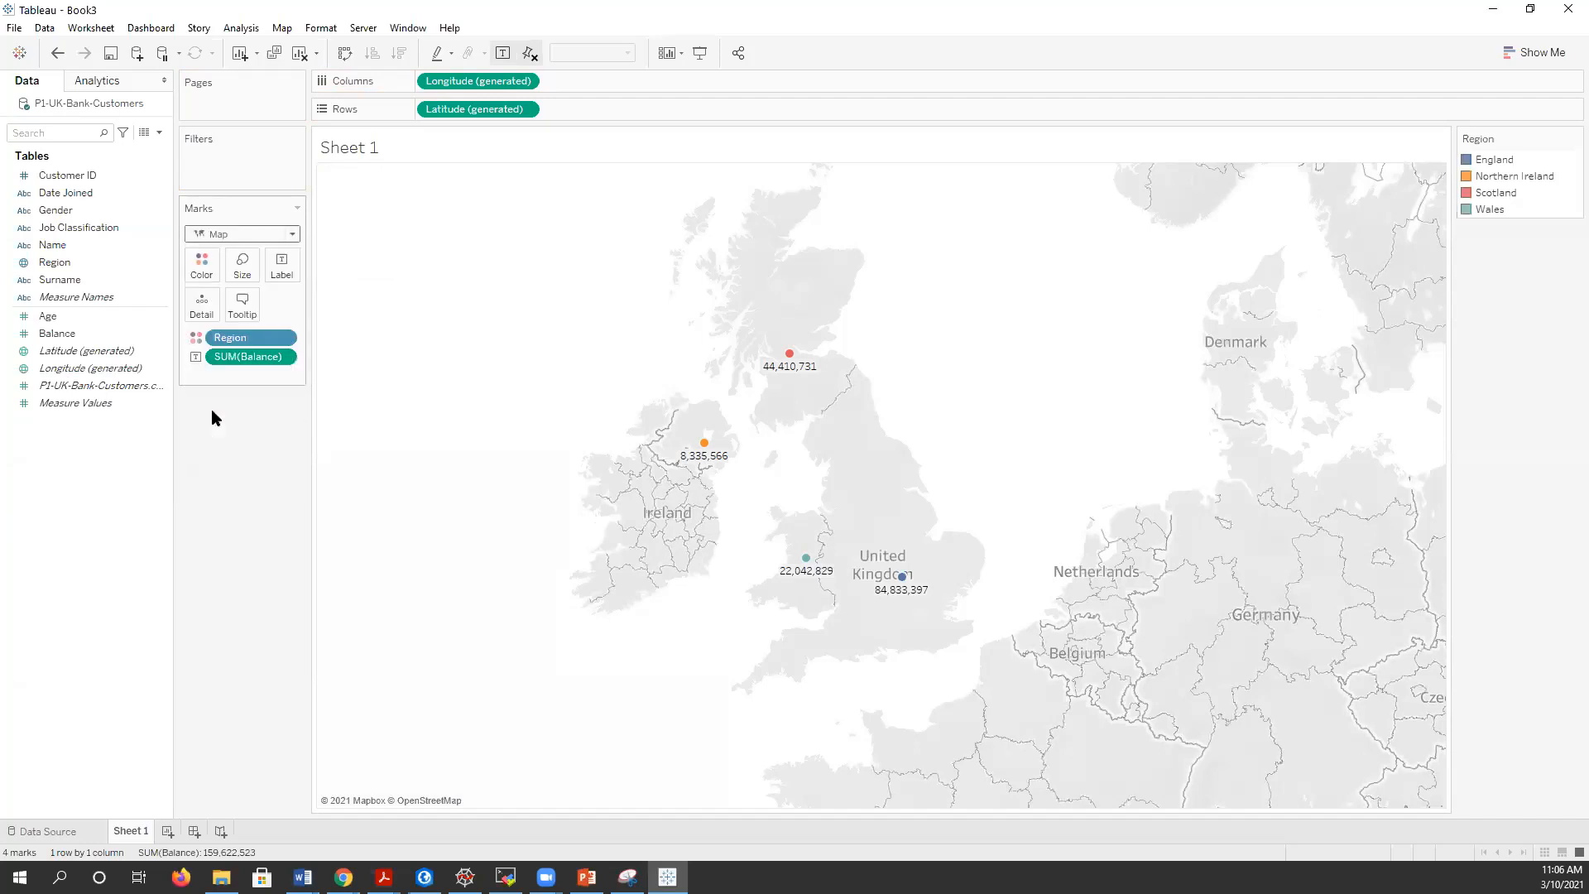
pyautogui.click(292, 235)
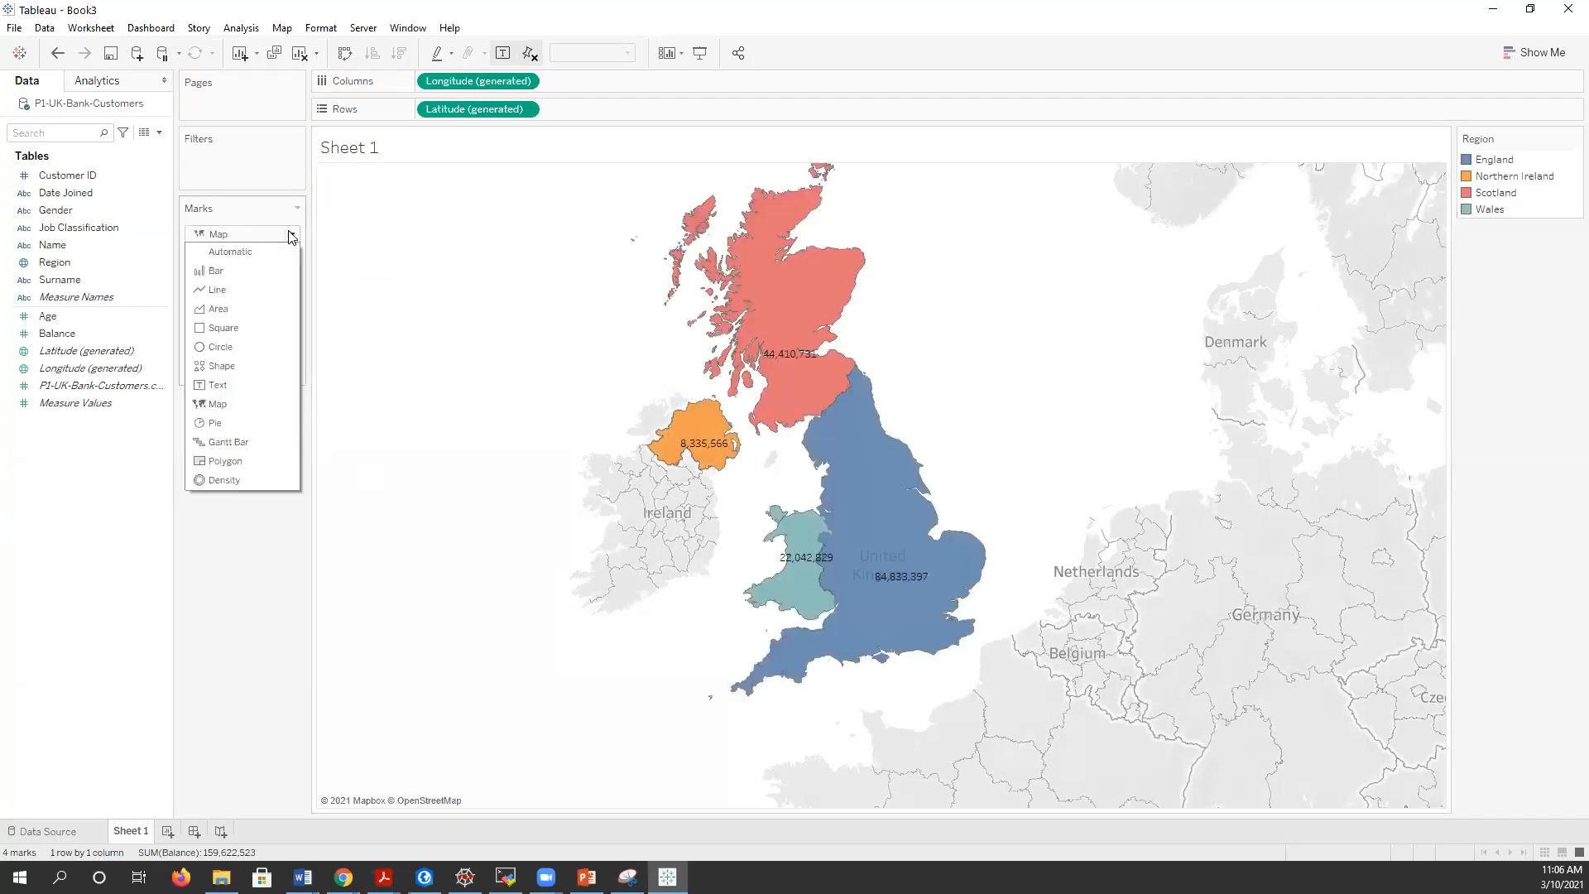
pyautogui.click(215, 404)
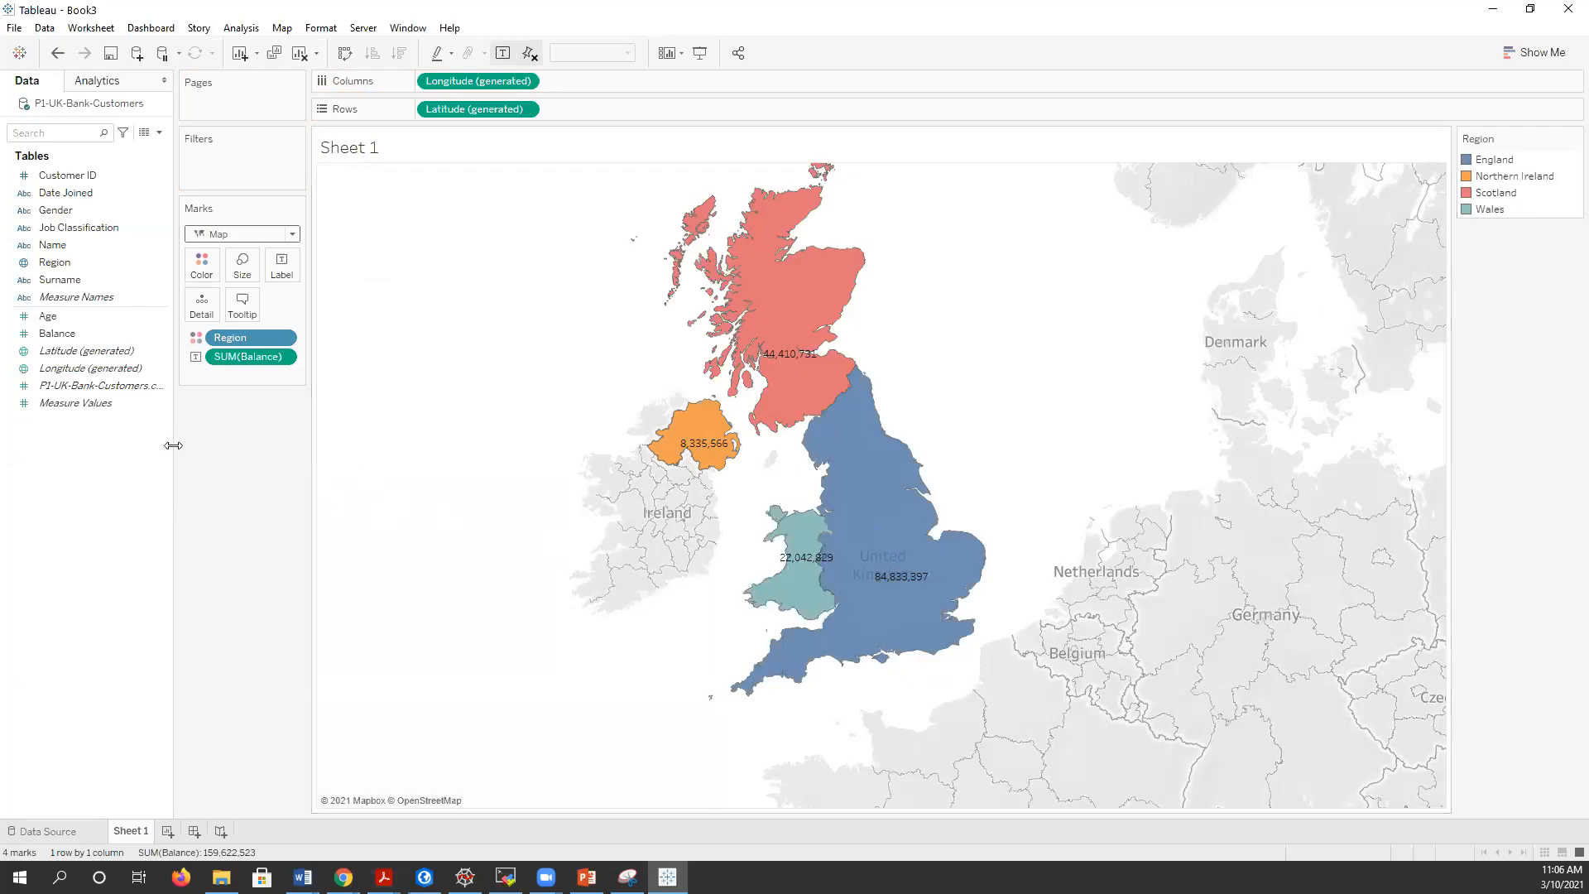
# - Widen the data pane and add the P1-UK-Bank-Customers.csv (Count) field to the map's tooltip, checking it on the regions
pyautogui.moveTo(173, 445); pyautogui.dragTo(219, 447)
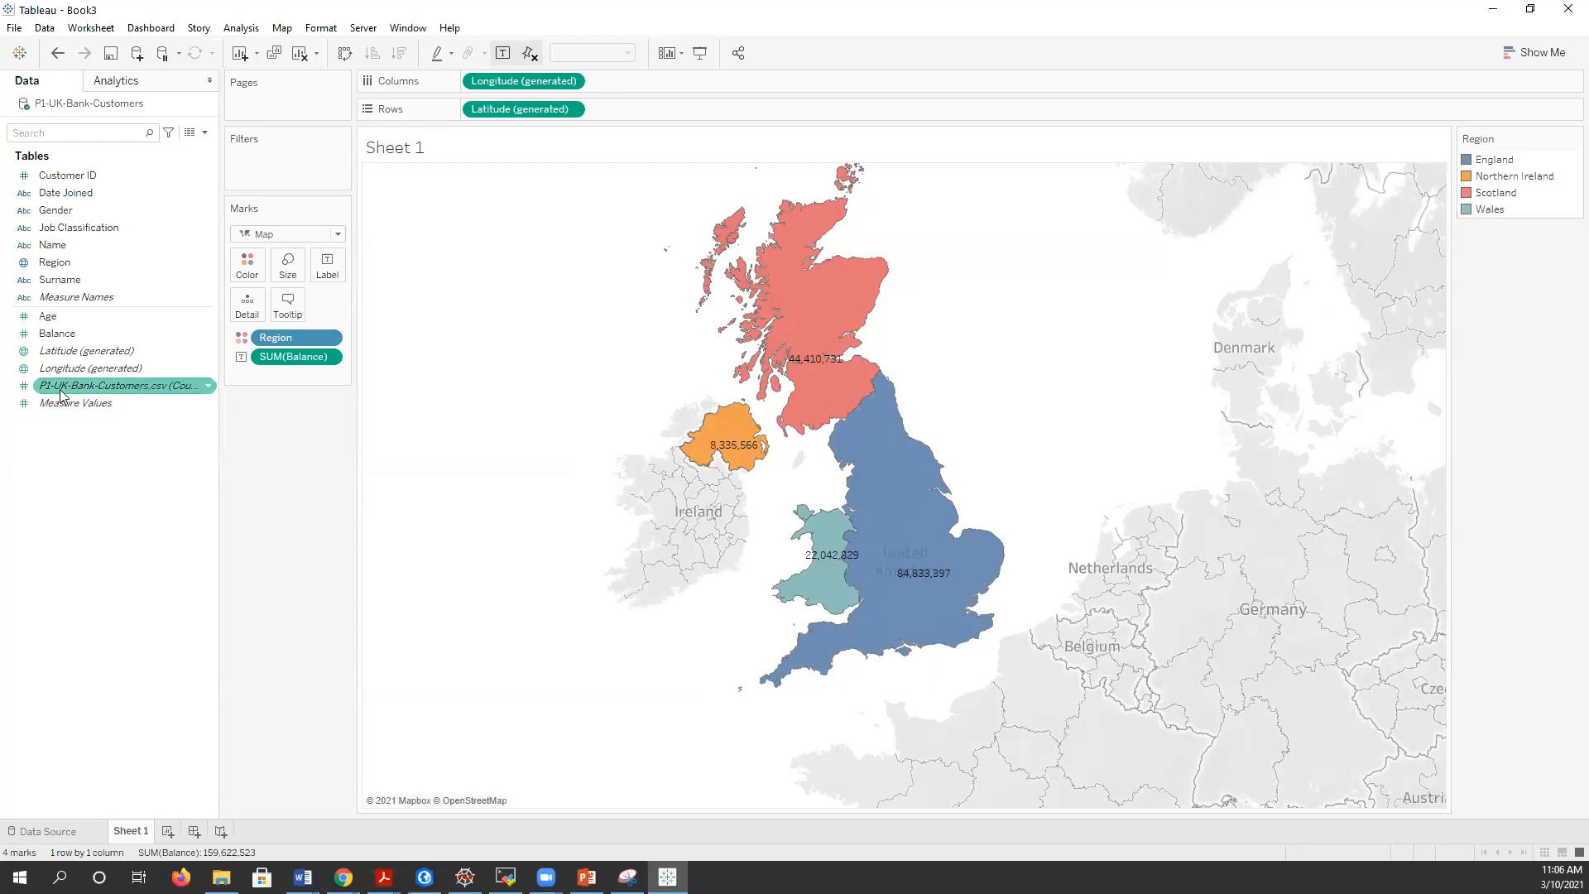
pyautogui.moveTo(222, 405)
pyautogui.mouseDown()
pyautogui.moveTo(277, 406)
pyautogui.moveTo(230, 404)
pyautogui.mouseUp()
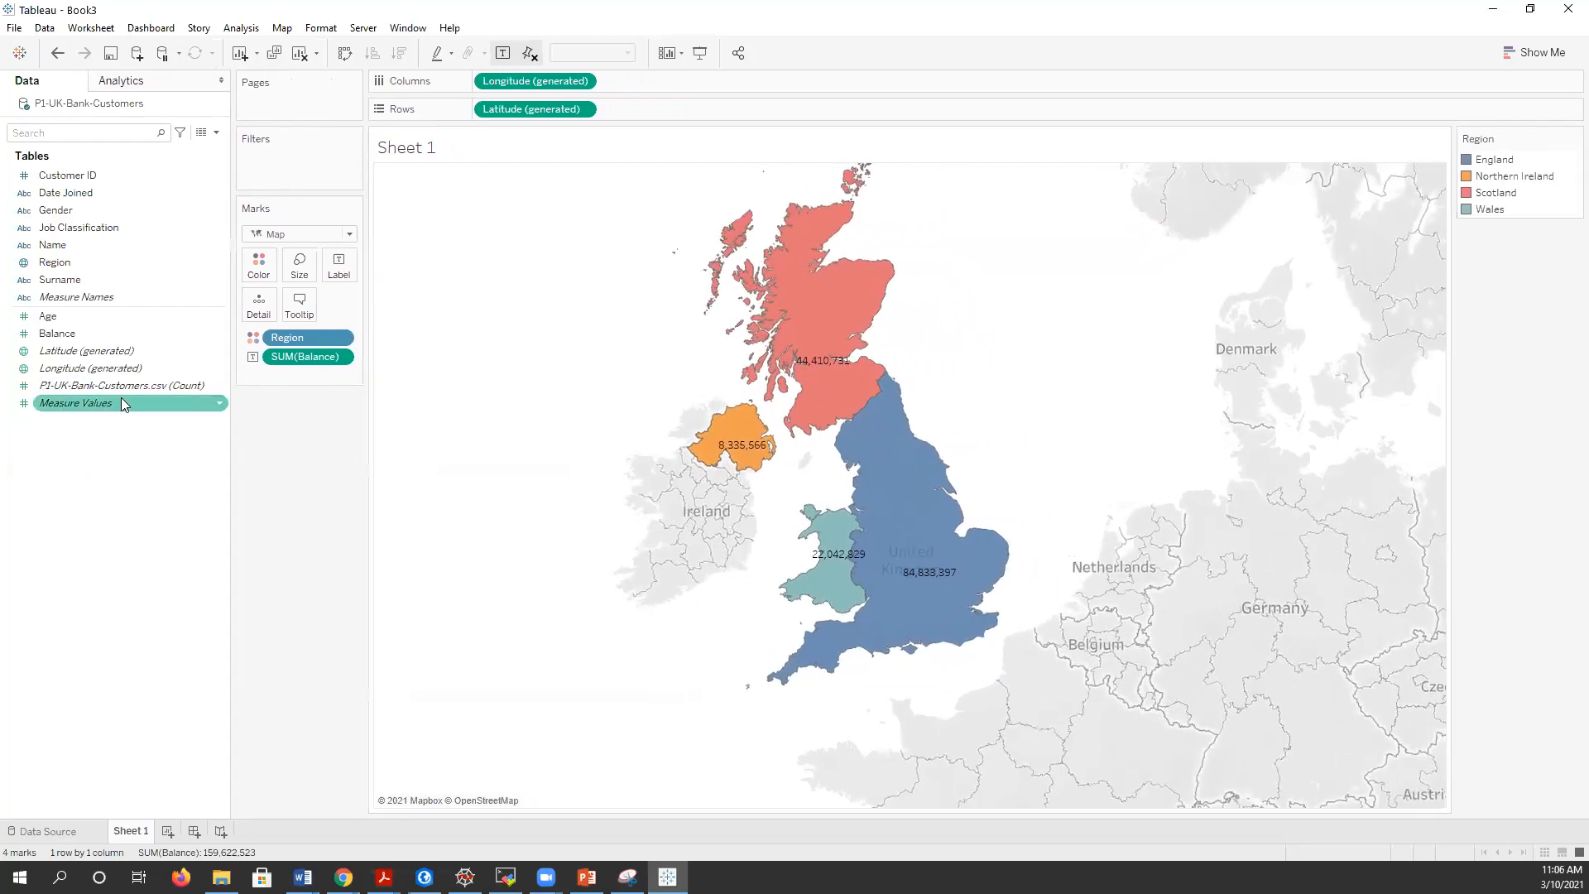
pyautogui.moveTo(101, 389)
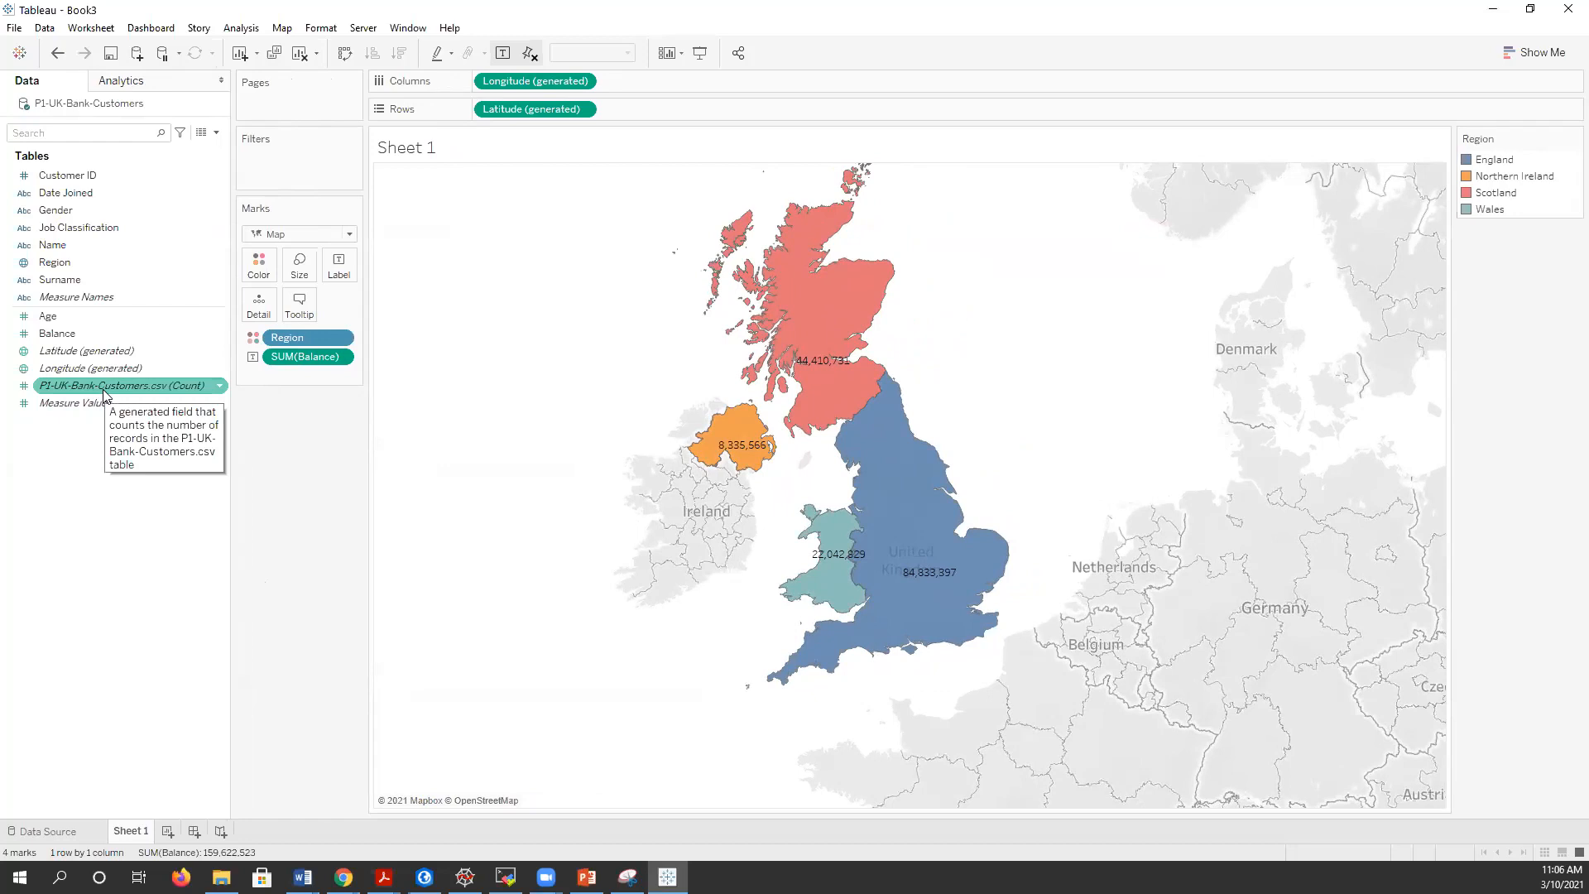
pyautogui.moveTo(80, 389); pyautogui.dragTo(271, 436)
pyautogui.moveTo(274, 442); pyautogui.dragTo(305, 301)
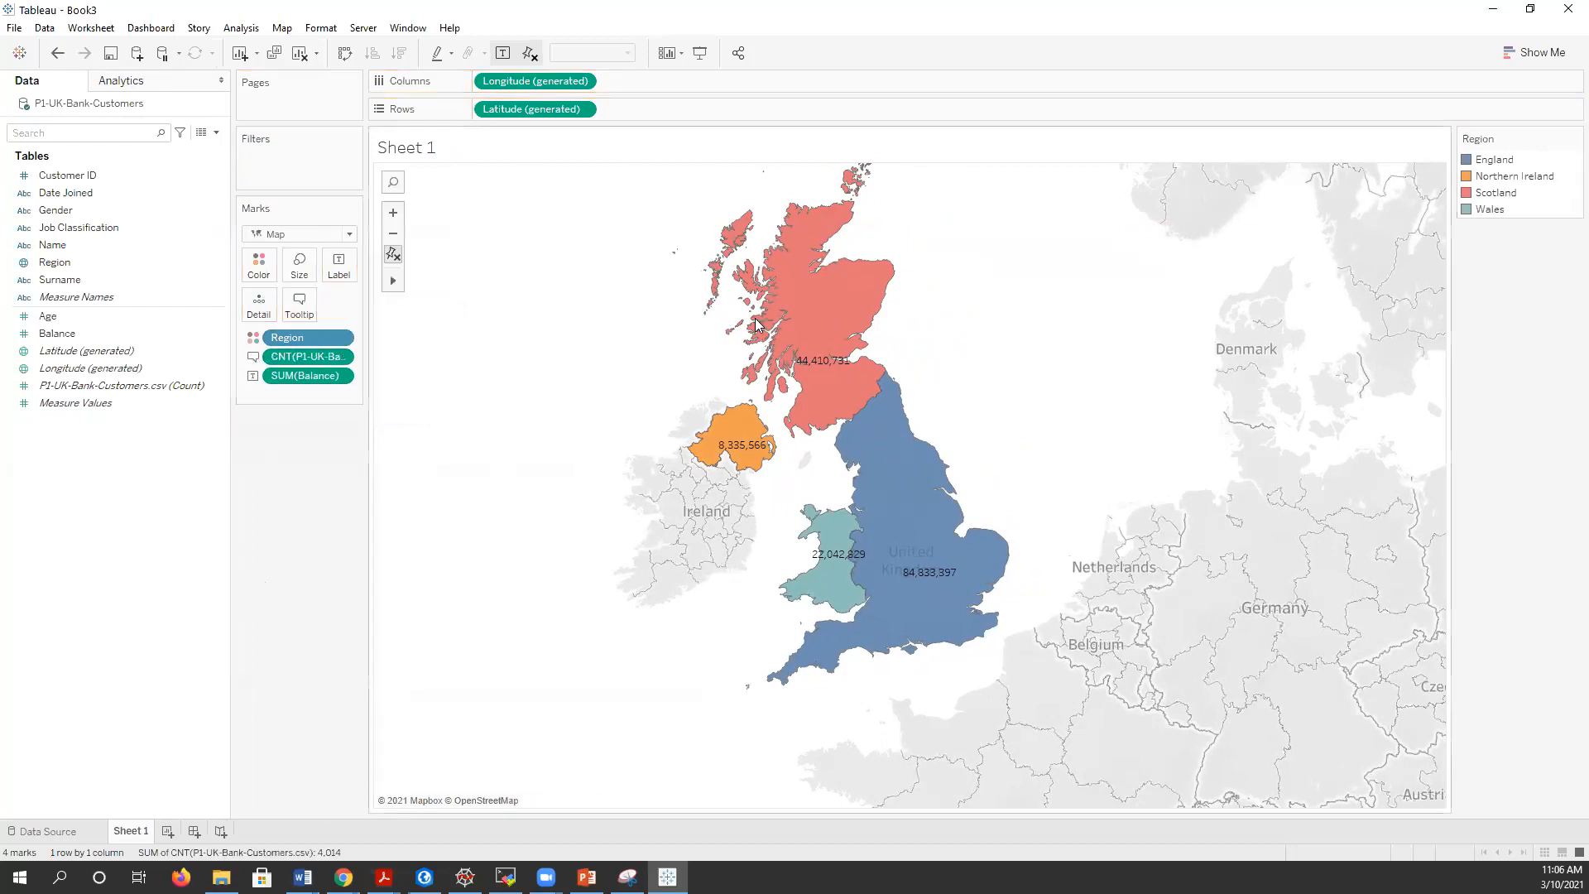
pyautogui.moveTo(869, 297)
pyautogui.moveTo(873, 485)
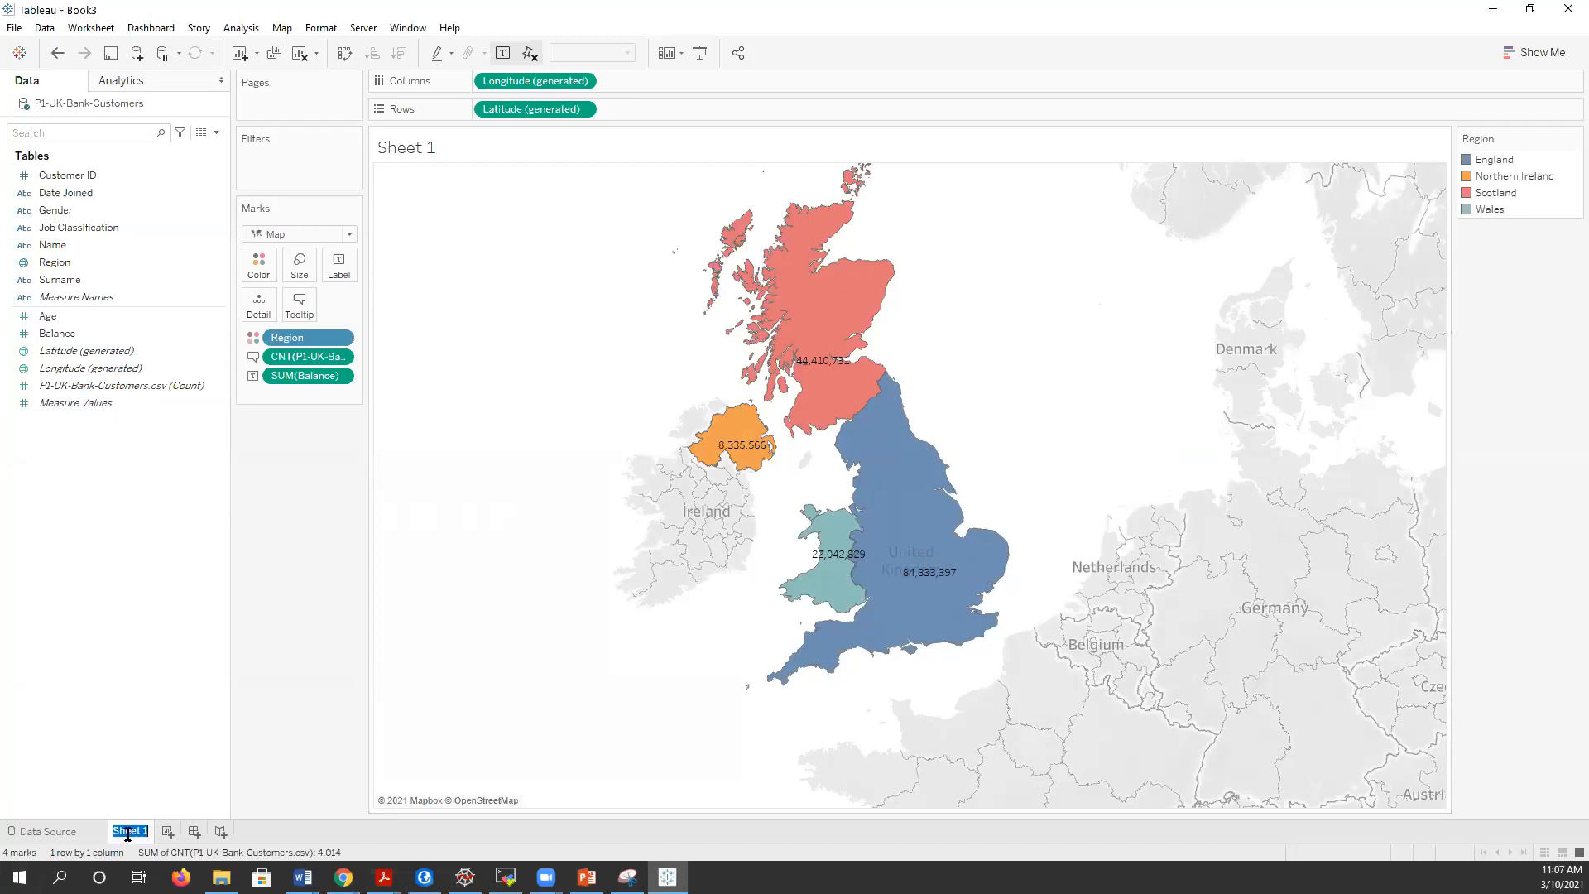
# - Rename the worksheet as UK-map
pyautogui.write('UK map')
pyautogui.click(286, 611)
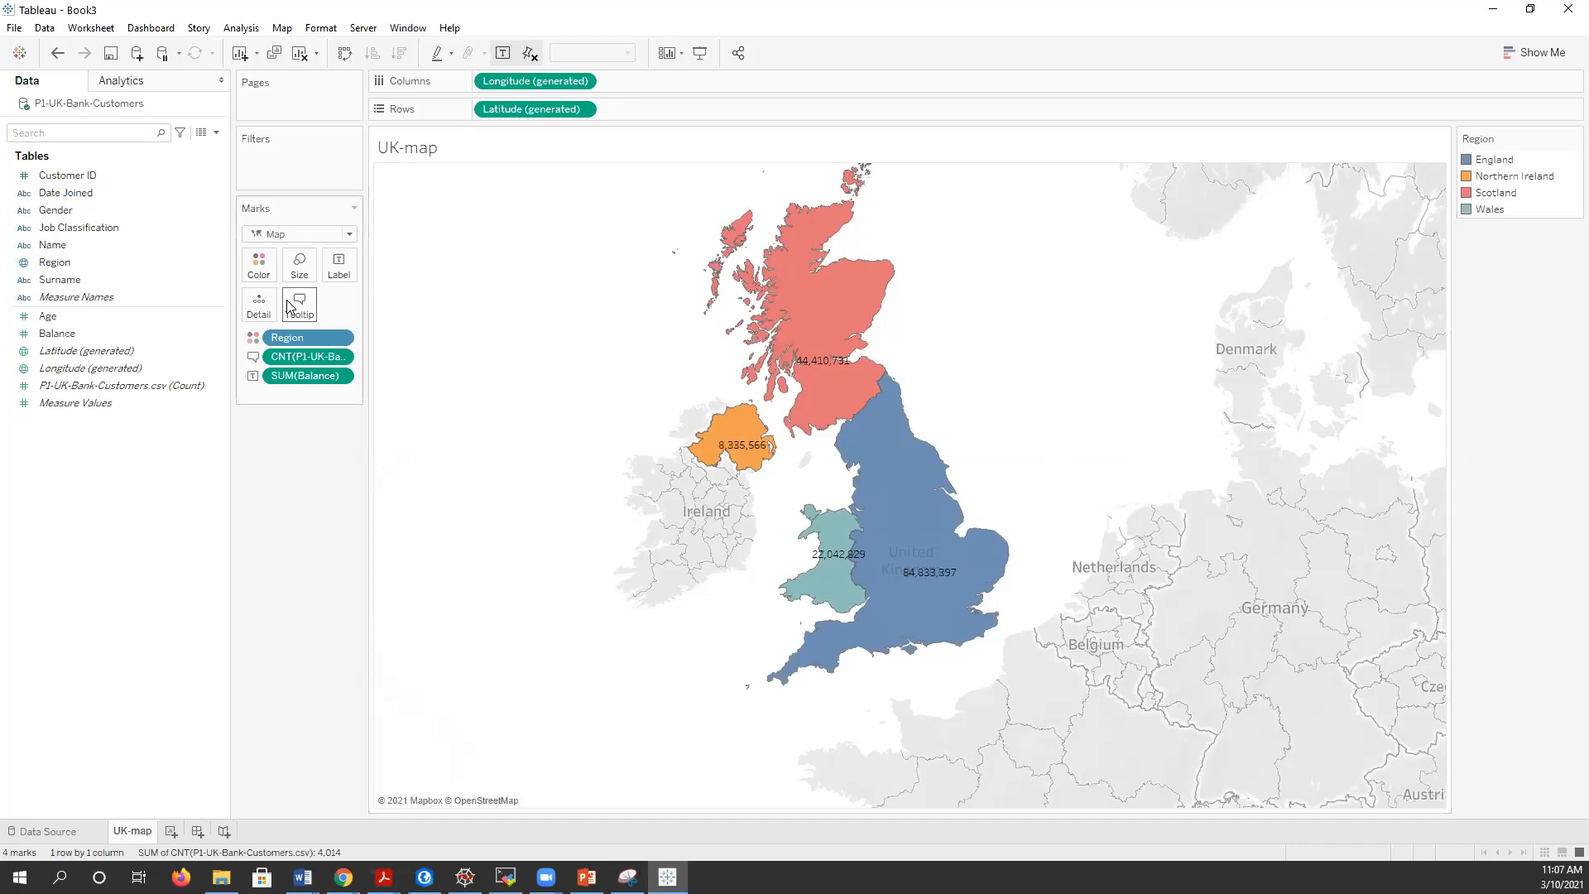
# - Switch the mark type to Automatic for comparison and set it back to Map
pyautogui.click(346, 235)
pyautogui.click(298, 257)
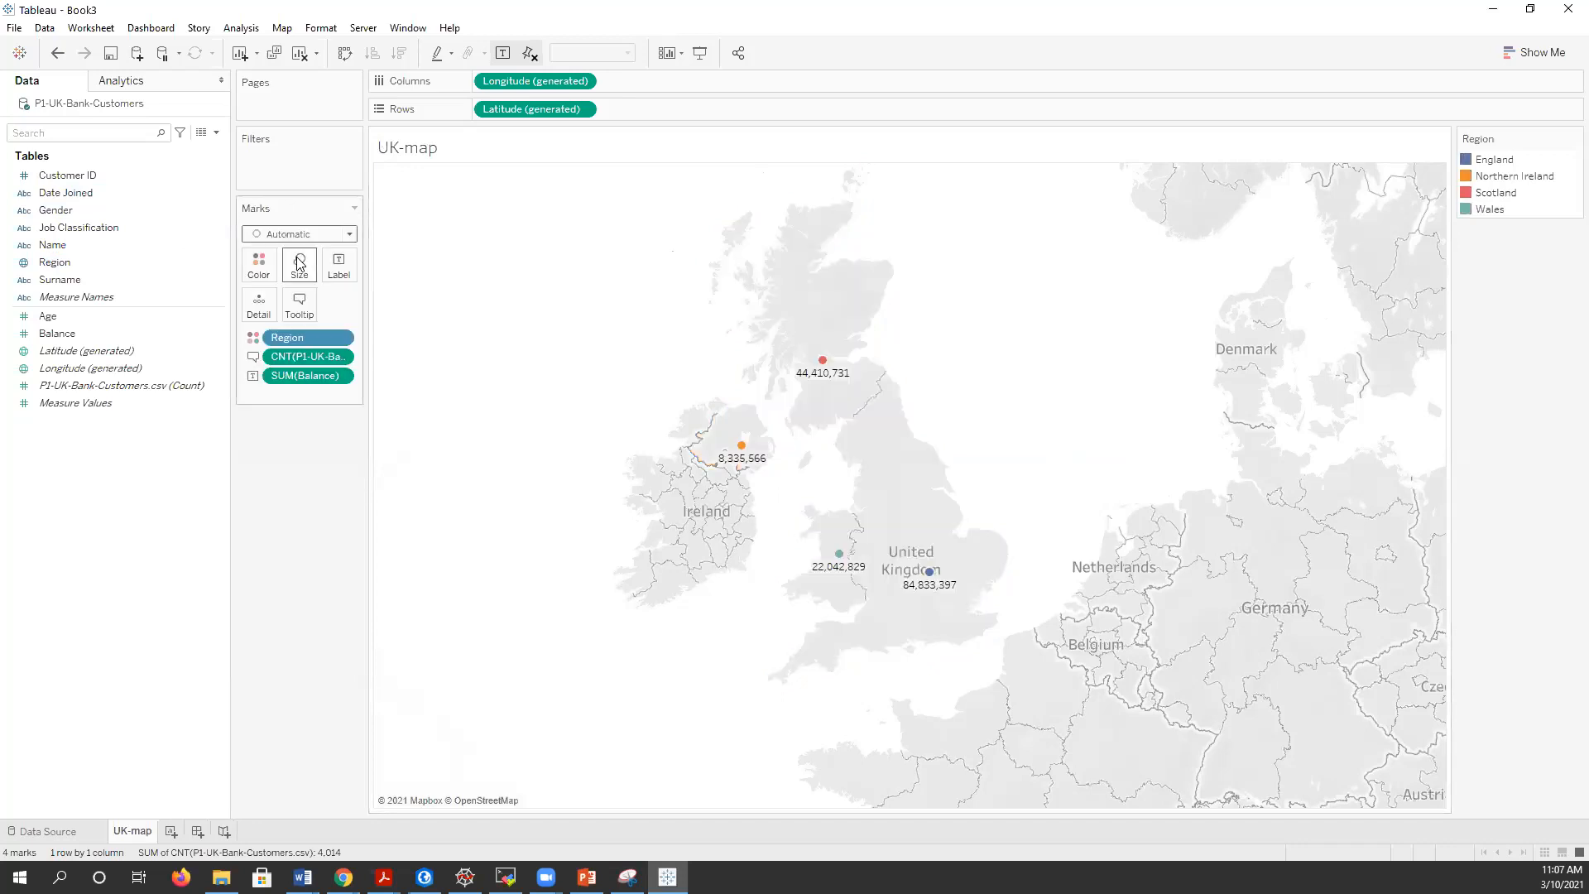
pyautogui.click(349, 234)
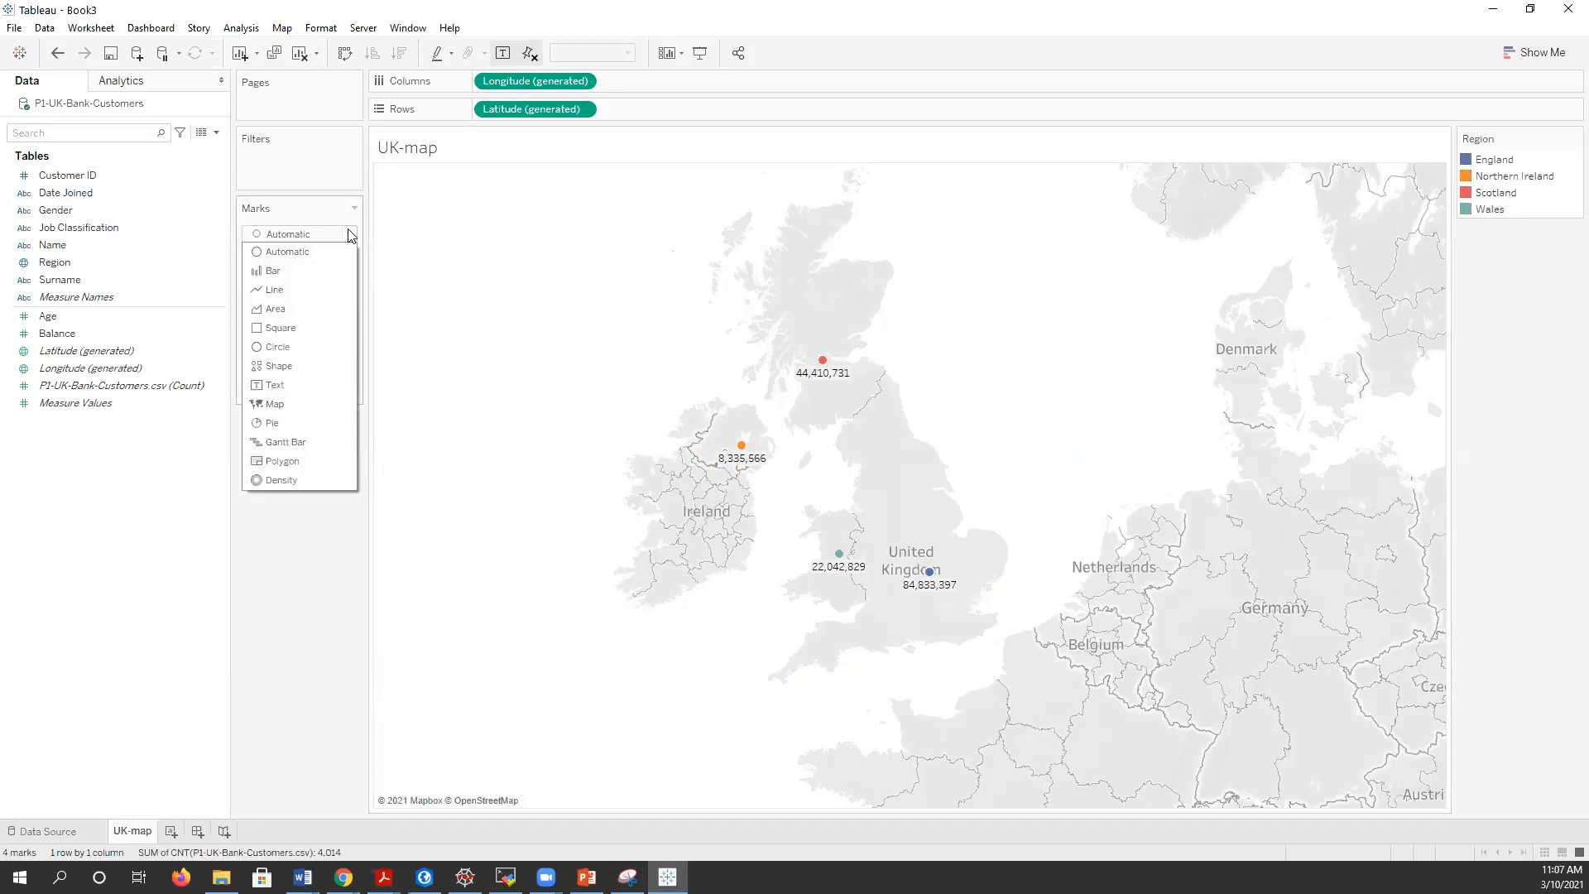
pyautogui.click(278, 403)
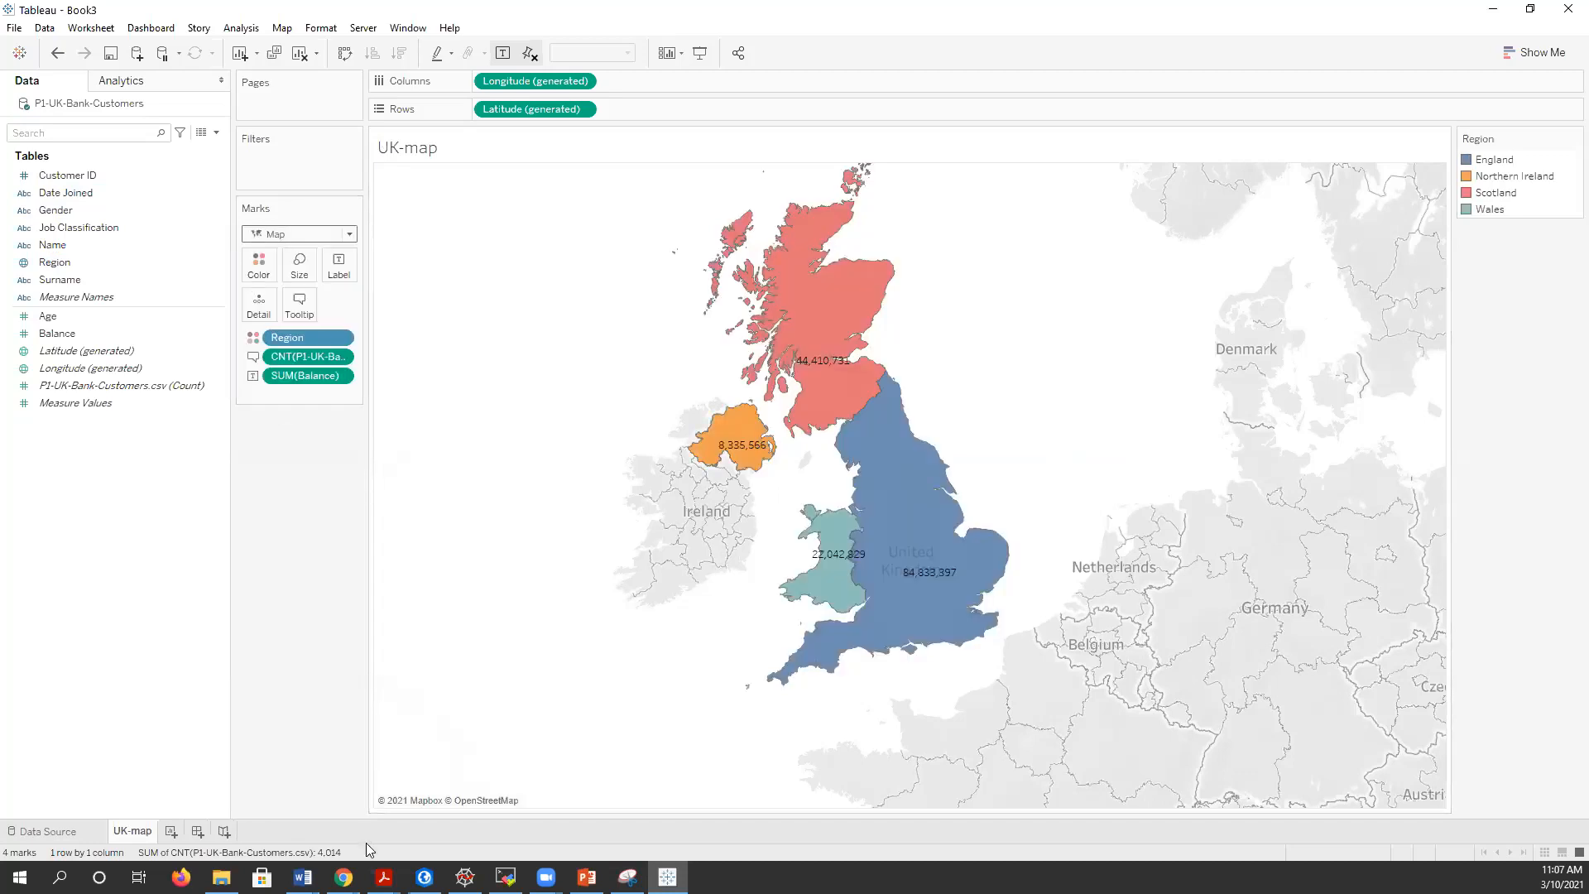
pyautogui.click(253, 341)
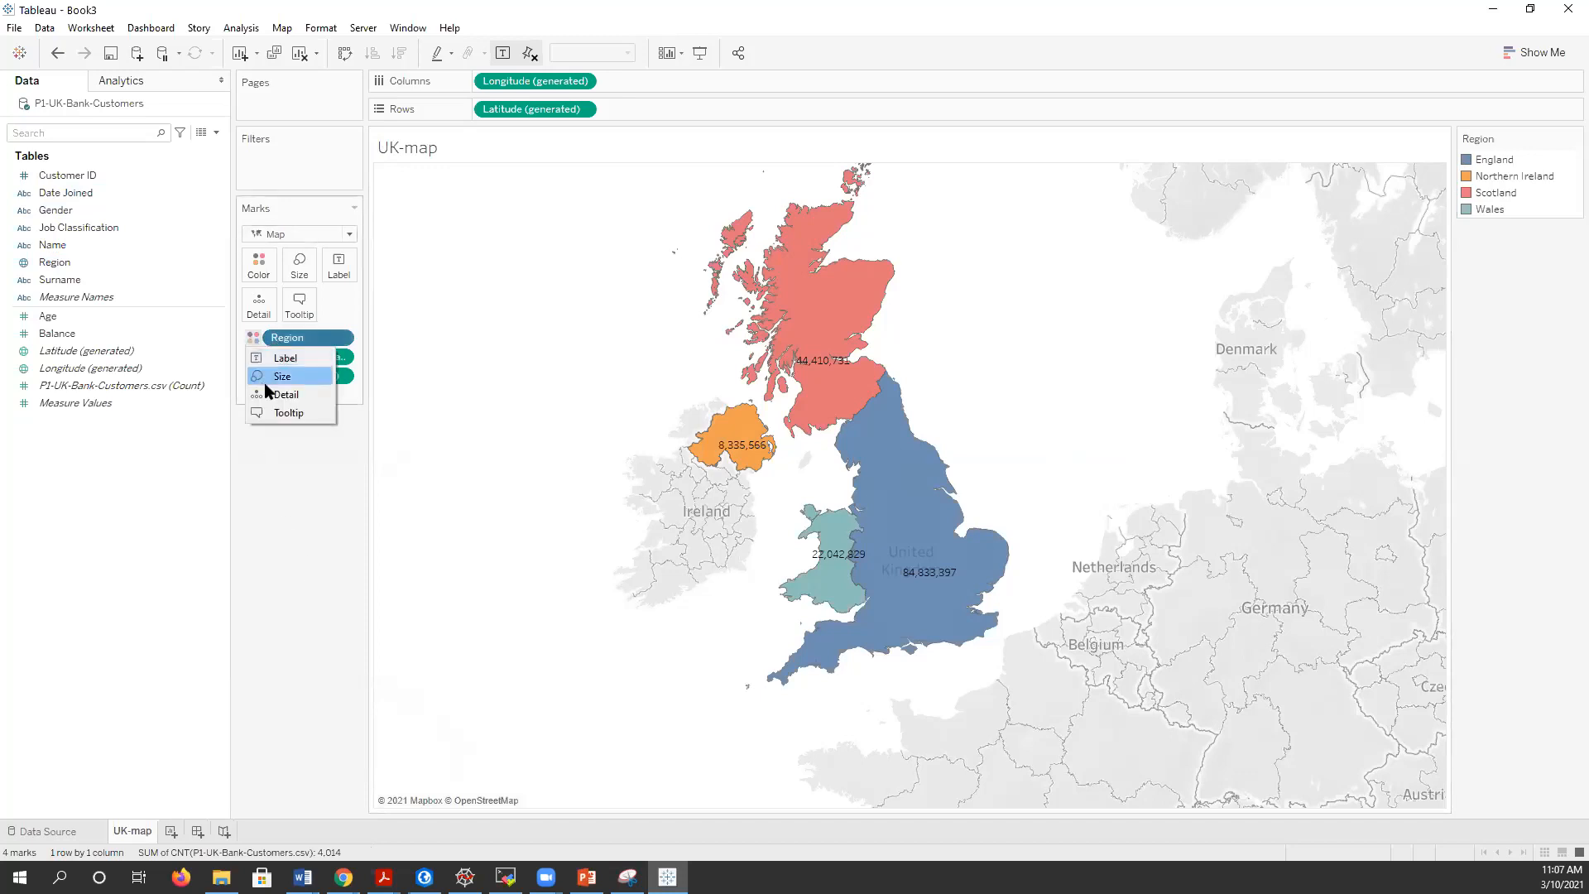
pyautogui.click(250, 341)
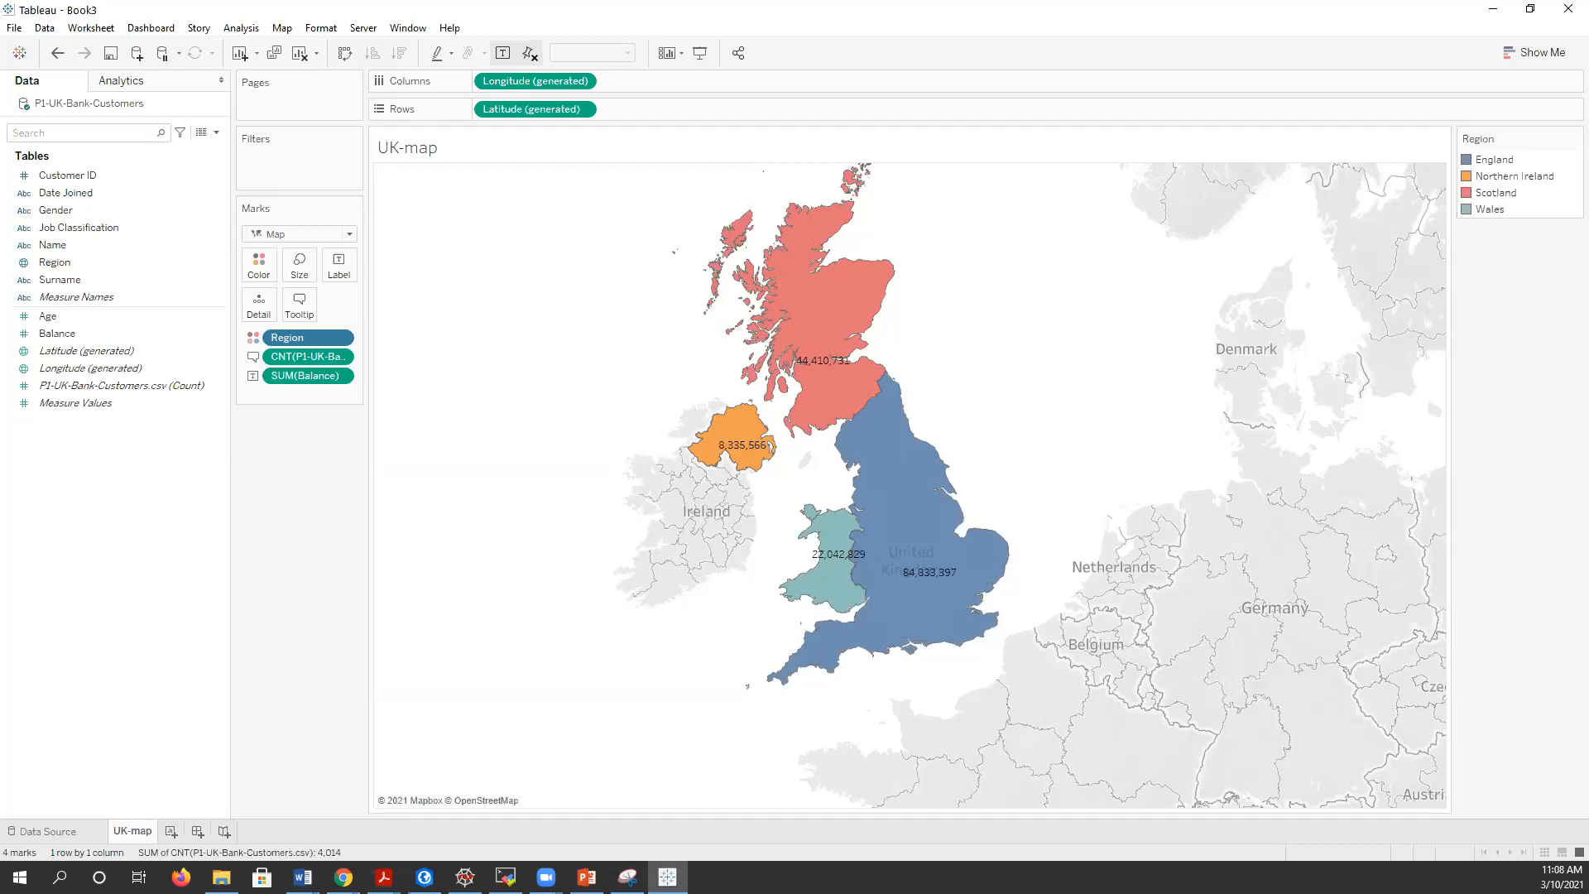
pyautogui.hotkey('alt', 'Tab')
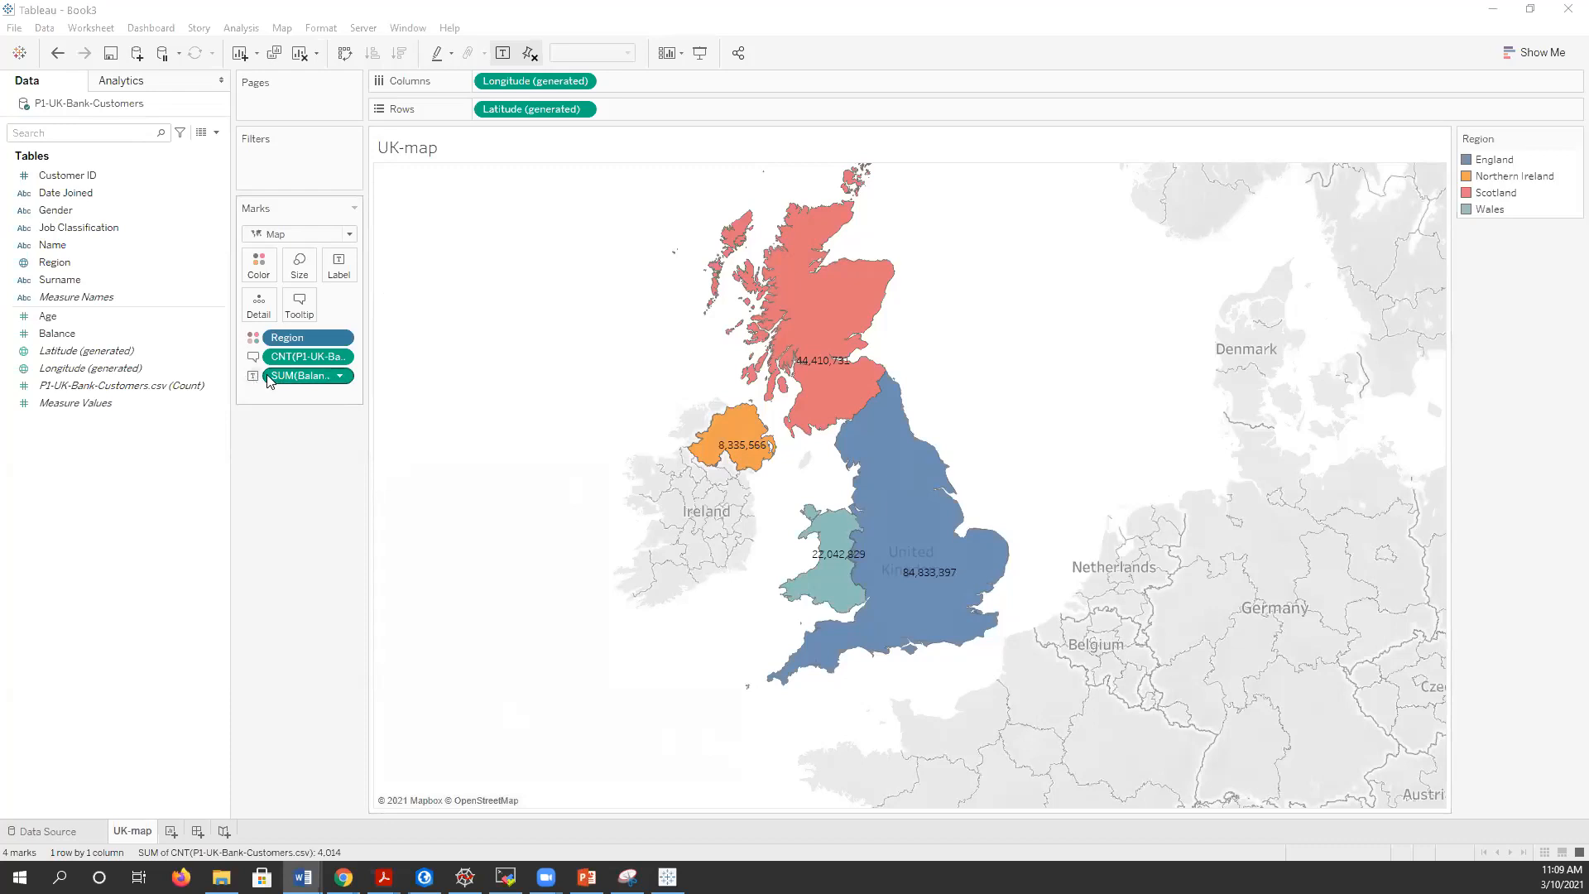
# - Replace the SUM(Balance) label on the map with the P1-UK-Bank-Customers.csv (Count) field
pyautogui.rightClick(303, 379)
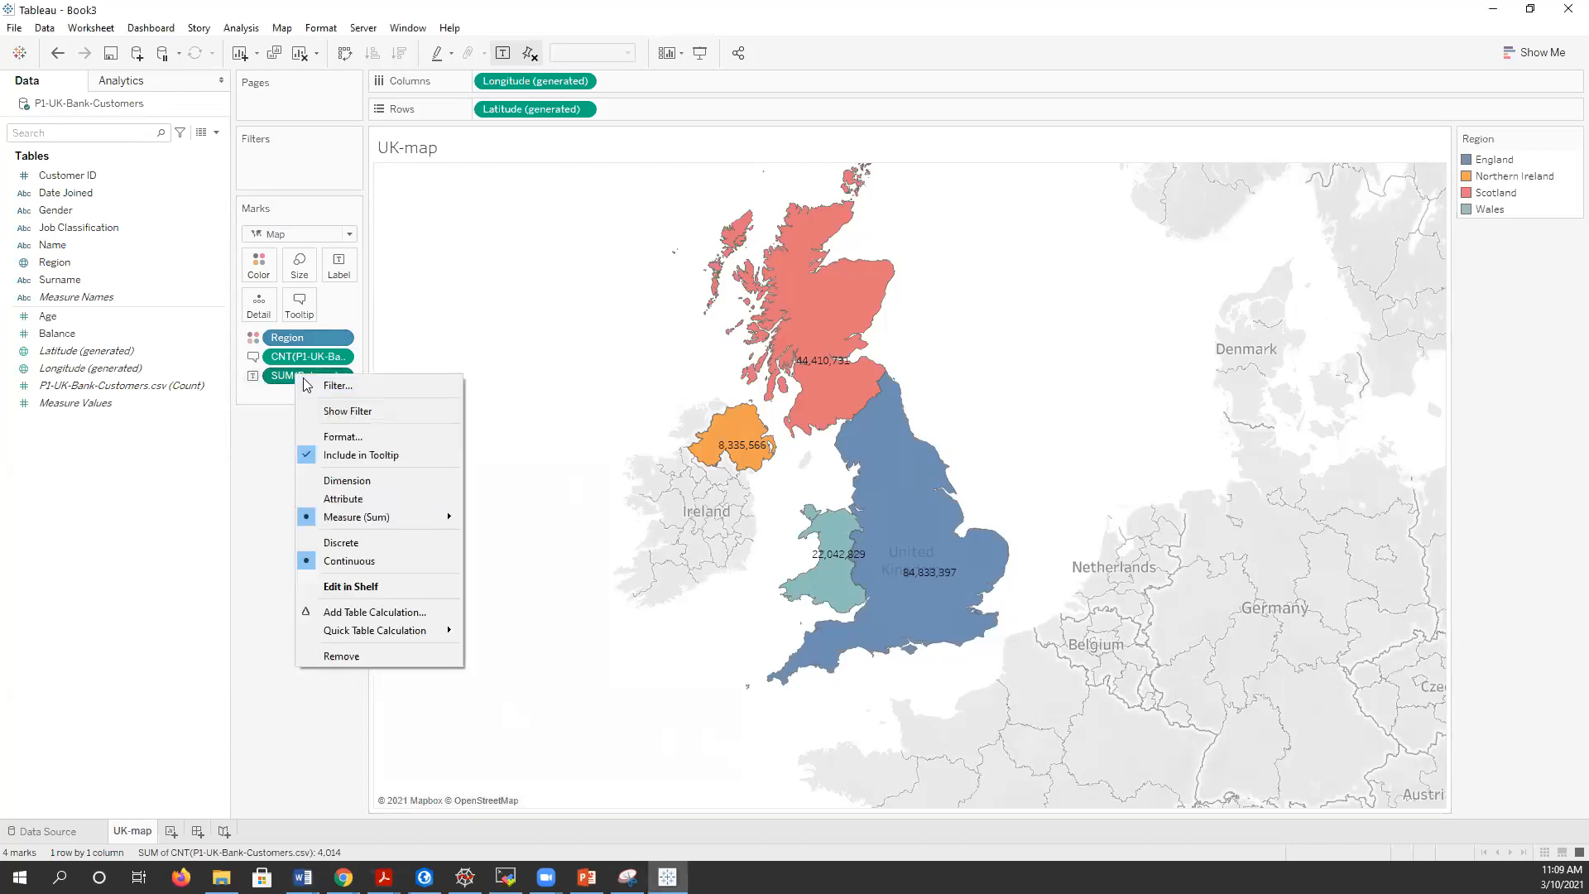
pyautogui.click(369, 658)
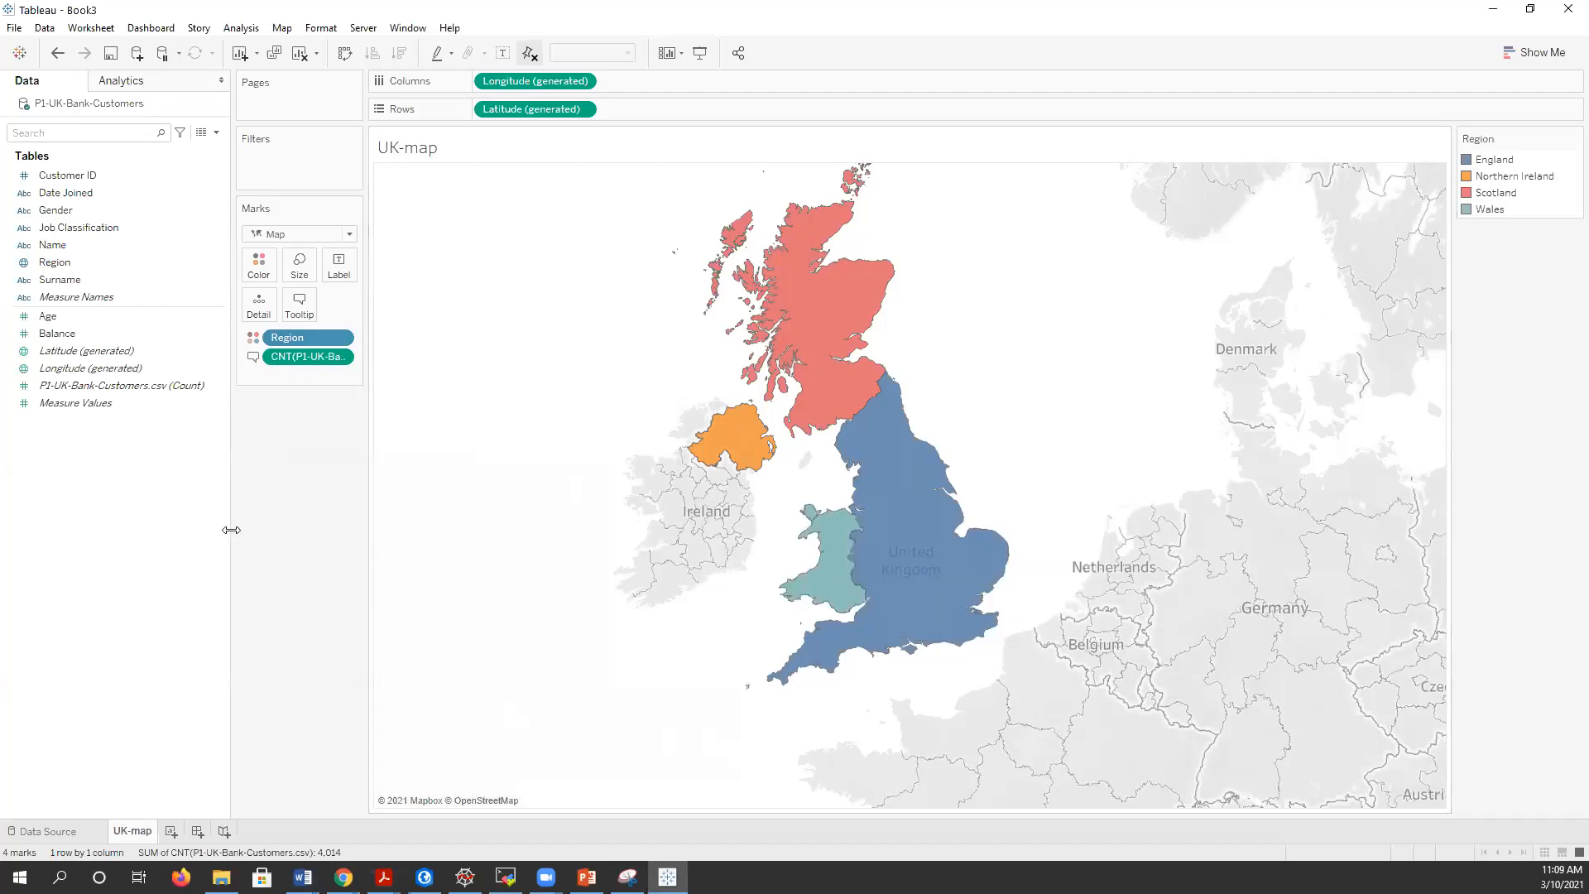
pyautogui.moveTo(950, 598)
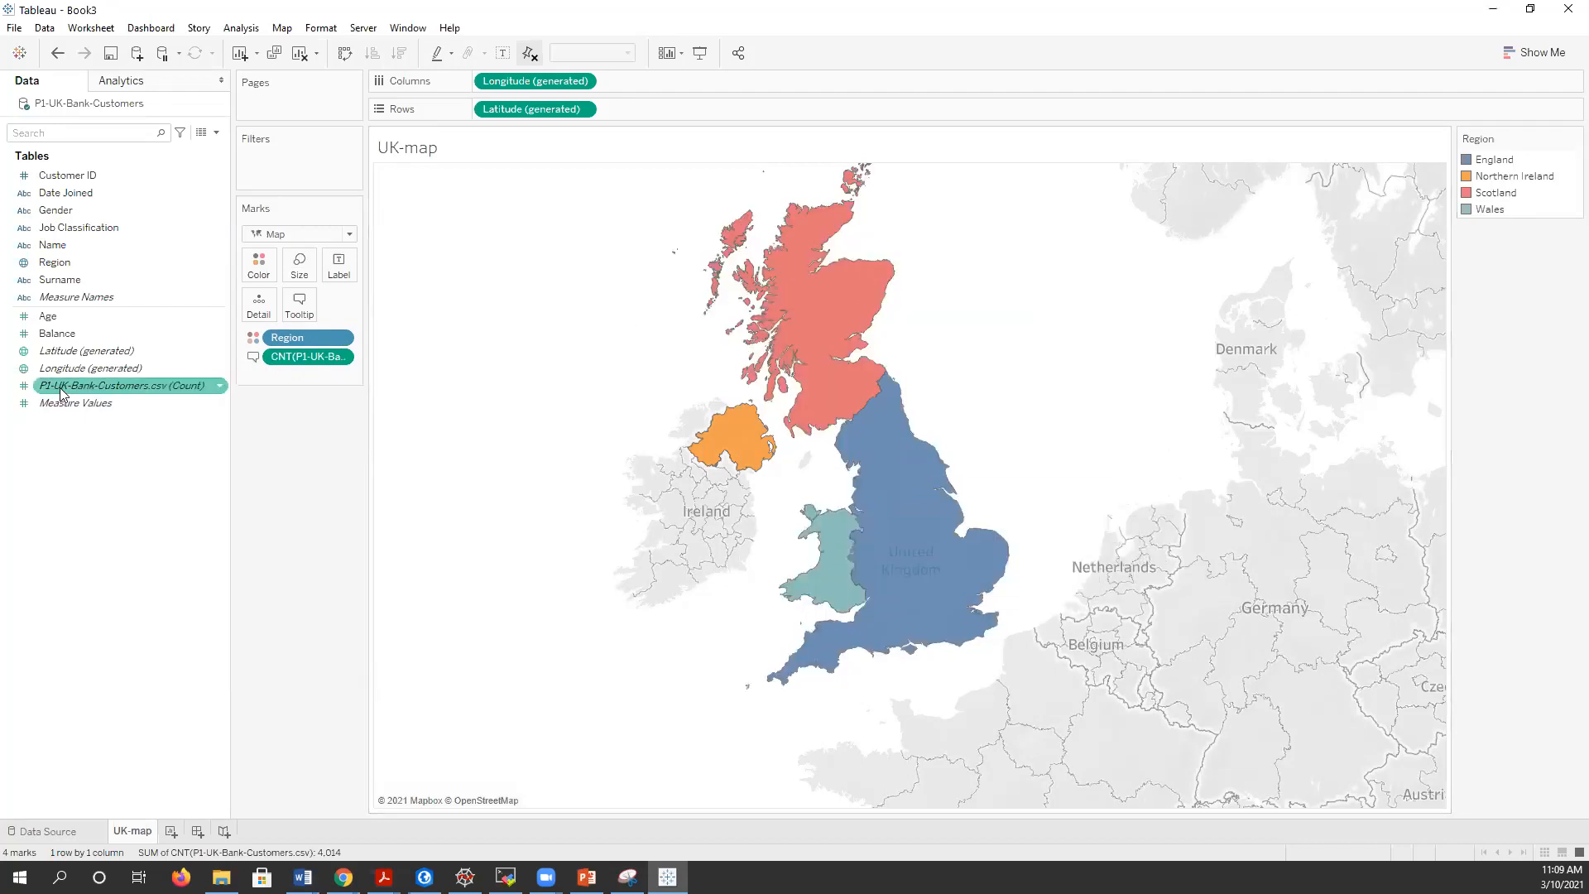
pyautogui.moveTo(61, 392); pyautogui.dragTo(339, 266)
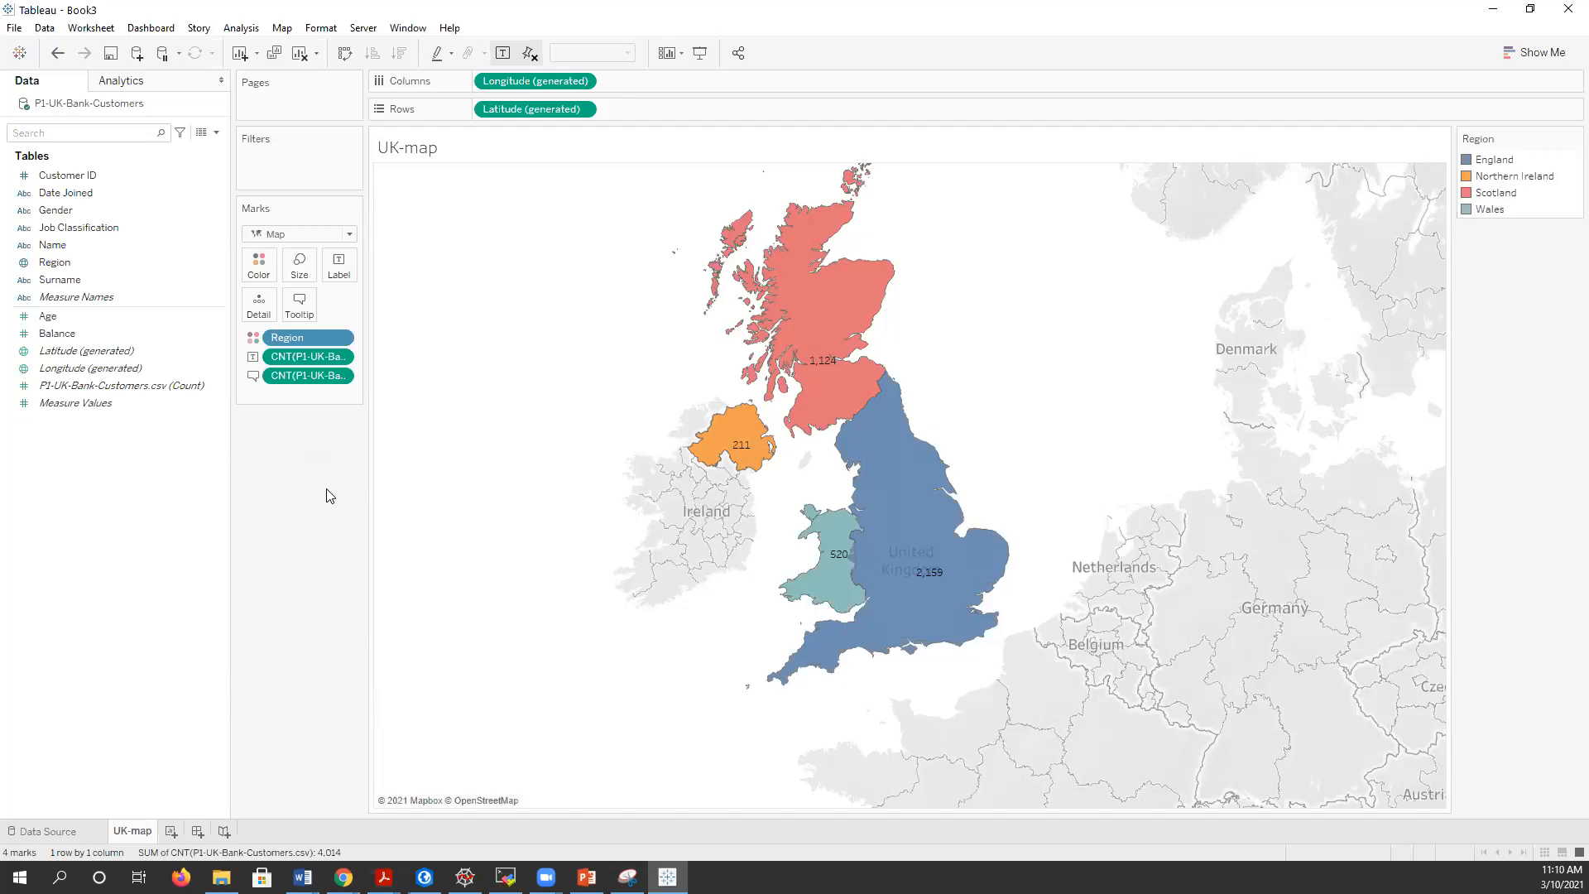
# - Add a new worksheet and create the bin field Age (bin) from Age with a bin size of 3.92
pyautogui.click(171, 832)
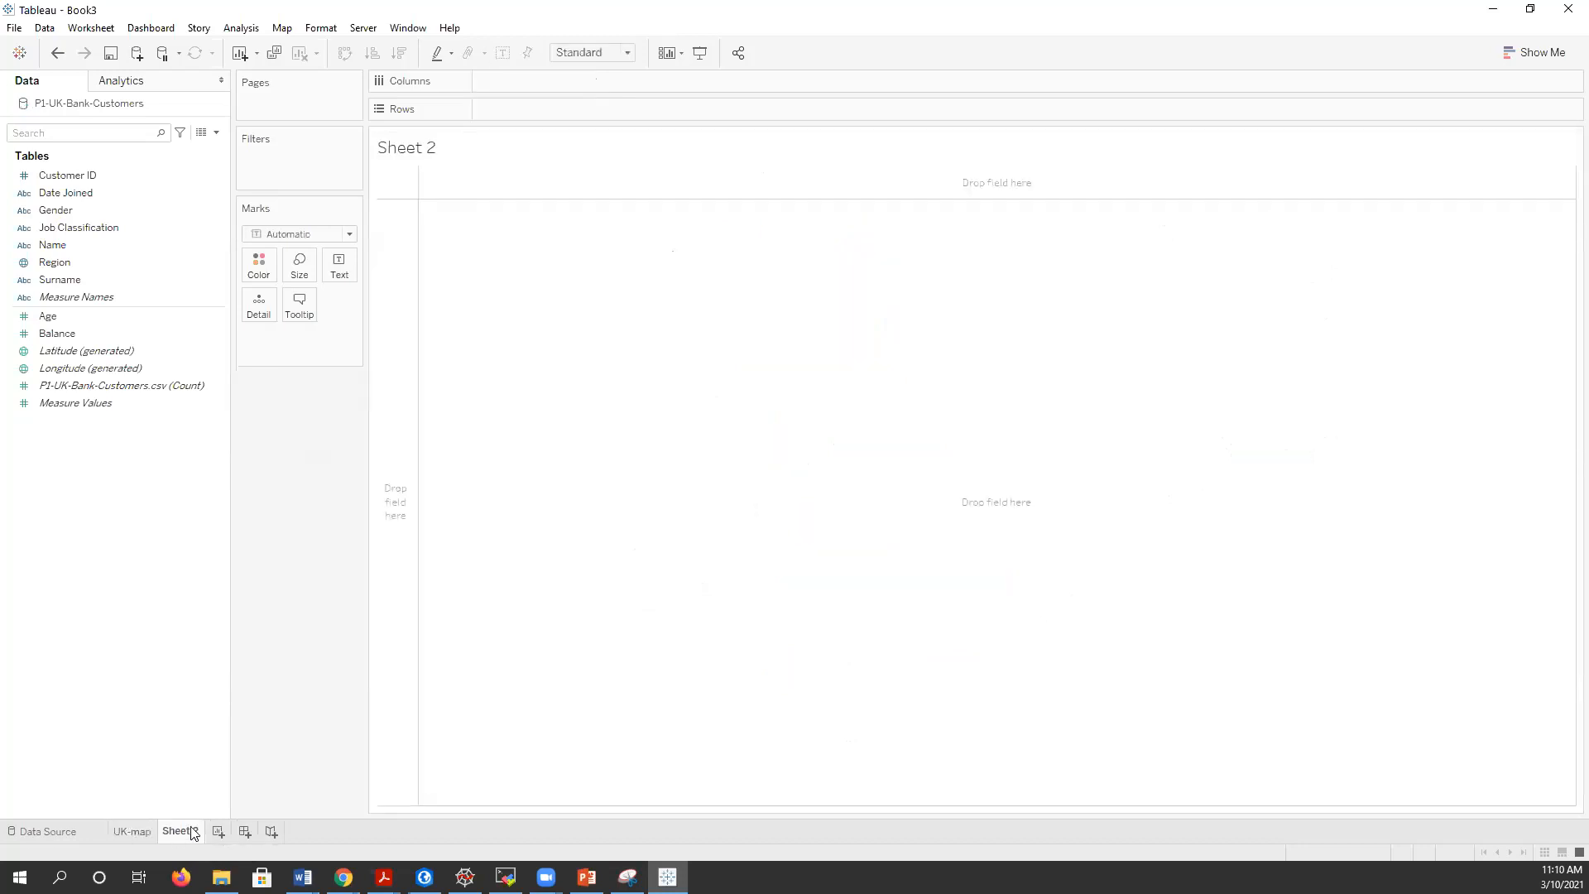
pyautogui.rightClick(46, 316)
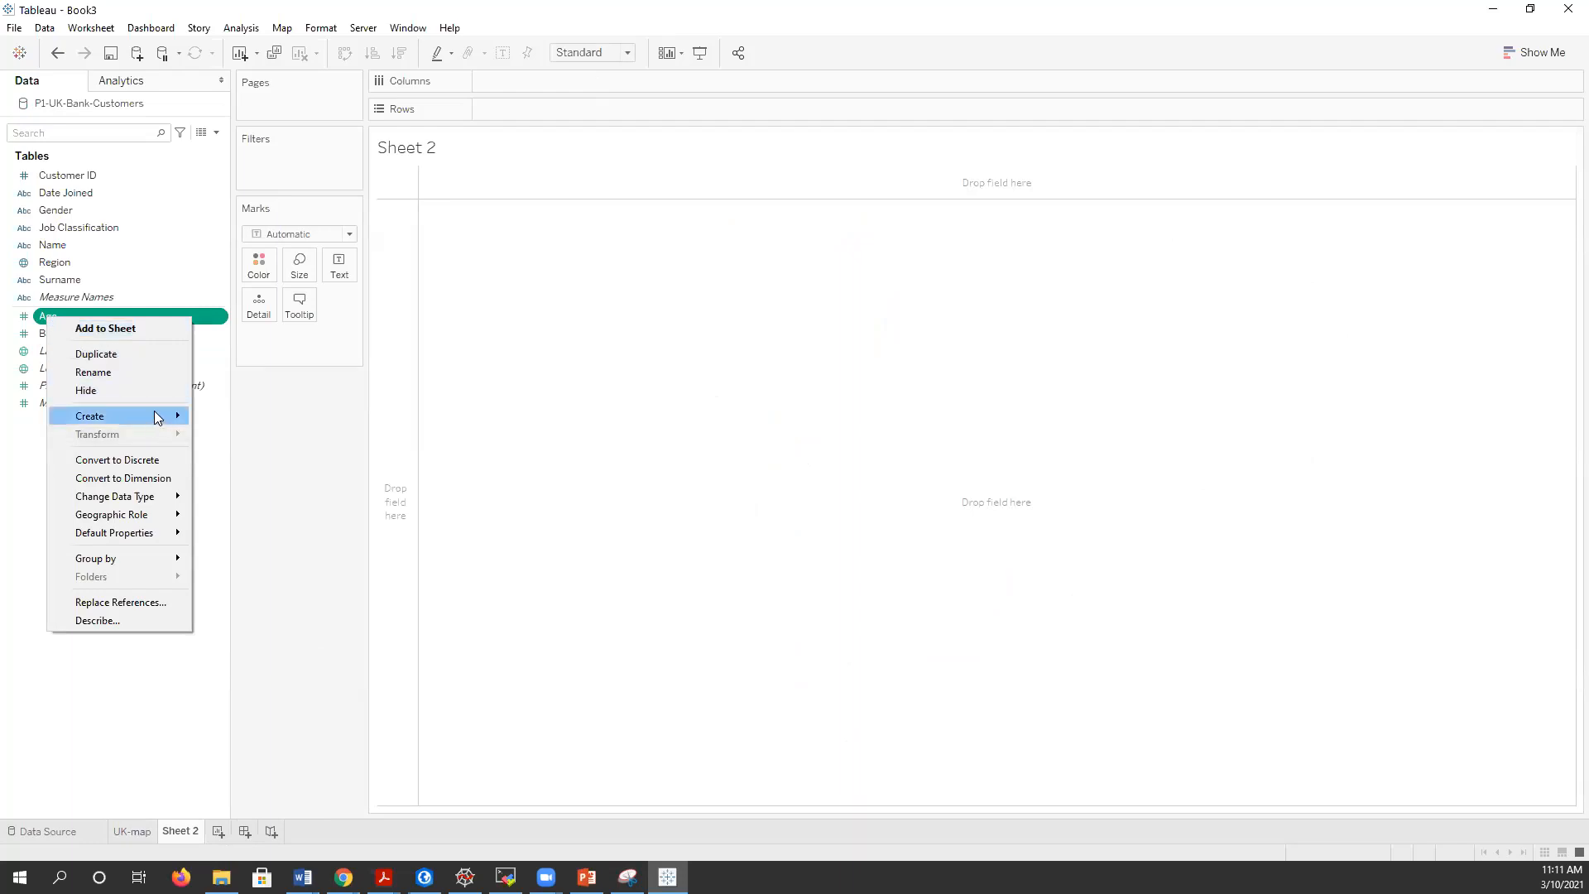
pyautogui.moveTo(157, 416)
pyautogui.click(248, 460)
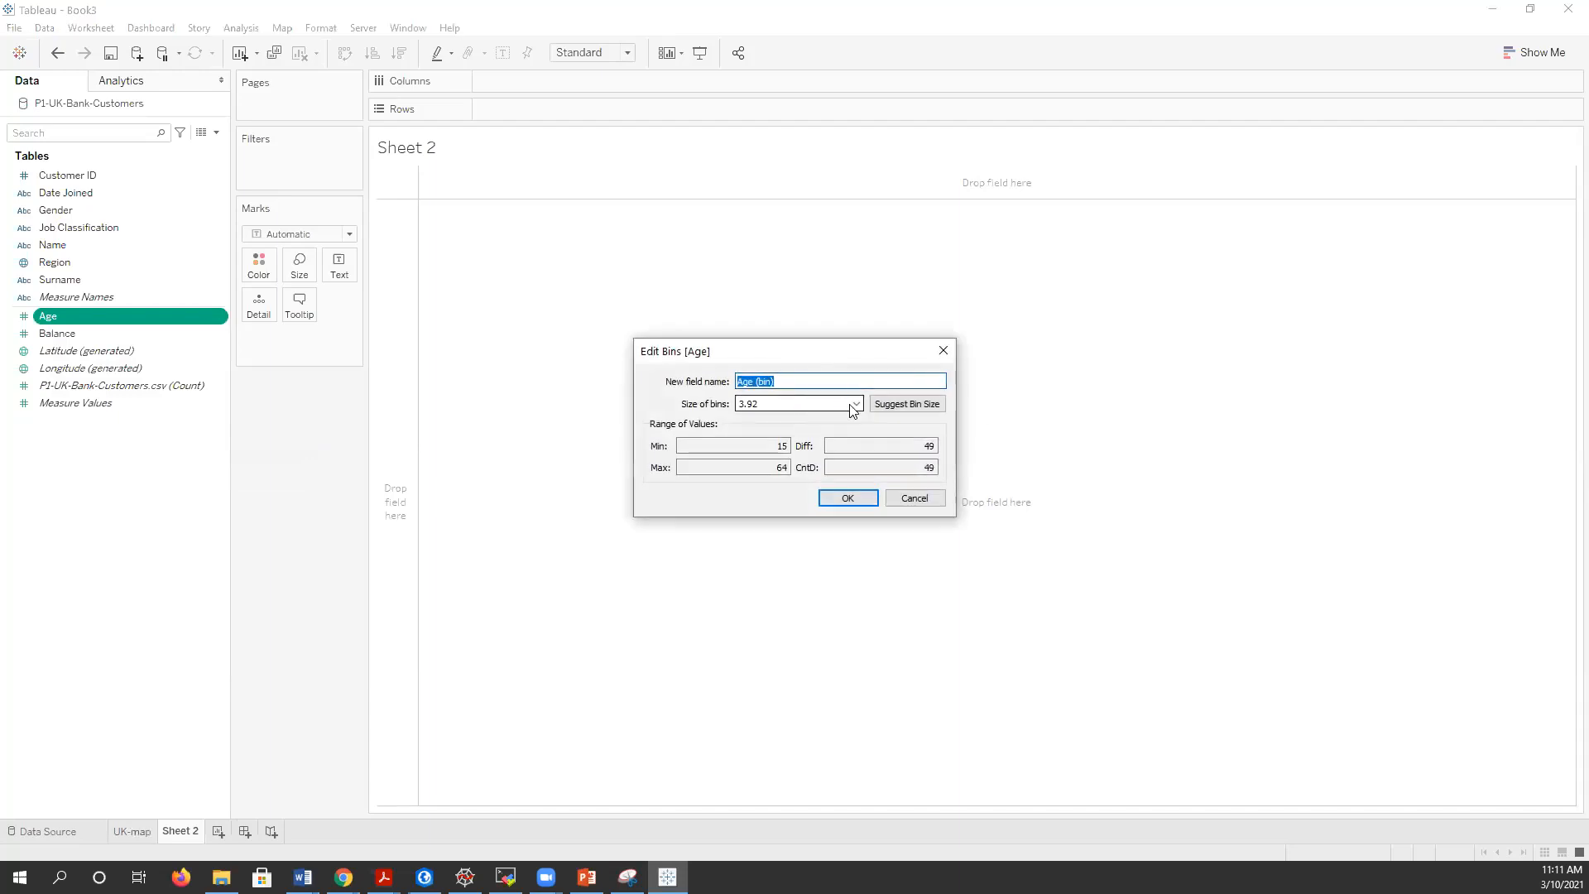
pyautogui.click(848, 498)
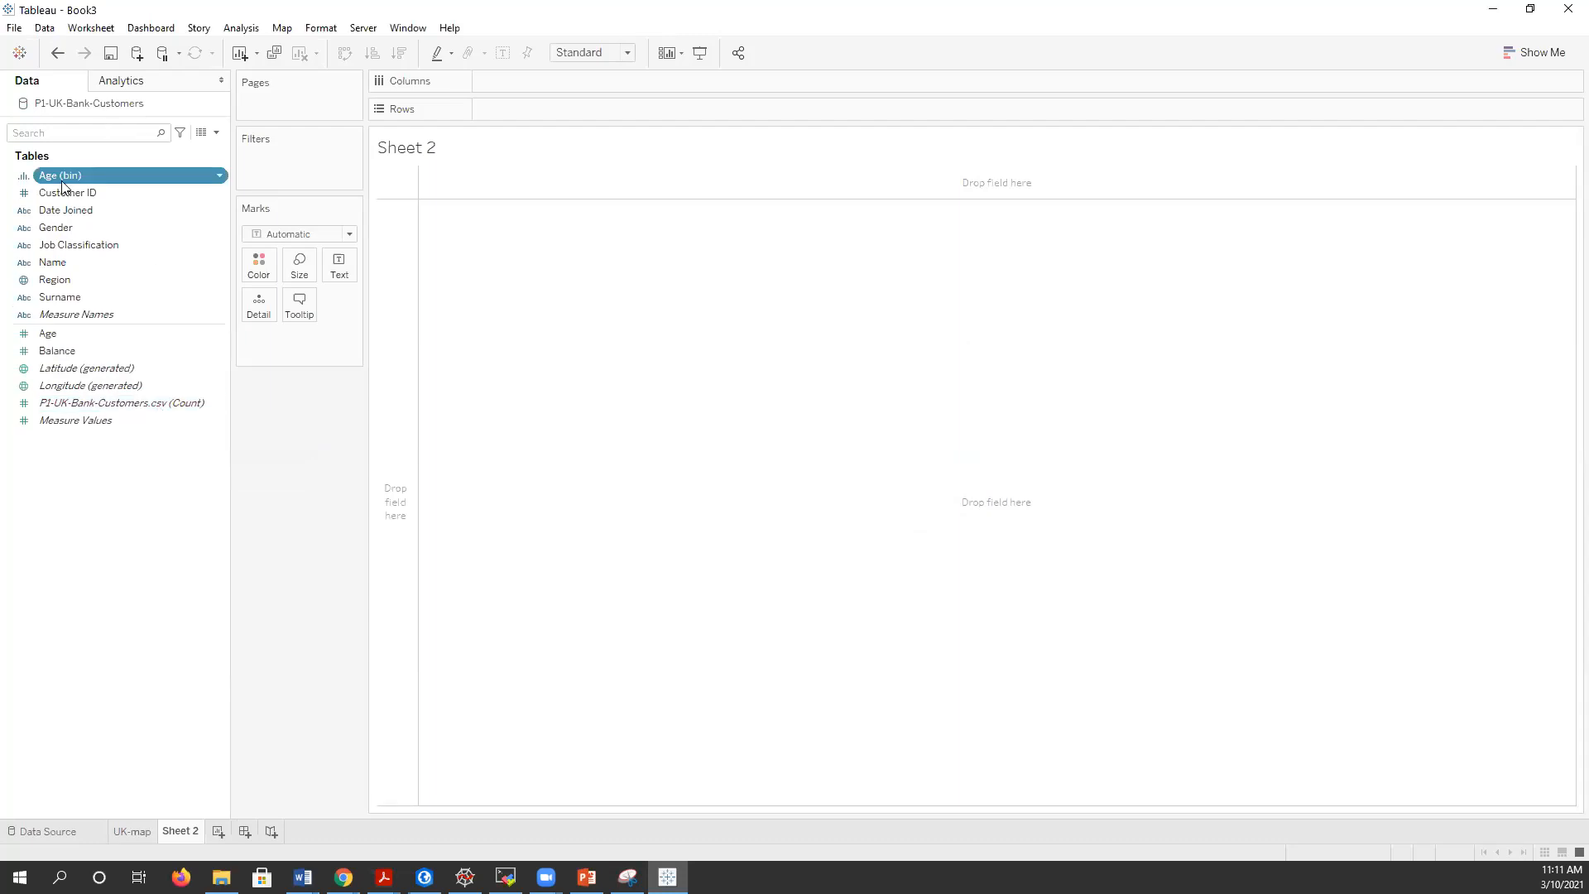
# - Build a histogram with Age (bin) on Columns and the P1-UK-Bank-Customers.csv (Count) field on Rows
pyautogui.moveTo(64, 176); pyautogui.dragTo(528, 79)
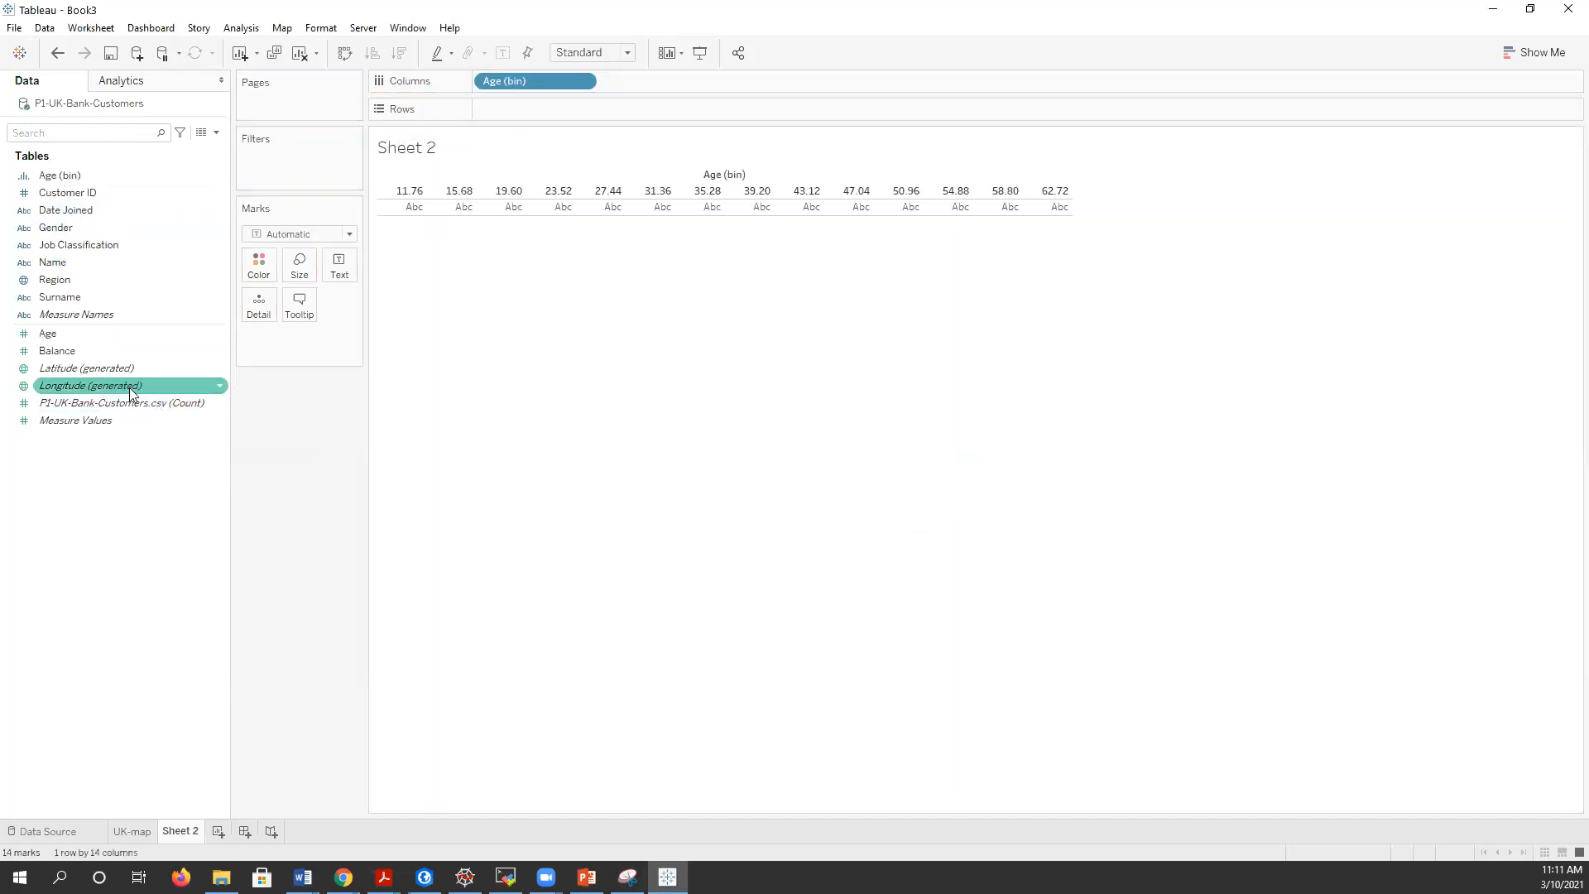
pyautogui.moveTo(127, 403); pyautogui.dragTo(521, 106)
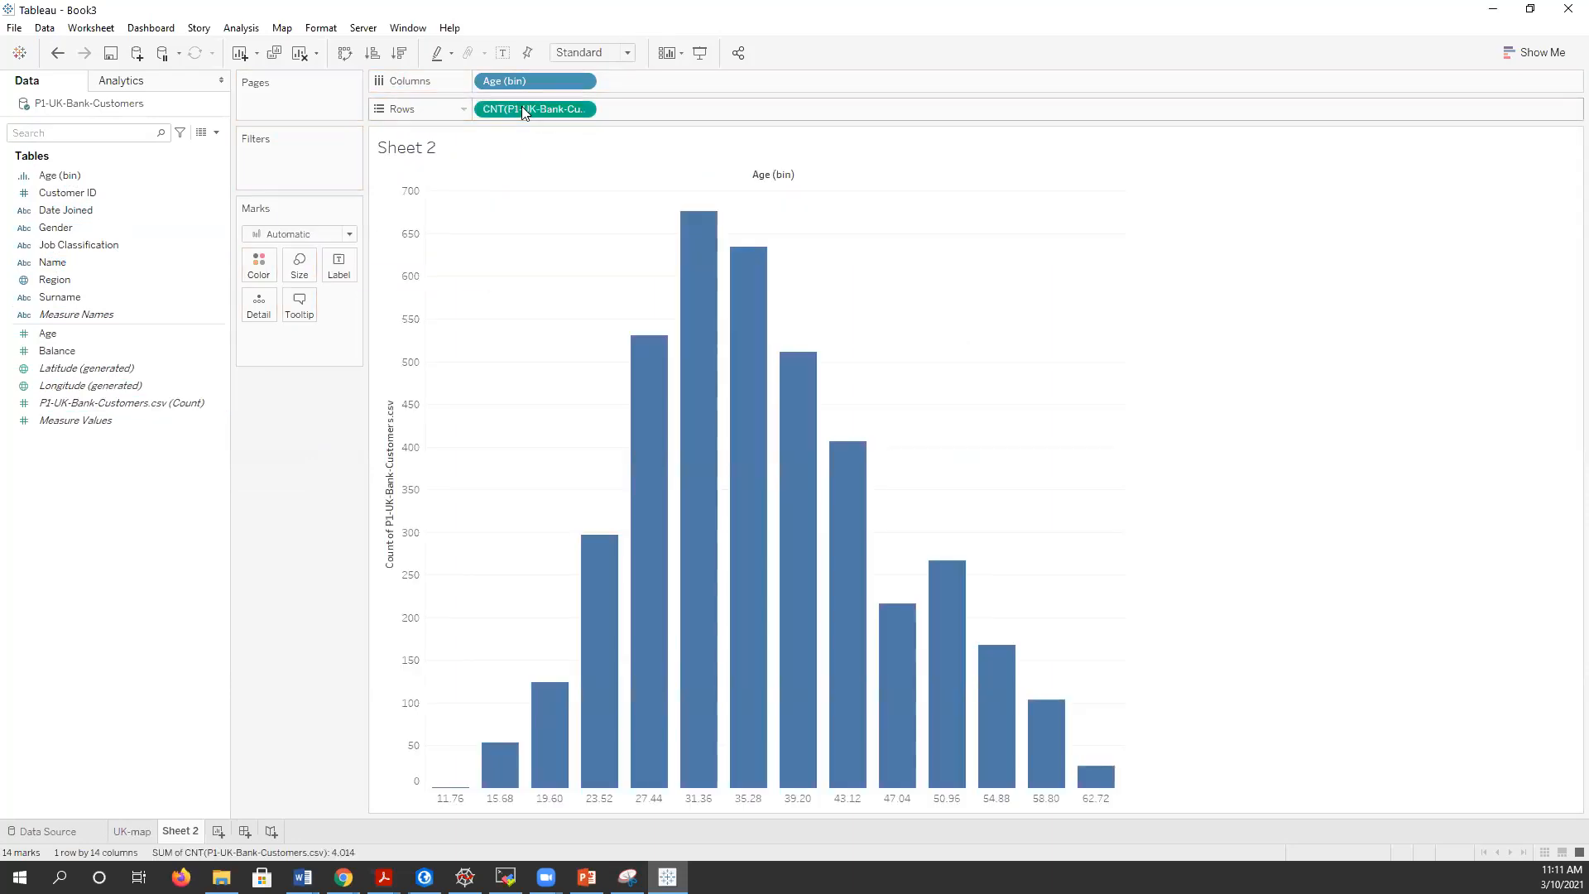
pyautogui.moveTo(821, 407)
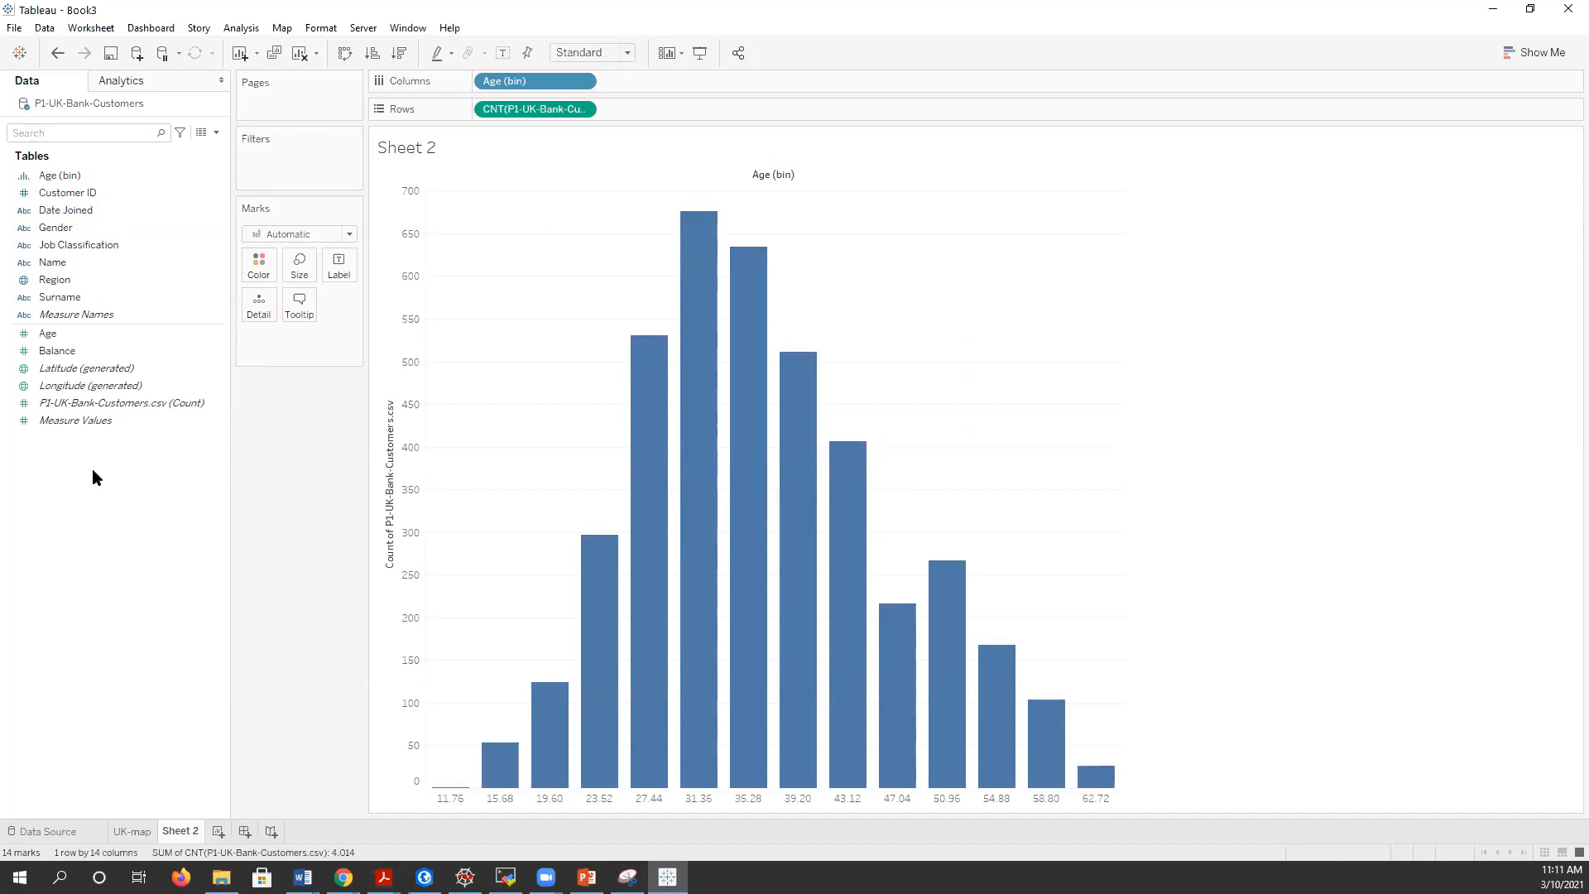
# - Start a new parameter named age-bin with the data type Integer
pyautogui.rightClick(59, 507)
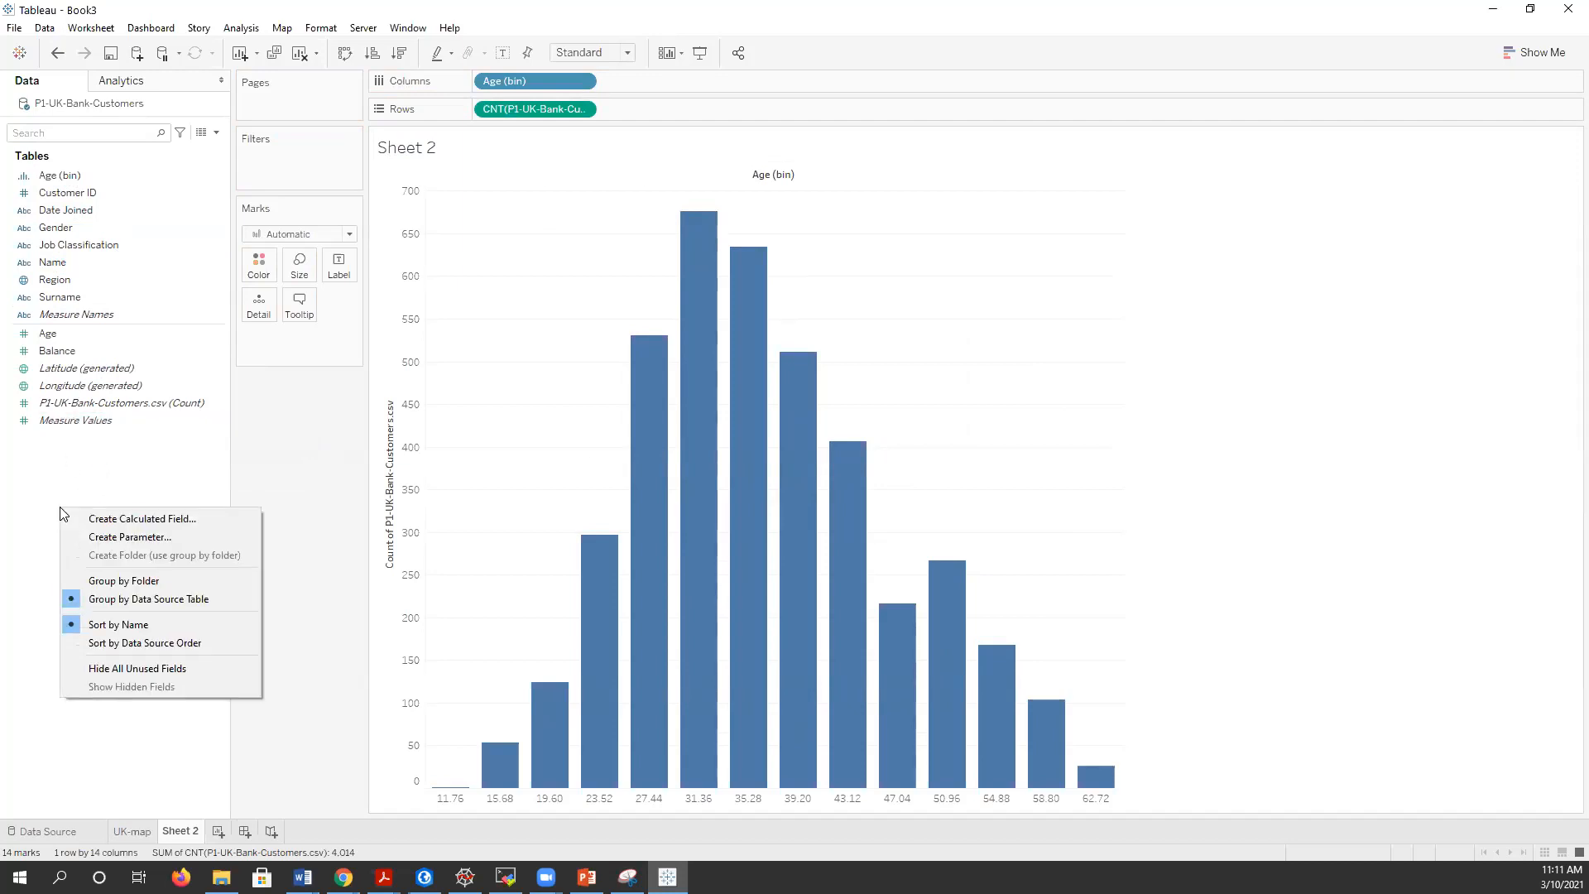
pyautogui.click(125, 537)
pyautogui.moveTo(815, 266); pyautogui.dragTo(588, 259)
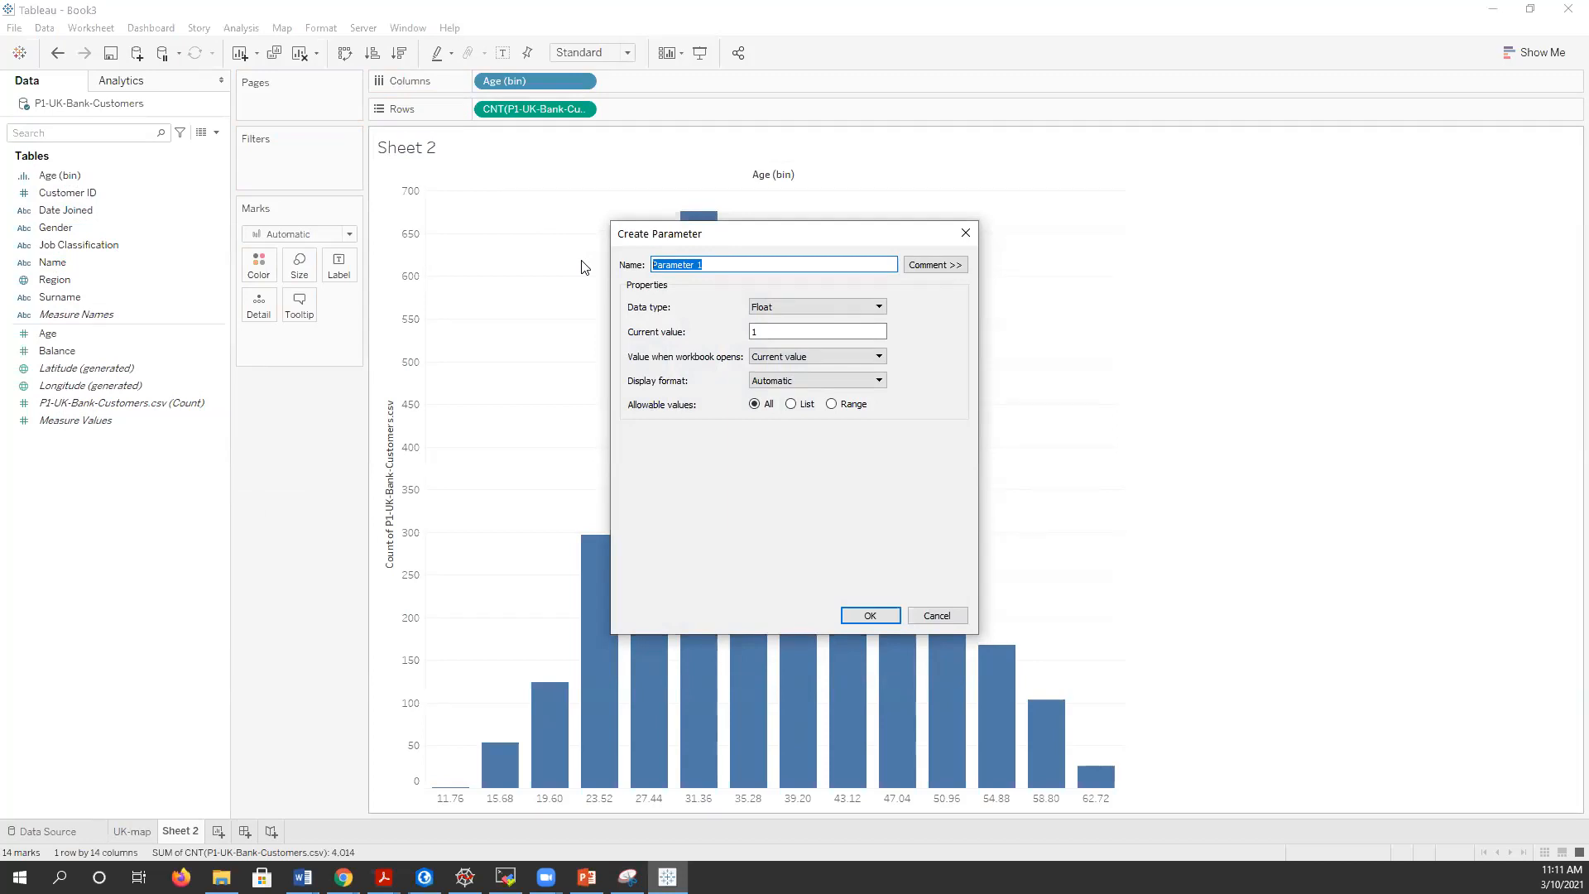
pyautogui.write('age-bin')
pyautogui.click(810, 306)
pyautogui.click(770, 331)
# - Limit the age-bin parameter to a range with minimum 5, maximum 70 and step size 5, and create it
pyautogui.click(831, 404)
pyautogui.click(650, 457)
pyautogui.click(659, 476)
pyautogui.click(662, 499)
pyautogui.doubleClick(719, 453)
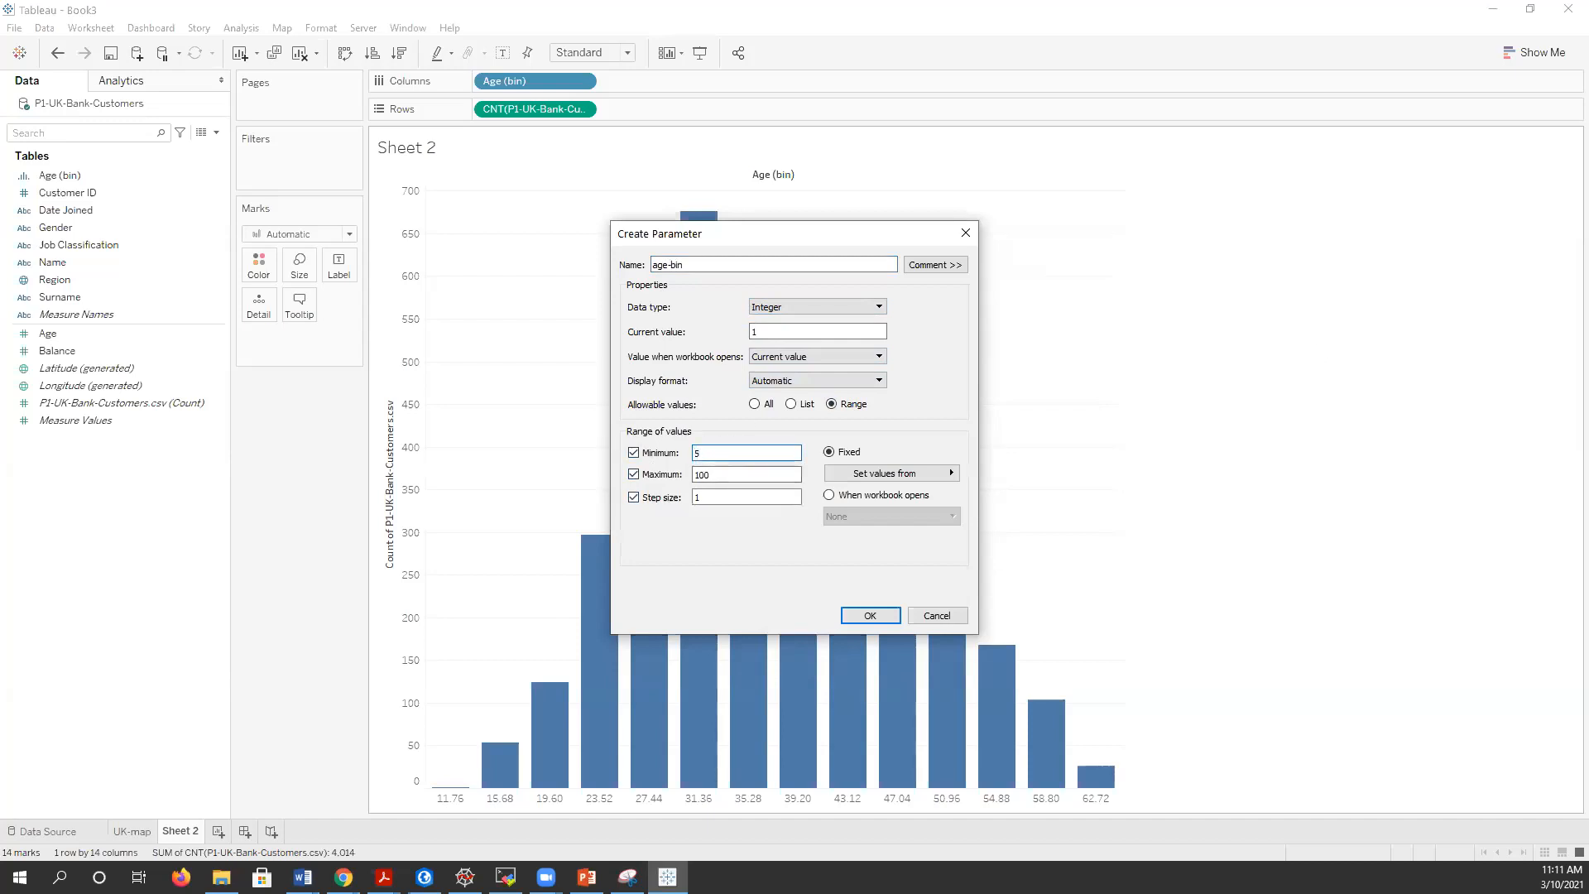
pyautogui.moveTo(726, 474); pyautogui.dragTo(637, 470)
pyautogui.write('70')
pyautogui.click(737, 496)
pyautogui.press('BackSpace')
pyautogui.press('BackSpace')
pyautogui.write('5')
pyautogui.click(871, 617)
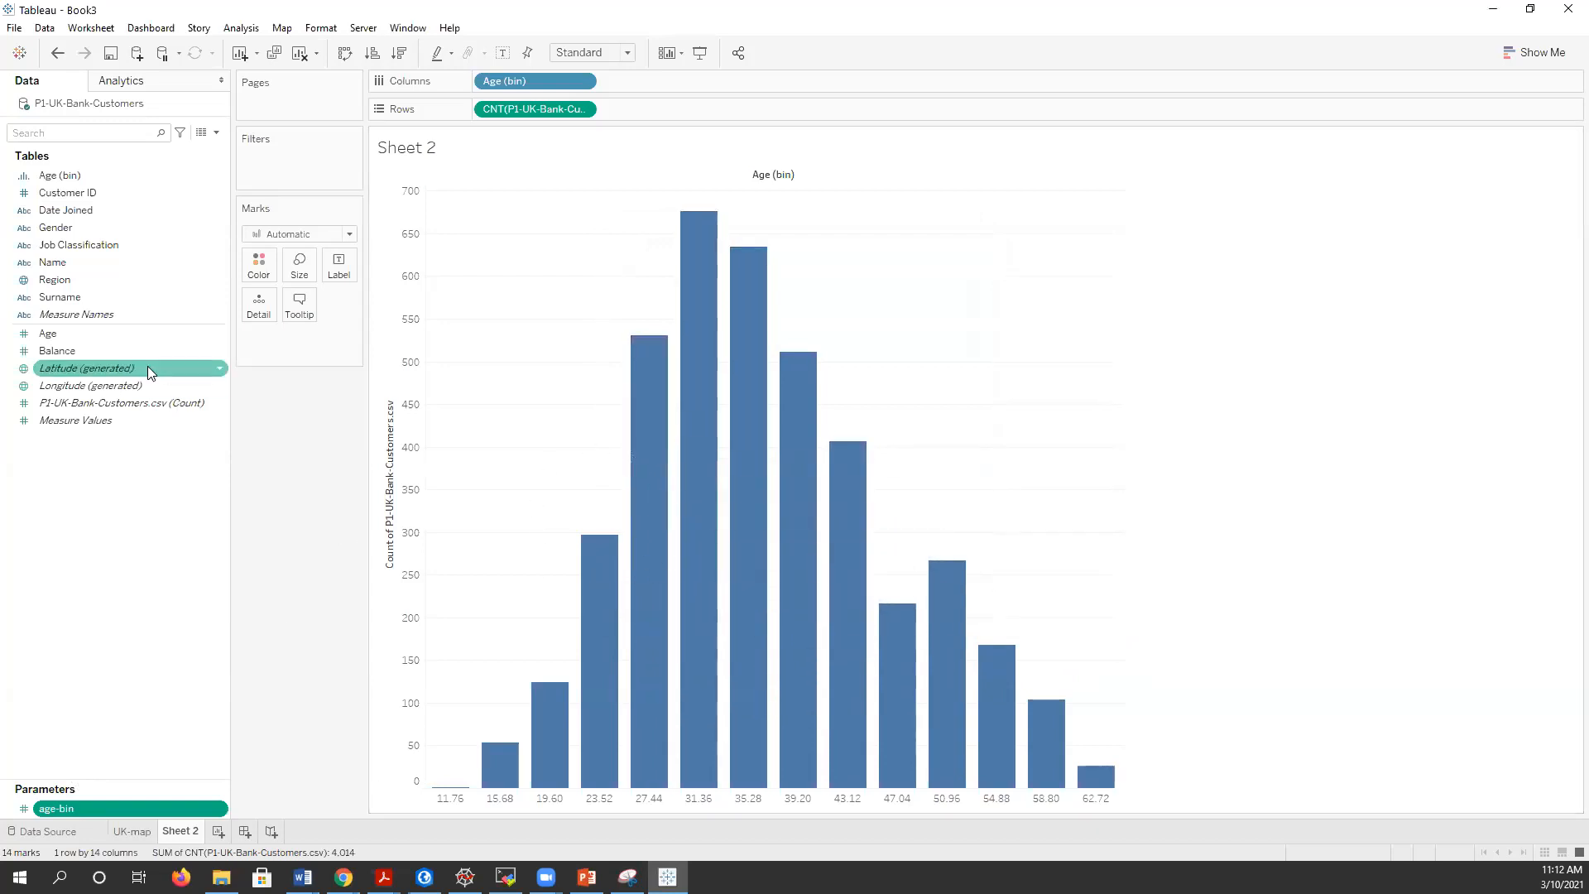
# - Edit the Age (bin) field so its bin size is driven by the age-bin parameter
pyautogui.rightClick(58, 175)
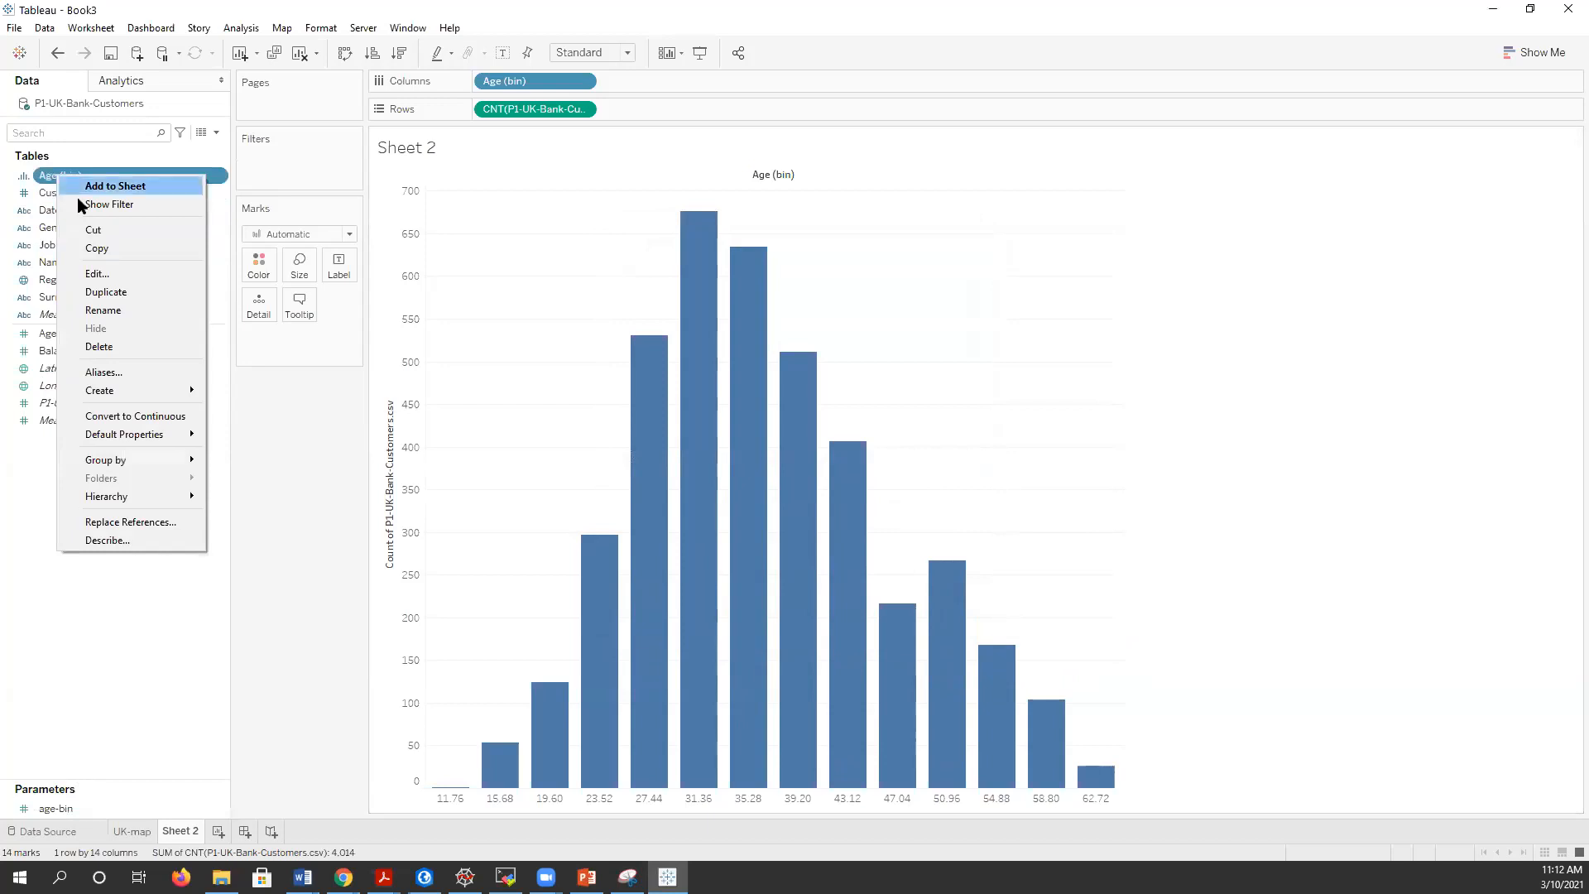
pyautogui.click(117, 273)
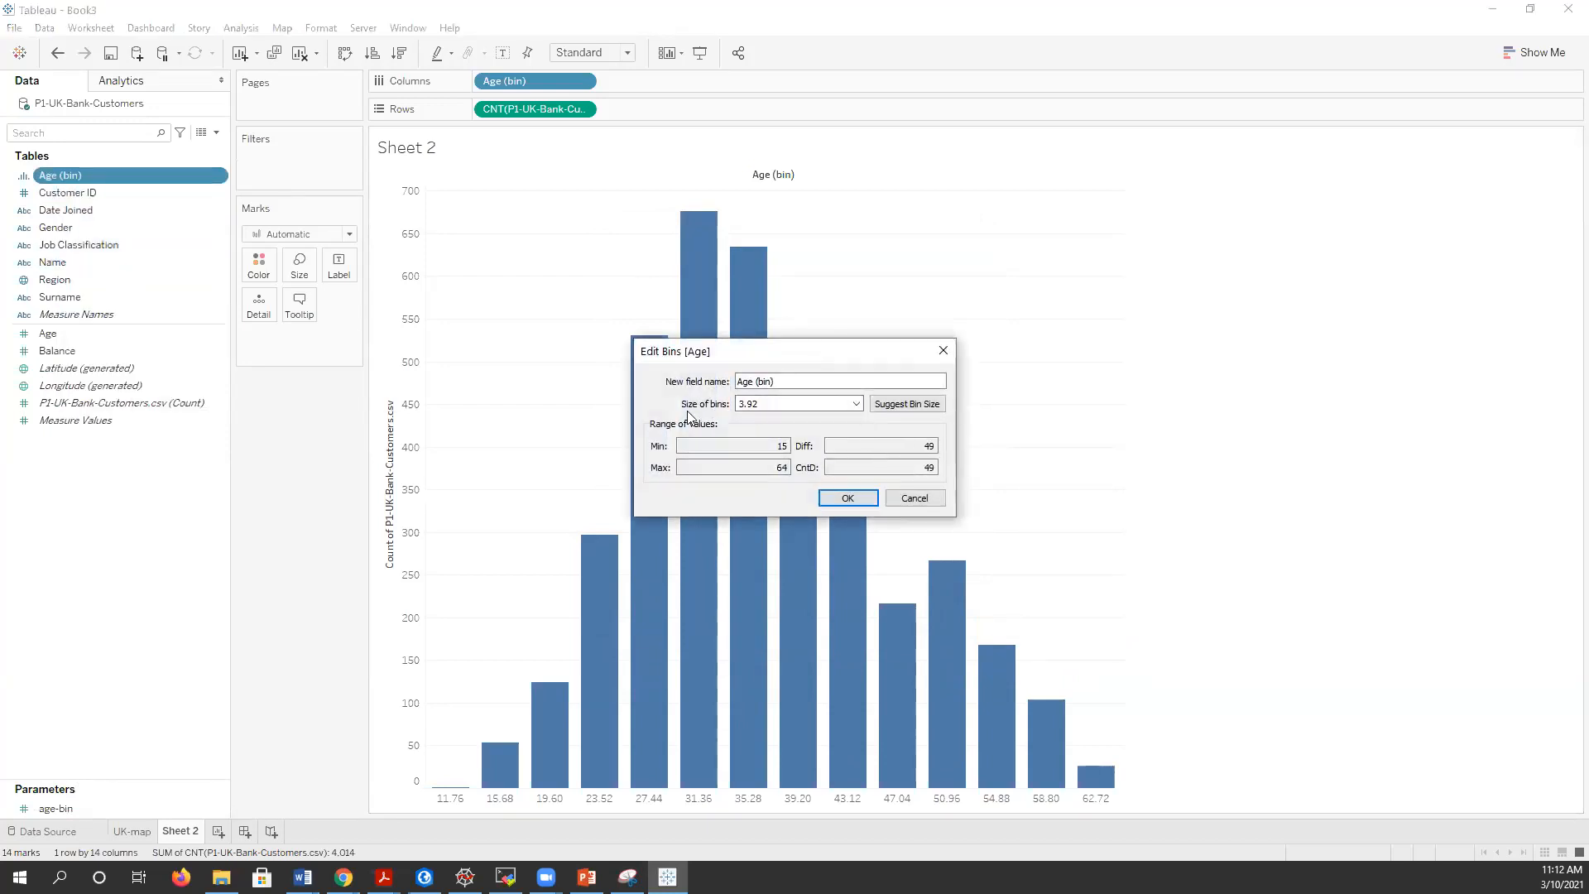
pyautogui.click(855, 403)
pyautogui.click(784, 439)
pyautogui.click(848, 499)
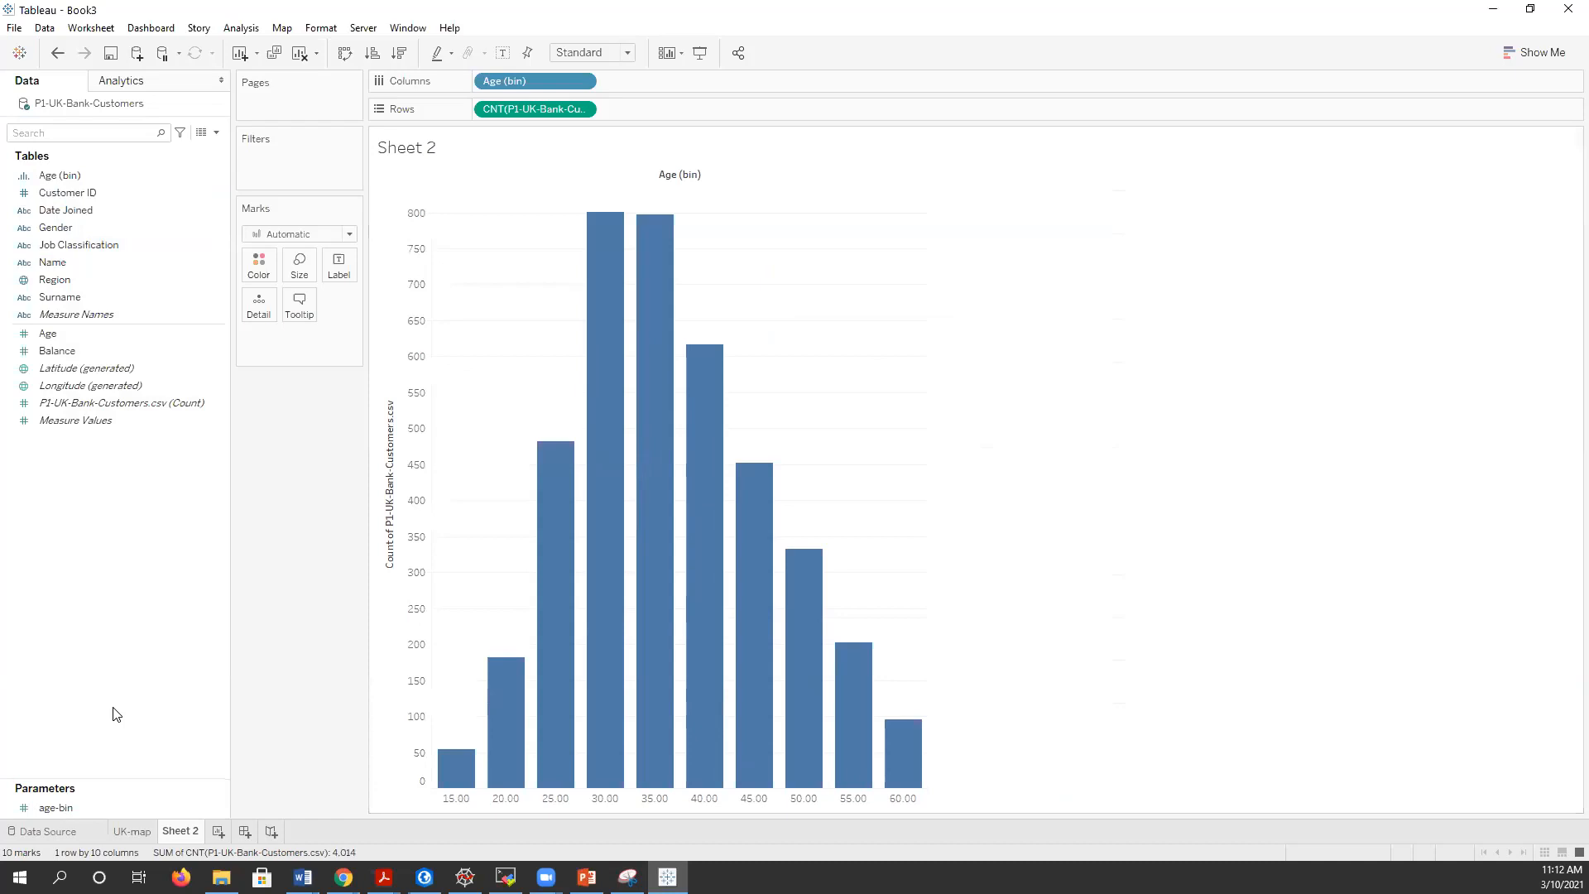
# - Show the age-bin parameter control and place it below the Marks card
pyautogui.click(64, 809)
pyautogui.rightClick(65, 809)
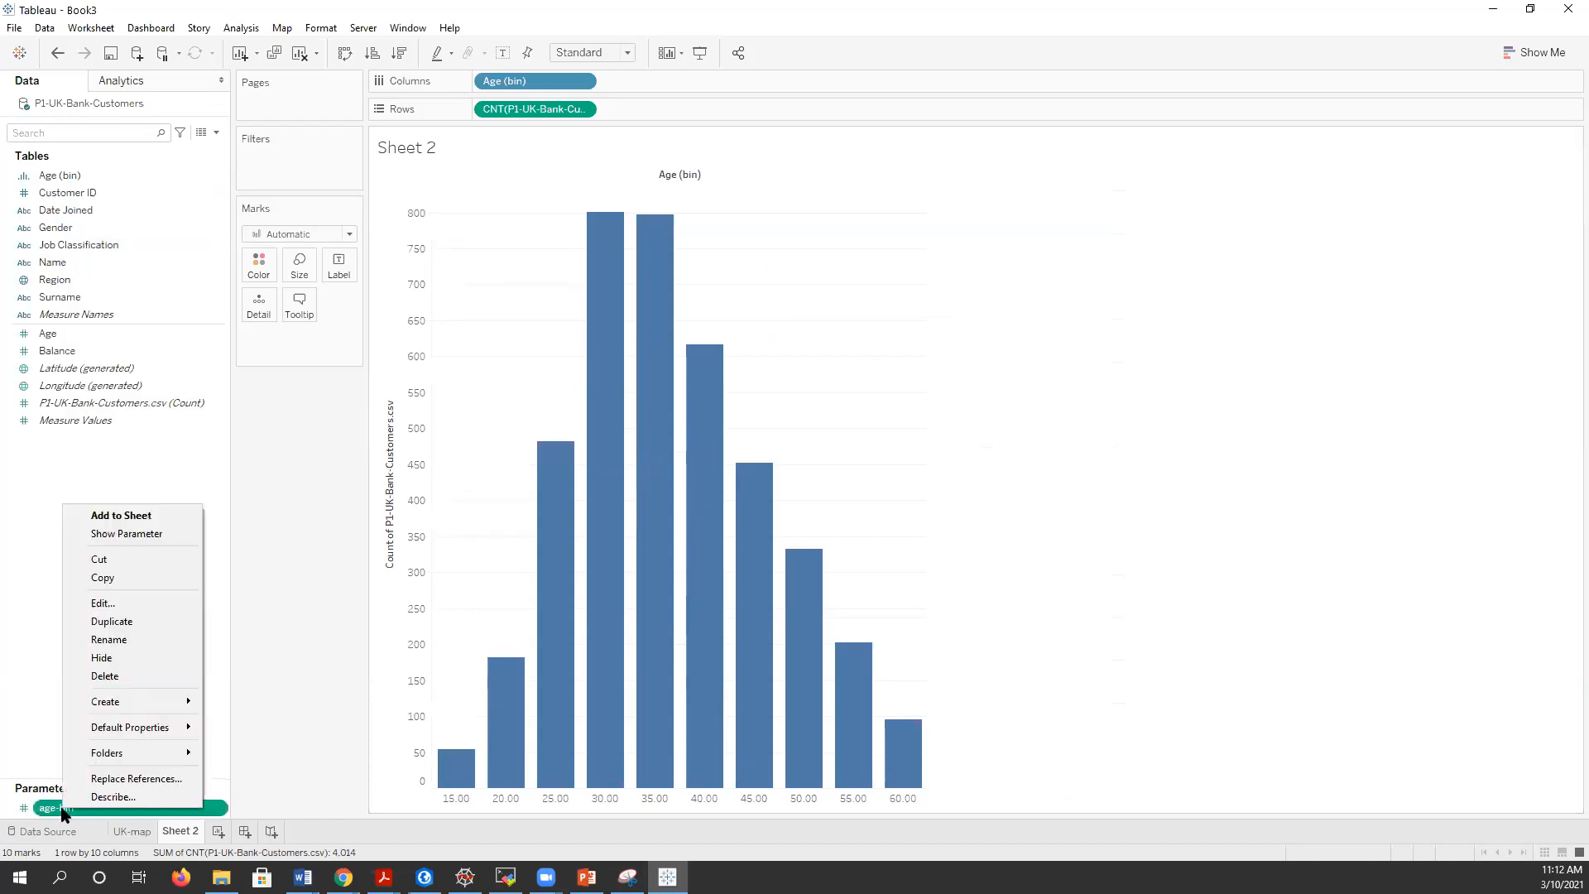
pyautogui.click(132, 533)
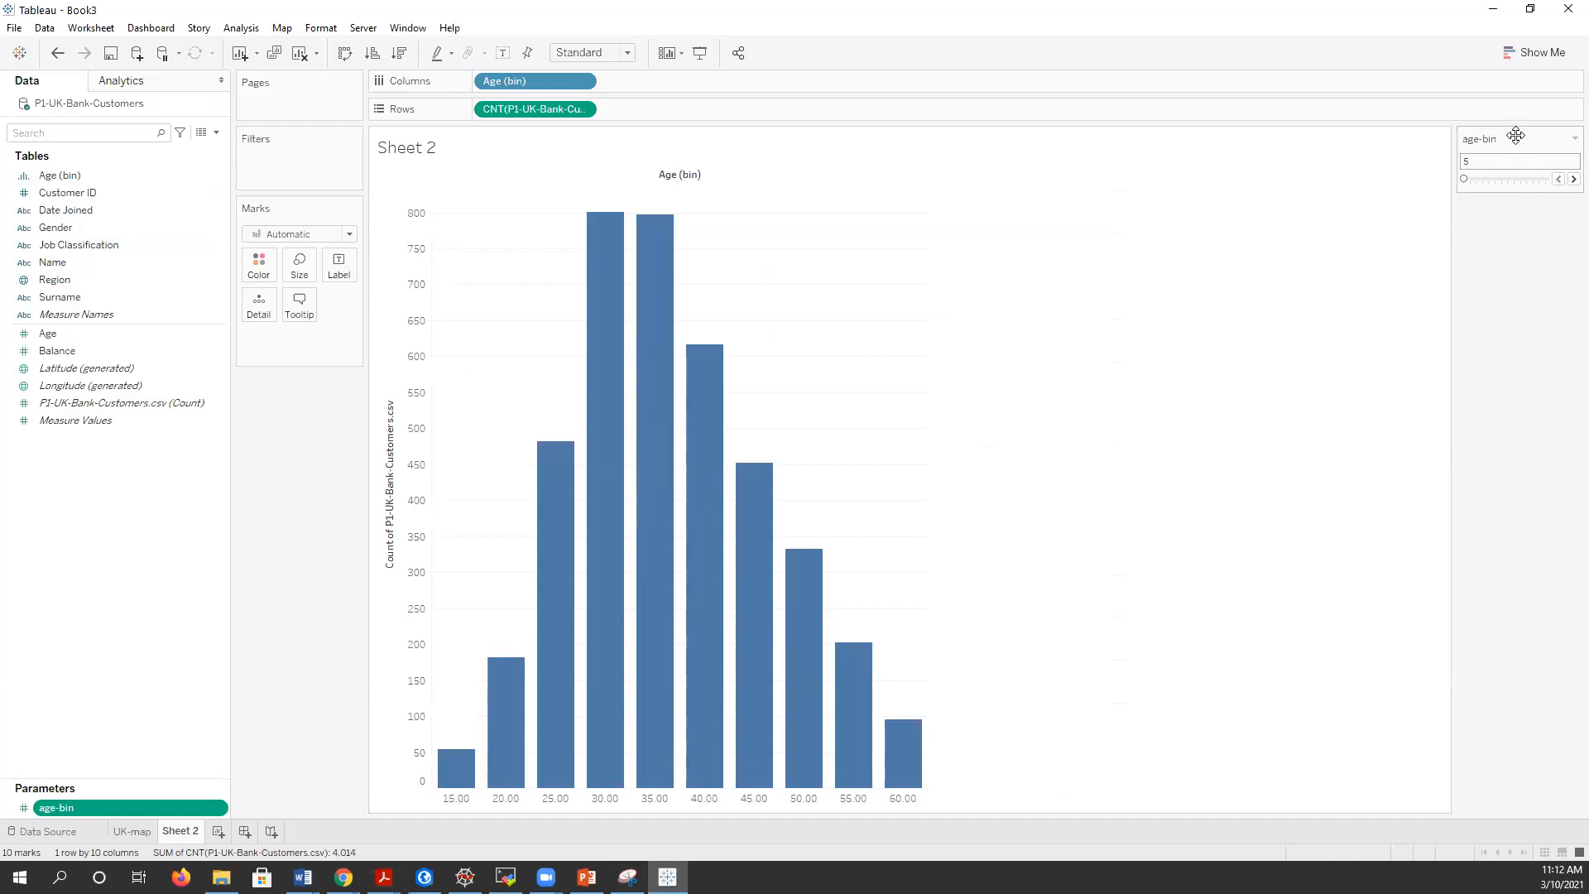
pyautogui.moveTo(438, 451); pyautogui.dragTo(295, 414)
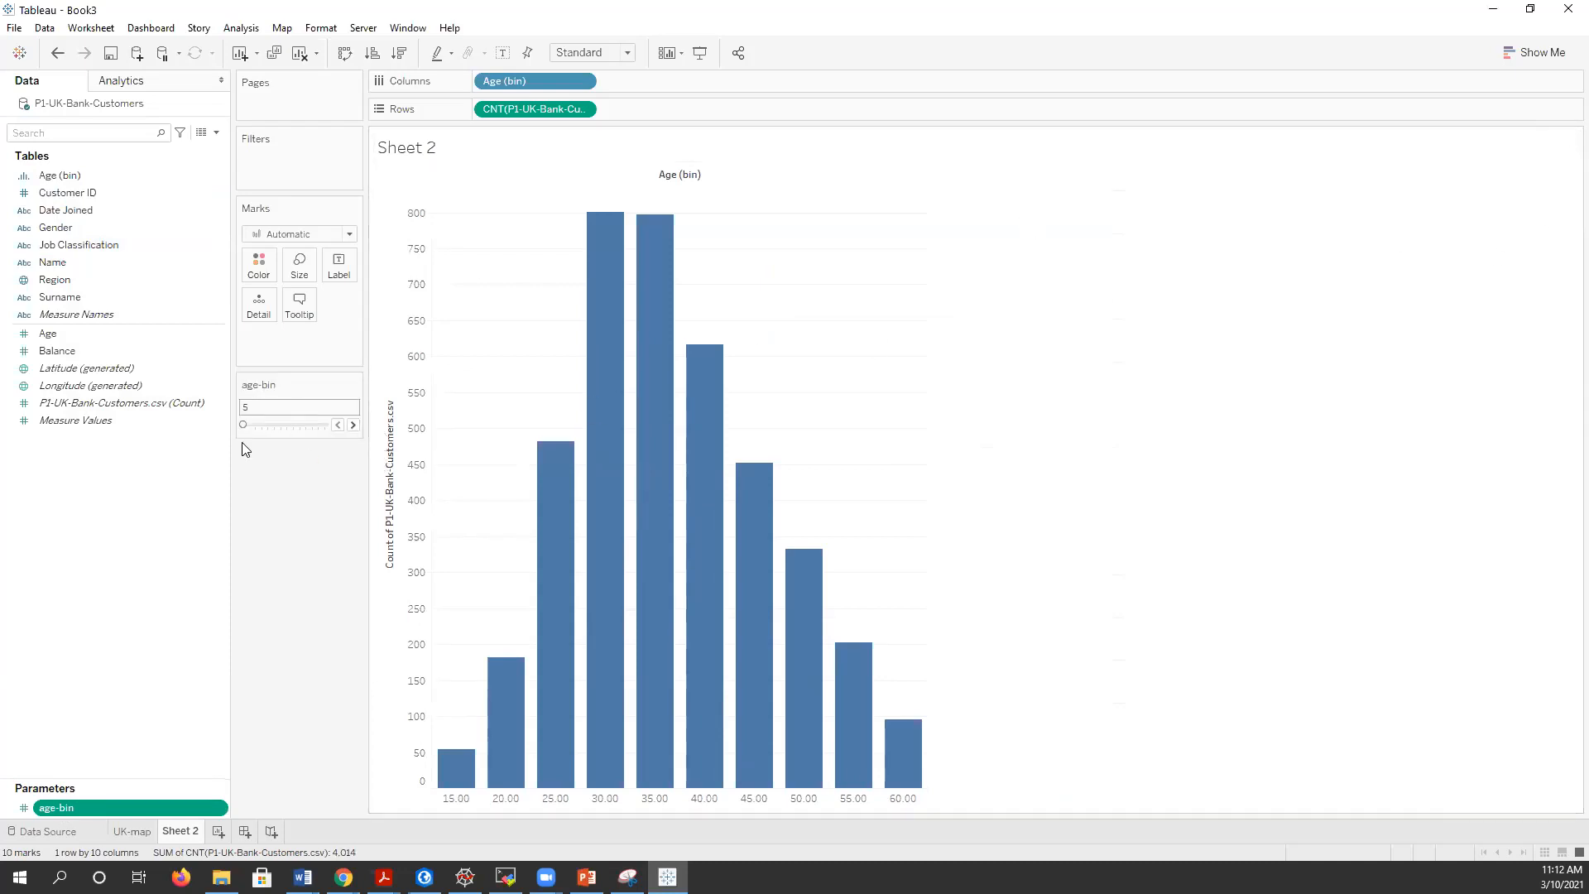
# - Step the age-bin parameter up to 20 to compare bin sizes and bring it back to 5
pyautogui.click(353, 424)
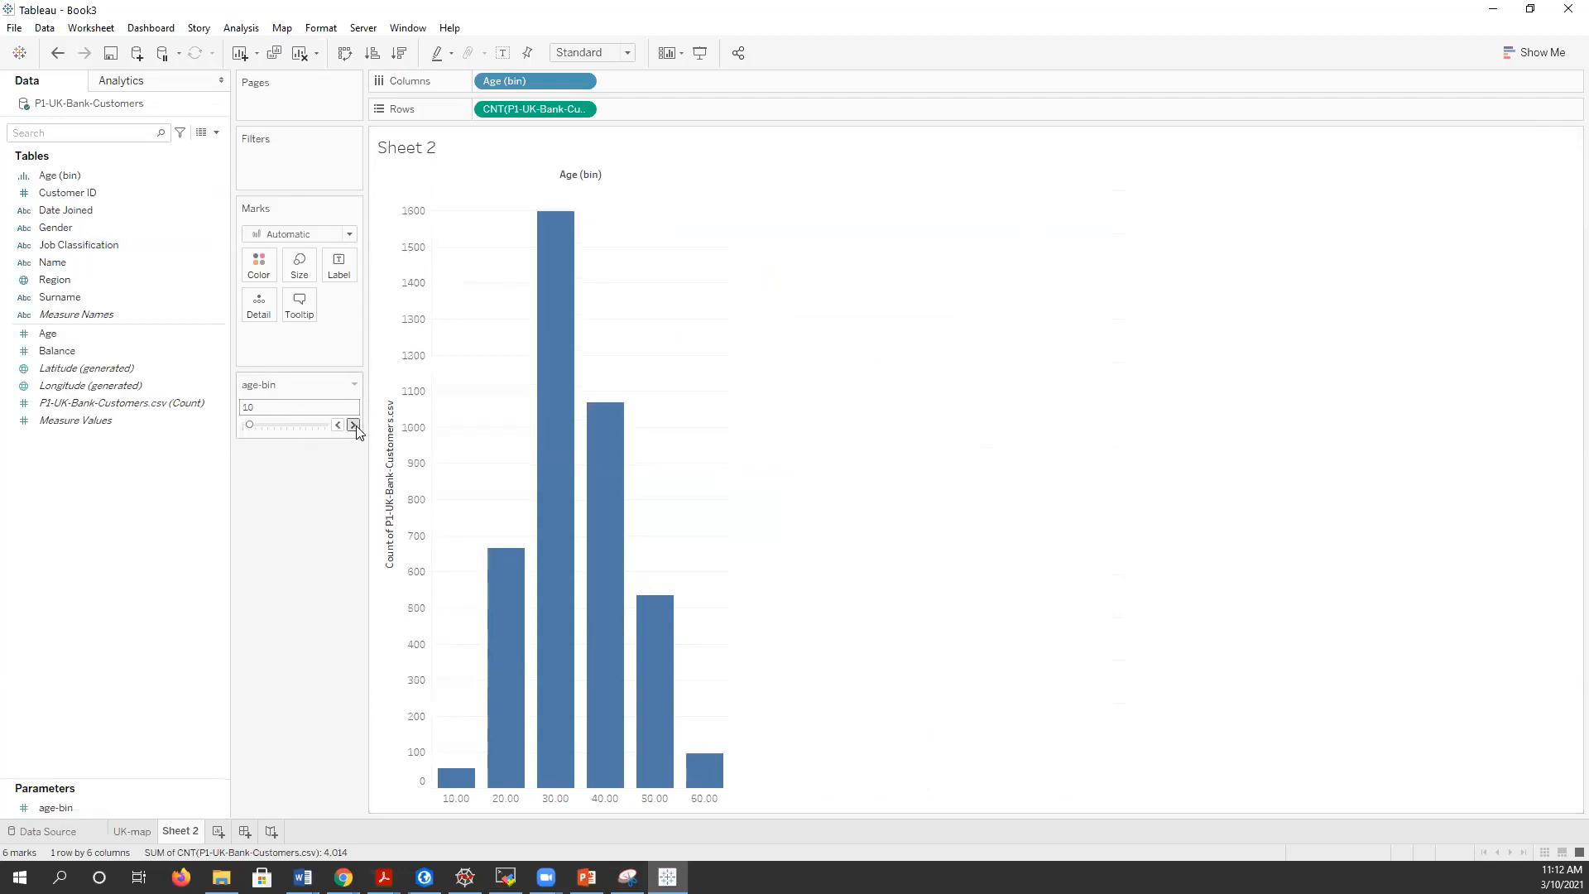
pyautogui.click(353, 424)
pyautogui.click(353, 425)
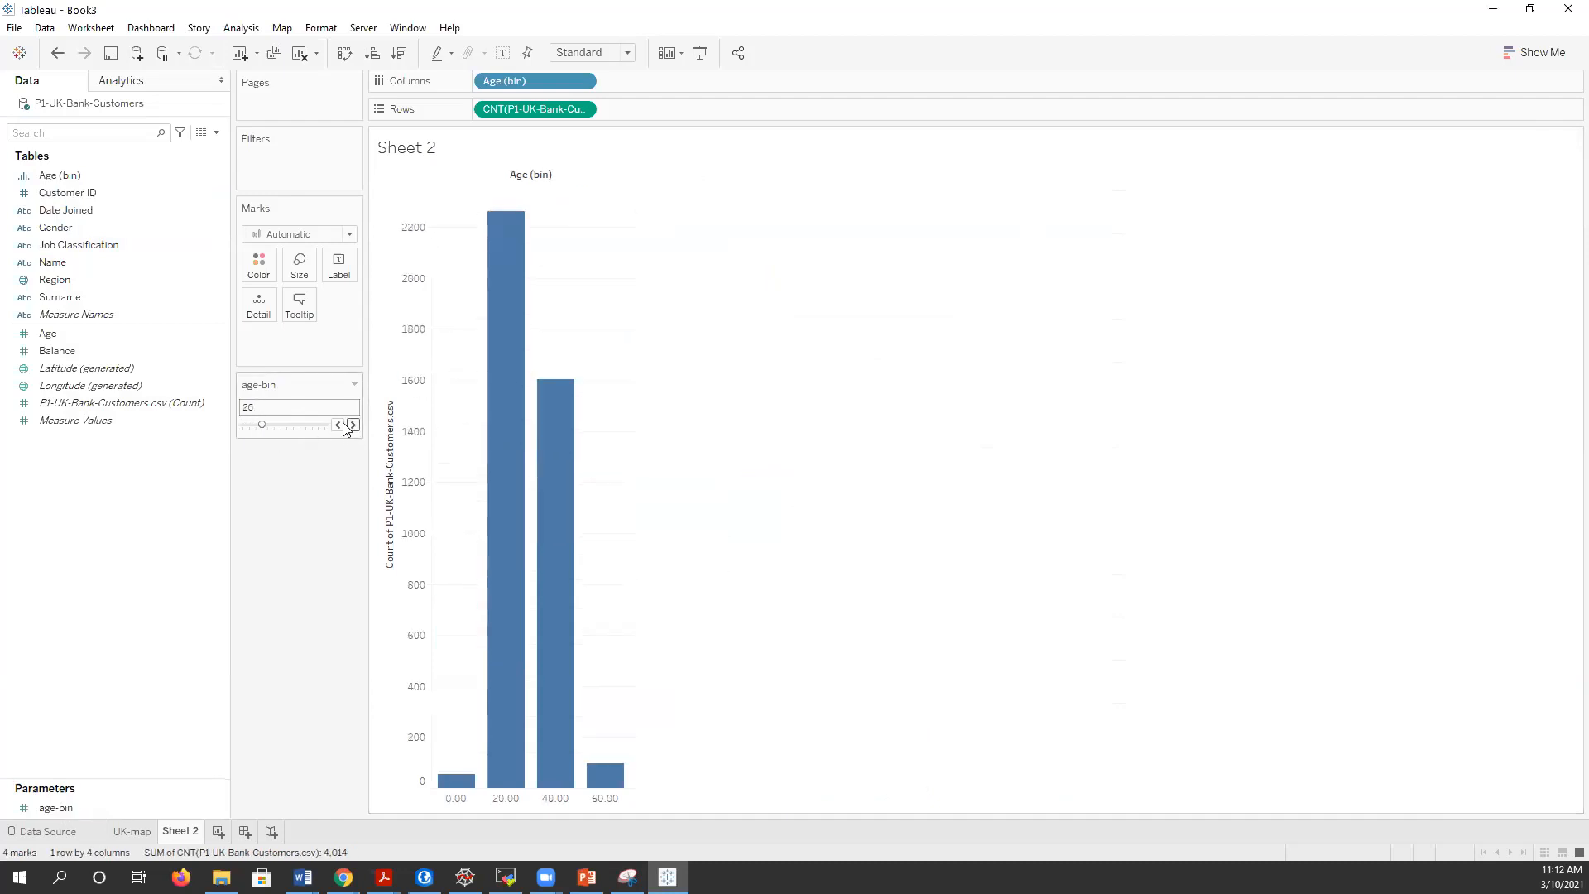
pyautogui.click(338, 425)
pyautogui.click(338, 425)
pyautogui.click(338, 426)
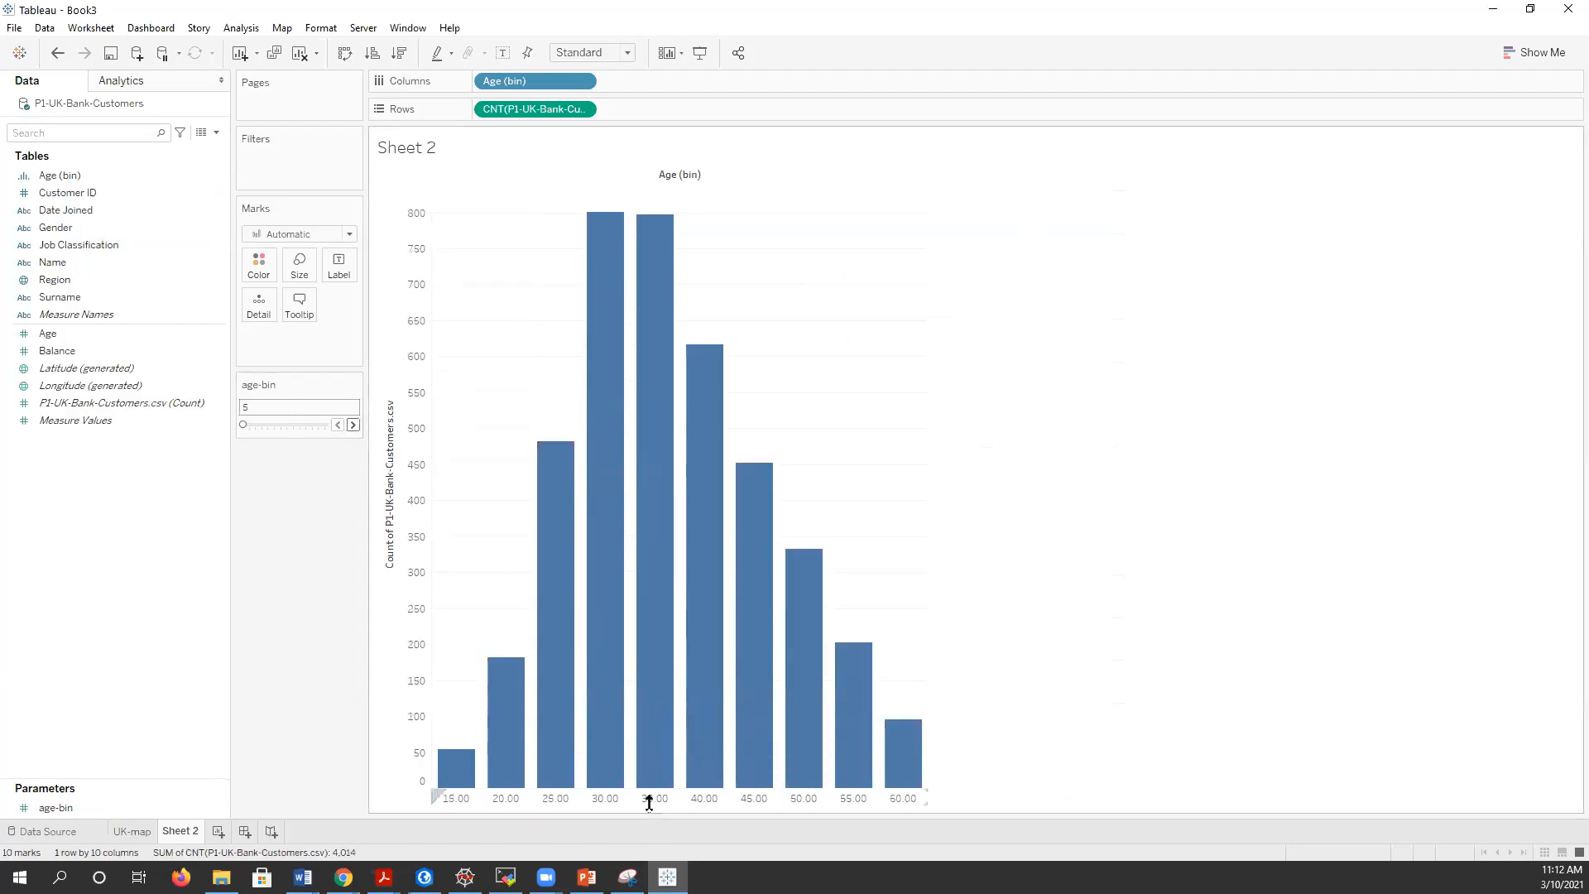
# - Reduce the height of the histogram and rename the worksheet as age-histogram
pyautogui.moveTo(647, 805); pyautogui.dragTo(633, 597)
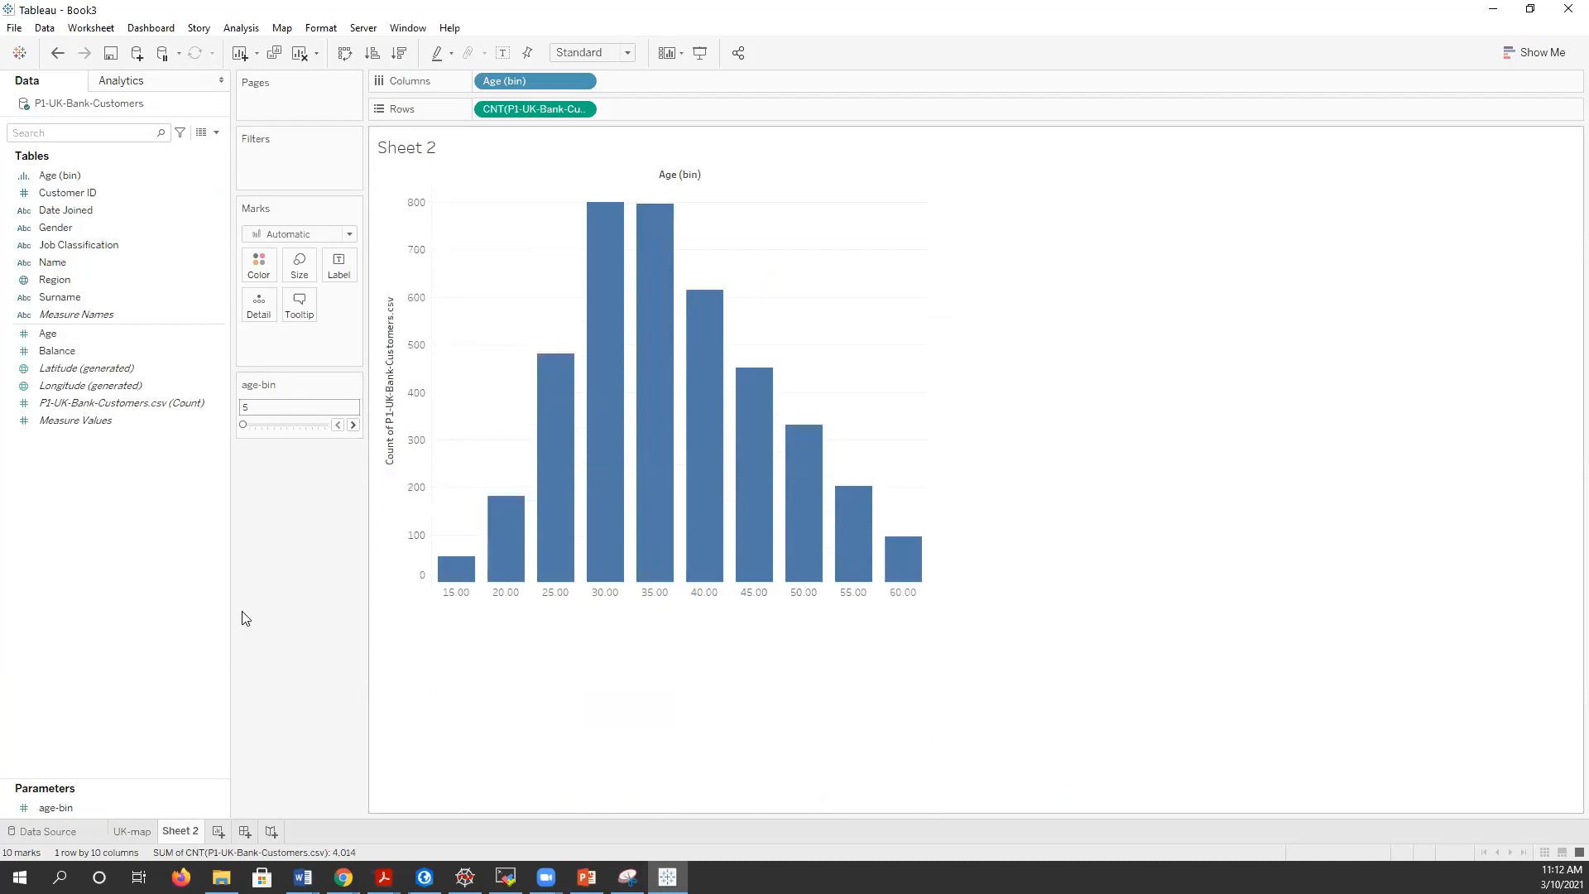
pyautogui.doubleClick(195, 830)
pyautogui.write('ag')
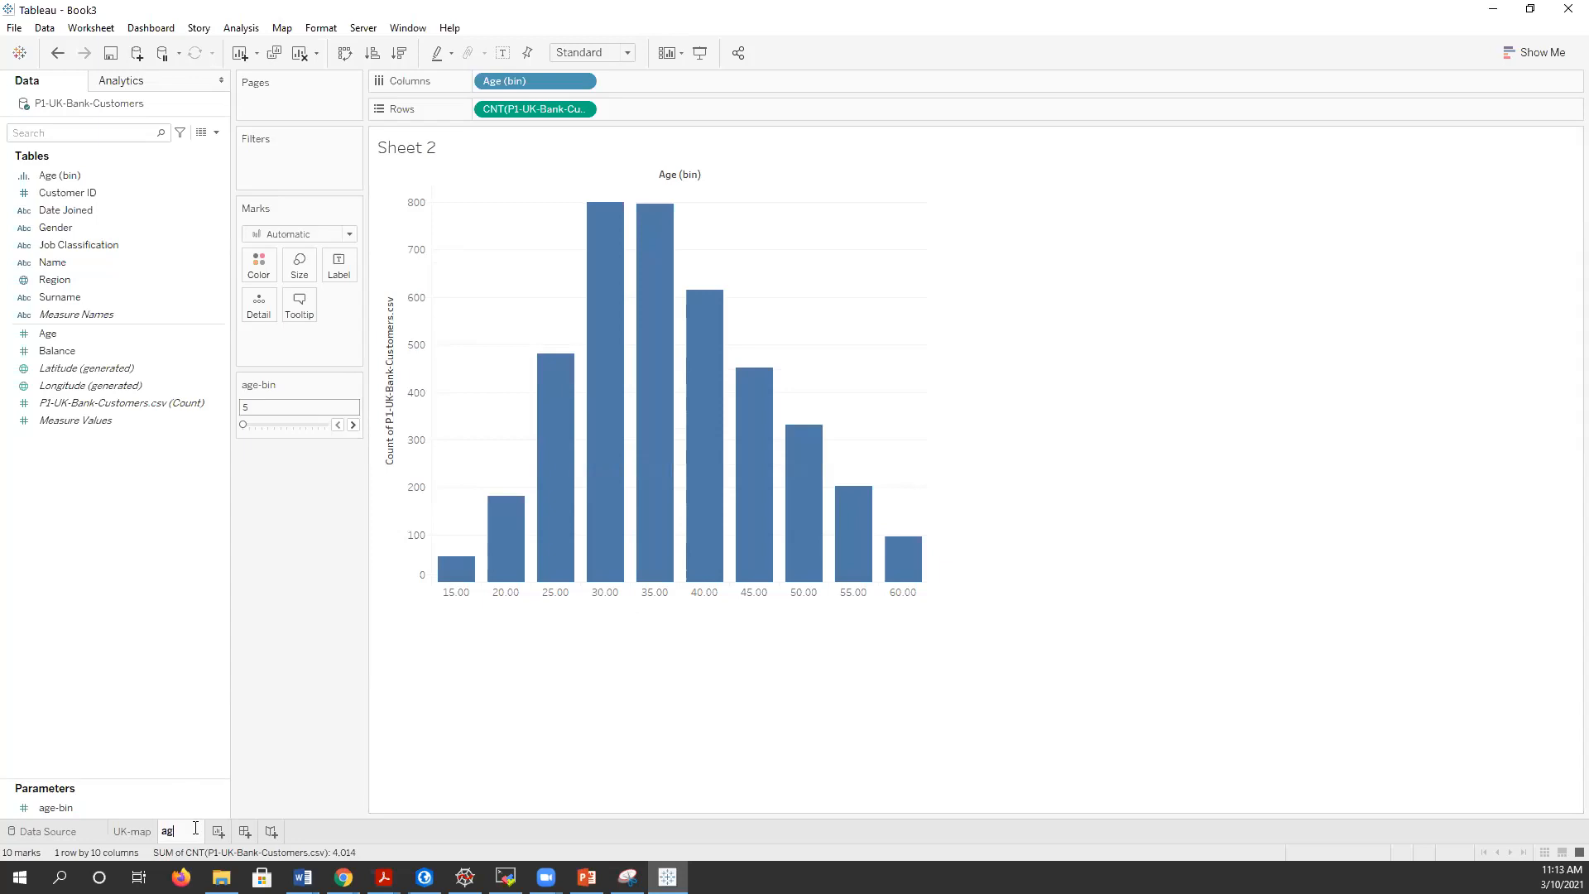
pyautogui.write('e-histogram')
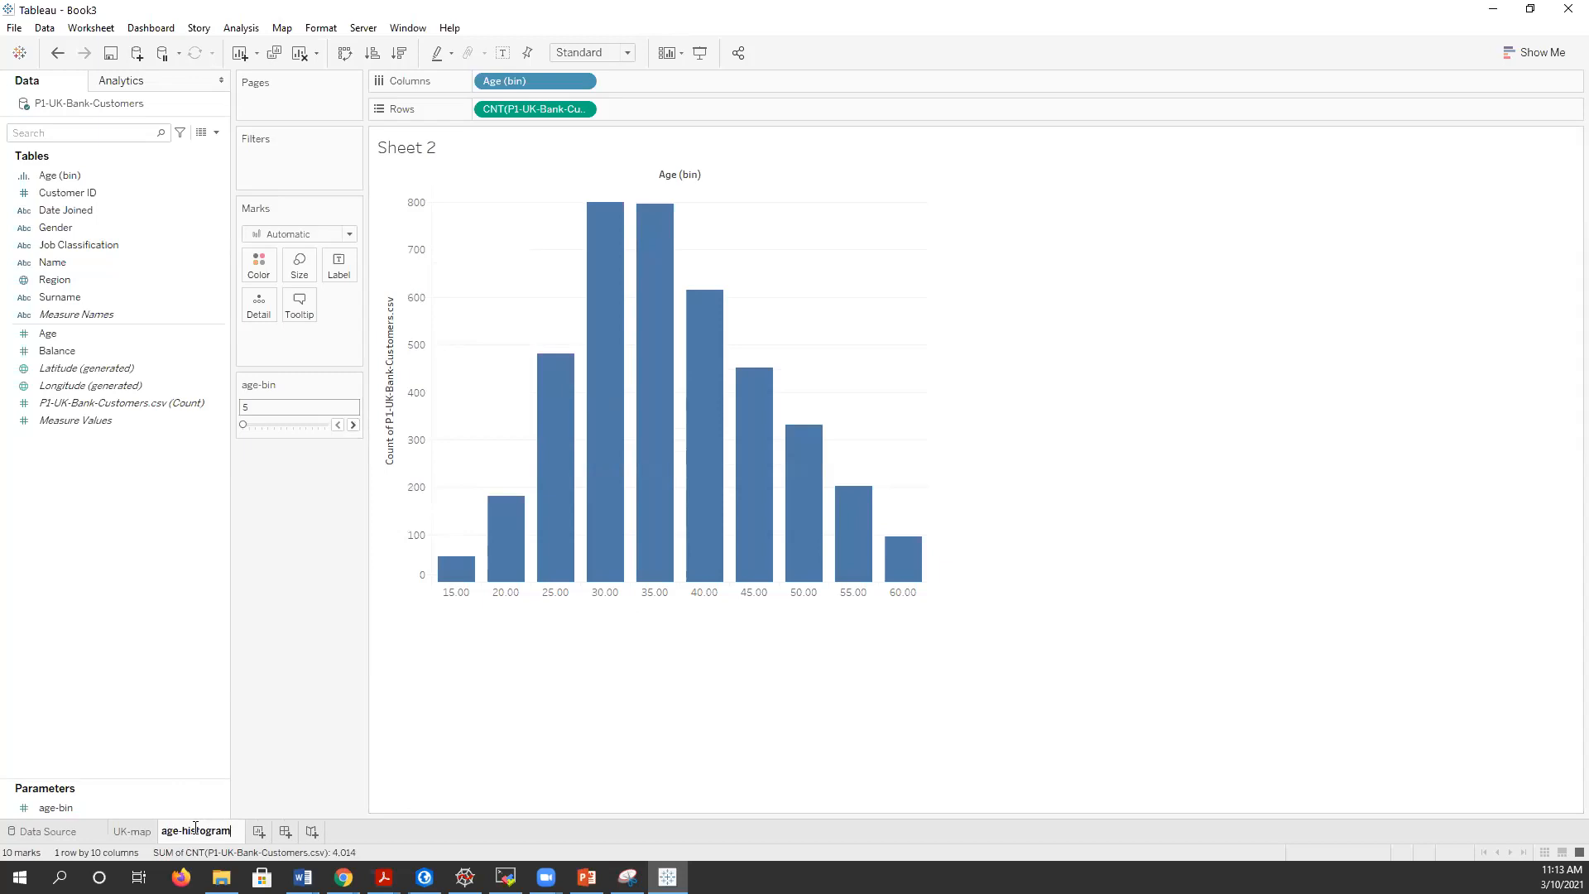
pyautogui.click(255, 716)
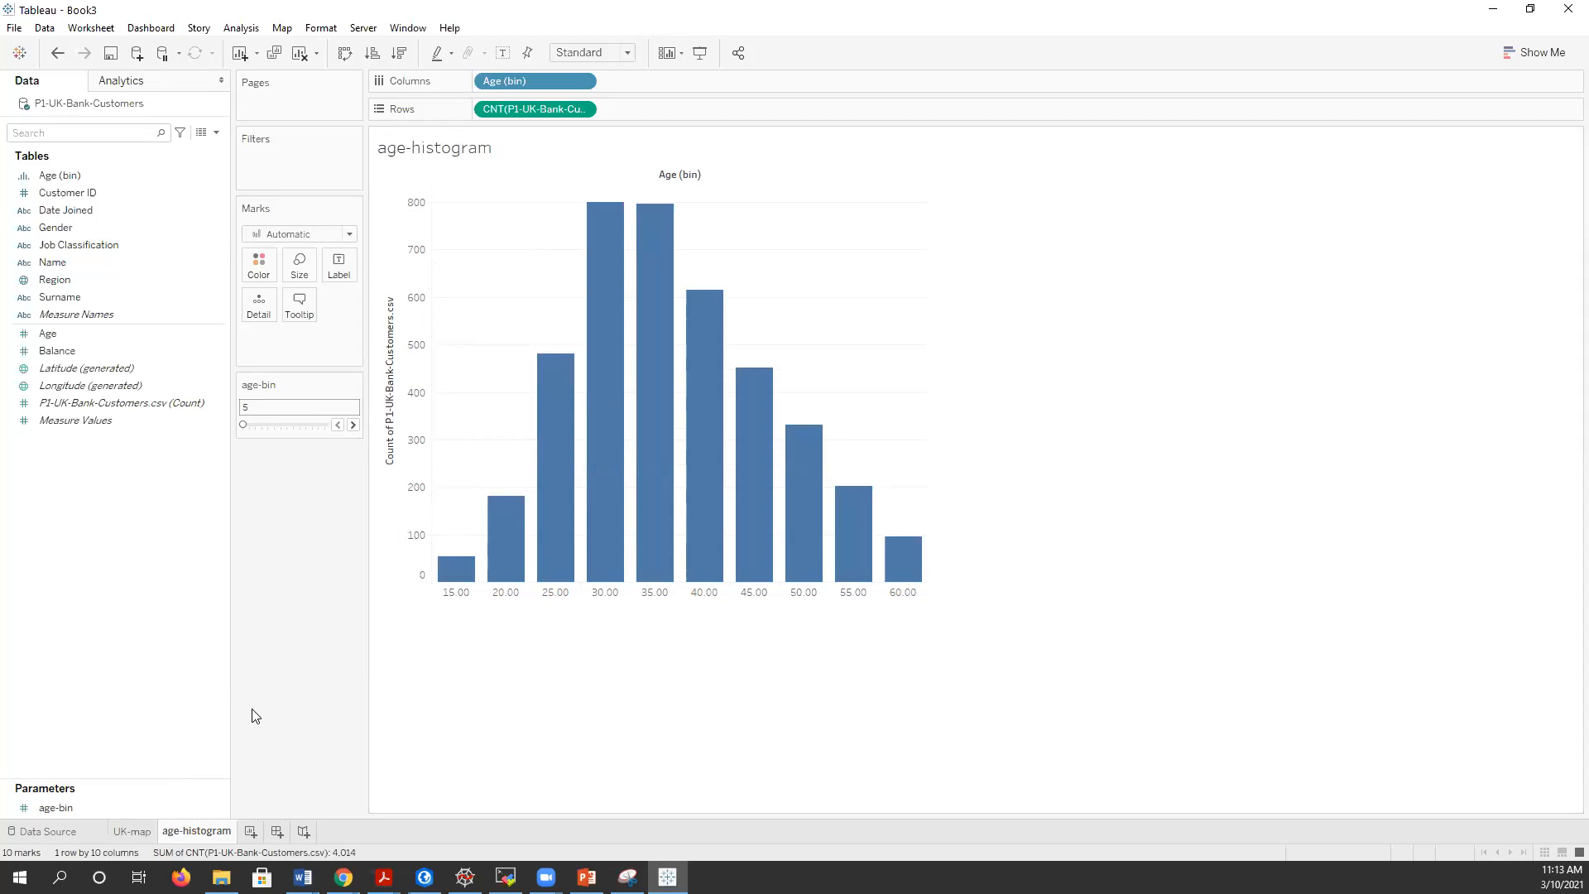
# - Delete the age-bin parameter despite its use in the Age (bin) field
pyautogui.rightClick(95, 806)
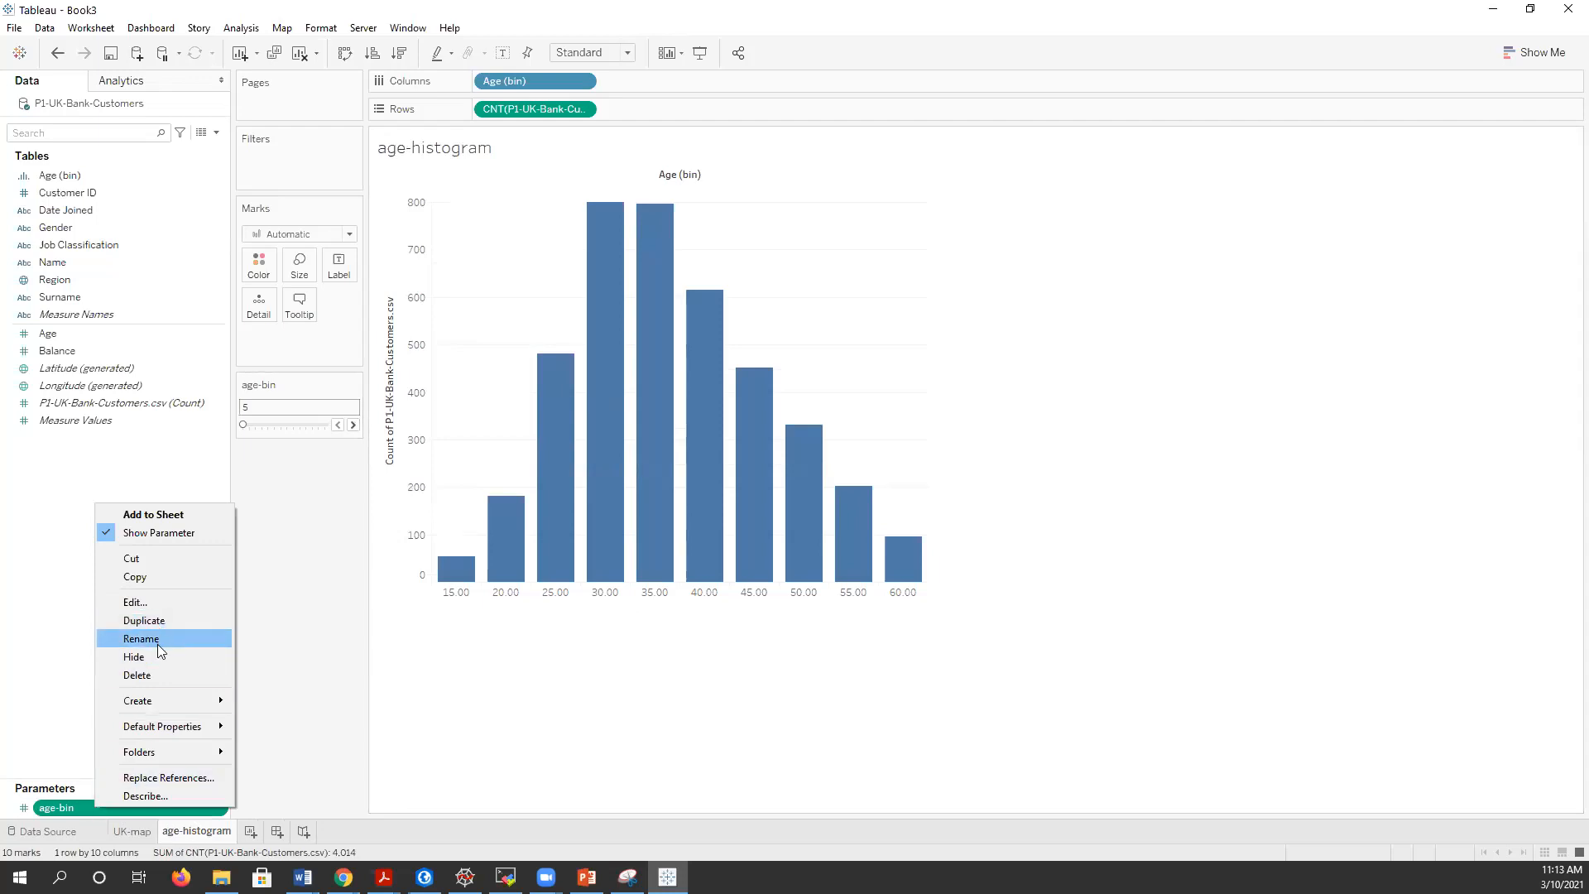
pyautogui.click(157, 674)
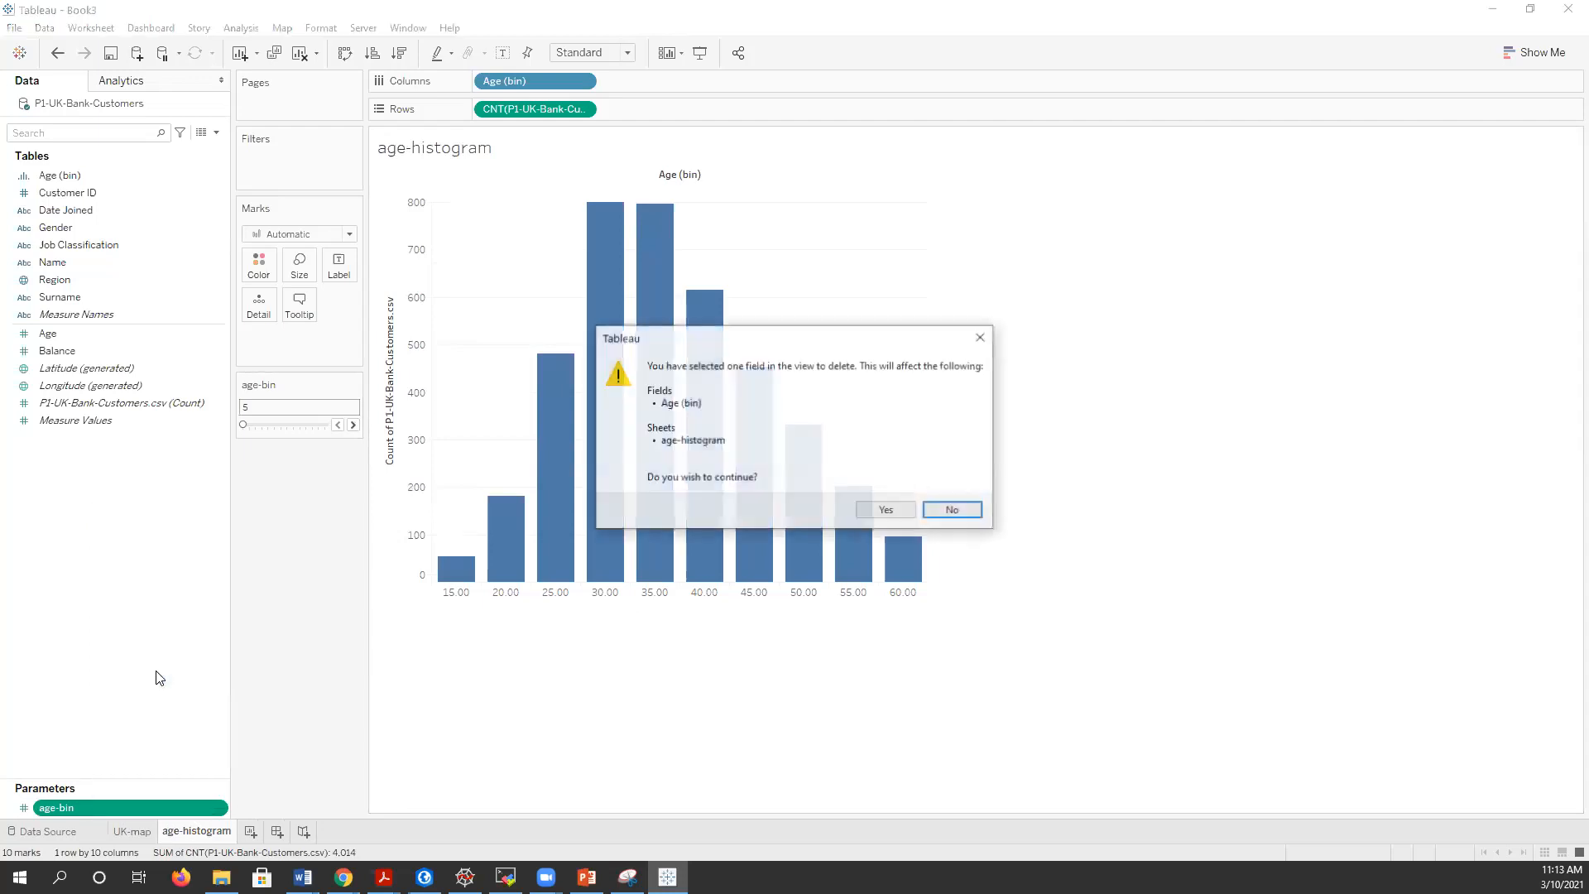
pyautogui.click(884, 509)
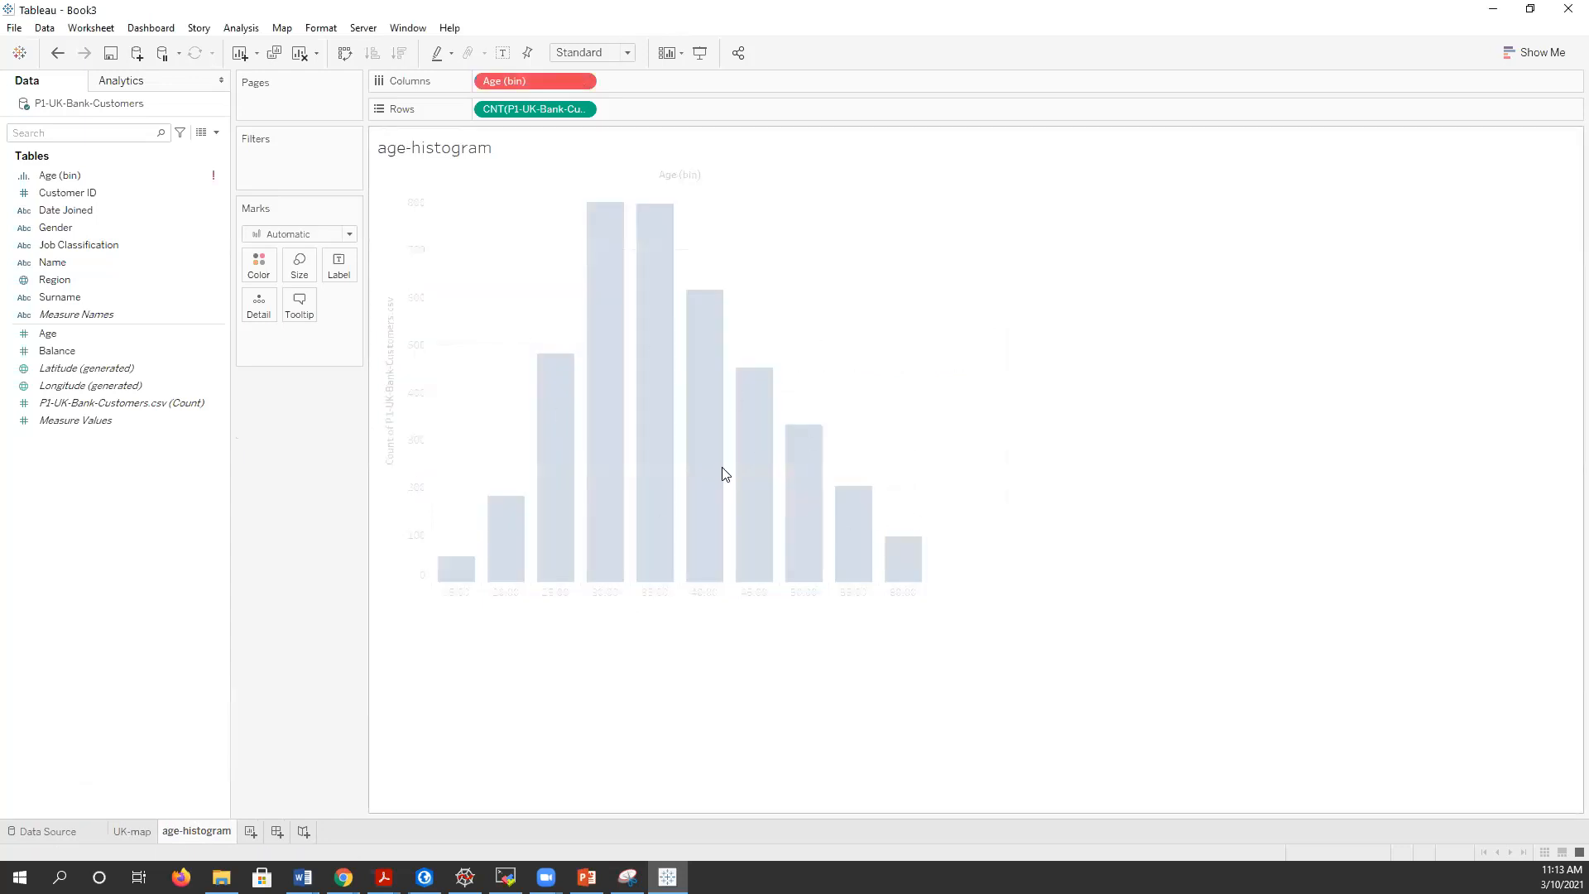
# - Start a replacement parameter named age-bin with the data type Integer
pyautogui.click(46, 335)
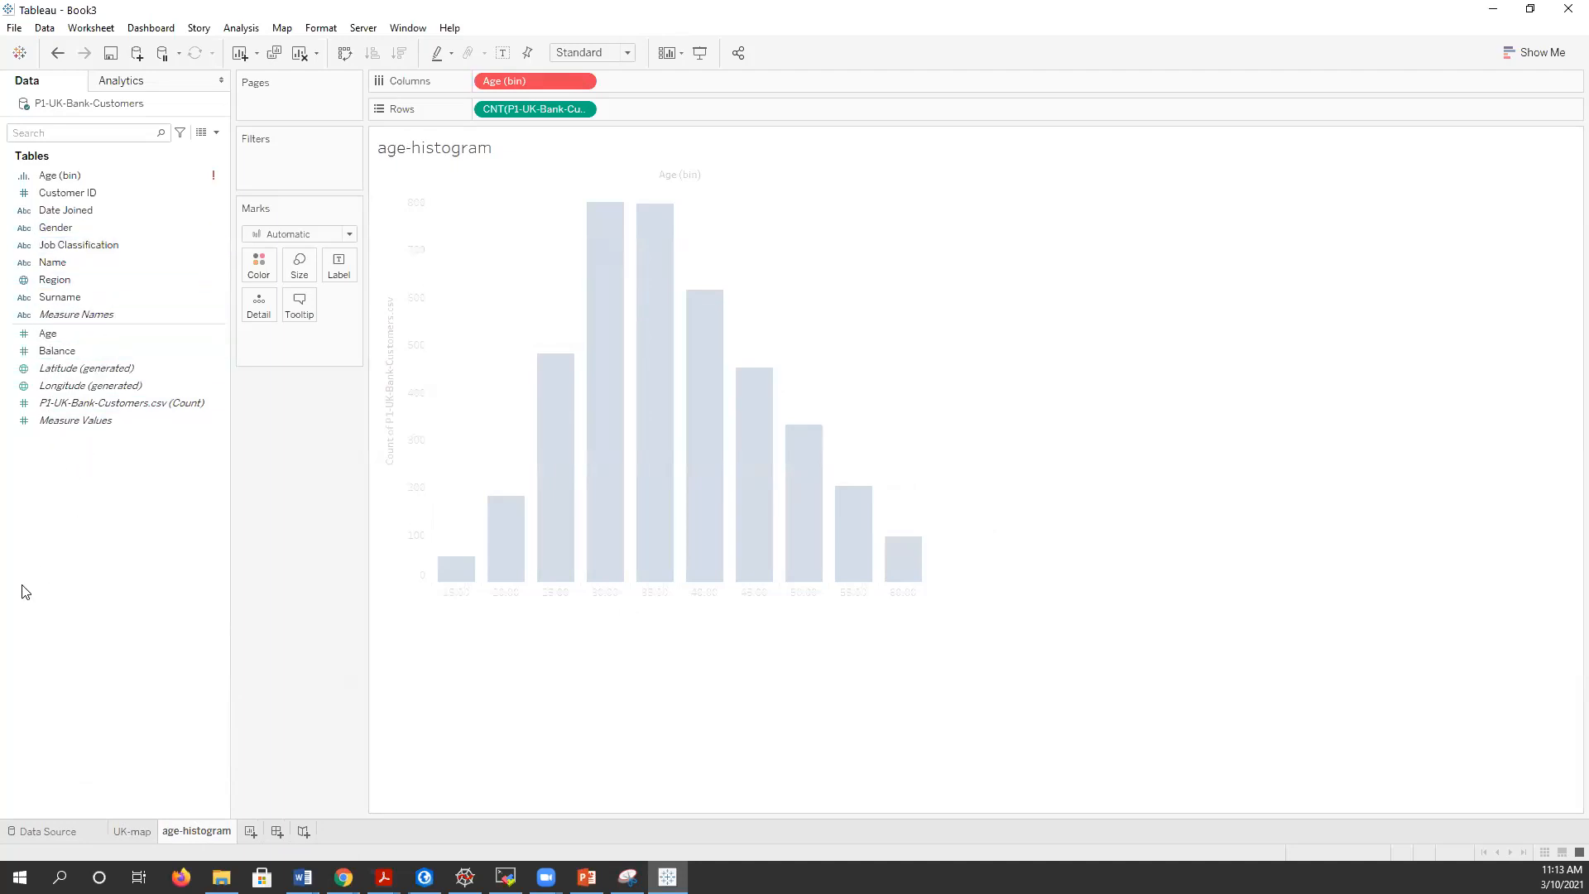
pyautogui.rightClick(44, 483)
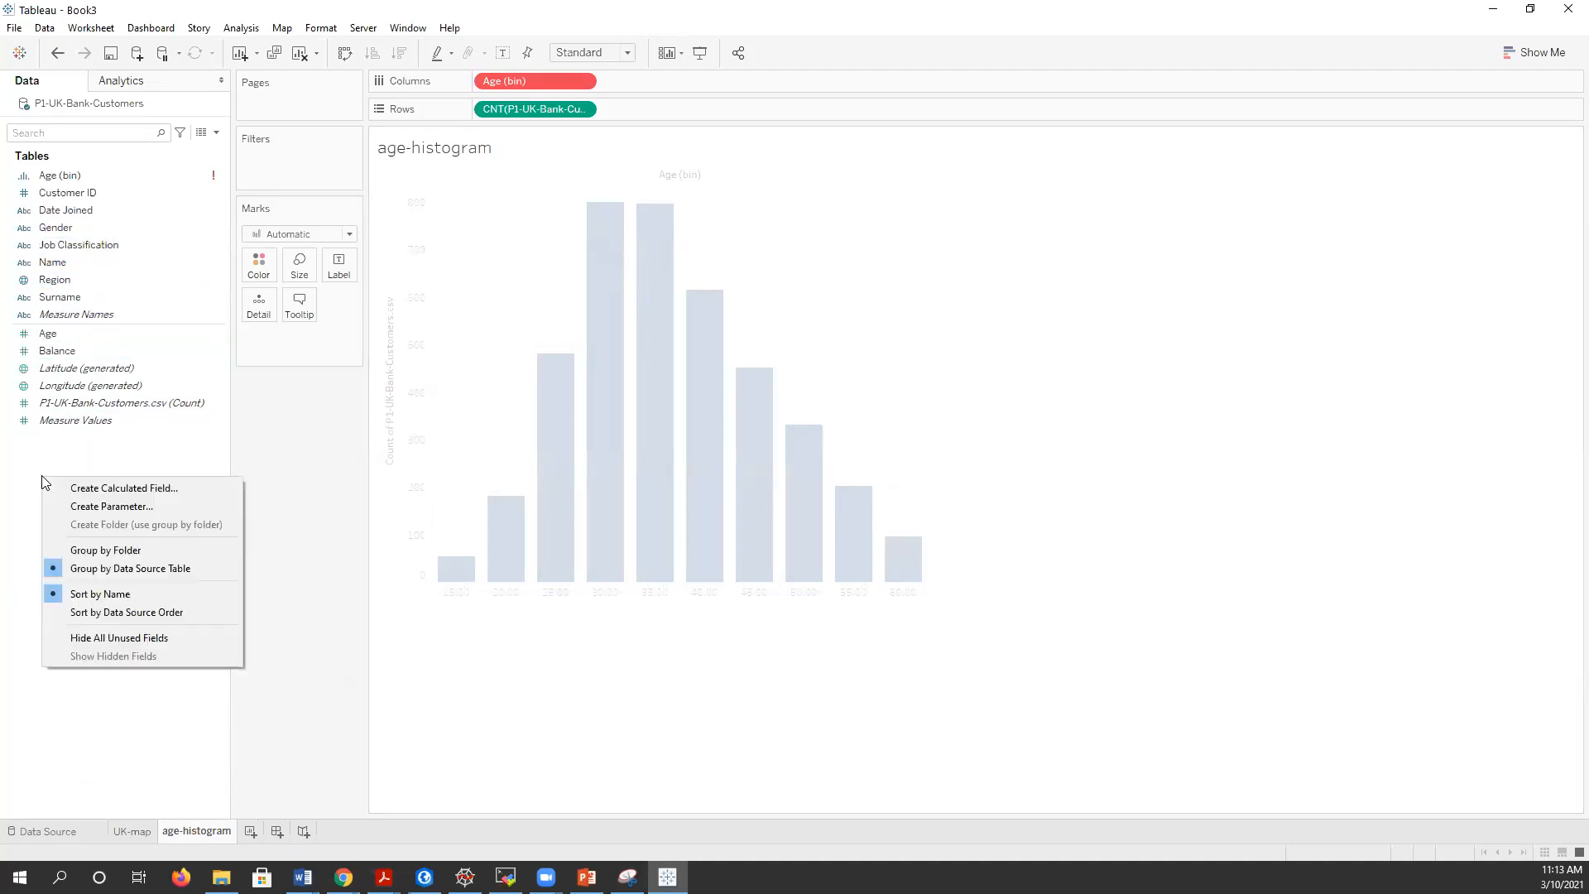
pyautogui.click(161, 507)
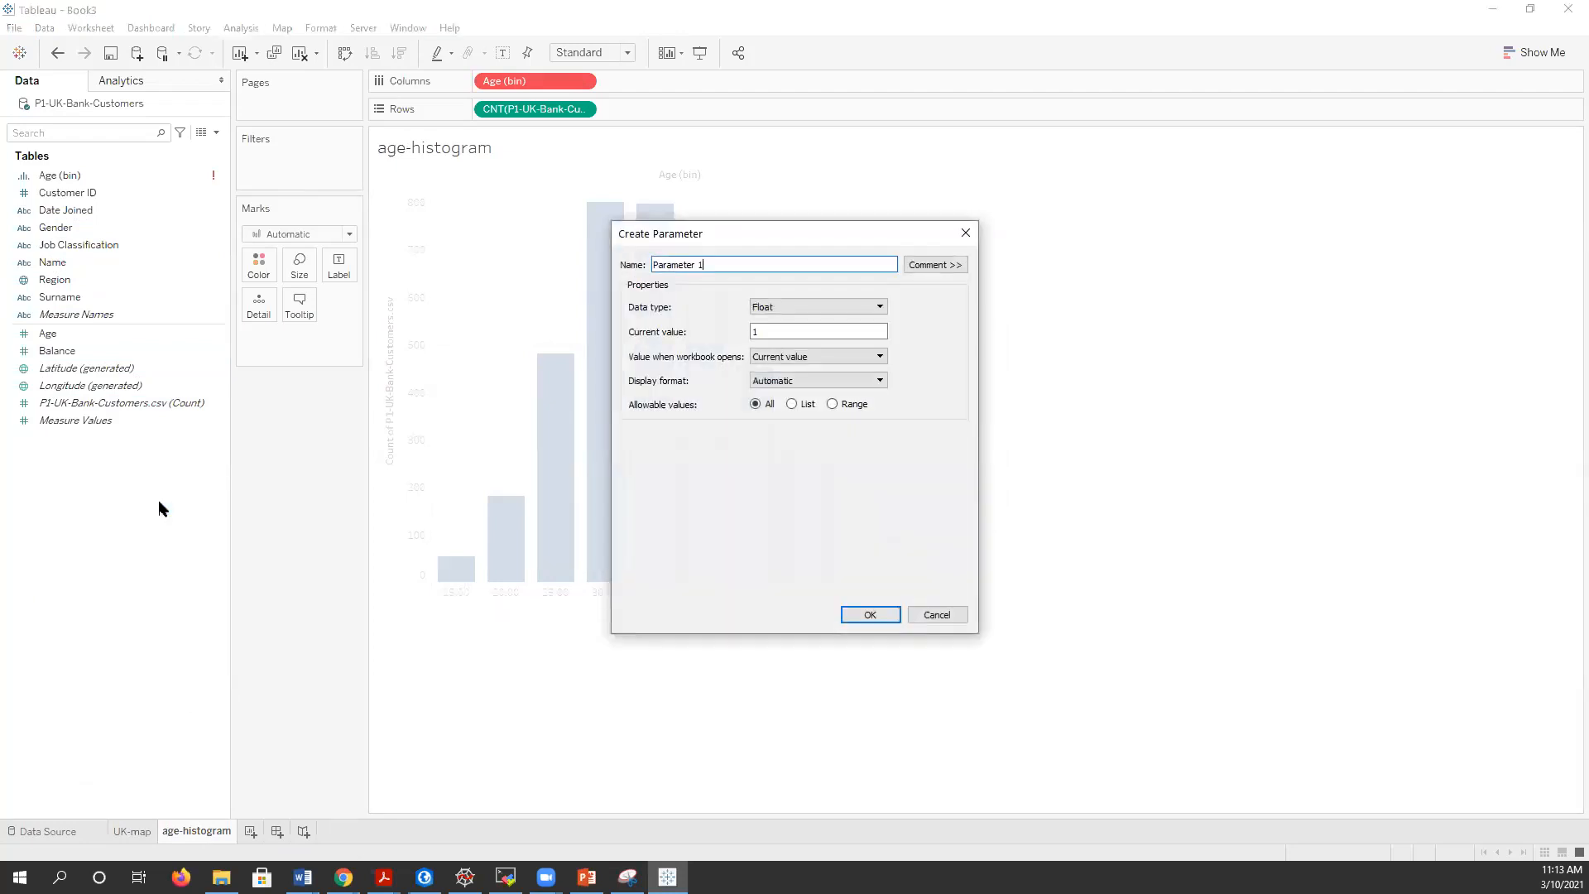
pyautogui.click(715, 266)
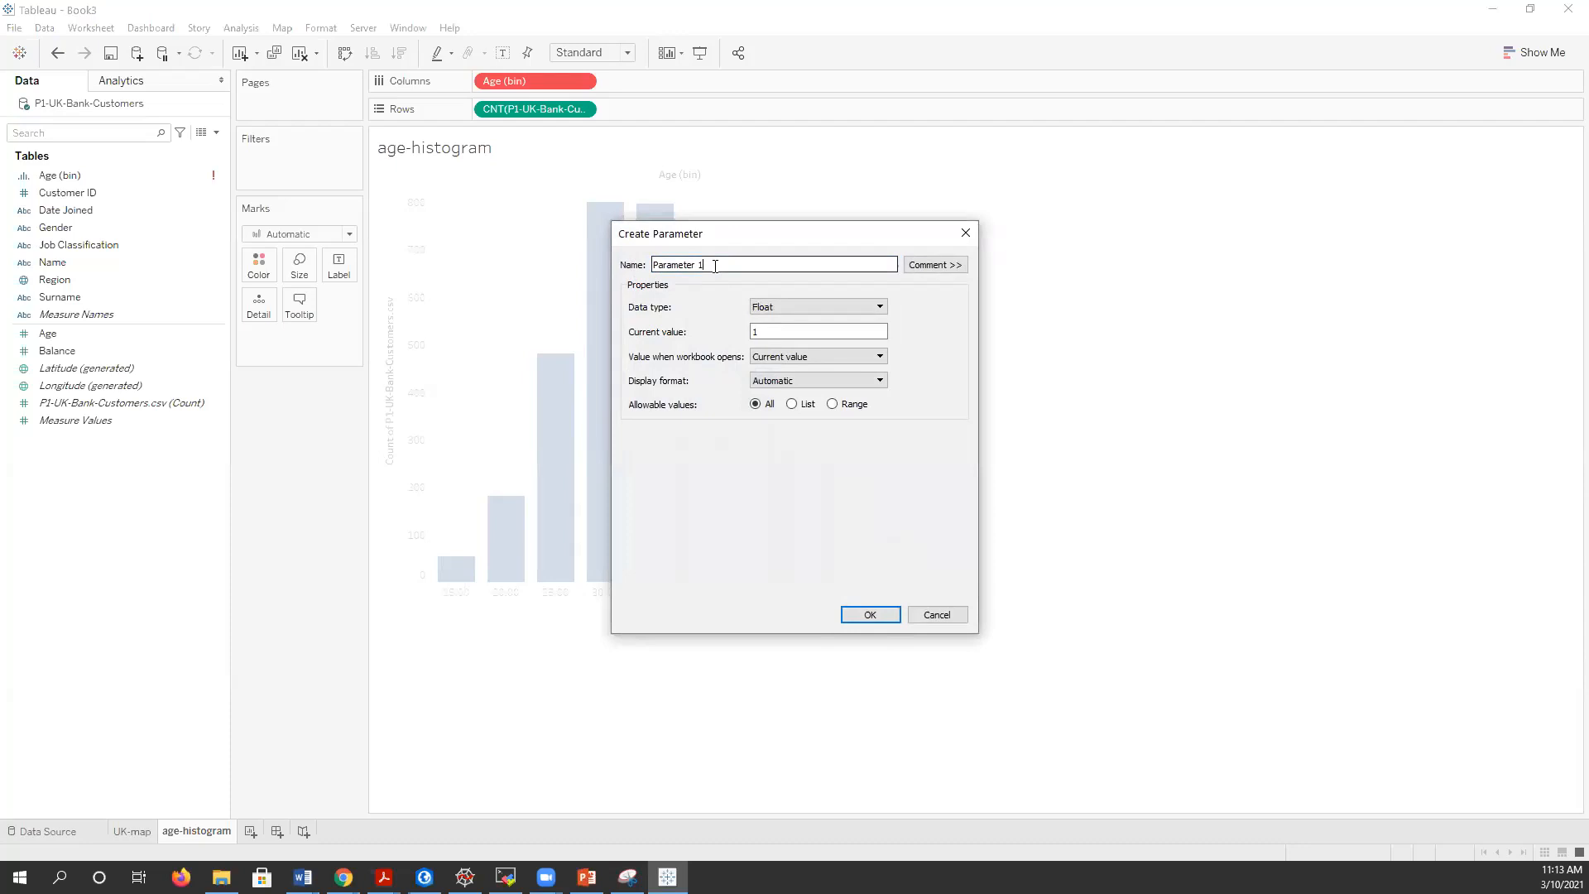
pyautogui.moveTo(715, 266); pyautogui.dragTo(649, 266)
pyautogui.write('age-bin')
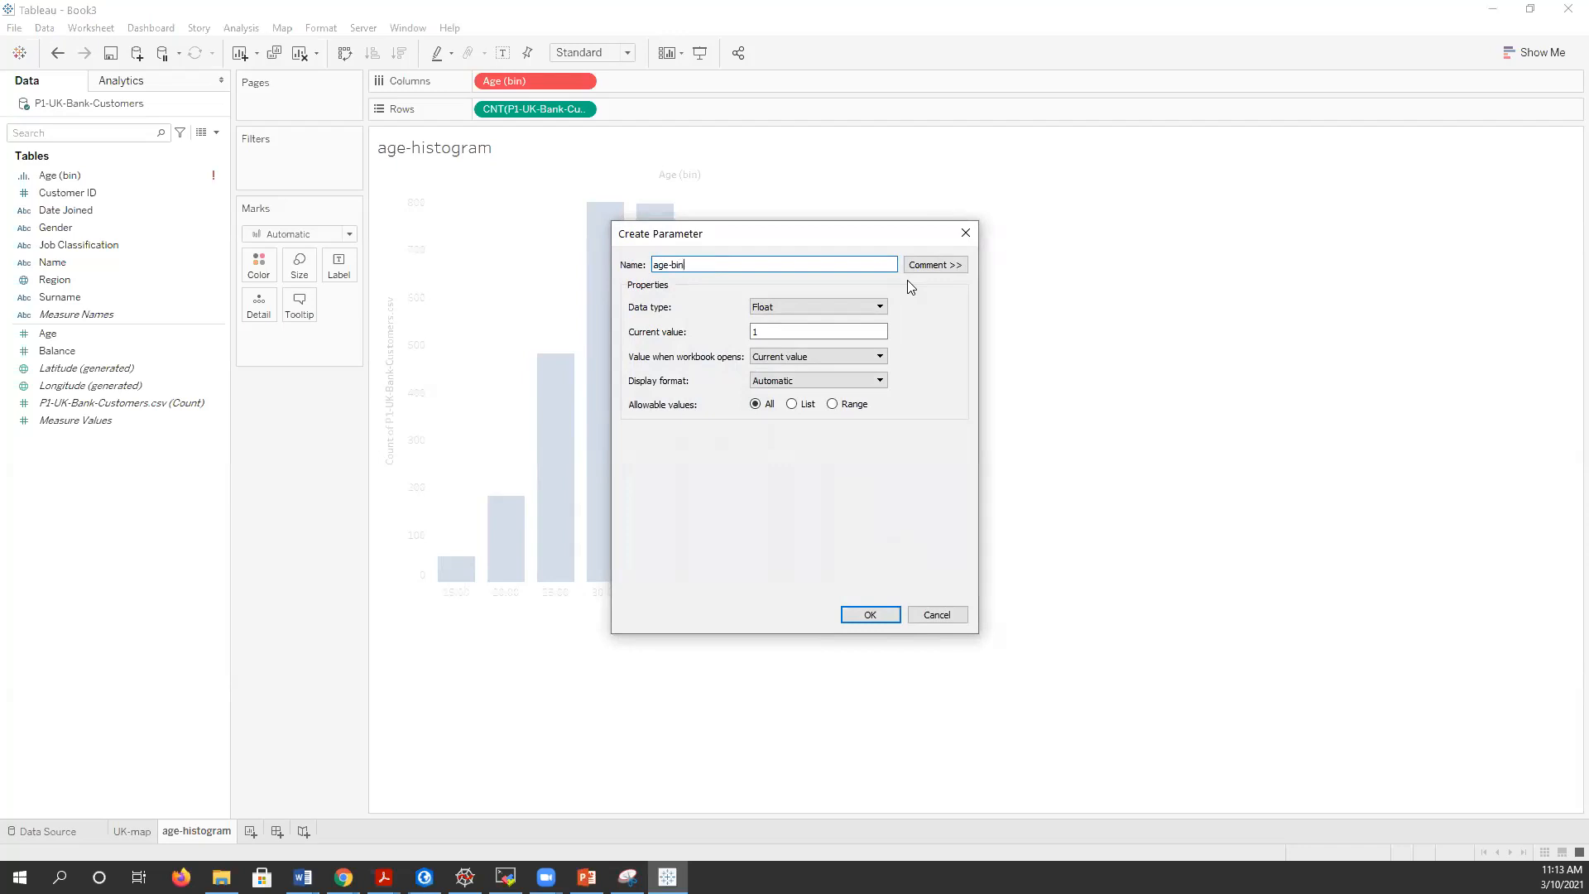
pyautogui.click(789, 308)
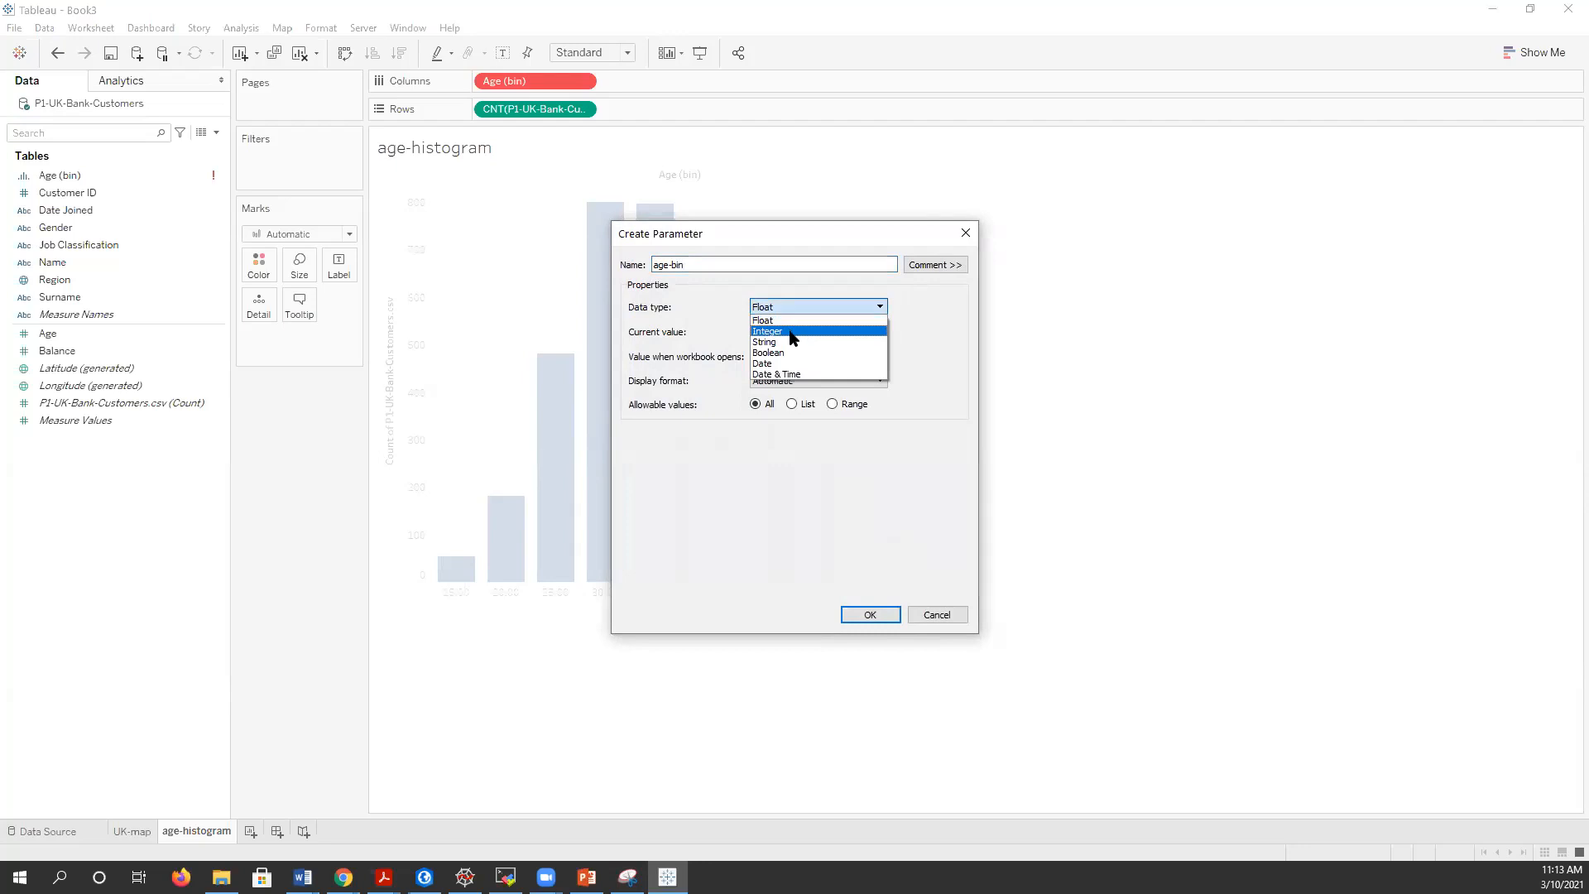
pyautogui.click(791, 333)
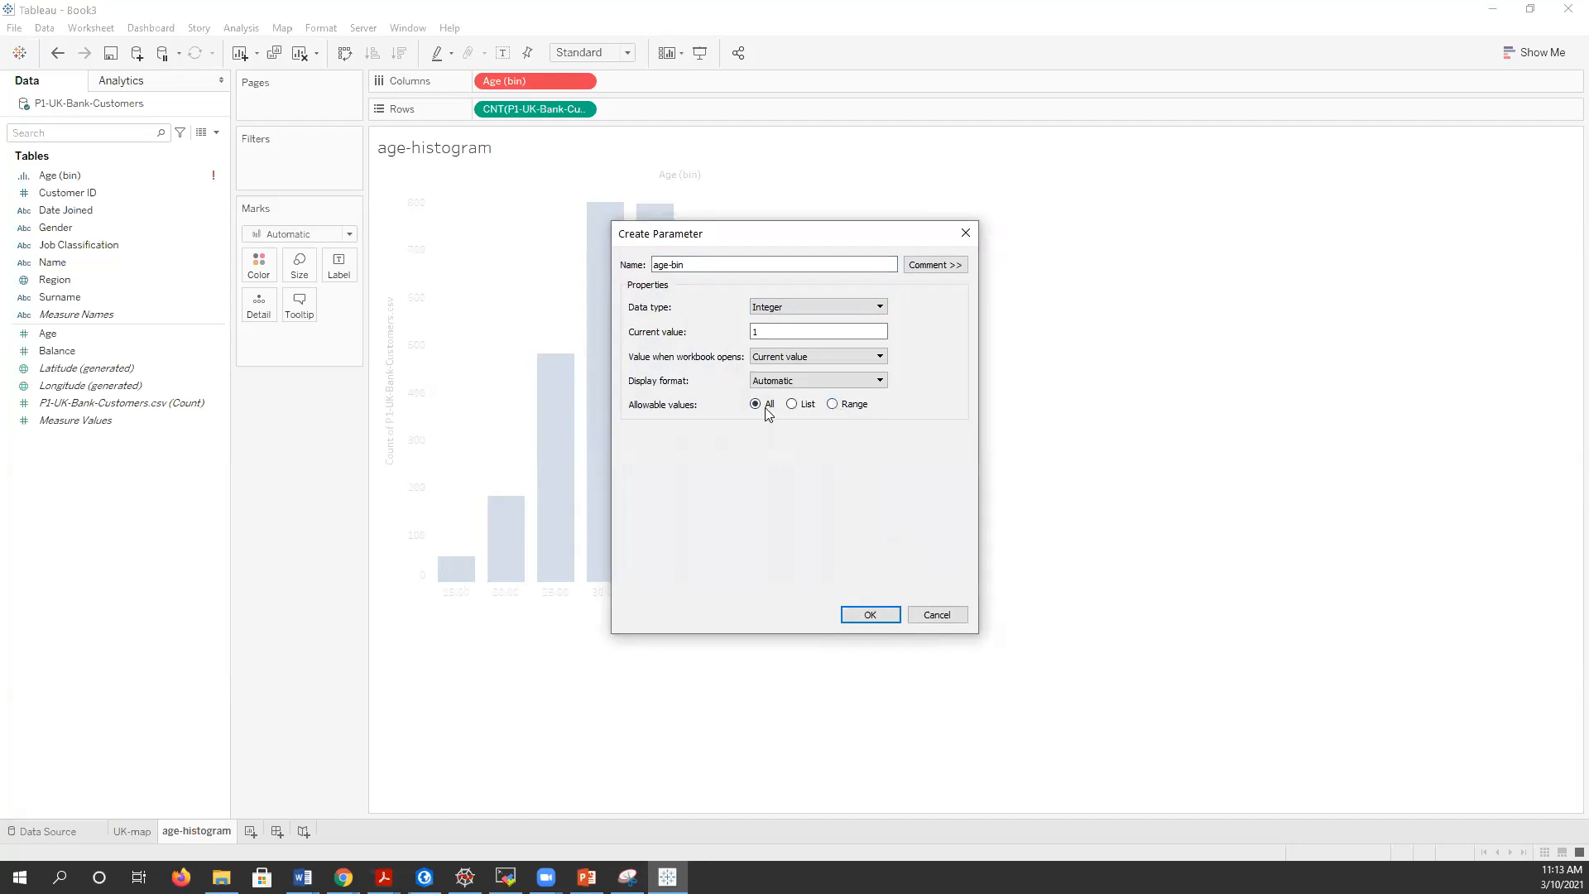
# - Restrict the replacement age-bin parameter to a range from 5 to 70 with step size 5, and create it
pyautogui.click(832, 404)
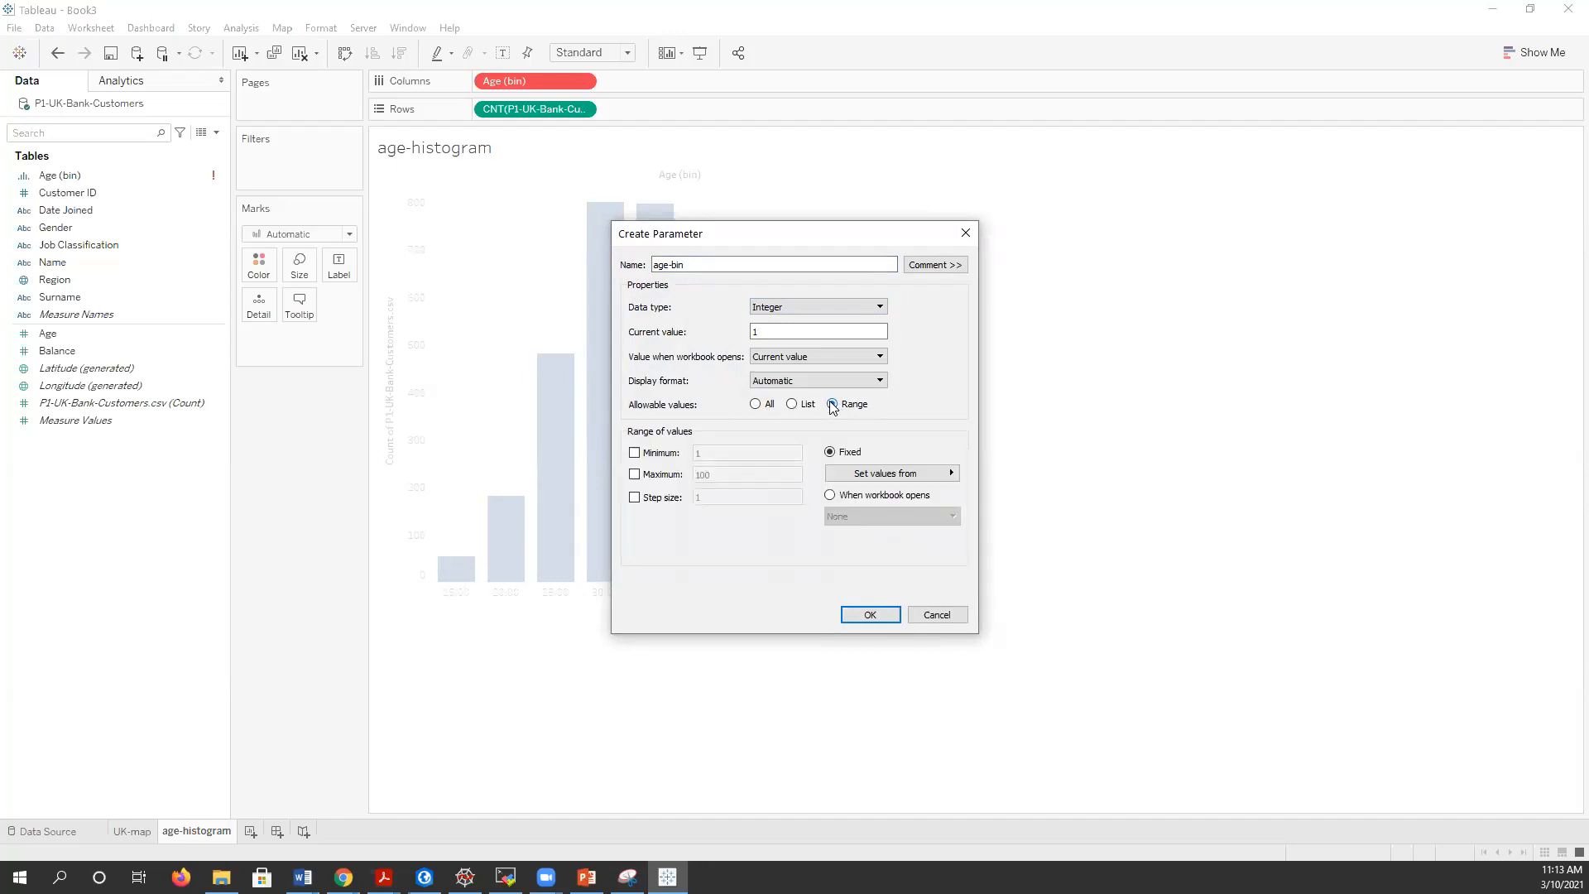
pyautogui.click(649, 454)
pyautogui.click(649, 476)
pyautogui.click(651, 499)
pyautogui.doubleClick(700, 452)
pyautogui.write('5')
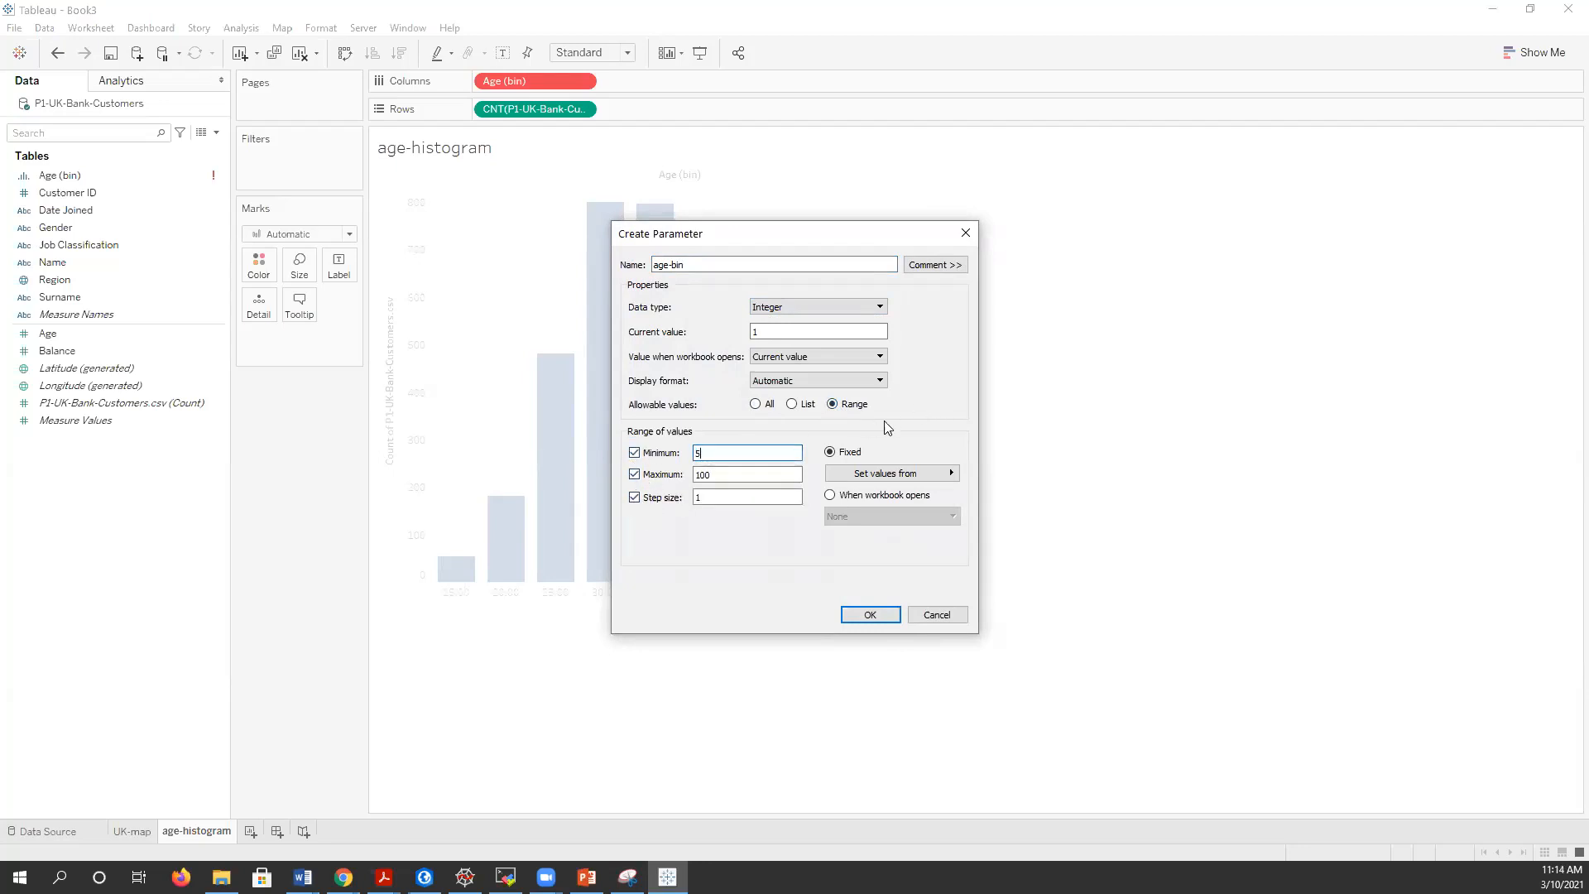
pyautogui.doubleClick(707, 475)
pyautogui.write('8')
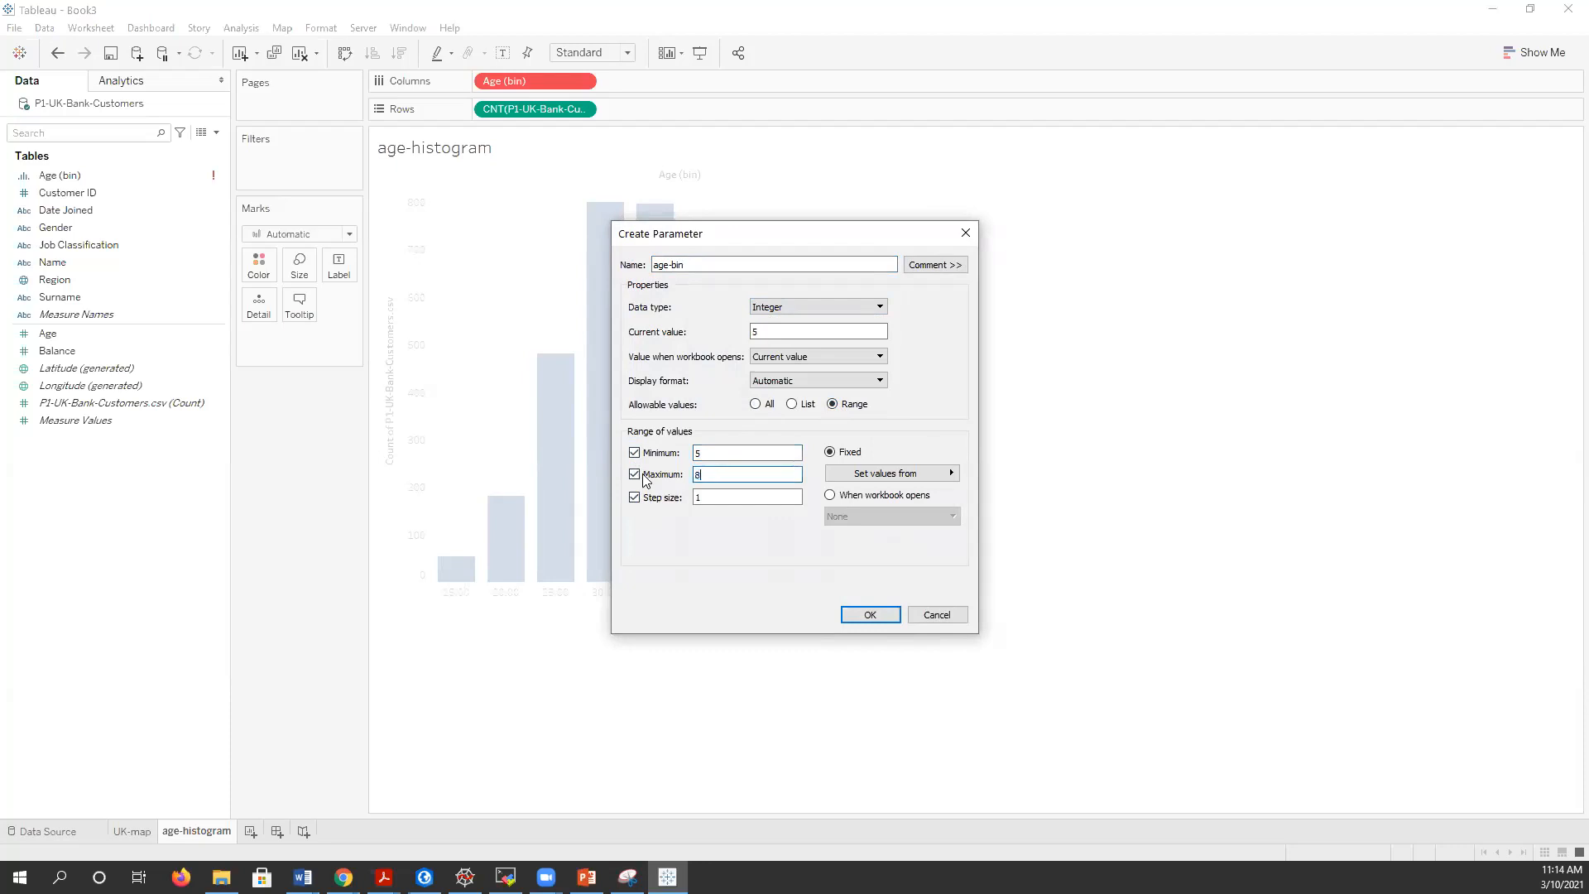
pyautogui.press('BackSpace')
pyautogui.write('70')
pyautogui.press('Tab')
pyautogui.write('5')
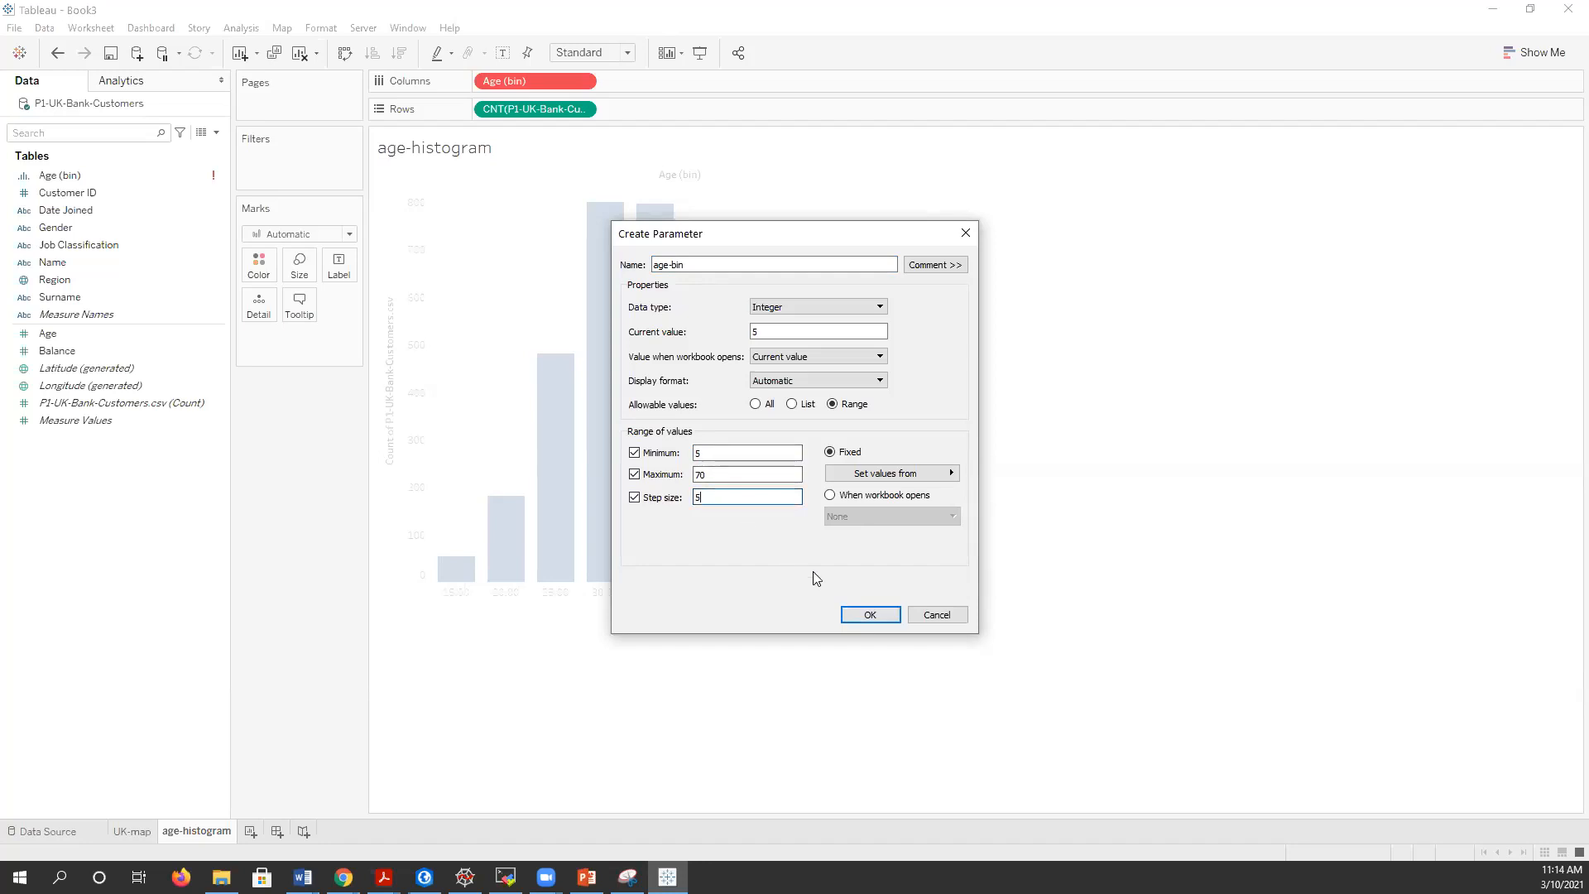
pyautogui.click(865, 615)
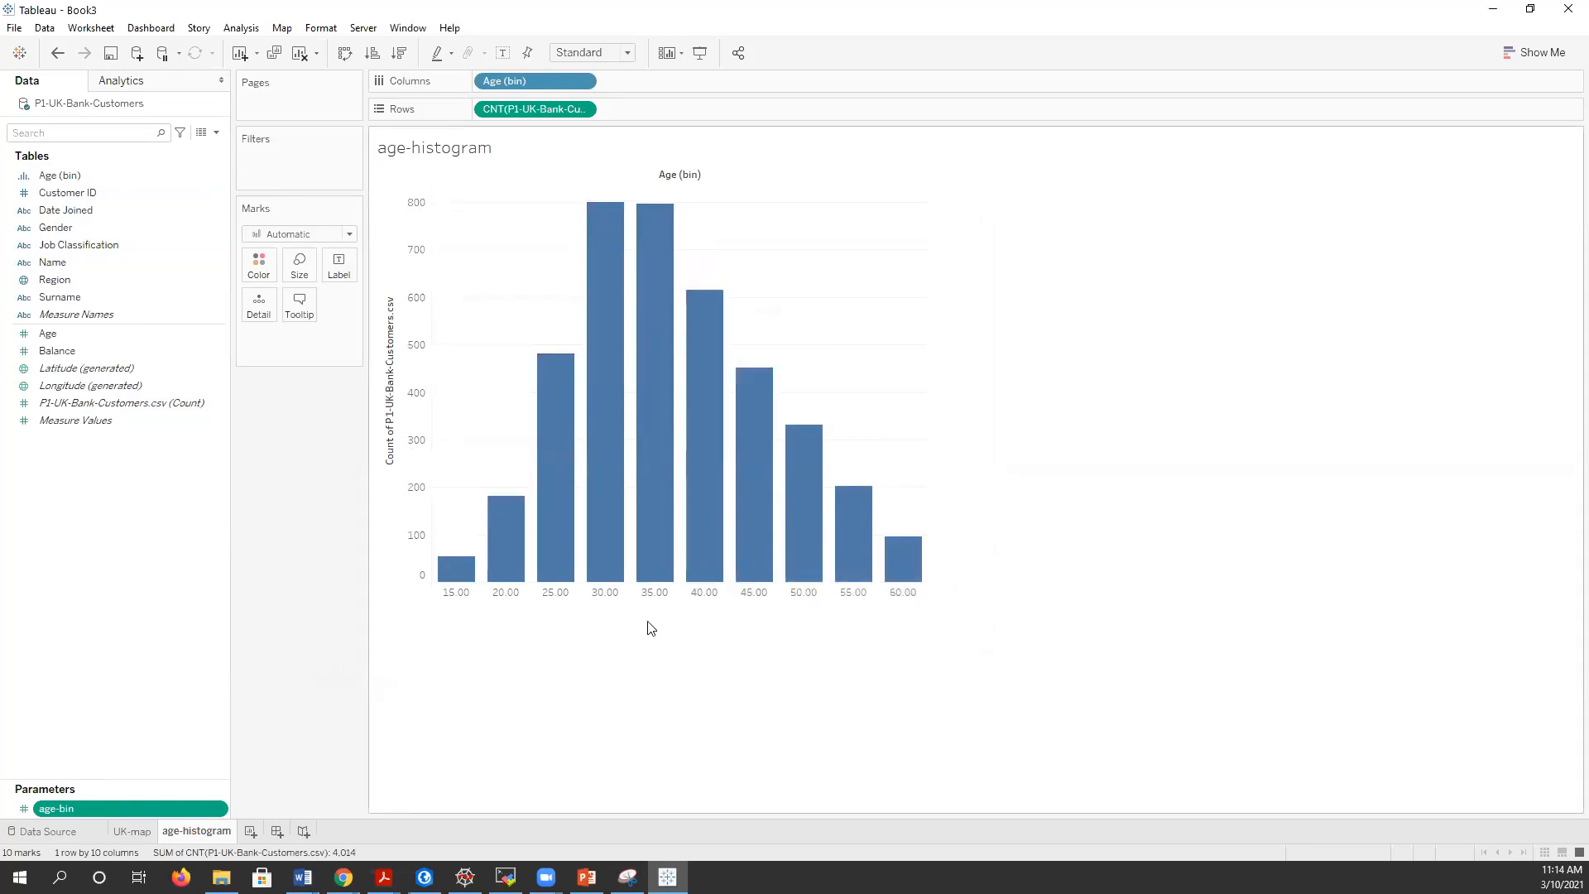
# - Edit the Age (bin) field so that its bin size is taken from the age-bin parameter
pyautogui.click(56, 177)
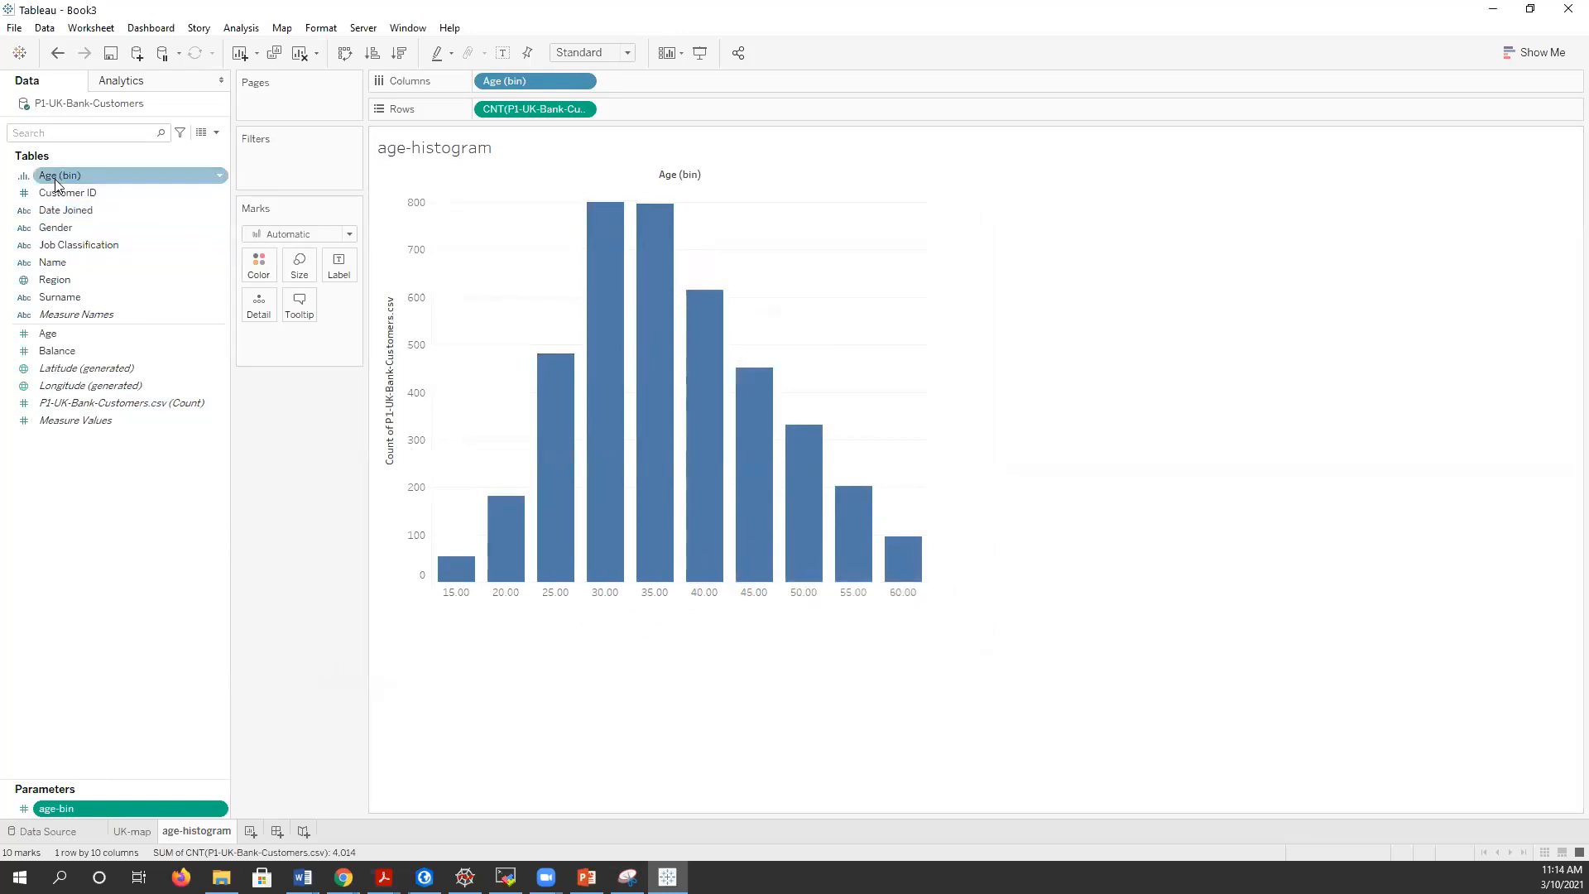
pyautogui.rightClick(110, 175)
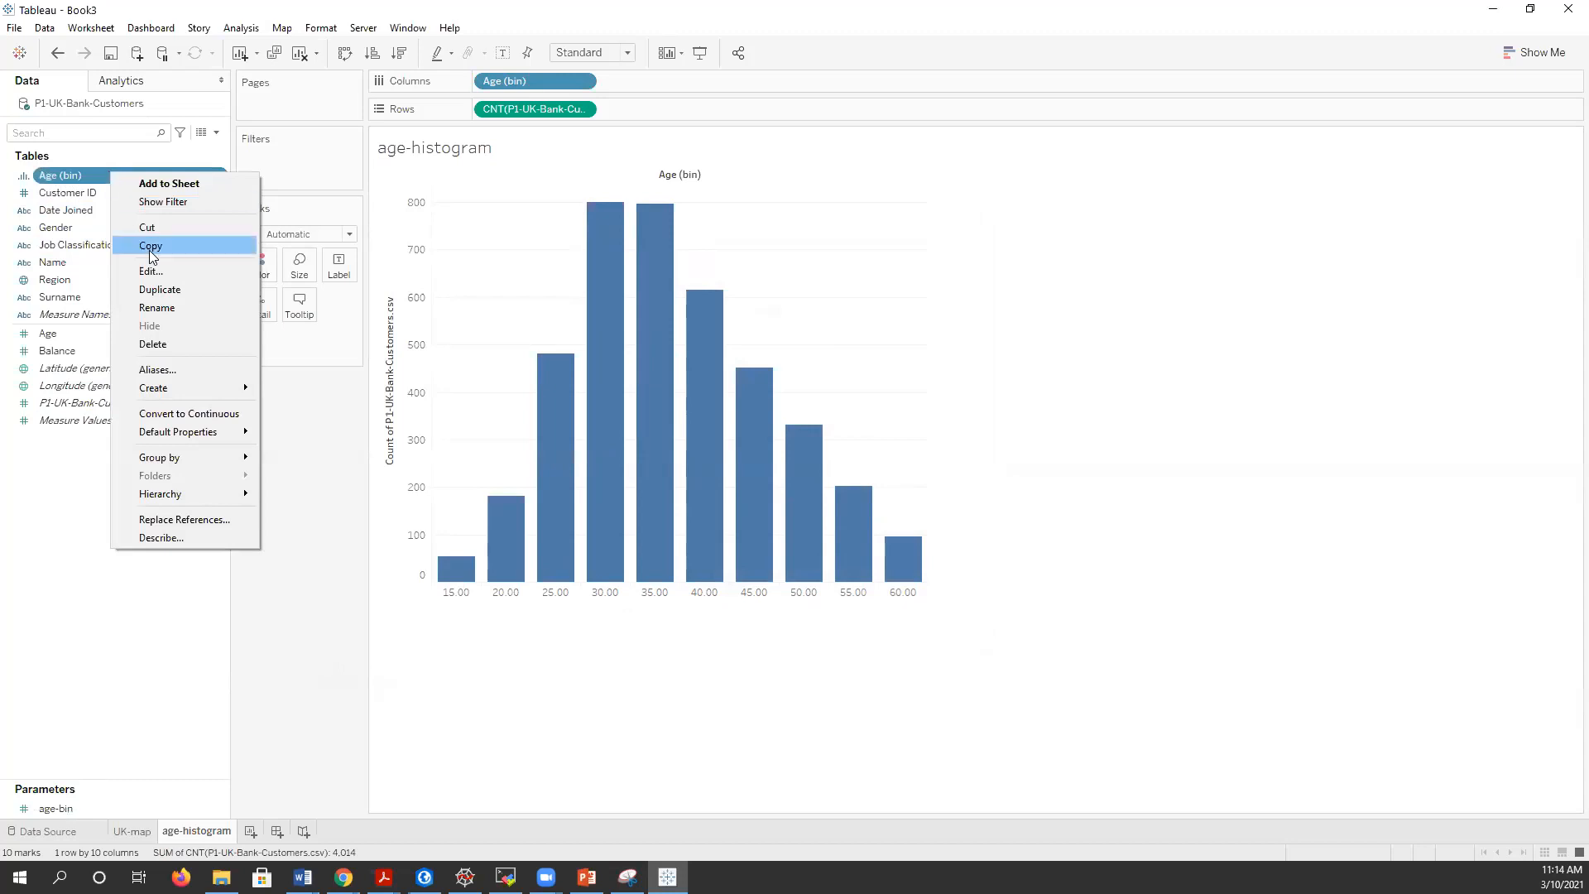
pyautogui.click(156, 272)
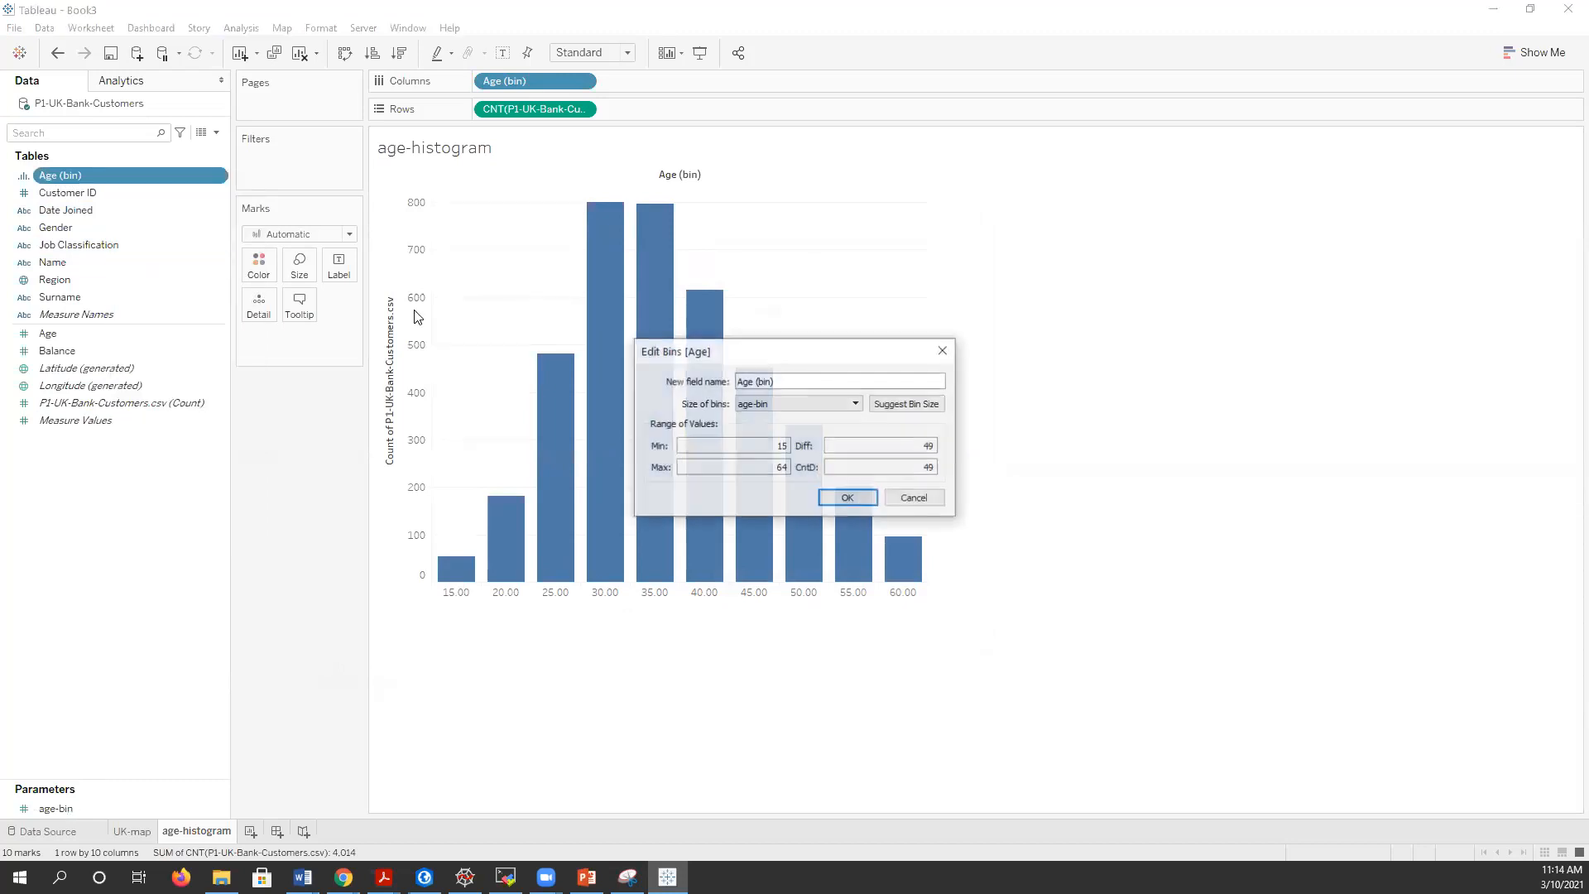
pyautogui.click(853, 404)
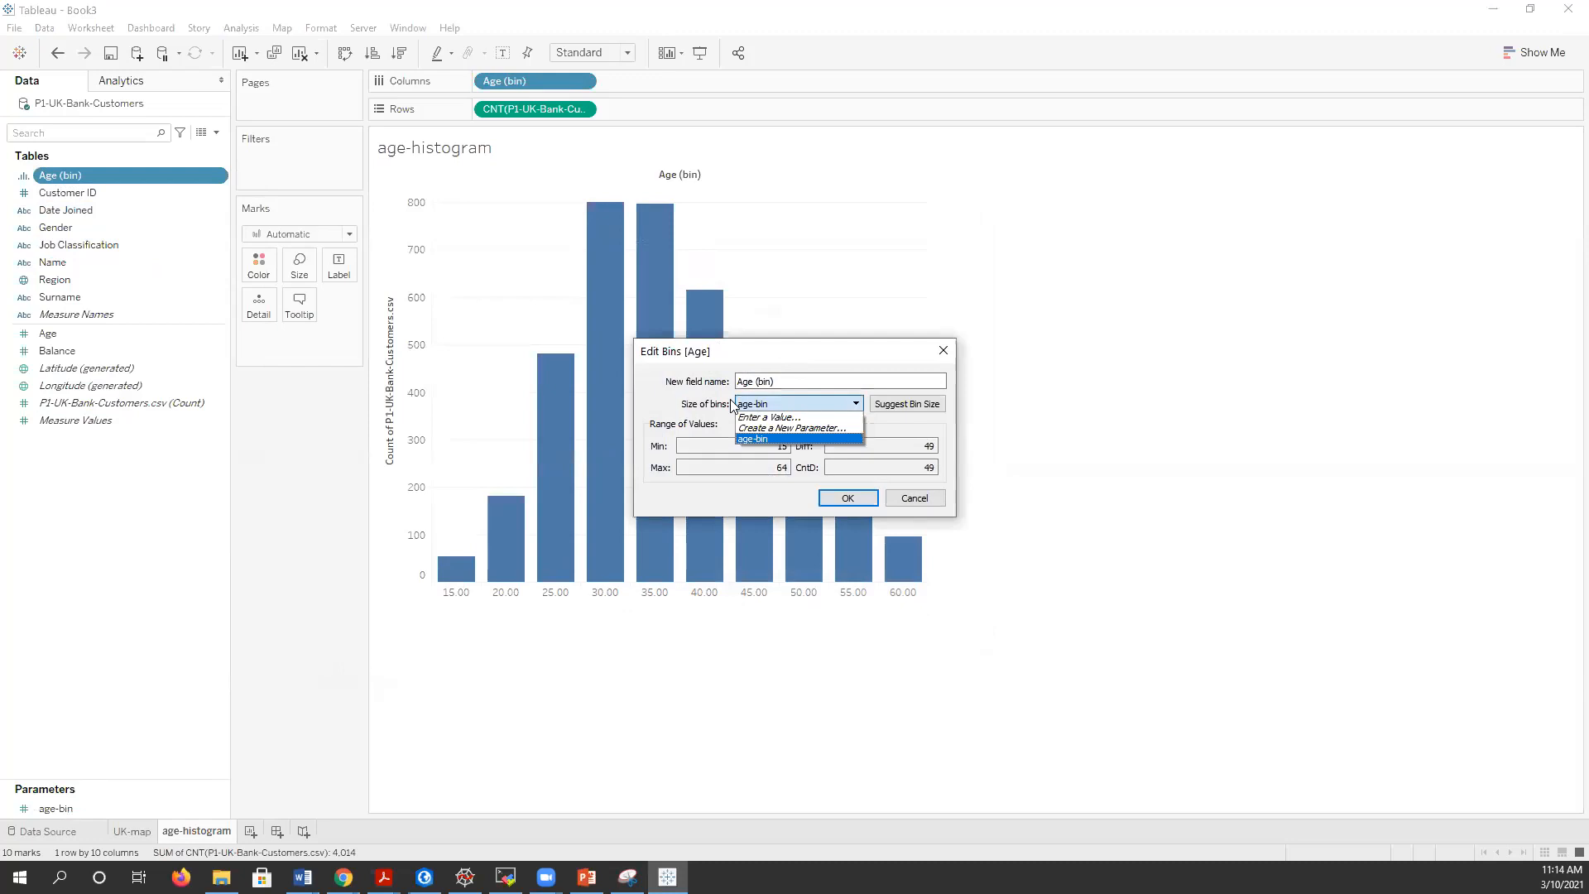
pyautogui.click(774, 417)
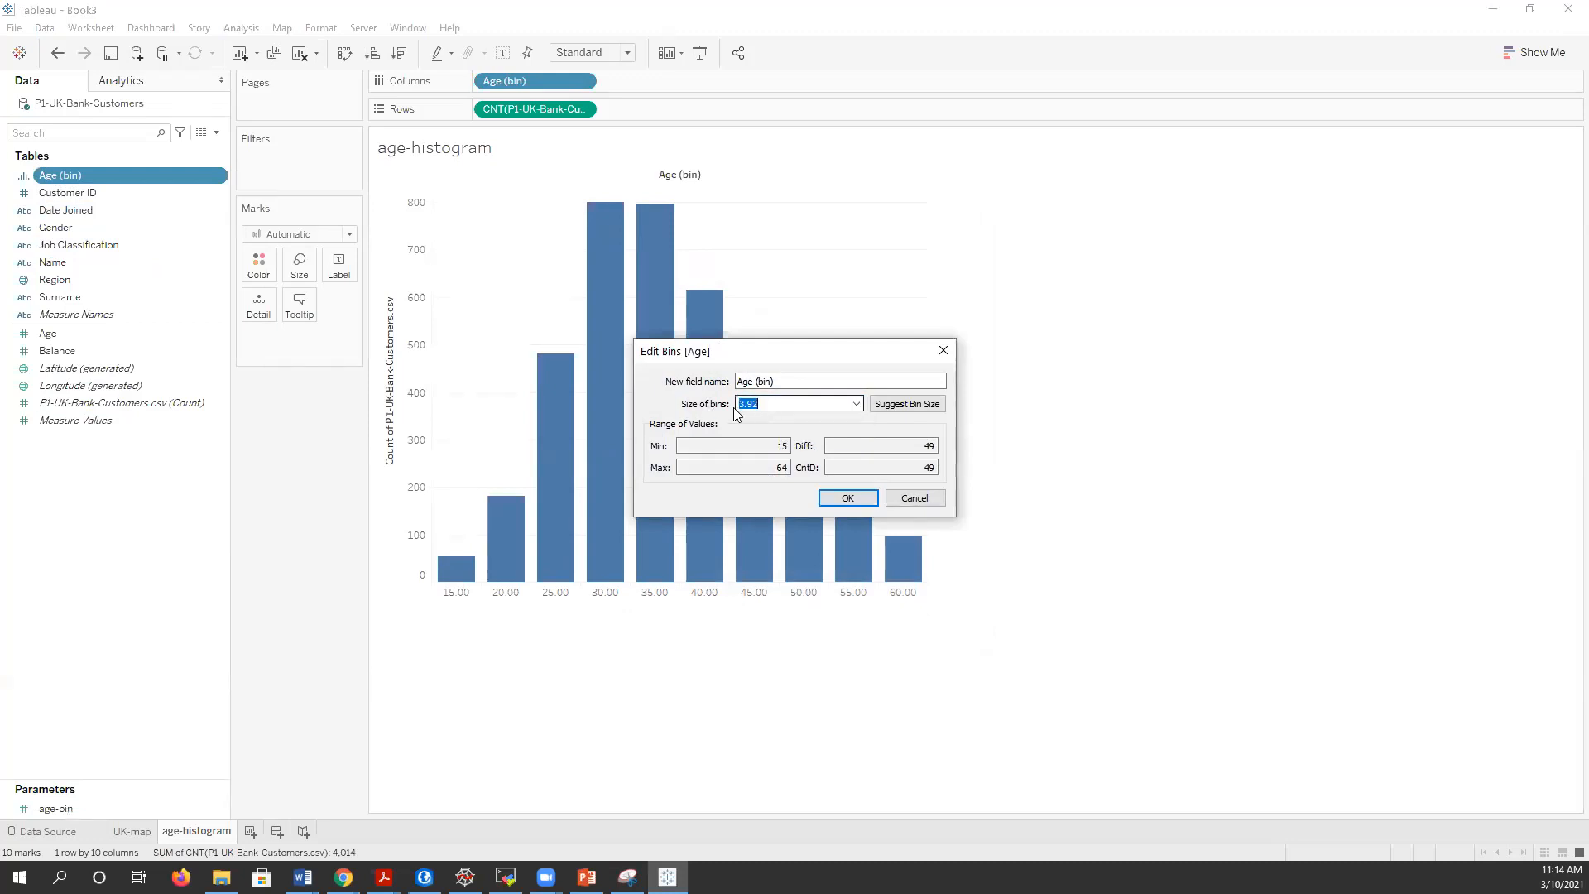
pyautogui.click(858, 404)
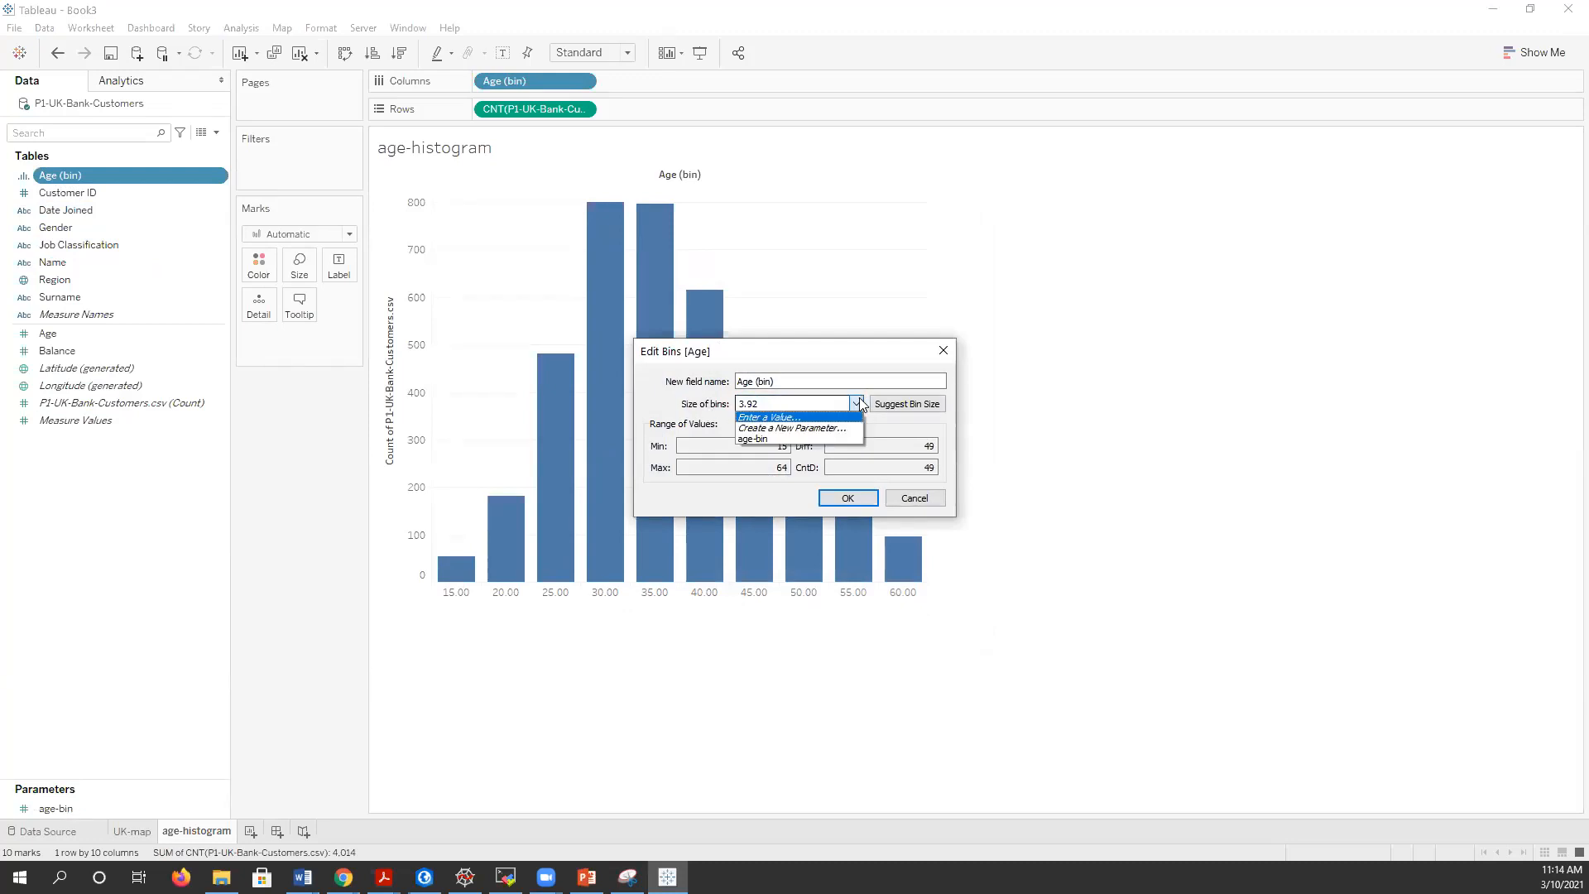
pyautogui.click(767, 440)
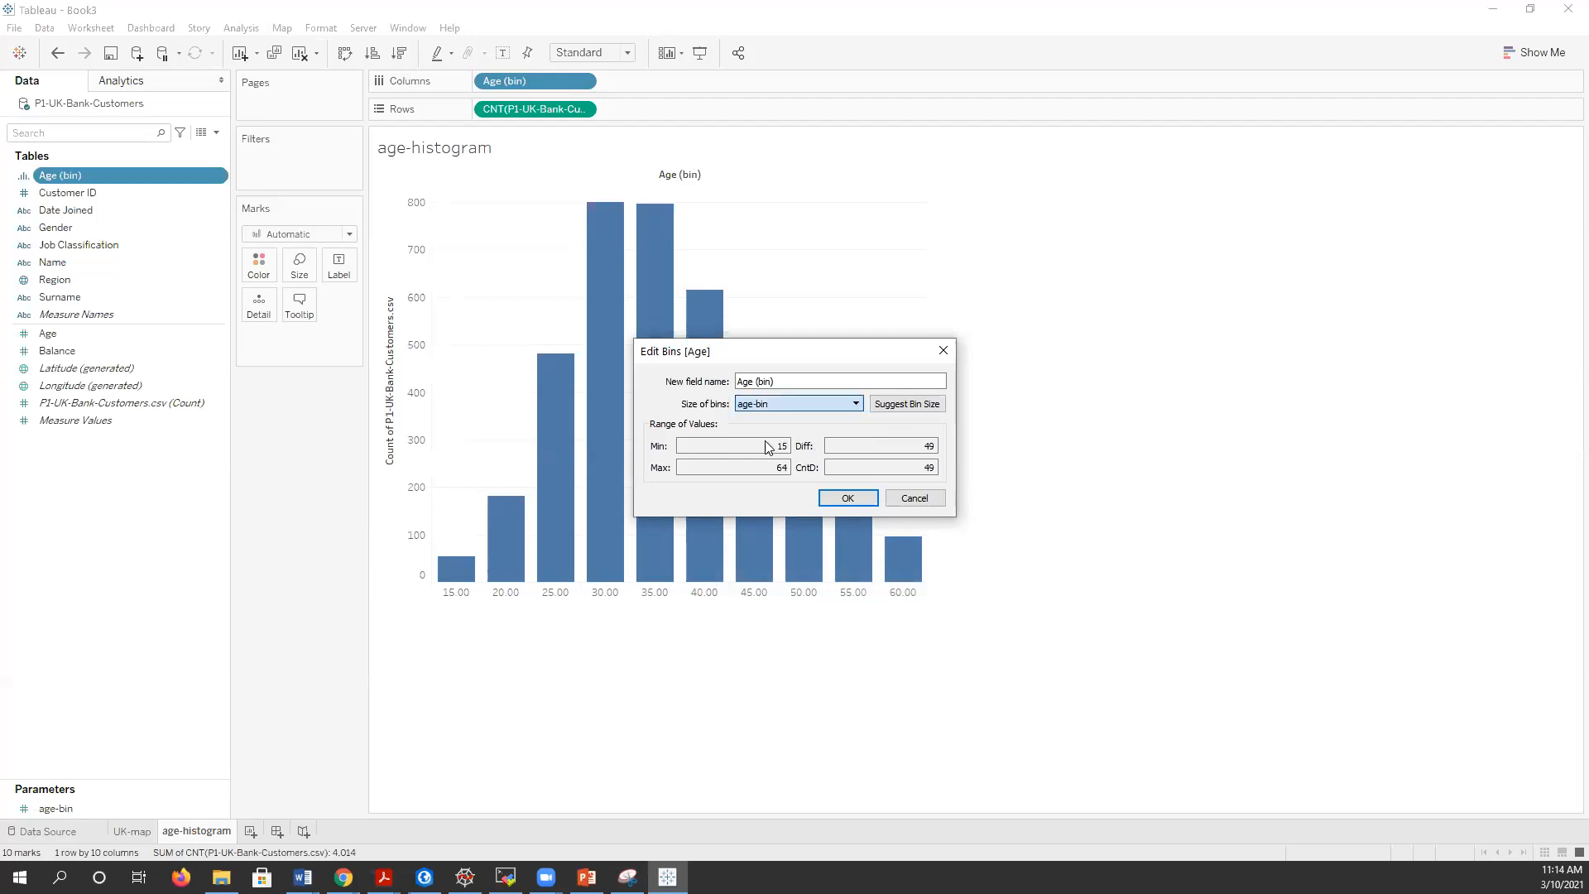
pyautogui.click(835, 500)
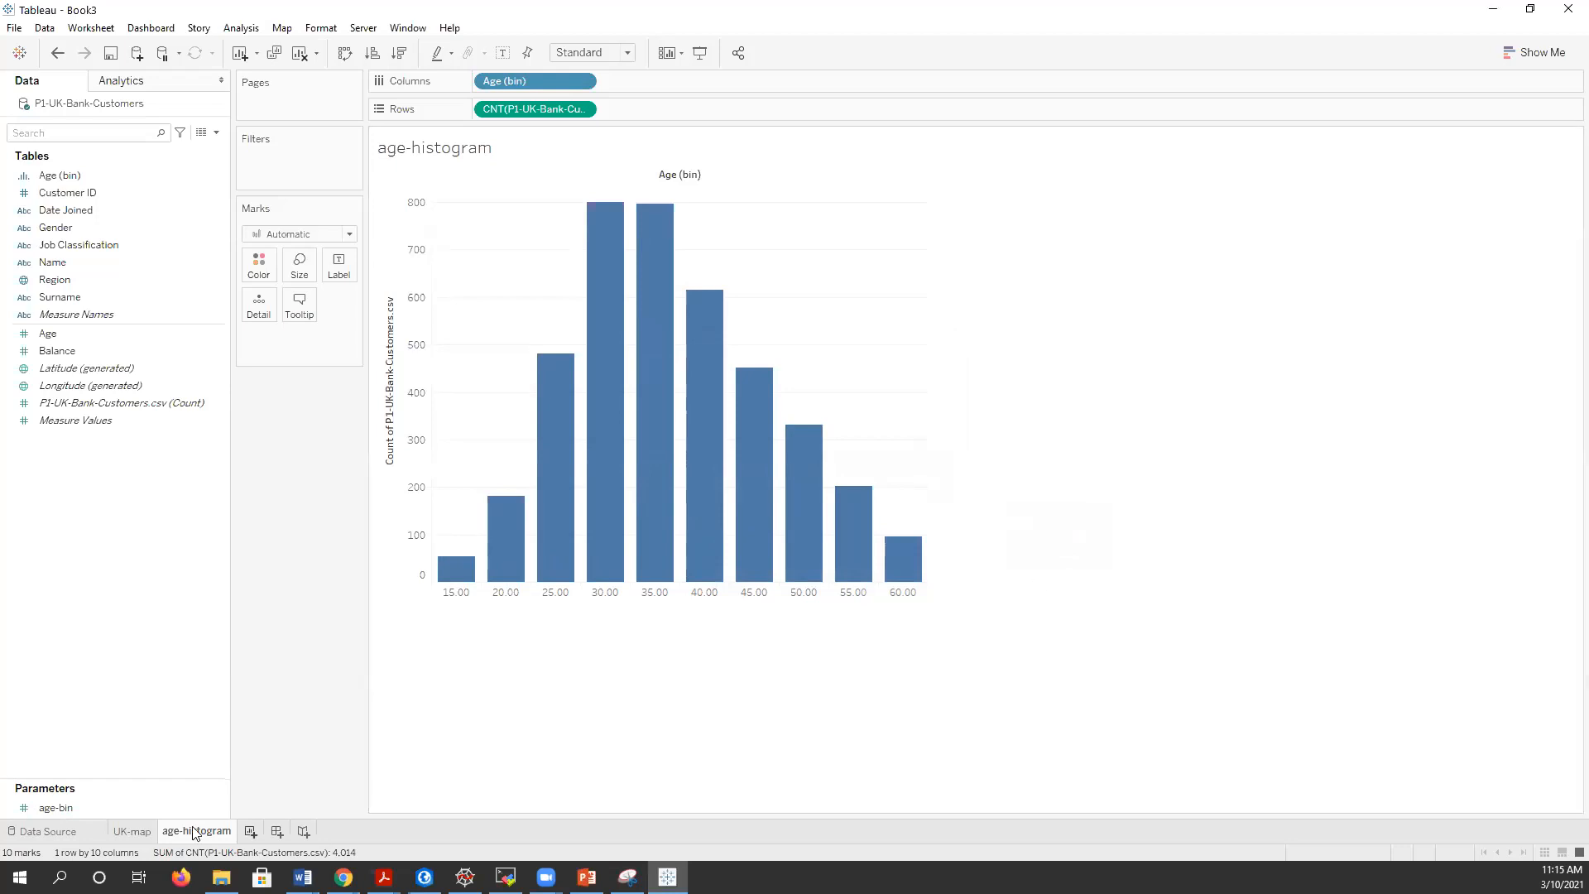
# - Show the age-bin parameter control and adjust the histogram's bin size up to 15 and back to 10
pyautogui.click(129, 808)
pyautogui.rightClick(104, 807)
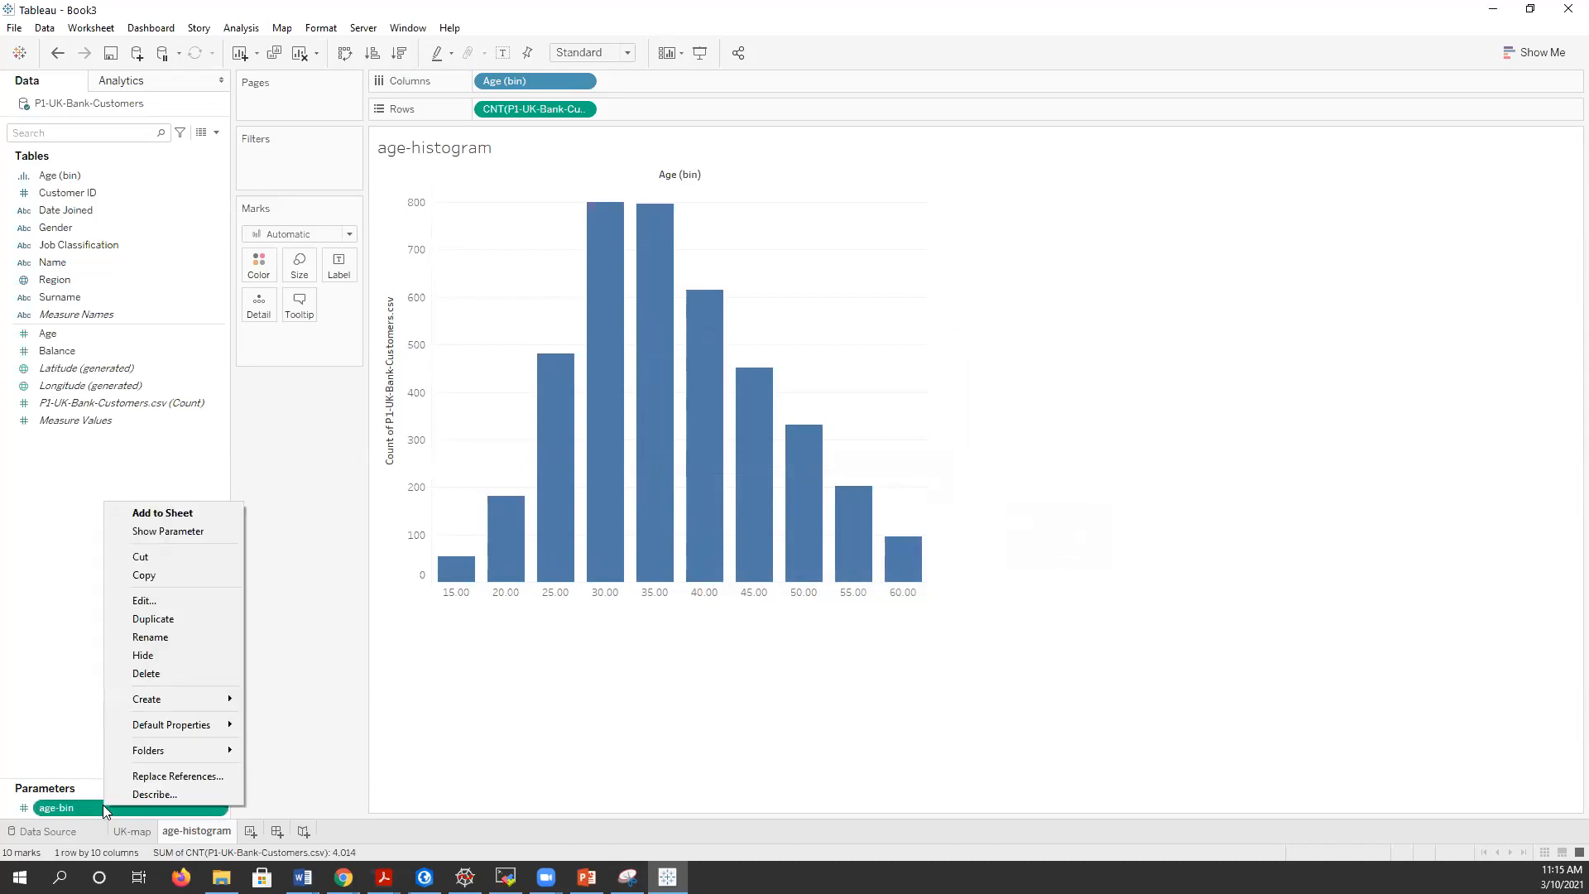
pyautogui.click(208, 534)
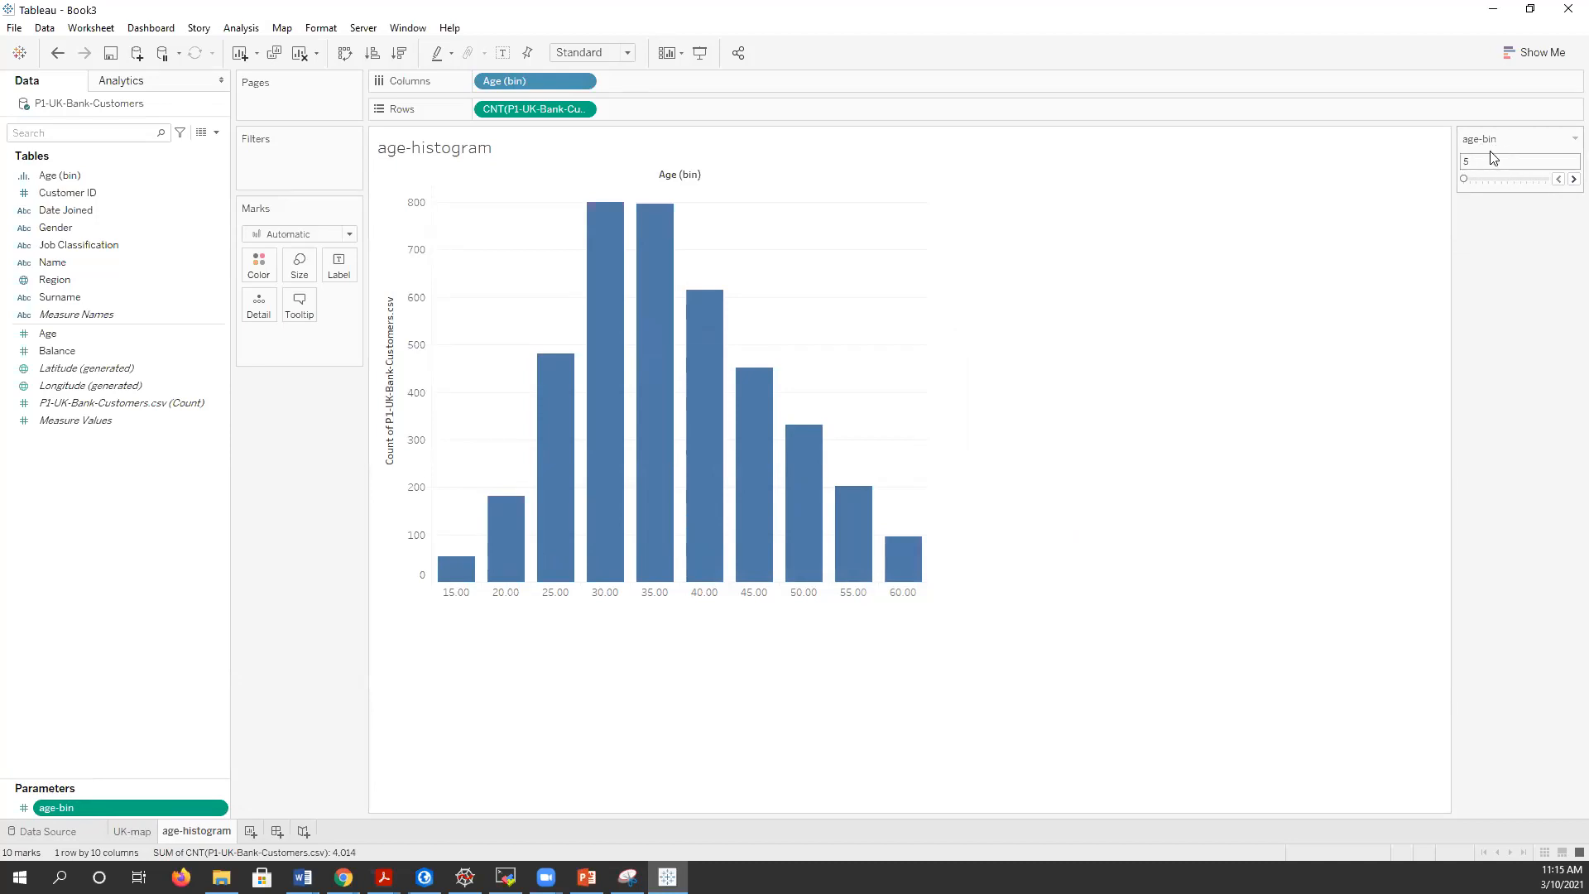
pyautogui.click(1571, 179)
pyautogui.click(1569, 179)
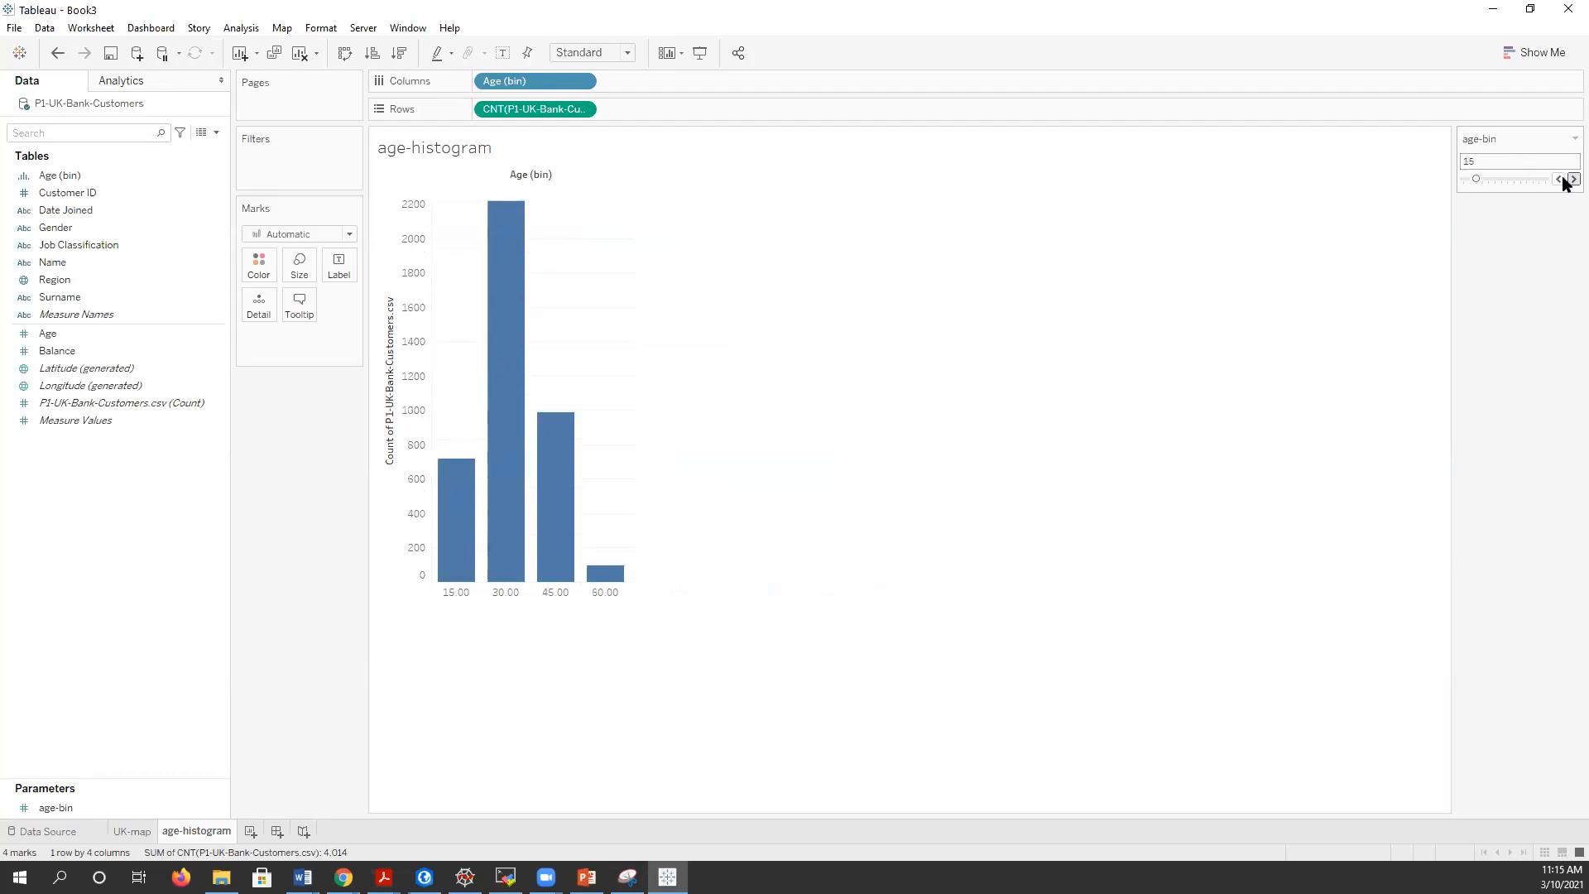
pyautogui.click(1557, 179)
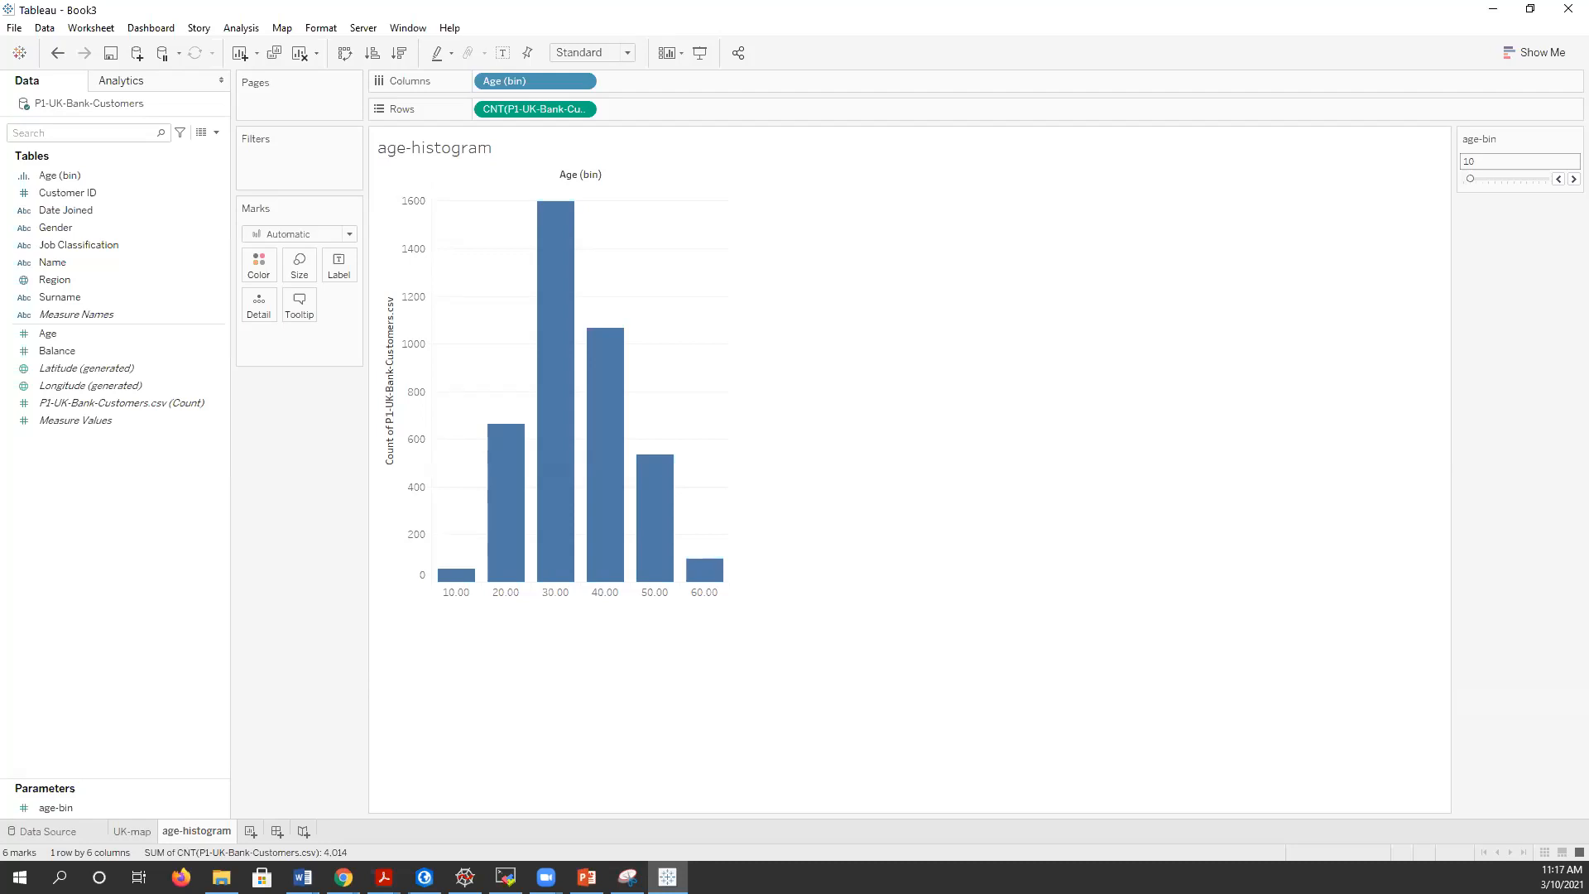
# - Raise the age-bin value to 15 again and lower it to 5
pyautogui.click(73, 808)
pyautogui.click(1572, 179)
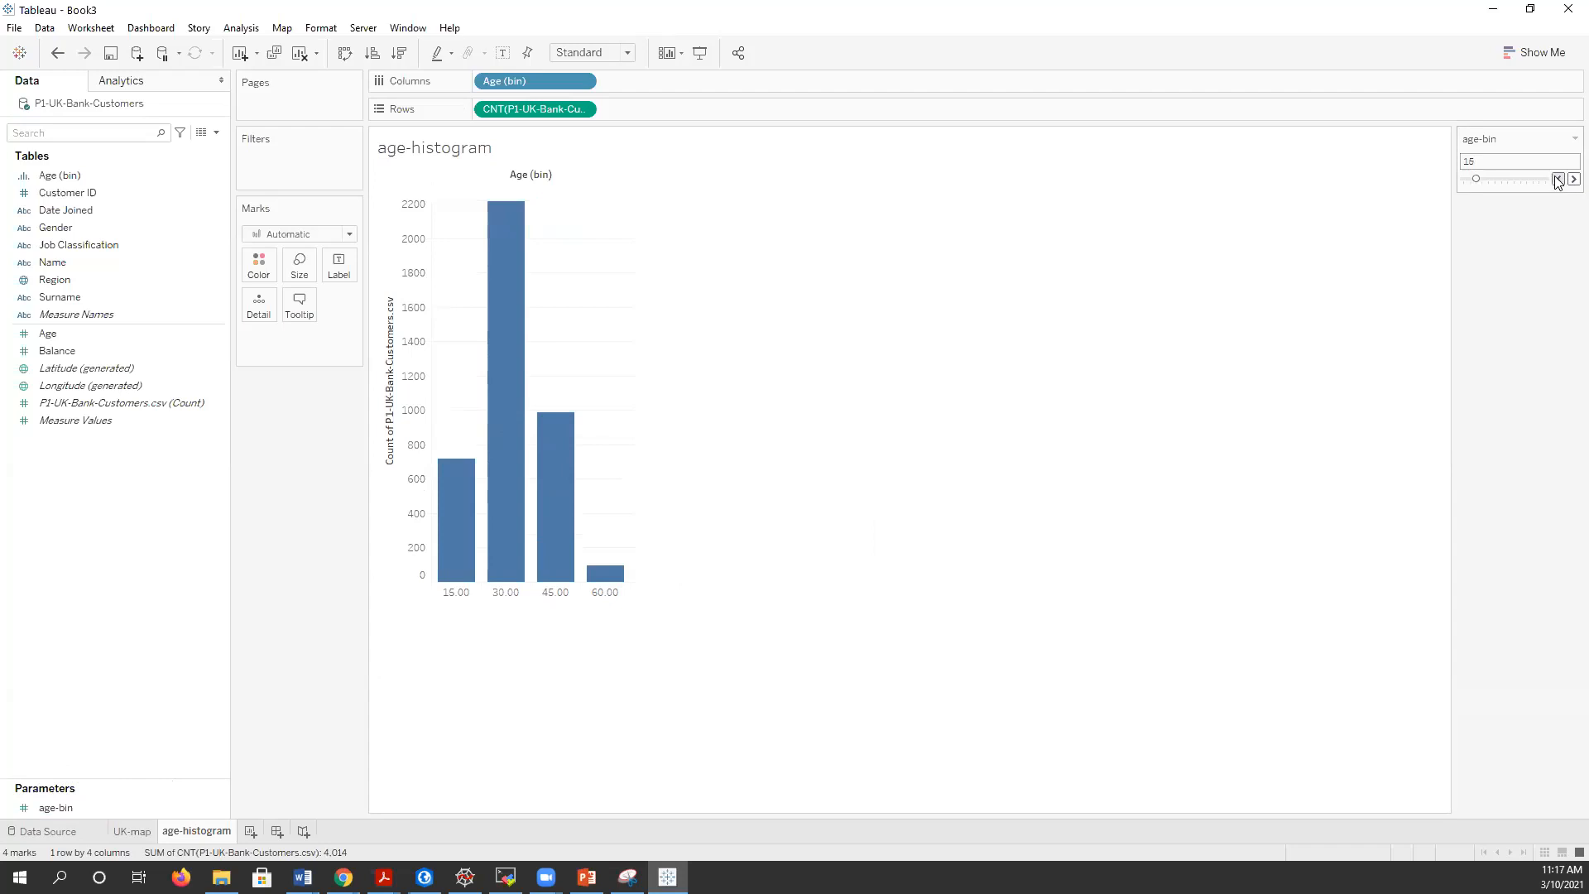
pyautogui.click(1557, 179)
pyautogui.click(1558, 179)
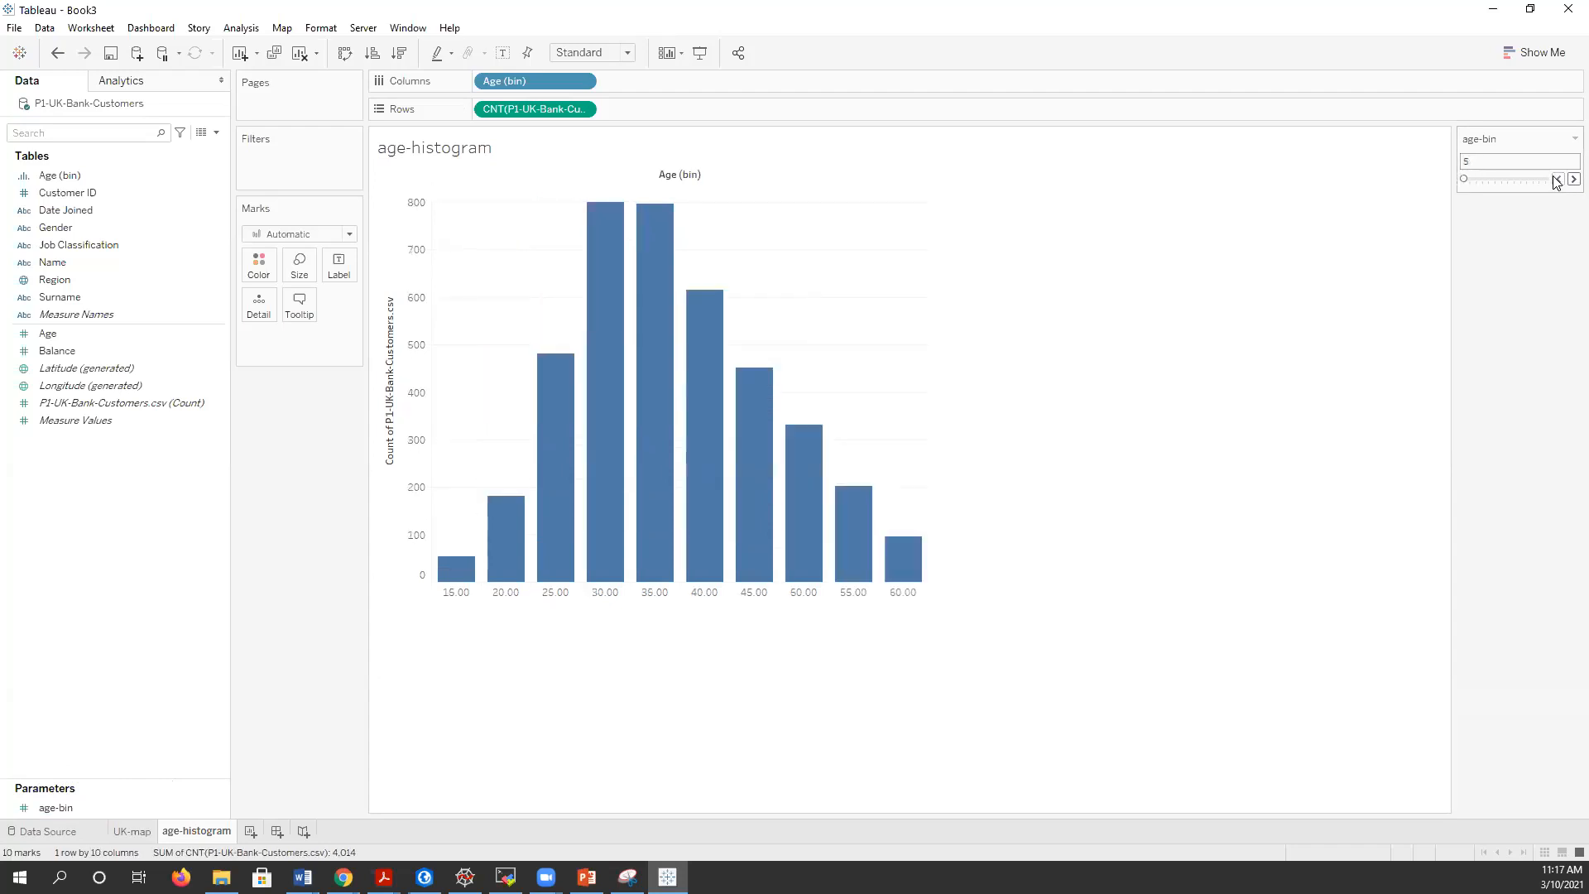
# - Delete the age-bin parameter even though the Age (bin) field and the age-histogram sheet depend on it
pyautogui.click(66, 809)
pyautogui.rightClick(64, 811)
pyautogui.click(136, 674)
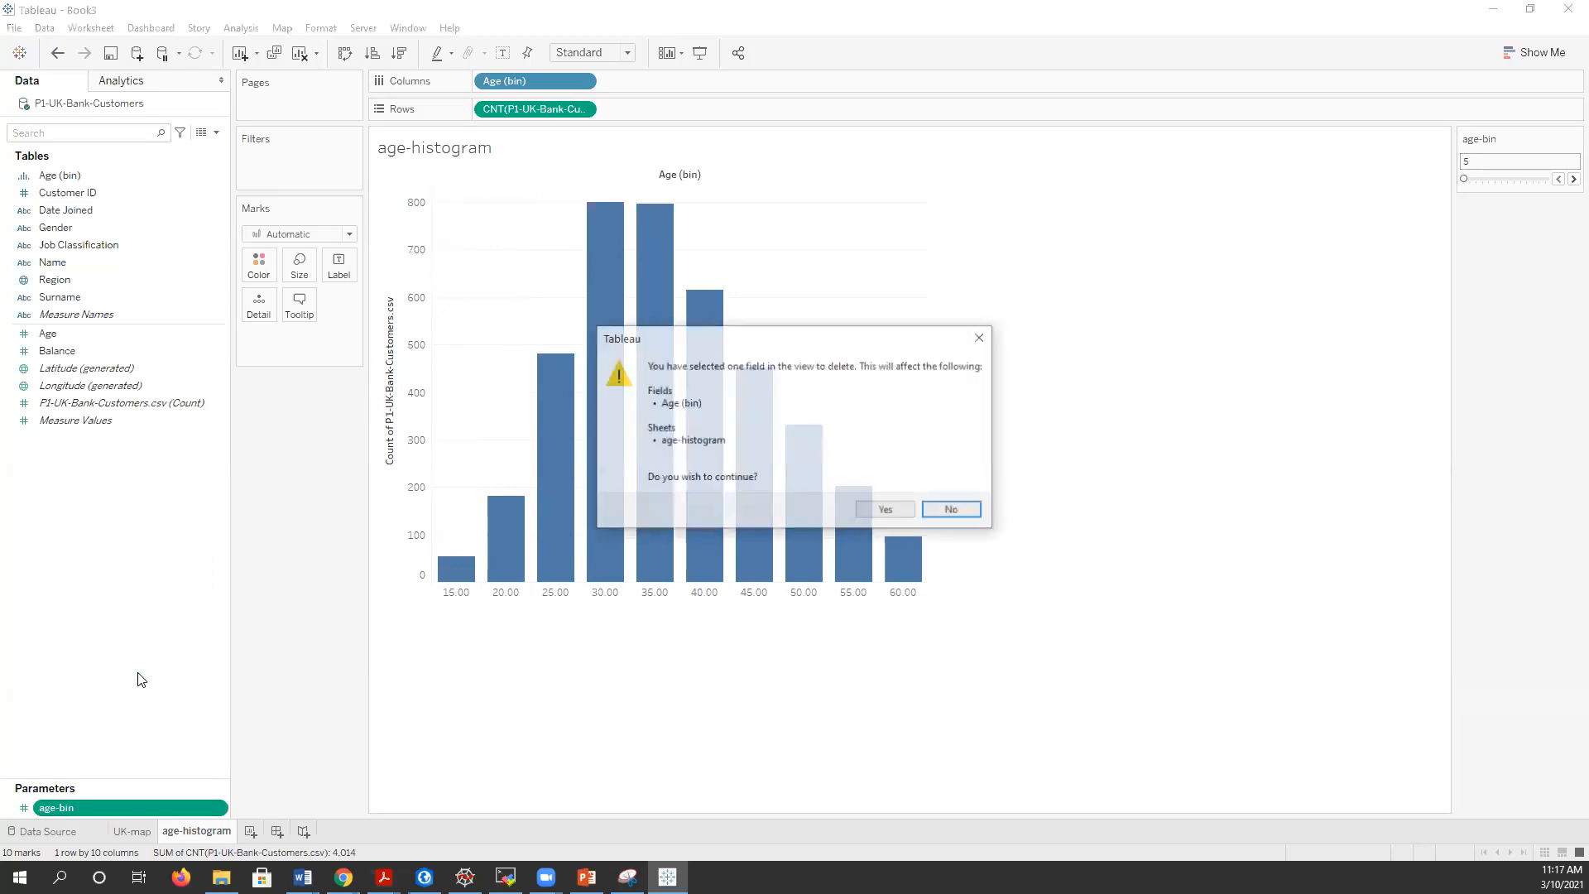
pyautogui.click(887, 510)
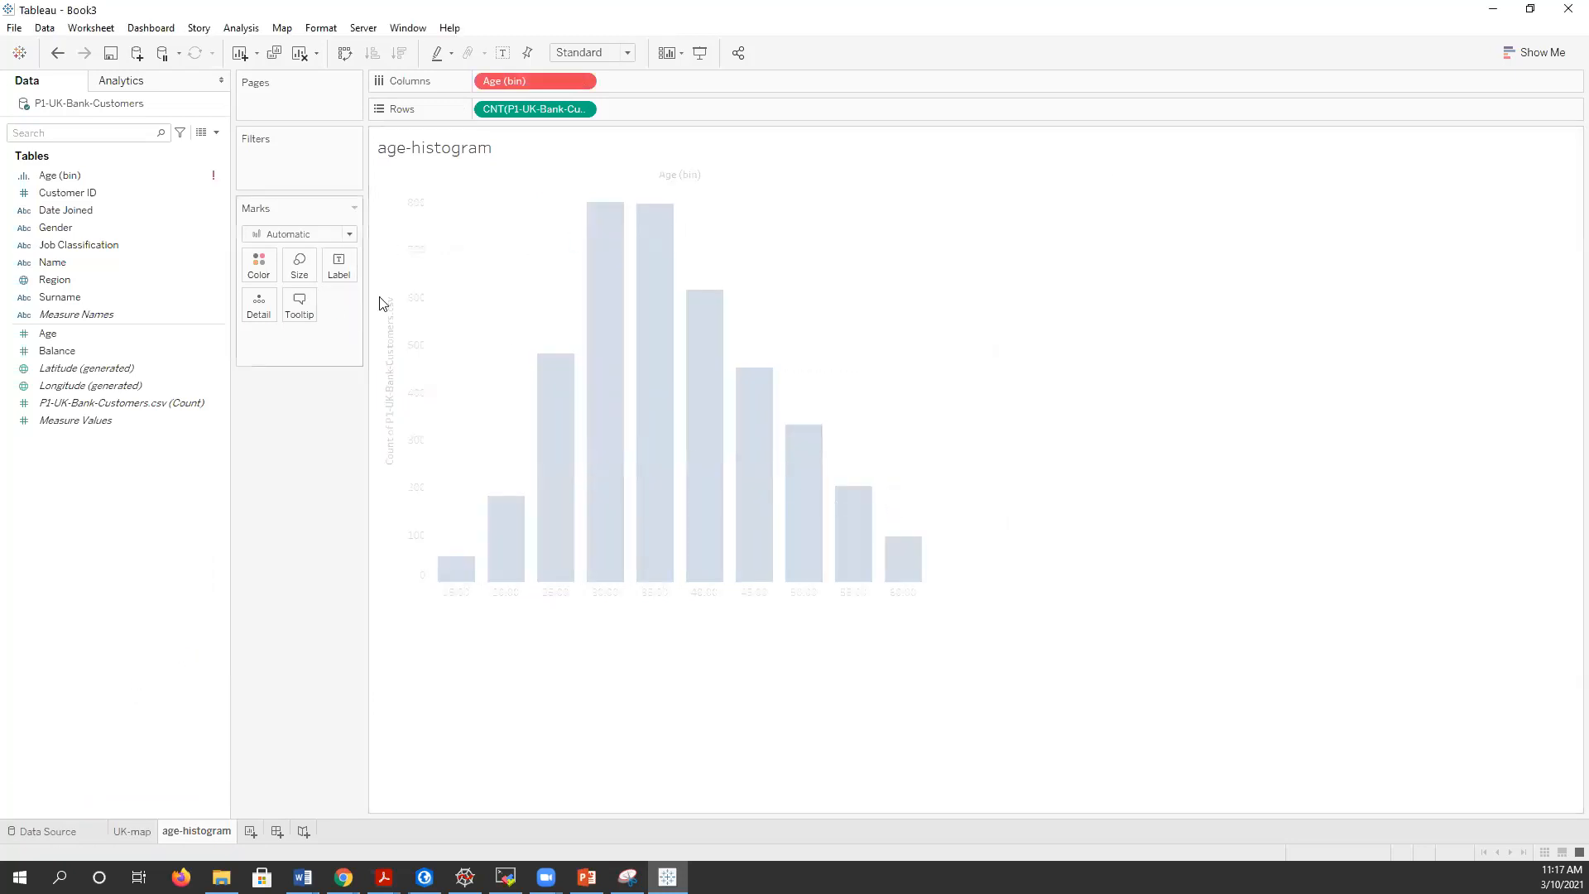
# - Remove Age (bin) from the columns and the customer count from the rows, and delete the Age (bin) field
pyautogui.rightClick(547, 81)
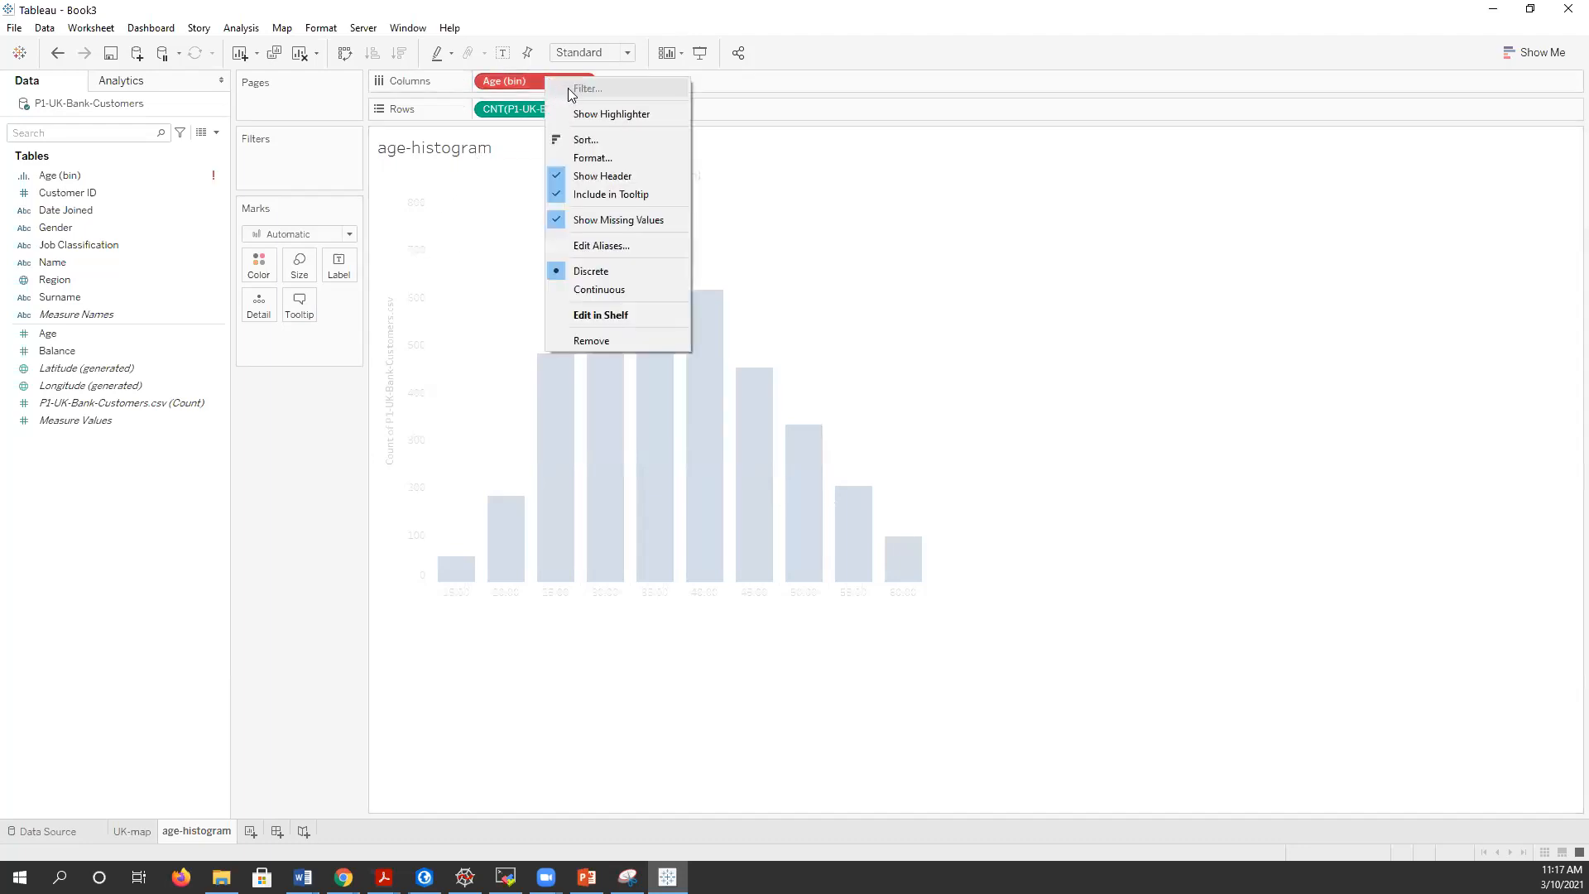
pyautogui.click(600, 340)
pyautogui.rightClick(544, 107)
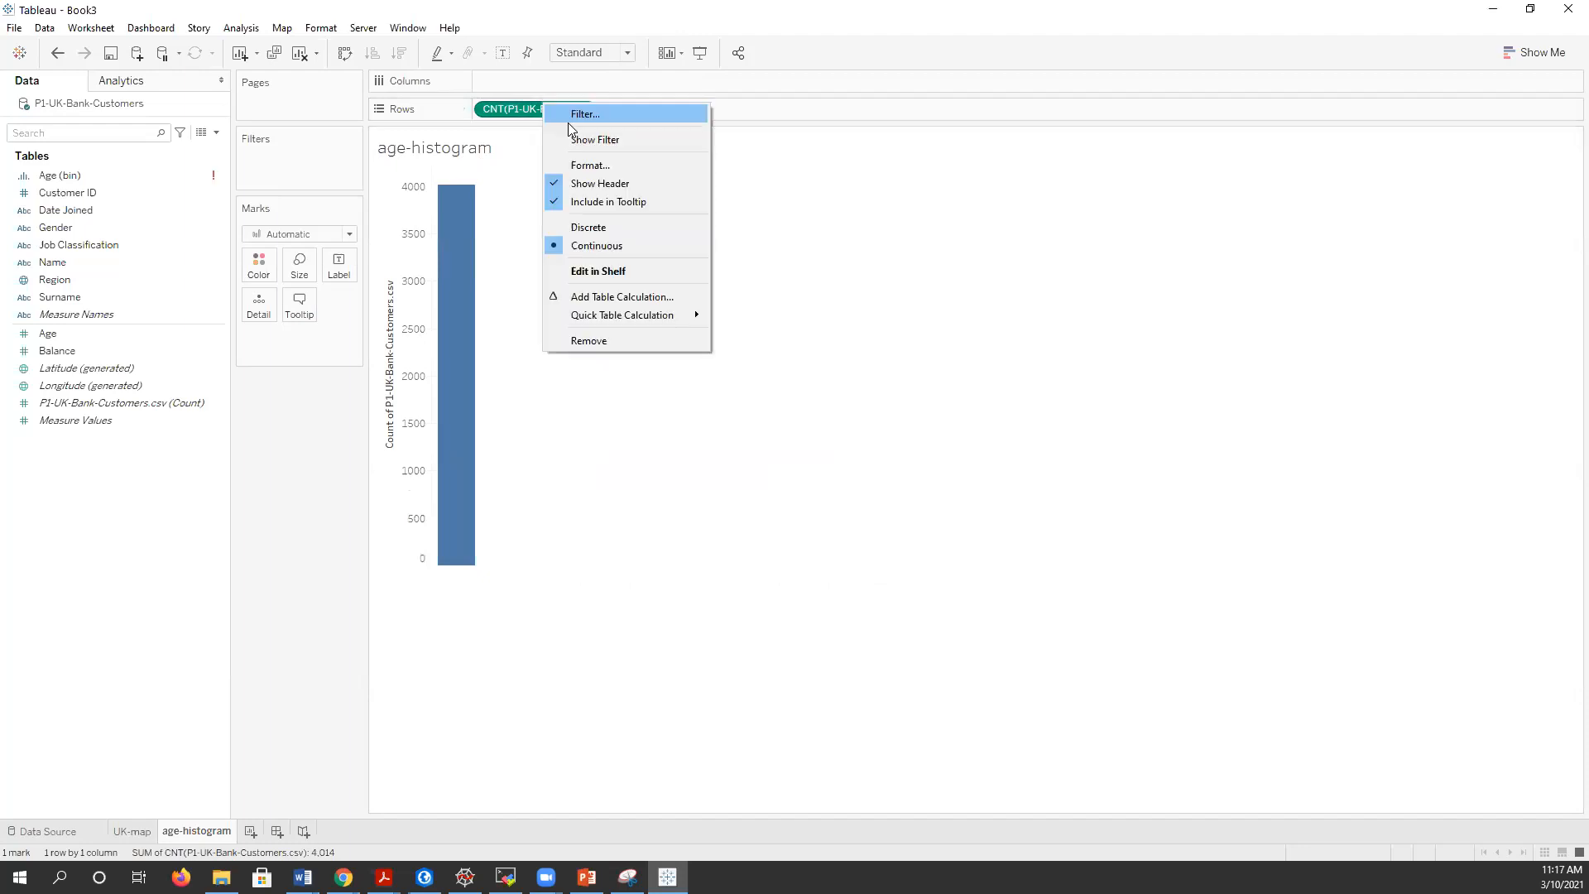
pyautogui.click(601, 340)
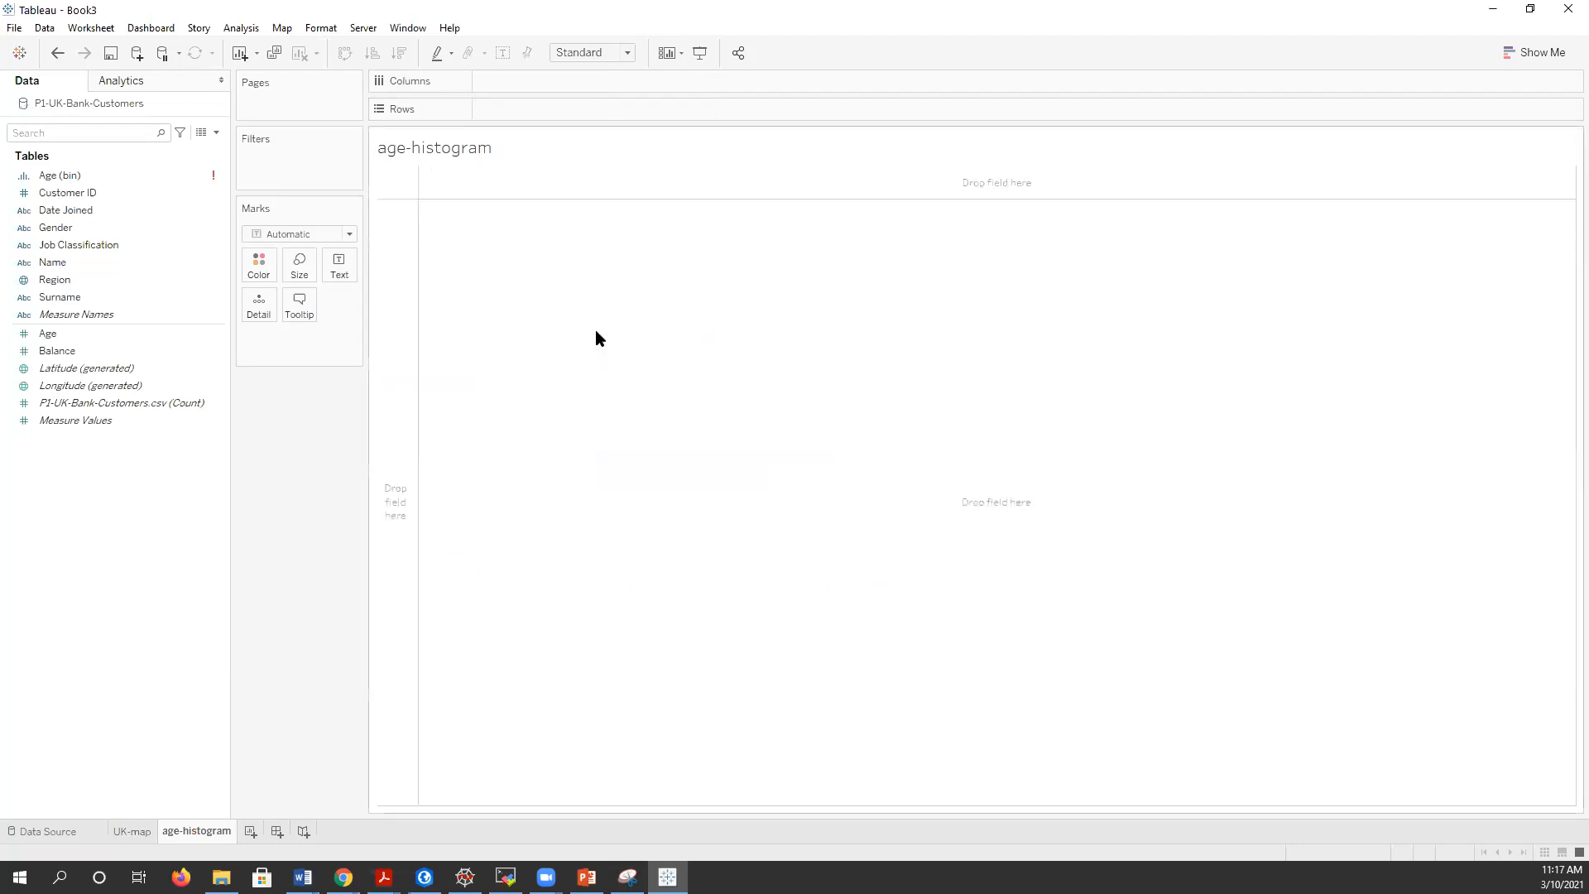
pyautogui.rightClick(58, 175)
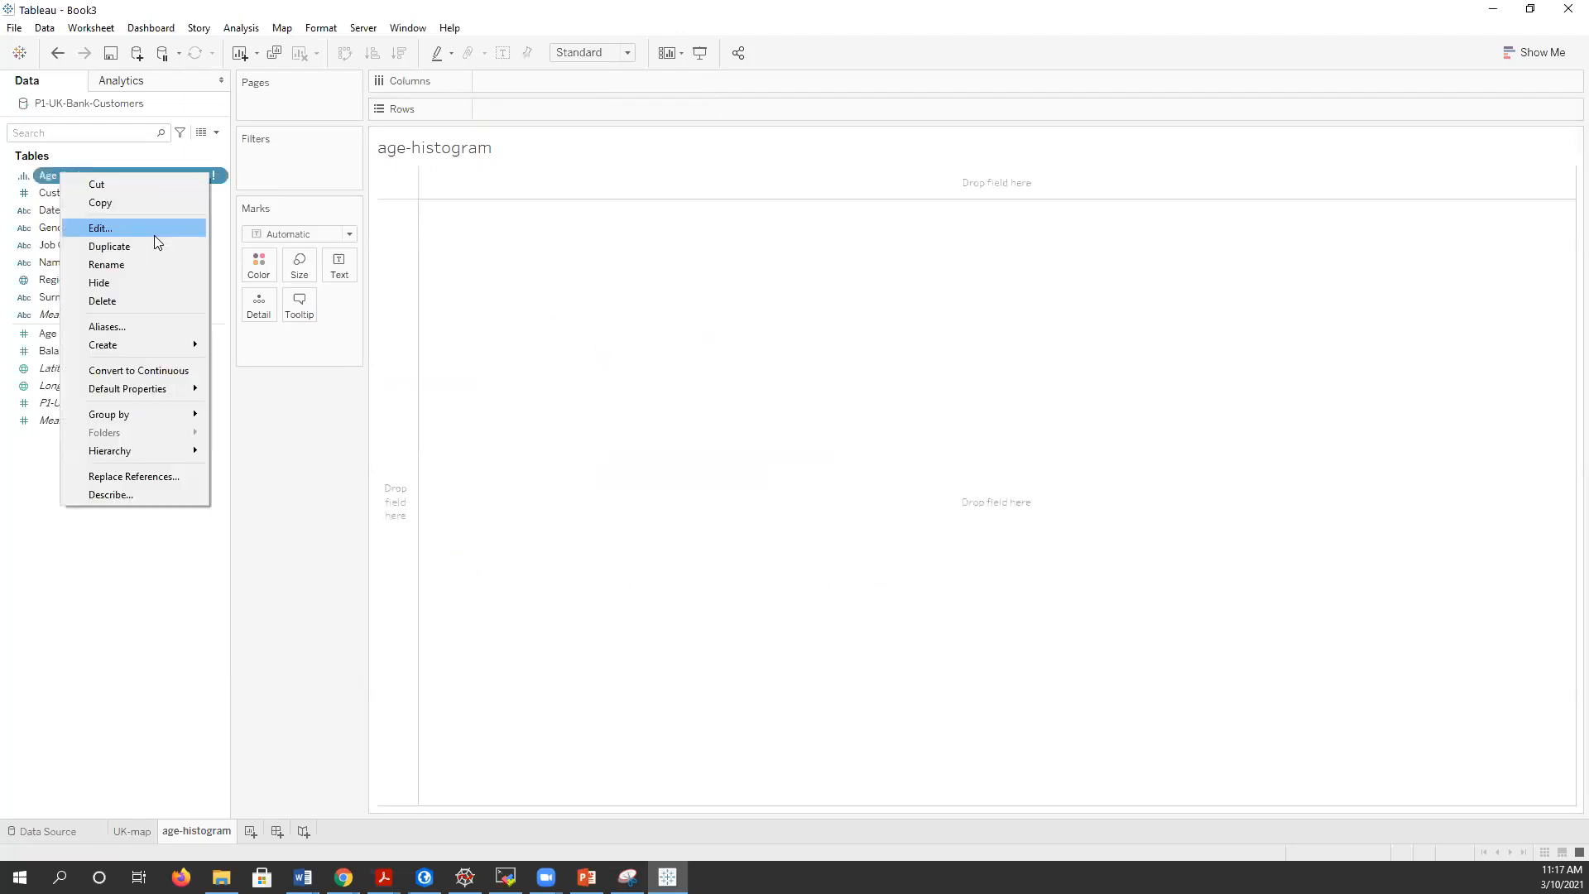
pyautogui.click(120, 303)
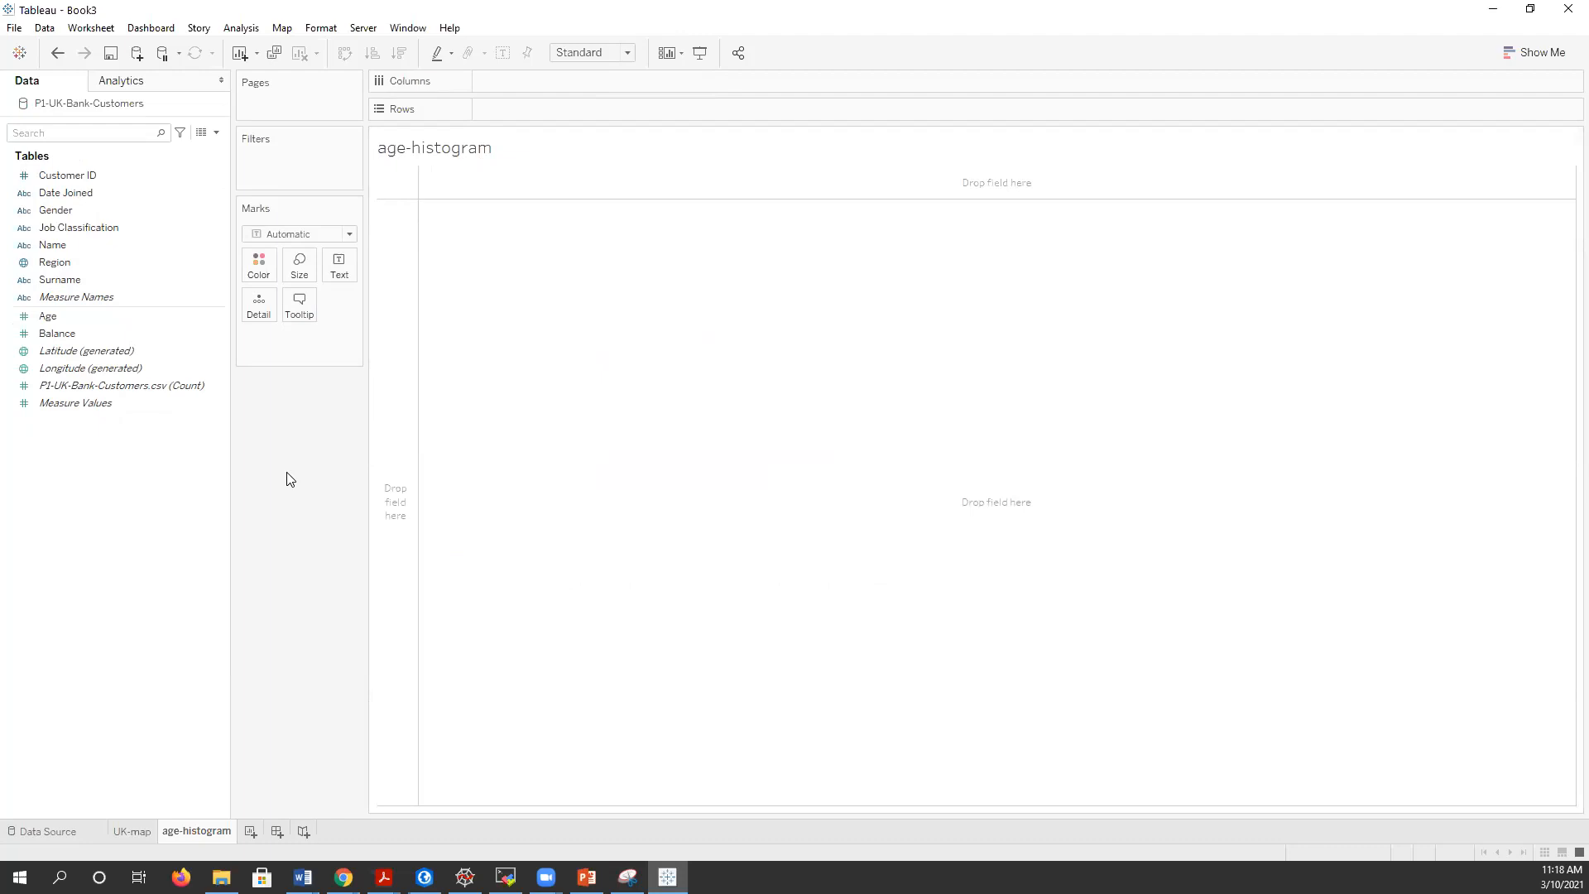
# - Create an Age (bin) field from Age with bin size 3.92 and plot the P1-UK-Bank-Customers.csv count against it as a histogram
pyautogui.click(67, 320)
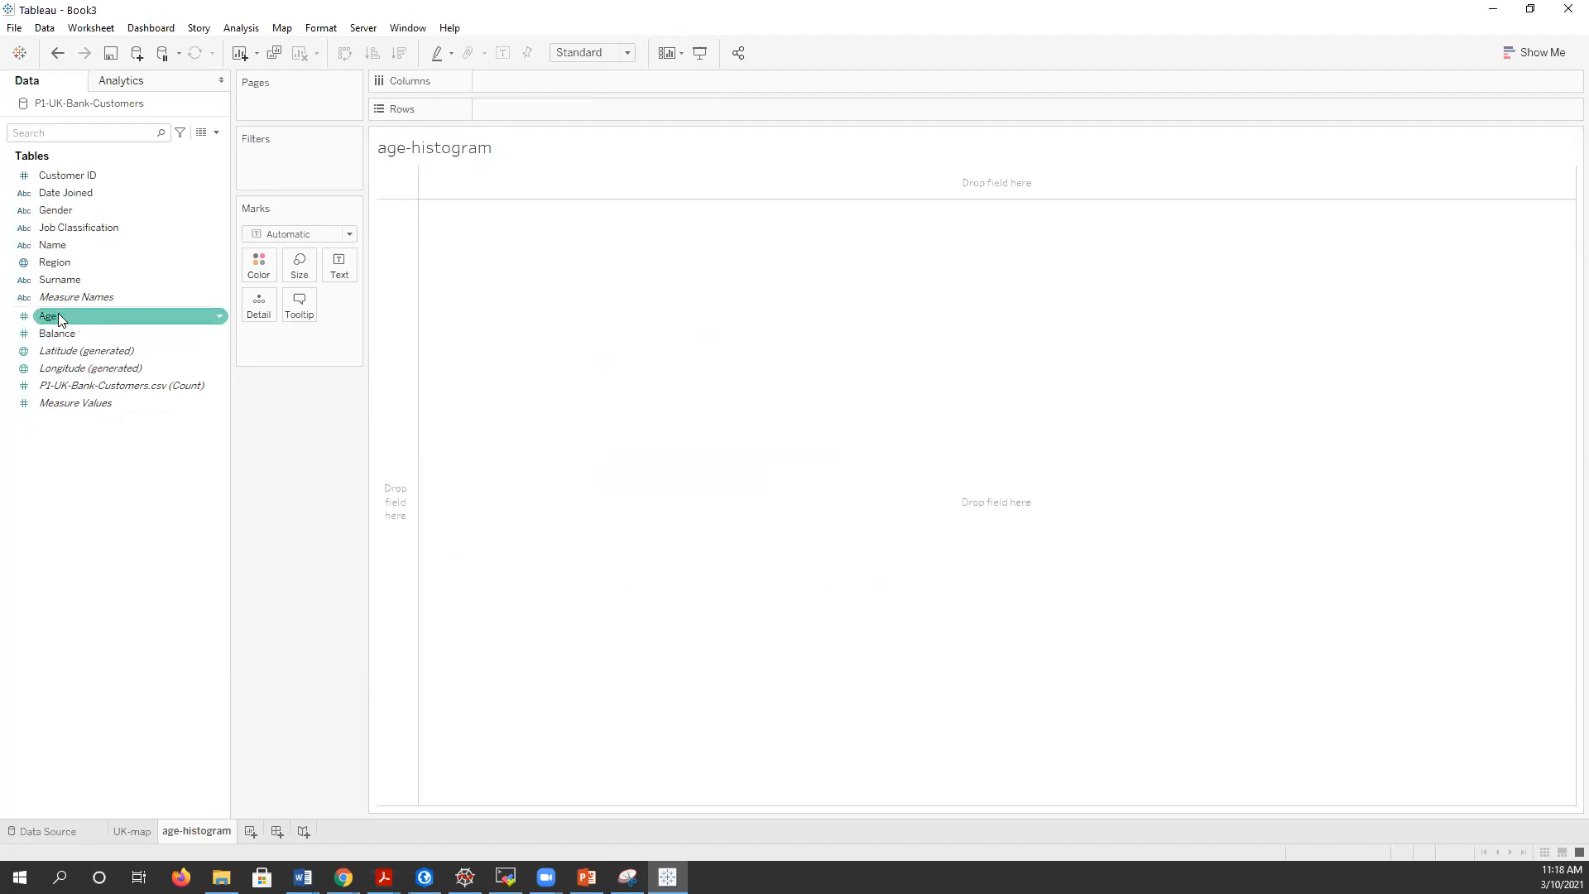
pyautogui.rightClick(59, 318)
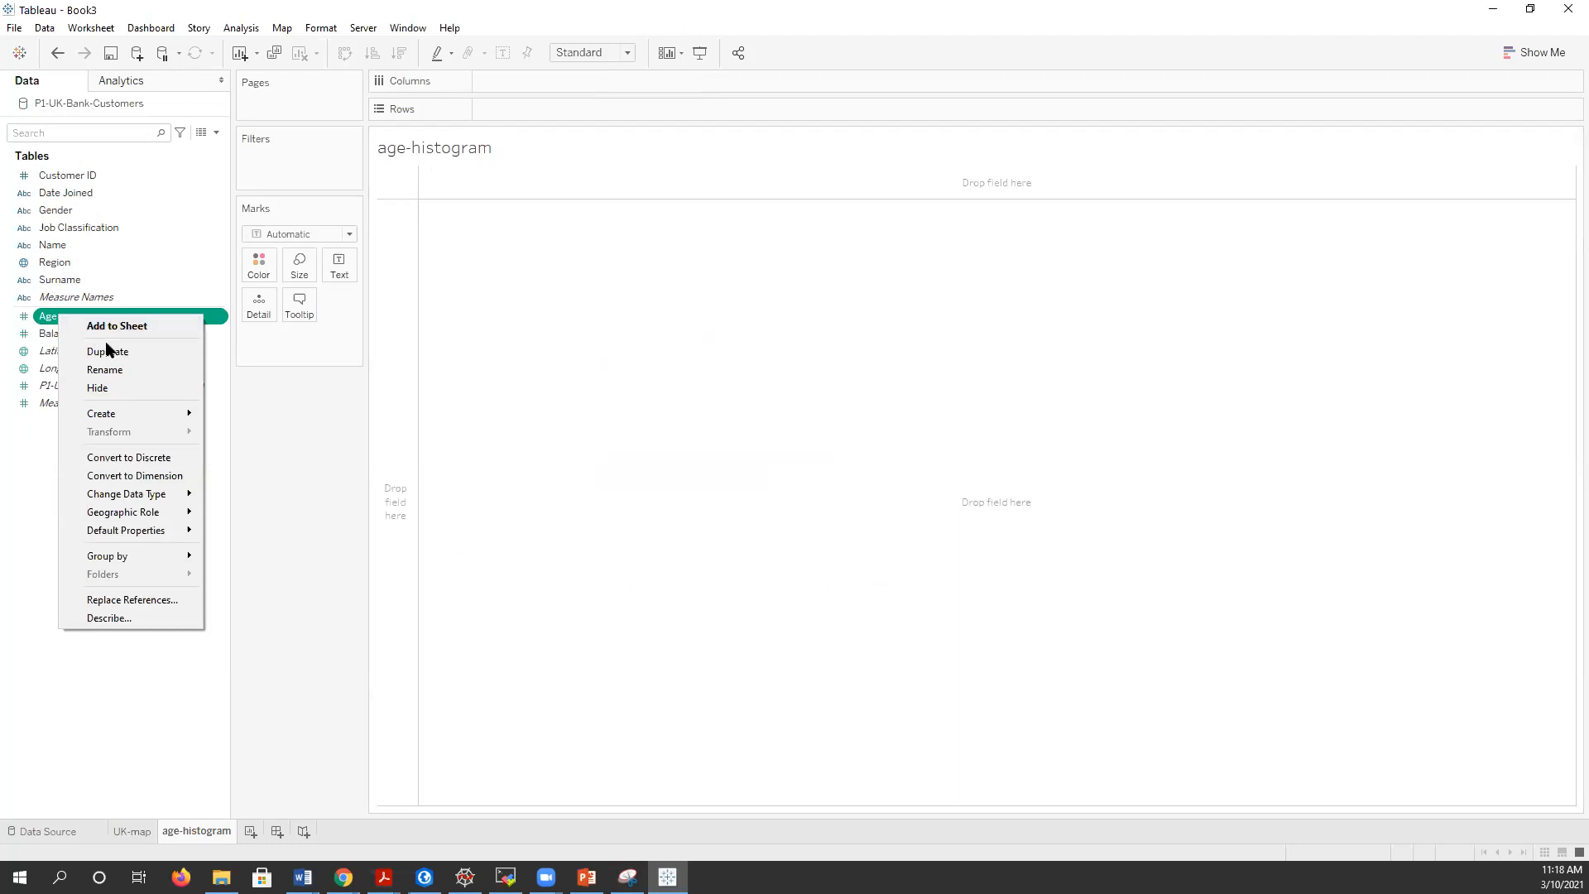
pyautogui.moveTo(159, 416)
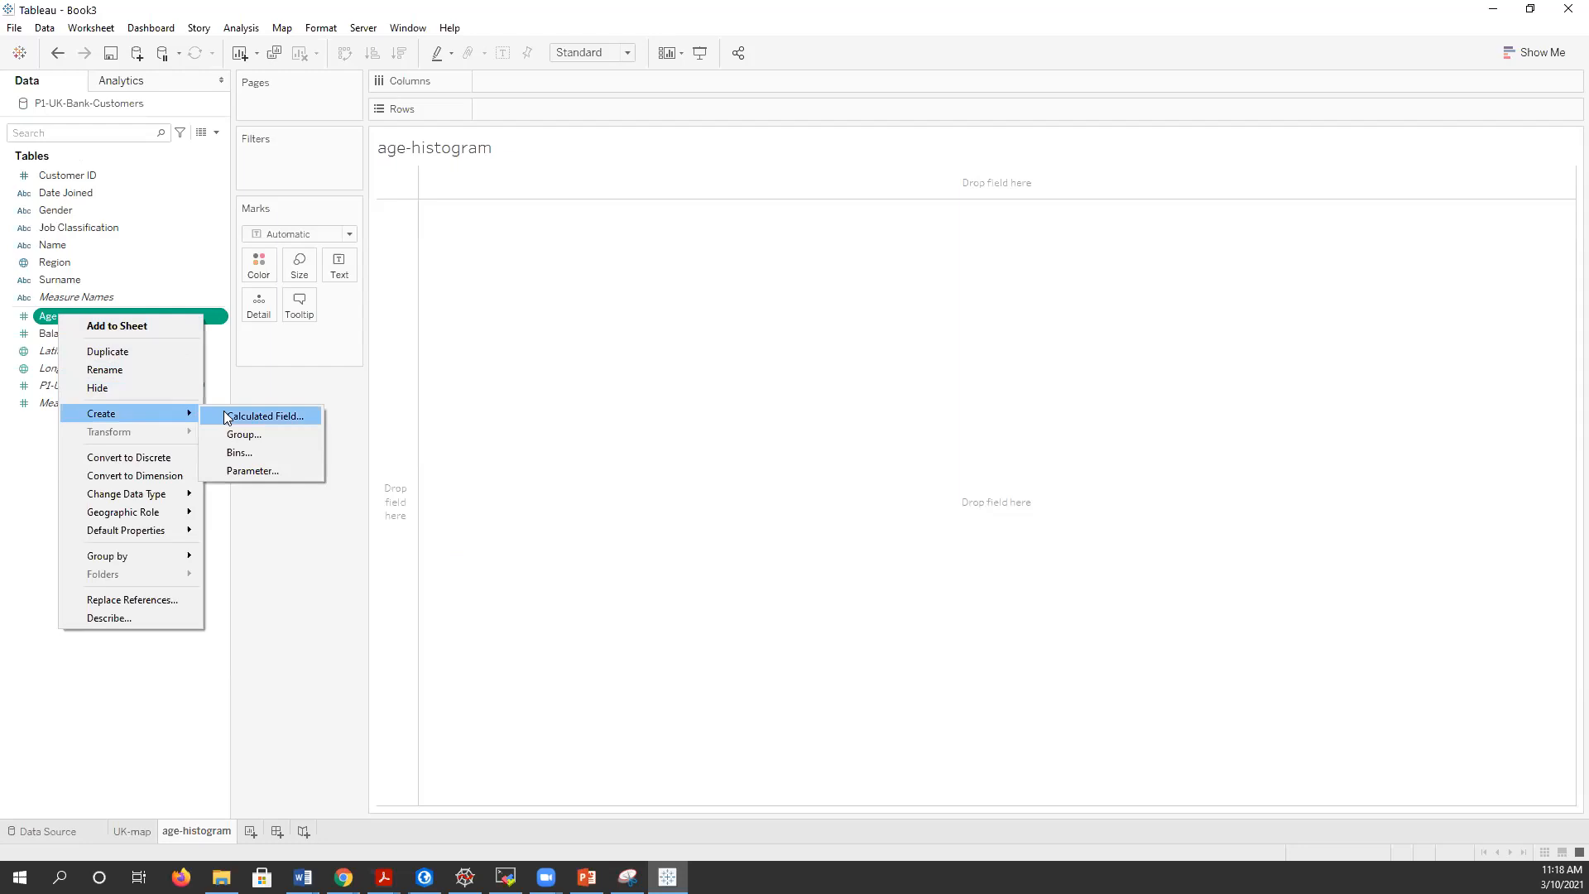
pyautogui.click(240, 453)
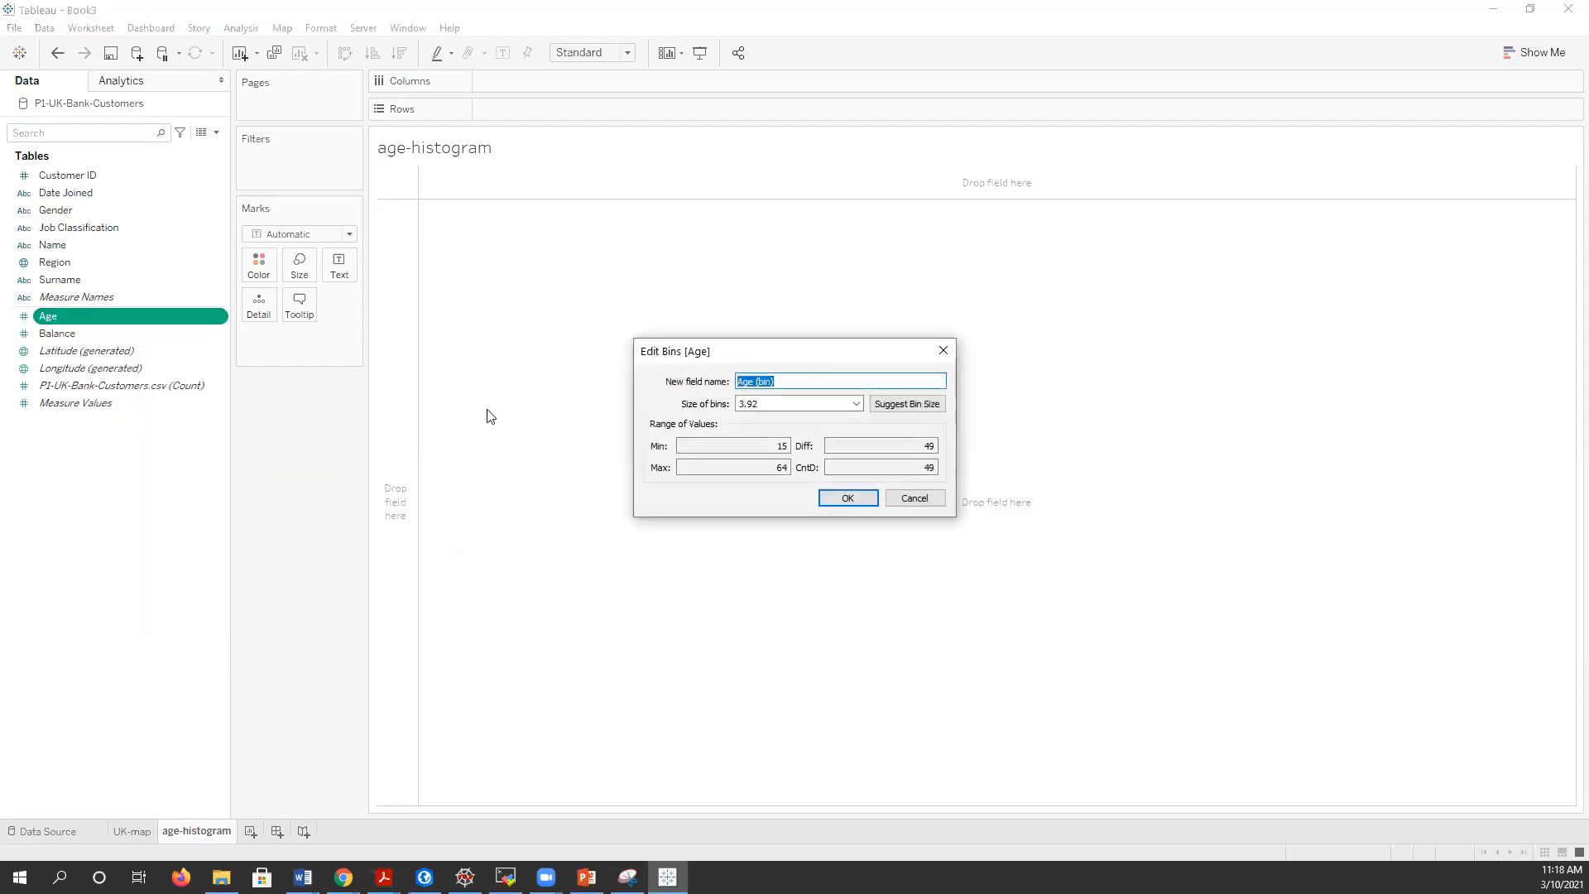
pyautogui.click(850, 493)
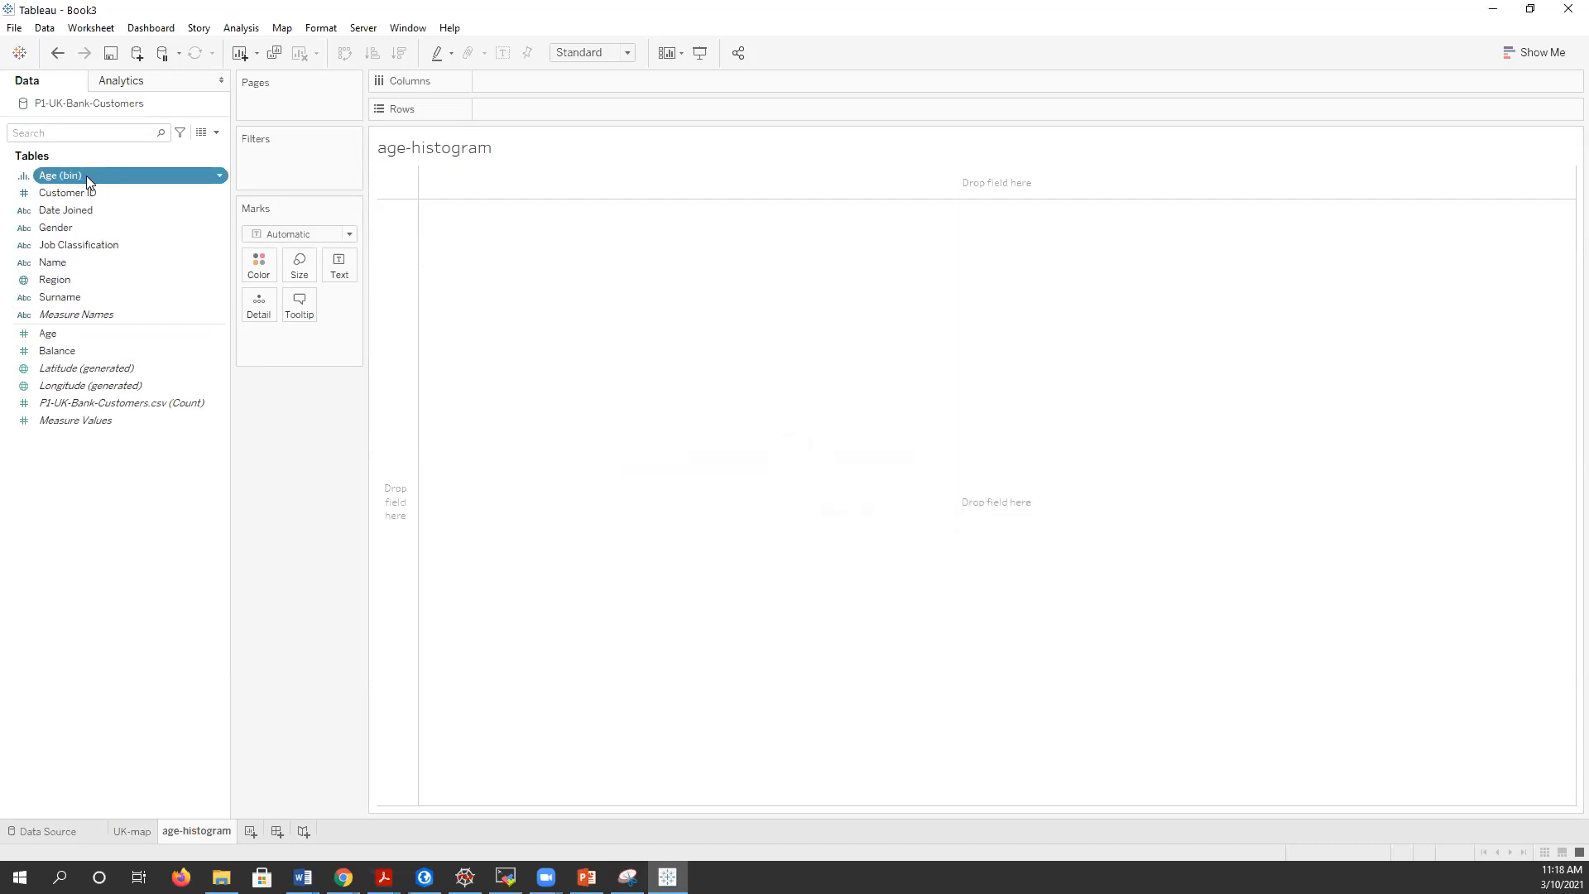
pyautogui.moveTo(89, 175); pyautogui.dragTo(535, 81)
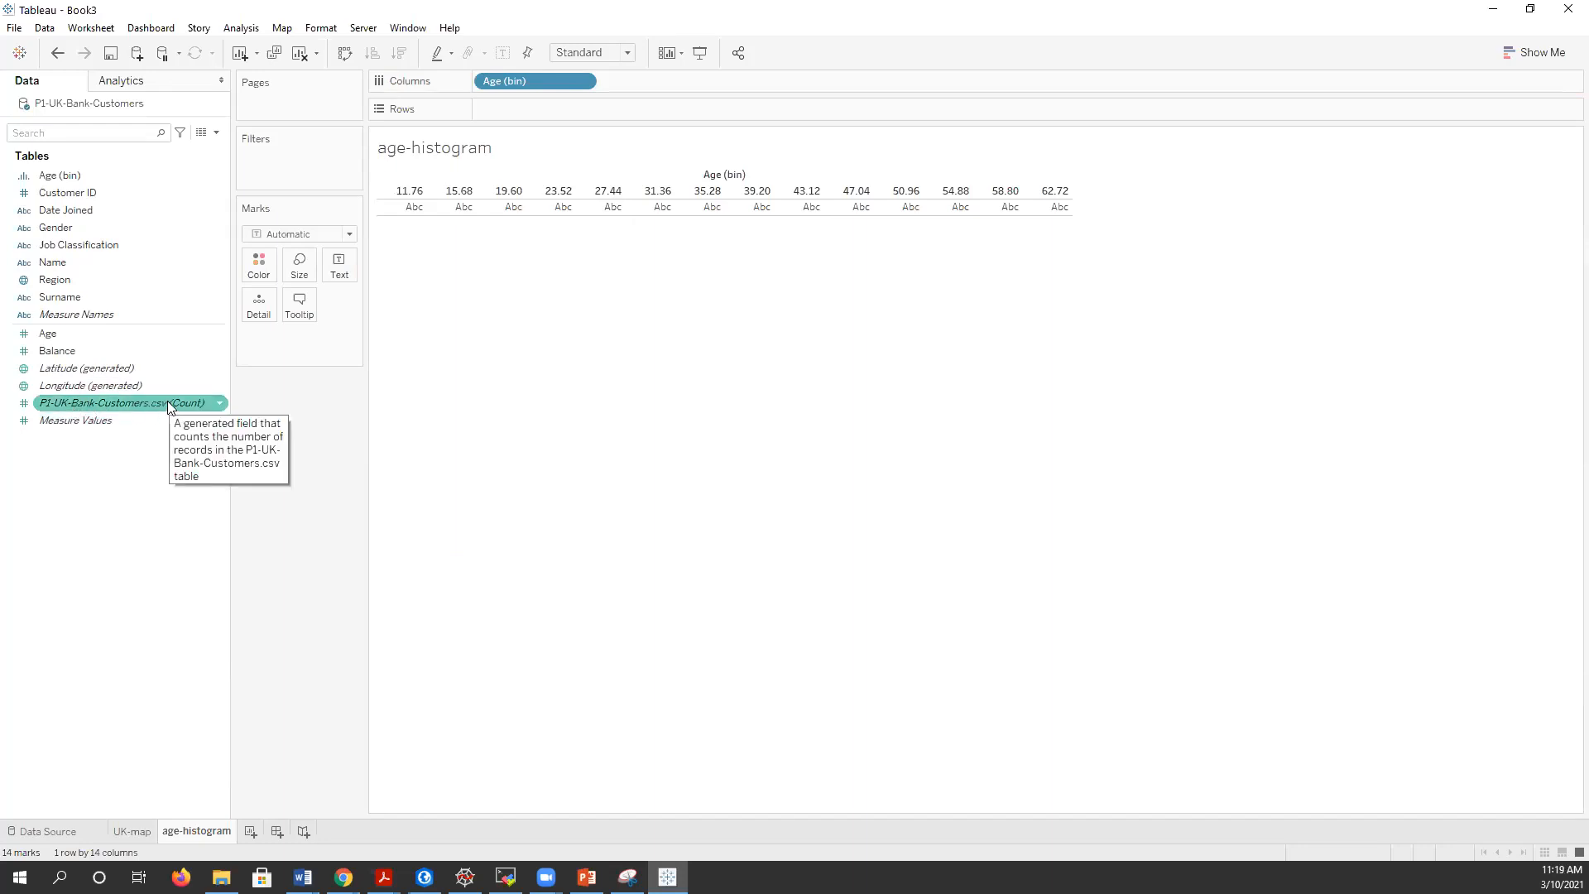
pyautogui.moveTo(138, 406); pyautogui.dragTo(560, 111)
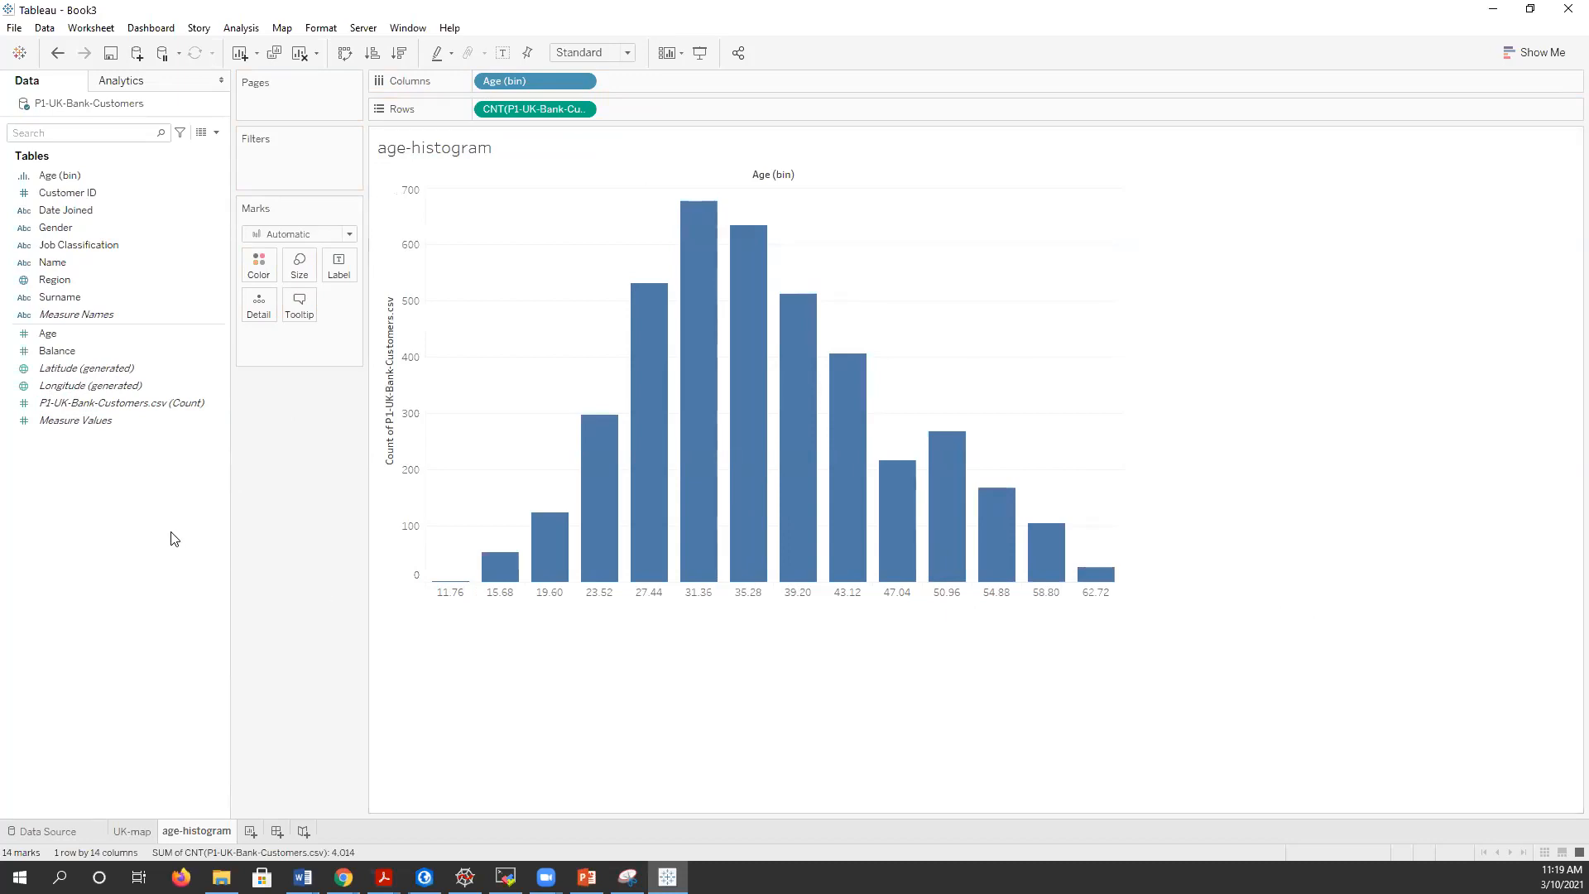
# - Start a new parameter named ag-bin with the data type Integer
pyautogui.rightClick(73, 466)
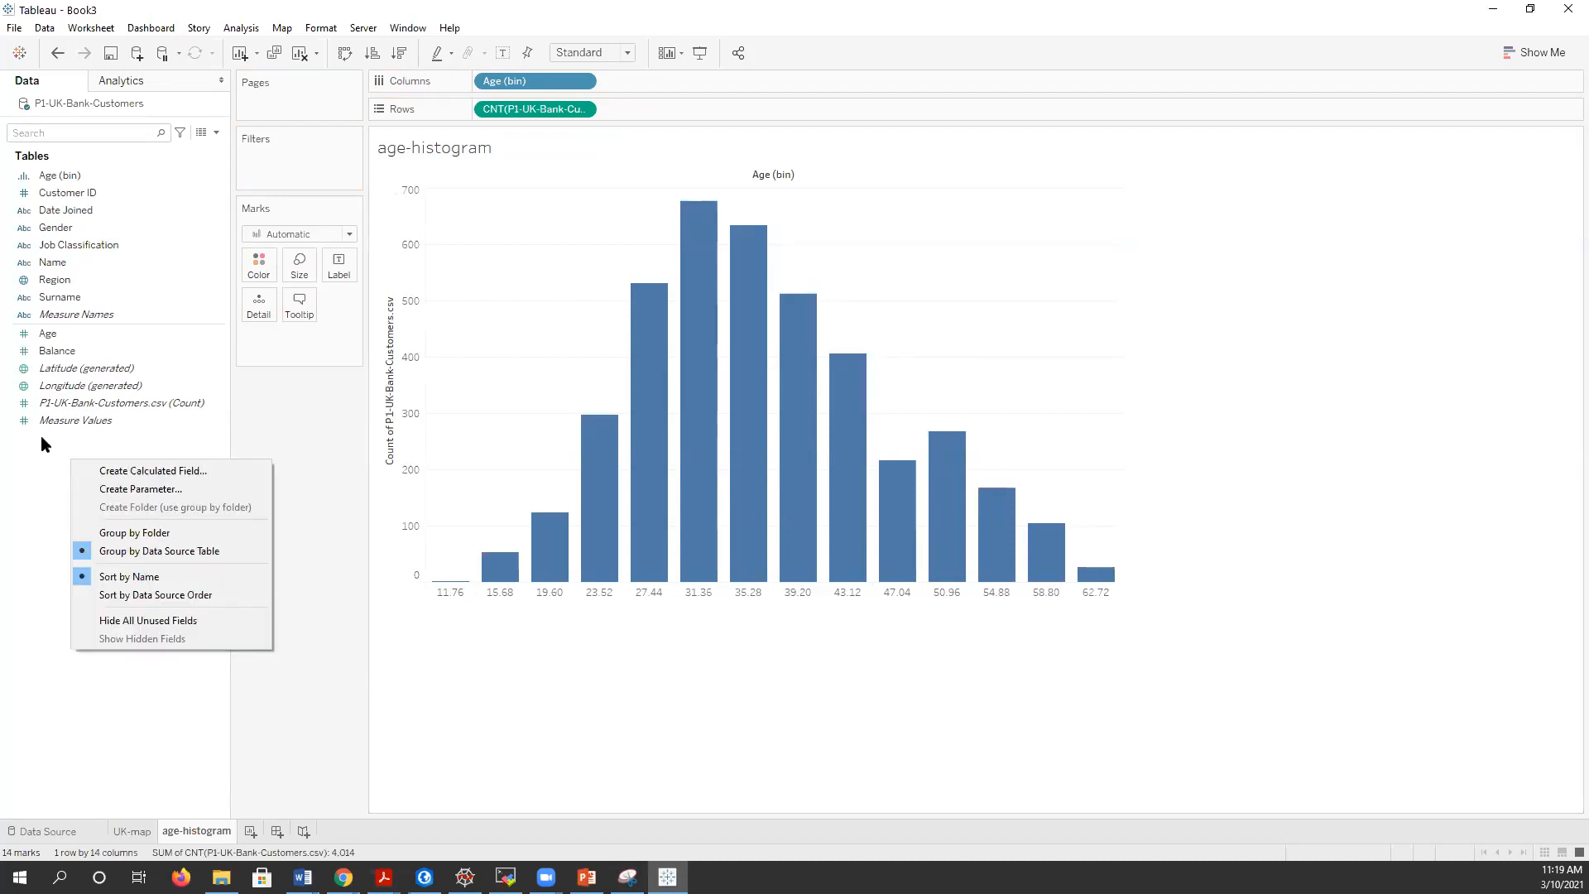
pyautogui.click(166, 490)
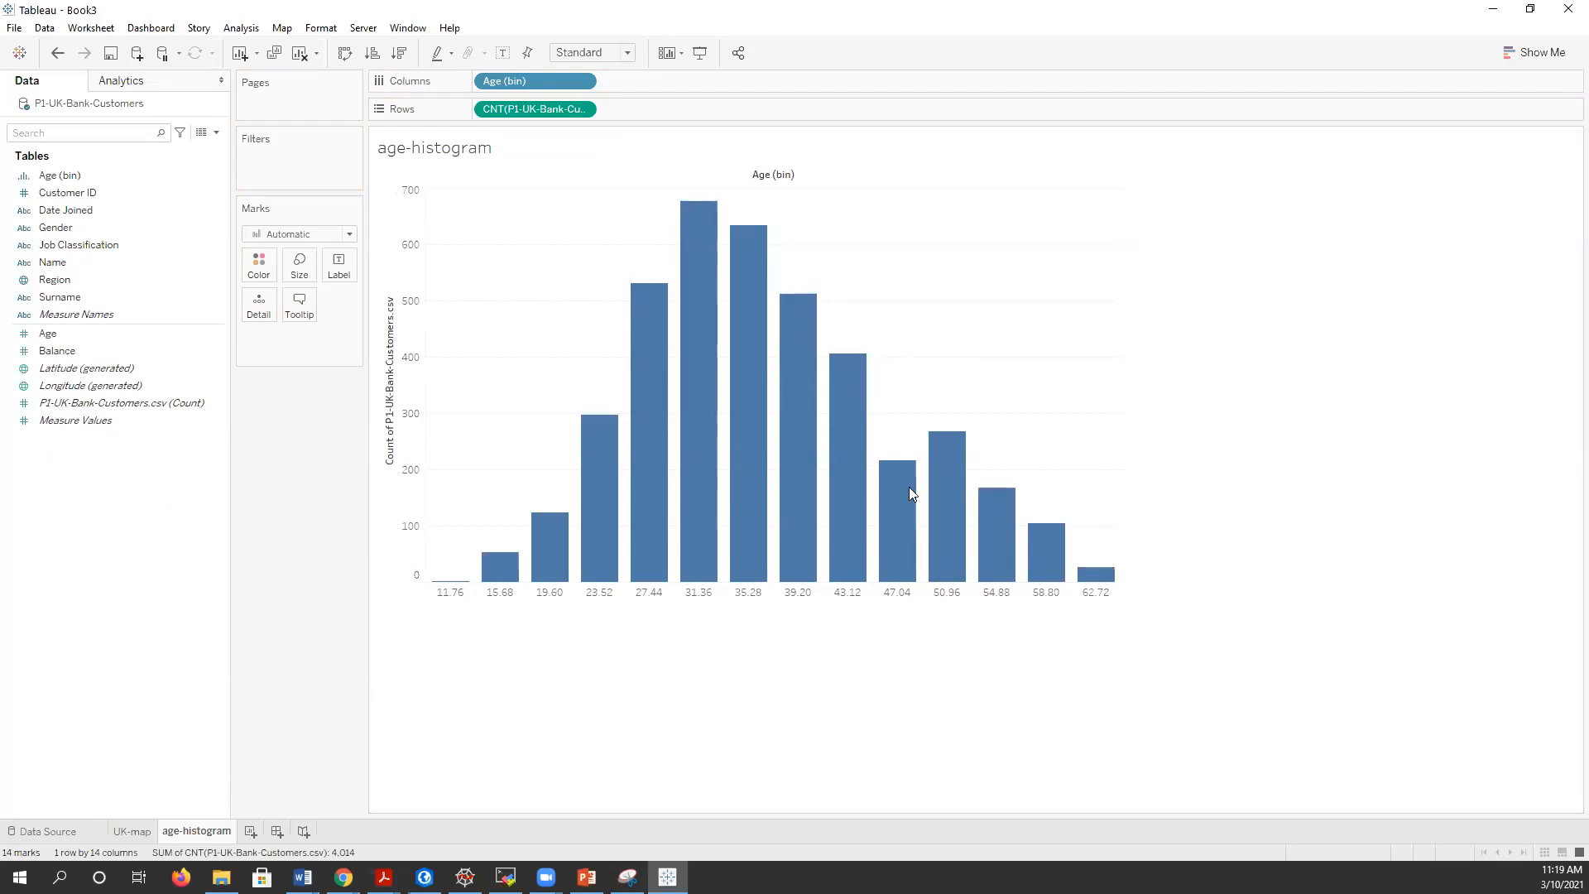
pyautogui.moveTo(732, 262); pyautogui.dragTo(463, 250)
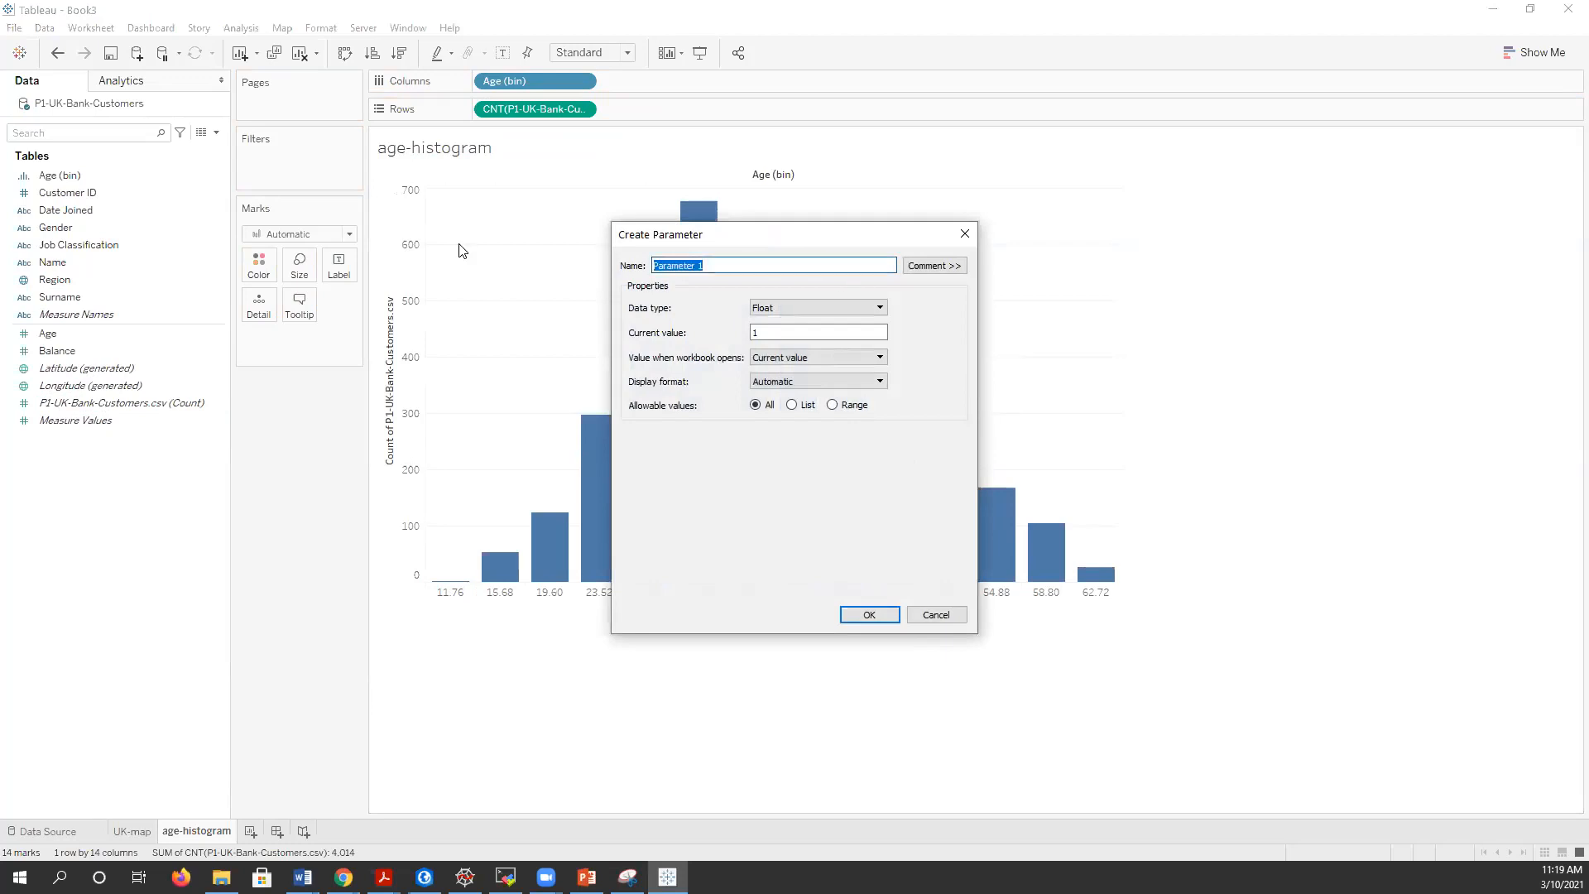
pyautogui.write('age0')
pyautogui.write('bin')
pyautogui.press('BackSpace')
pyautogui.press('BackSpace')
pyautogui.press('BackSpace')
pyautogui.press('BackSpace')
pyautogui.press('BackSpace')
pyautogui.write('-bi')
pyautogui.click(760, 308)
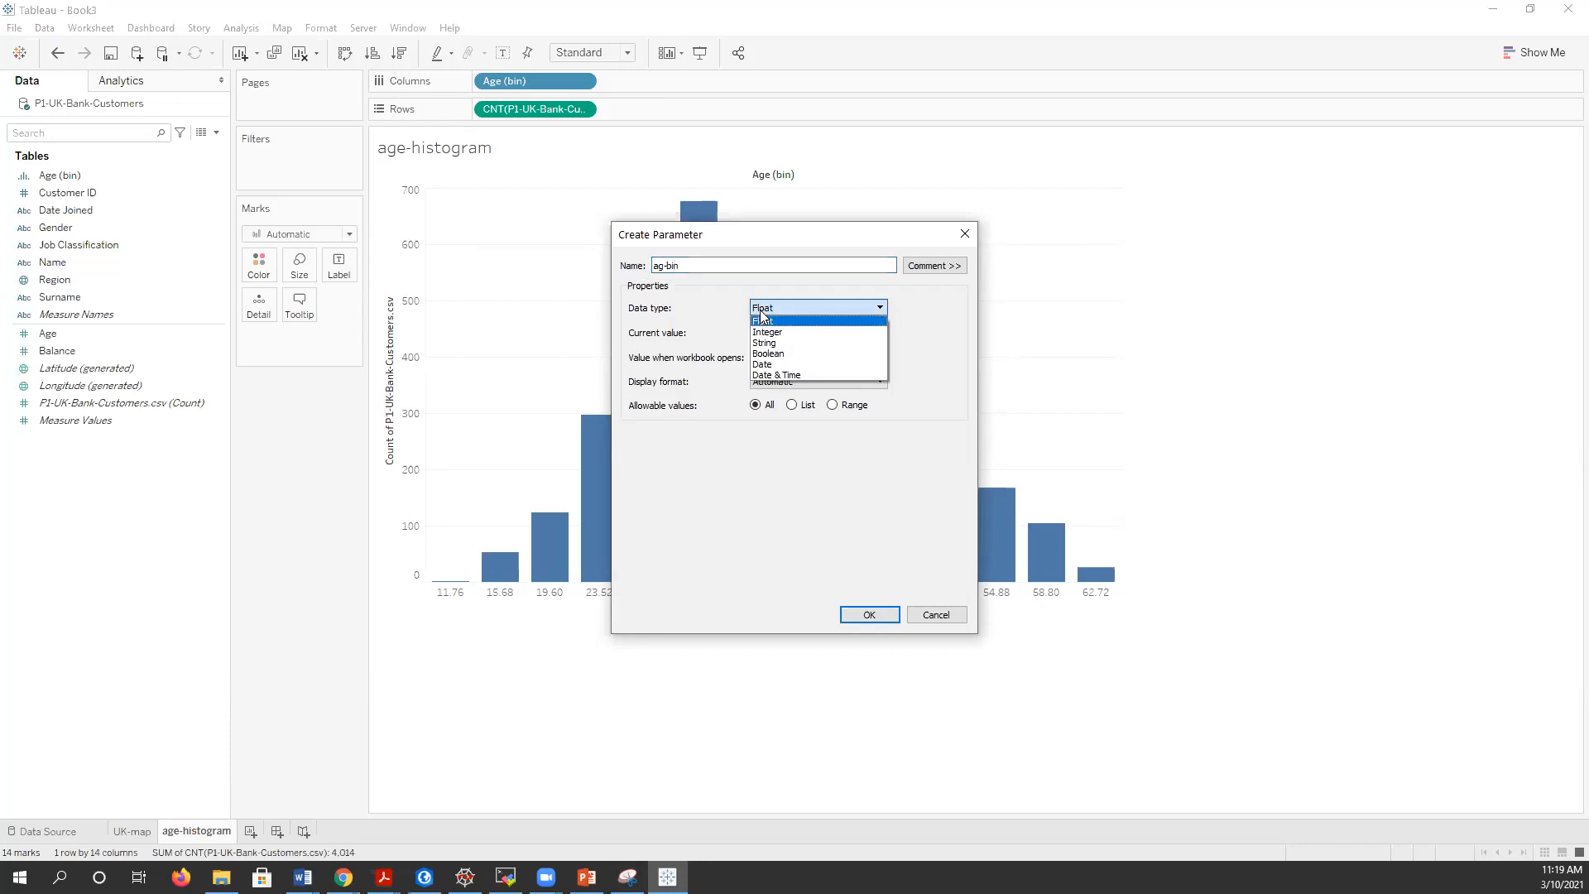
pyautogui.click(766, 332)
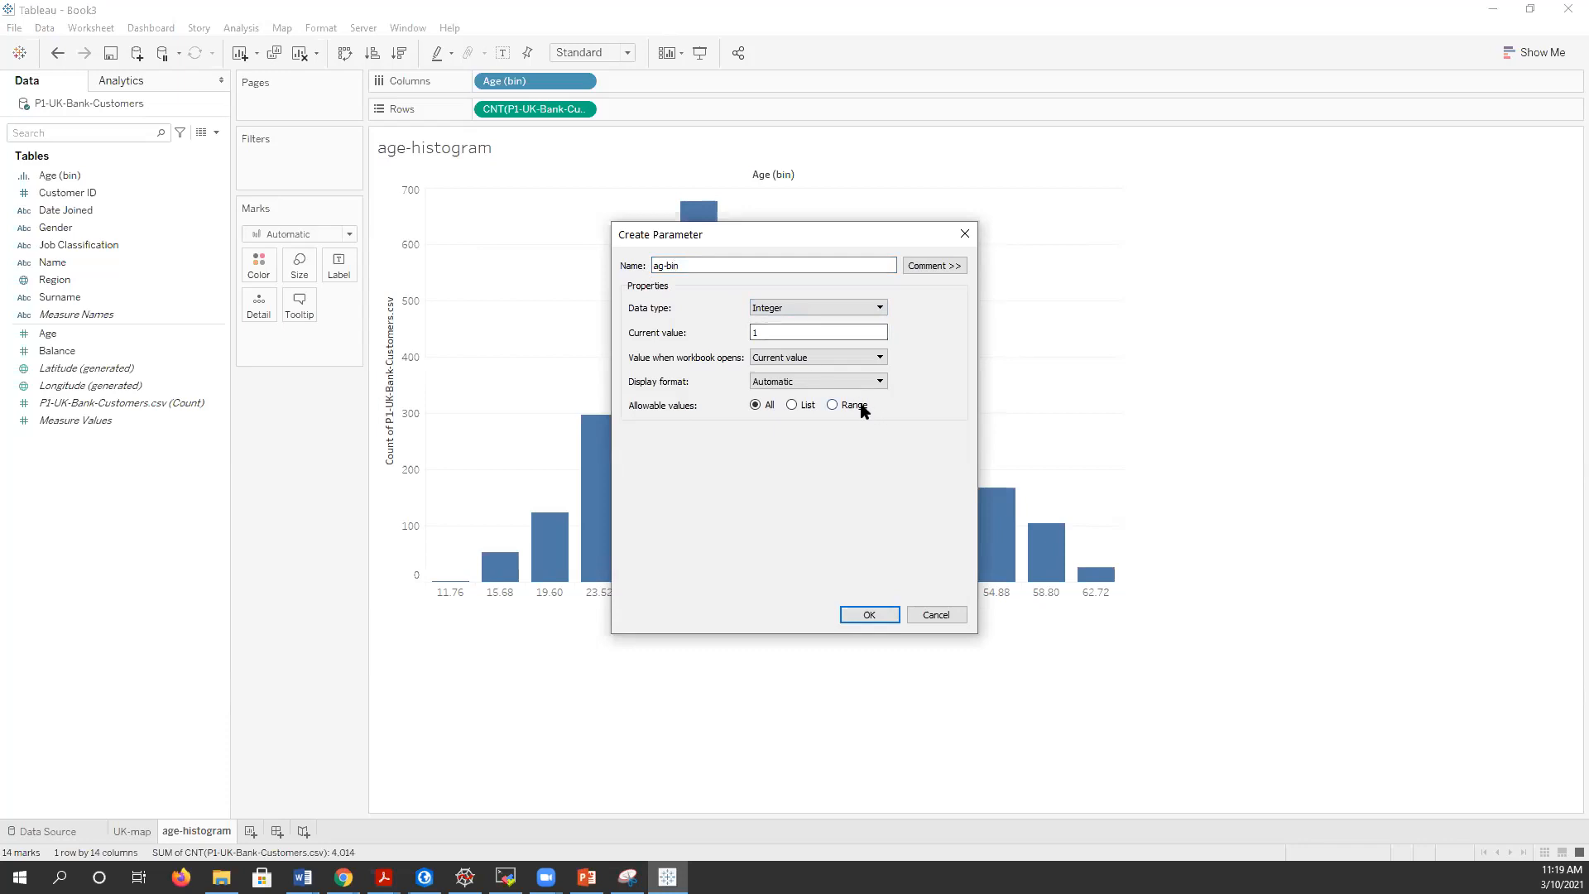
# - Restrict the ag-bin parameter to a range from 5 to 70 with step size 5, and create it
pyautogui.click(861, 406)
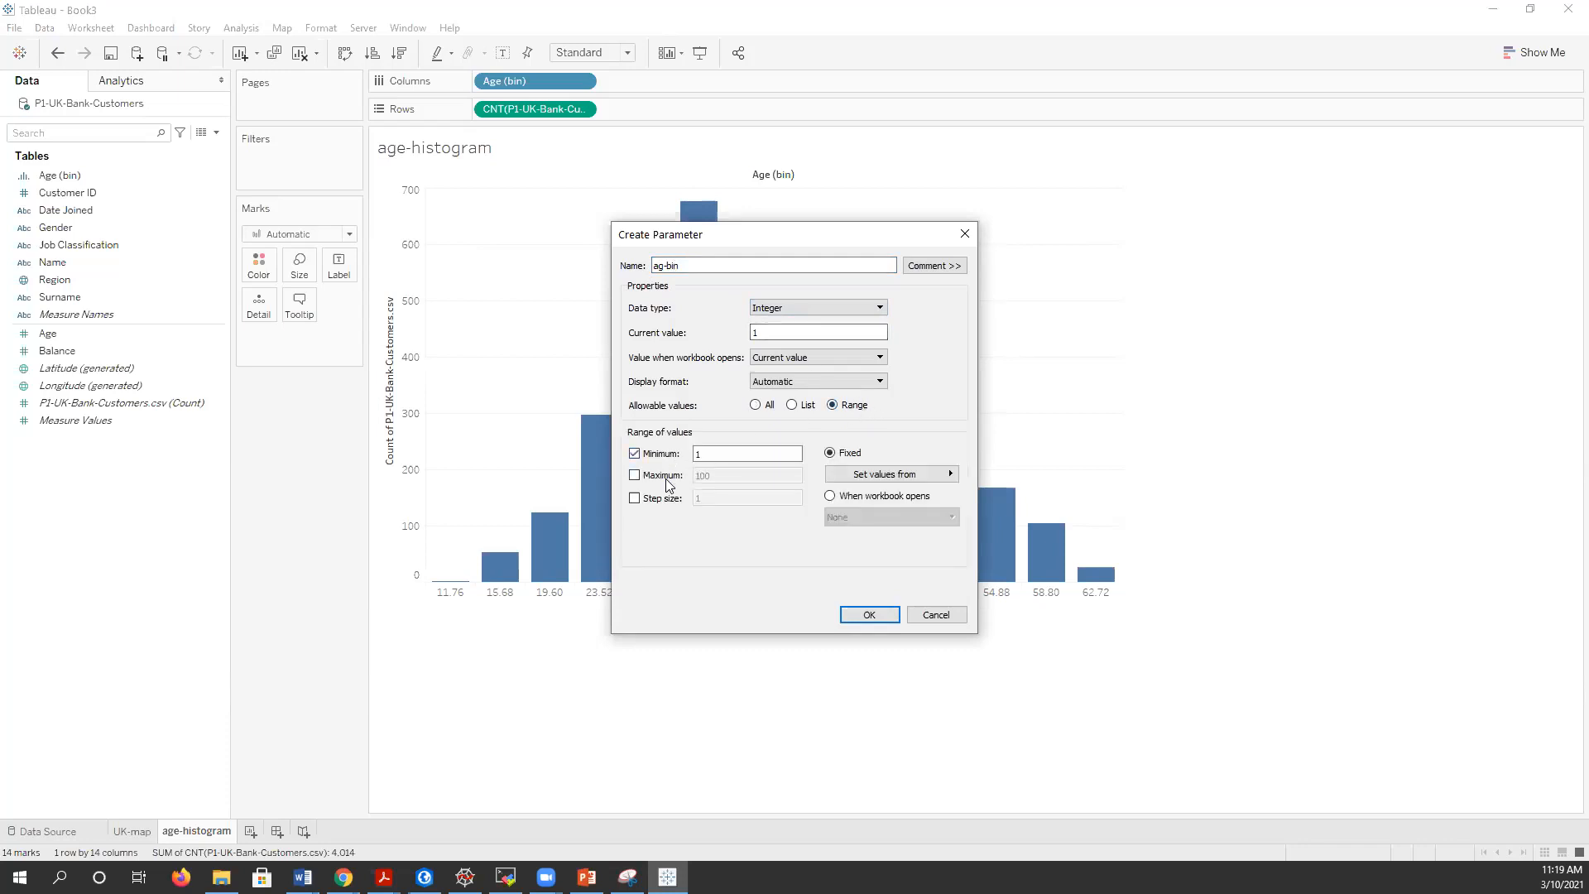
pyautogui.click(660, 499)
pyautogui.moveTo(703, 454); pyautogui.dragTo(679, 500)
pyautogui.write('5')
pyautogui.write('70')
pyautogui.click(706, 497)
pyautogui.write('5')
pyautogui.click(878, 611)
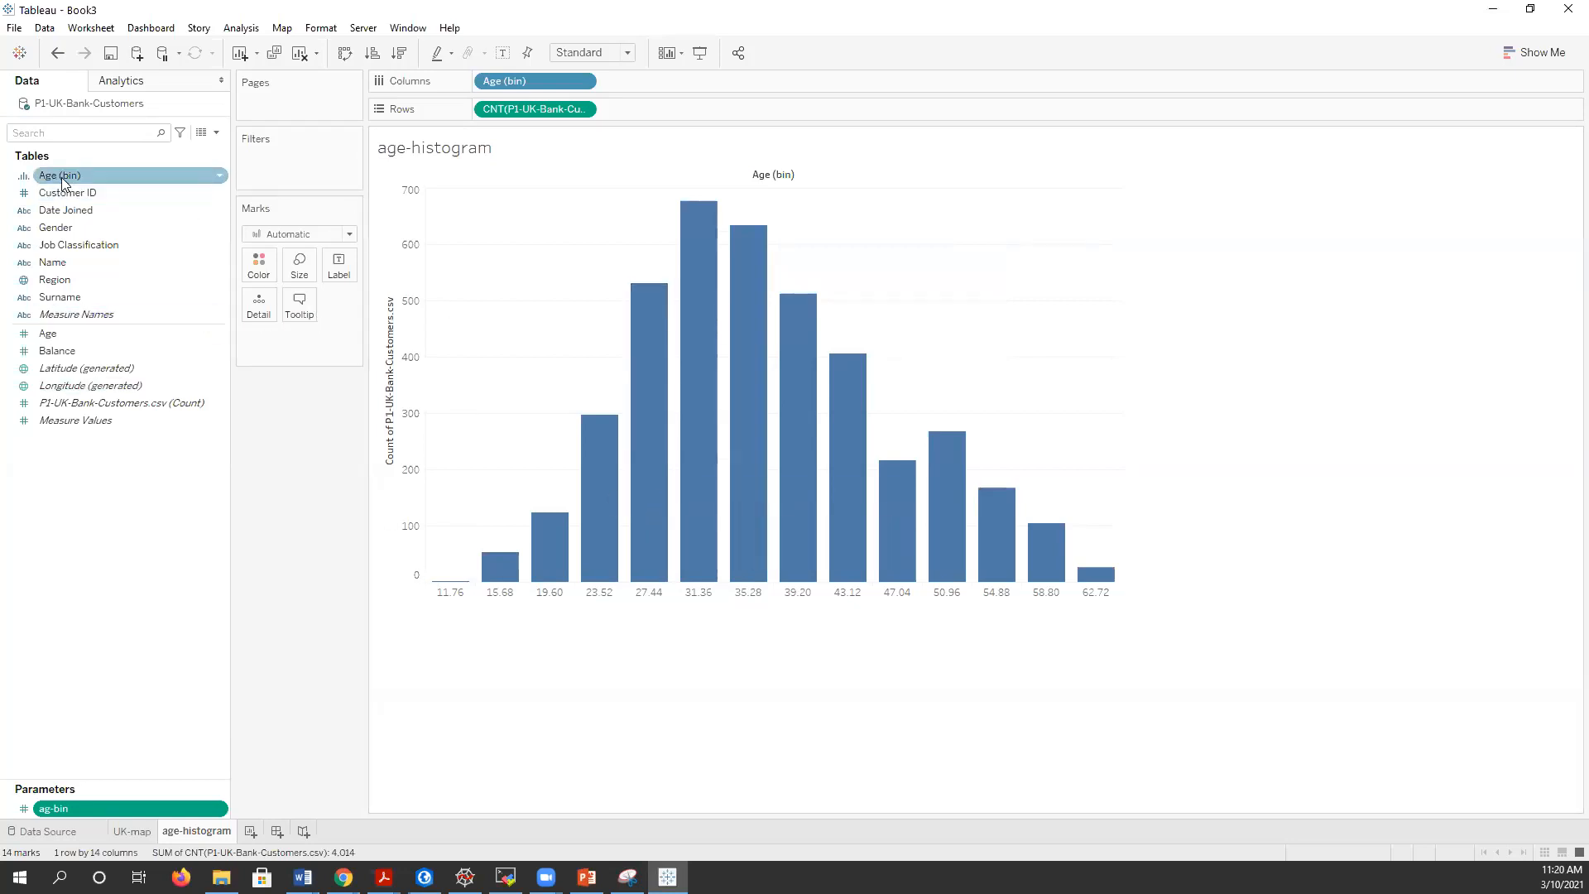
# - Edit the Age (bin) field so its bin size is controlled by the ag-bin parameter
pyautogui.rightClick(88, 176)
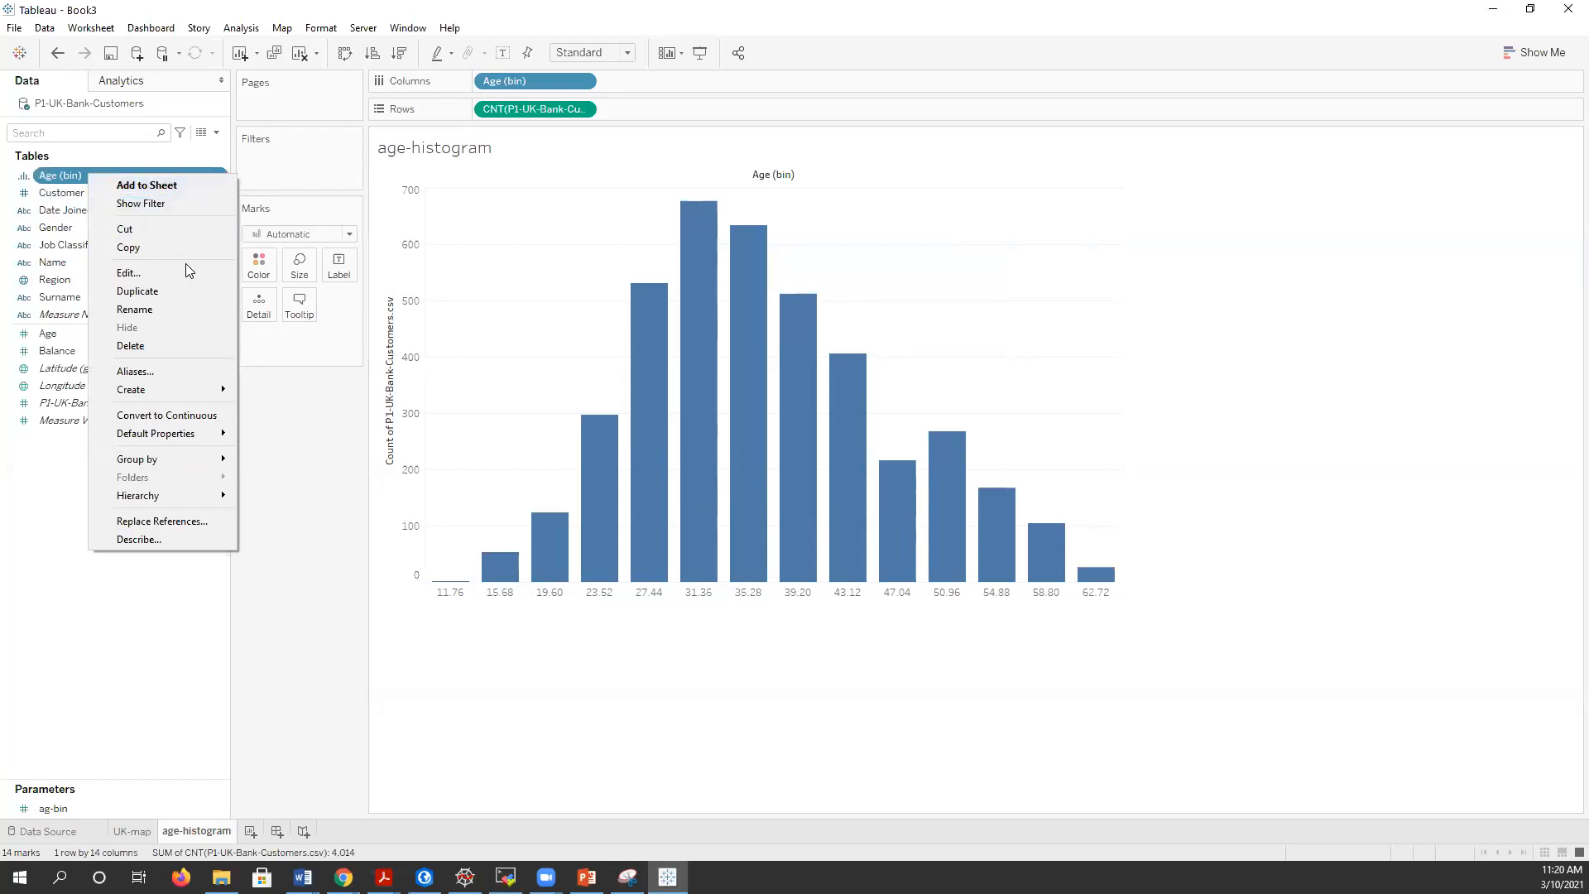
pyautogui.click(186, 273)
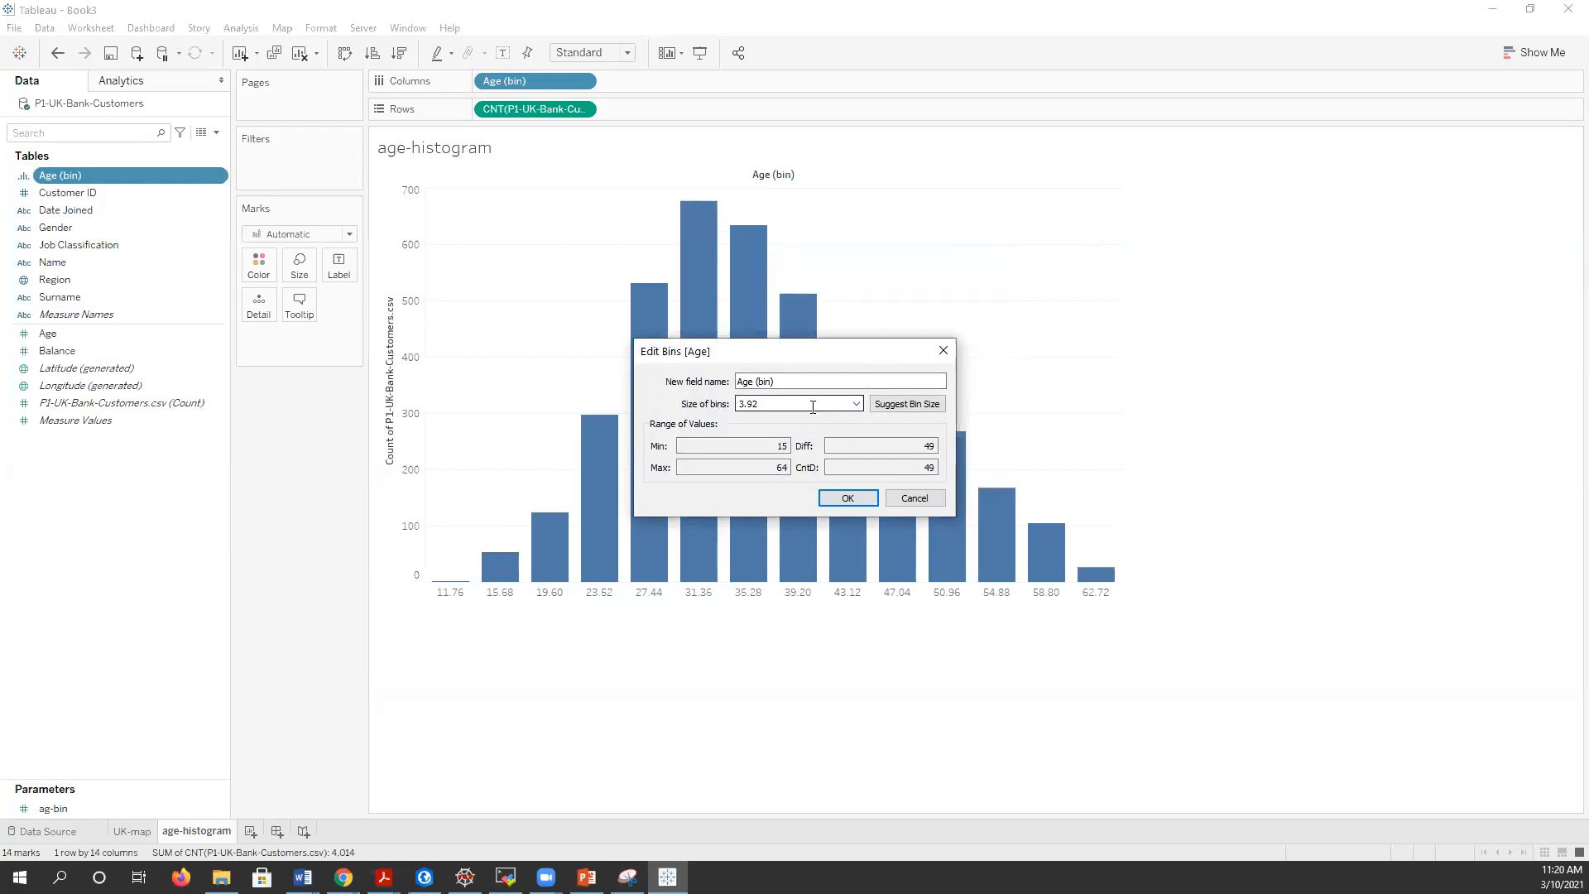
pyautogui.click(857, 404)
pyautogui.click(857, 405)
pyautogui.click(858, 403)
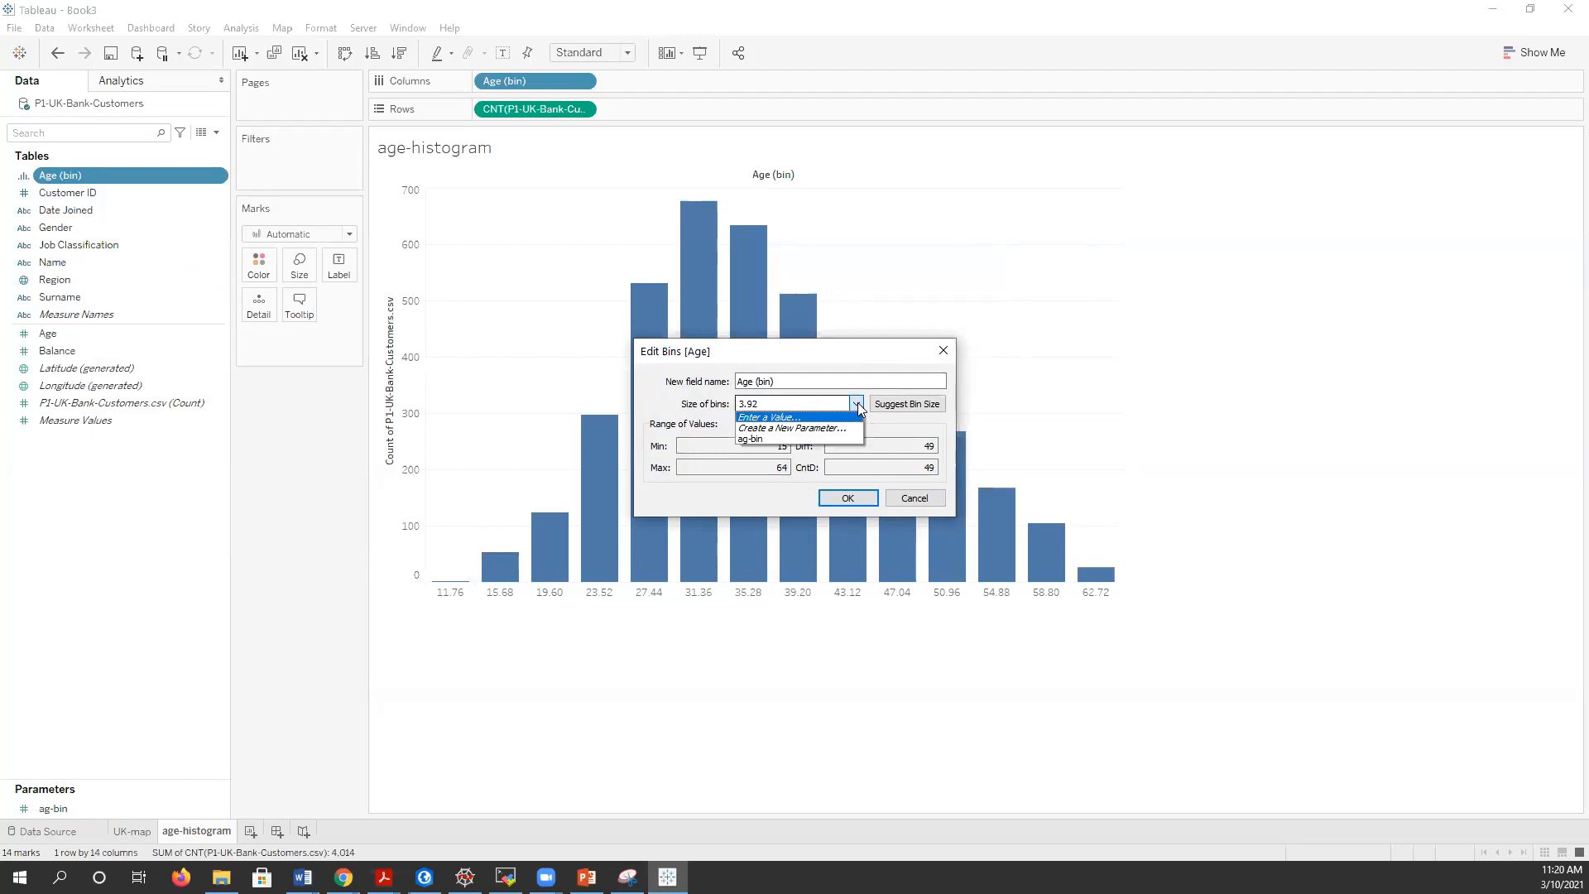
pyautogui.click(780, 440)
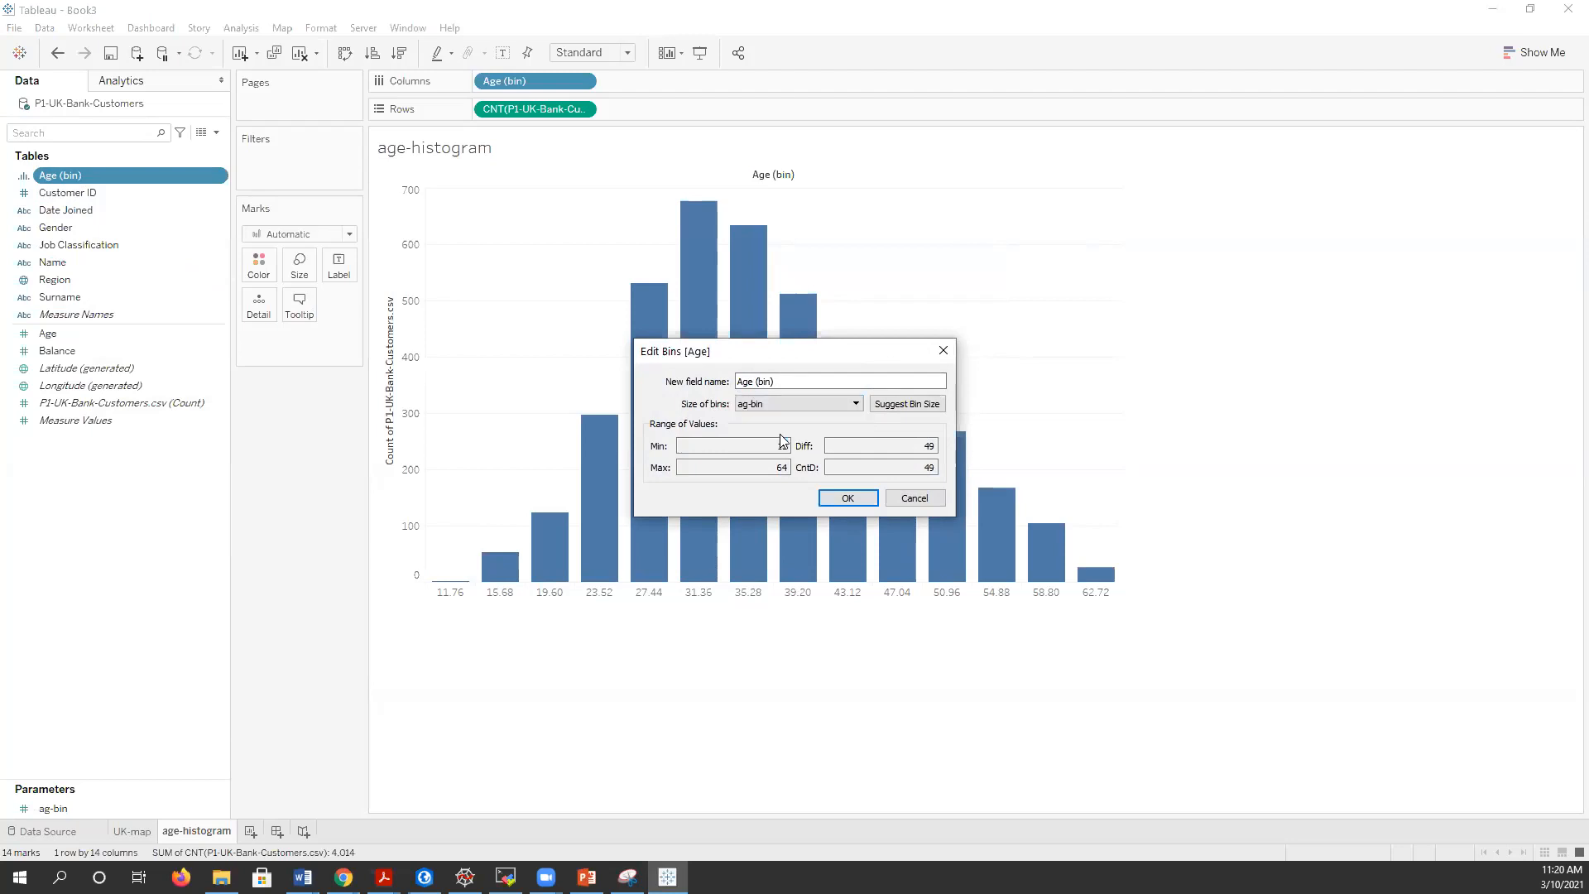
pyautogui.click(846, 495)
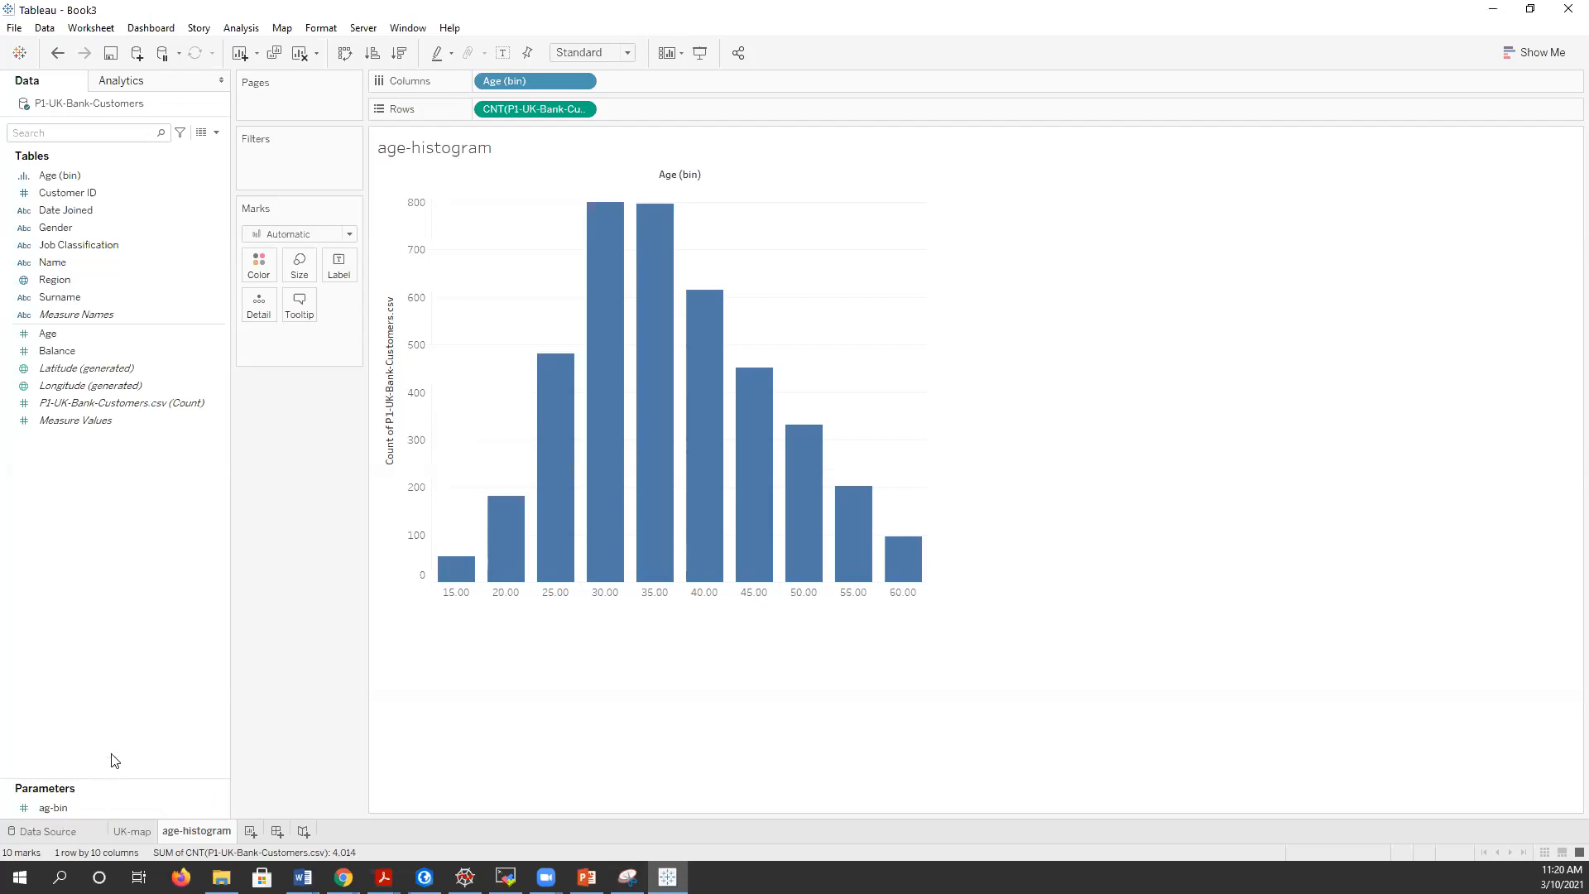
# - Show the ag-bin parameter control, step the histogram's bin size up to 20, and bring it back to 10
pyautogui.rightClick(89, 807)
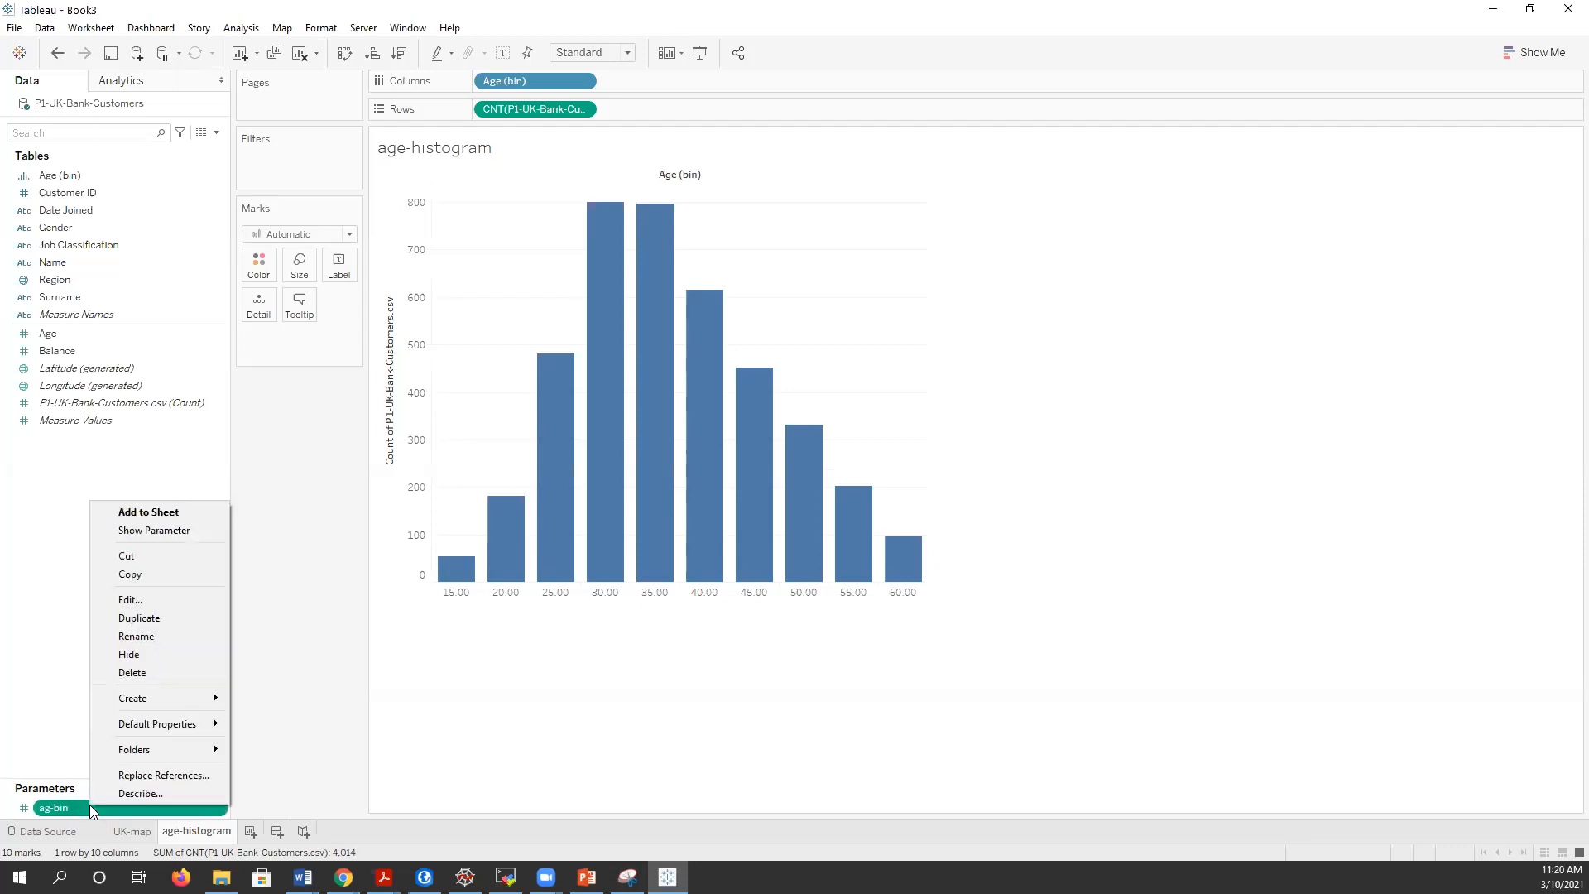
pyautogui.click(167, 533)
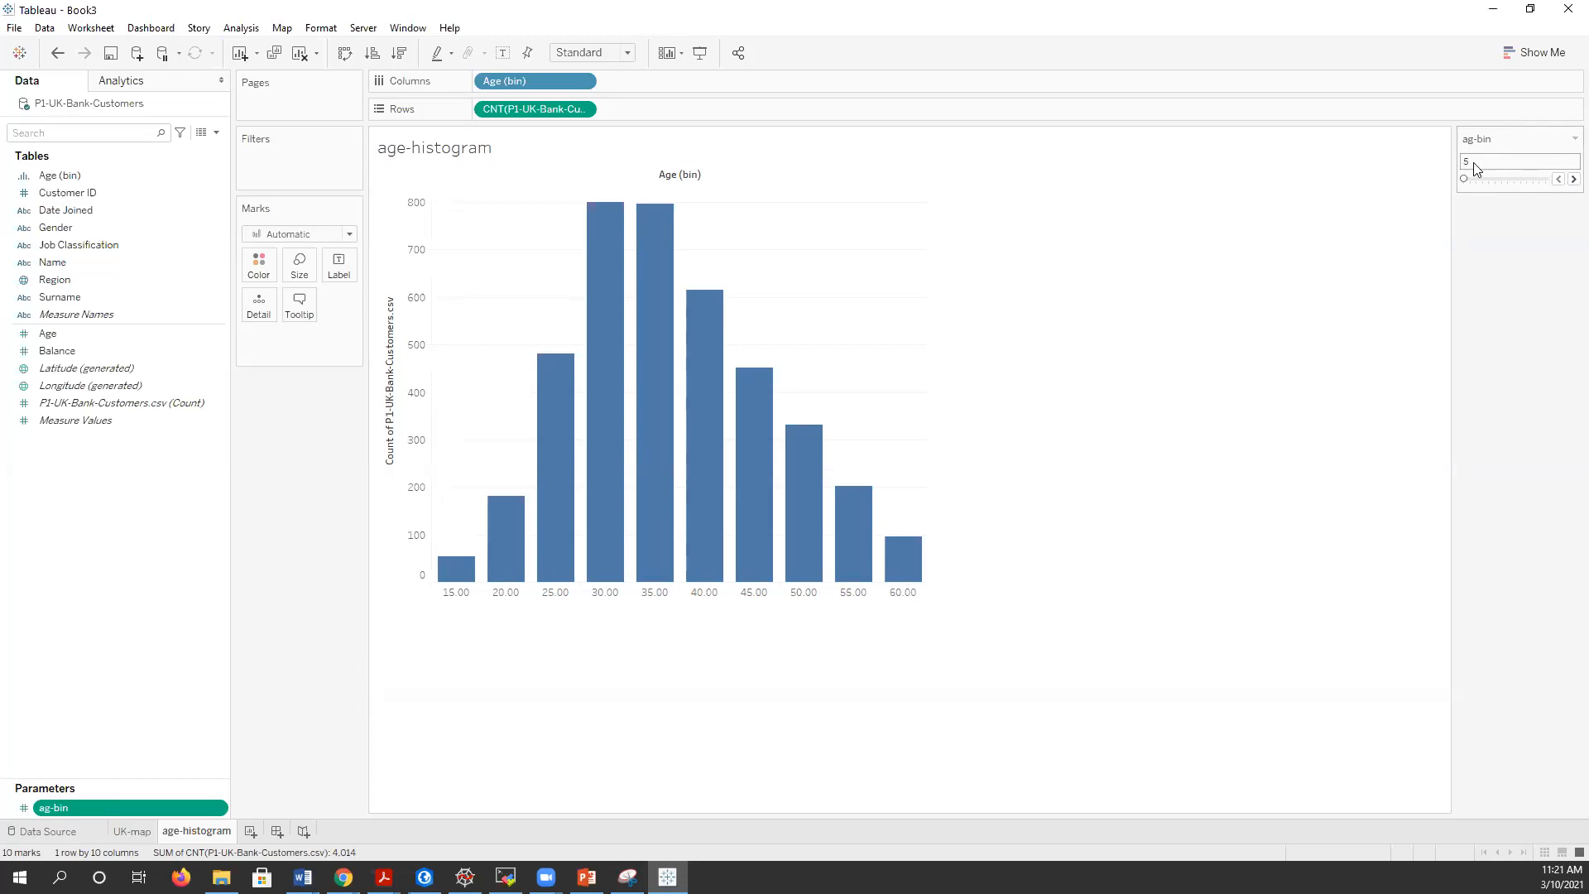
pyautogui.click(1574, 179)
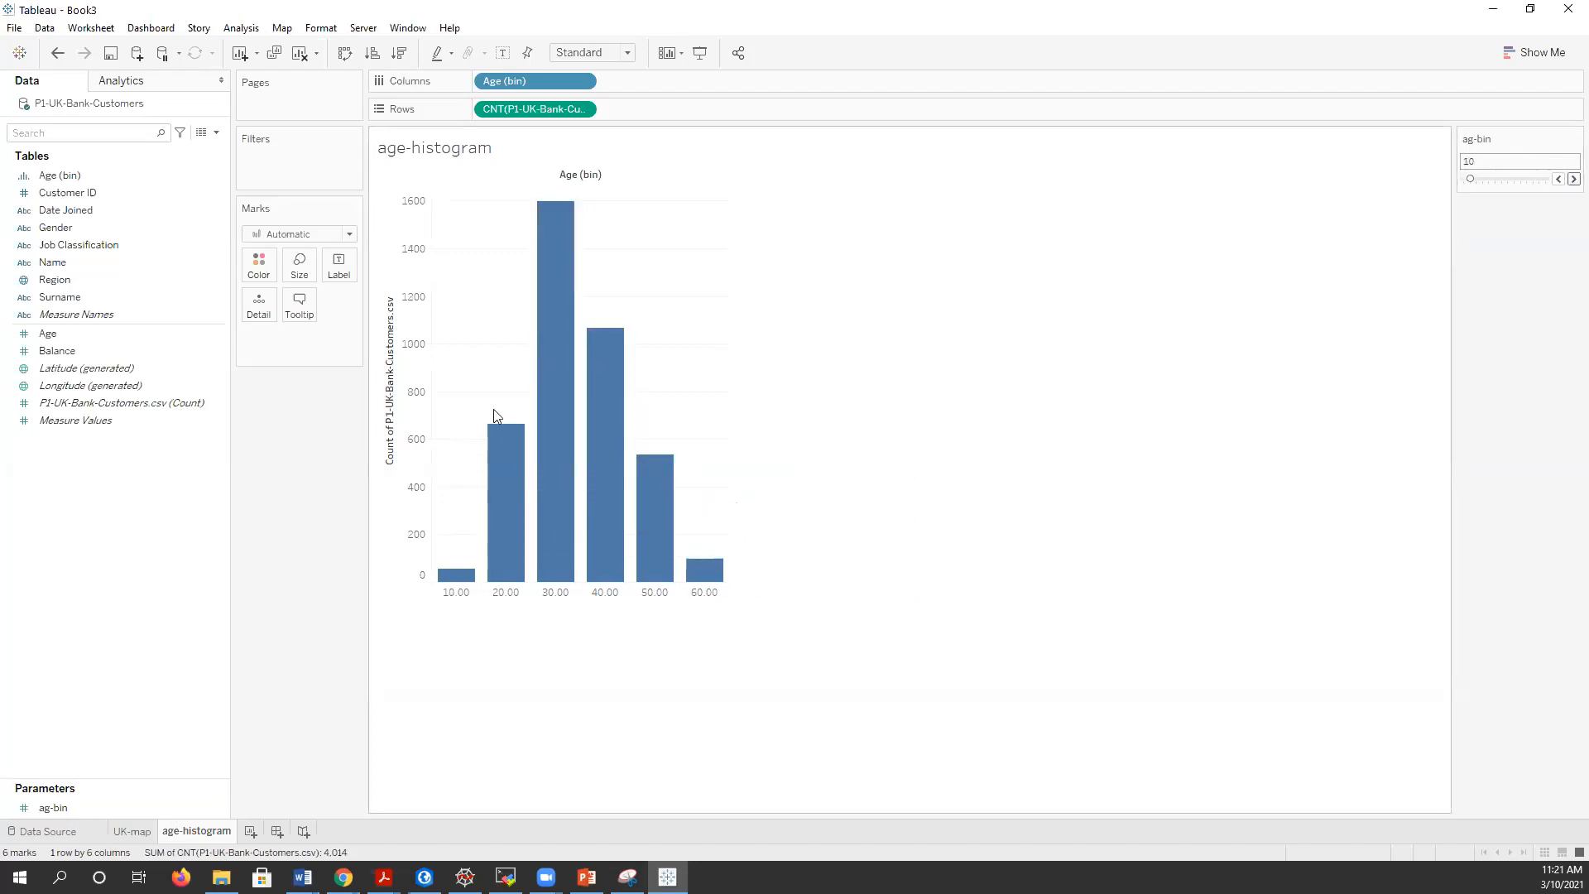
pyautogui.click(1573, 179)
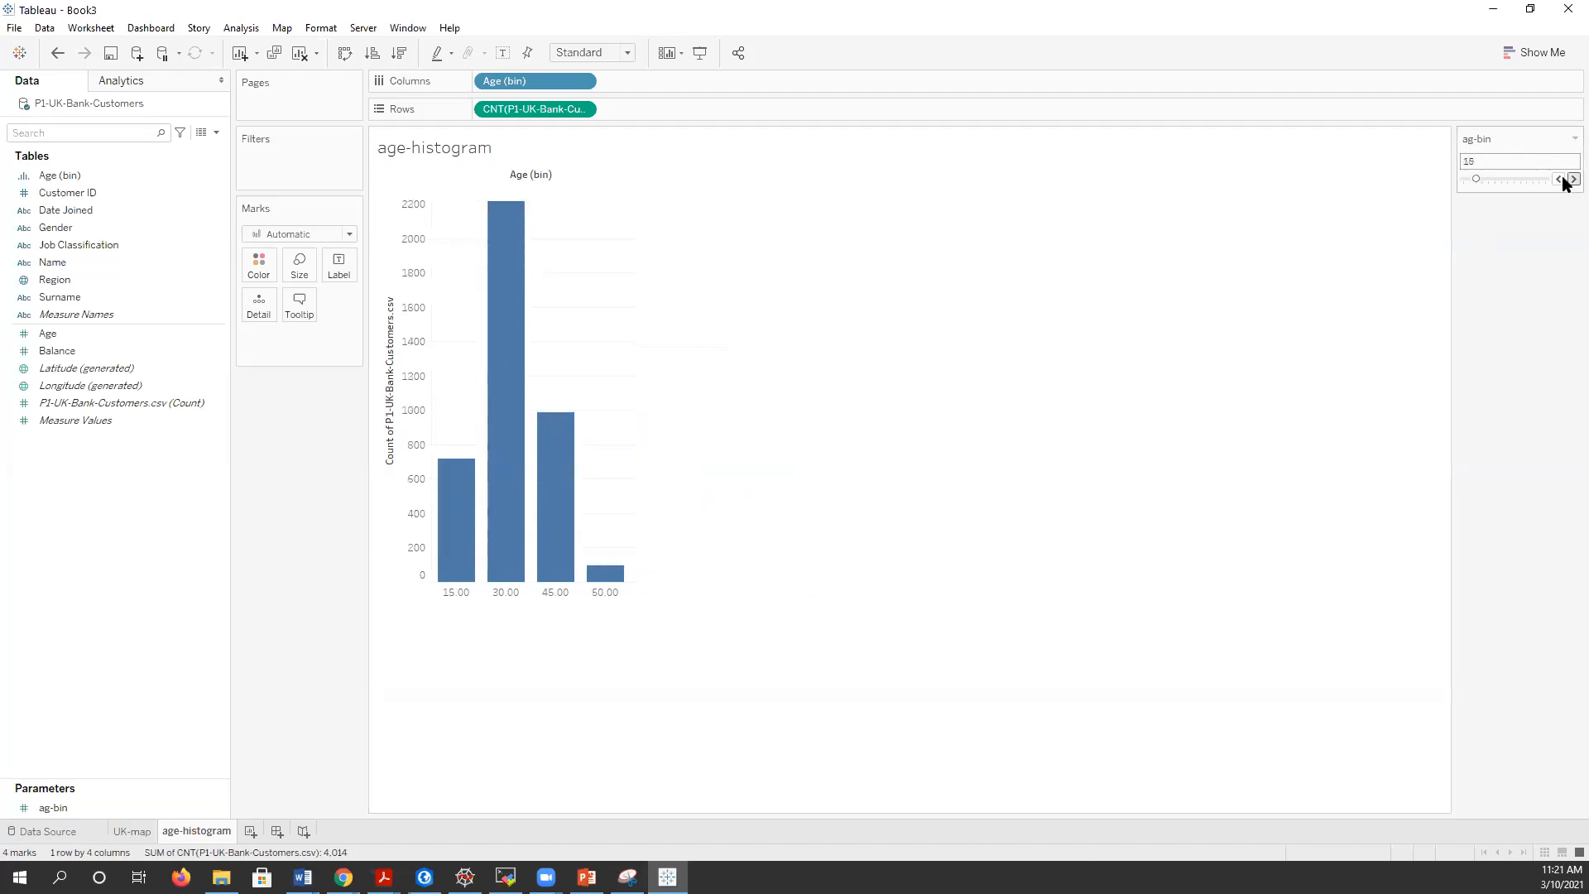
pyautogui.click(1573, 179)
pyautogui.click(1573, 179)
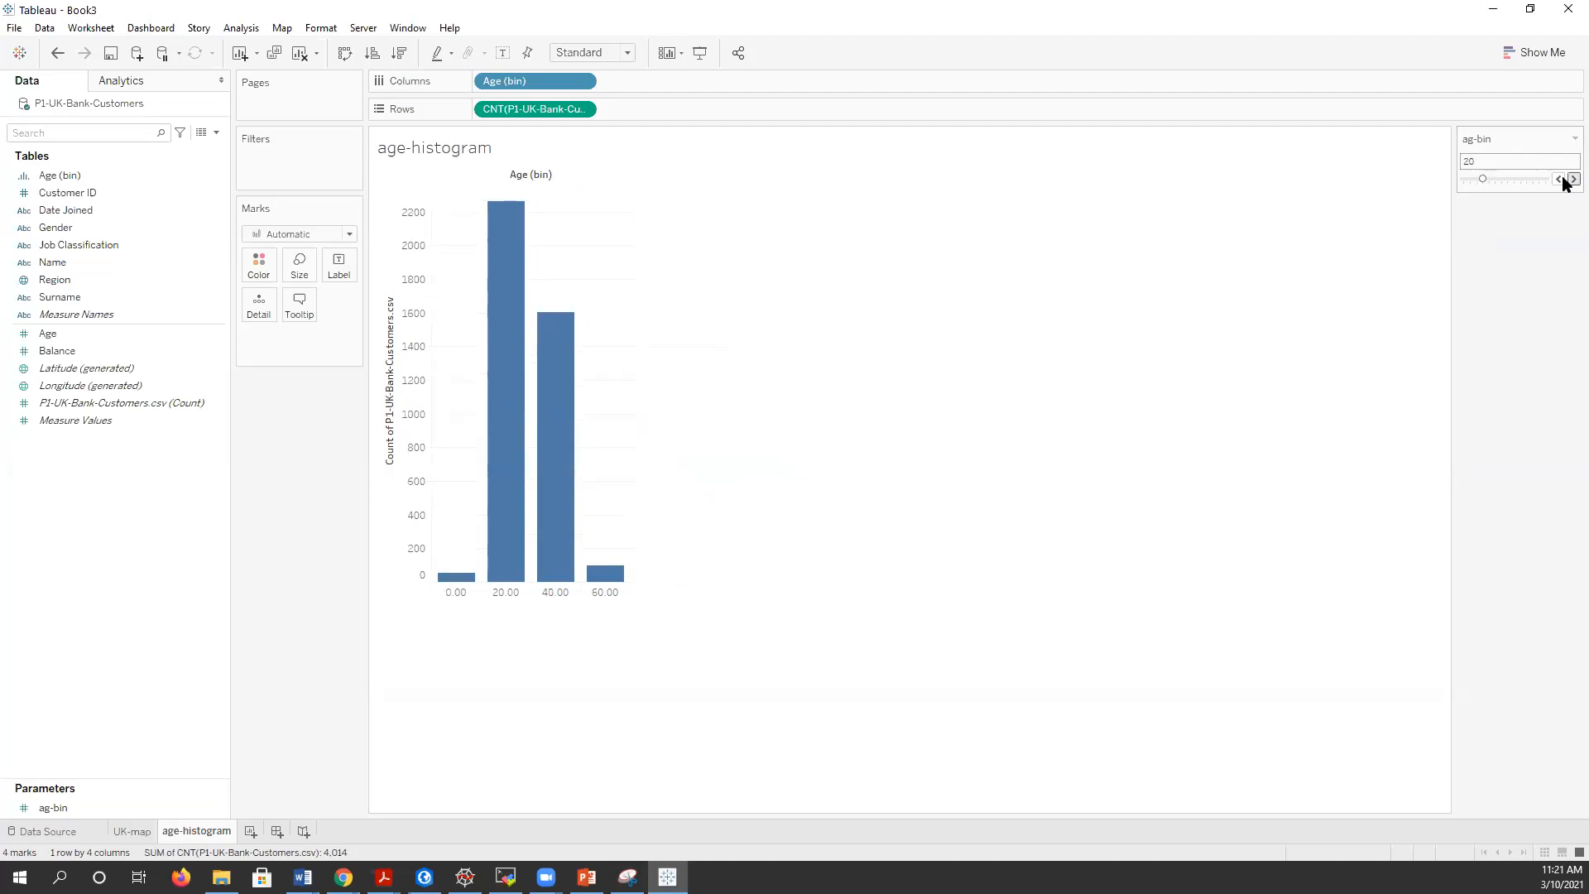
pyautogui.click(1558, 178)
pyautogui.click(1558, 179)
pyautogui.click(1557, 179)
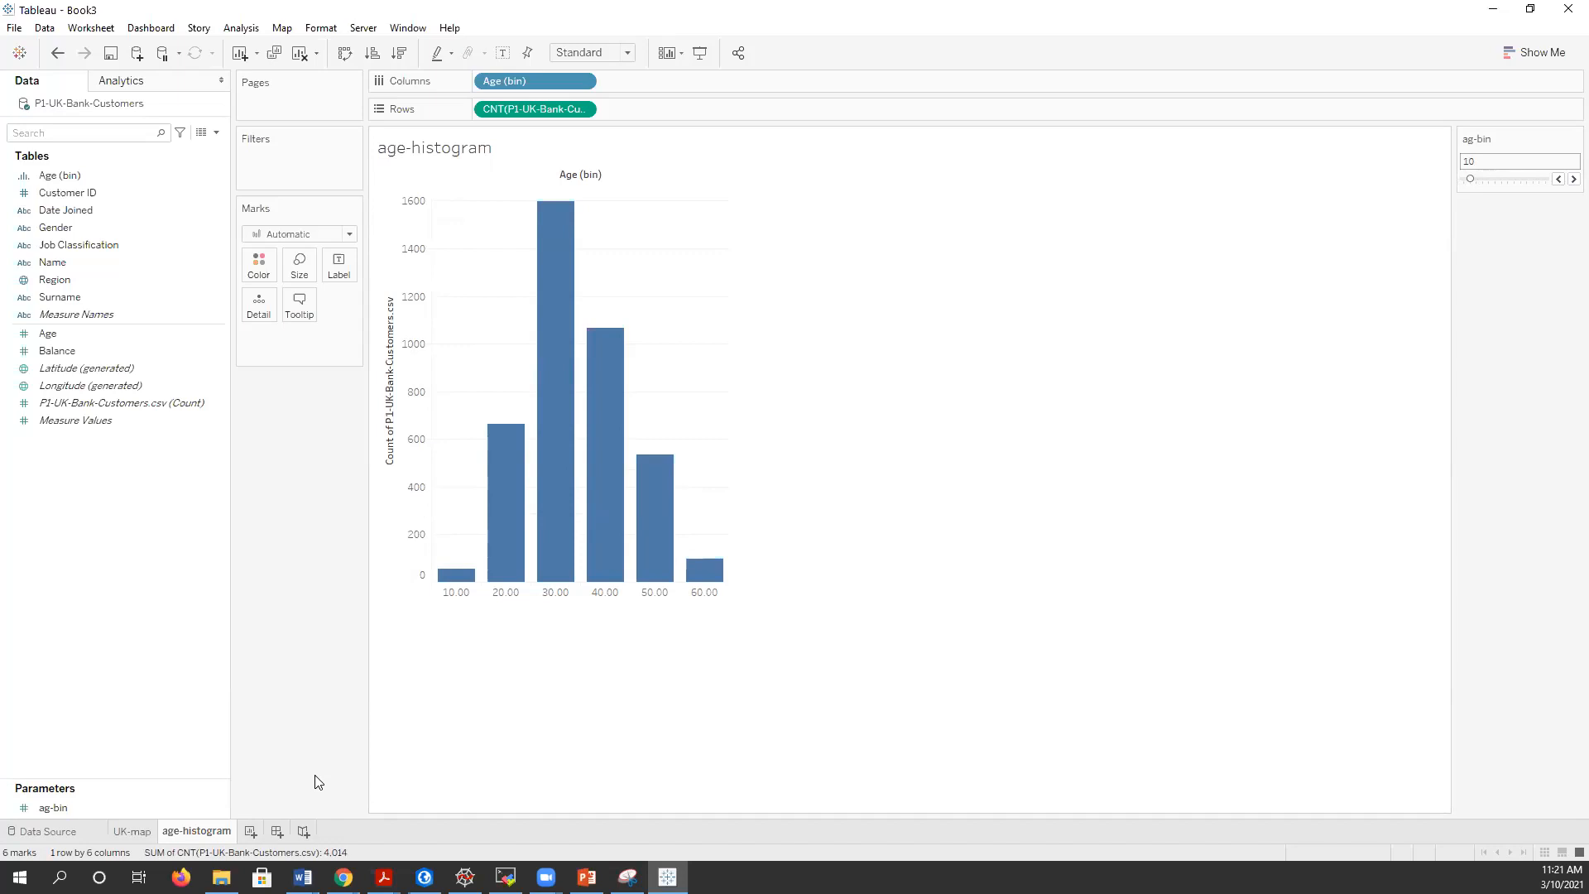
# - Create a new worksheet and plot the P1-UK-Bank-Customers.csv count in rows against Gender in columns
pyautogui.click(250, 832)
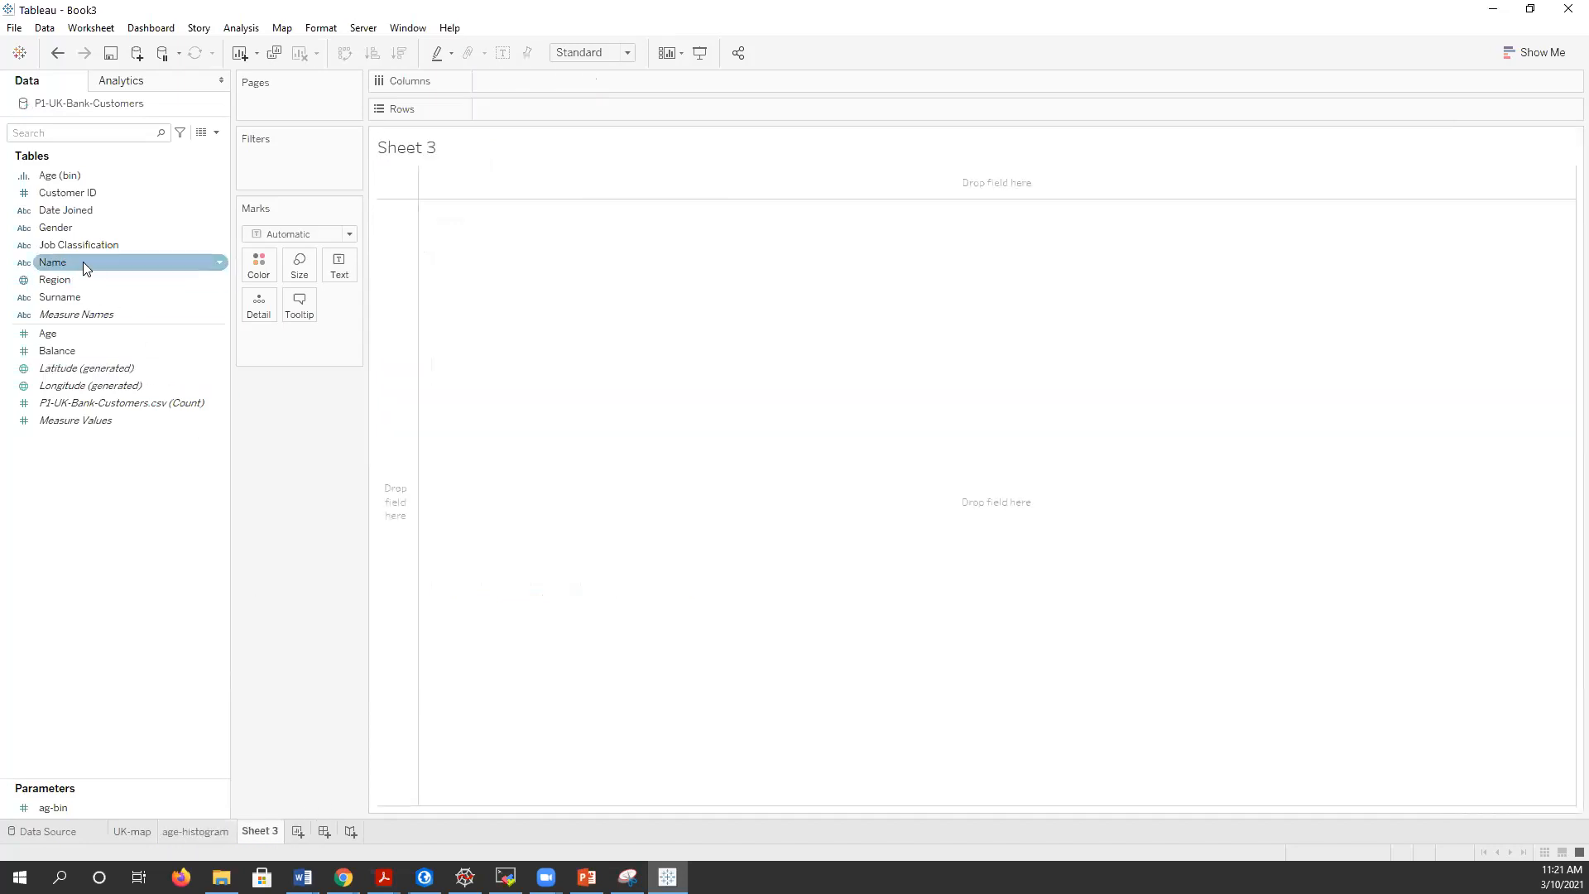
pyautogui.moveTo(55, 236); pyautogui.dragTo(538, 88)
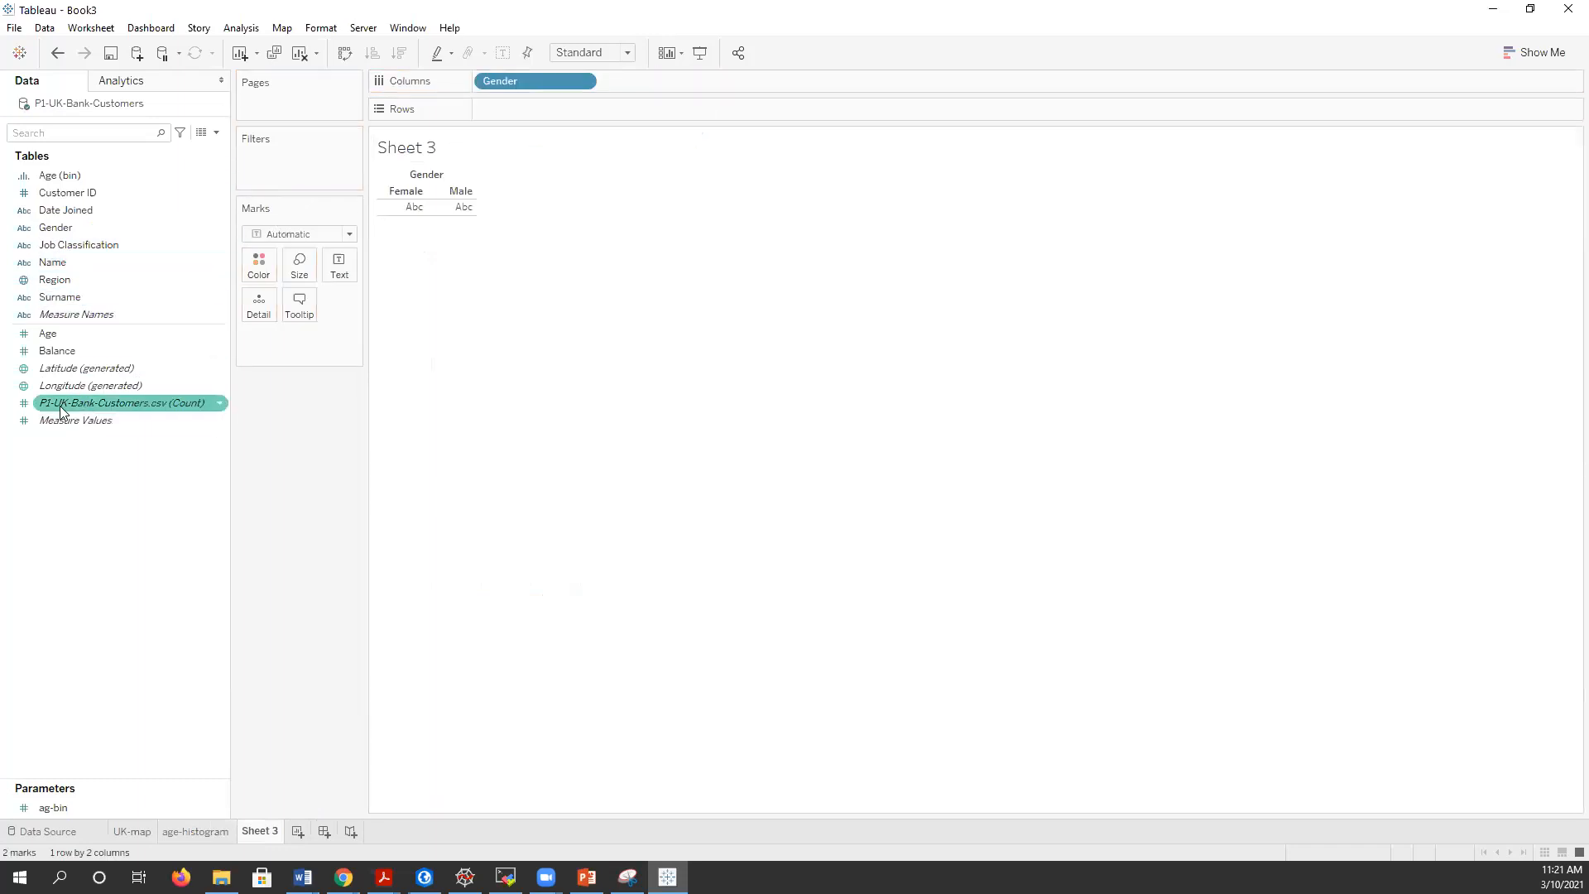
pyautogui.moveTo(80, 406); pyautogui.dragTo(548, 104)
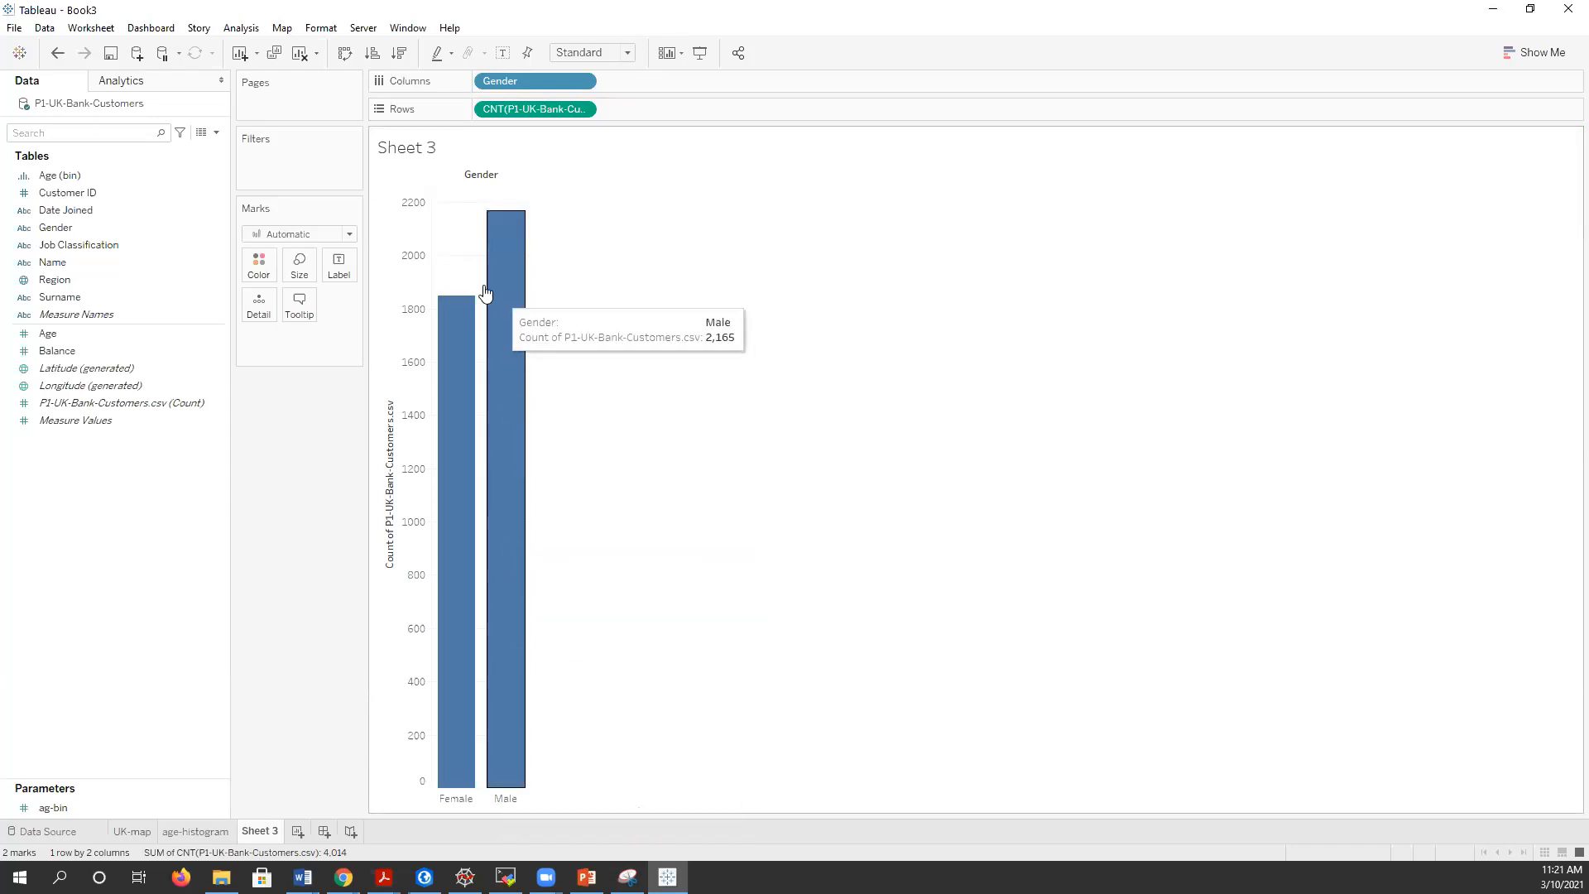
pyautogui.moveTo(460, 357)
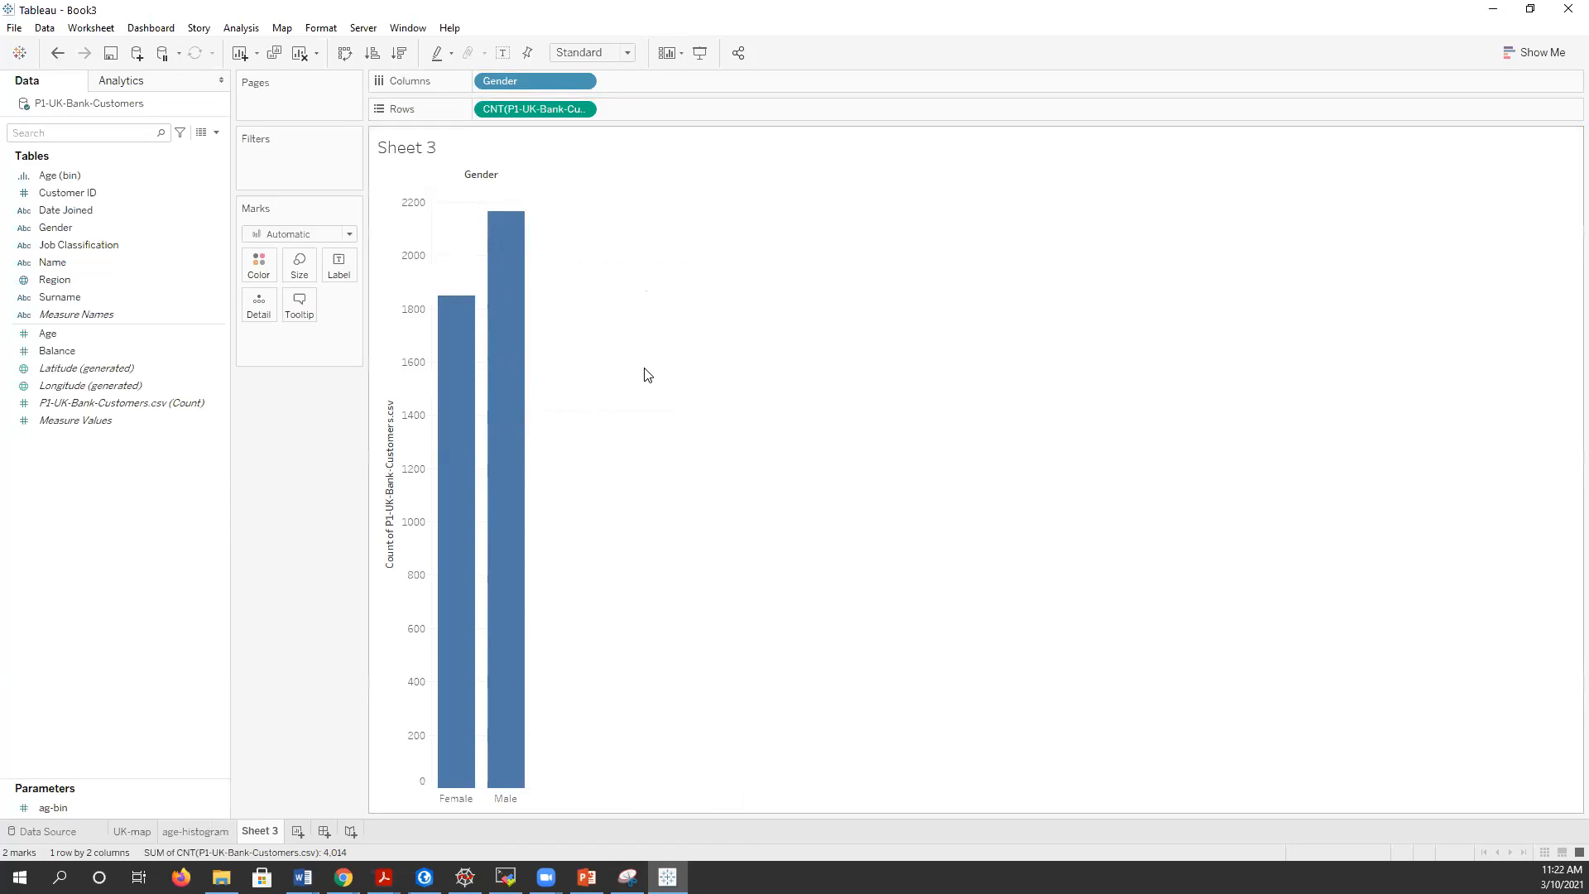
pyautogui.moveTo(455, 422)
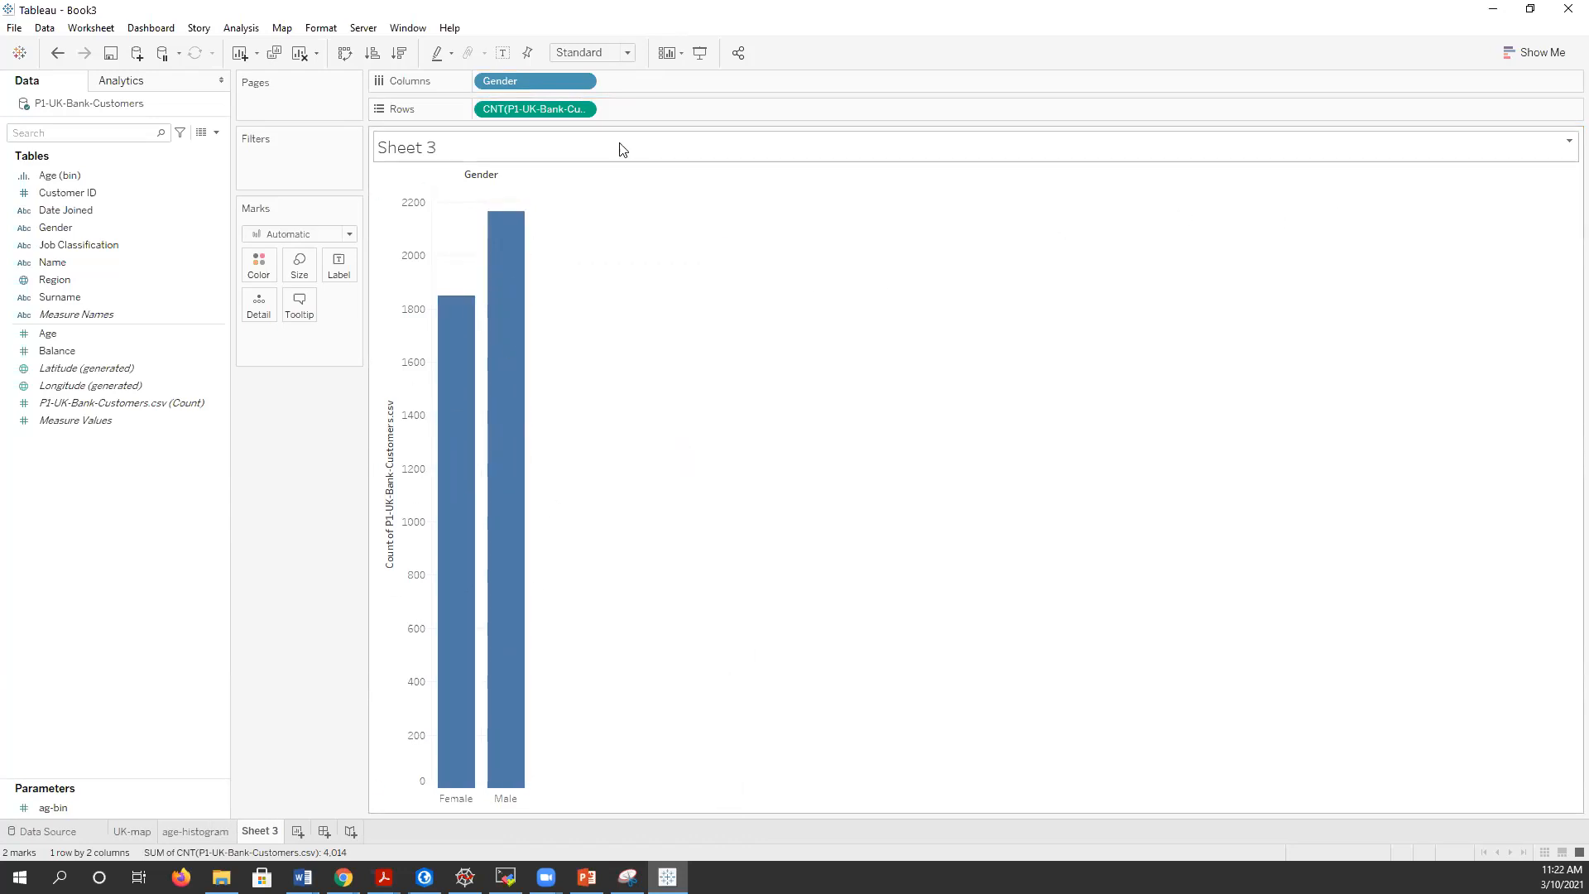
# - Convert the gender bar chart to a pie chart and enlarge the pie's cell in height and width
pyautogui.click(1542, 52)
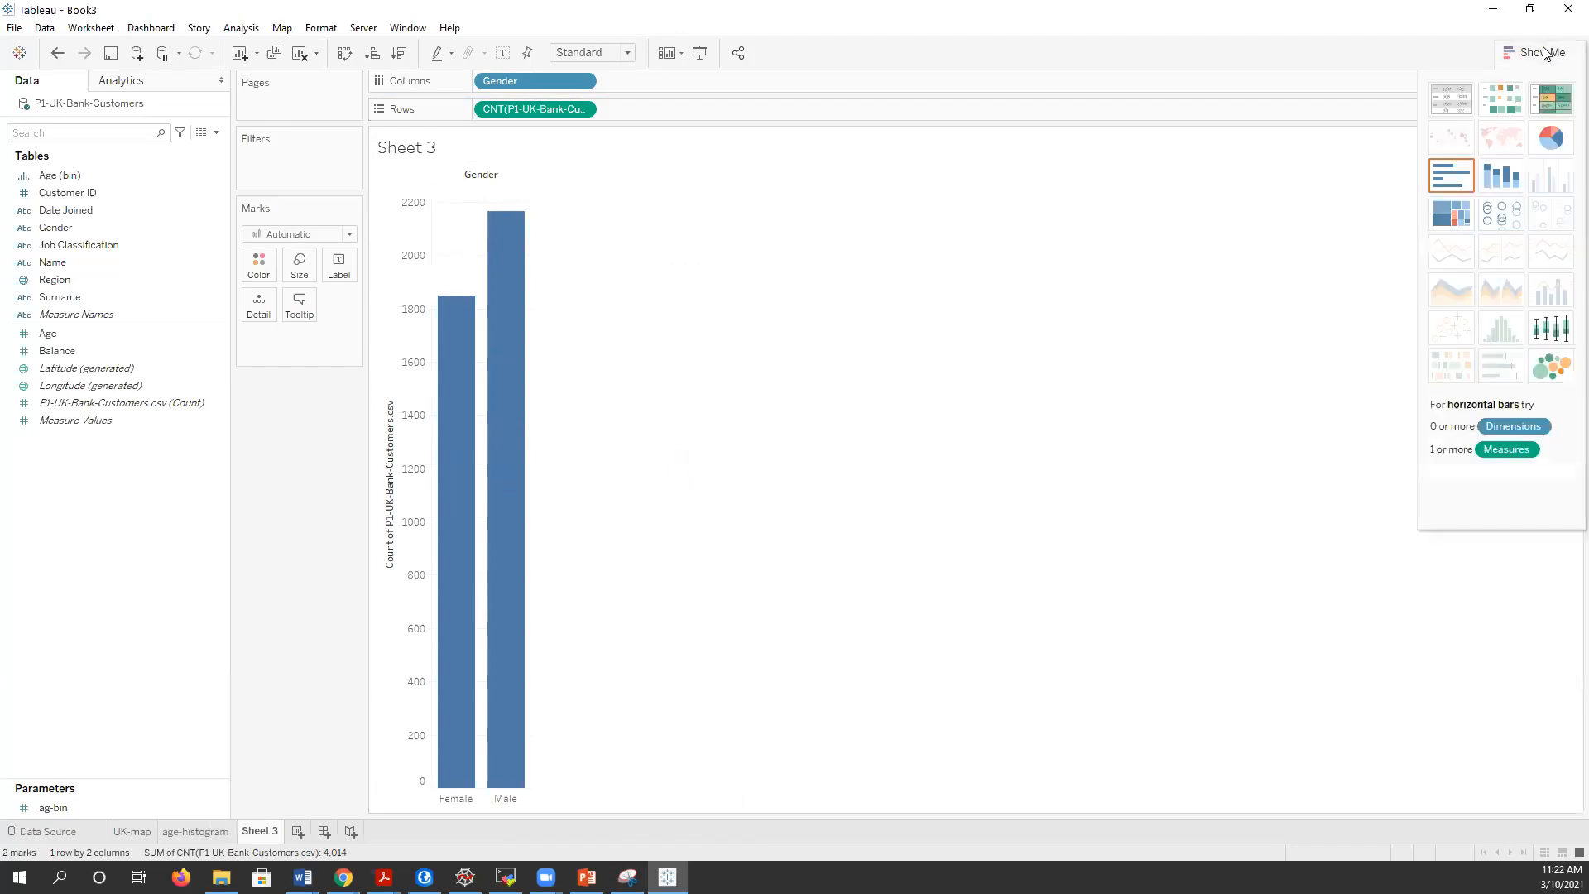
pyautogui.click(1551, 138)
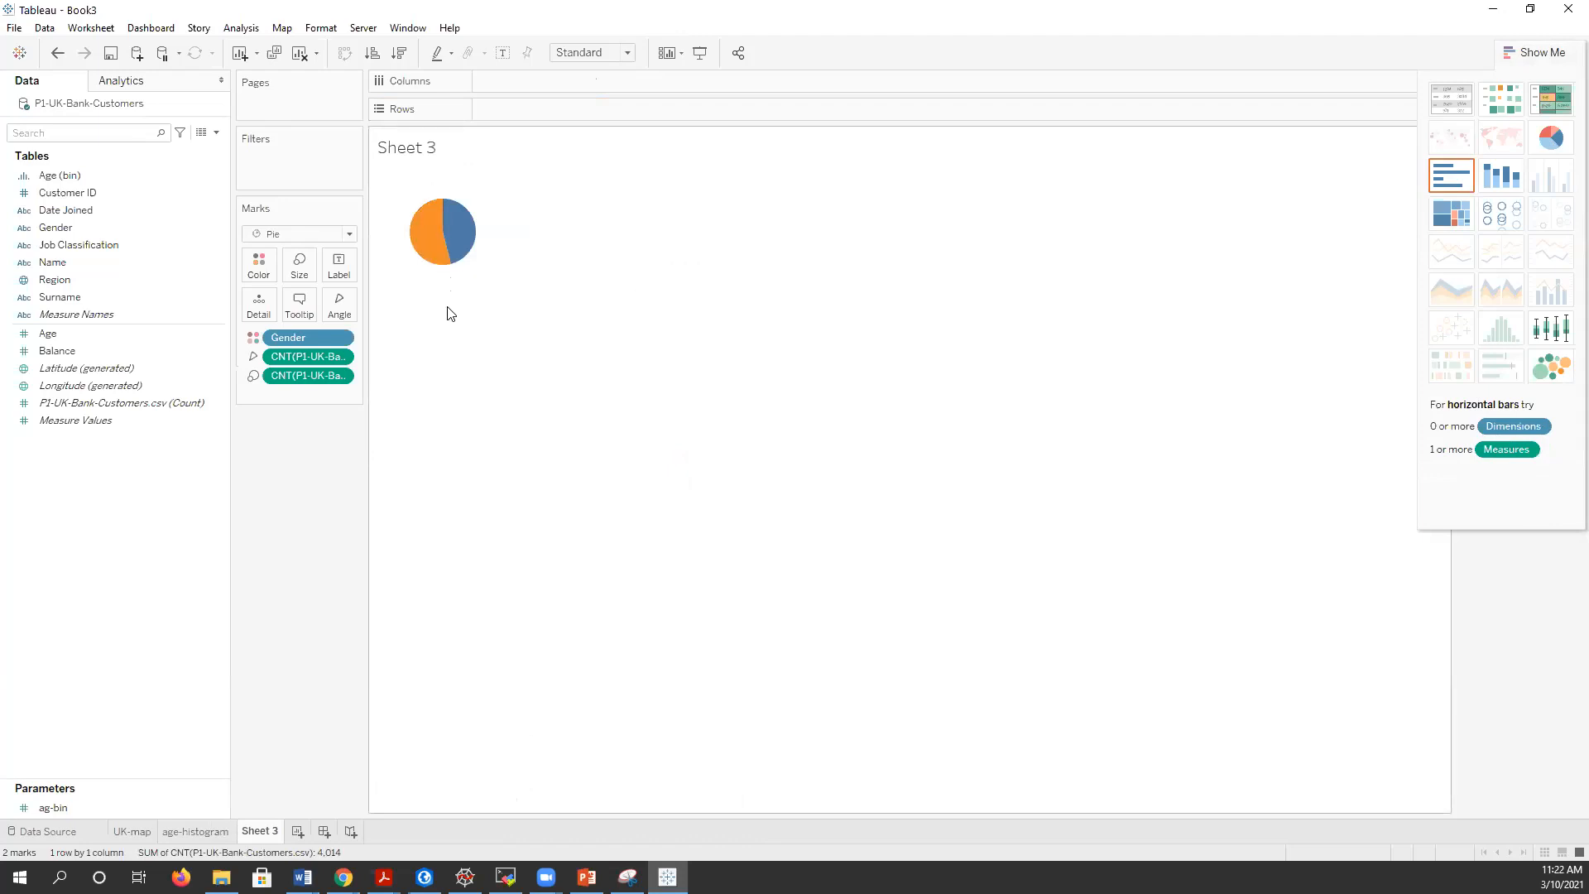
pyautogui.moveTo(447, 300); pyautogui.dragTo(439, 358)
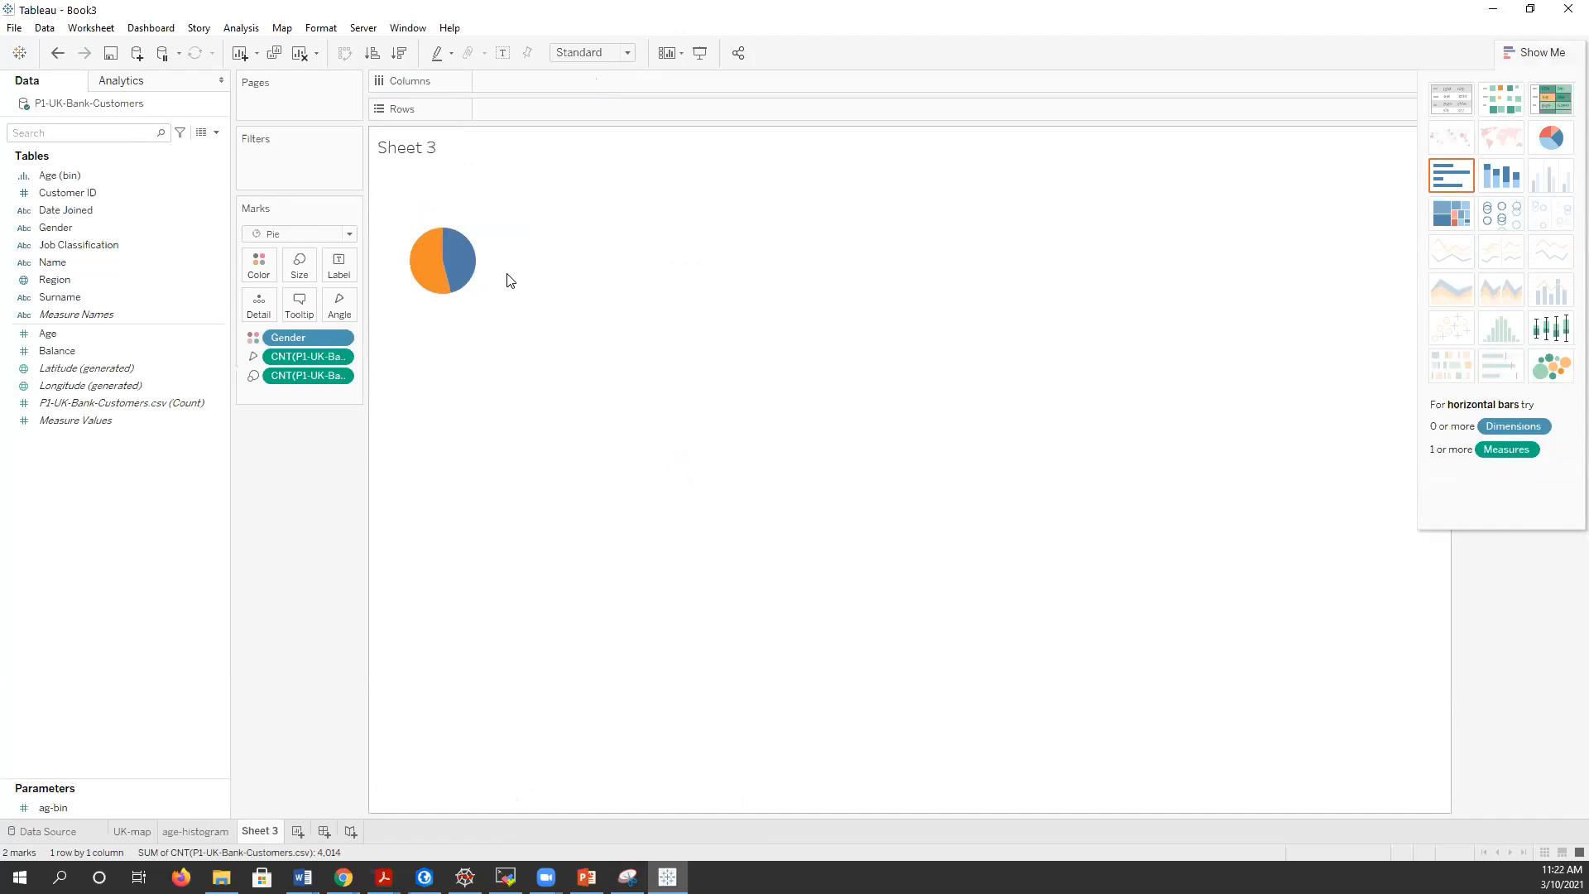
pyautogui.moveTo(513, 273); pyautogui.dragTo(617, 277)
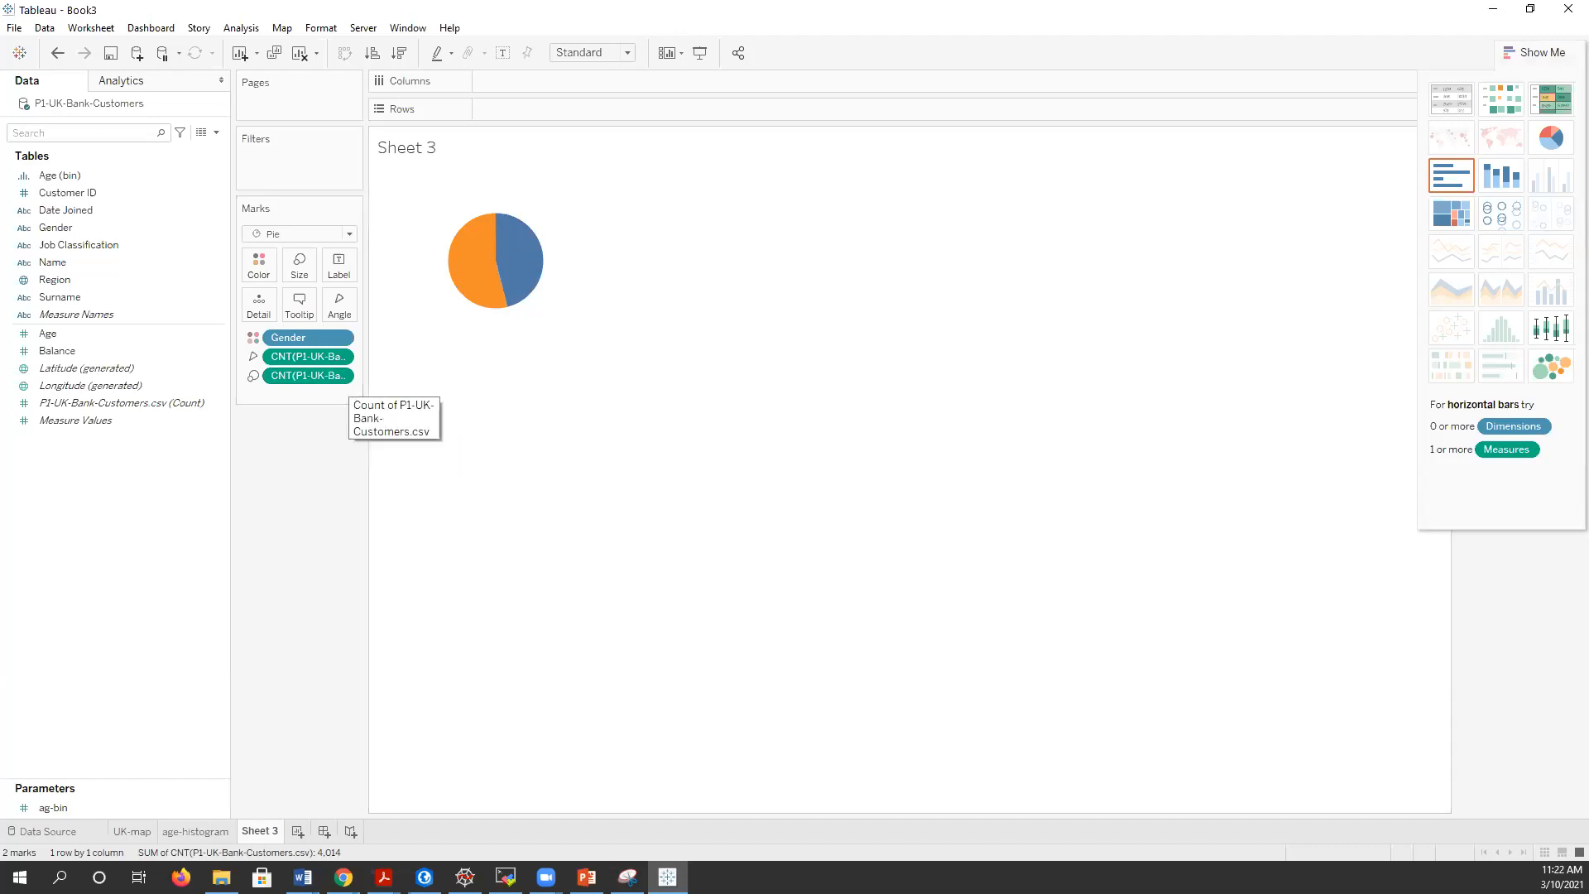
pyautogui.click(1541, 51)
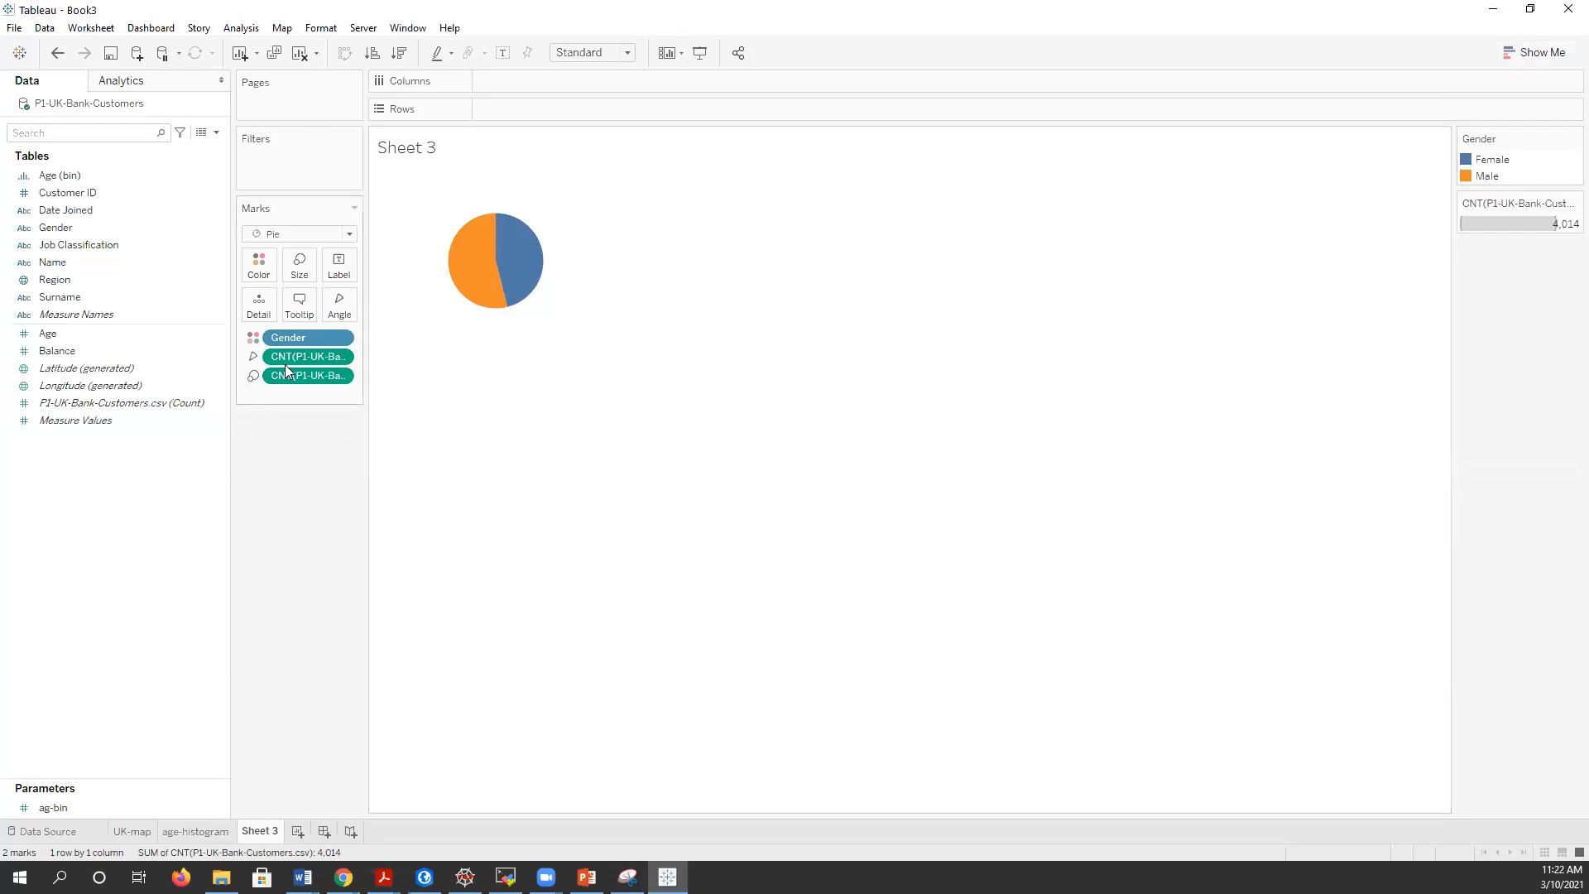
# - Change the customer count that sets the pie's size so it serves as the slice label instead
pyautogui.click(251, 355)
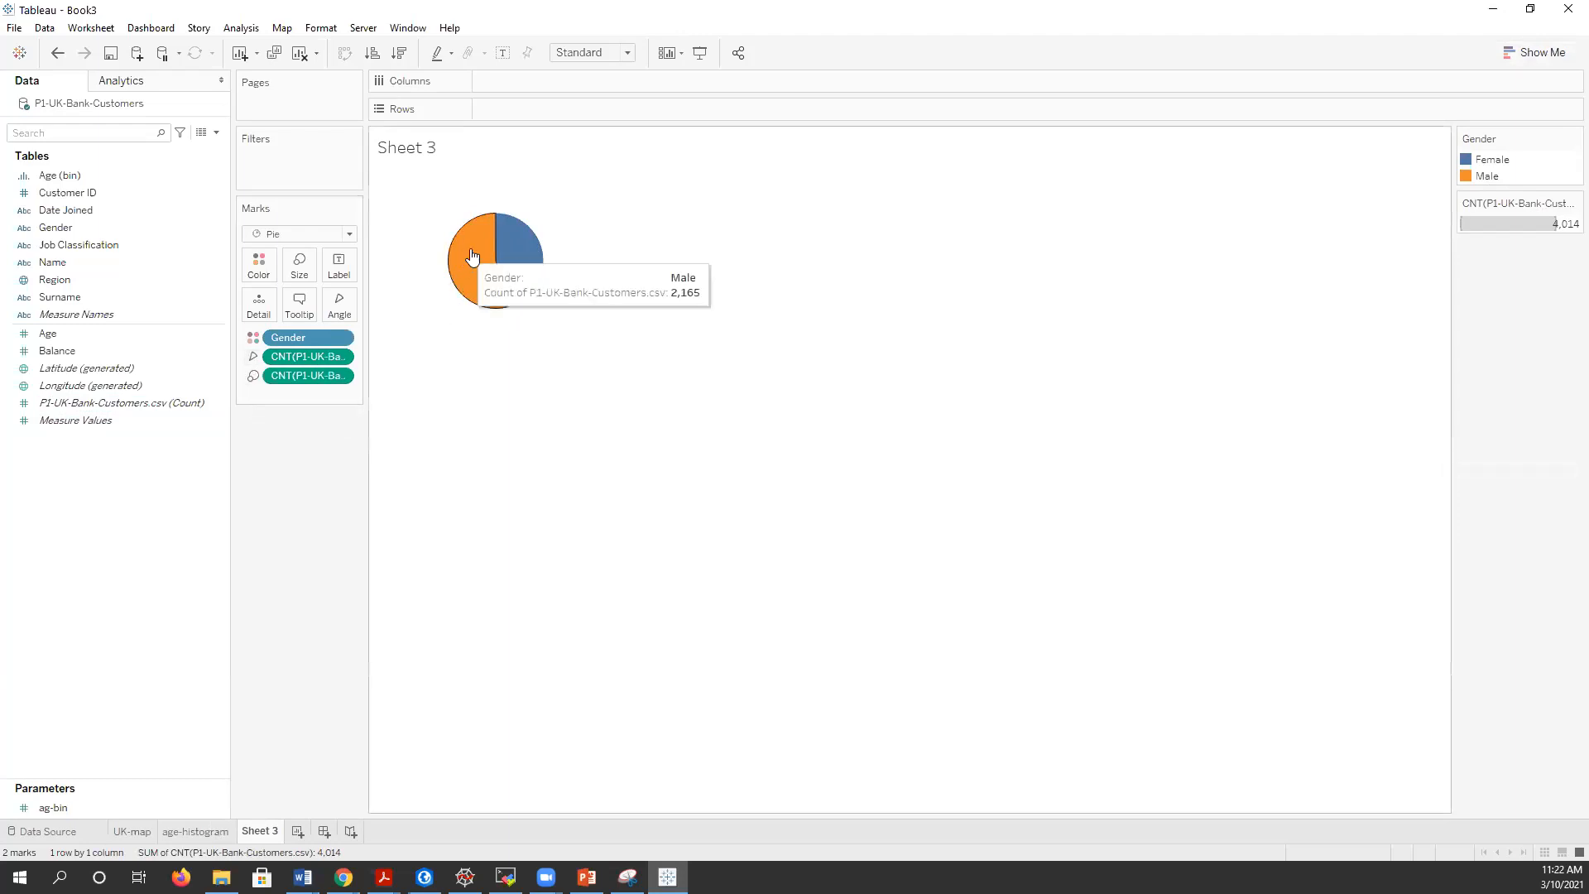
pyautogui.click(253, 377)
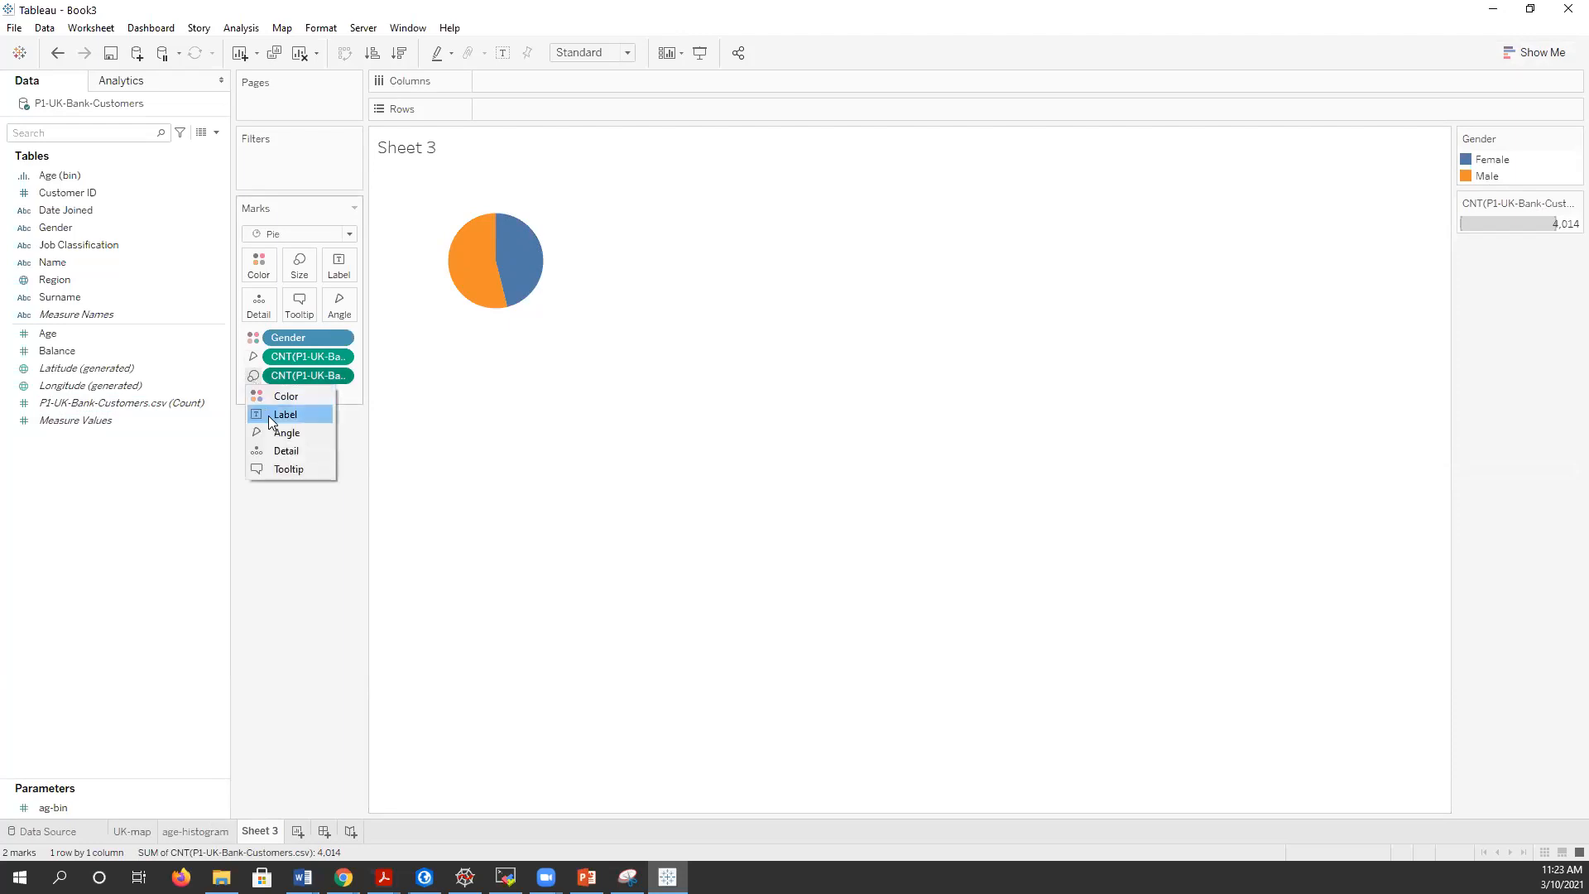
pyautogui.click(268, 416)
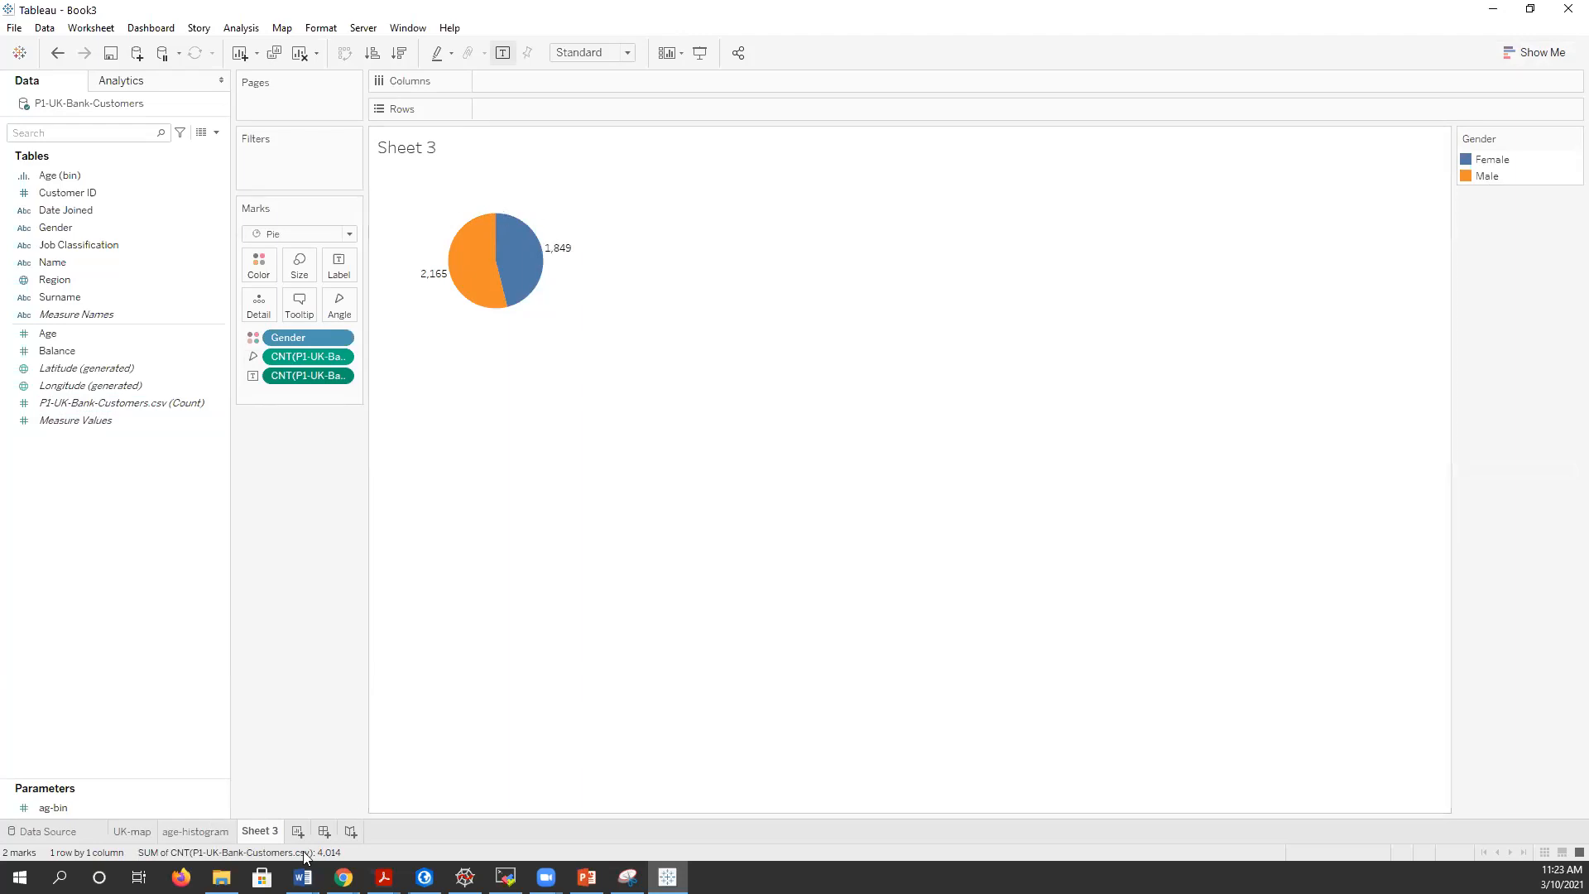
# - Rename the Sheet 3 worksheet as piechart-gender
pyautogui.doubleClick(273, 831)
pyautogui.write('piechart-gender')
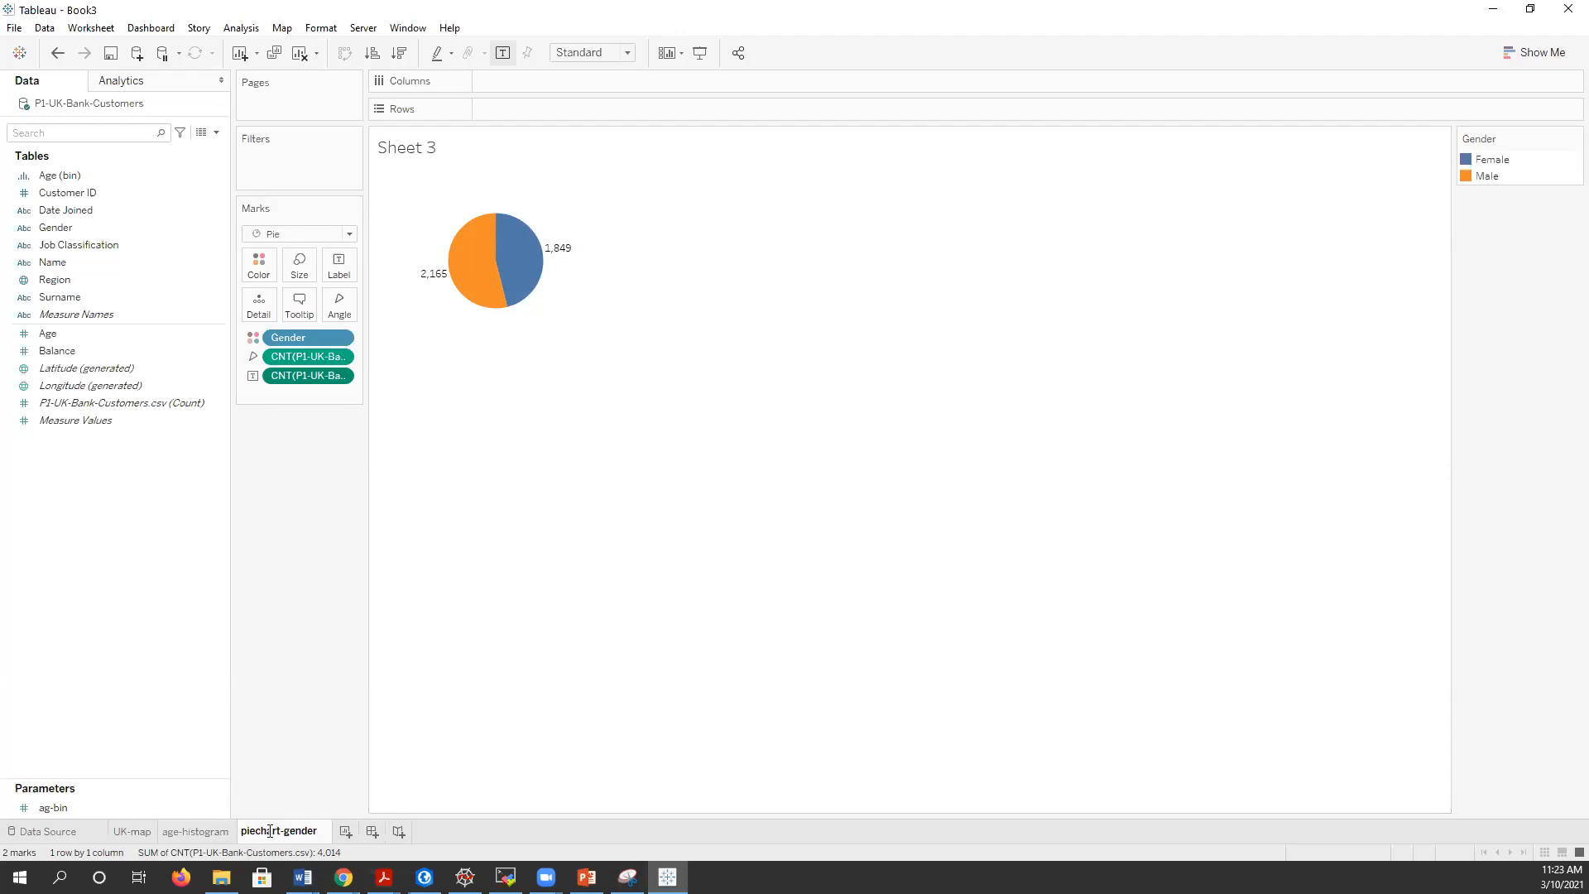
pyautogui.click(486, 578)
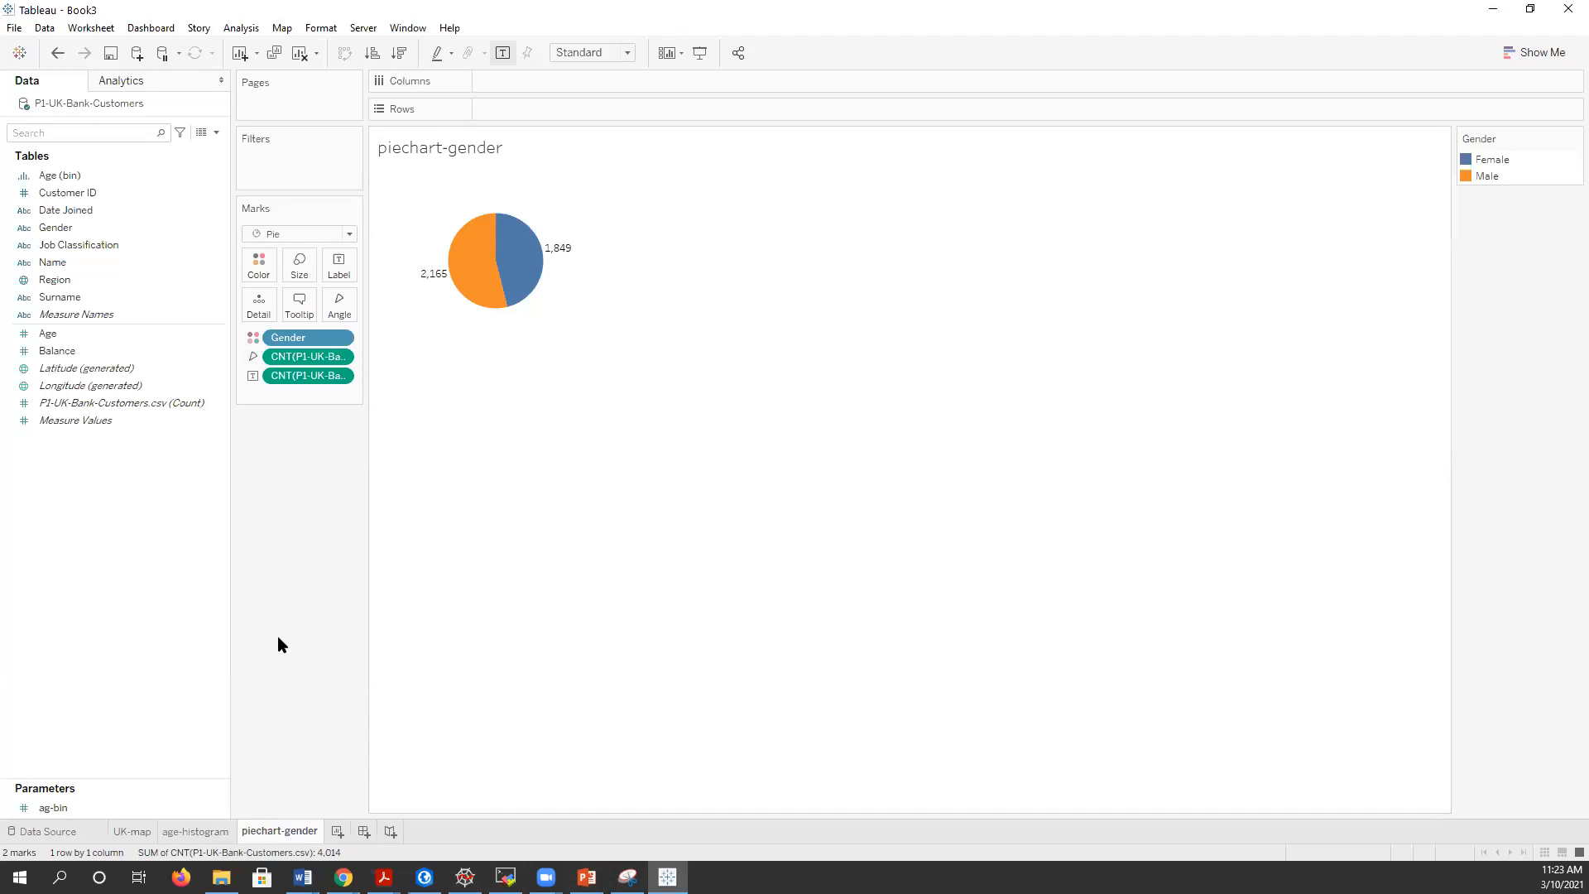
# - Review the data source columns and the age-histogram and UK-map sheets, and return to piechart-gender
pyautogui.click(48, 831)
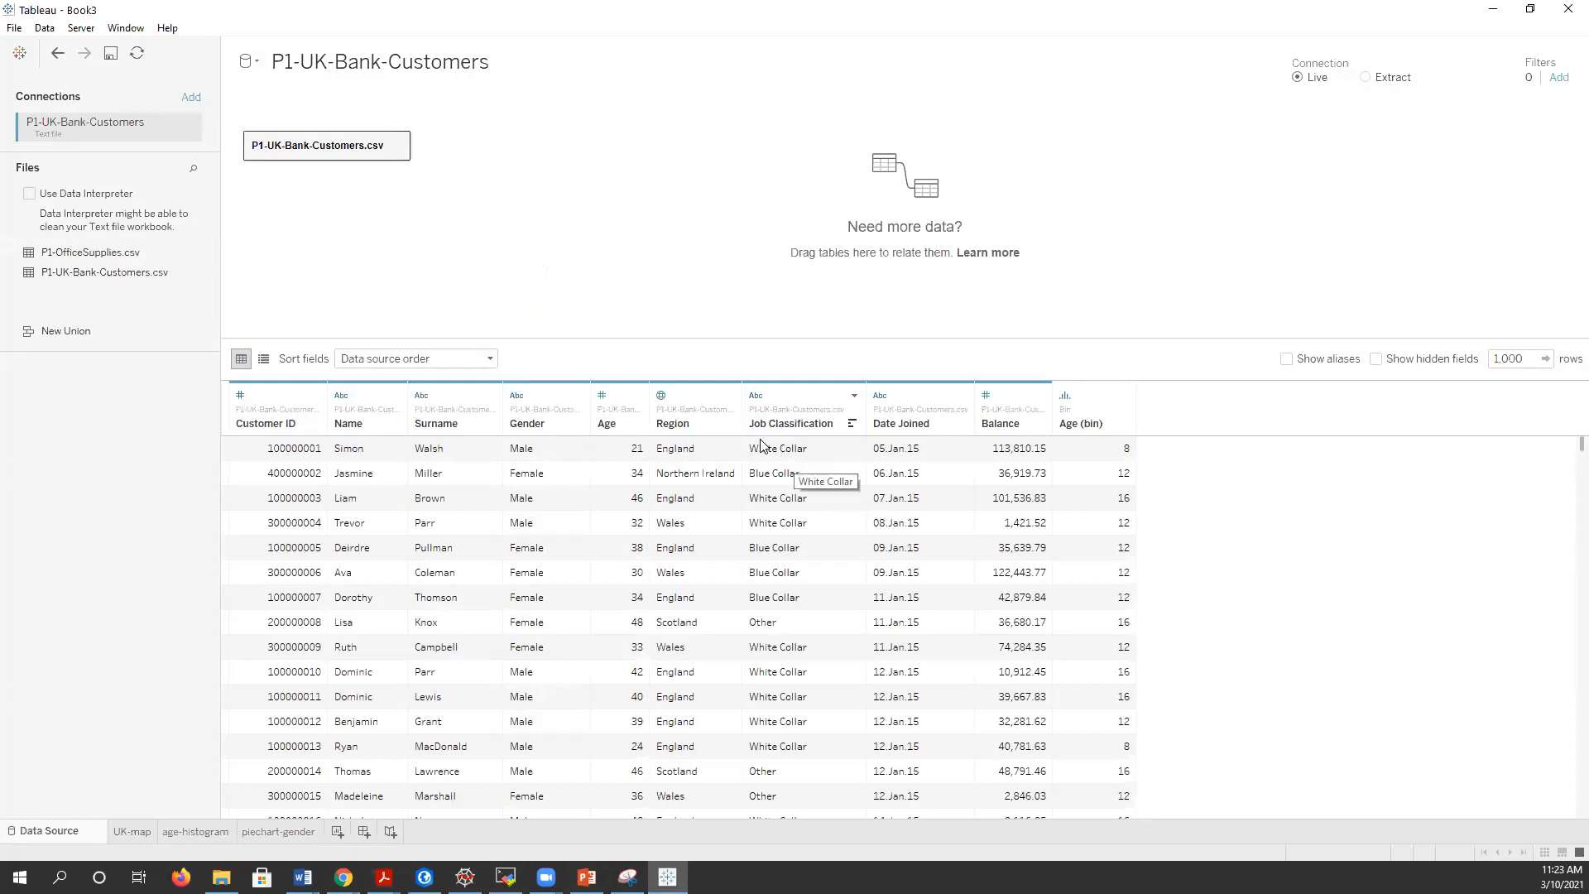
pyautogui.click(266, 832)
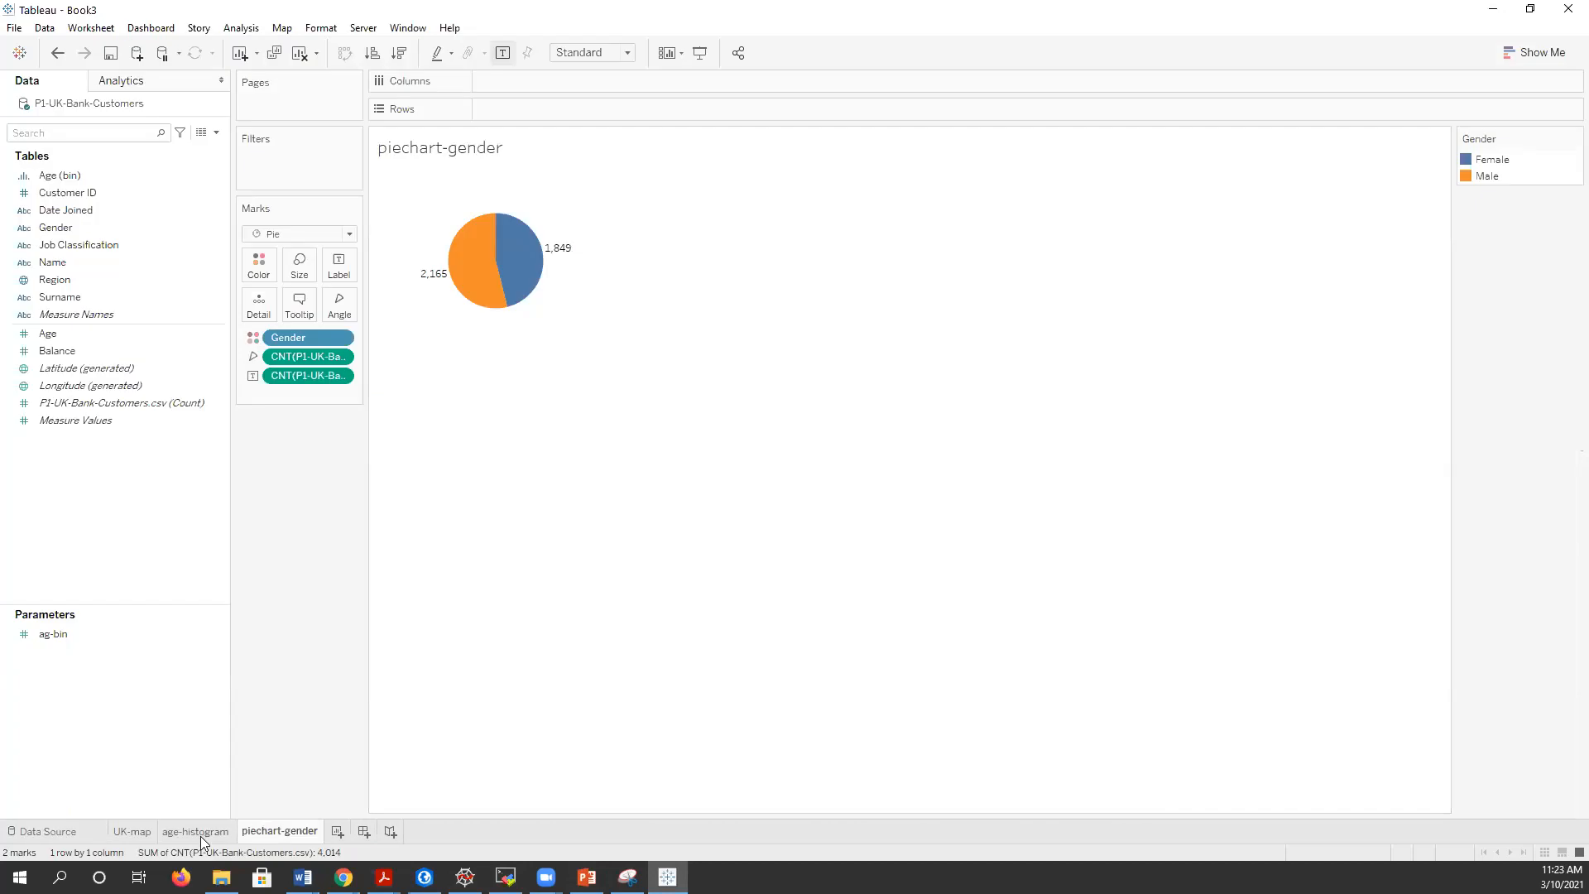
pyautogui.click(199, 832)
pyautogui.click(130, 831)
pyautogui.click(263, 831)
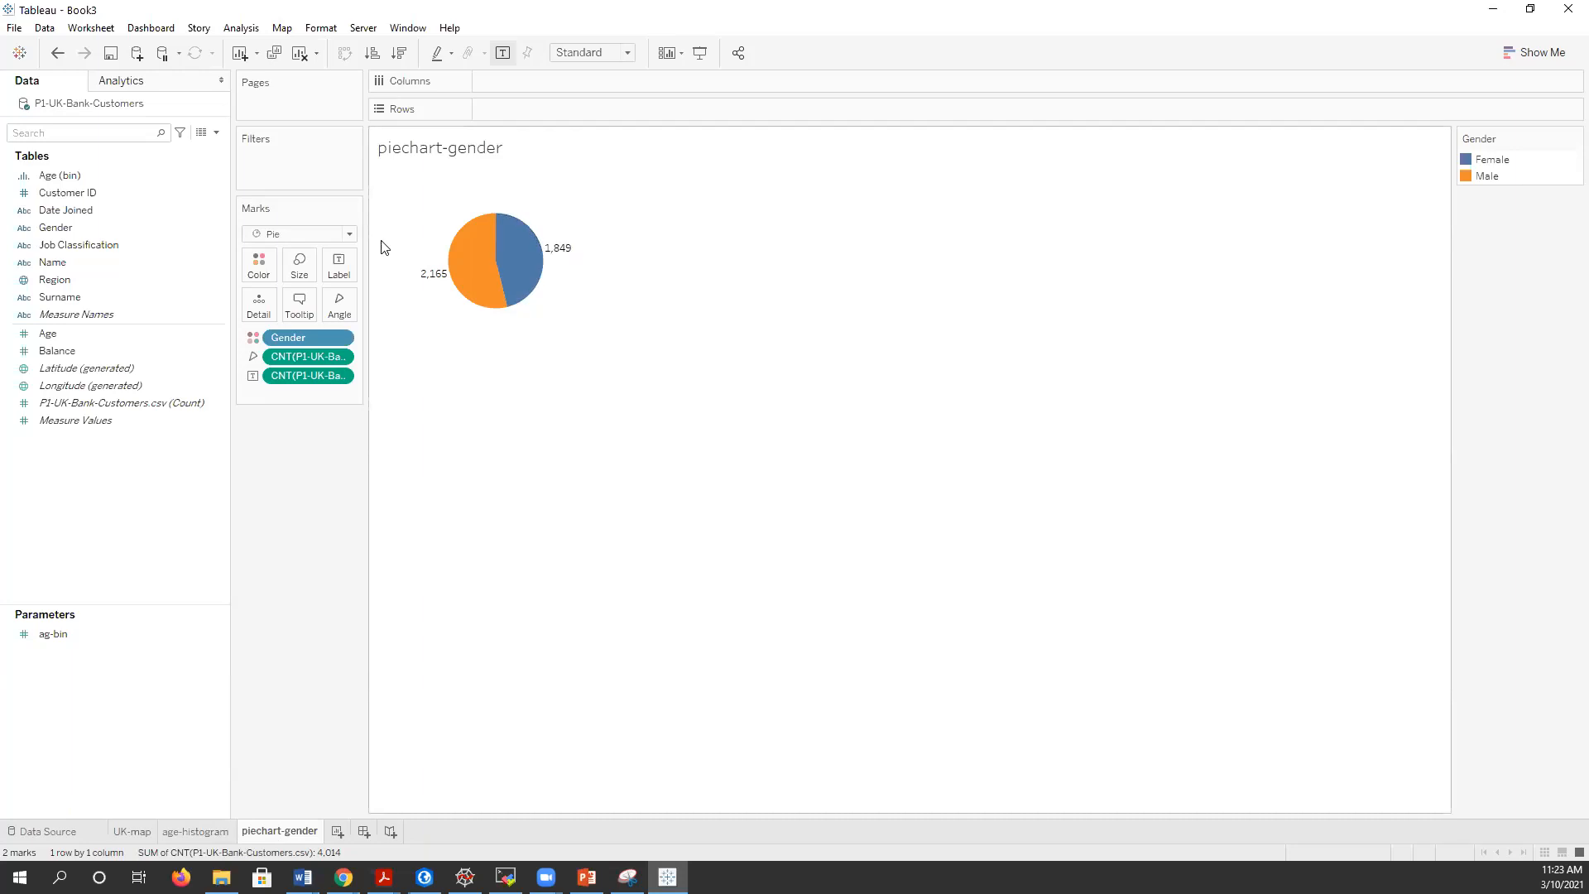
pyautogui.click(356, 236)
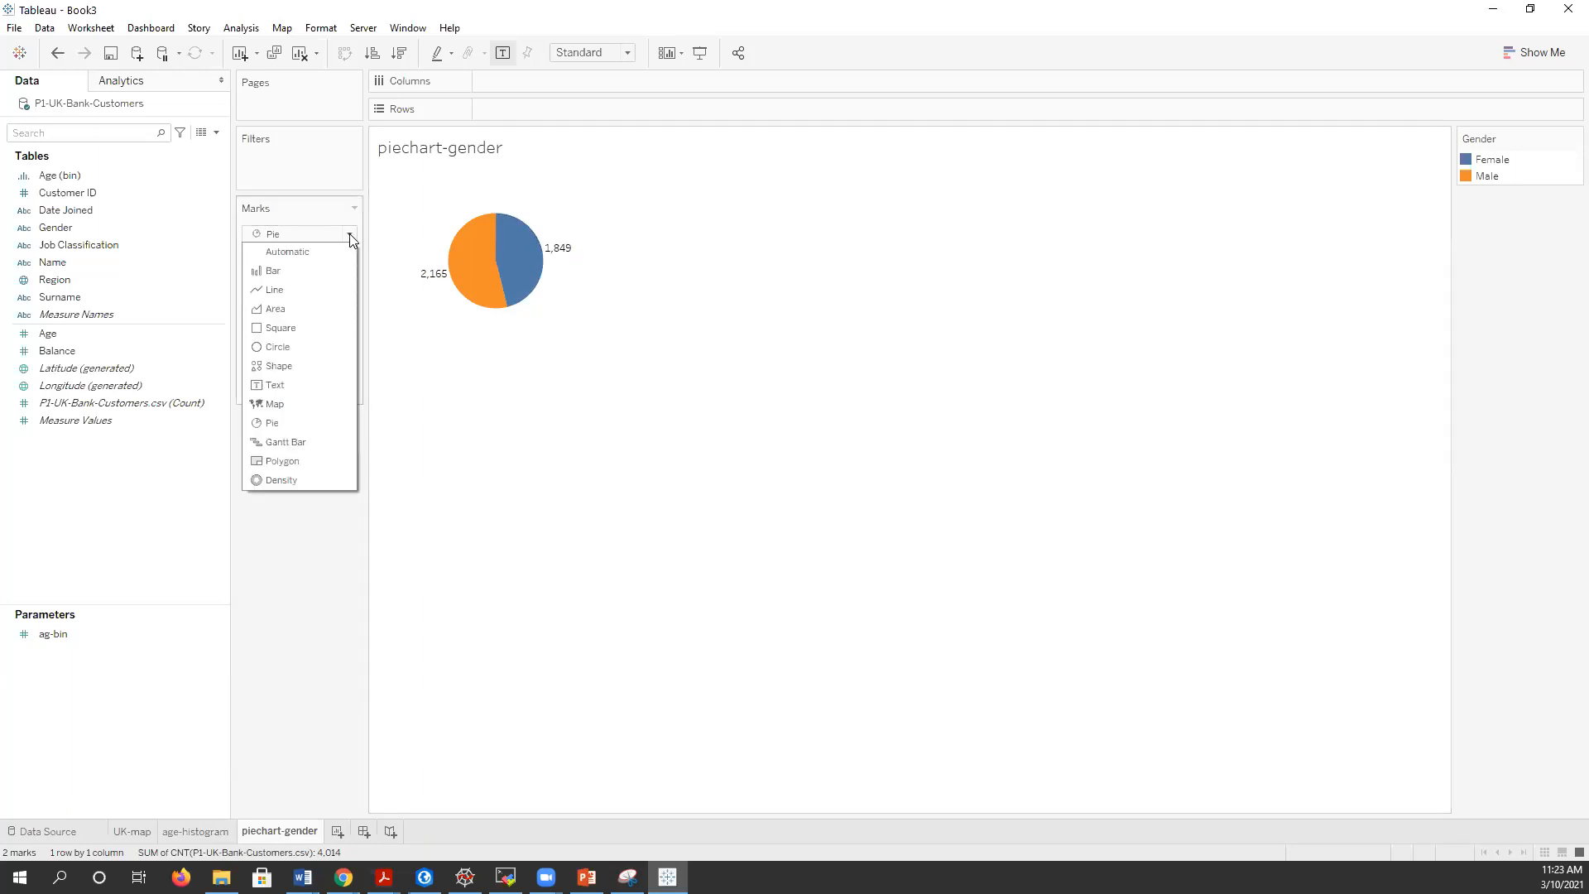
pyautogui.click(351, 240)
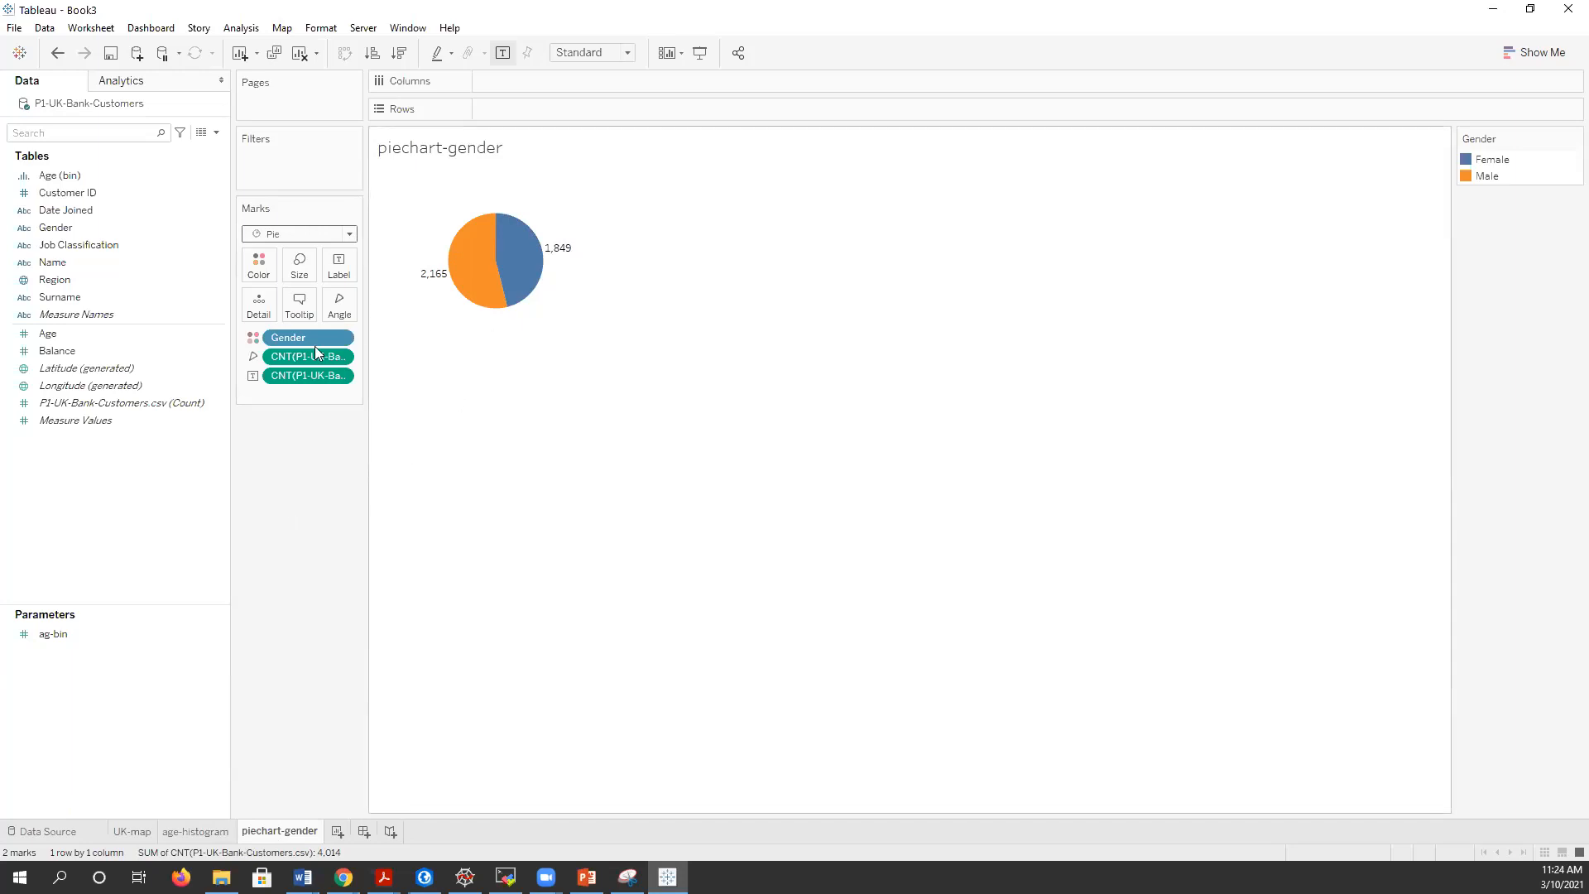
pyautogui.rightClick(292, 378)
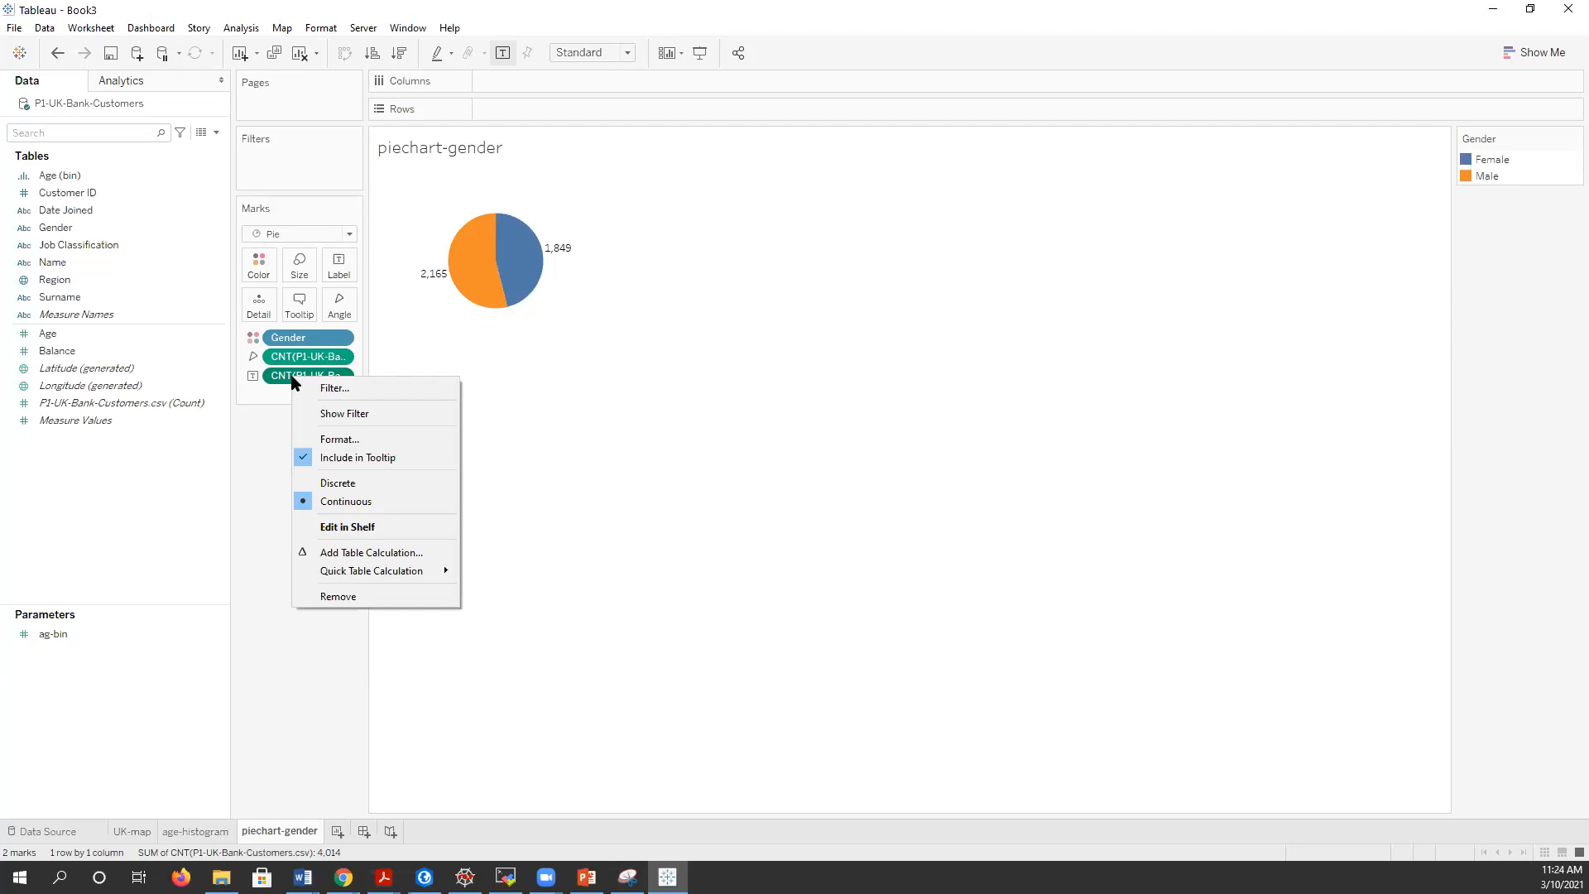
pyautogui.click(260, 480)
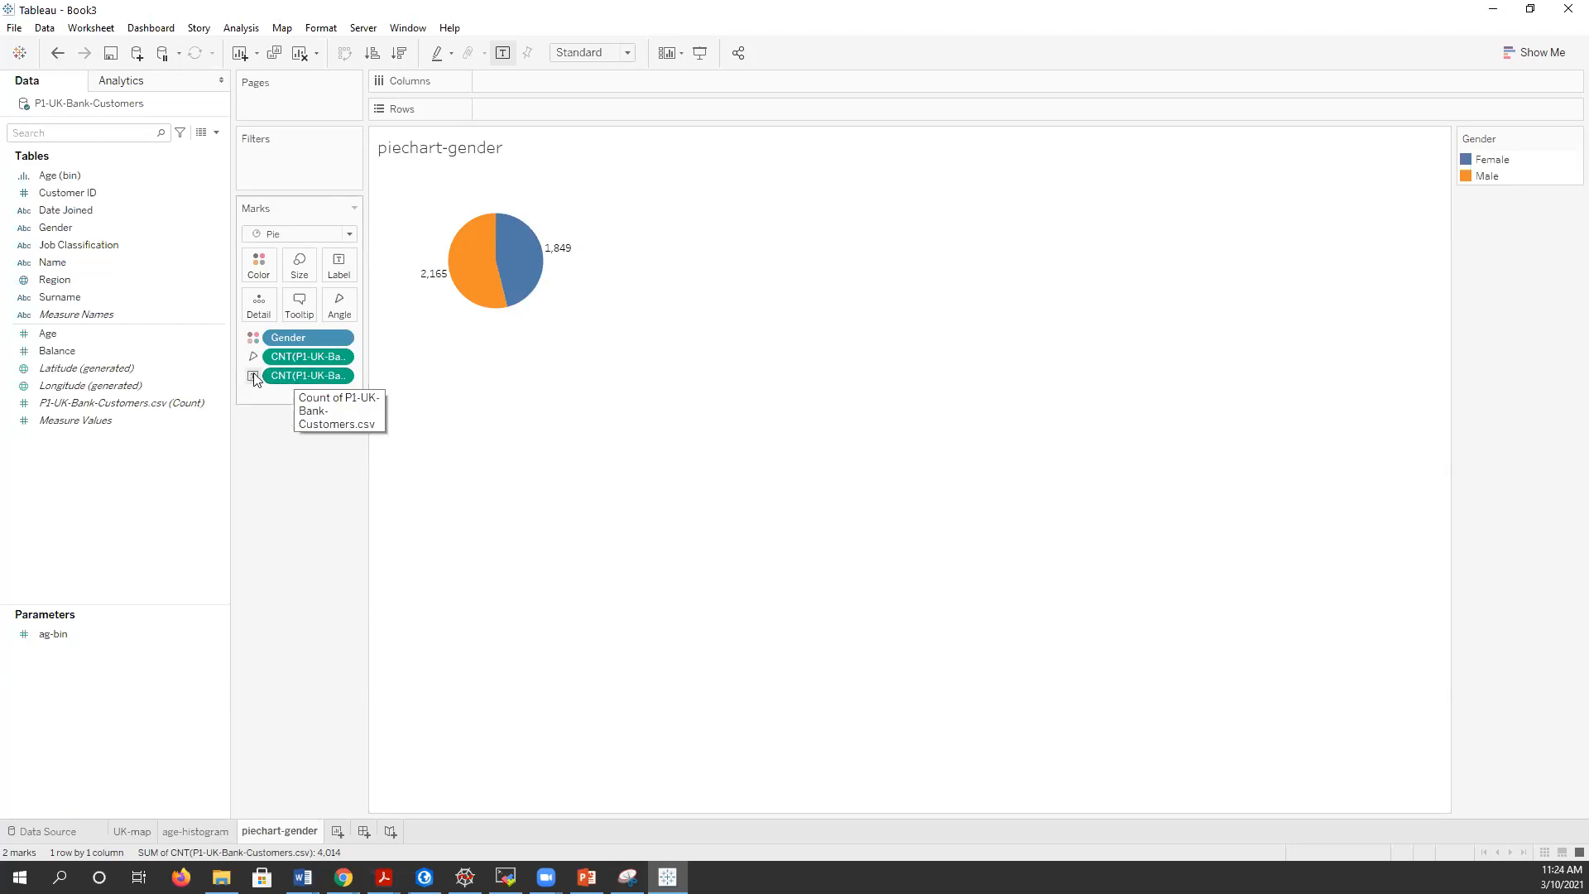
# - Apply a Percent of Total quick table calculation to the customer count that labels the pie slices
pyautogui.moveTo(543, 262)
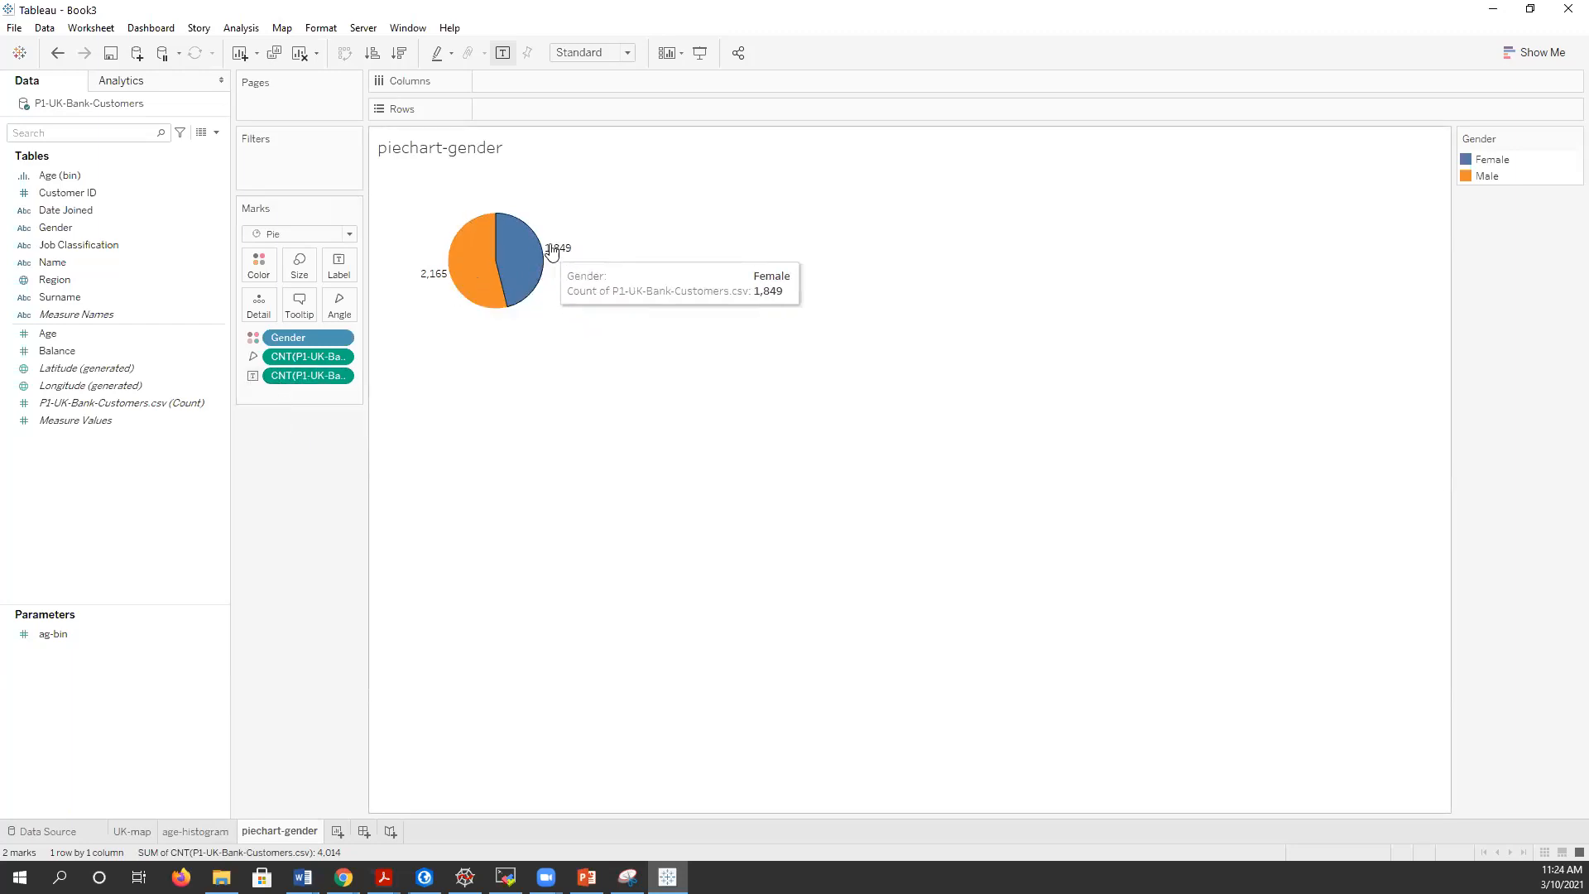
pyautogui.rightClick(300, 380)
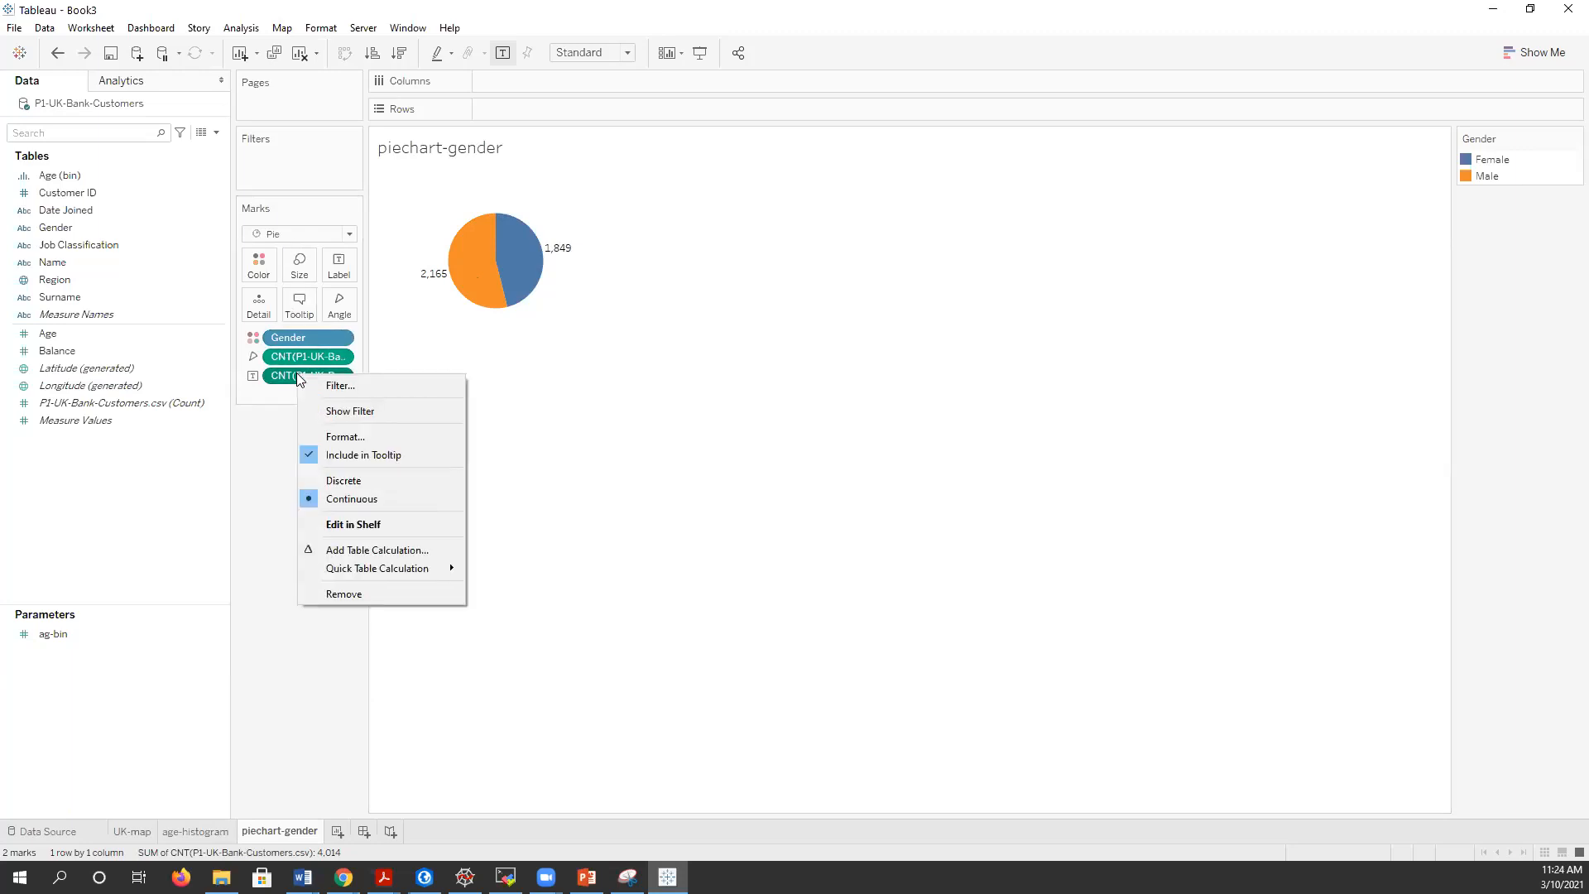
pyautogui.moveTo(412, 568)
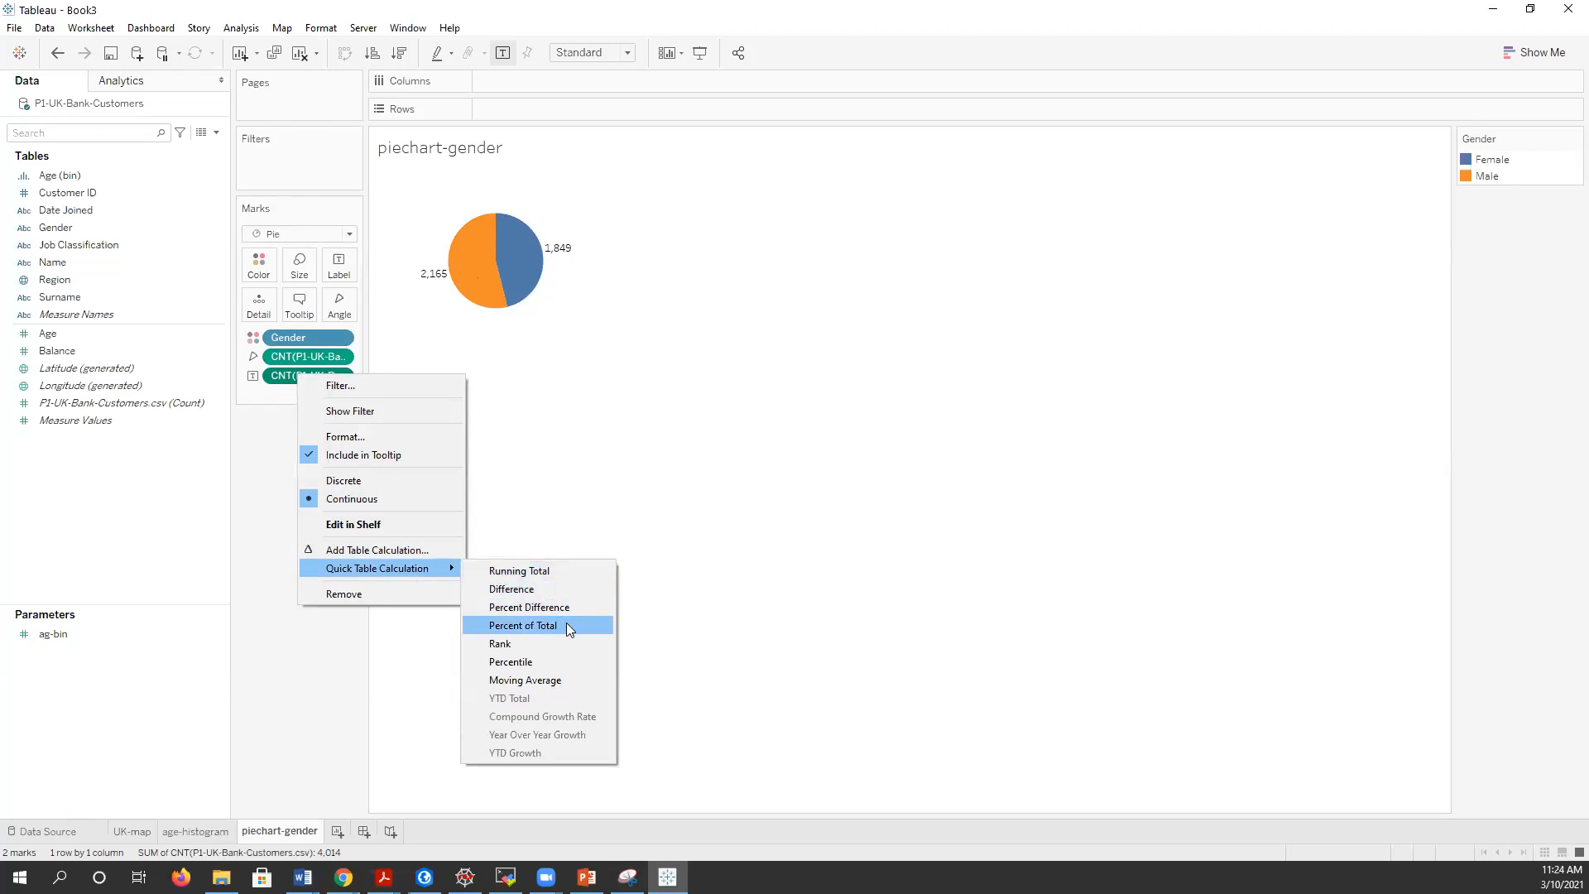
pyautogui.click(322, 691)
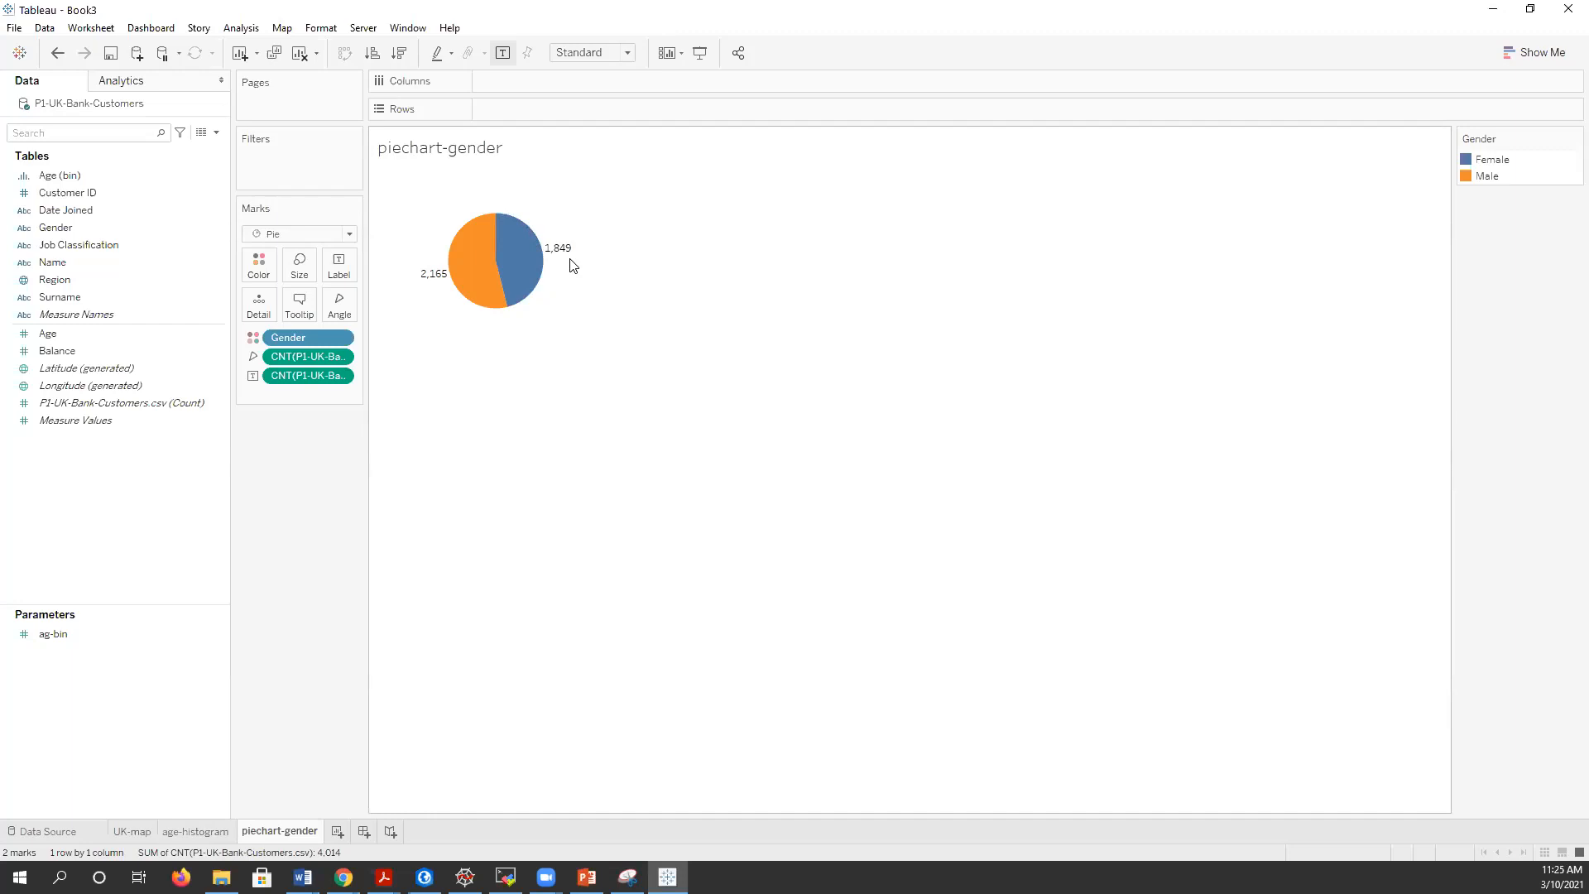
pyautogui.moveTo(570, 250)
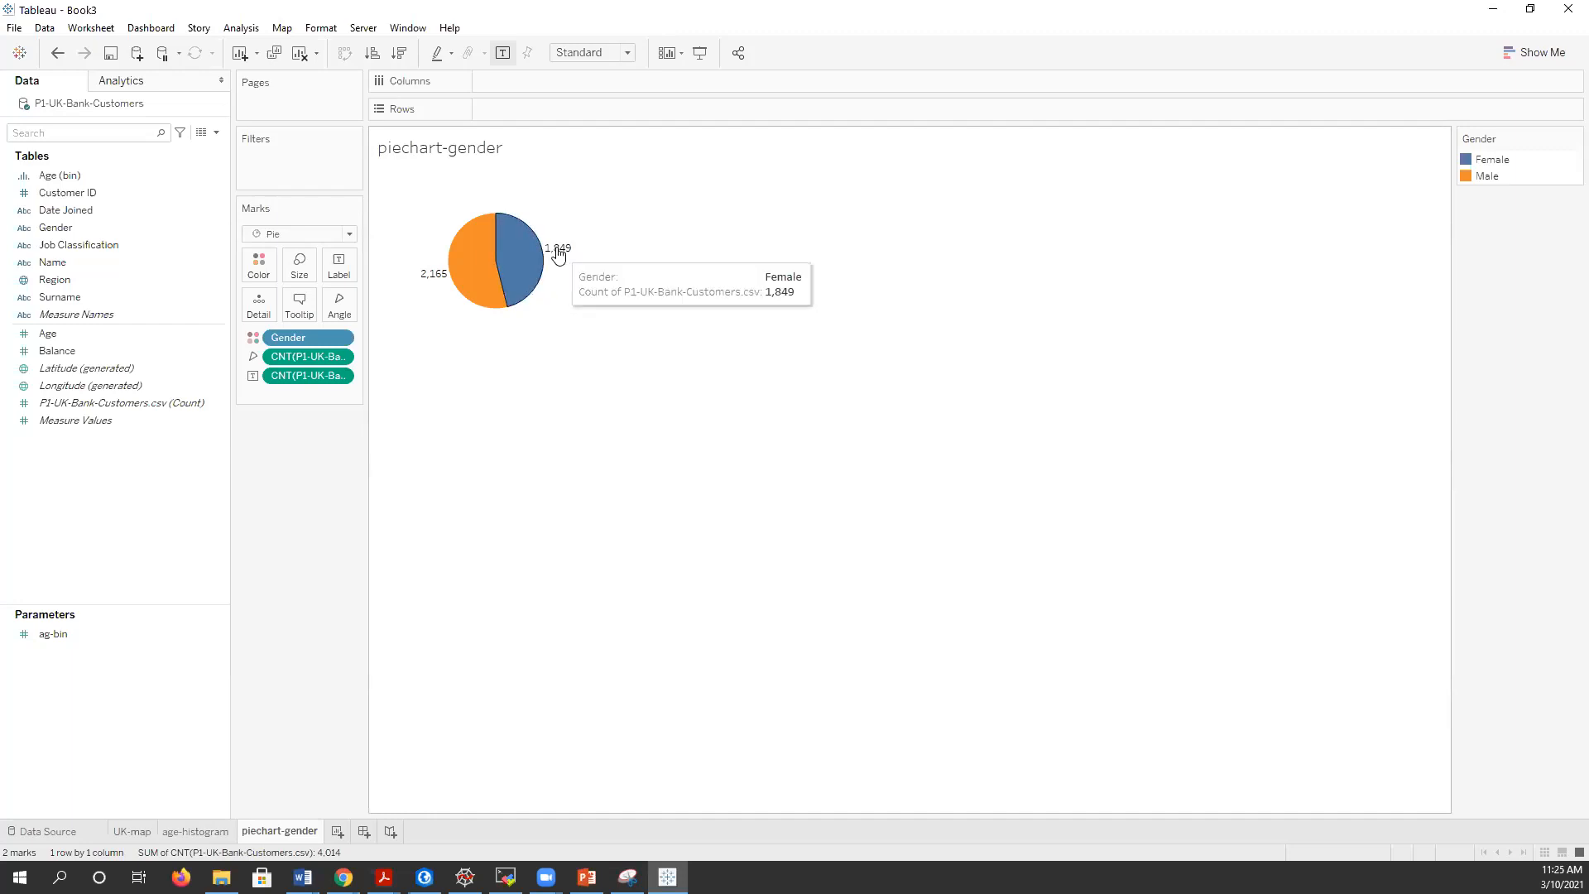
pyautogui.rightClick(276, 377)
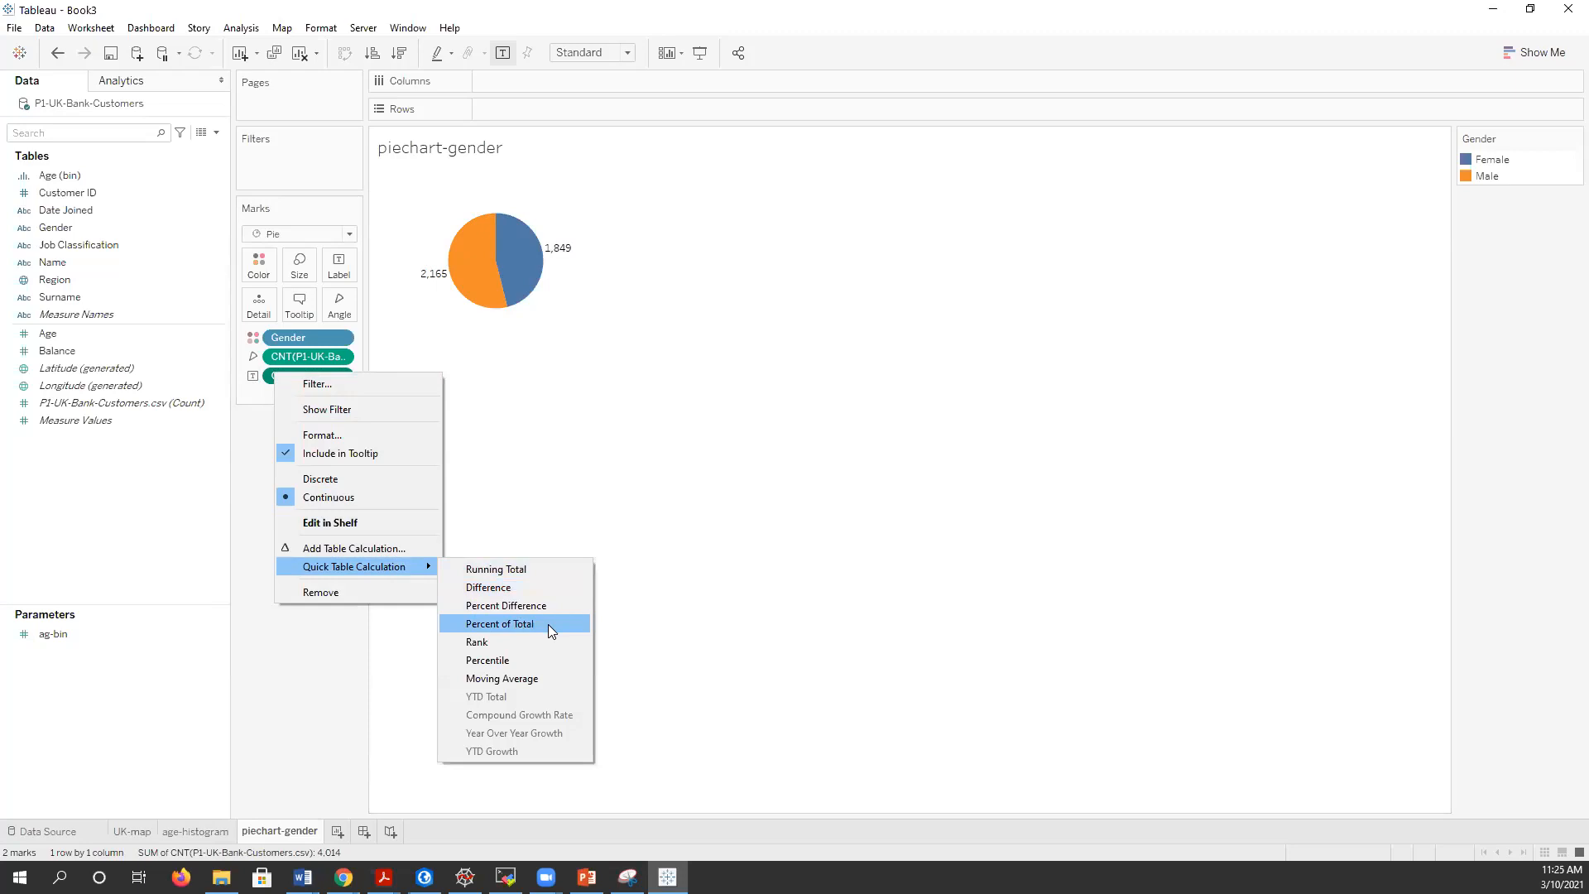
pyautogui.click(548, 624)
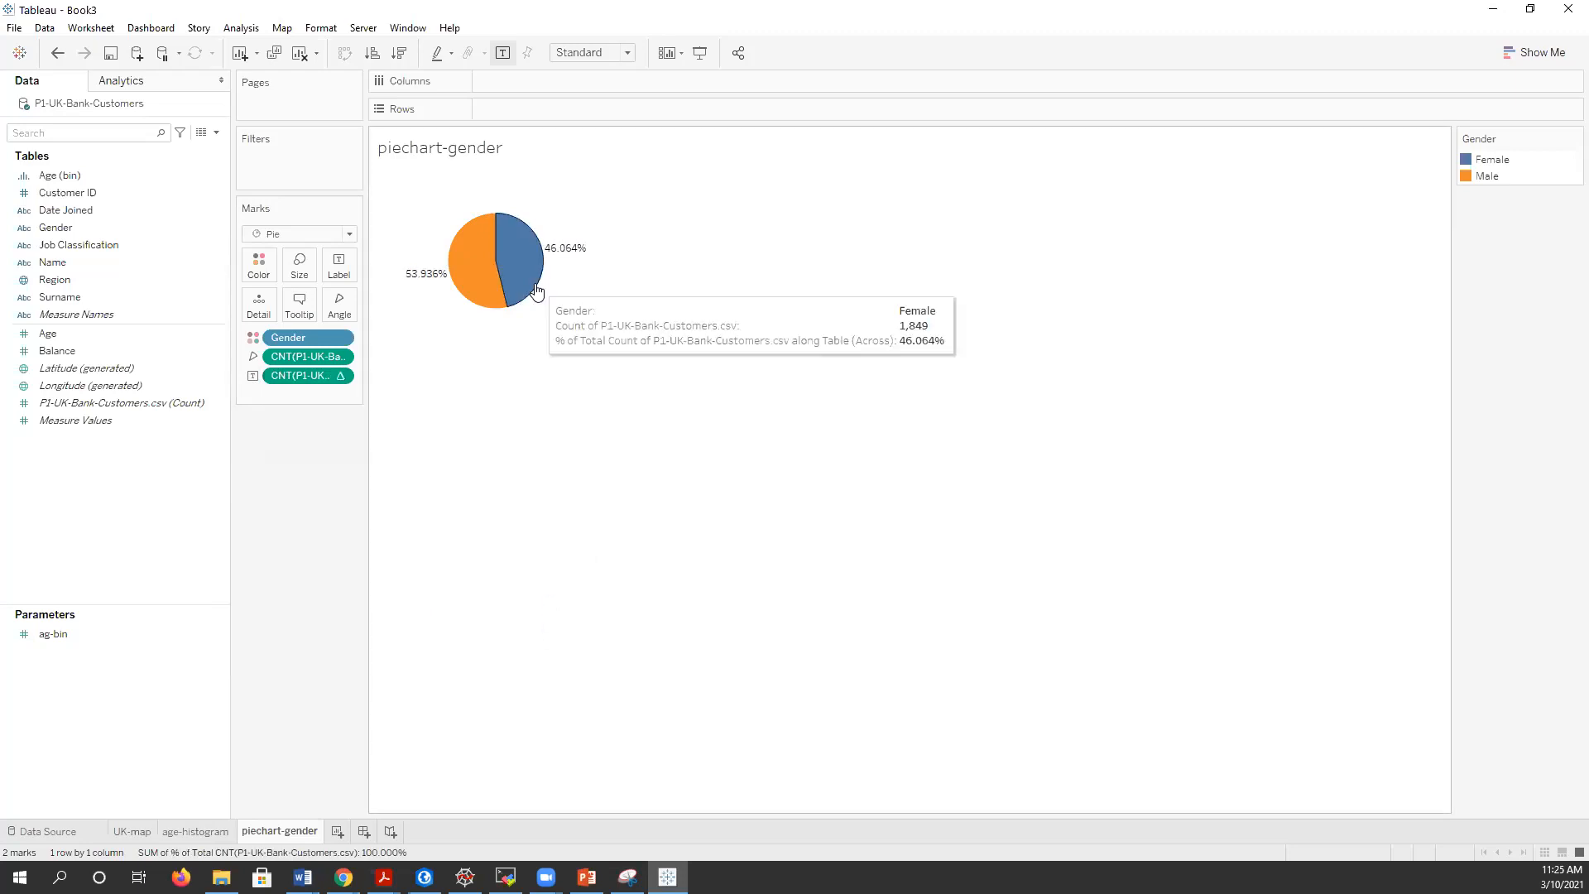
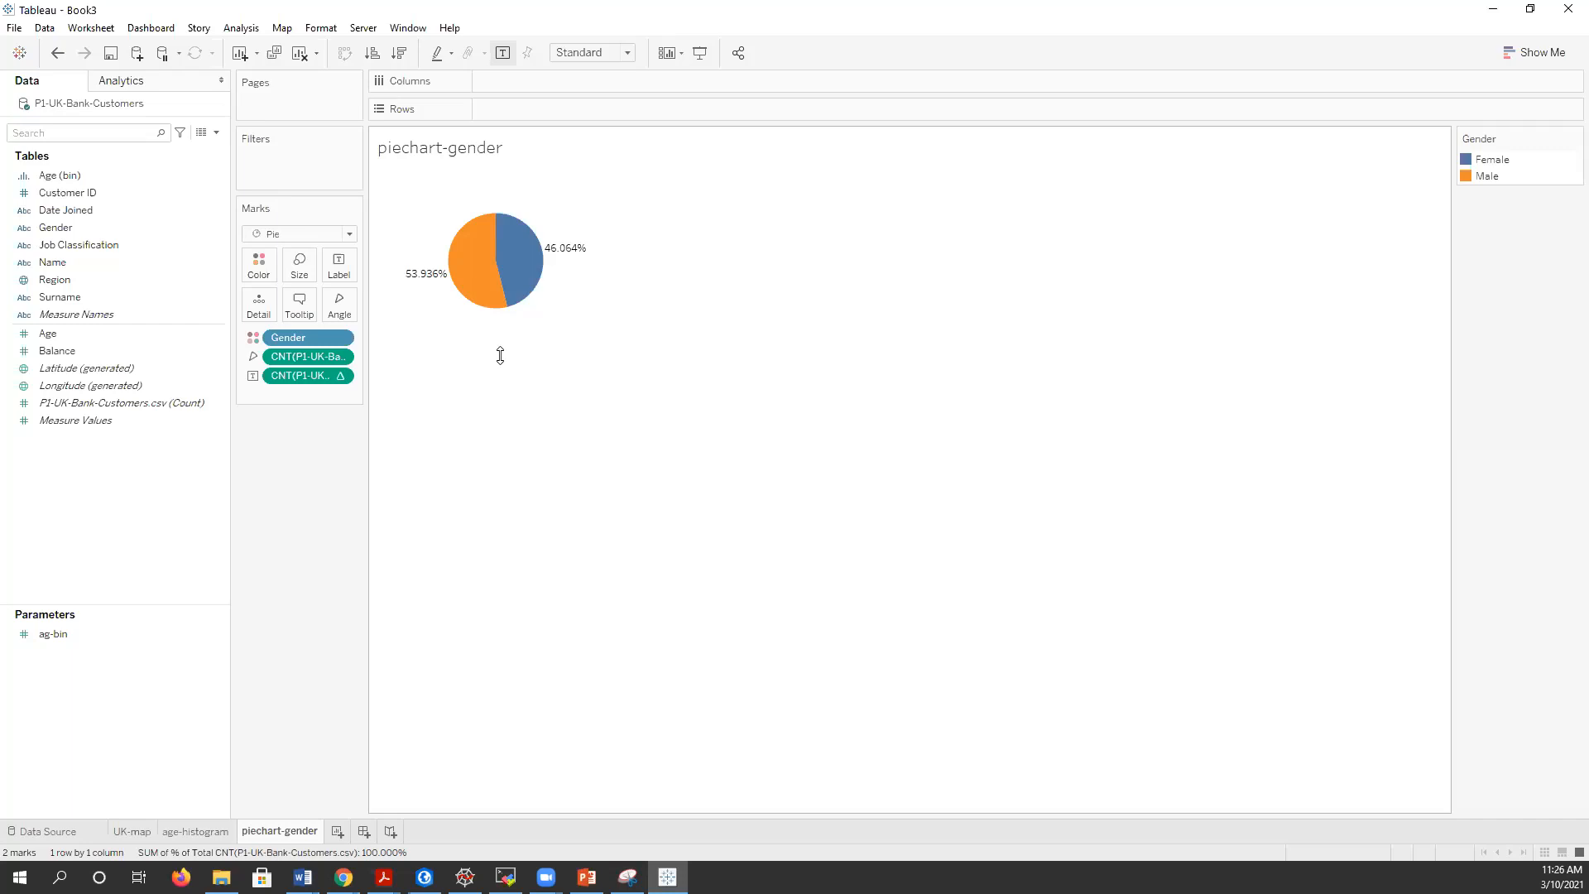
# - Adjust the height and width of the gender pie's cell several times, leaving the pie slightly larger than before
pyautogui.moveTo(500, 355); pyautogui.dragTo(504, 484)
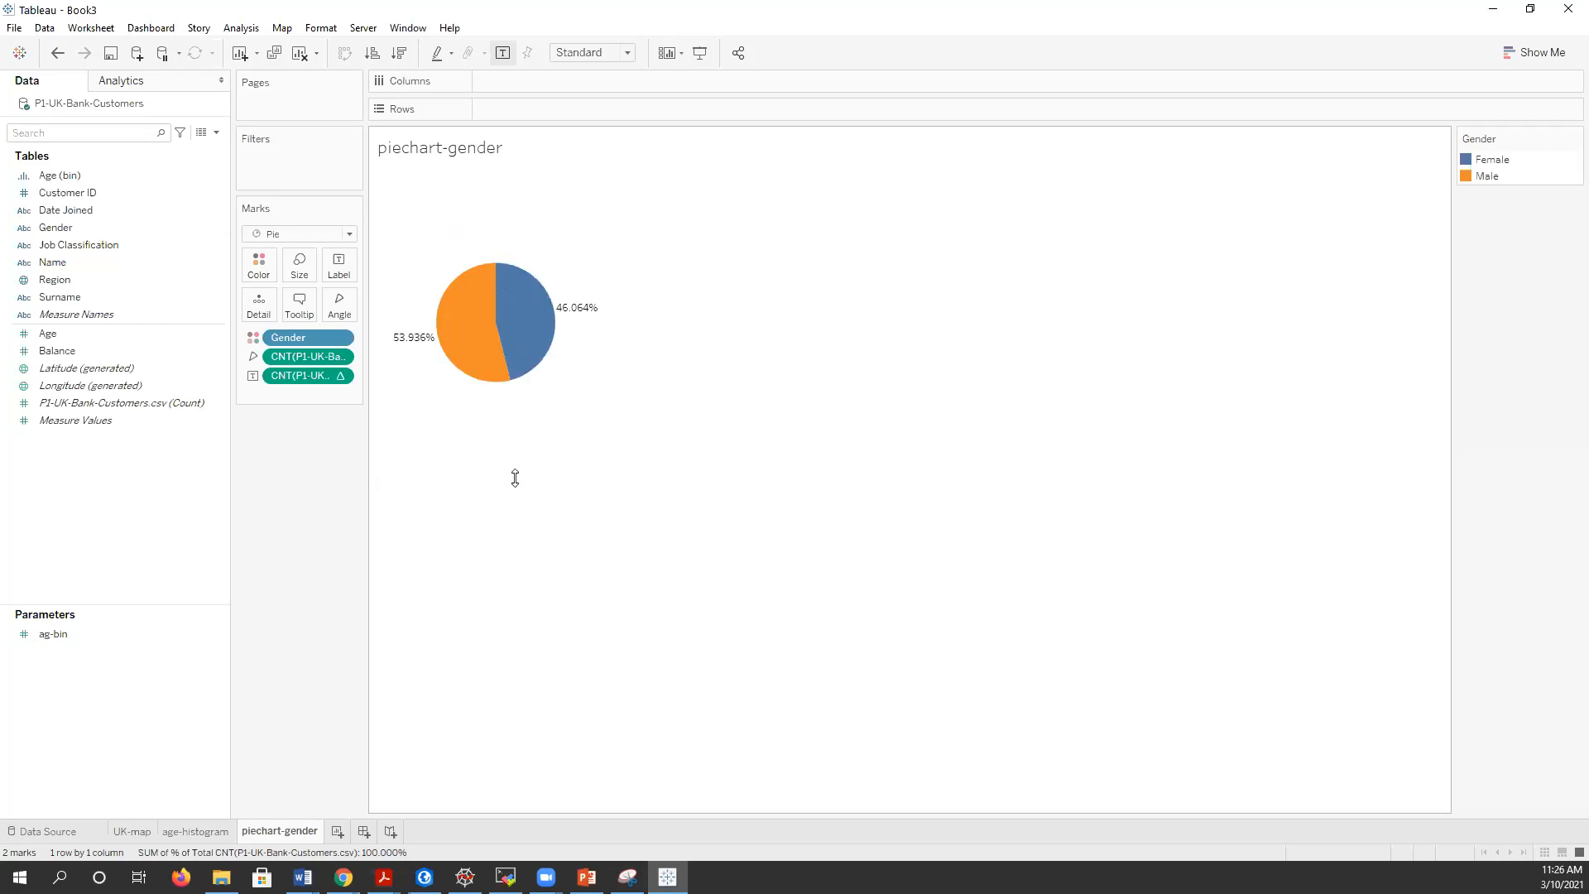
pyautogui.moveTo(515, 478); pyautogui.dragTo(504, 381)
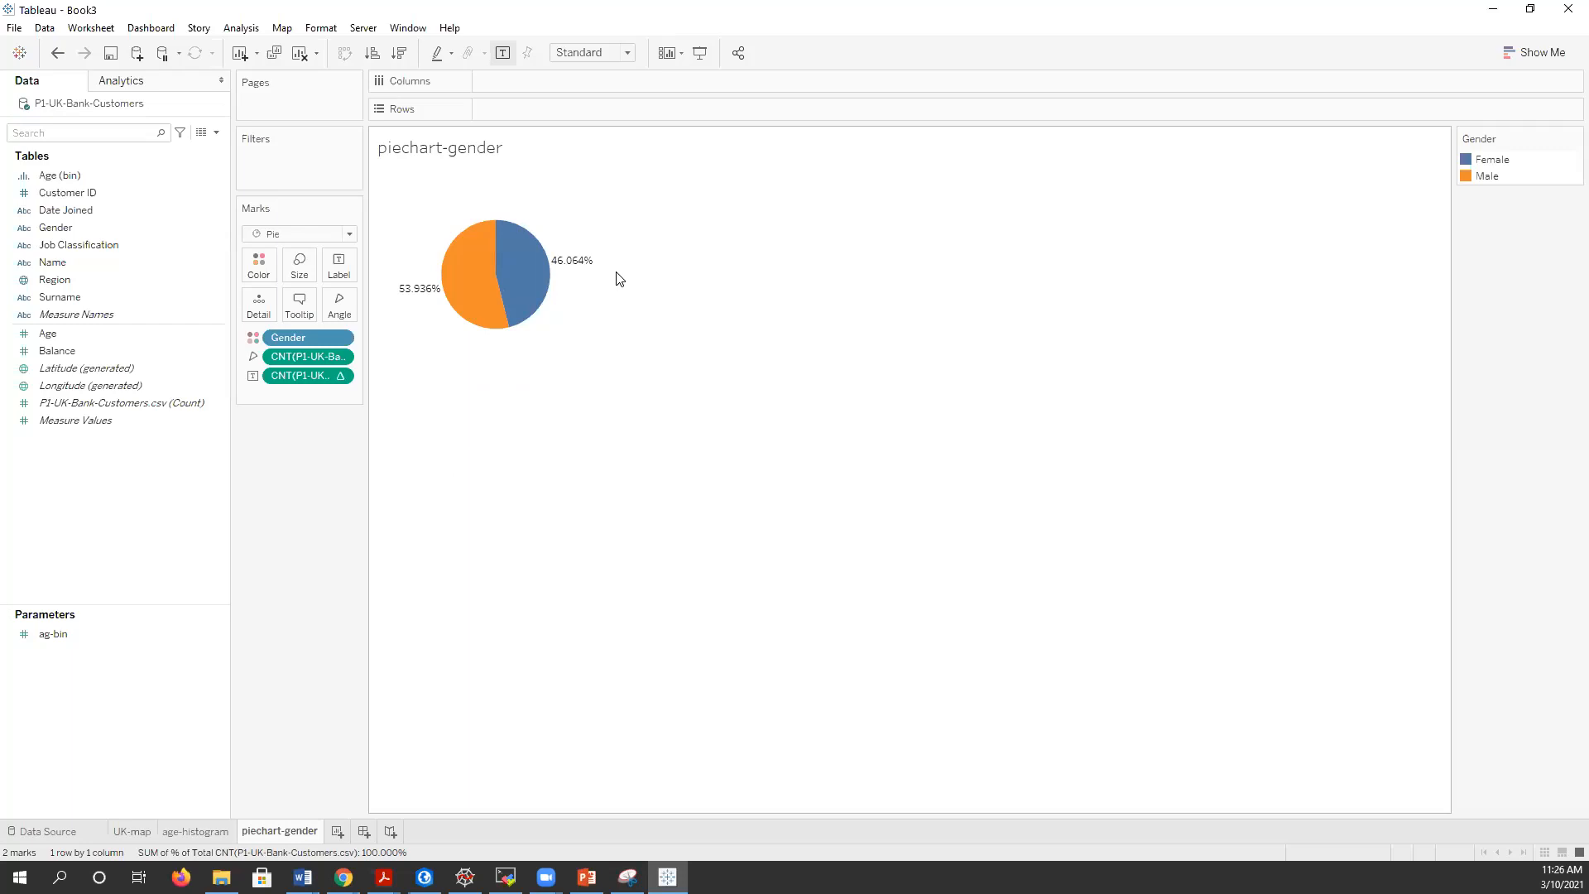
pyautogui.moveTo(606, 270); pyautogui.dragTo(560, 268)
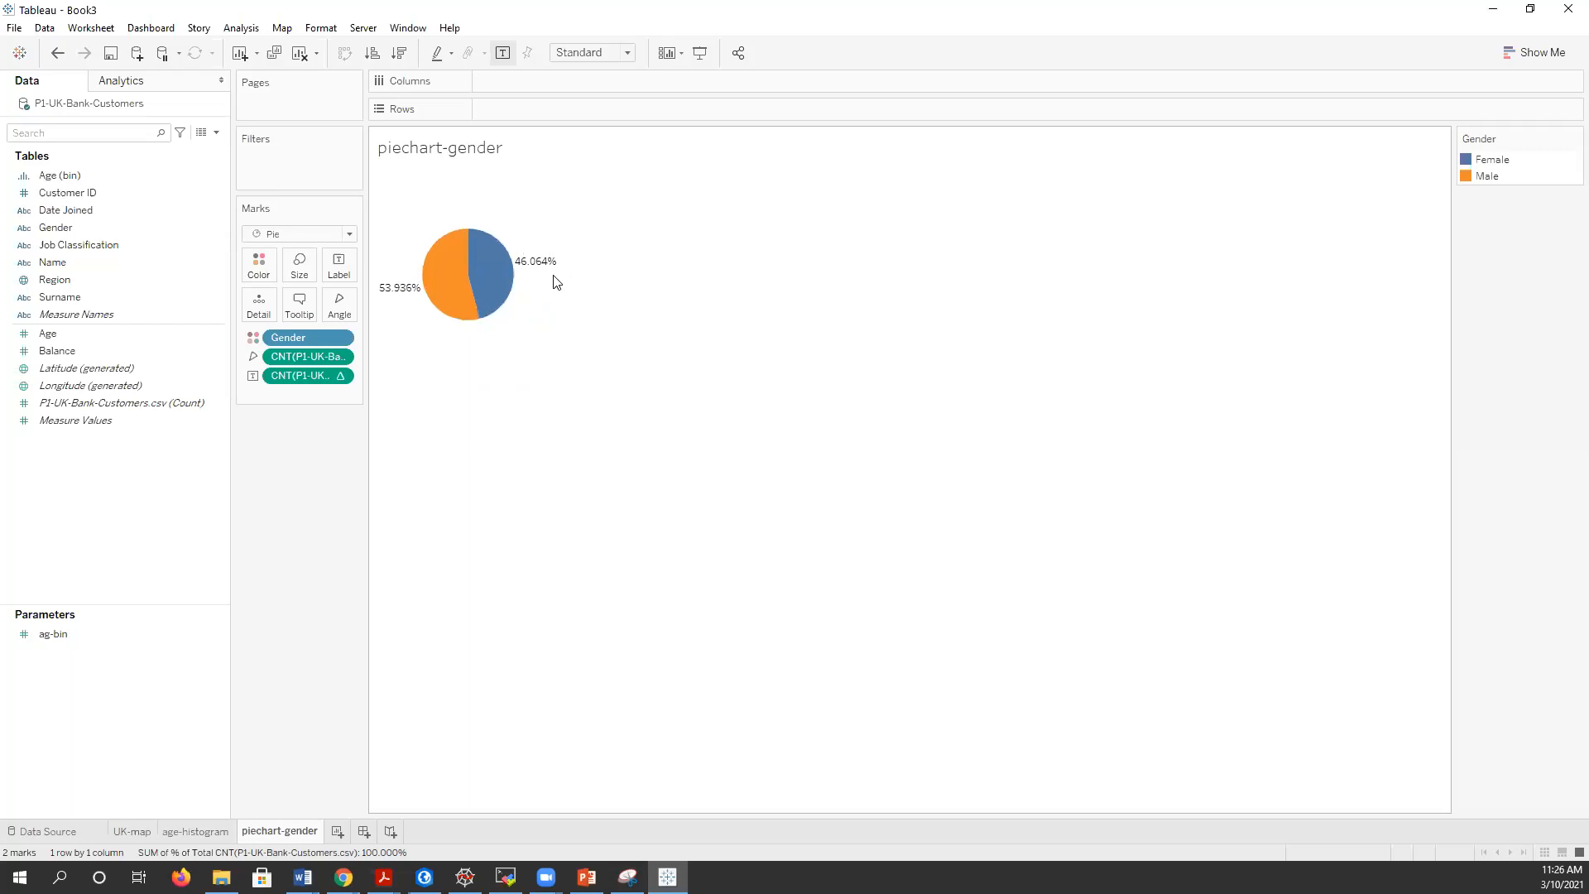
pyautogui.moveTo(558, 278); pyautogui.dragTo(826, 284)
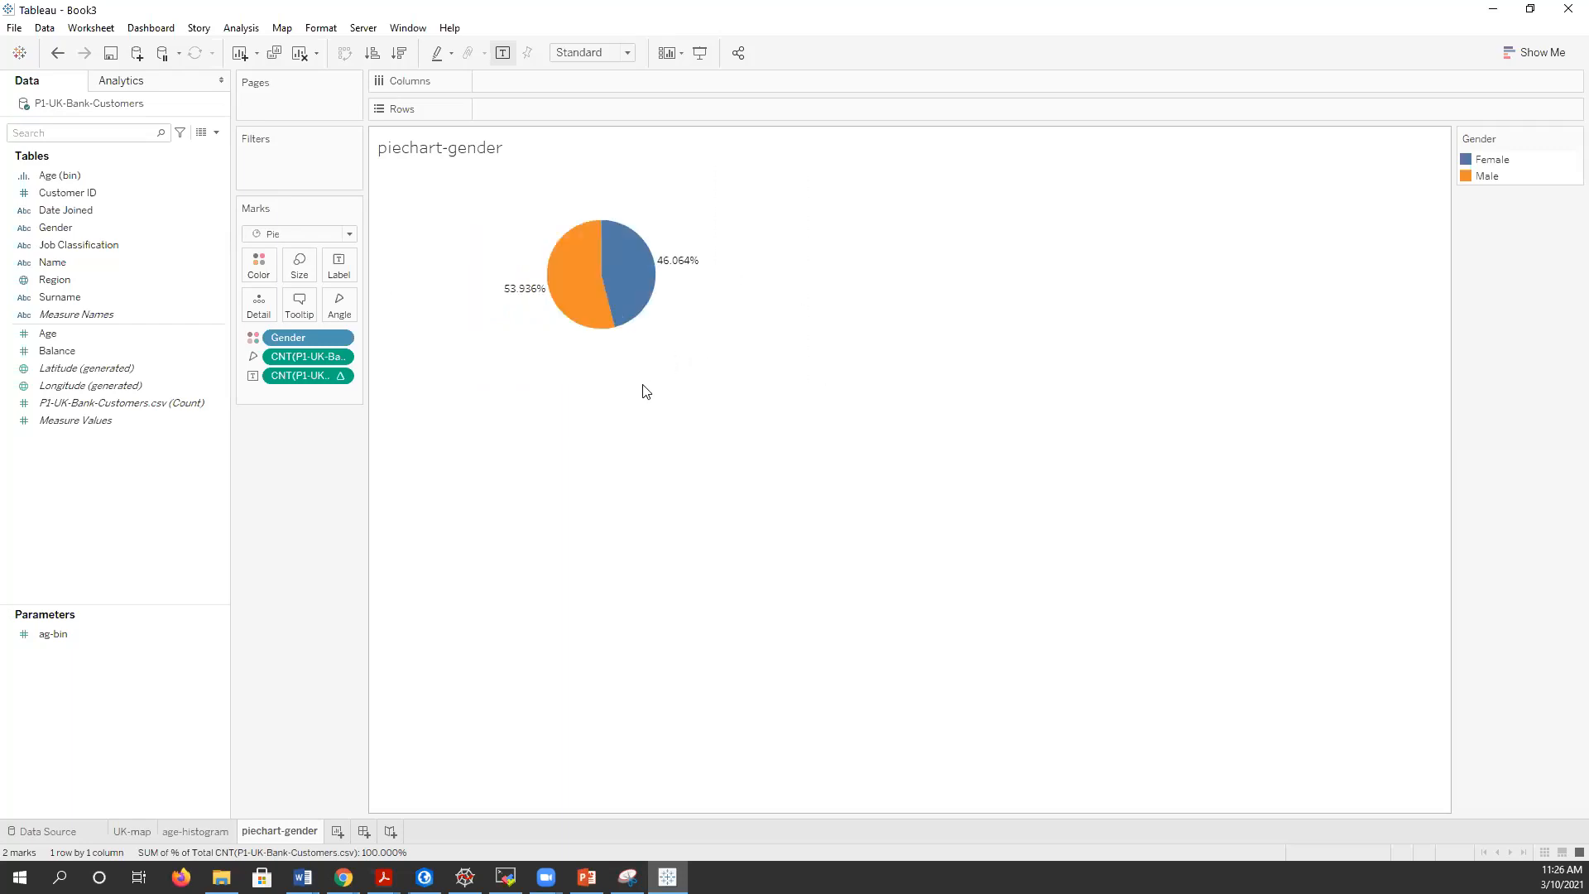
pyautogui.moveTo(641, 383); pyautogui.dragTo(666, 613)
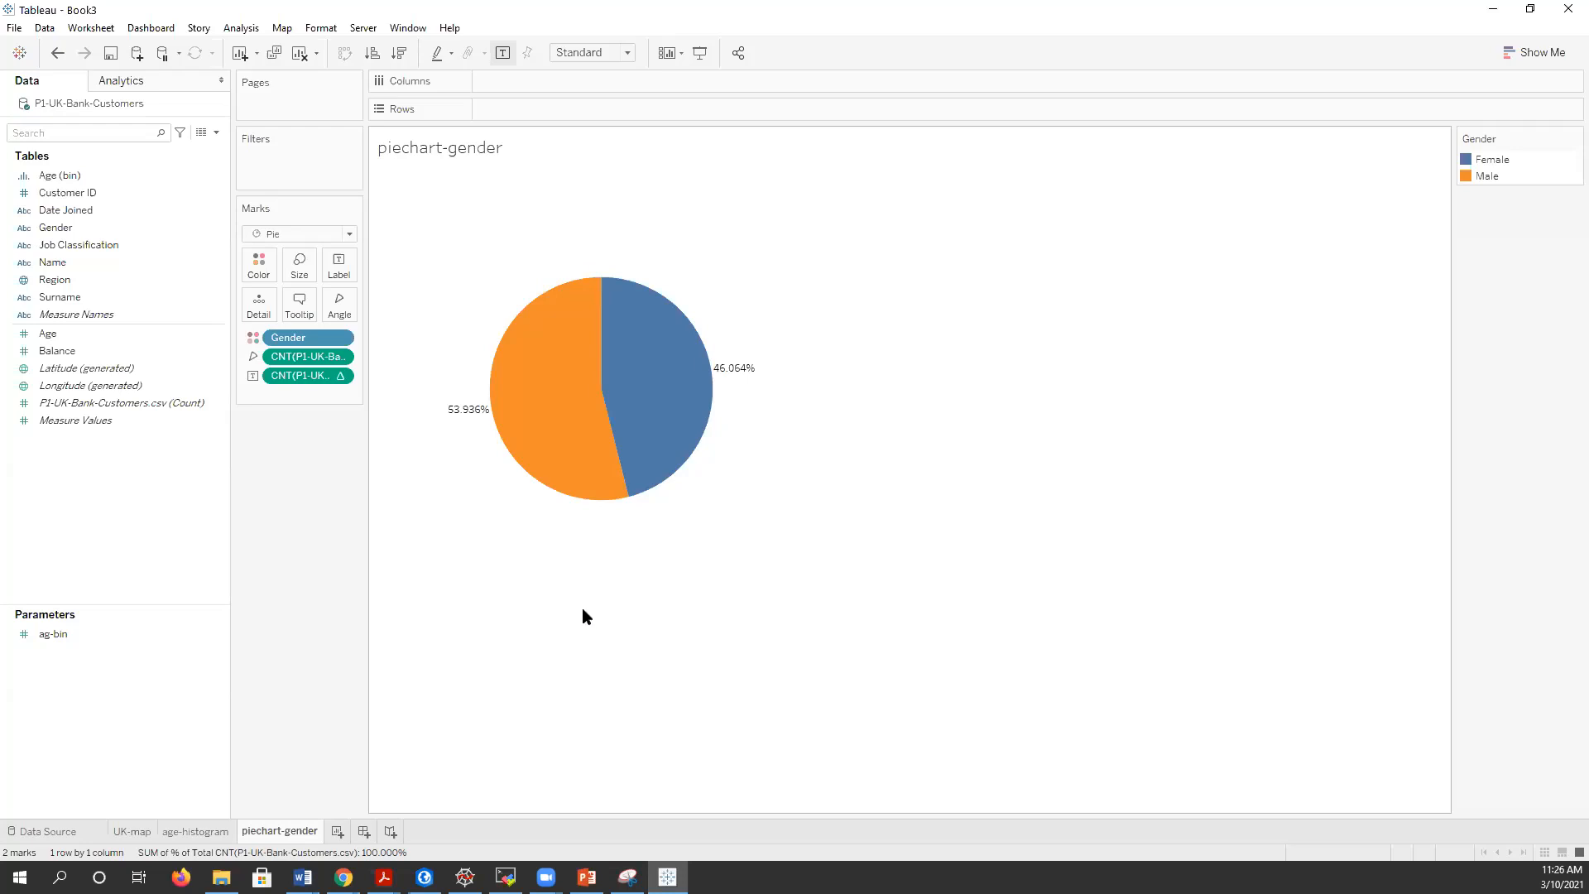
pyautogui.moveTo(583, 611); pyautogui.dragTo(582, 377)
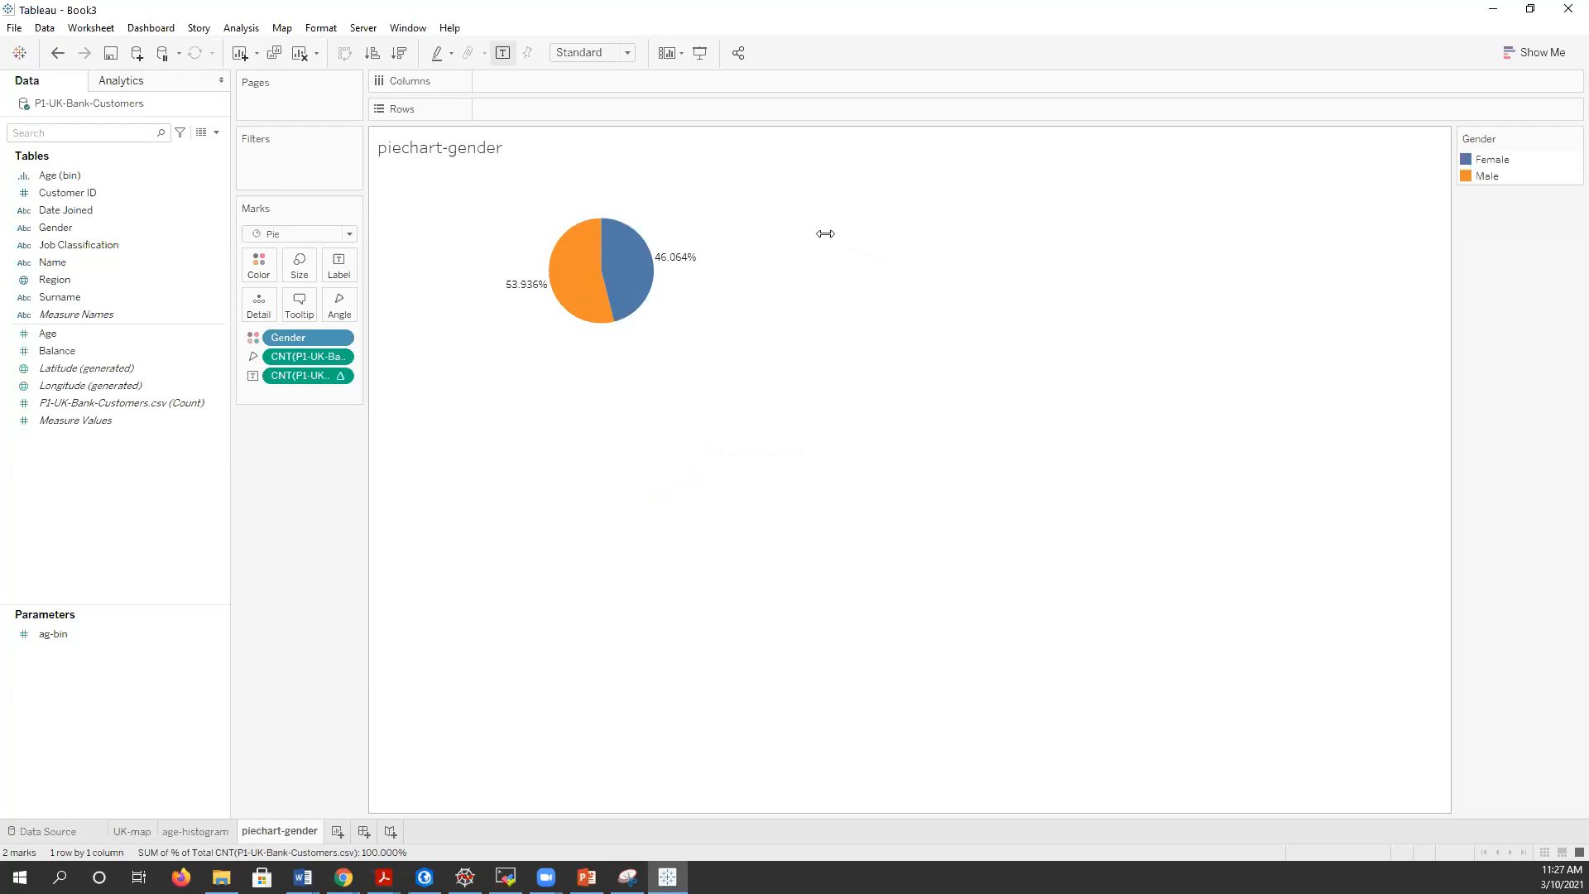
pyautogui.moveTo(825, 233); pyautogui.dragTo(706, 230)
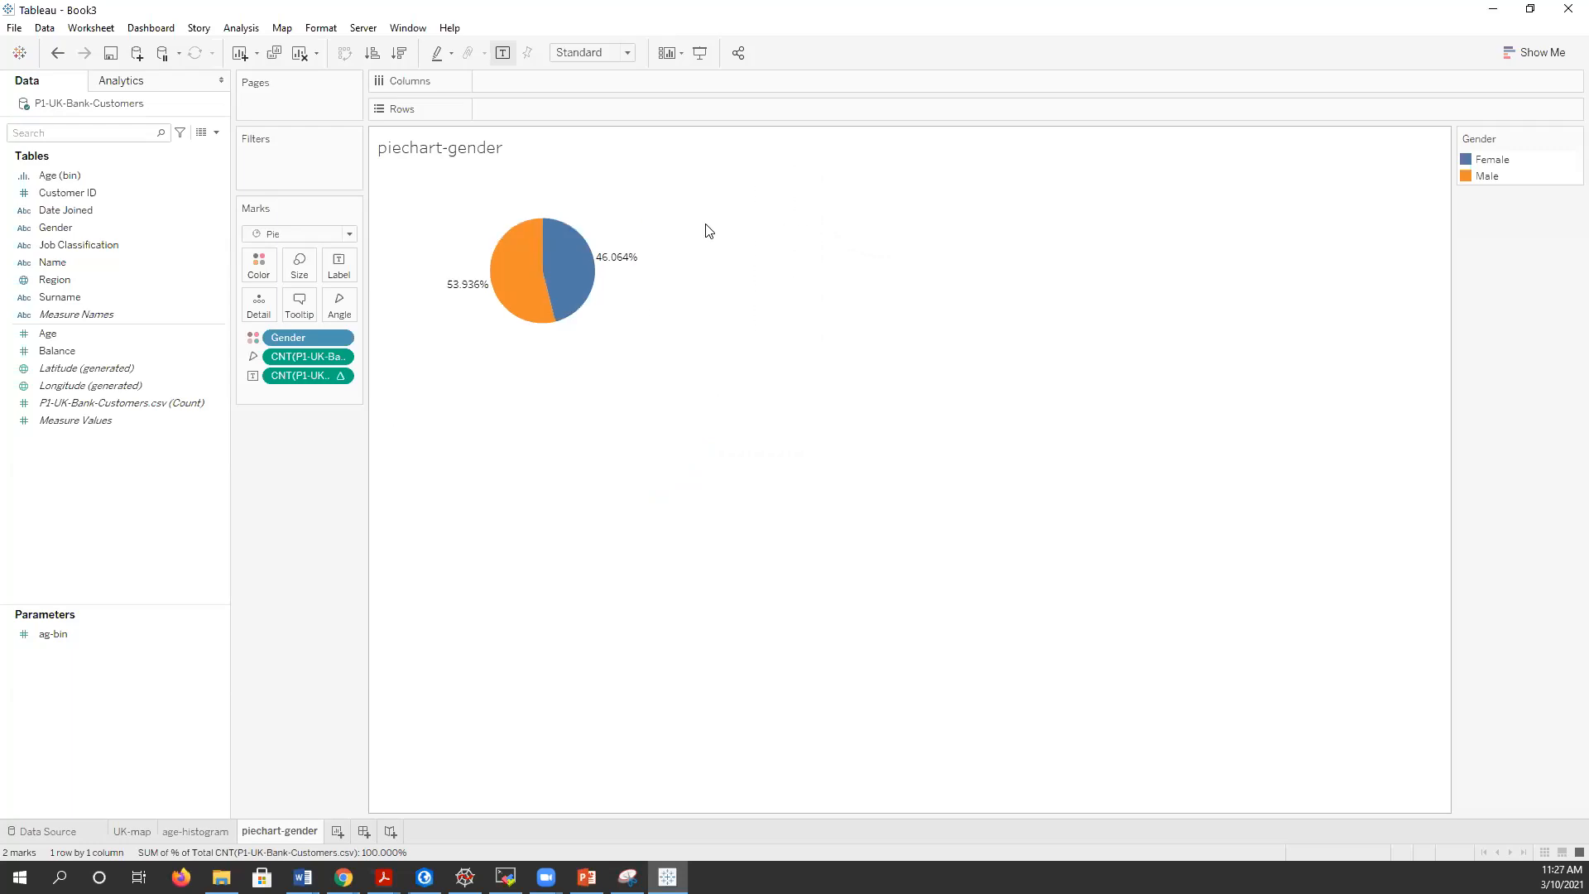
# - On the age-histogram sheet, step the ag-bin parameter up to 35 and back down to 10
pyautogui.click(209, 834)
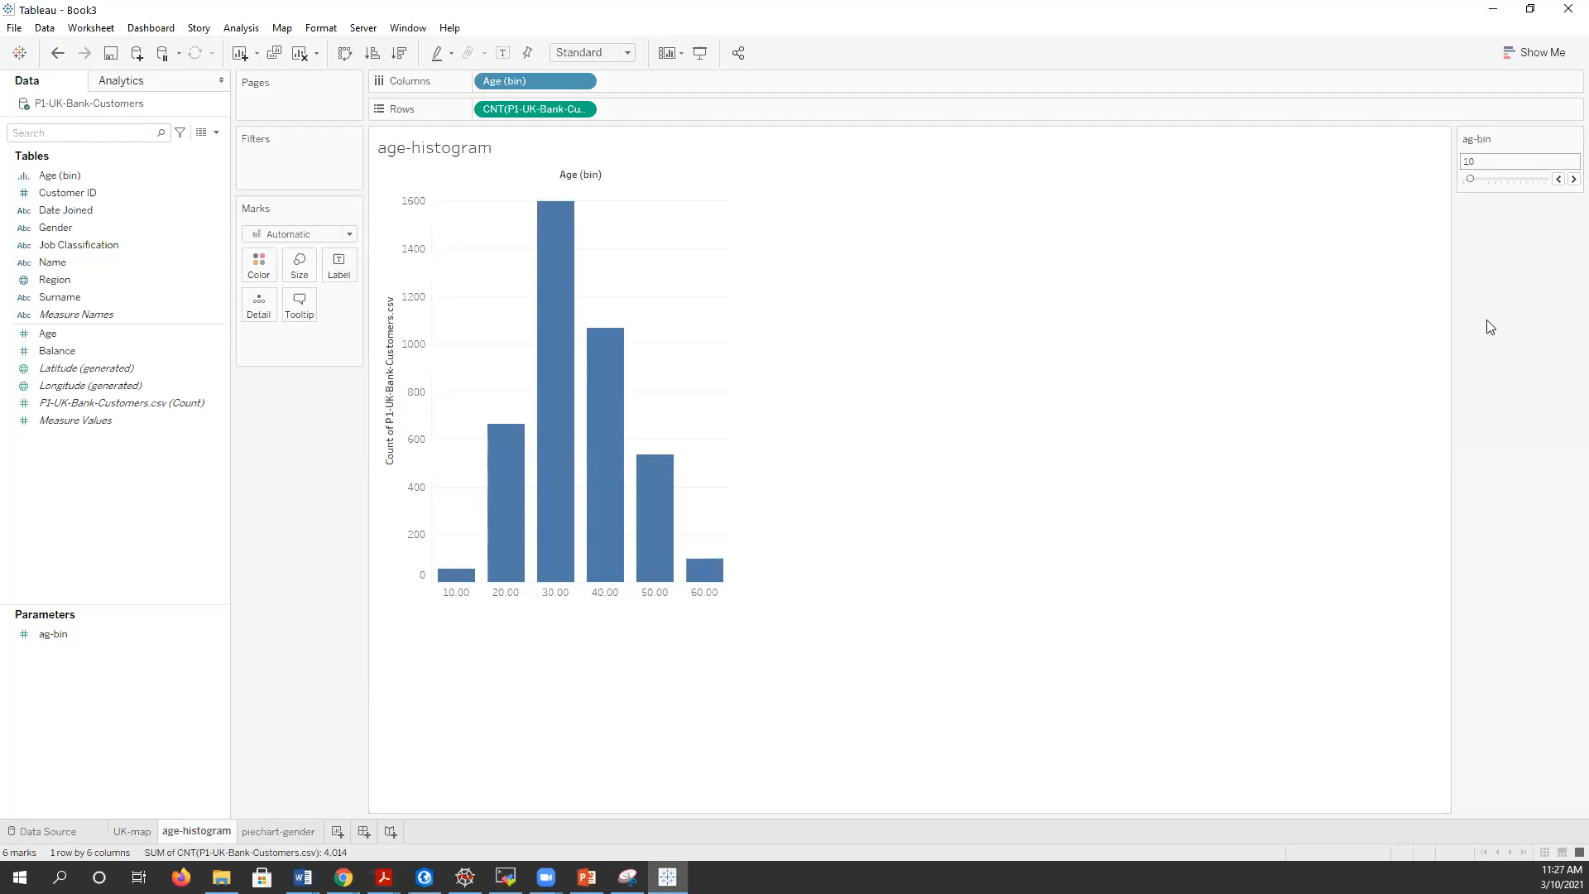
pyautogui.click(1573, 179)
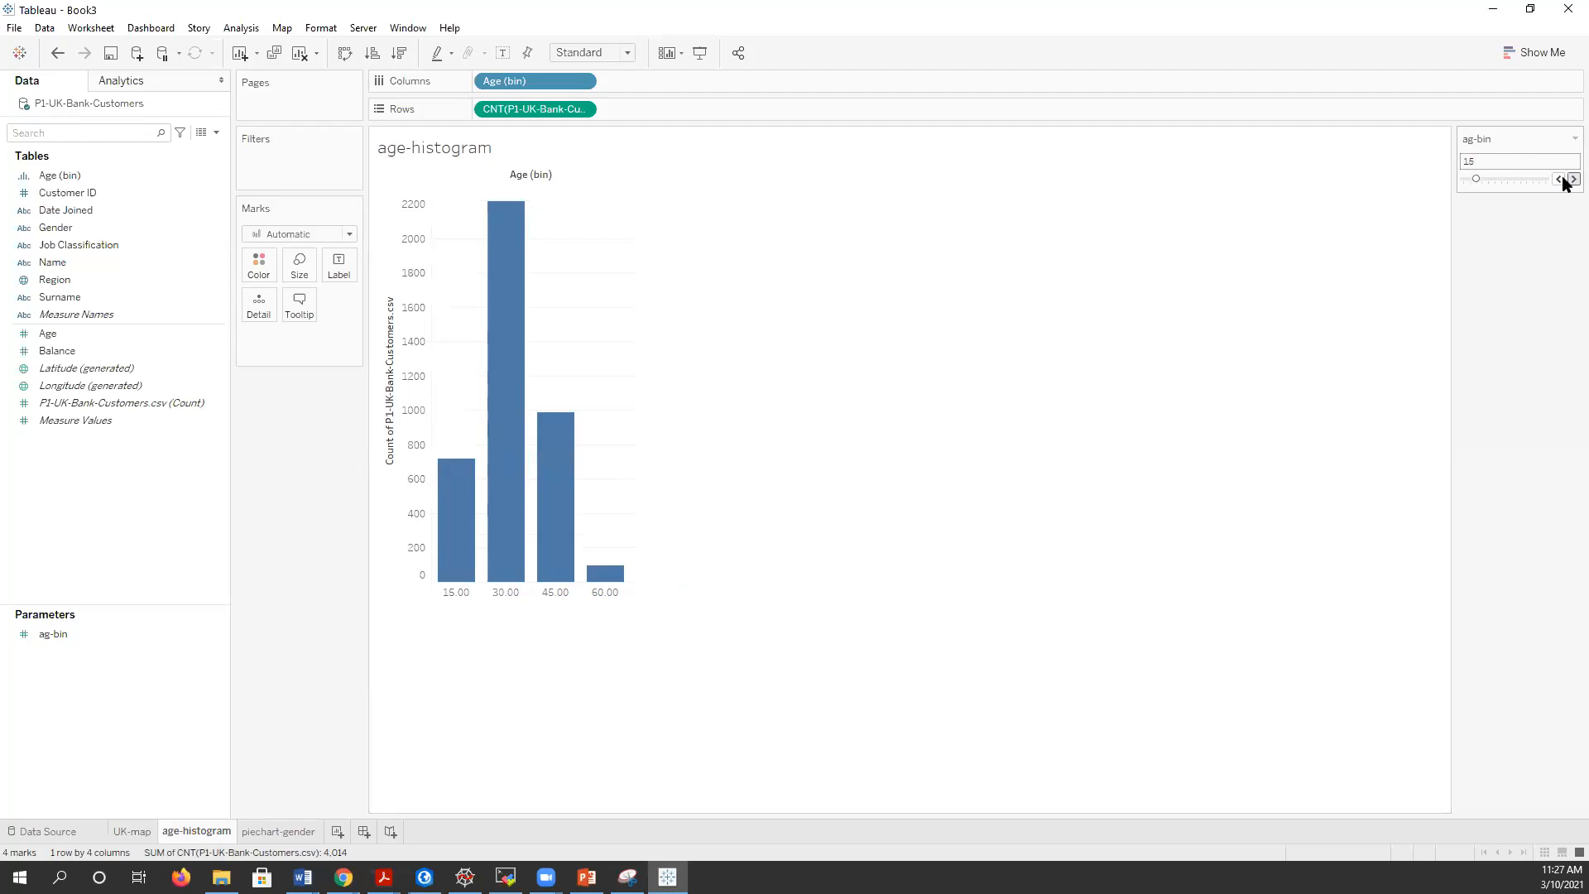
pyautogui.click(1573, 179)
pyautogui.click(1572, 179)
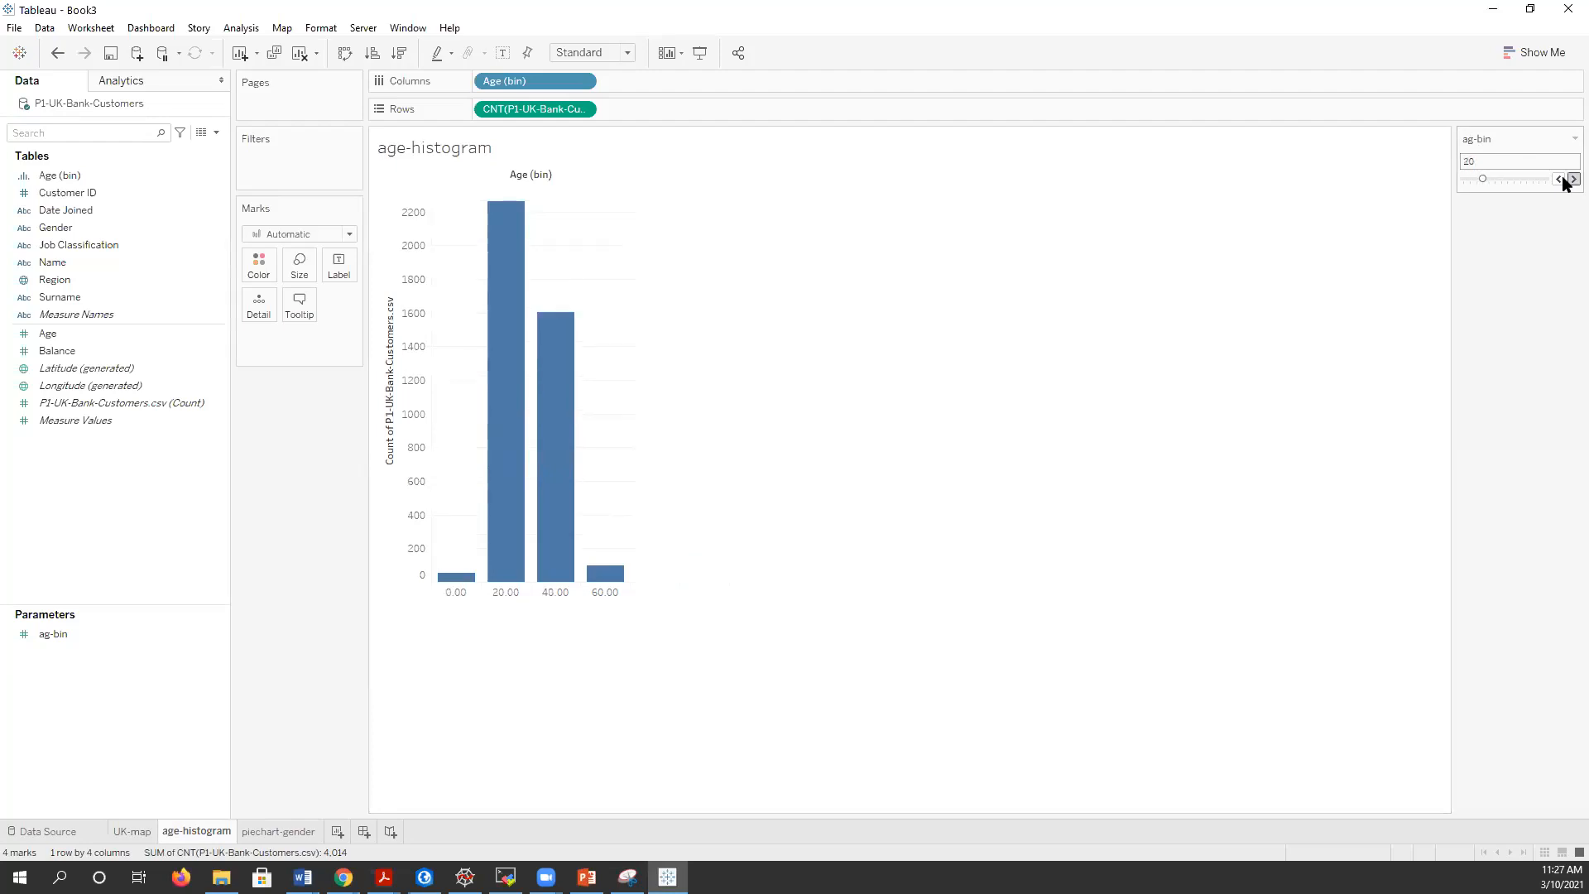
pyautogui.click(1565, 178)
pyautogui.click(1565, 178)
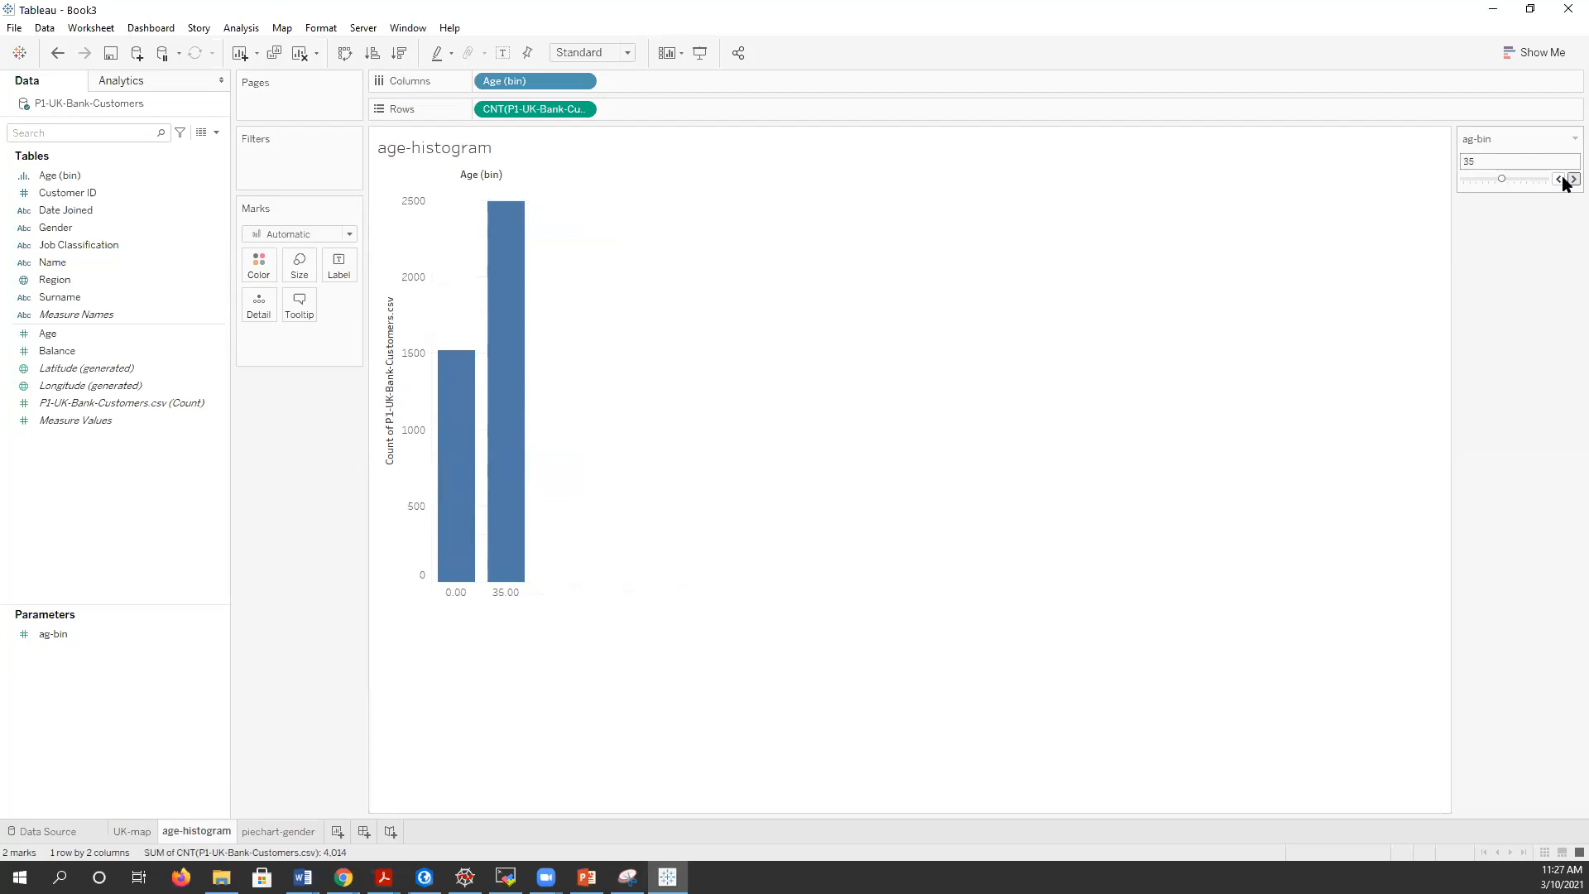
pyautogui.click(1559, 180)
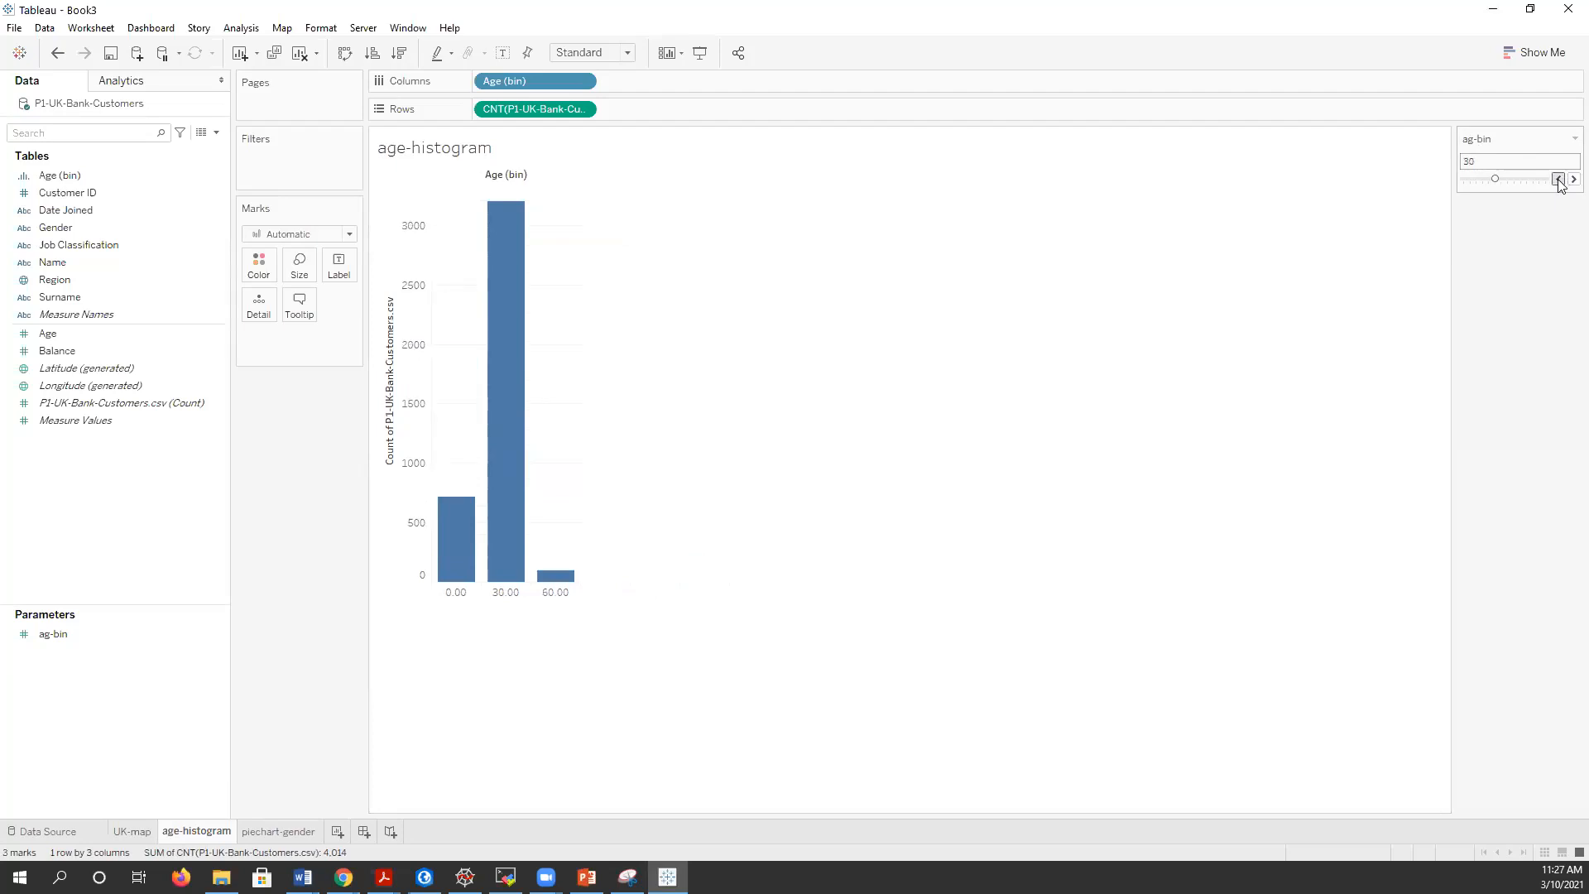
pyautogui.click(1558, 180)
pyautogui.click(1559, 180)
pyautogui.click(1558, 179)
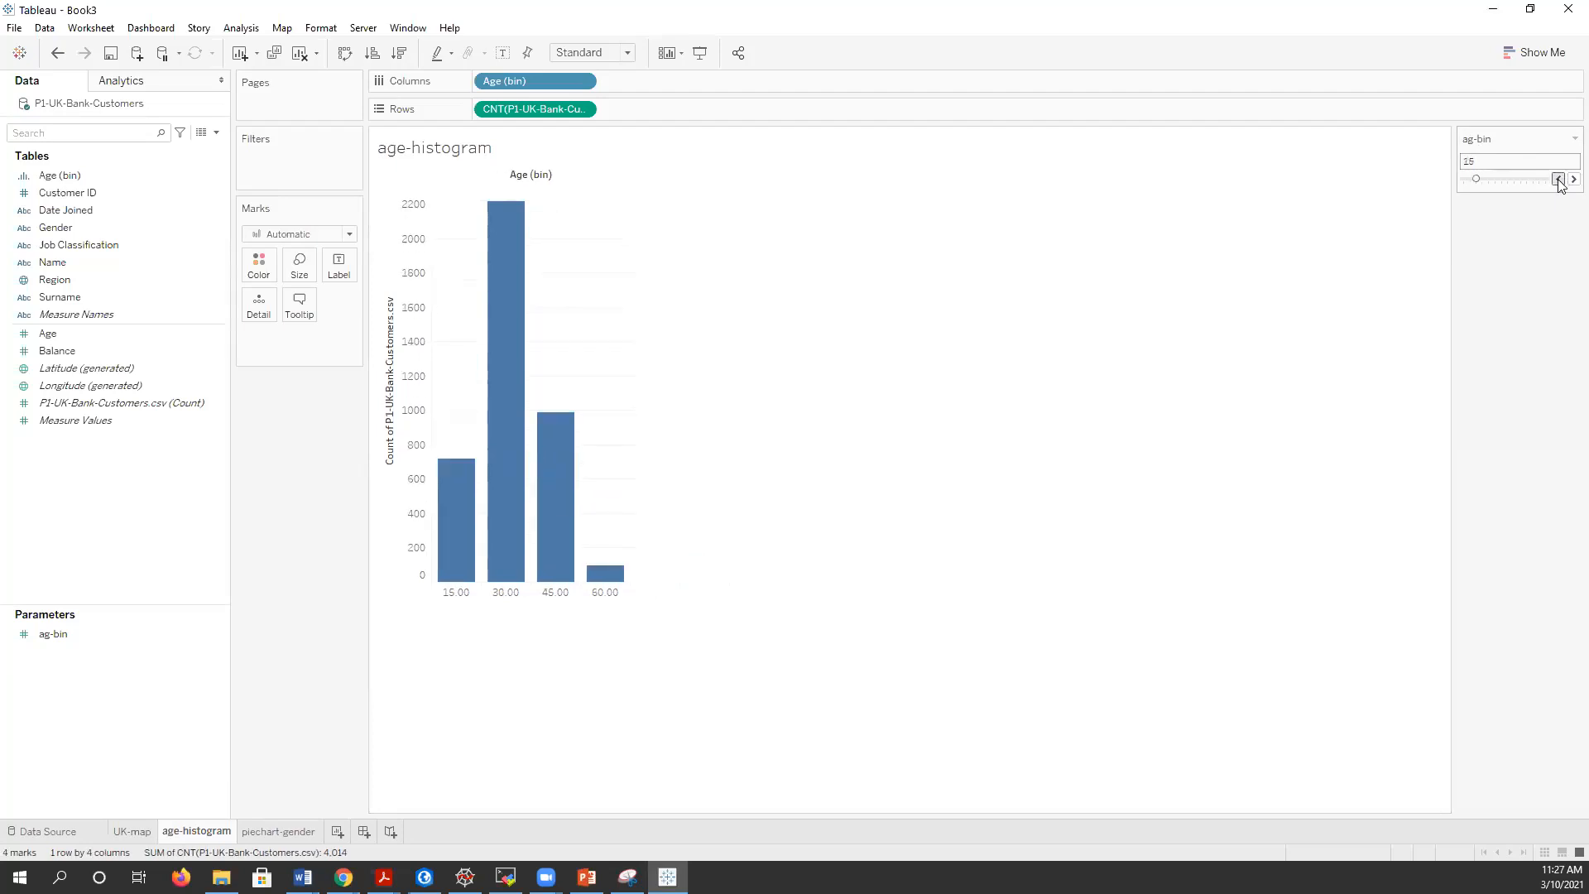
pyautogui.click(1559, 180)
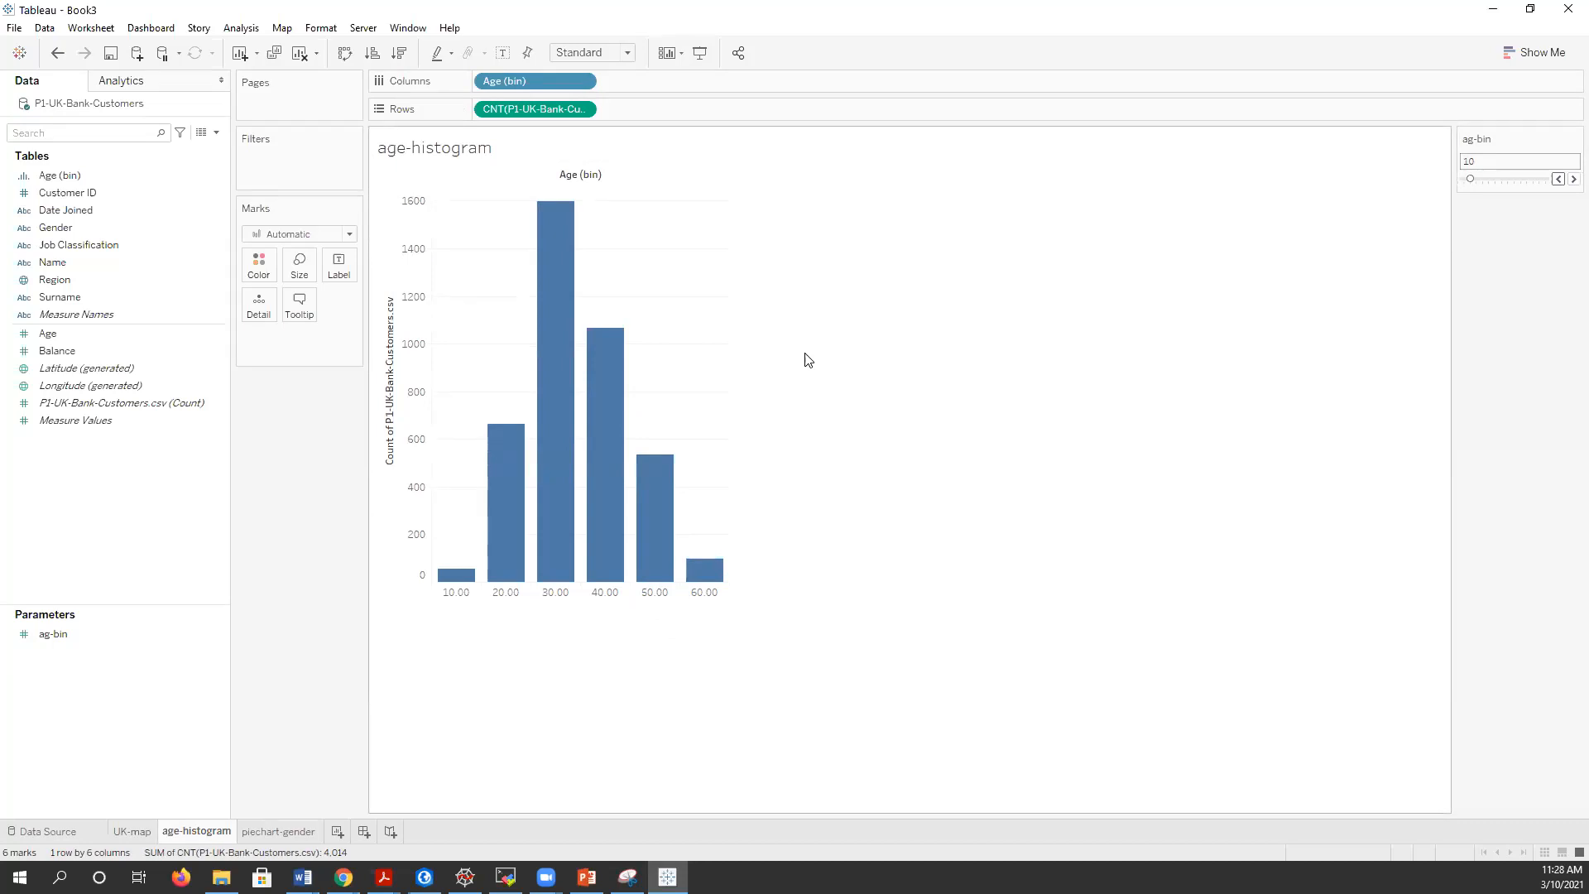
# - Review the UK-map and age-histogram worksheets and return to piechart-gender
pyautogui.click(294, 833)
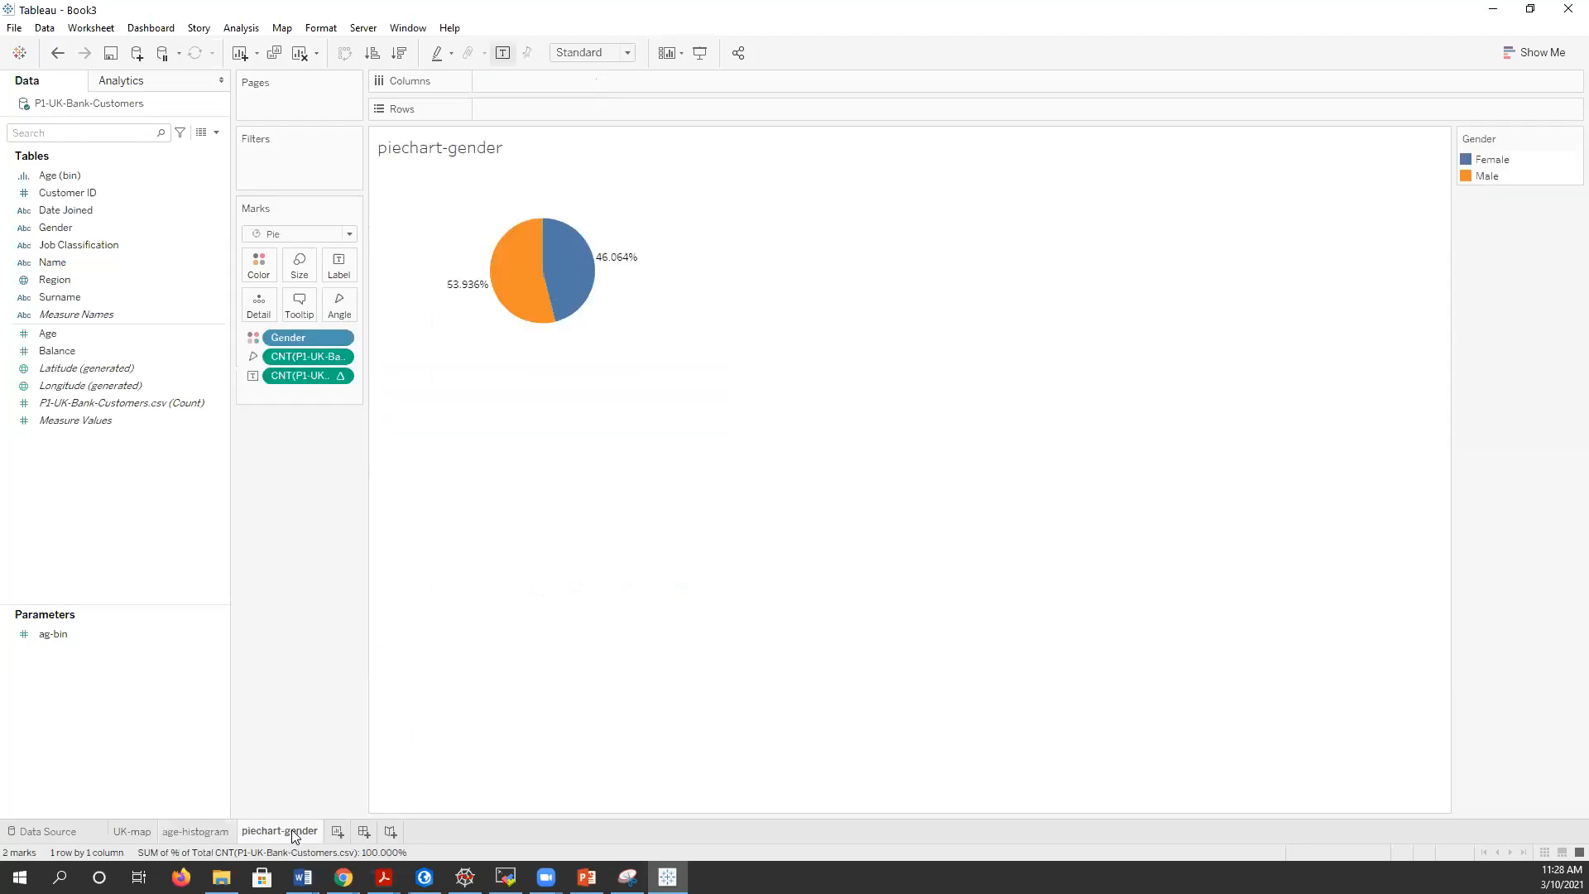
pyautogui.click(165, 832)
pyautogui.click(121, 832)
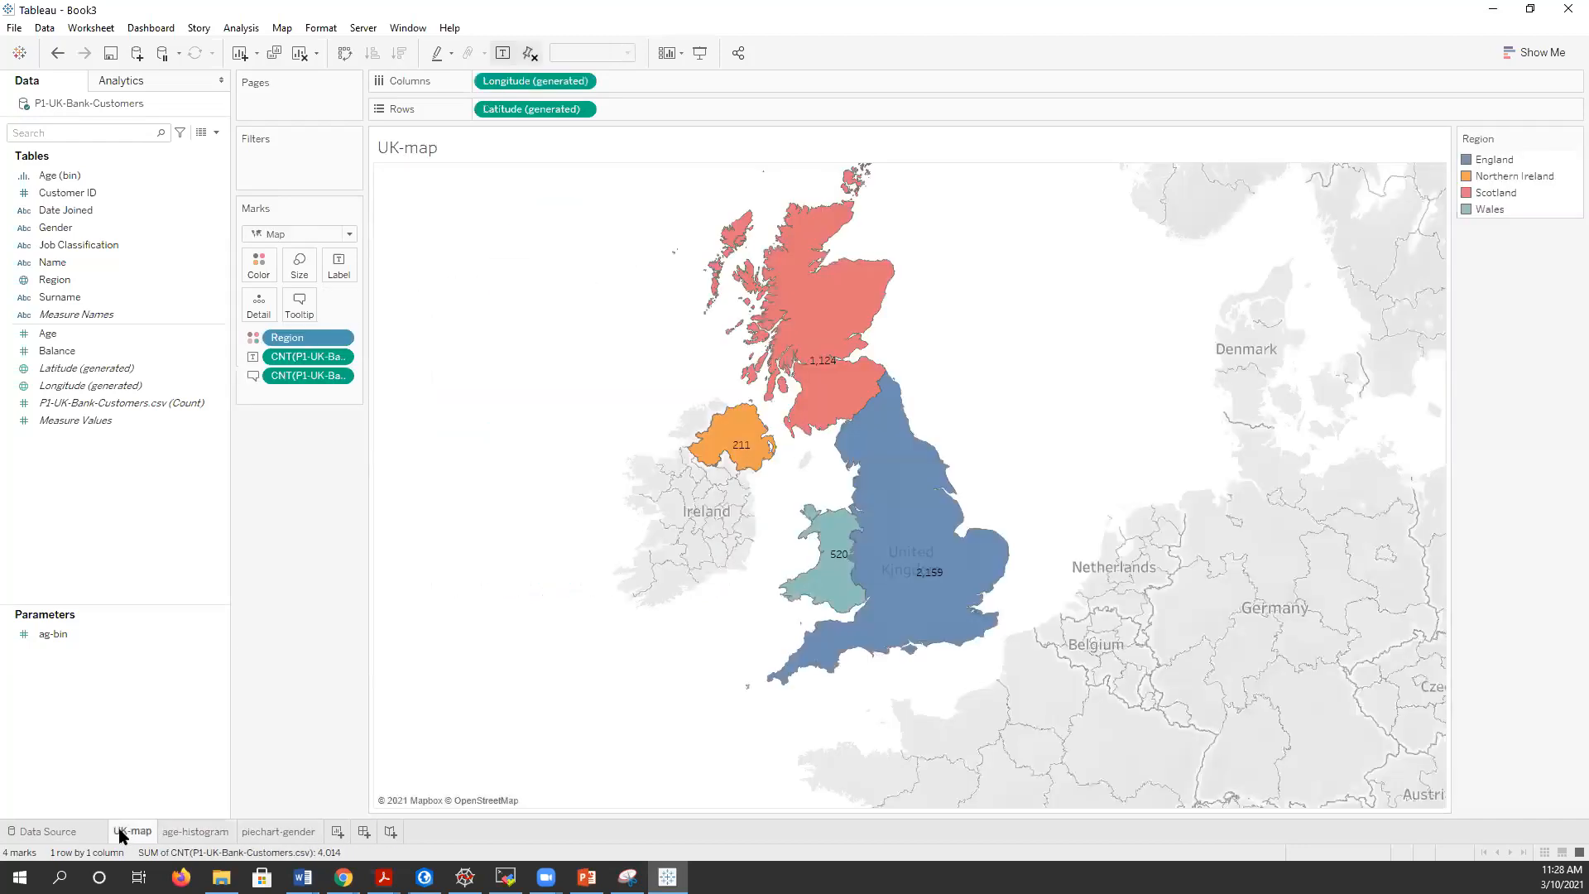
pyautogui.click(187, 833)
pyautogui.click(265, 835)
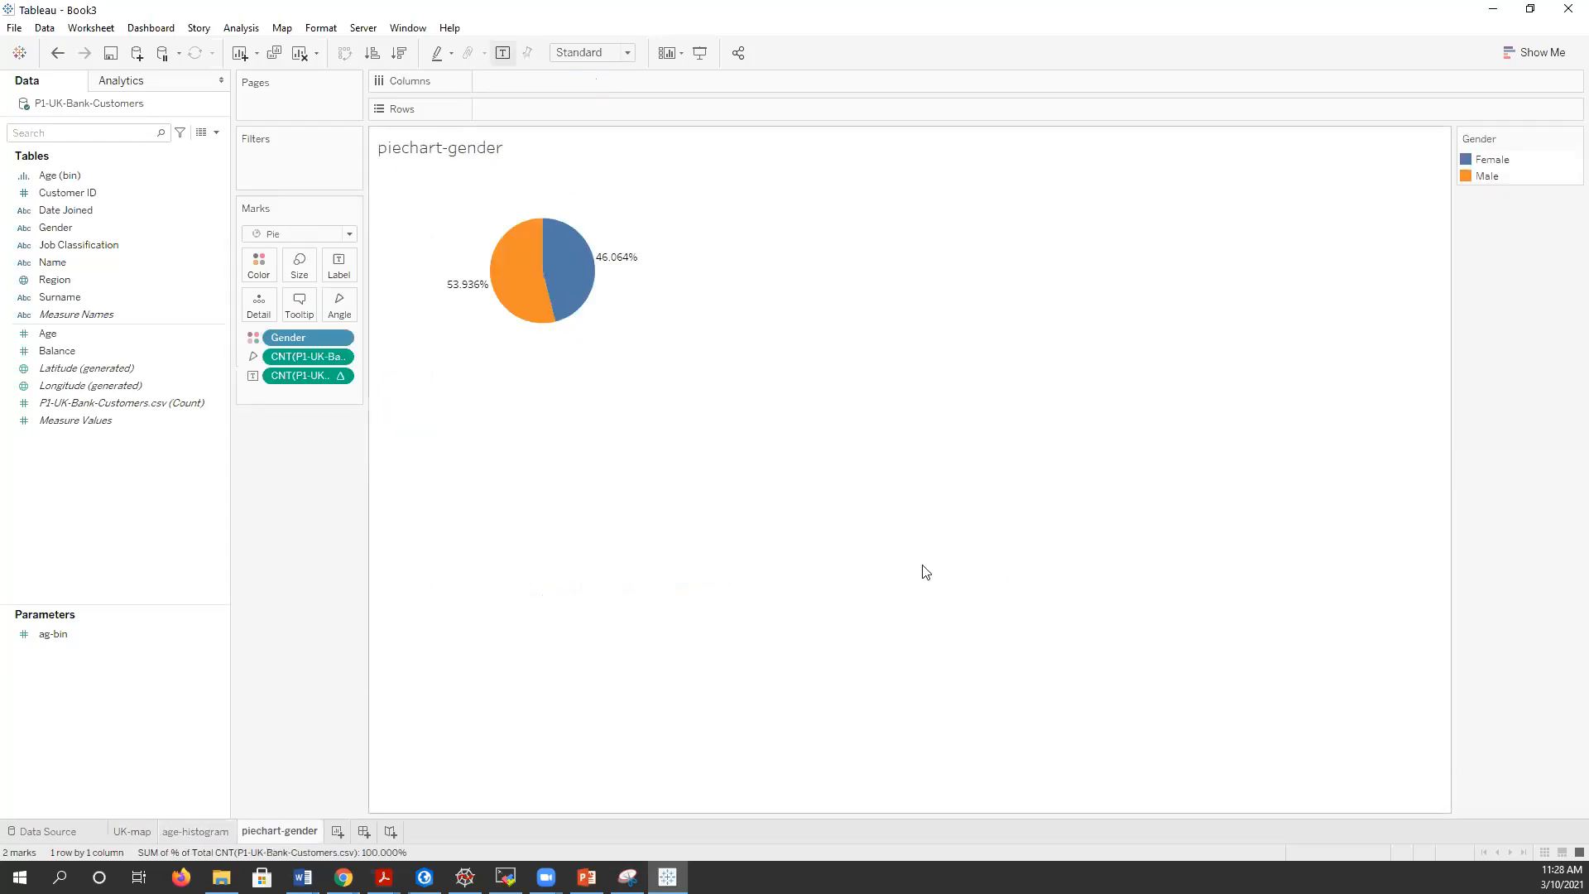
# - Create a new story with three story points showing UK-map, age-histogram and piechart-gender in that order
pyautogui.click(391, 830)
pyautogui.moveTo(37, 196); pyautogui.dragTo(331, 203)
pyautogui.moveTo(99, 202); pyautogui.dragTo(708, 148)
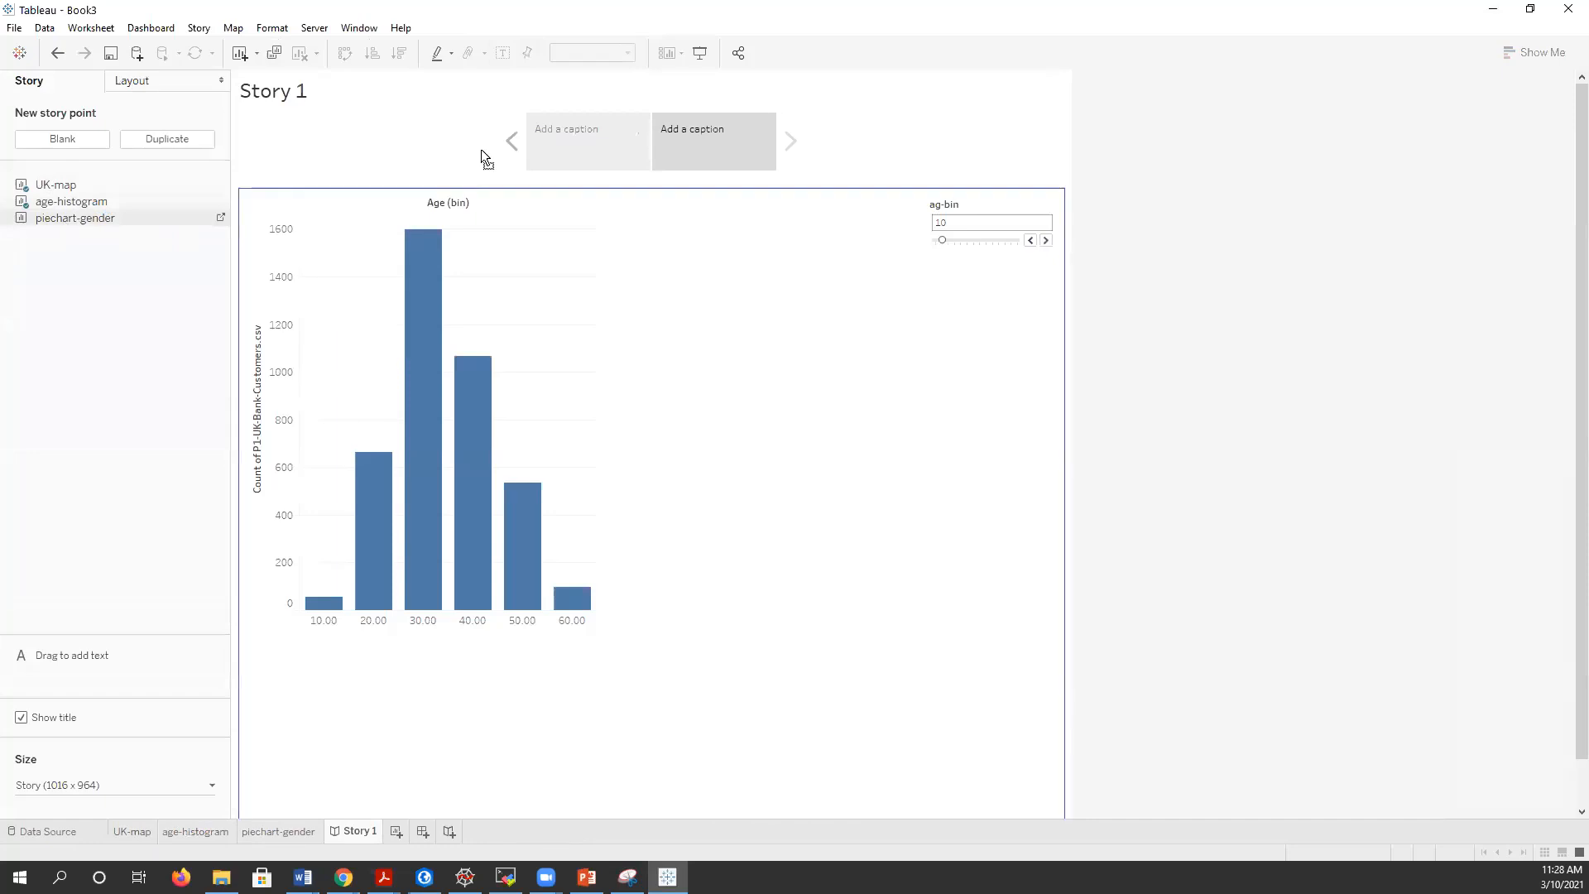
pyautogui.moveTo(870, 131); pyautogui.dragTo(869, 131)
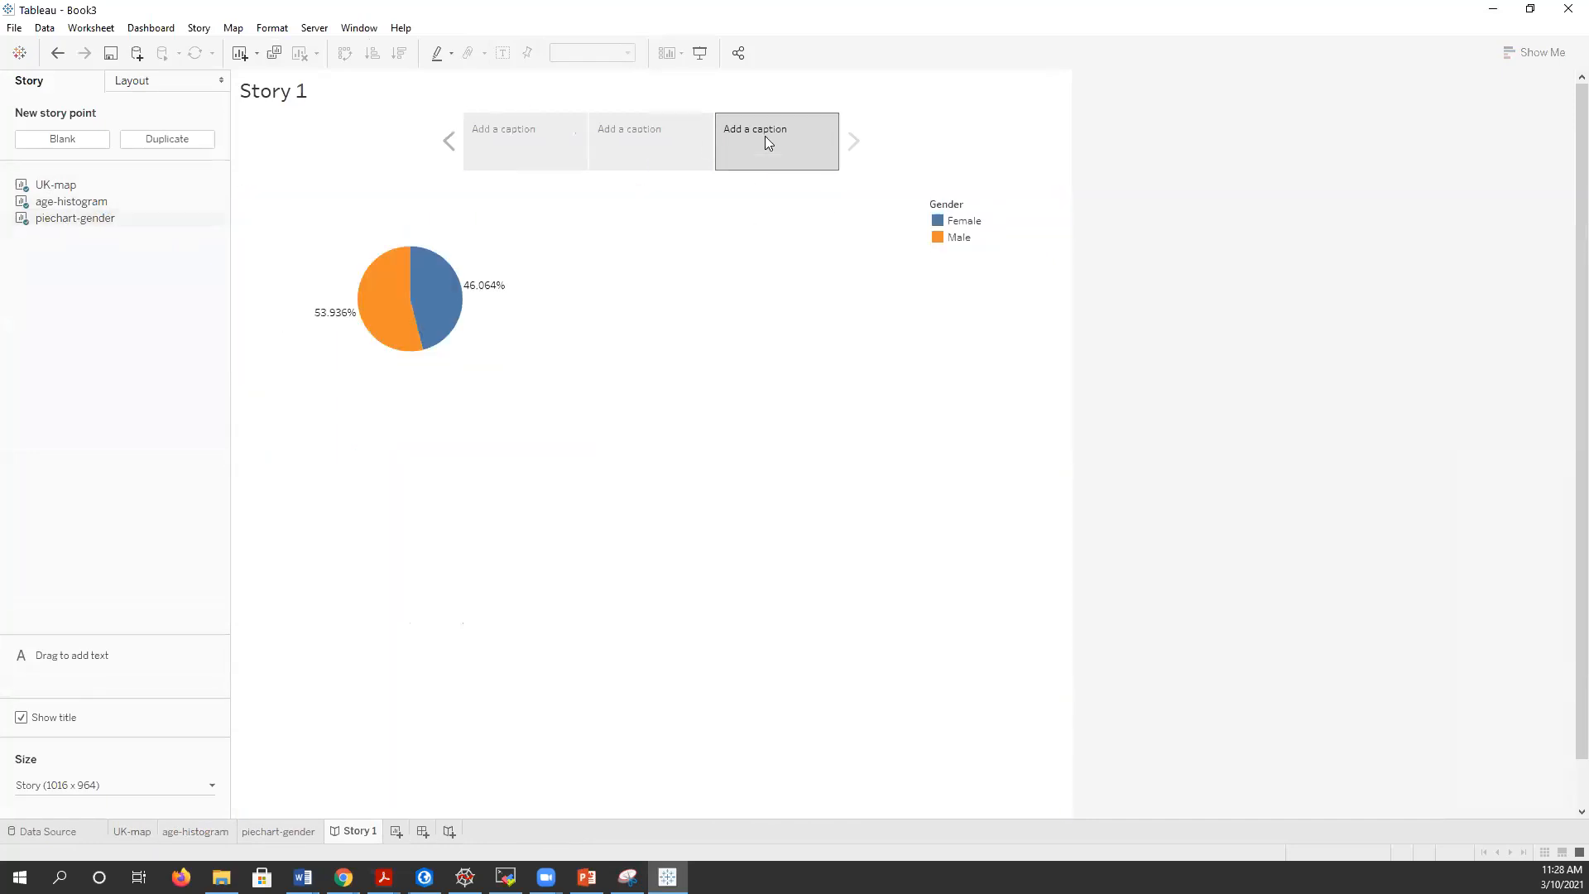
# - Add an empty text box beside the pie in the third story point
pyautogui.moveTo(82, 655); pyautogui.dragTo(564, 293)
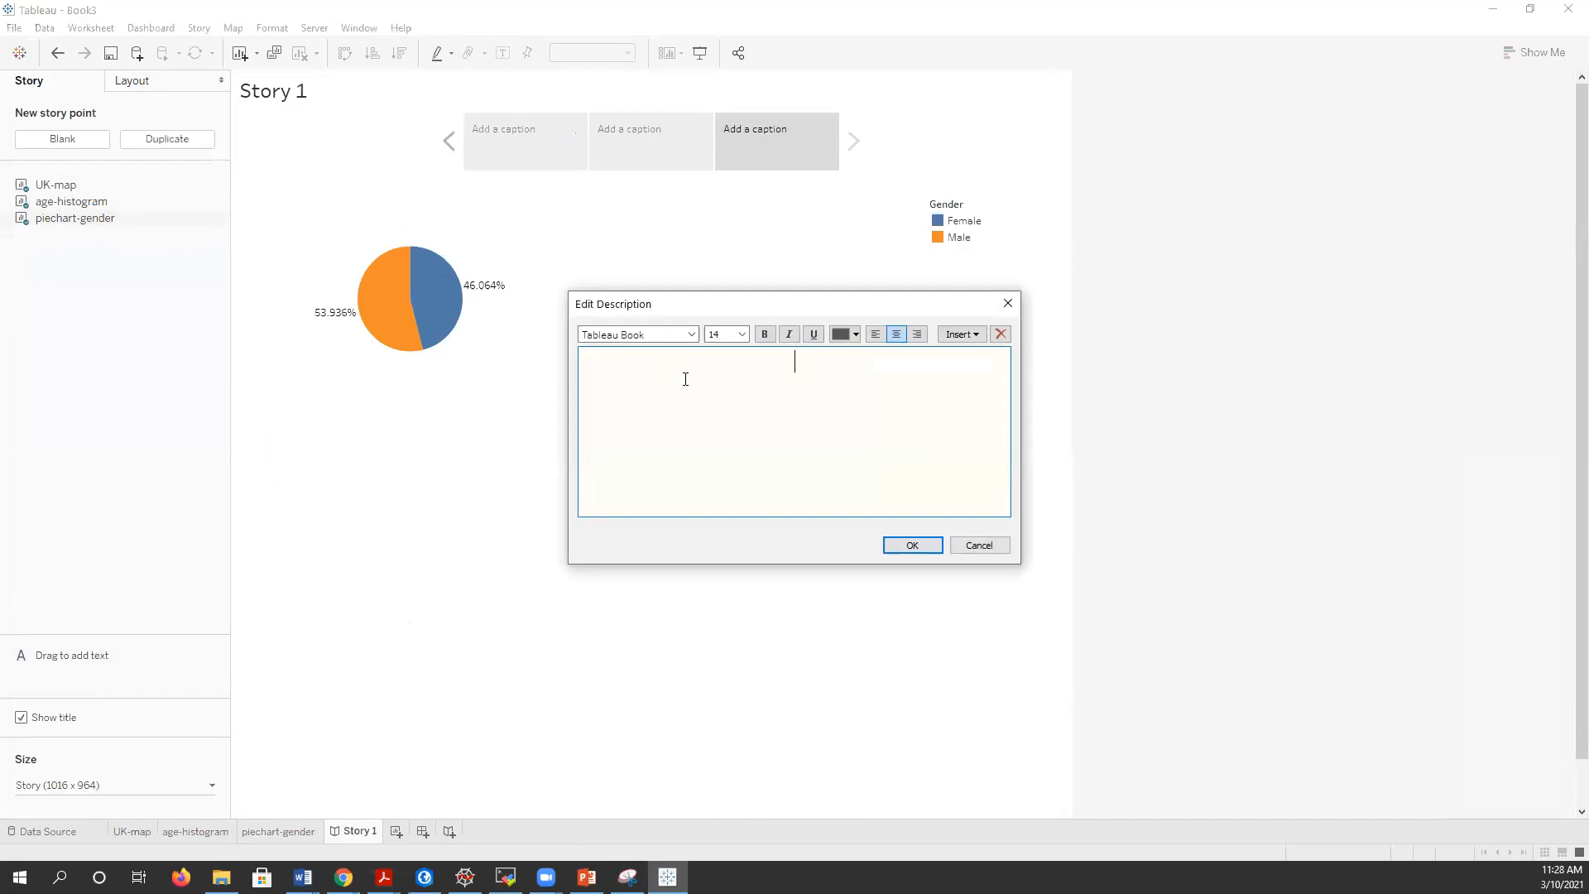
pyautogui.click(910, 546)
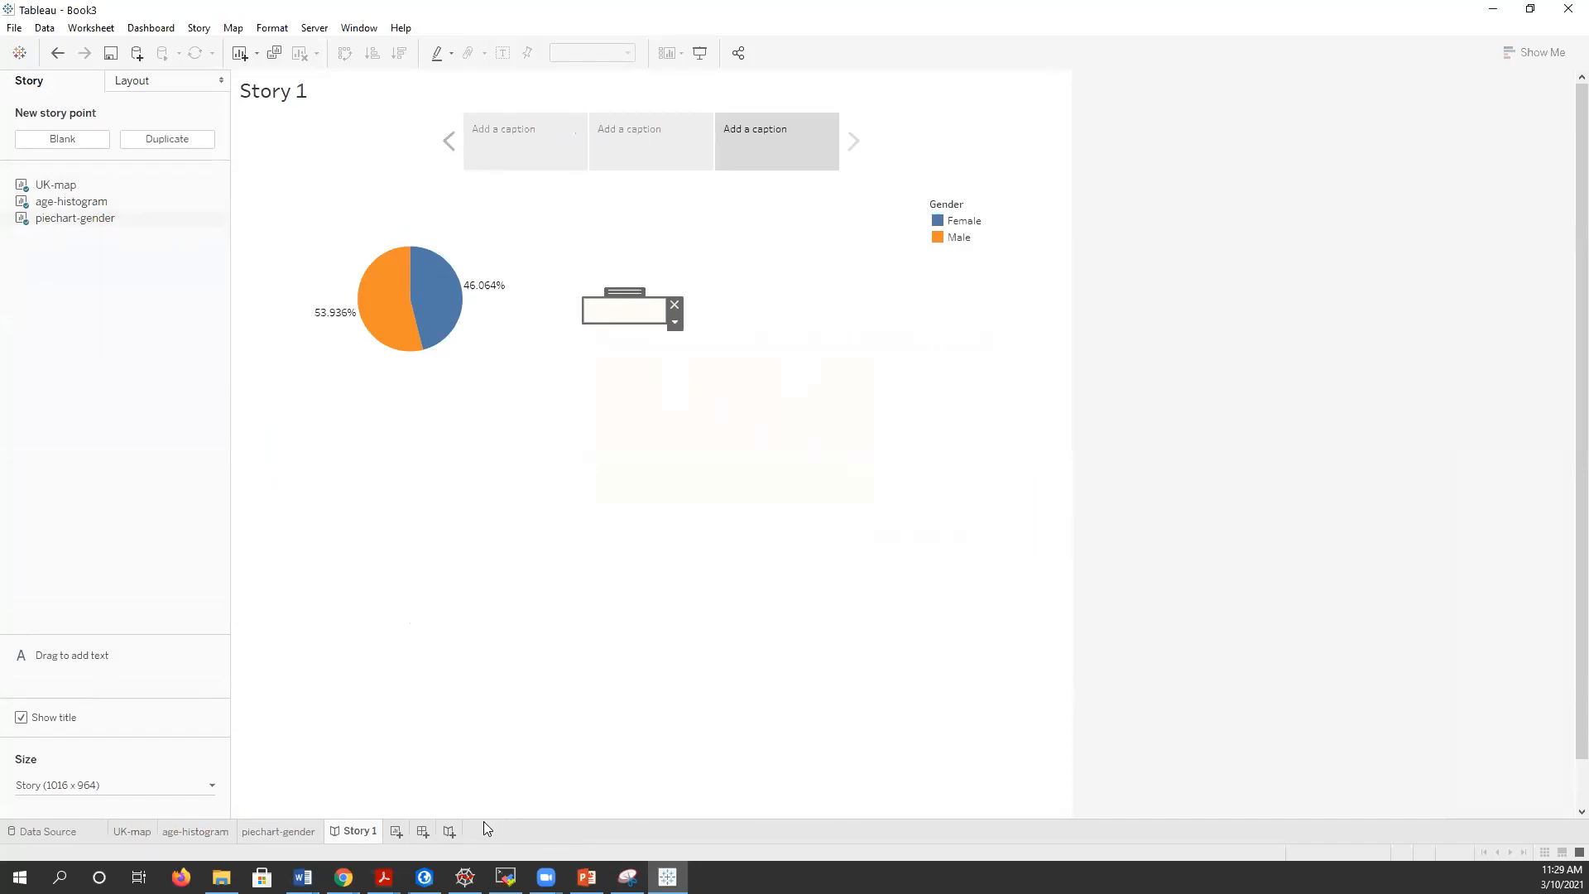
pyautogui.click(1200, 629)
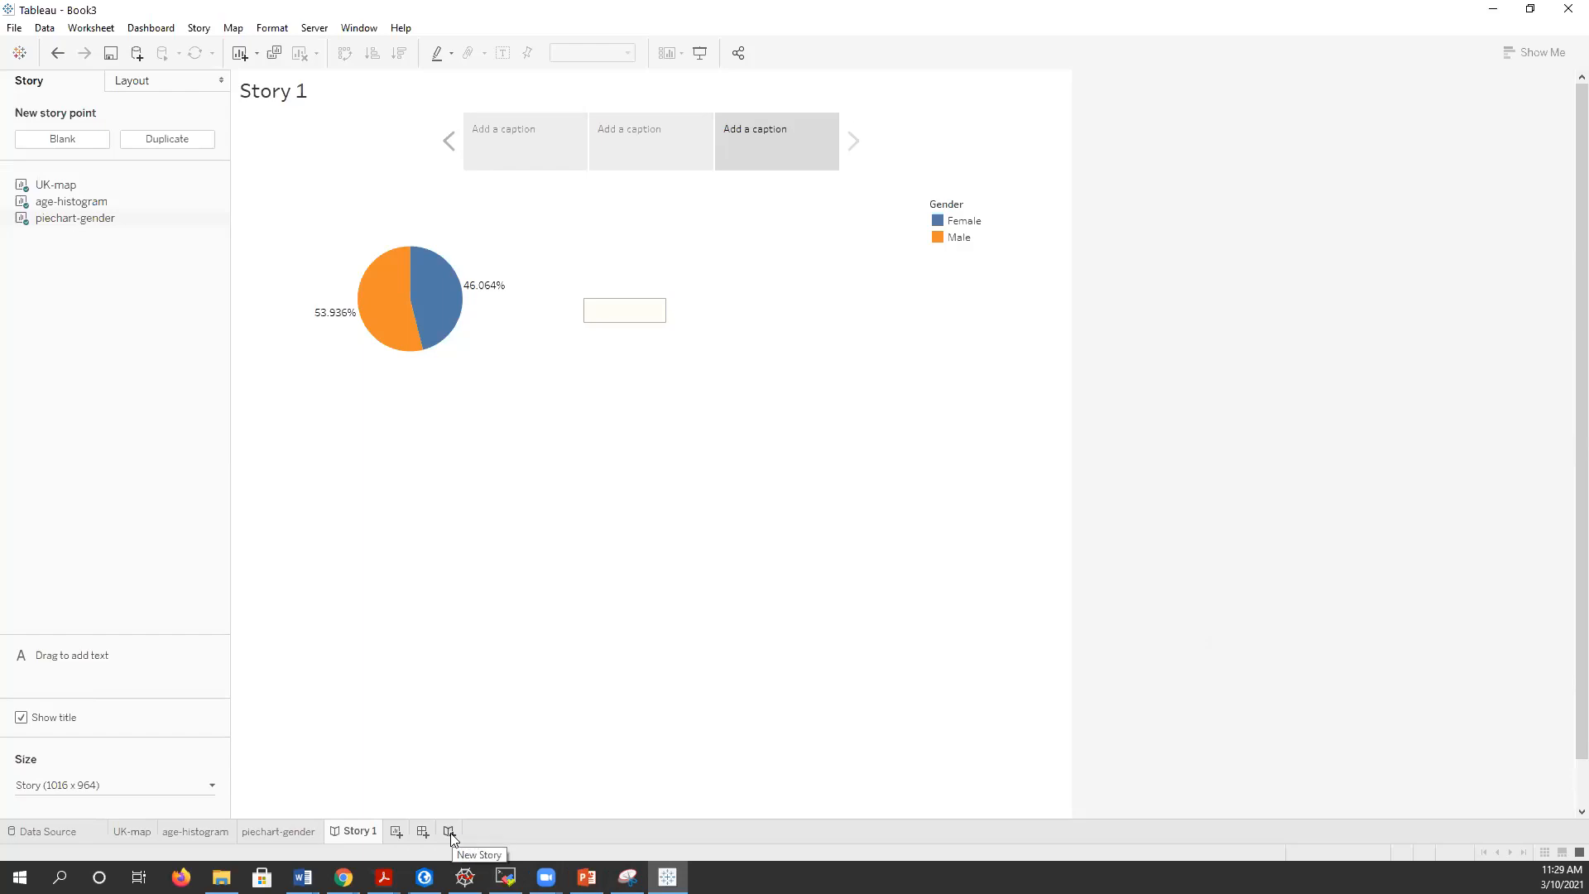
# - Create a new dashboard with UK-map filling one side, age-histogram beside it and piechart-gender beneath the histogram
pyautogui.click(418, 832)
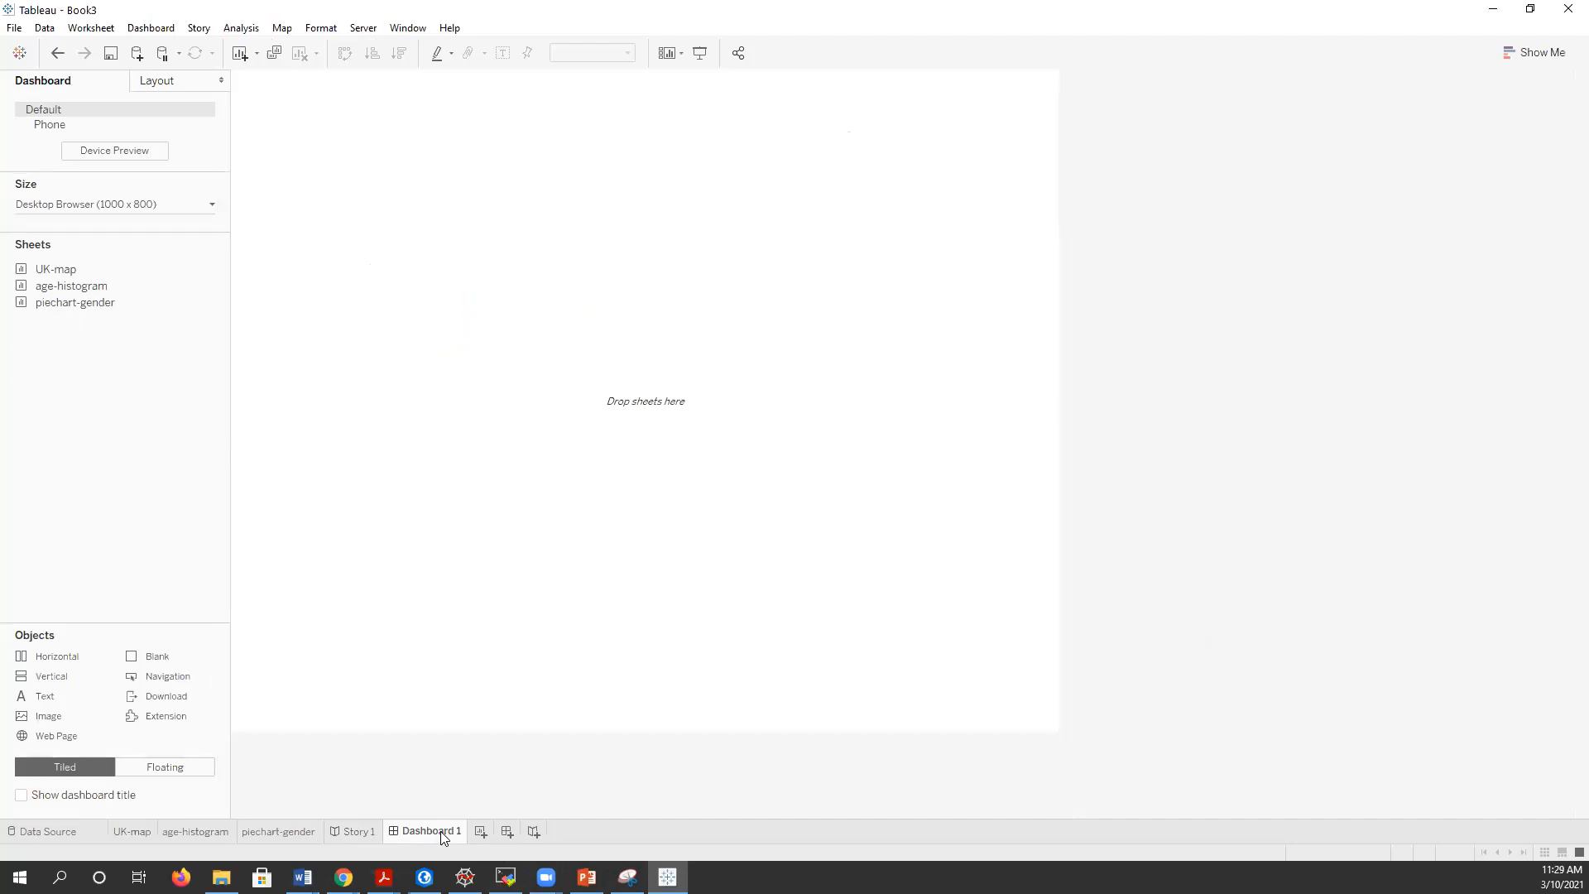
pyautogui.moveTo(442, 840)
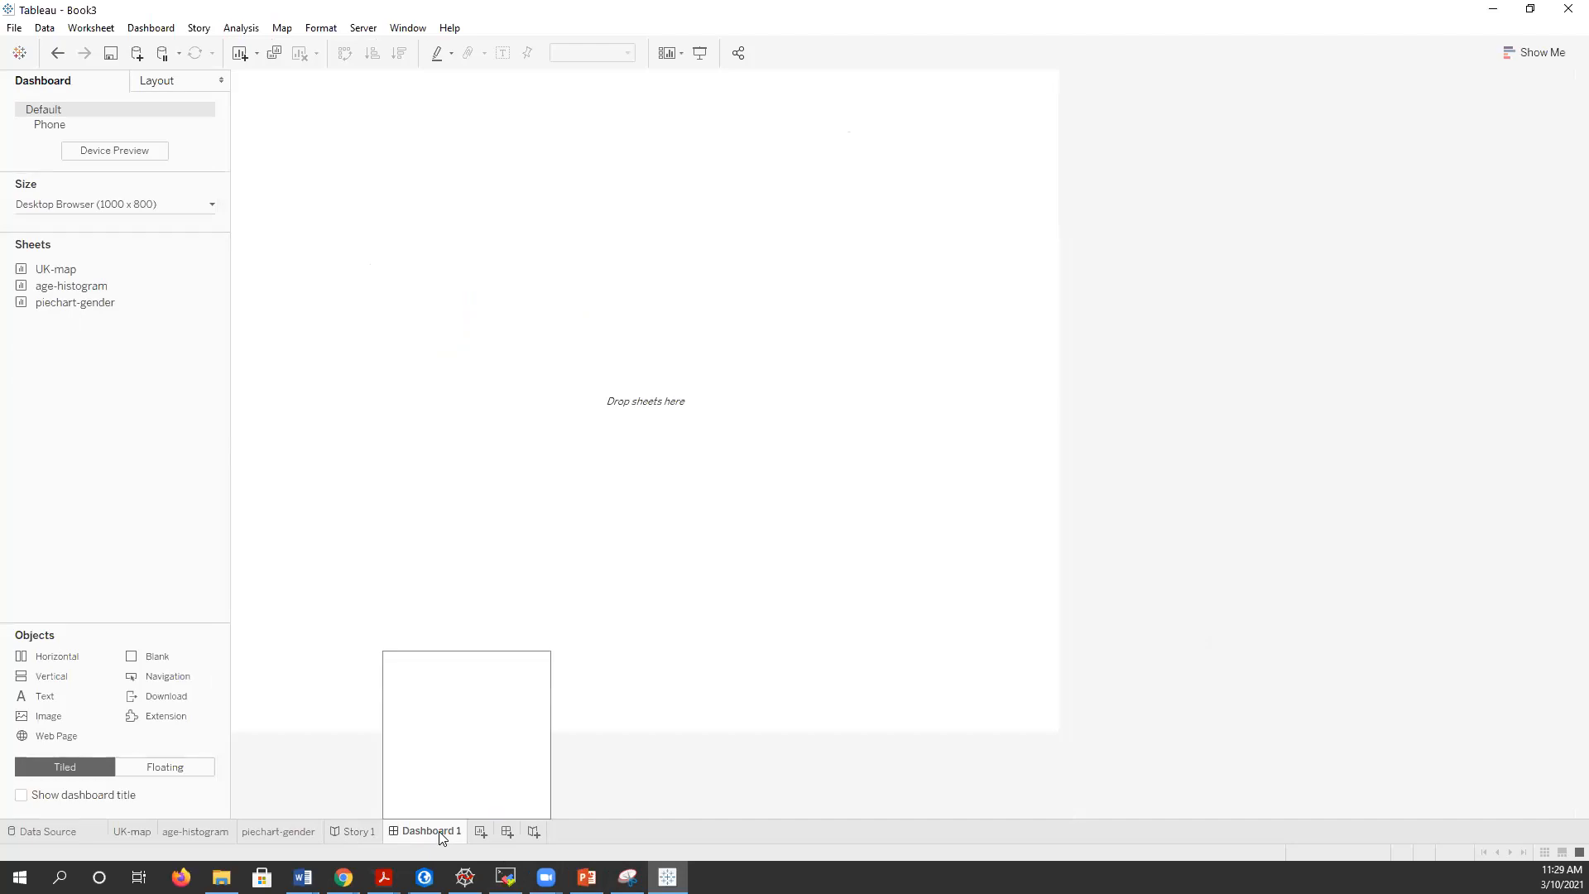
pyautogui.moveTo(43, 282)
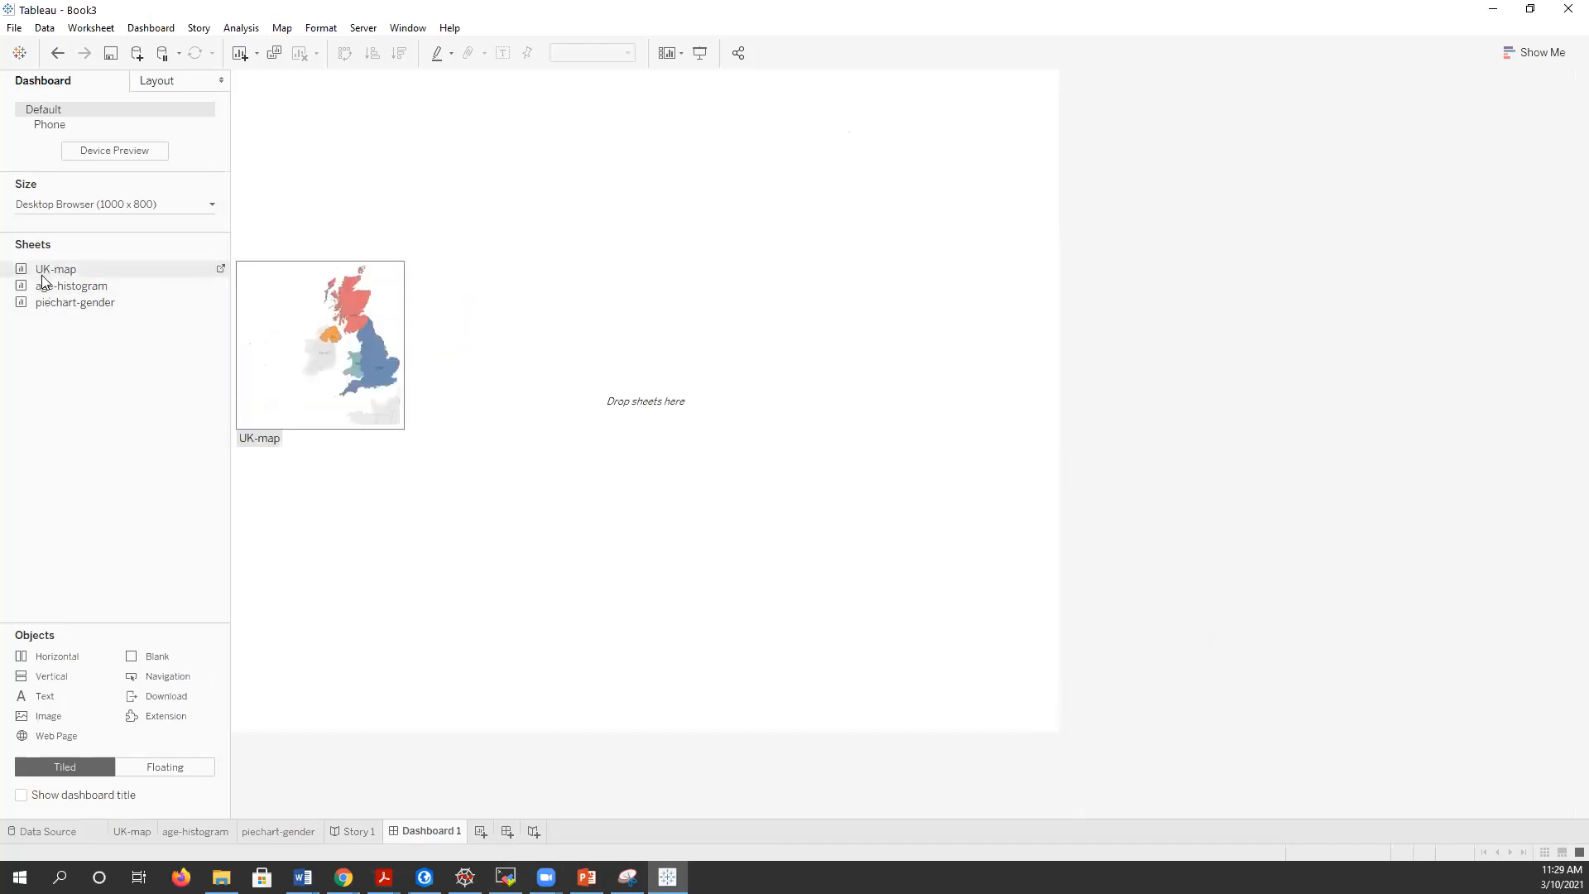
pyautogui.moveTo(43, 271); pyautogui.dragTo(728, 311)
pyautogui.moveTo(75, 303); pyautogui.dragTo(781, 482)
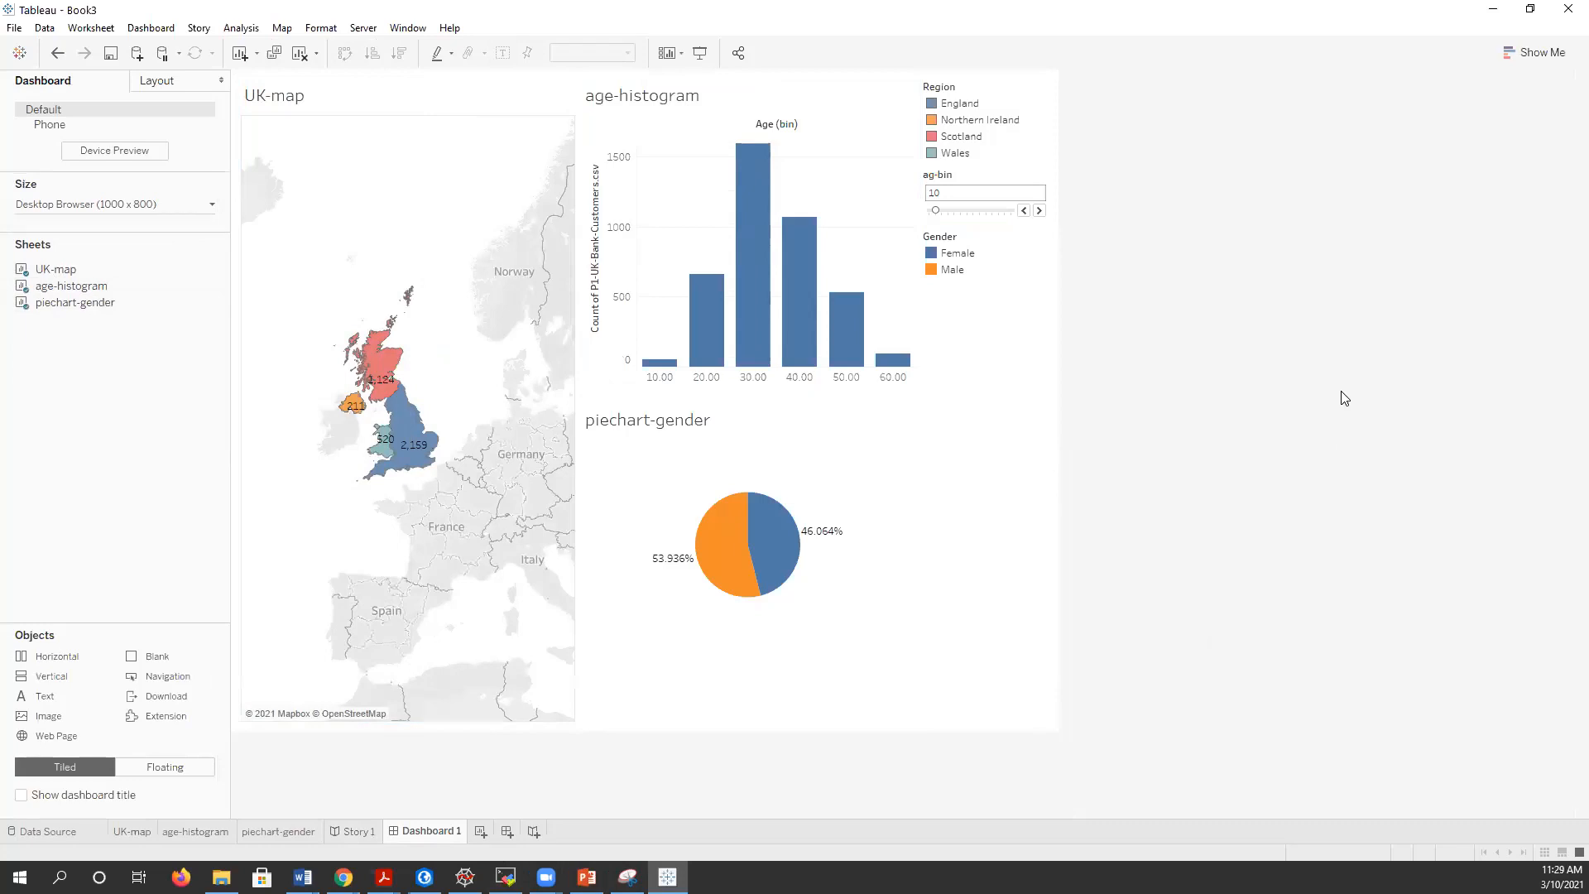
# - Set the ag-bin parameter on the dashboard to 5 so the age histogram uses narrower bins
pyautogui.moveTo(475, 255)
pyautogui.click(480, 212)
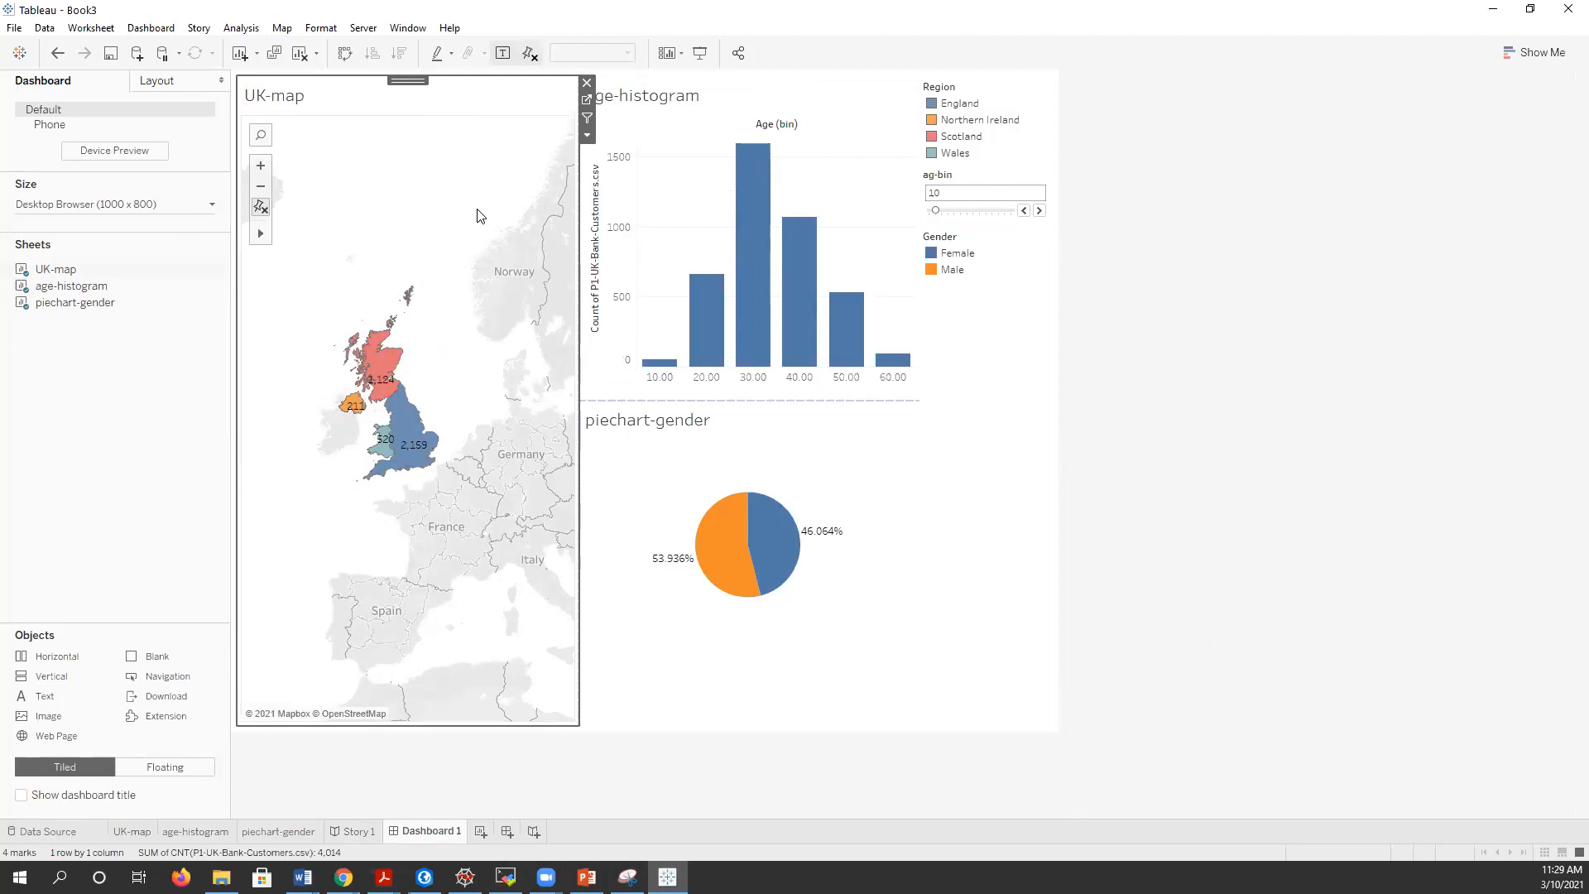
pyautogui.click(1135, 310)
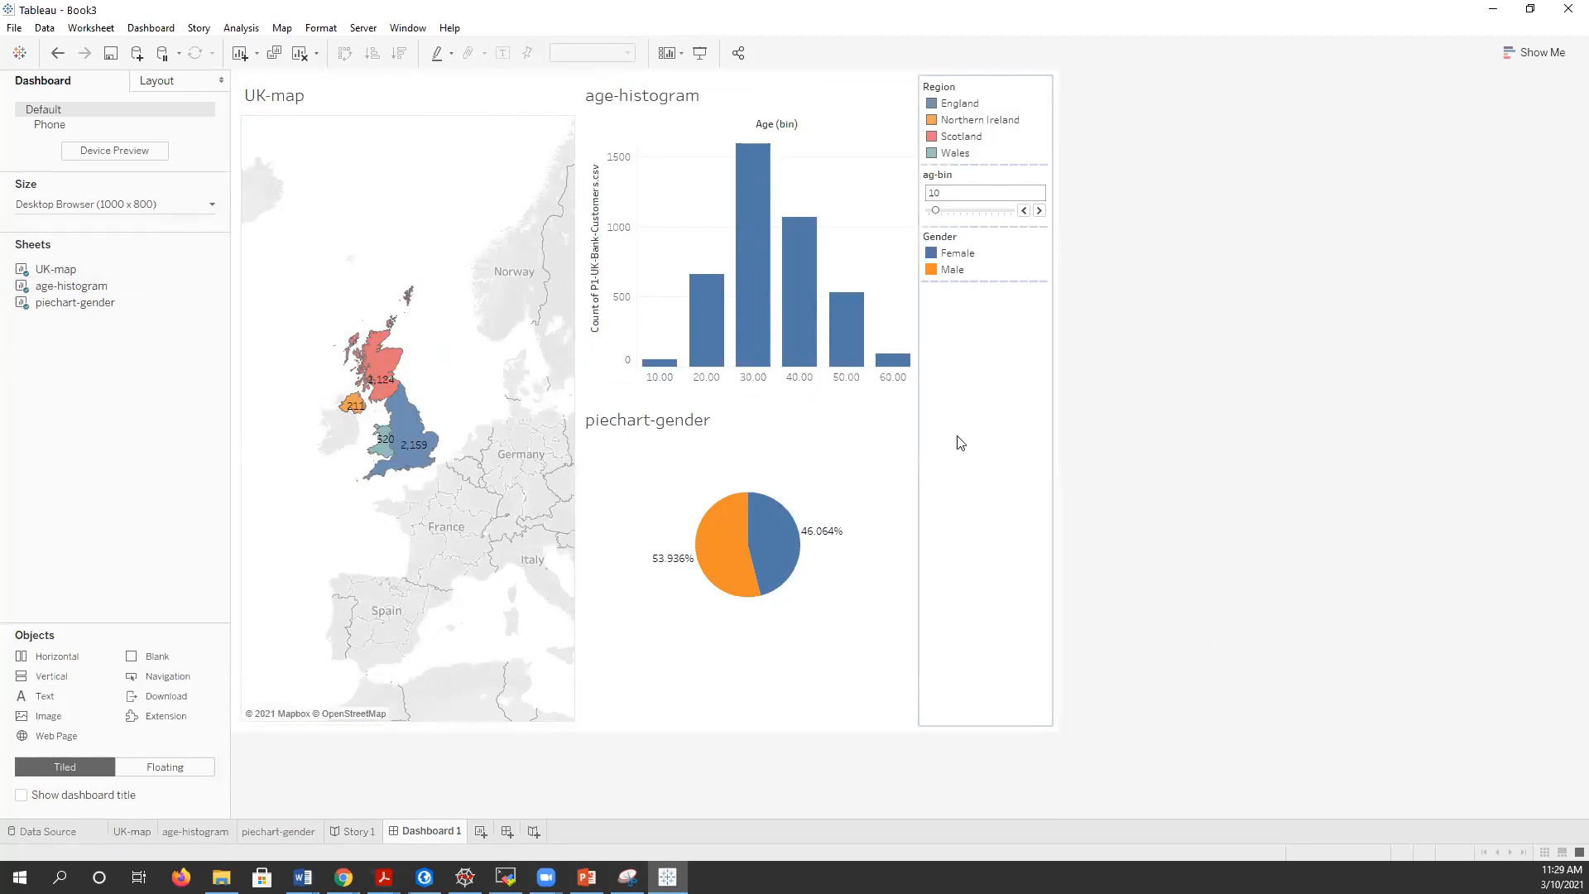
pyautogui.click(1038, 211)
pyautogui.click(1039, 211)
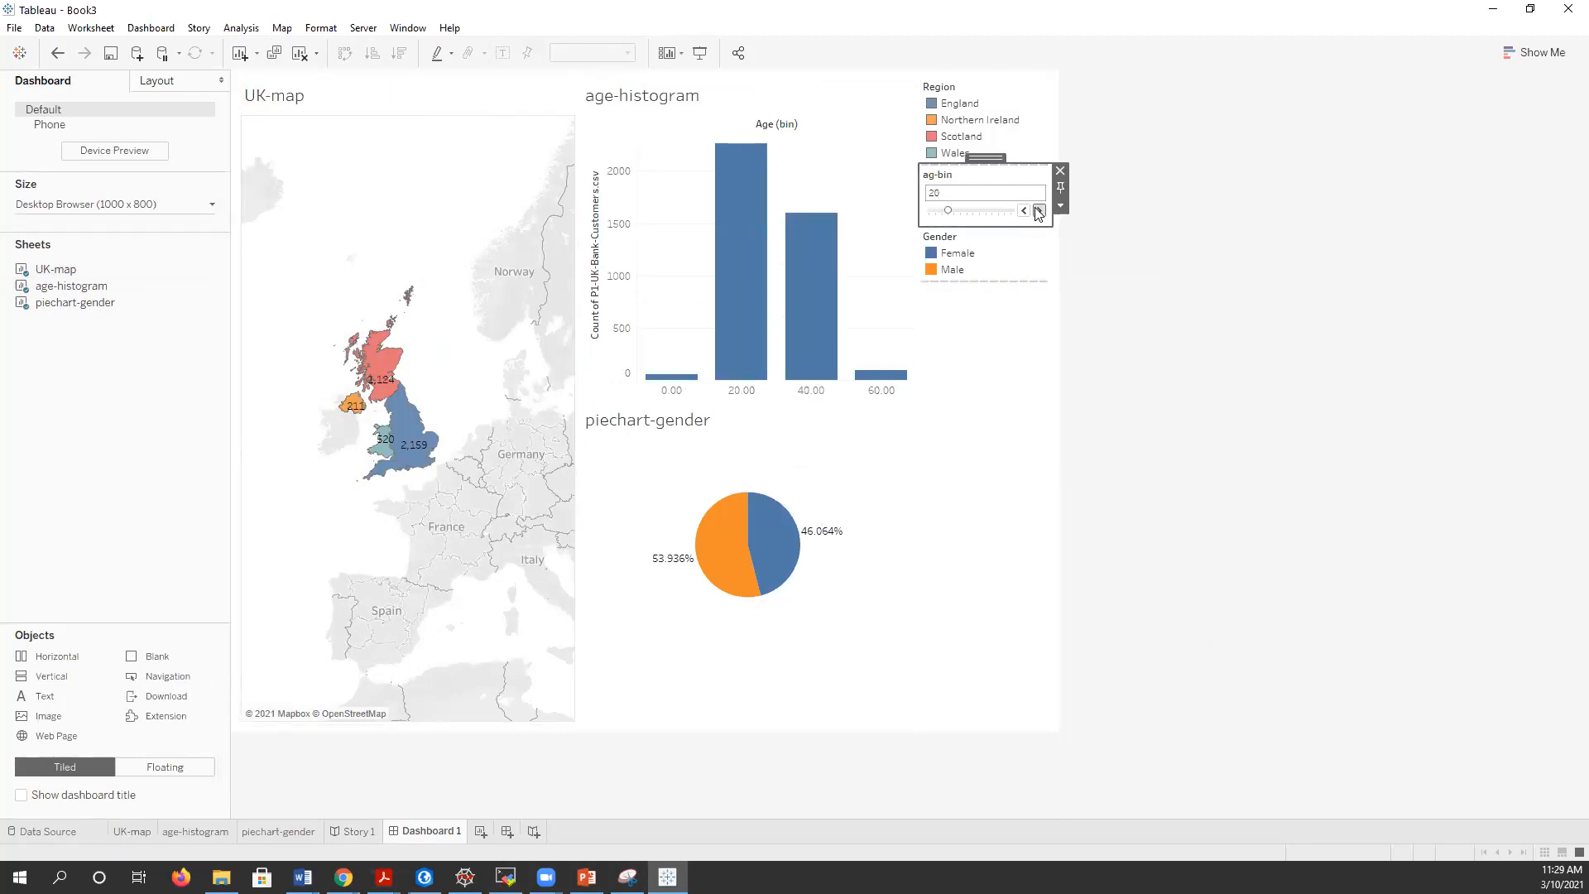
pyautogui.click(1024, 211)
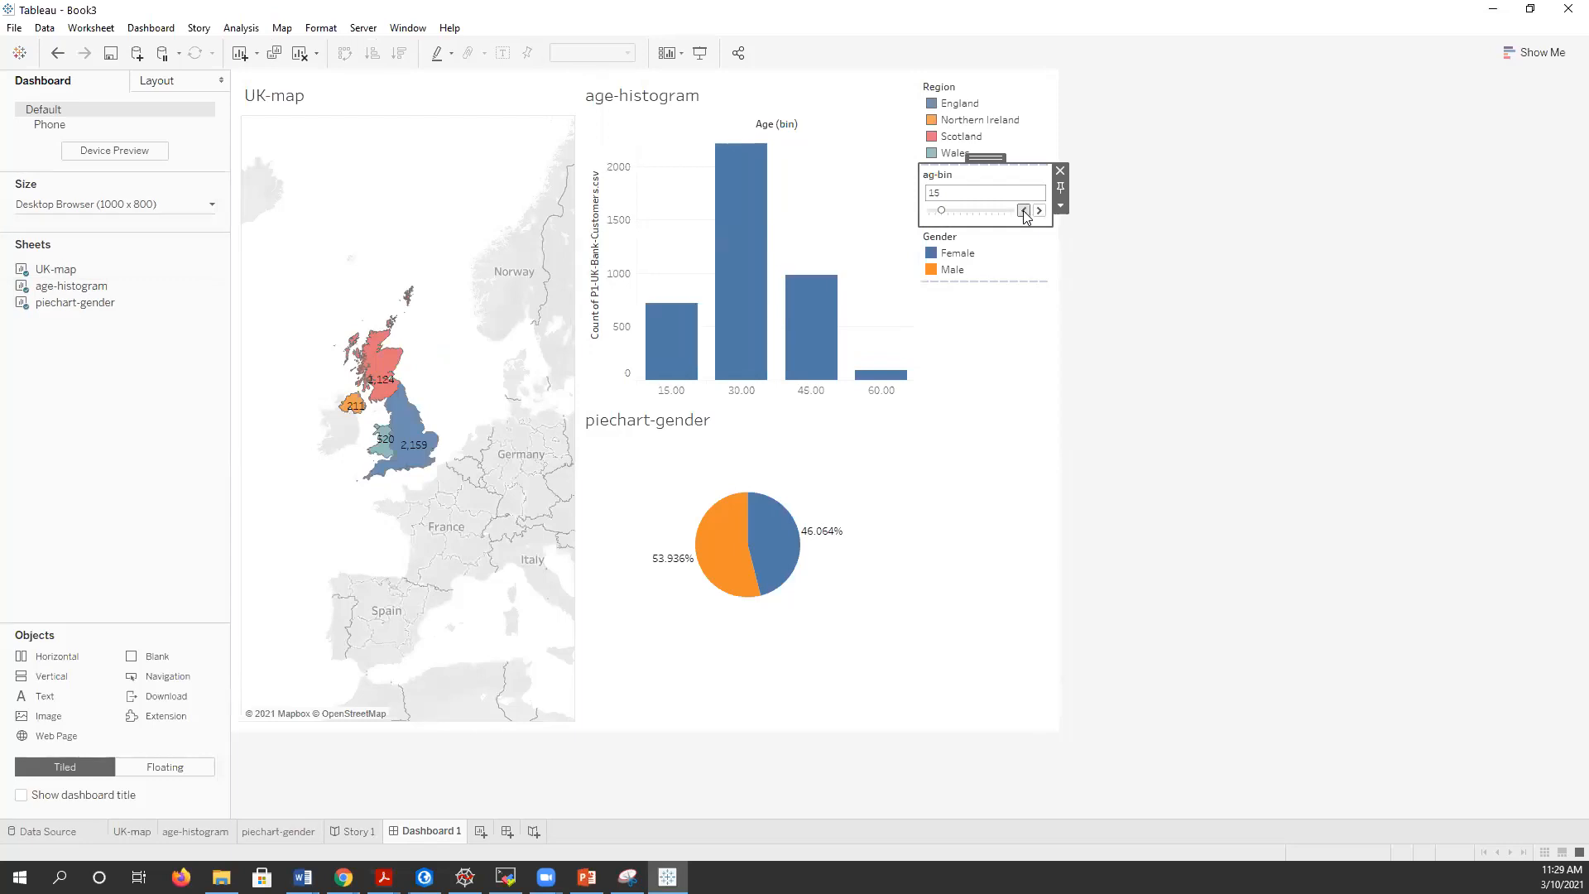
pyautogui.click(1024, 211)
pyautogui.click(1024, 211)
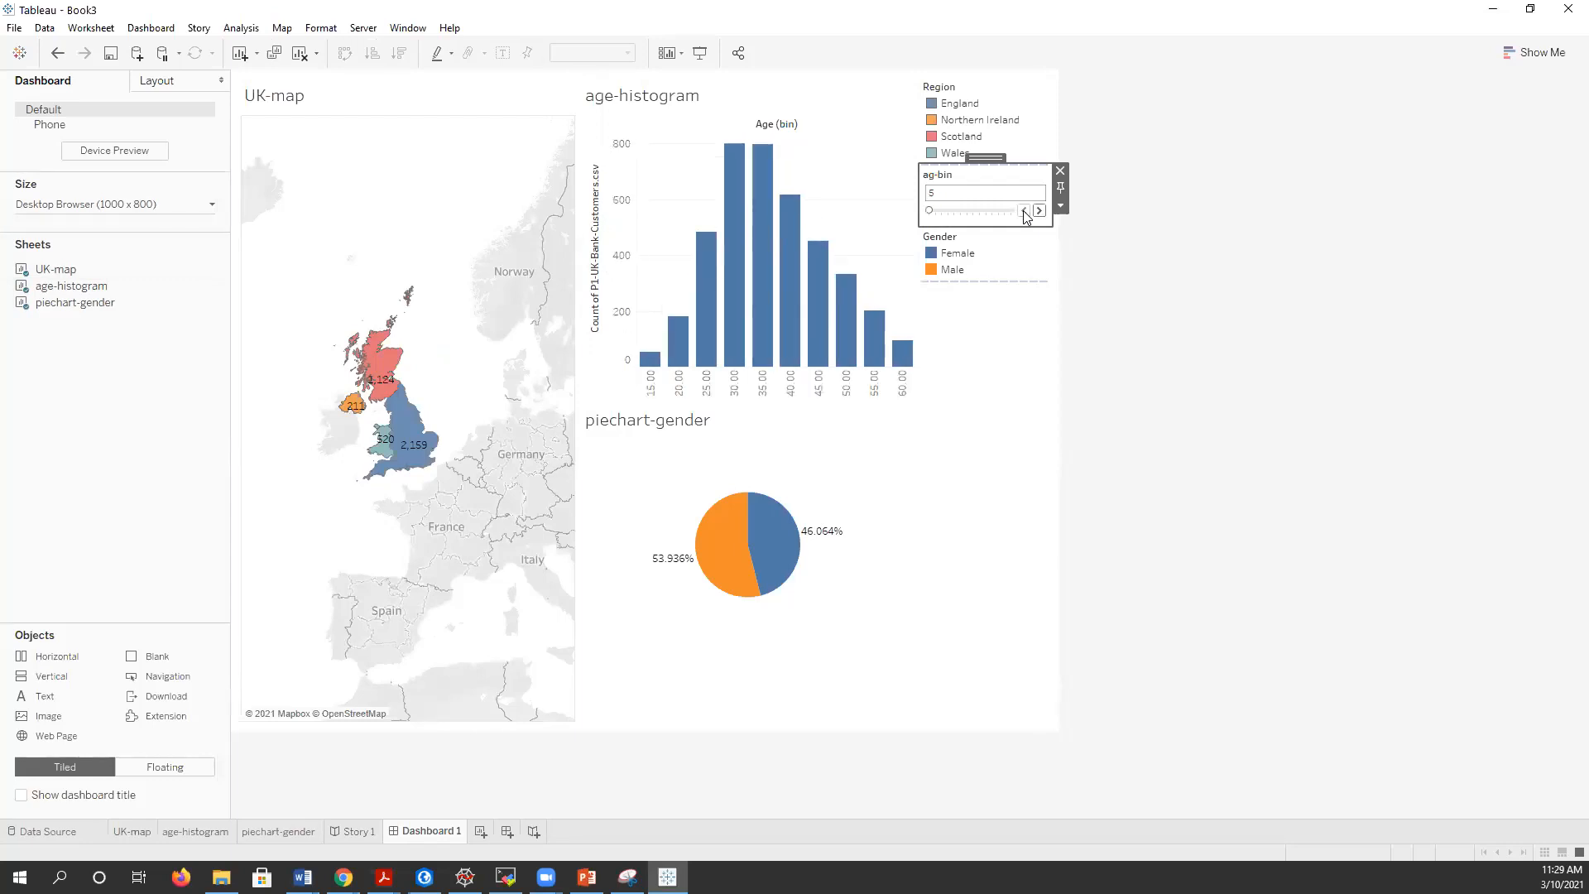
pyautogui.click(826, 638)
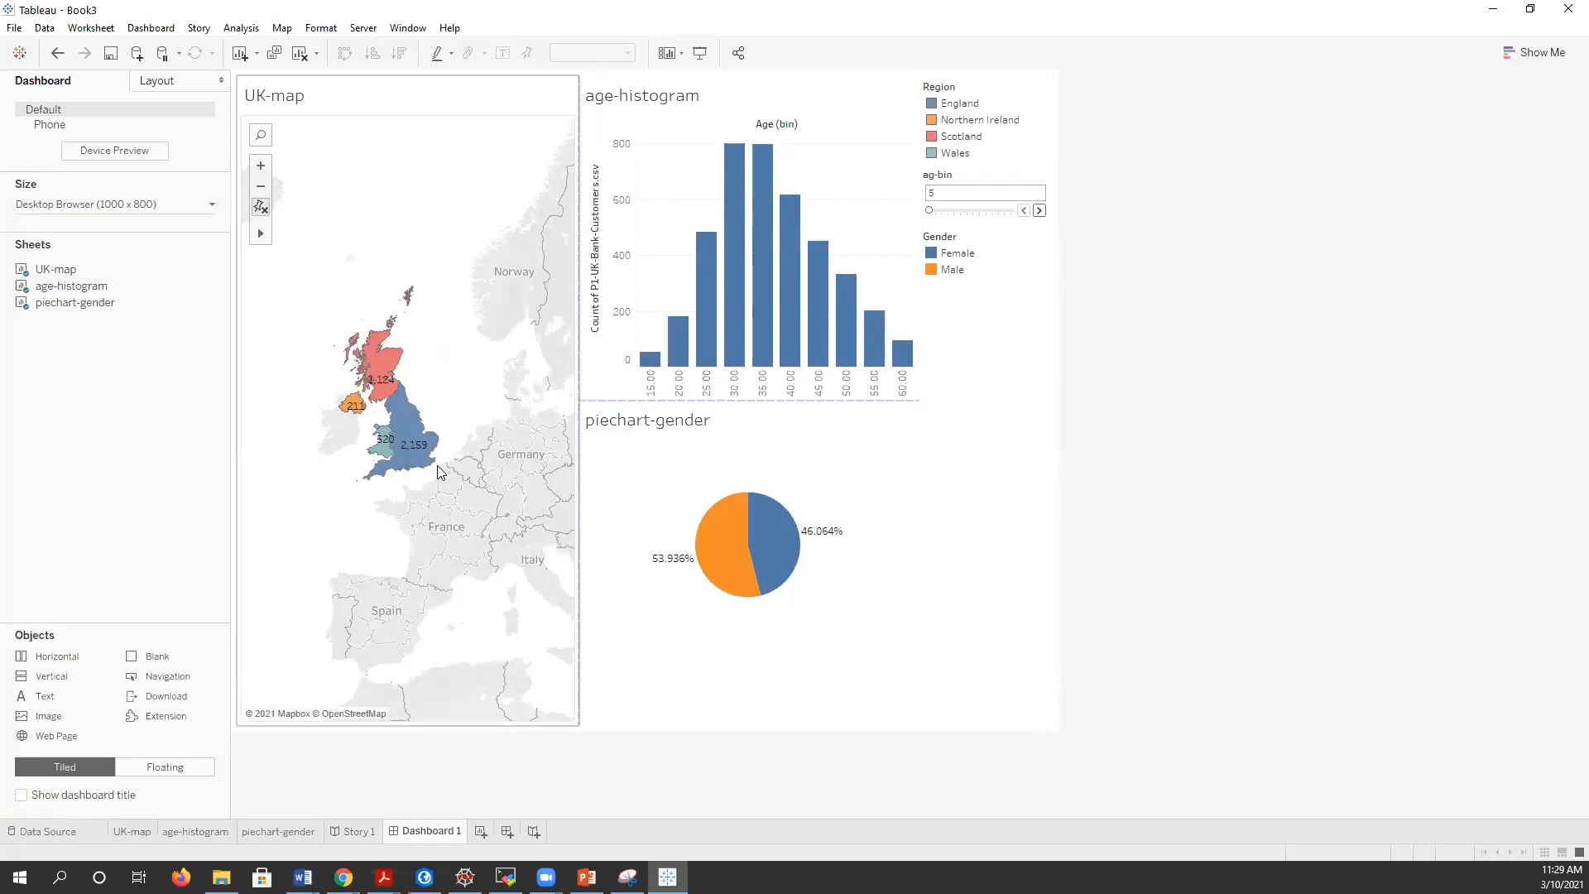
pyautogui.click(467, 325)
pyautogui.click(641, 314)
pyautogui.click(464, 497)
pyautogui.click(1214, 551)
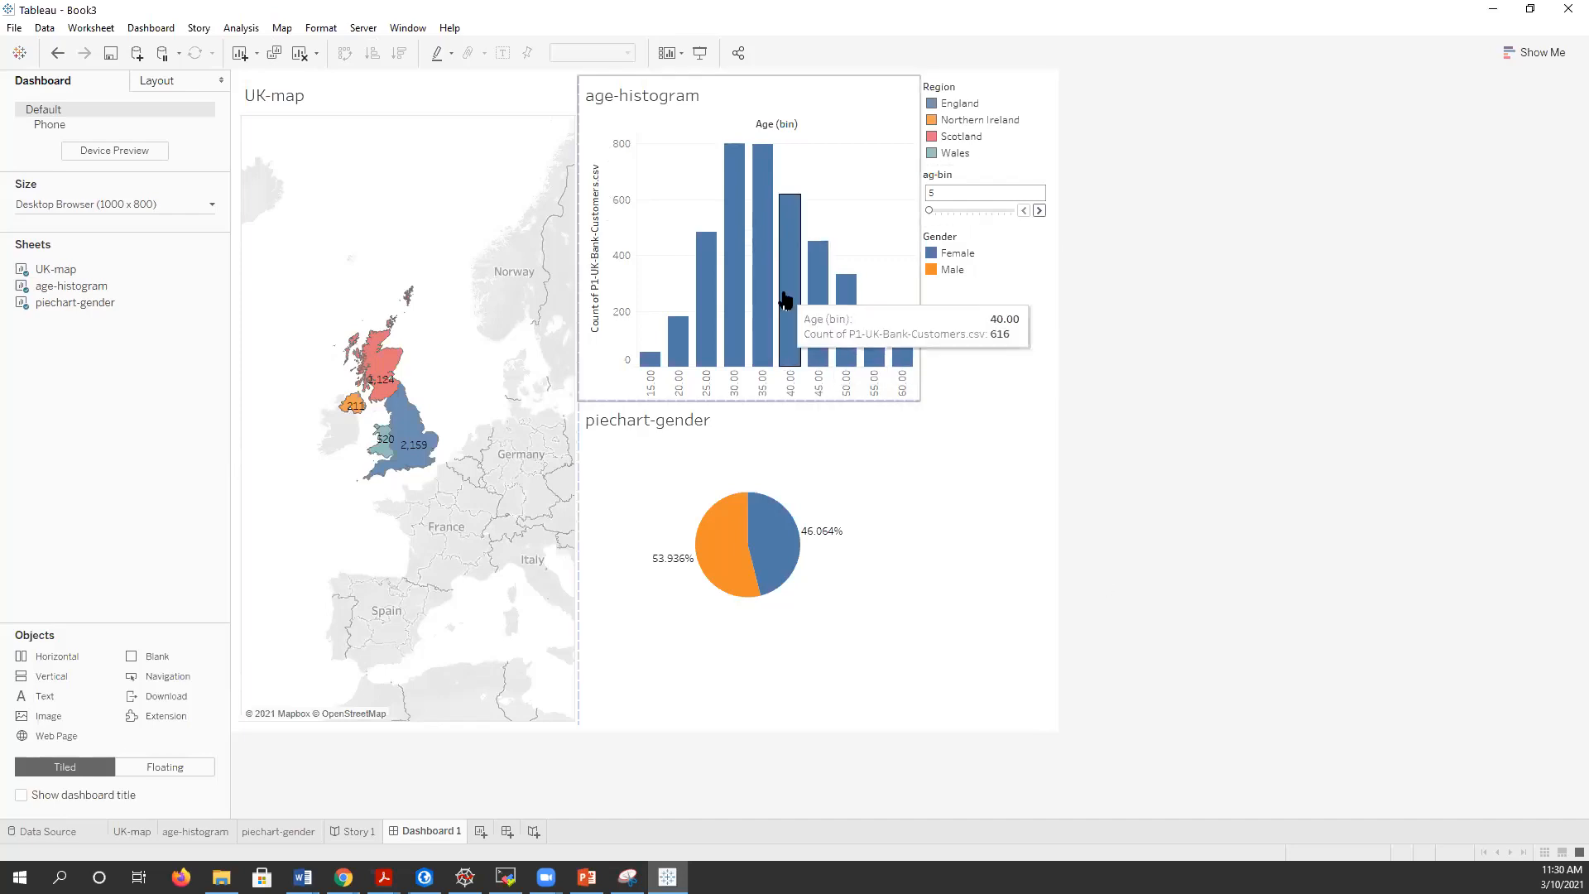
# - Make the UK-map sheet act as a filter for the other dashboard sheets
pyautogui.click(444, 213)
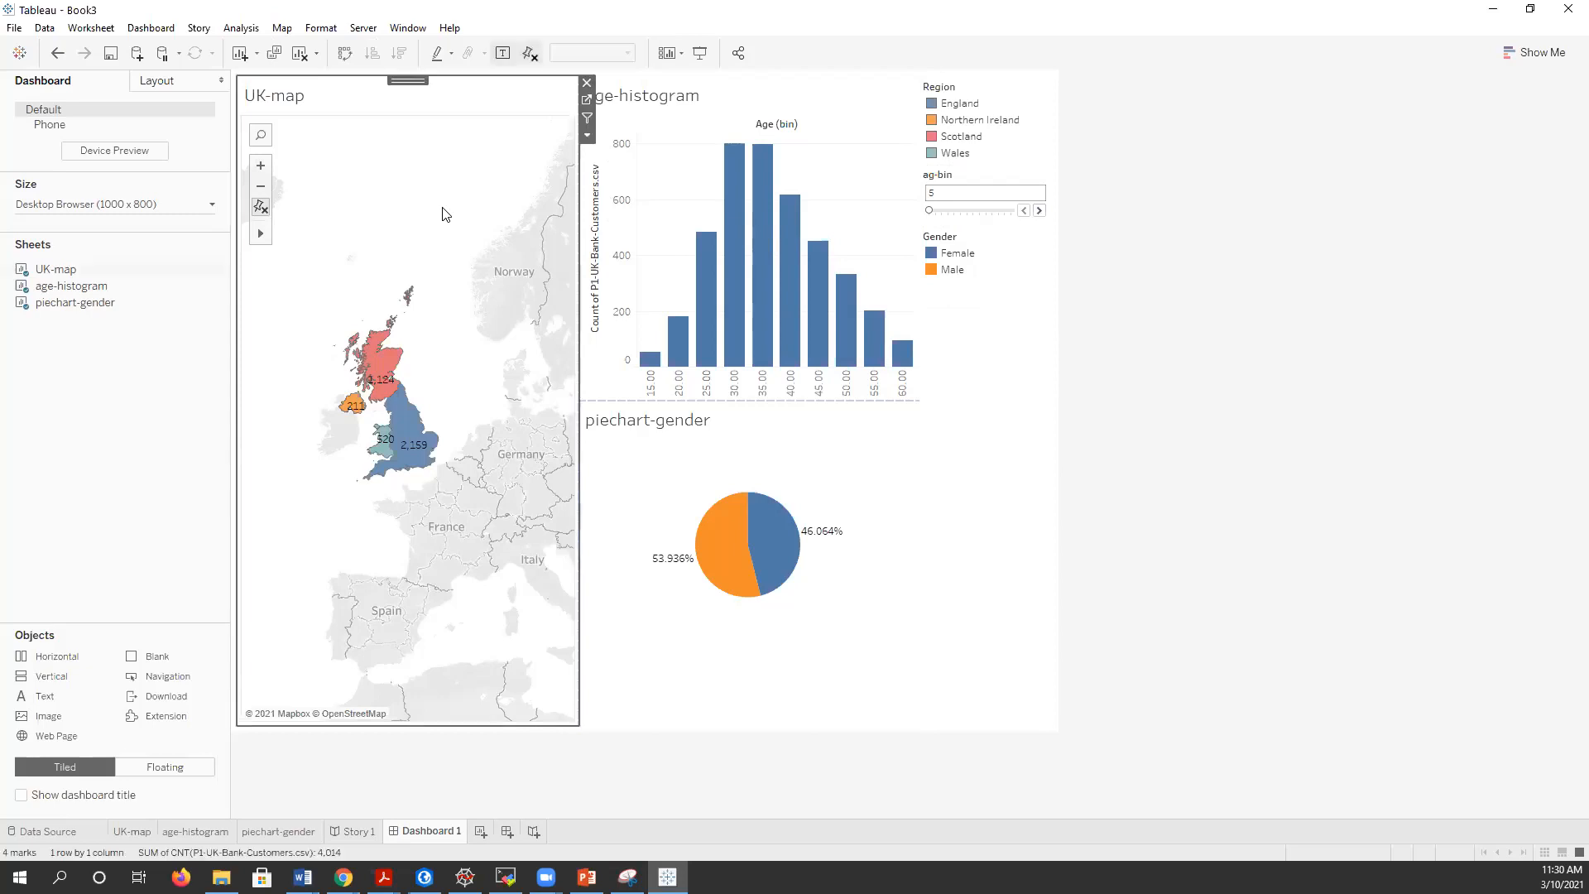
pyautogui.click(588, 138)
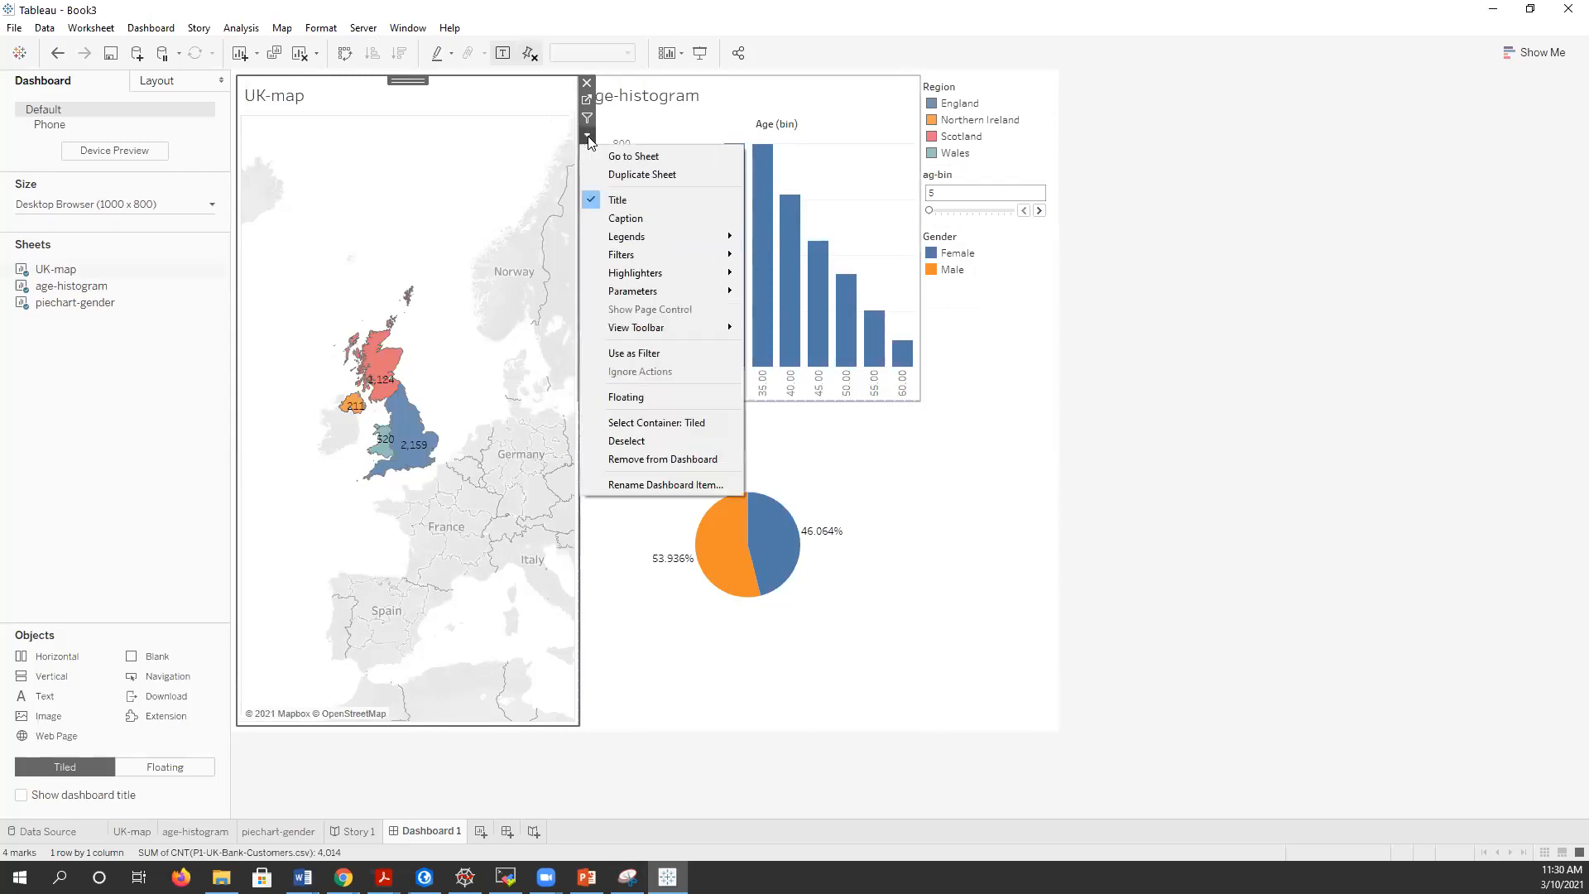
pyautogui.moveTo(624, 256)
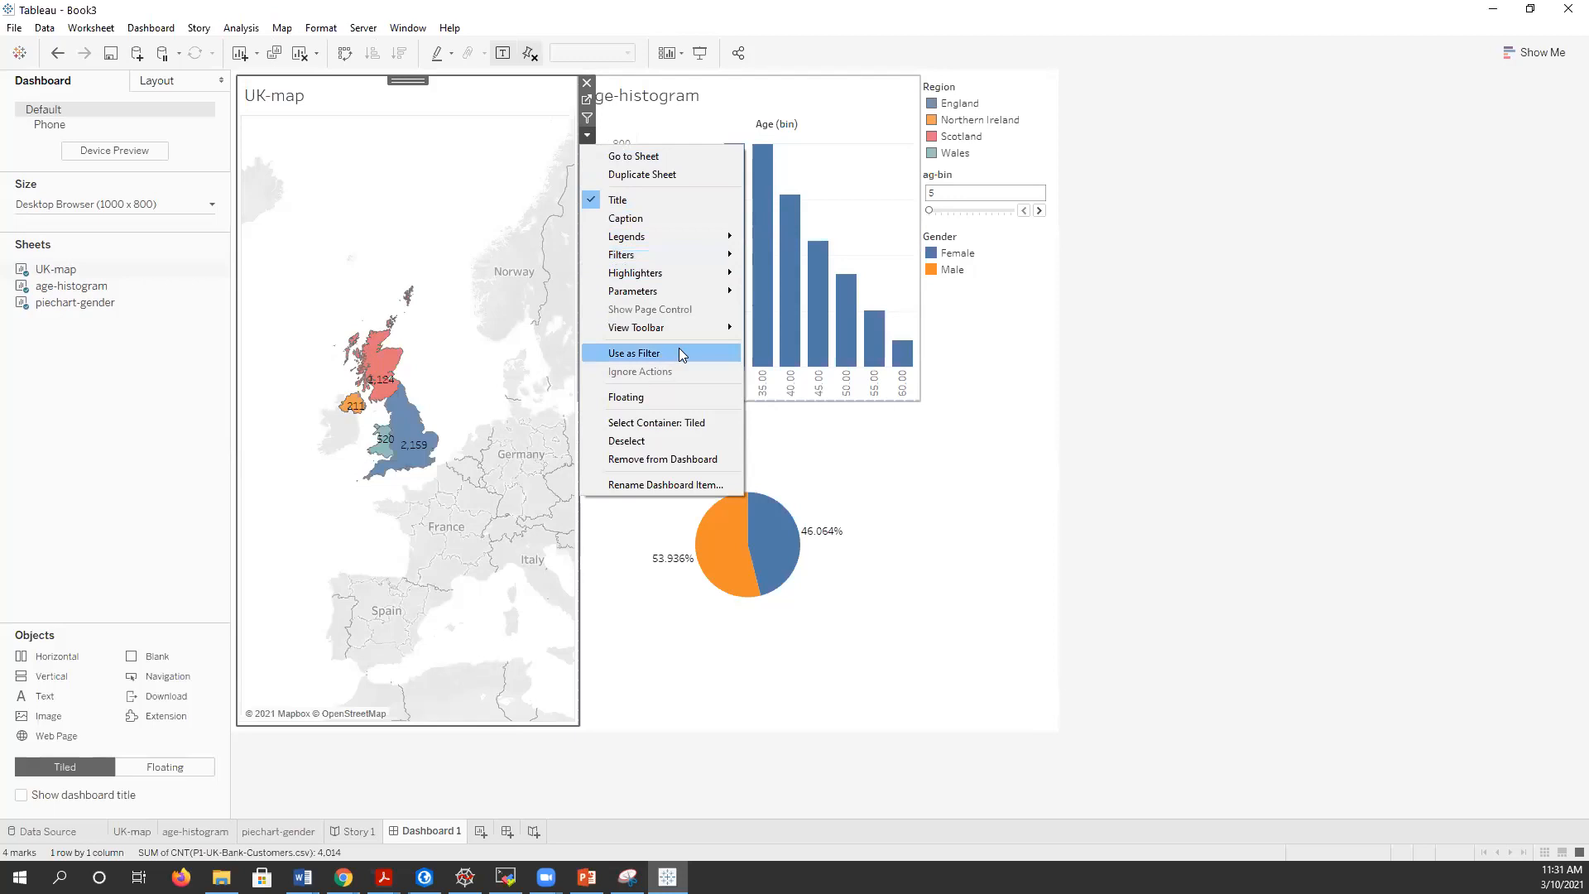
pyautogui.click(532, 188)
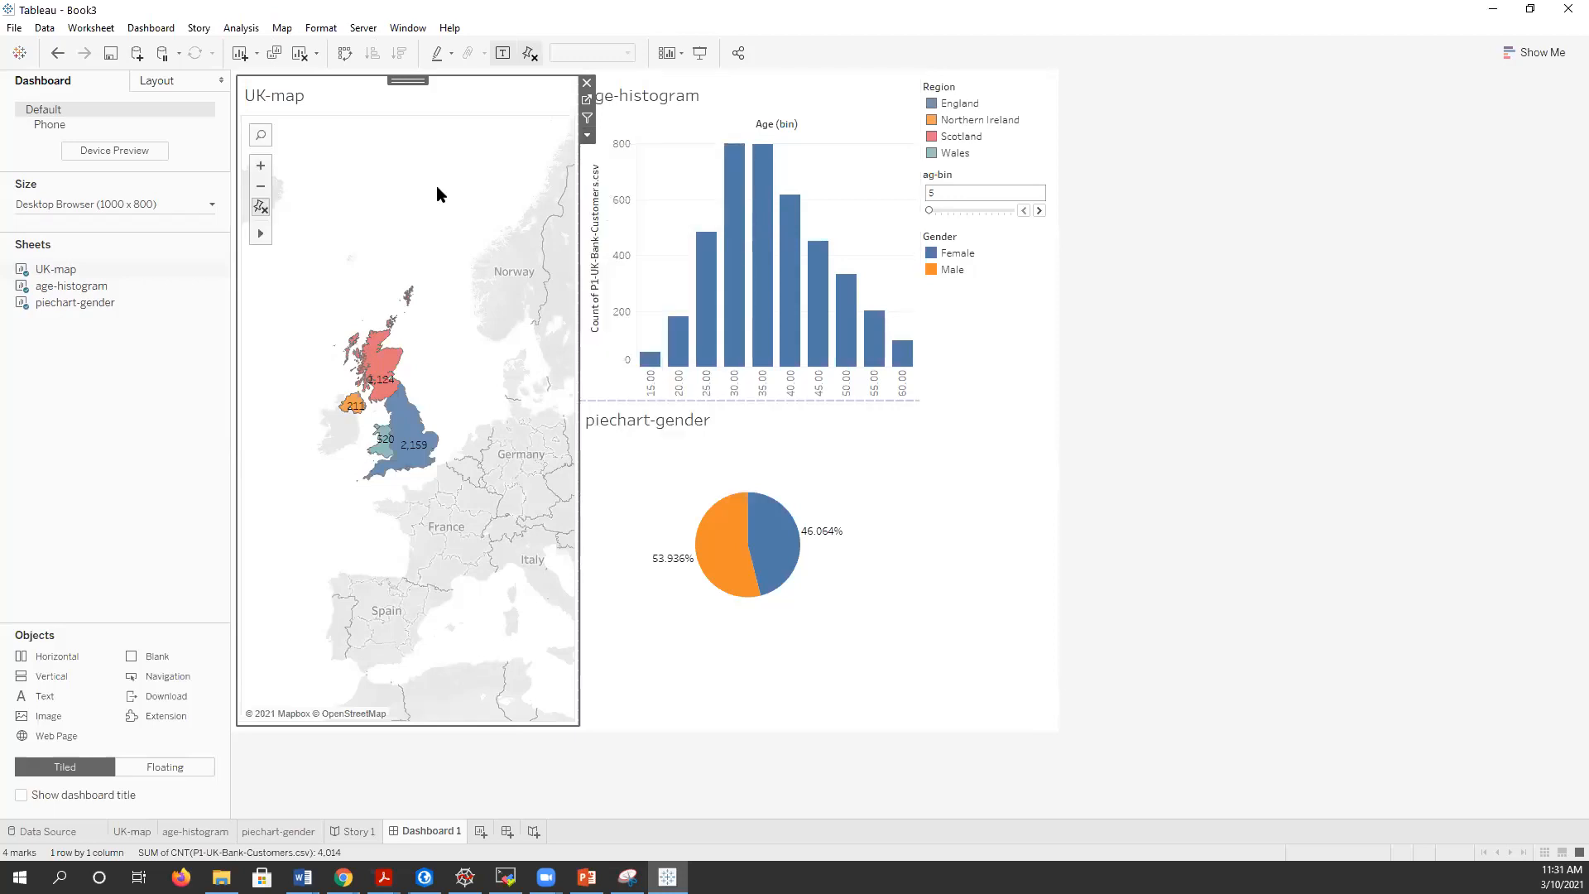
pyautogui.click(588, 137)
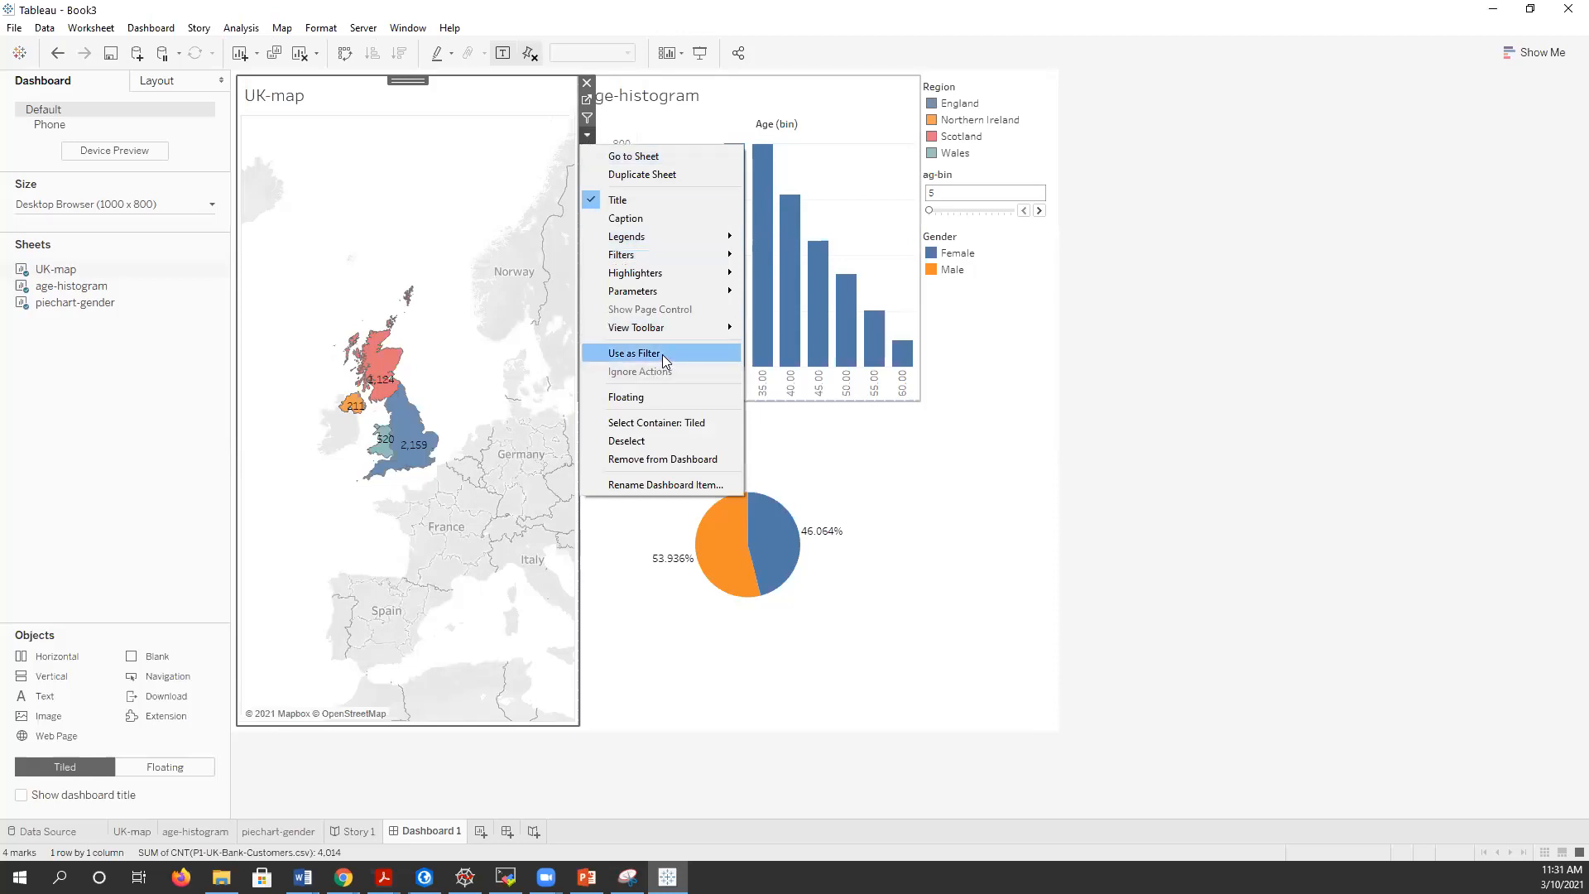
pyautogui.click(662, 354)
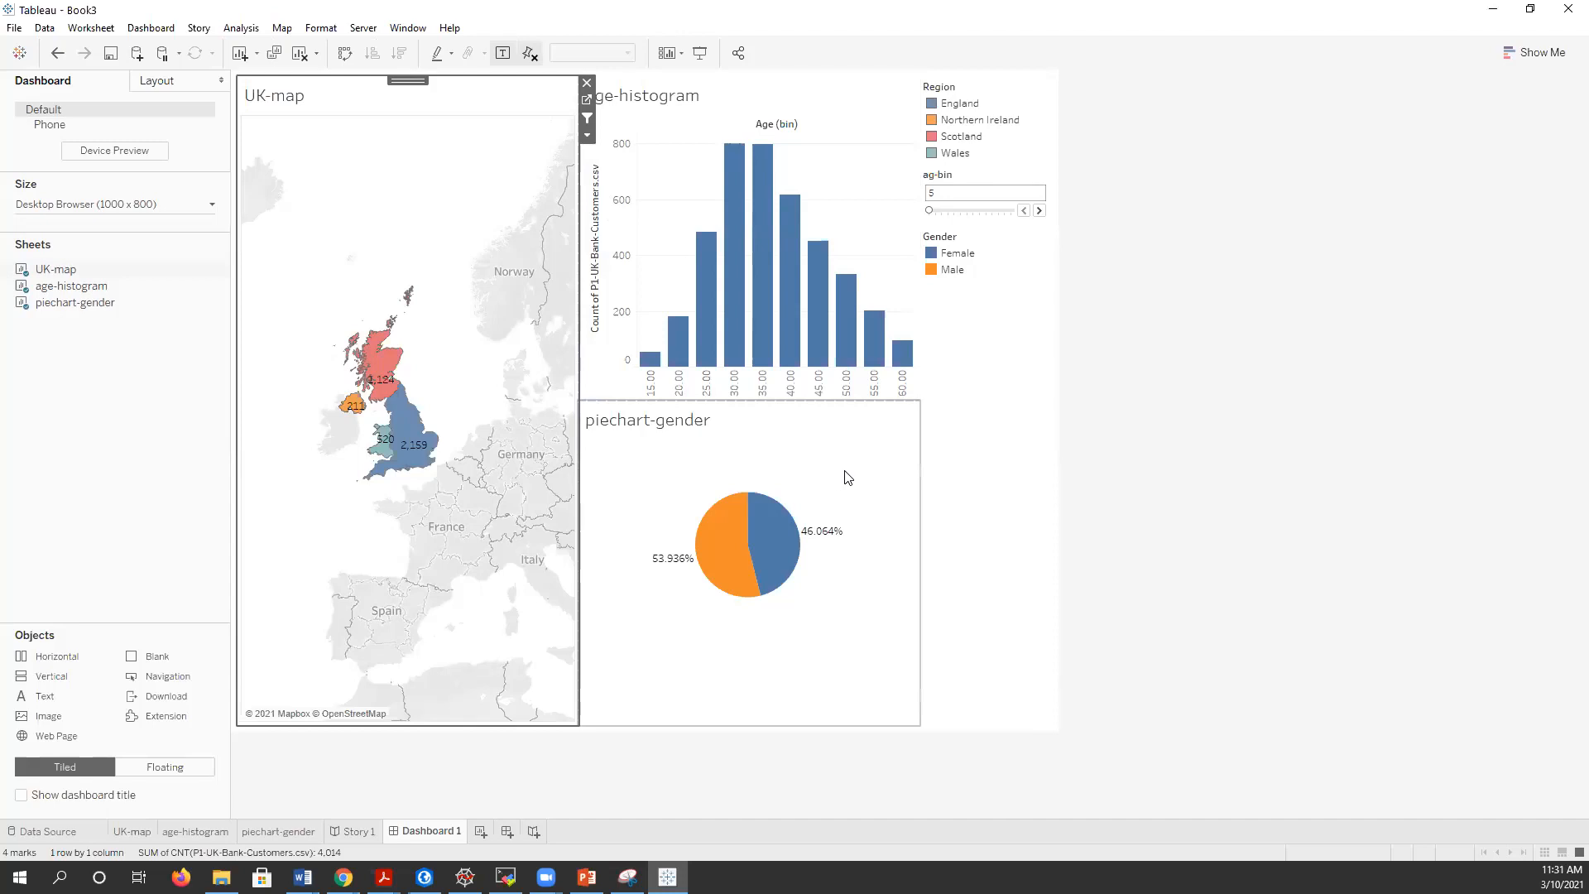
# - Make the piechart-gender sheet act as a dashboard filter
pyautogui.click(805, 453)
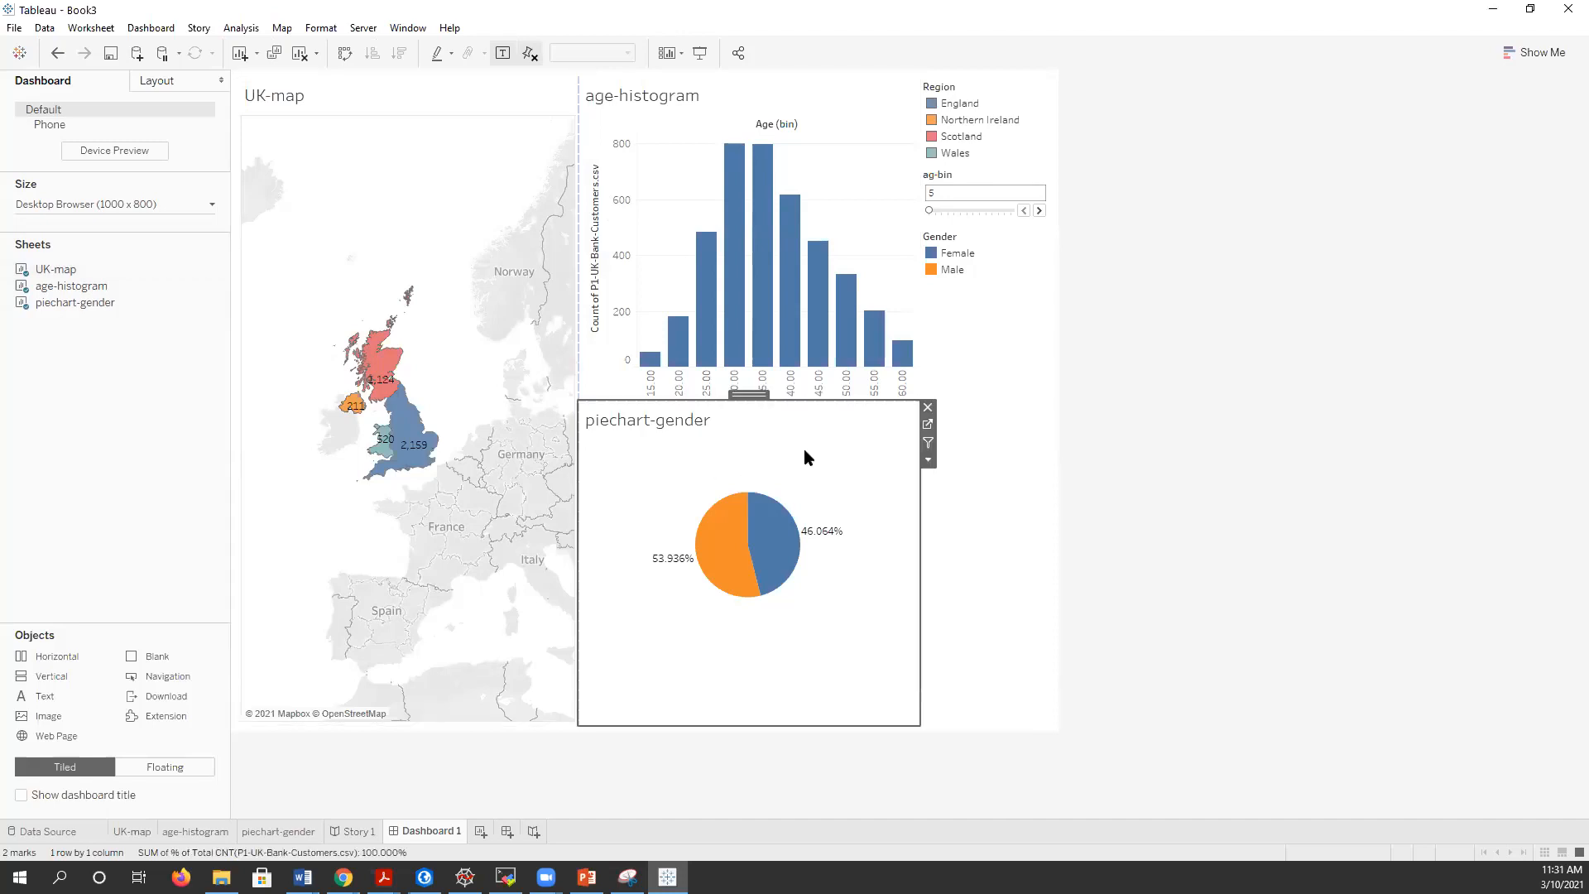
pyautogui.click(929, 461)
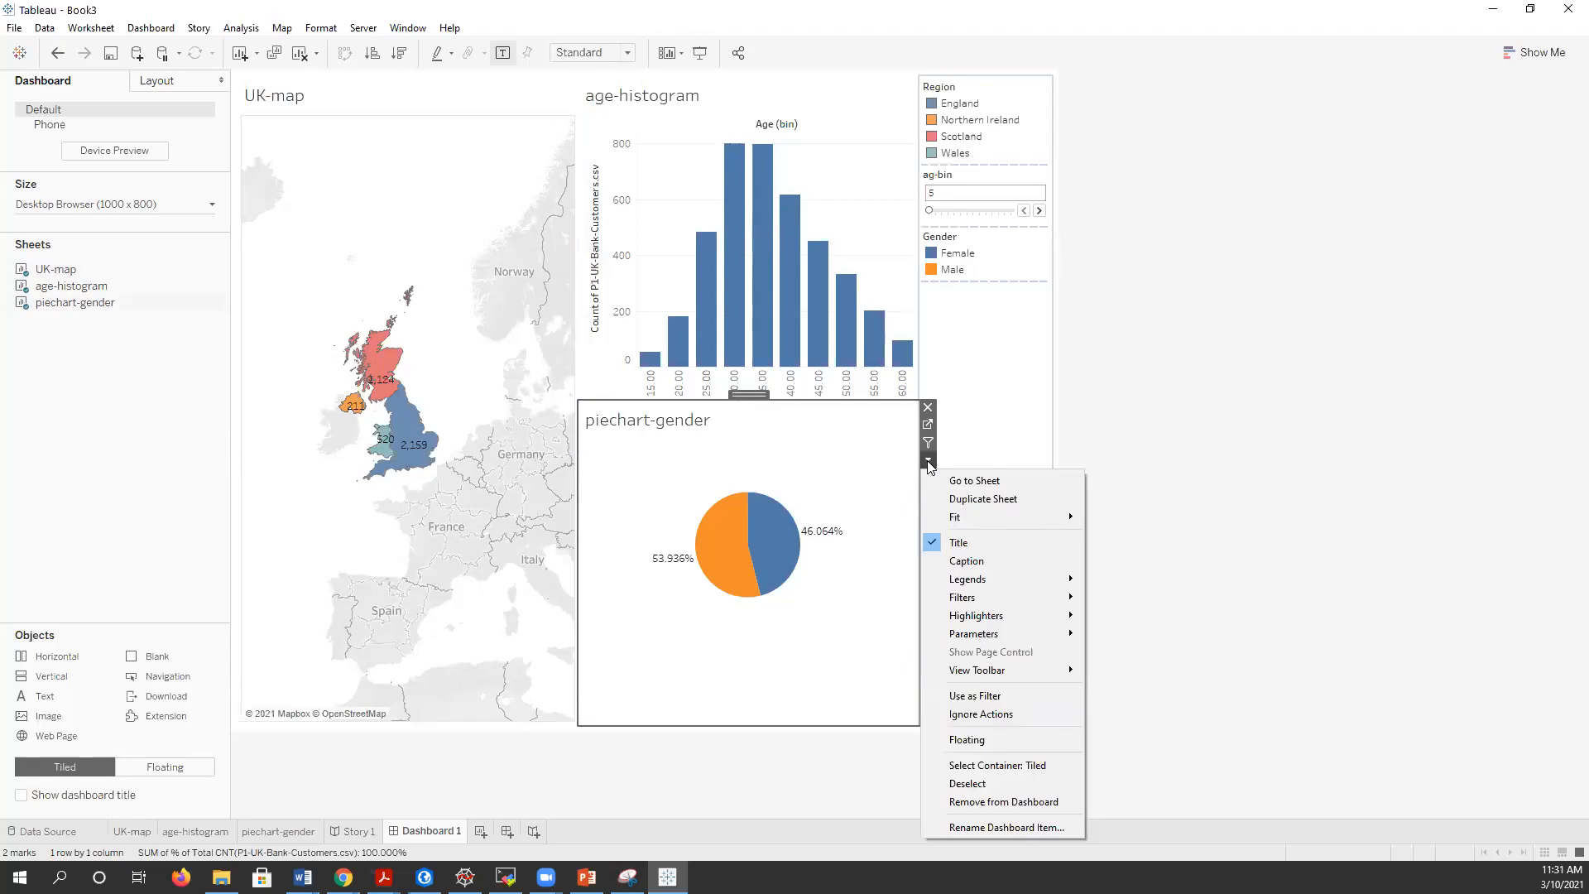
pyautogui.click(1025, 693)
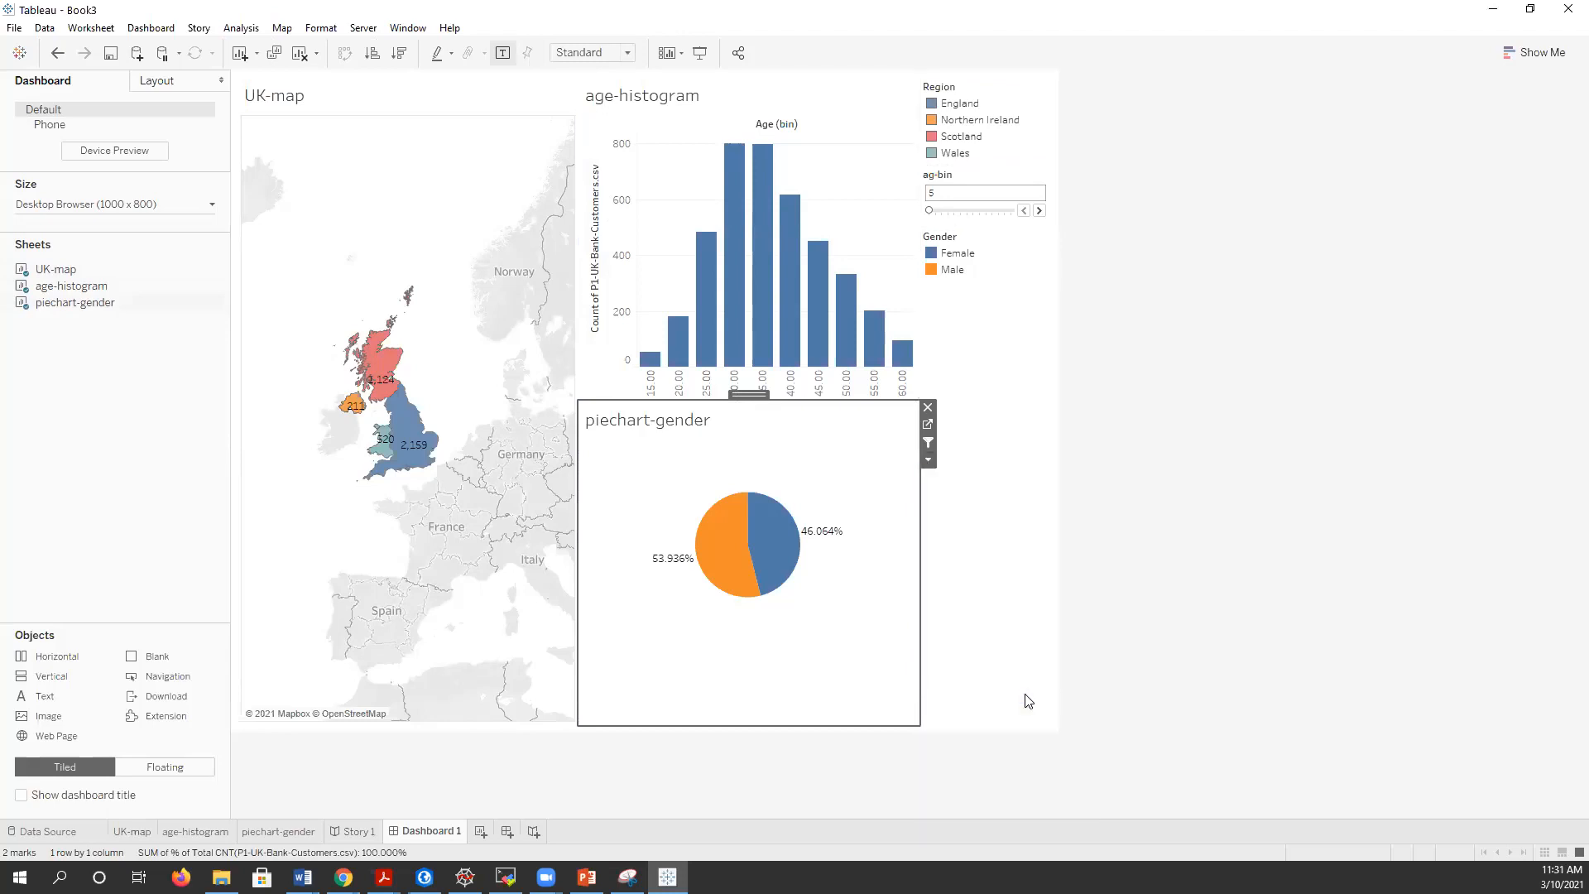
# - Enable the age-histogram sheet as a dashboard filter and deselect it
pyautogui.click(861, 187)
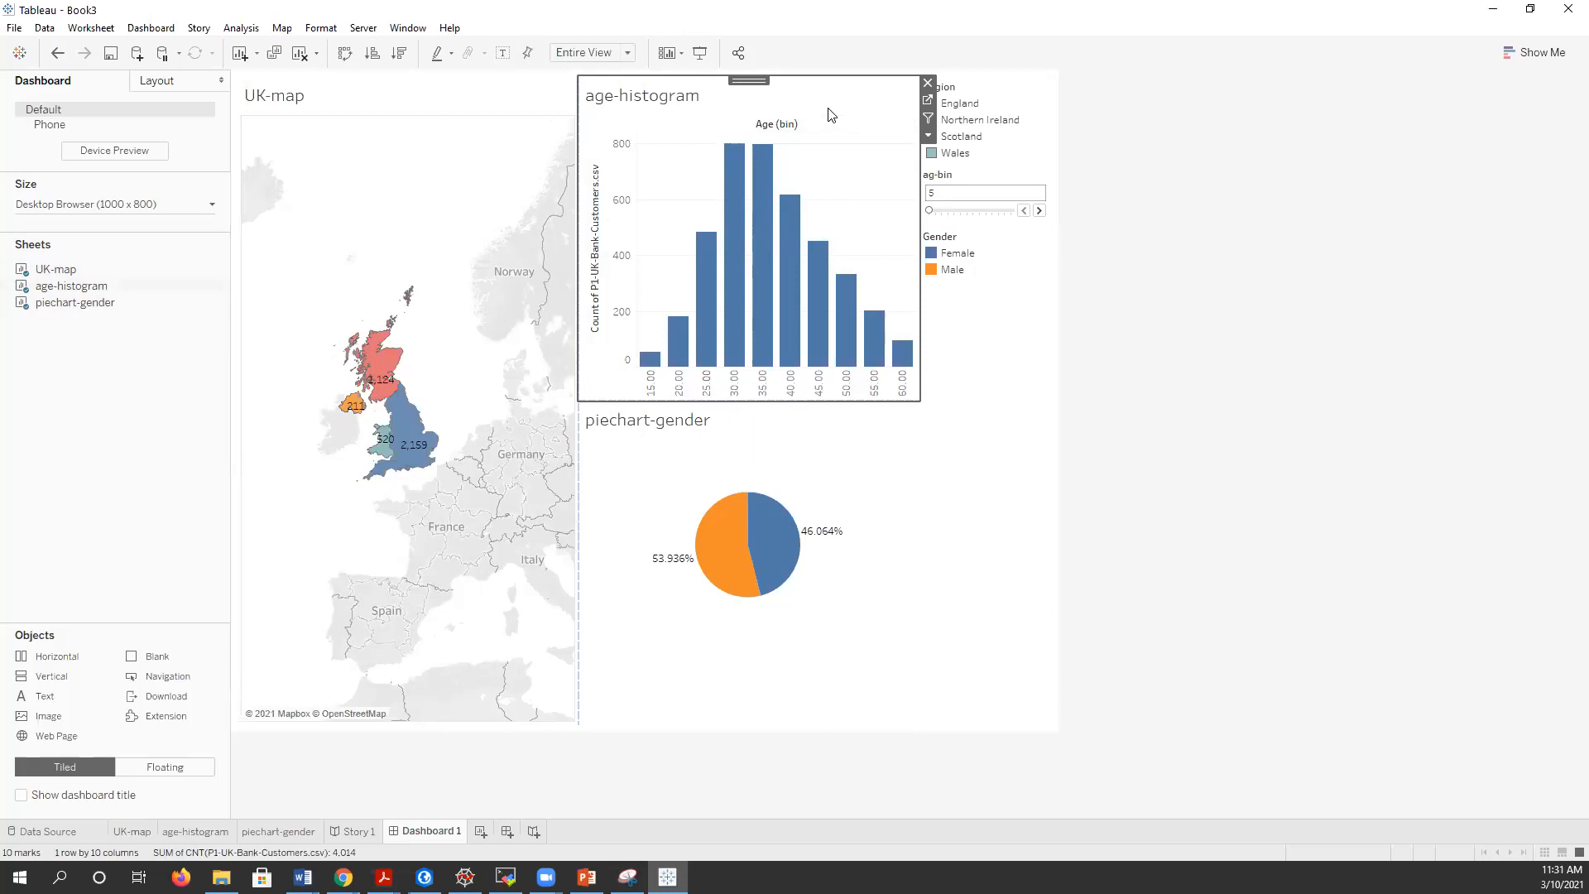
pyautogui.click(928, 138)
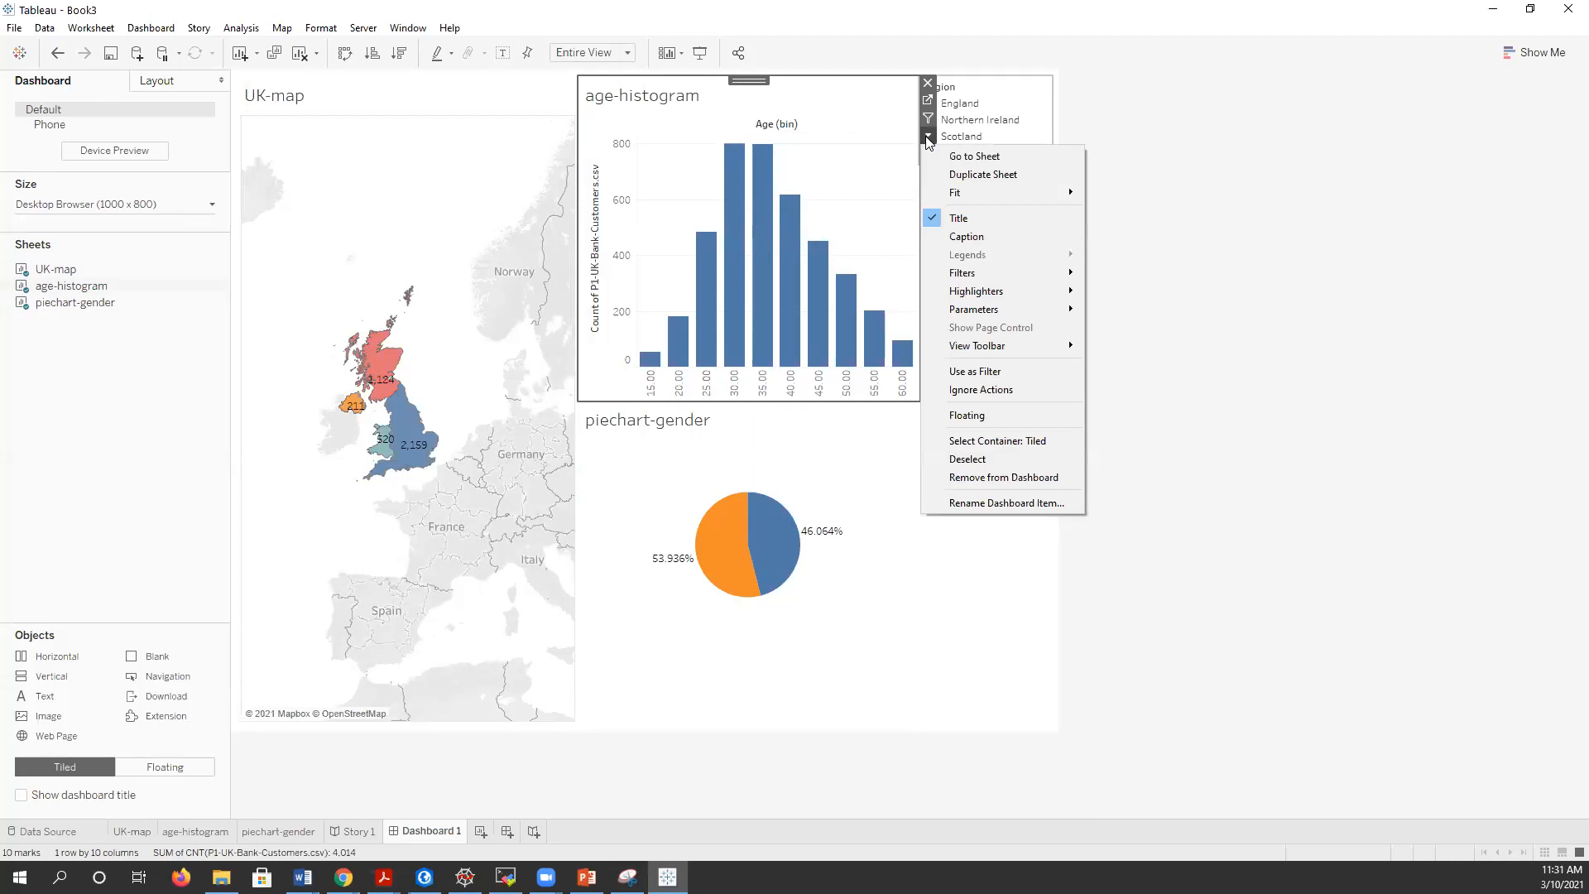
pyautogui.click(1014, 372)
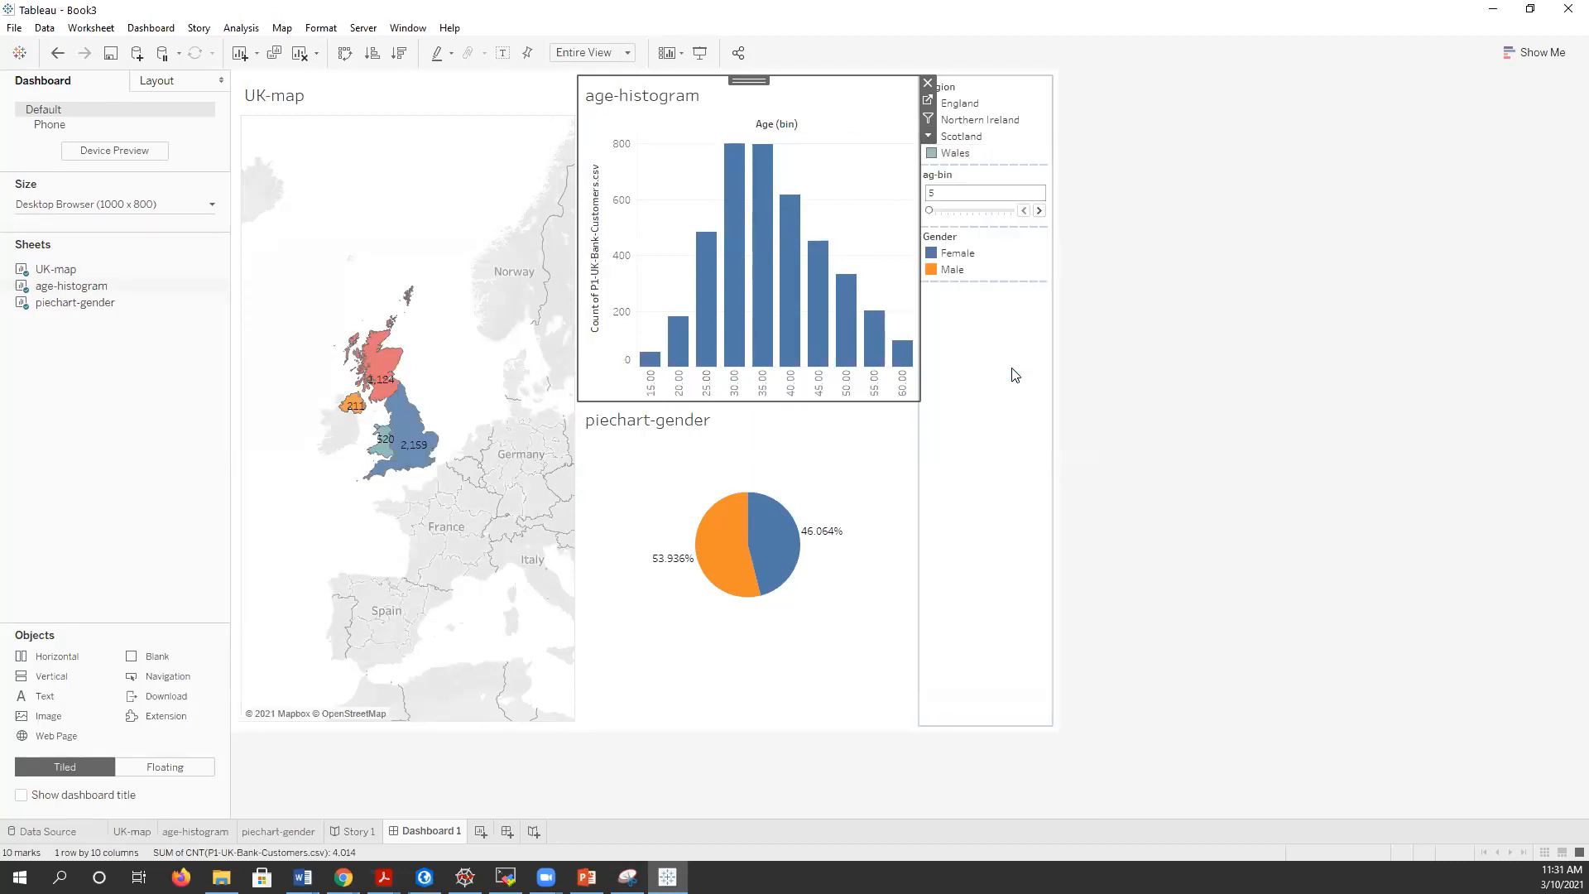
pyautogui.click(1182, 371)
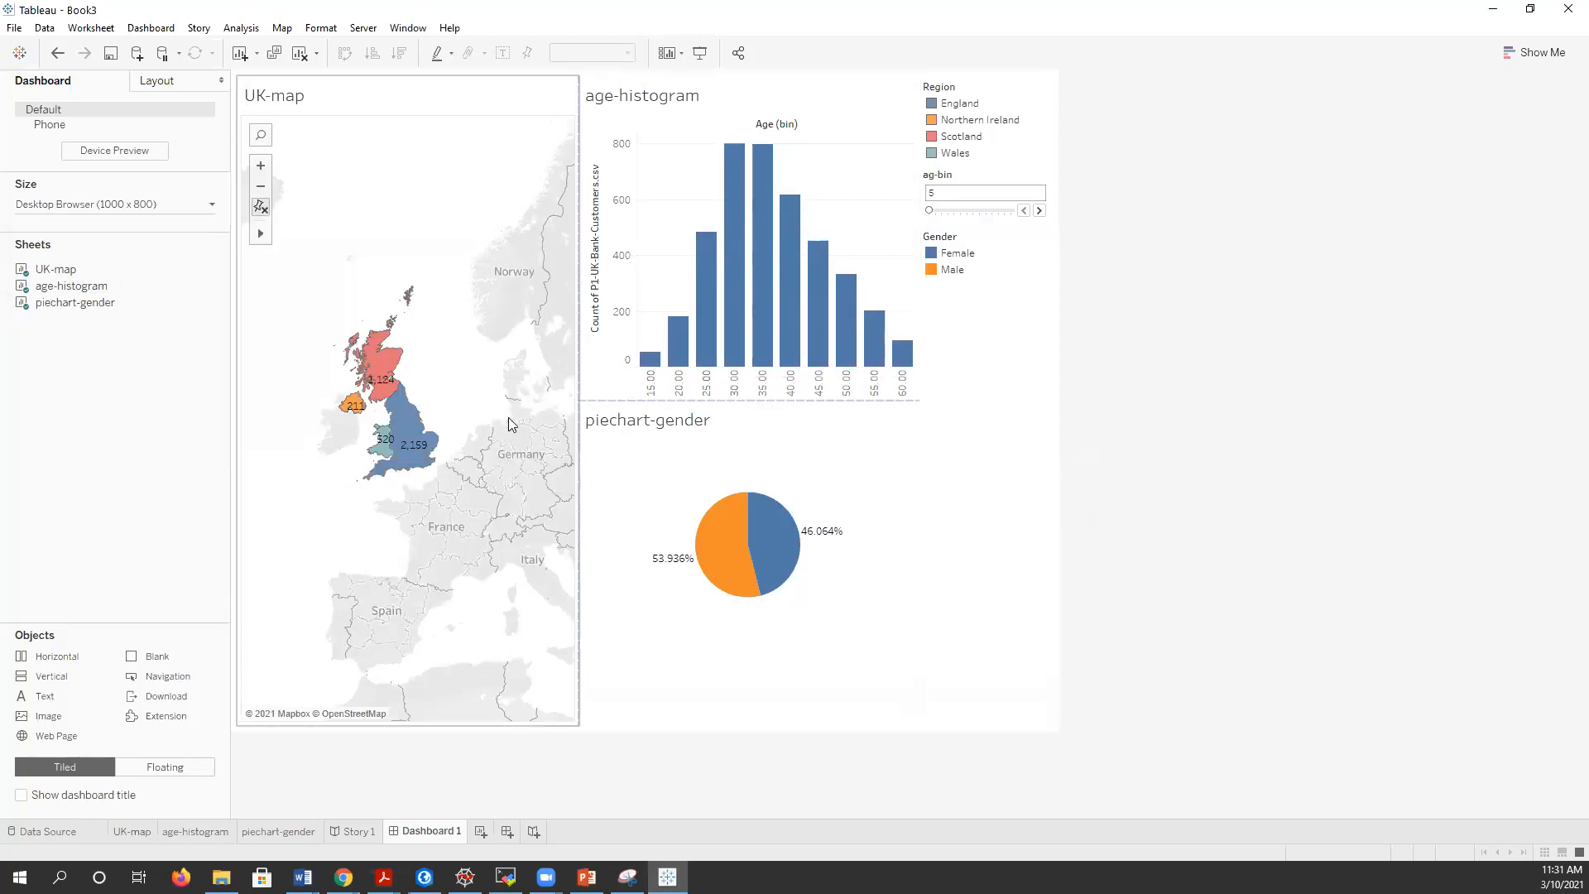
# - Filter the dashboard to Scotland on the map and examine its gender split and age distribution
pyautogui.moveTo(383, 364)
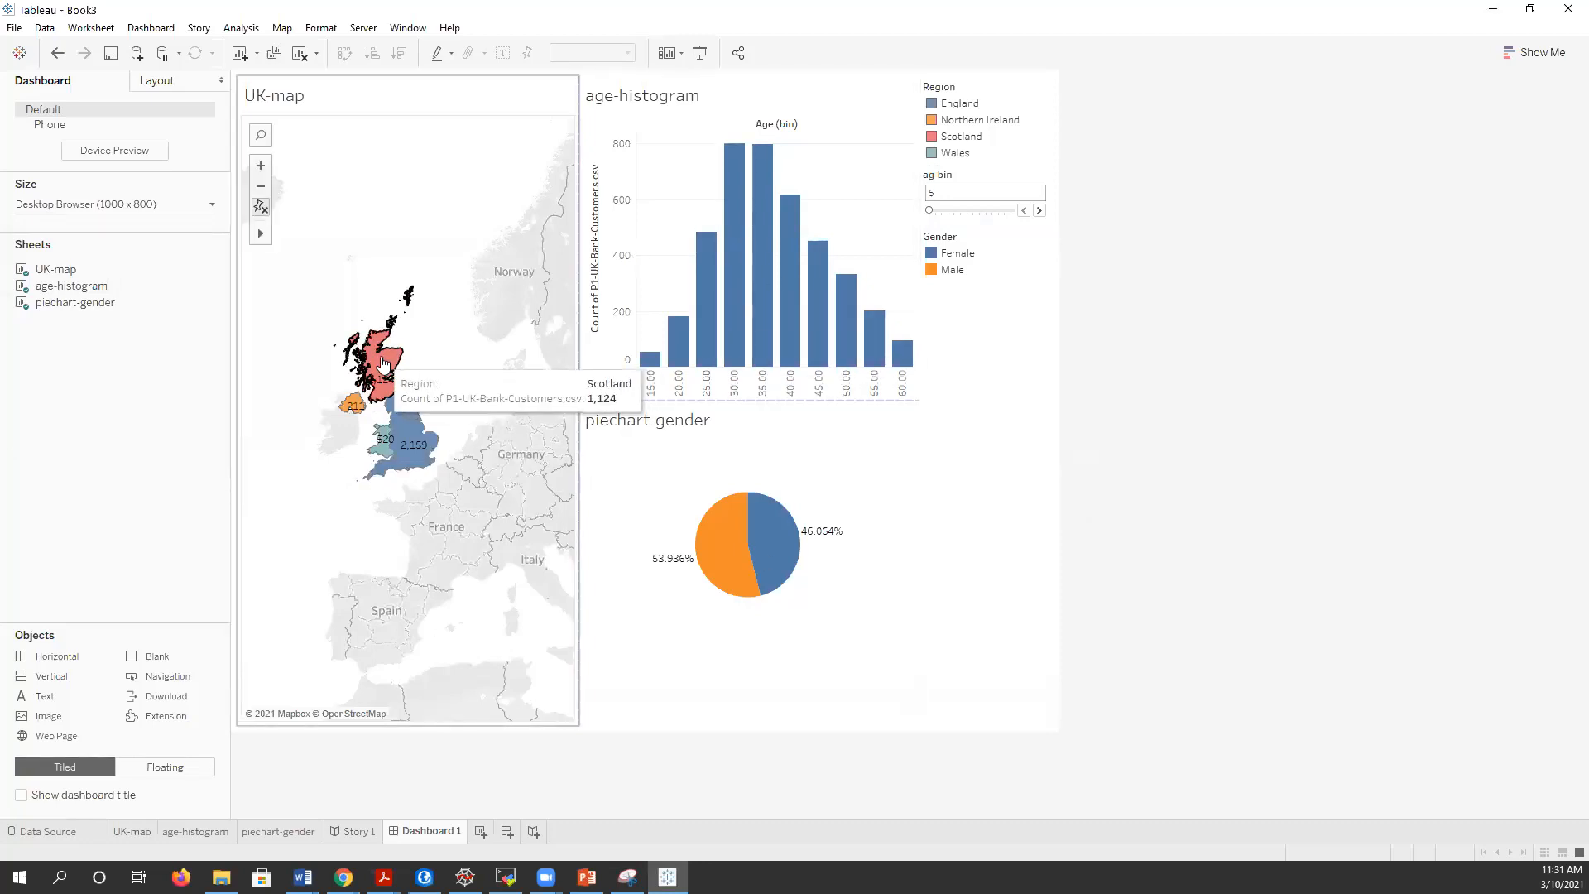
pyautogui.click(383, 364)
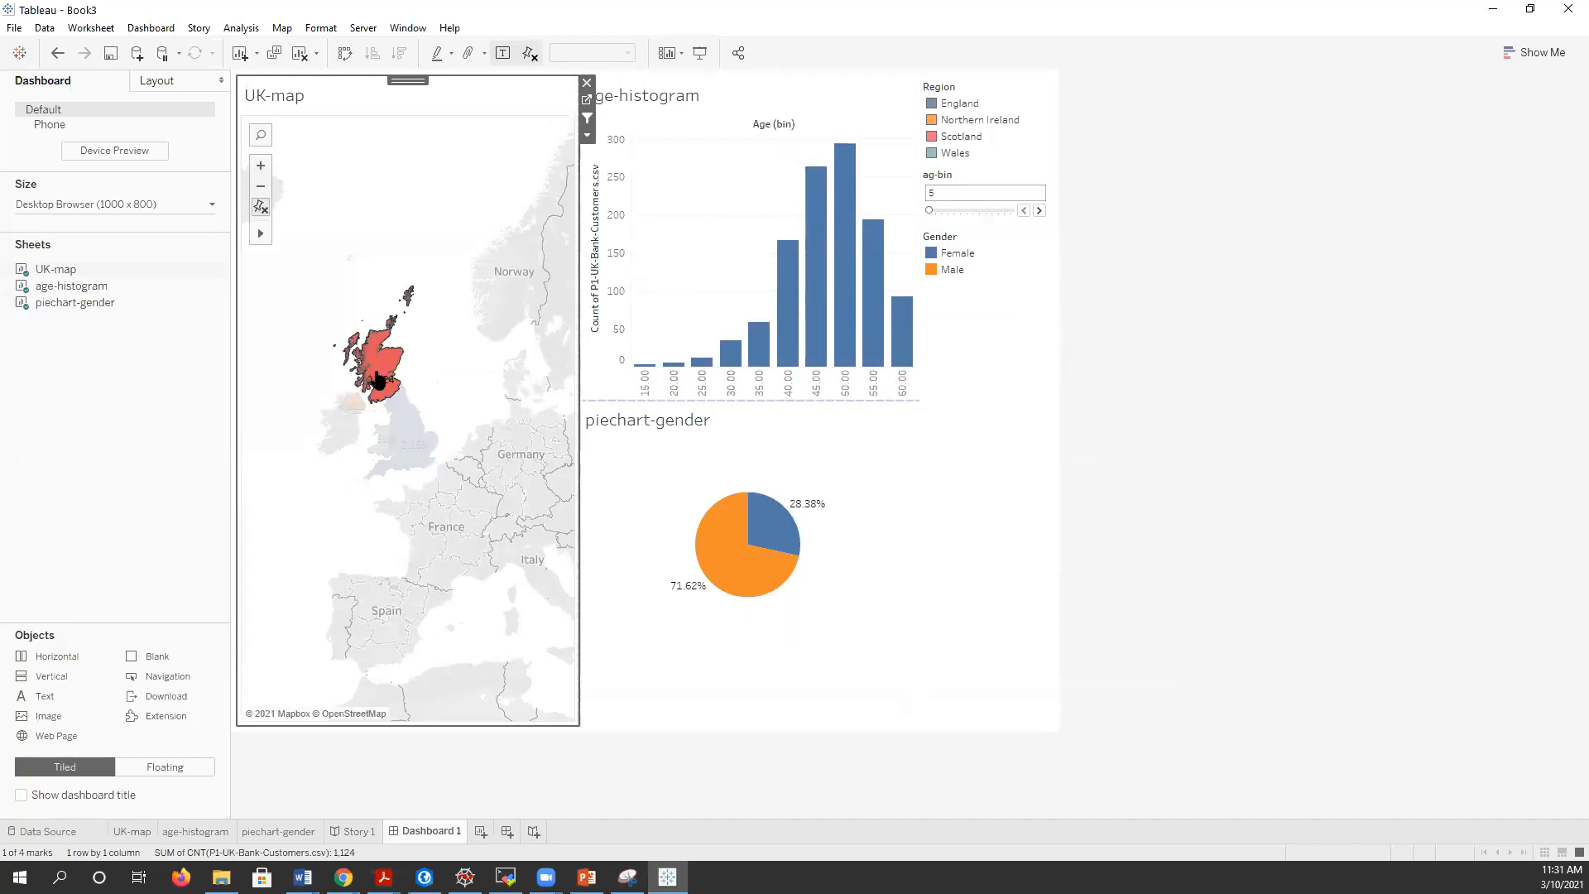
pyautogui.moveTo(371, 366)
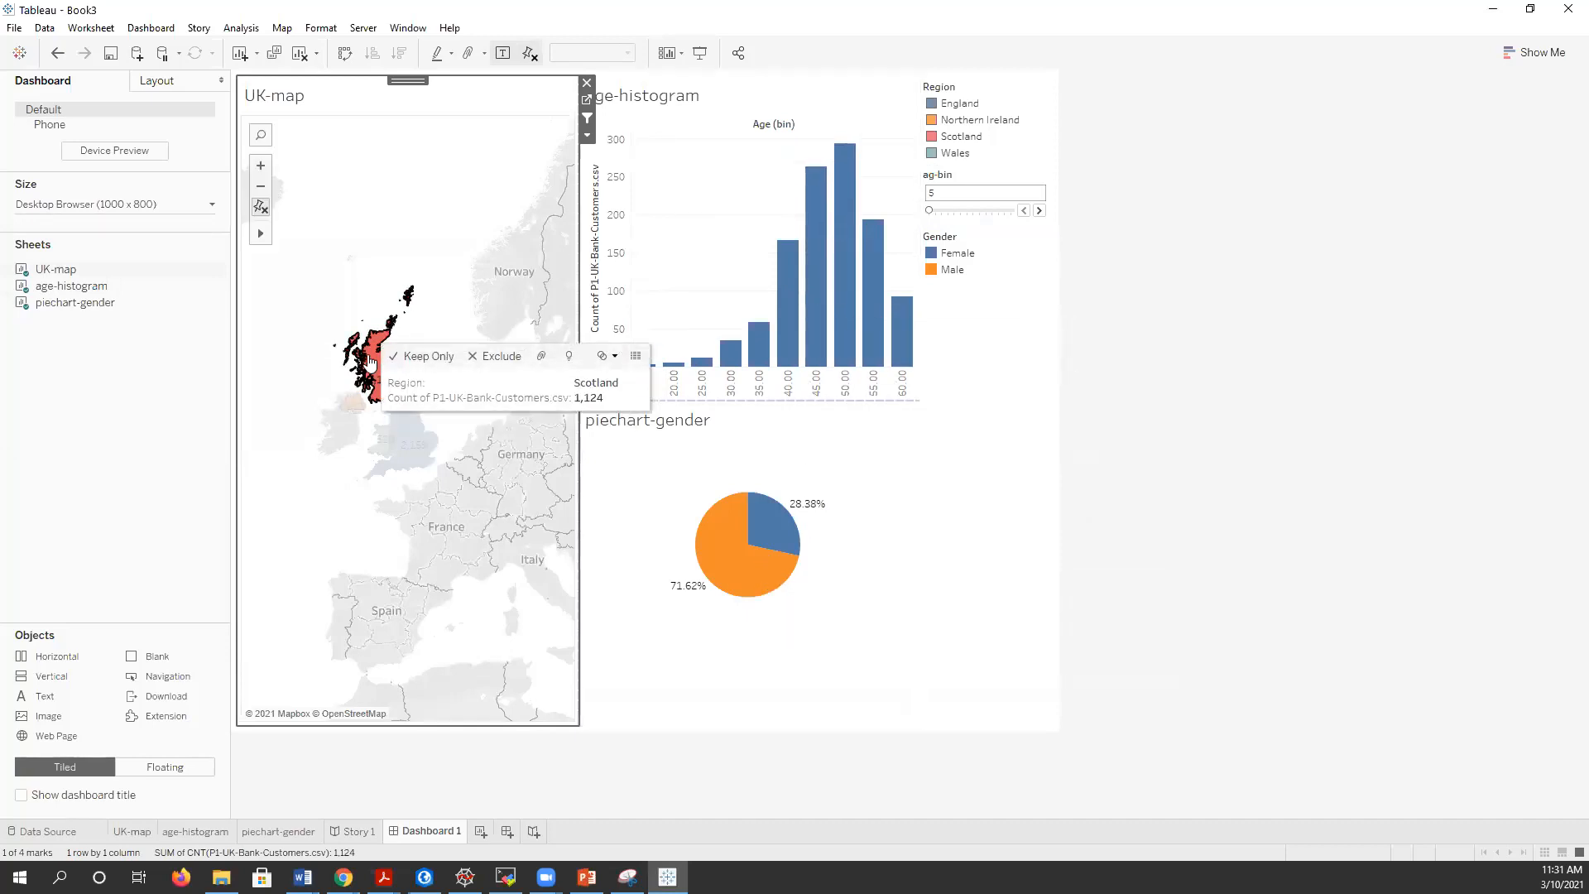
pyautogui.moveTo(798, 539)
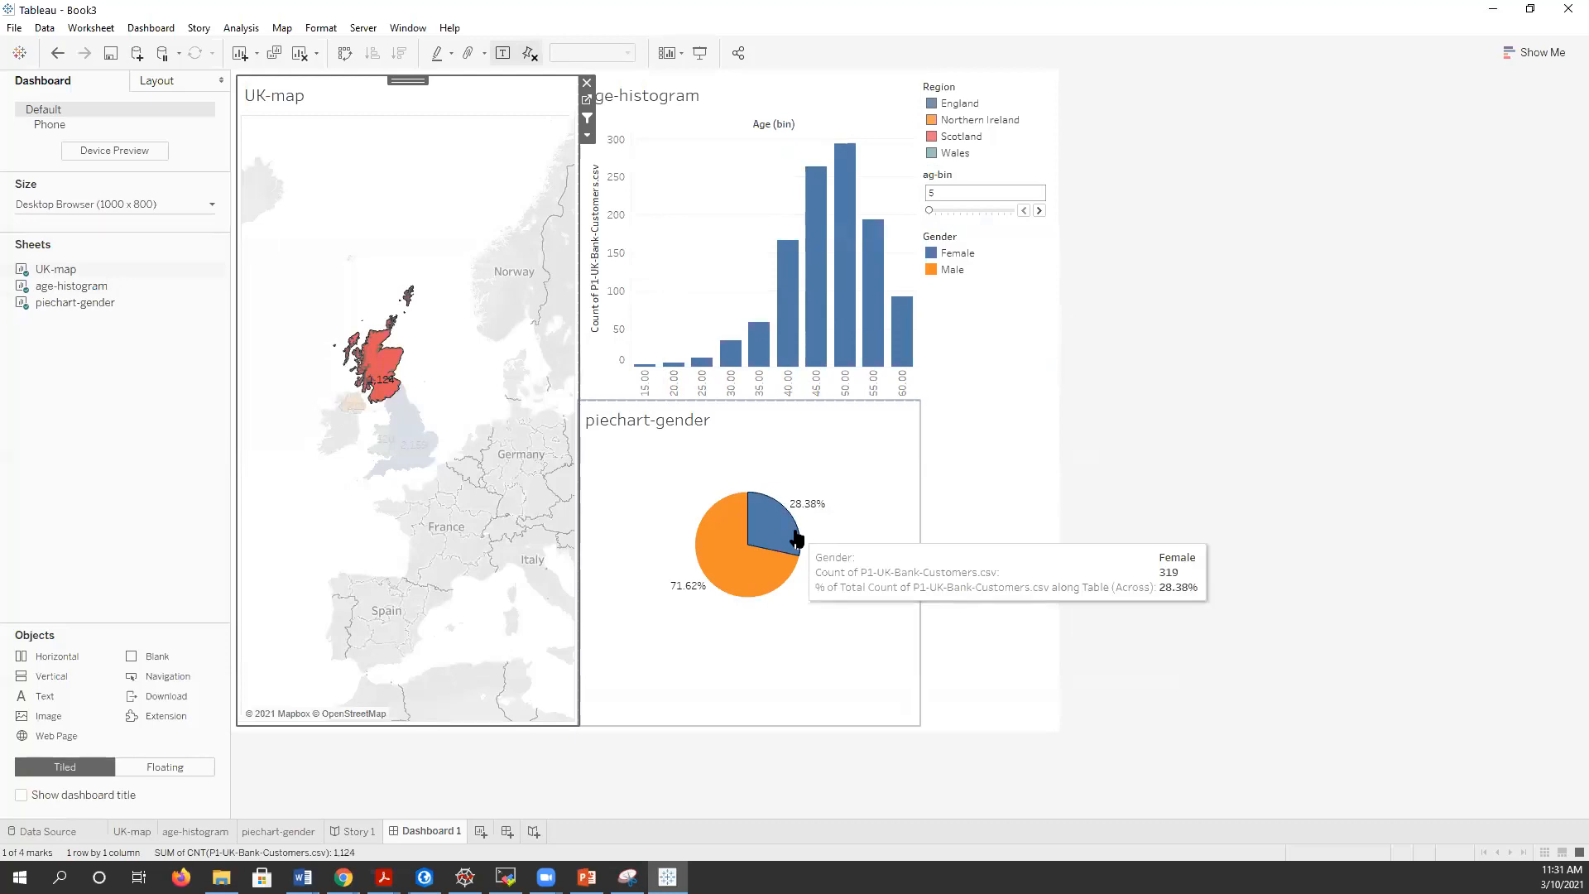
pyautogui.moveTo(714, 556)
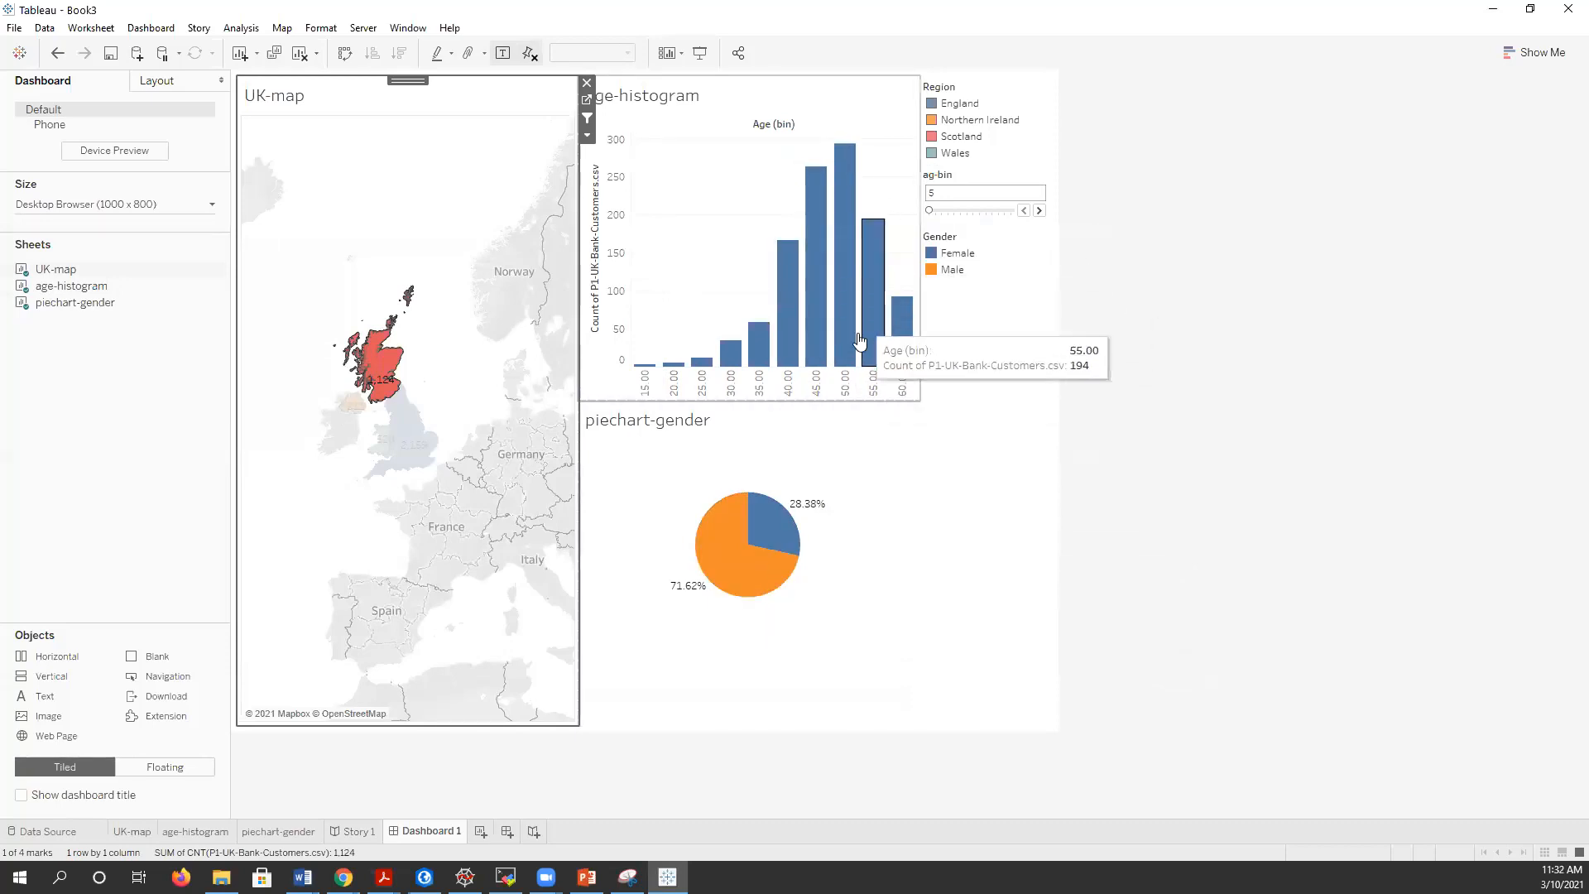
pyautogui.moveTo(867, 379)
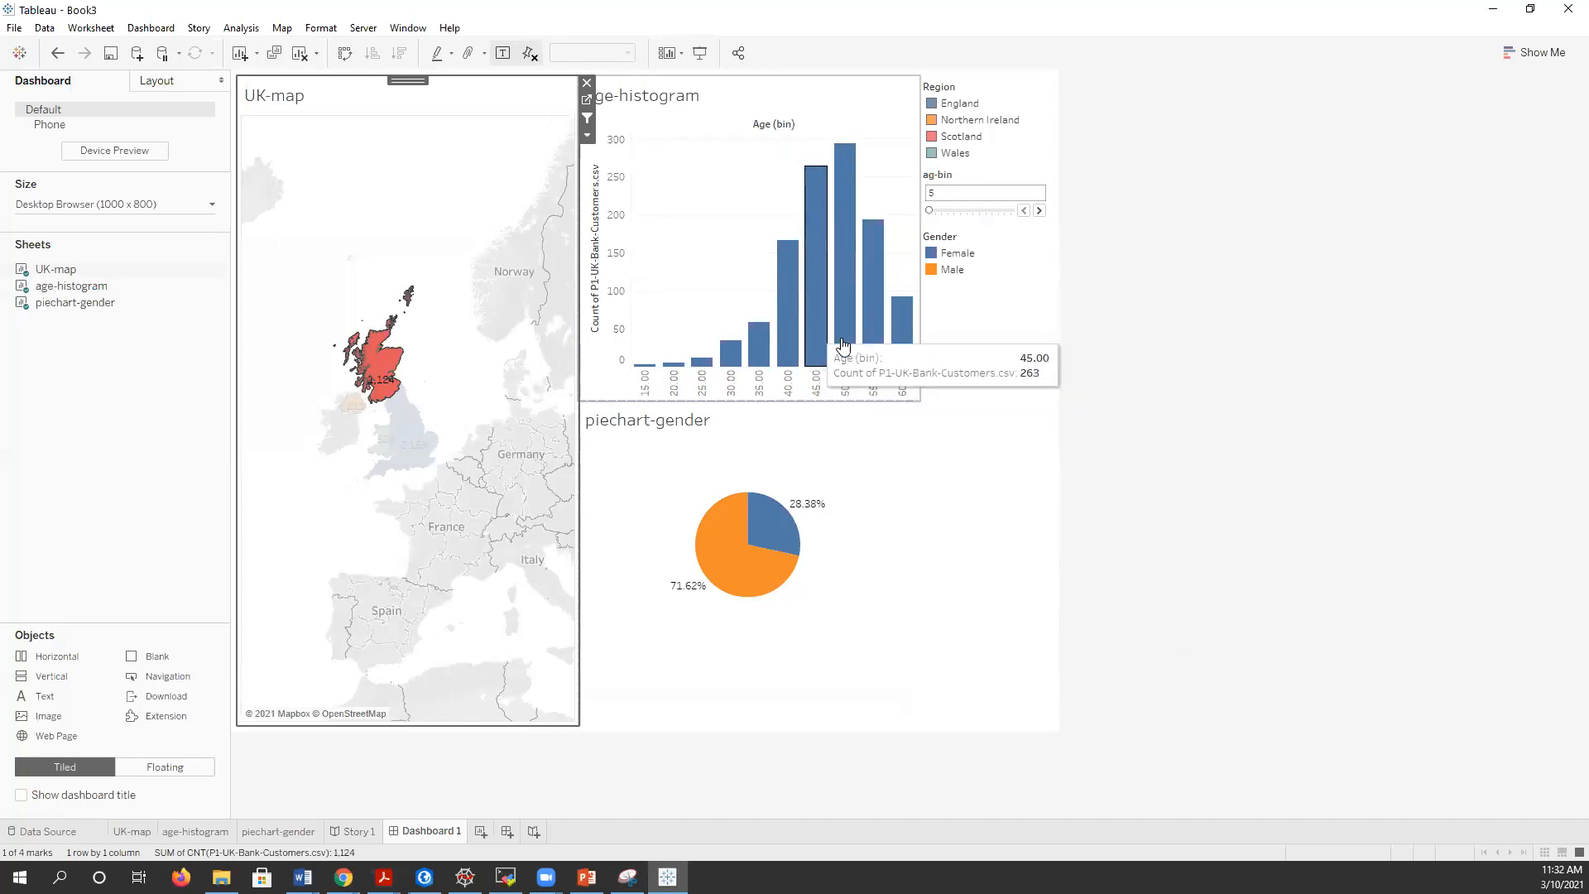
# - Filter the dashboard to England on the map and inspect its gender shares and main age bins
pyautogui.click(406, 431)
pyautogui.moveTo(776, 573)
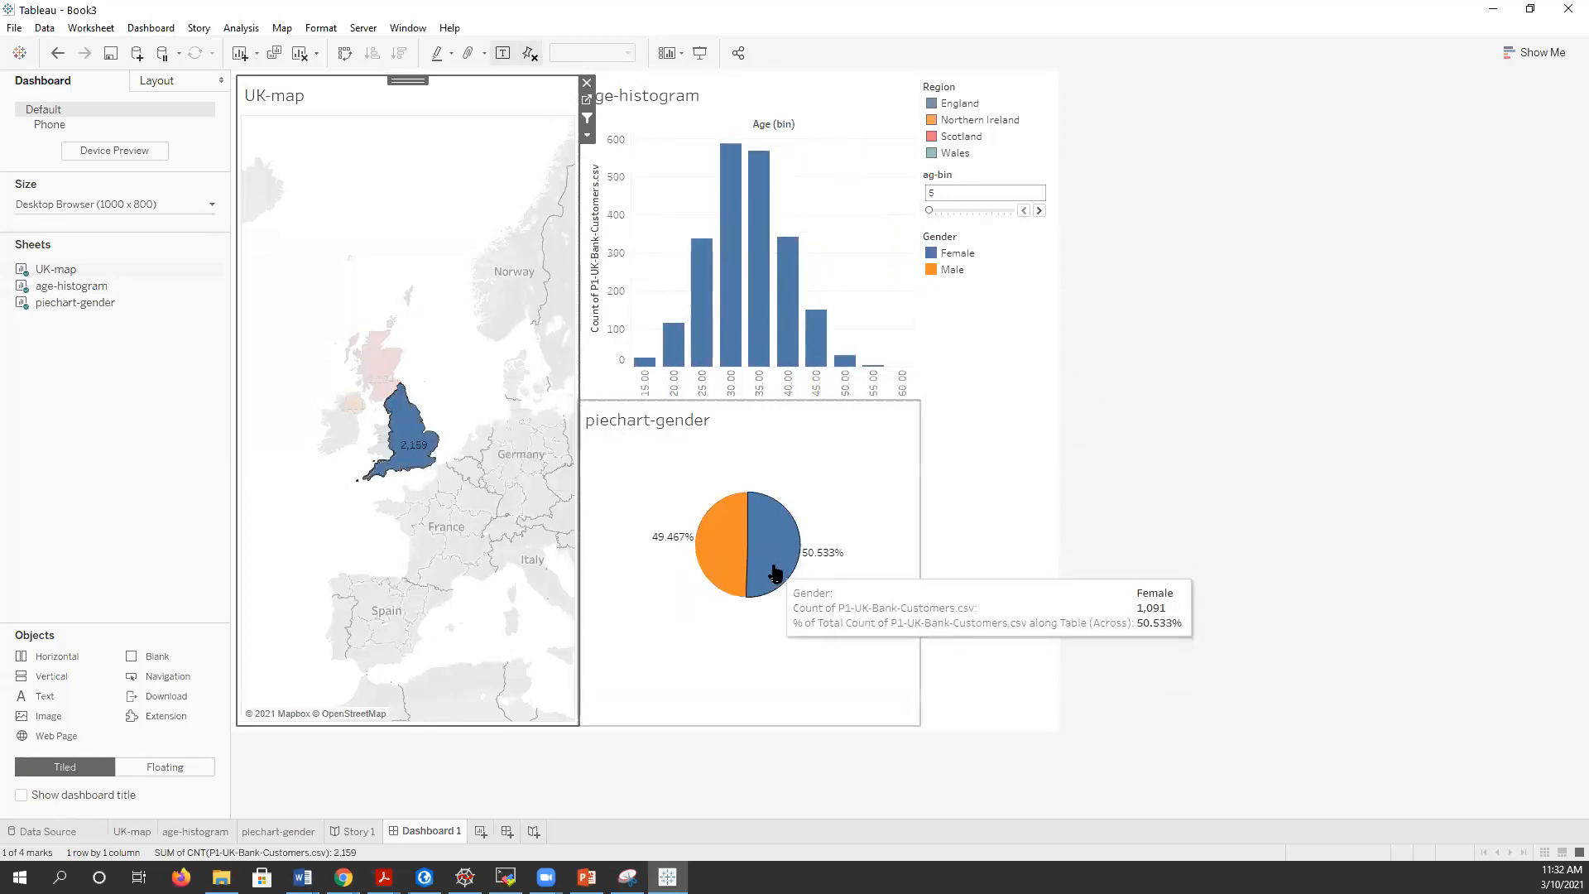
pyautogui.moveTo(727, 321)
pyautogui.moveTo(758, 342)
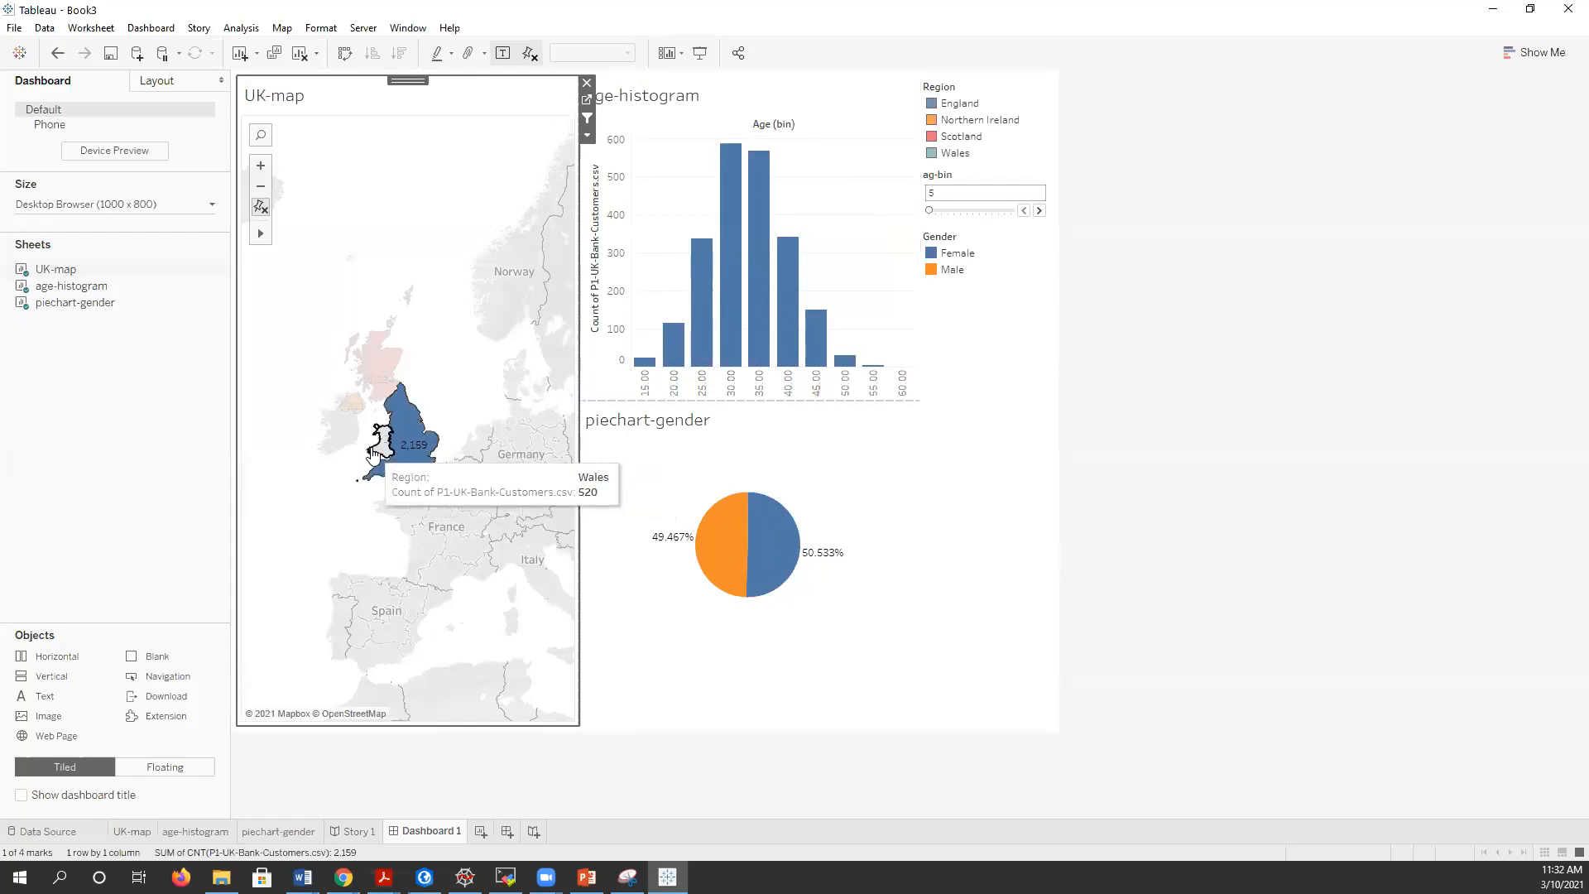
# - Compare the gender split and age distribution of Northern Ireland with Scotland by filtering on each region in turn
pyautogui.click(352, 405)
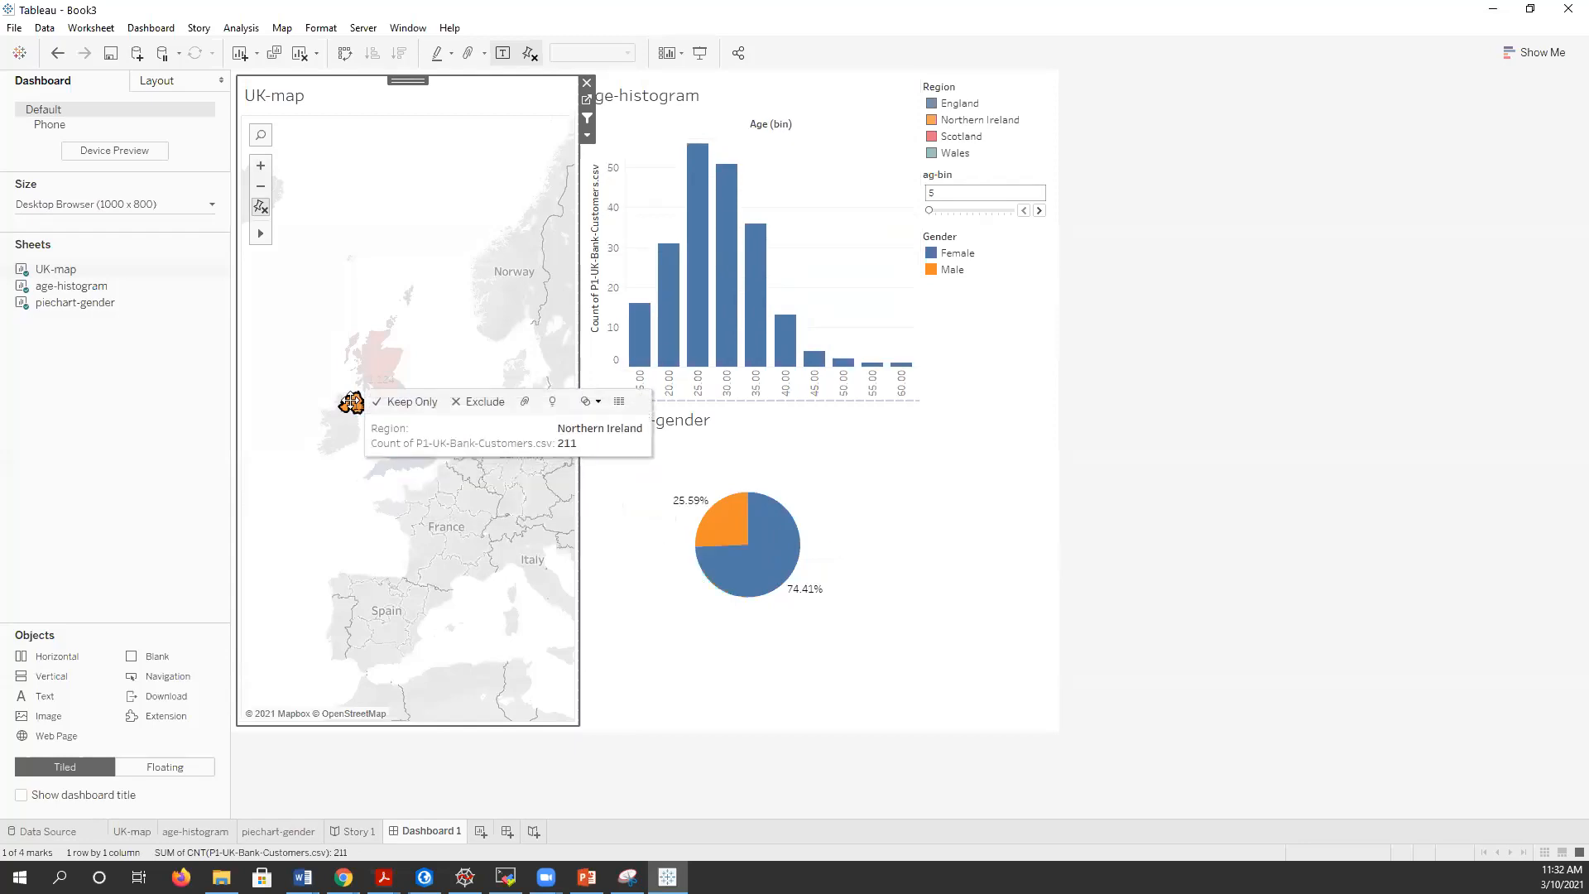
pyautogui.moveTo(820, 595)
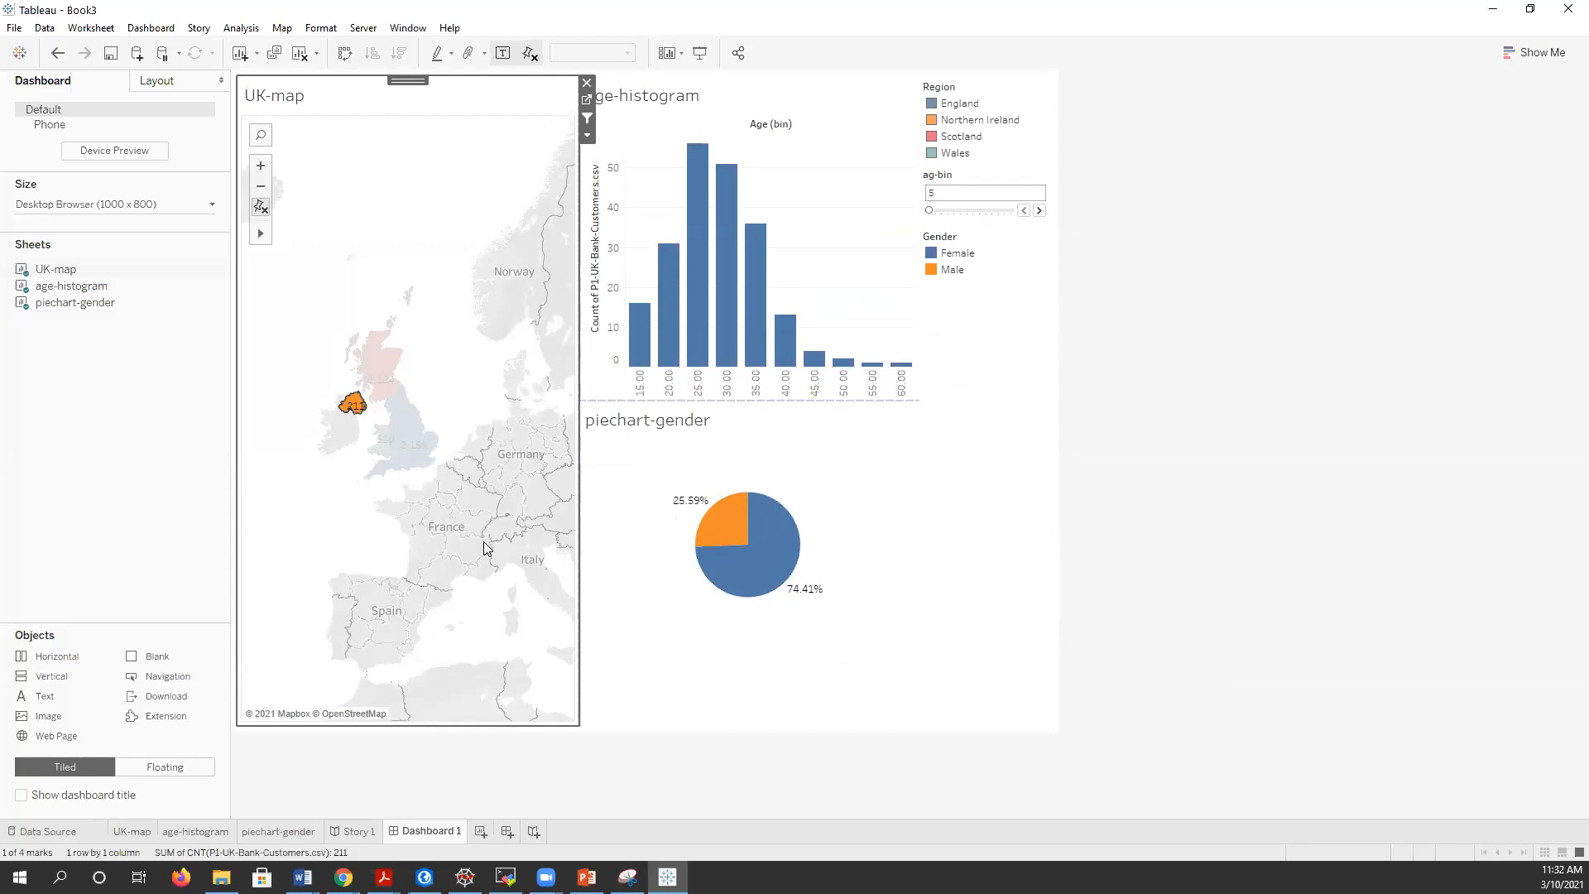
pyautogui.click(377, 362)
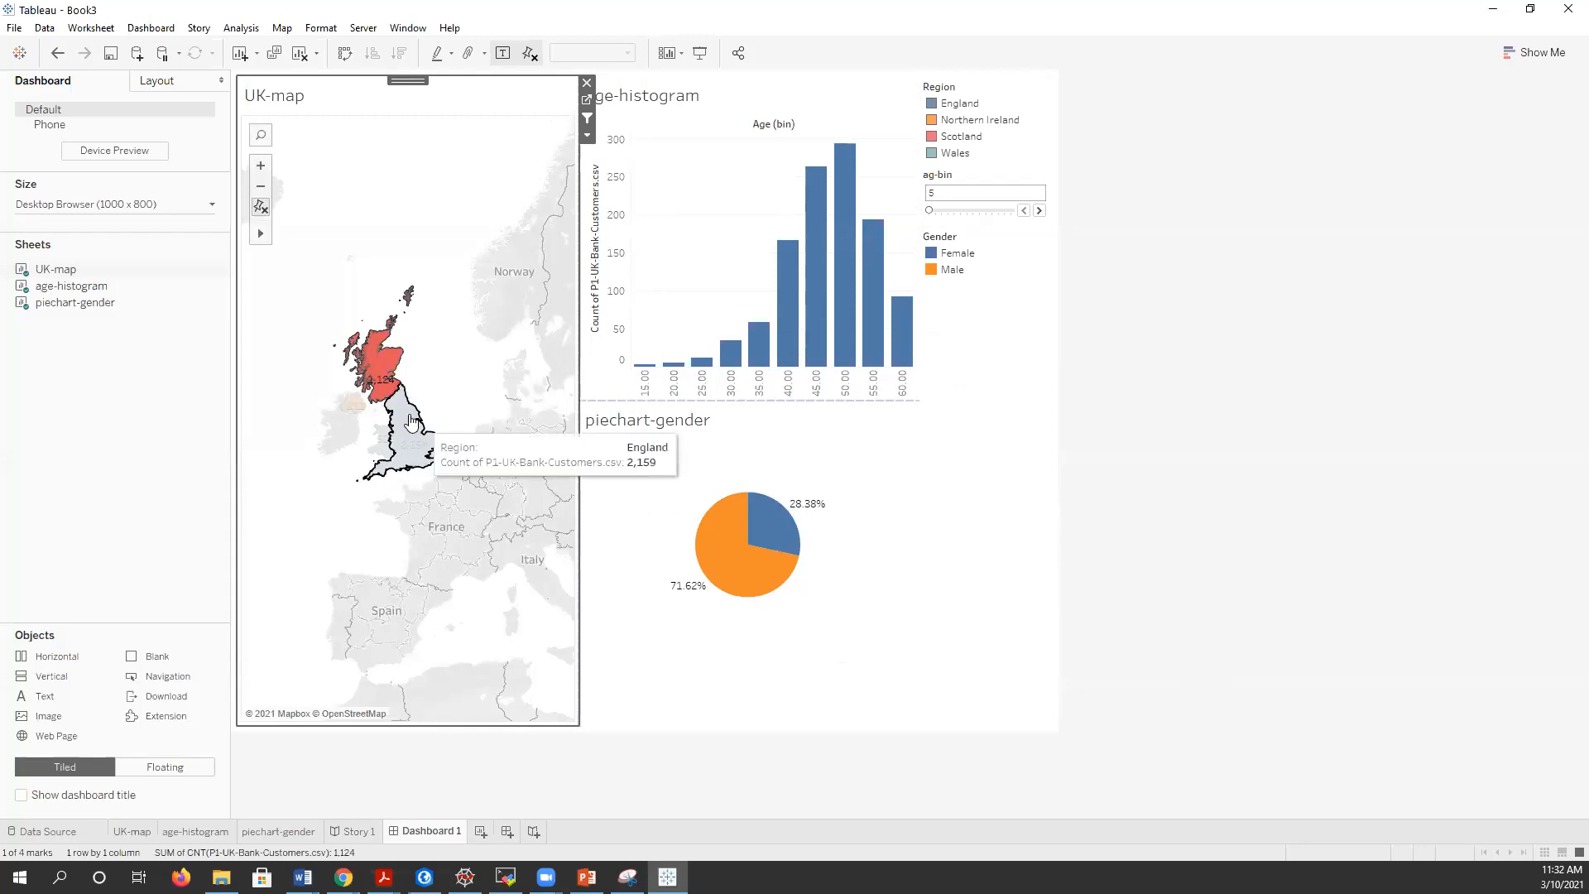
# - Filter the dashboard back to Northern Ireland and examine the customer counts in its age bins
pyautogui.click(351, 404)
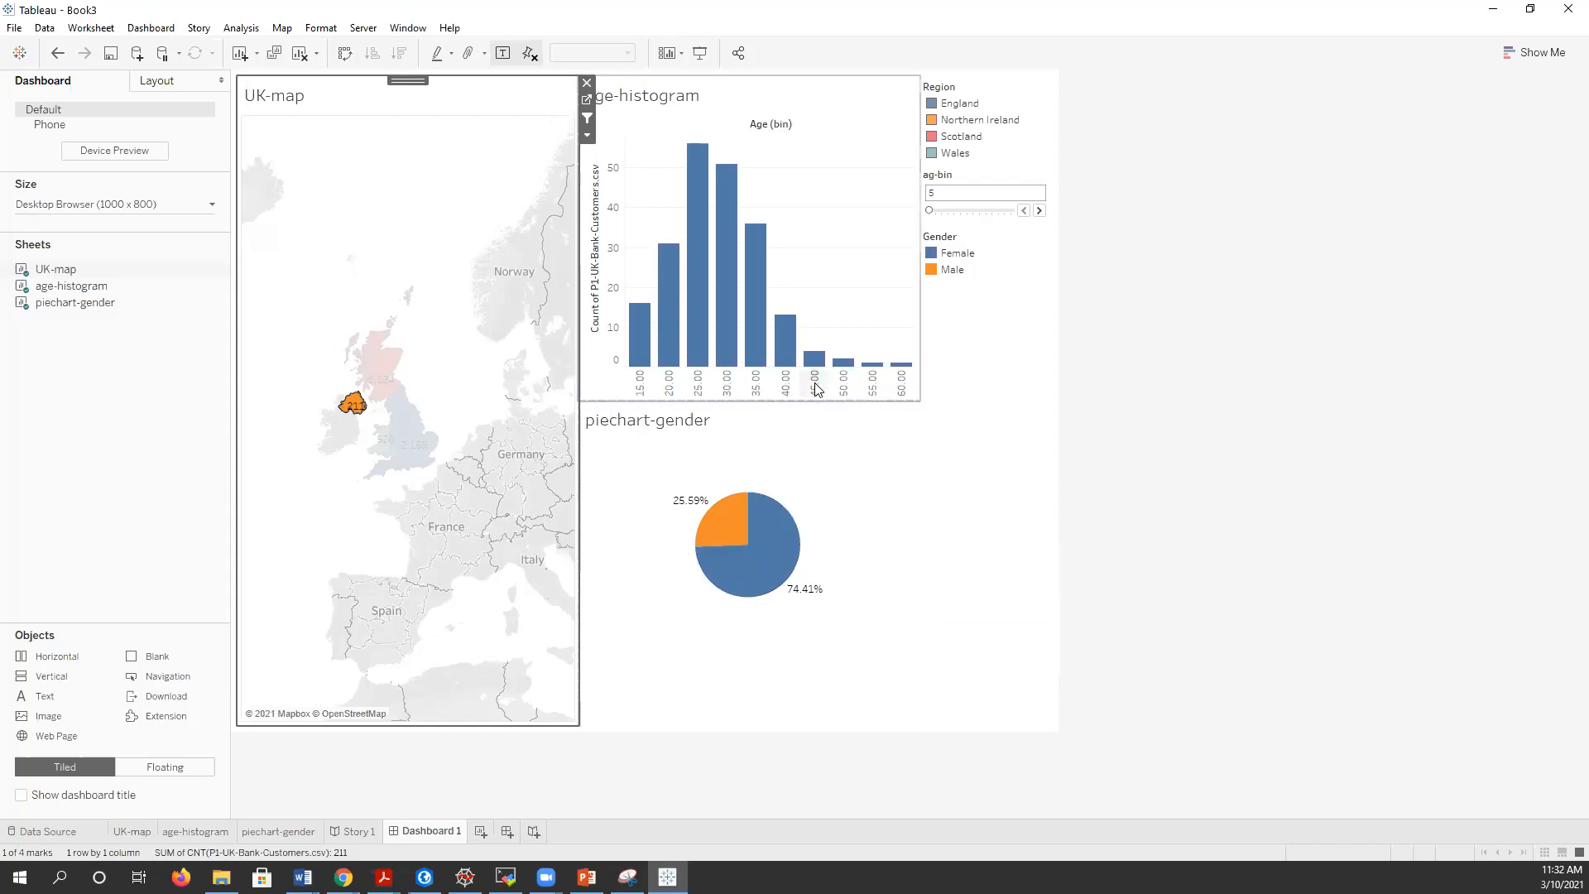
pyautogui.moveTo(761, 346)
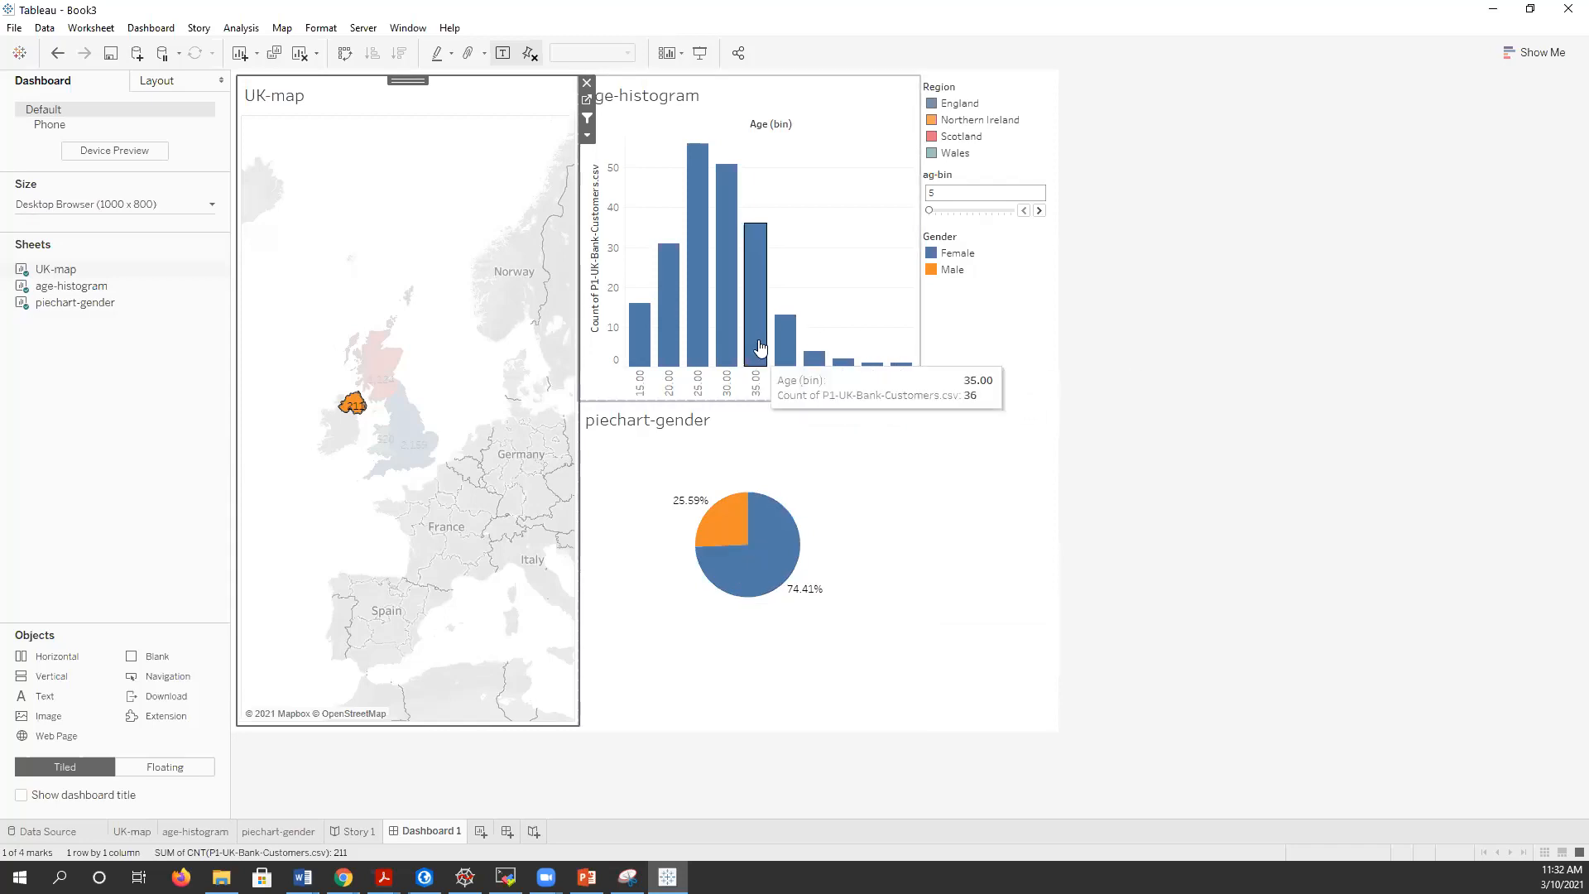
pyautogui.moveTo(694, 340)
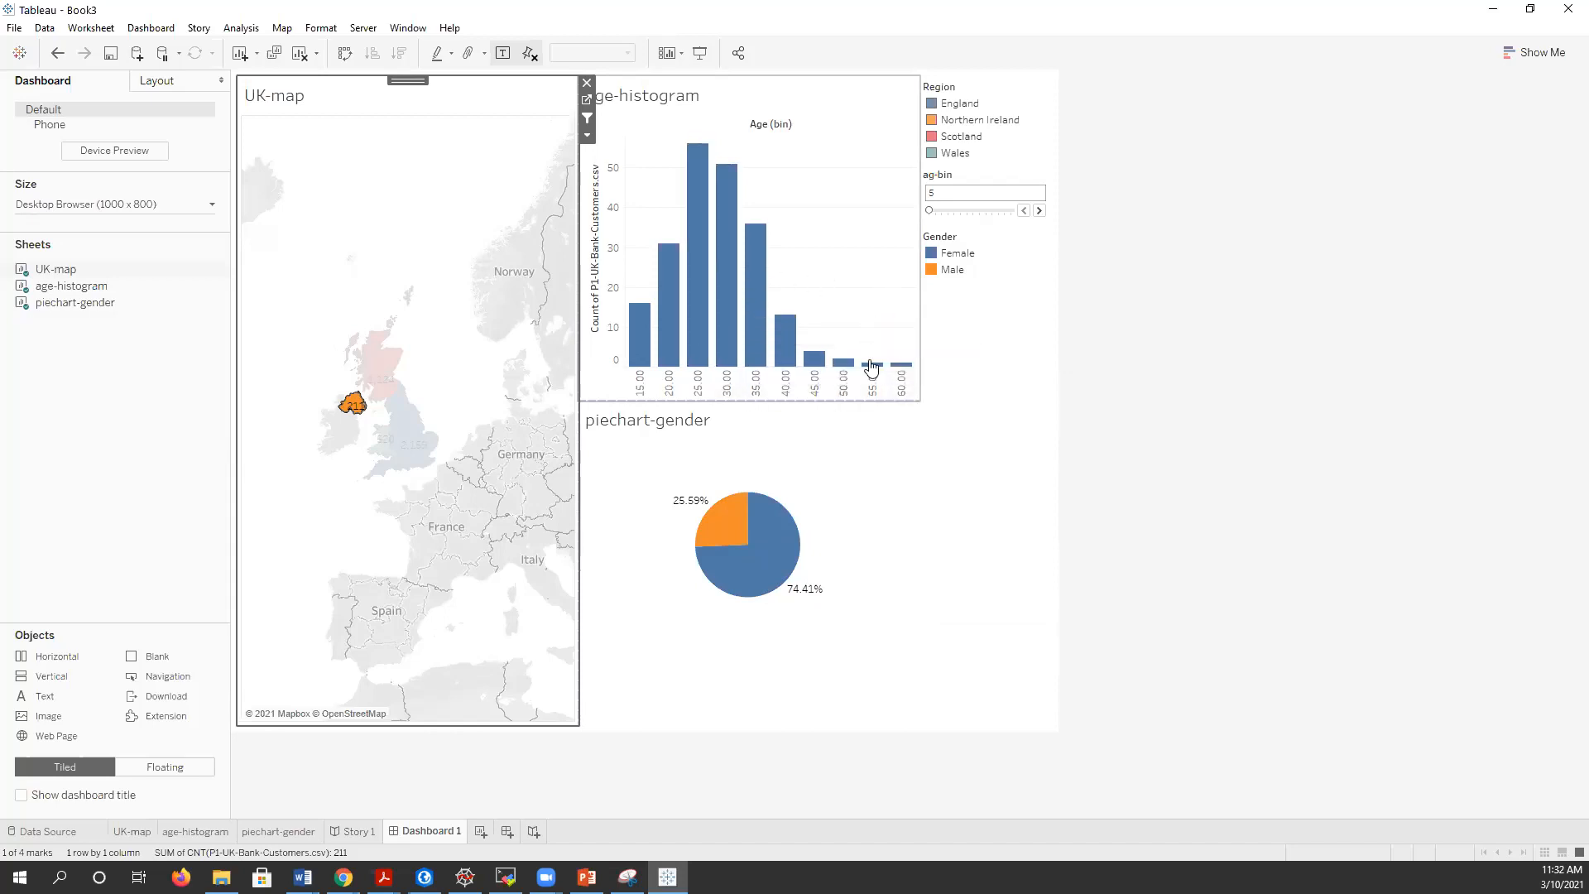
pyautogui.click(1172, 489)
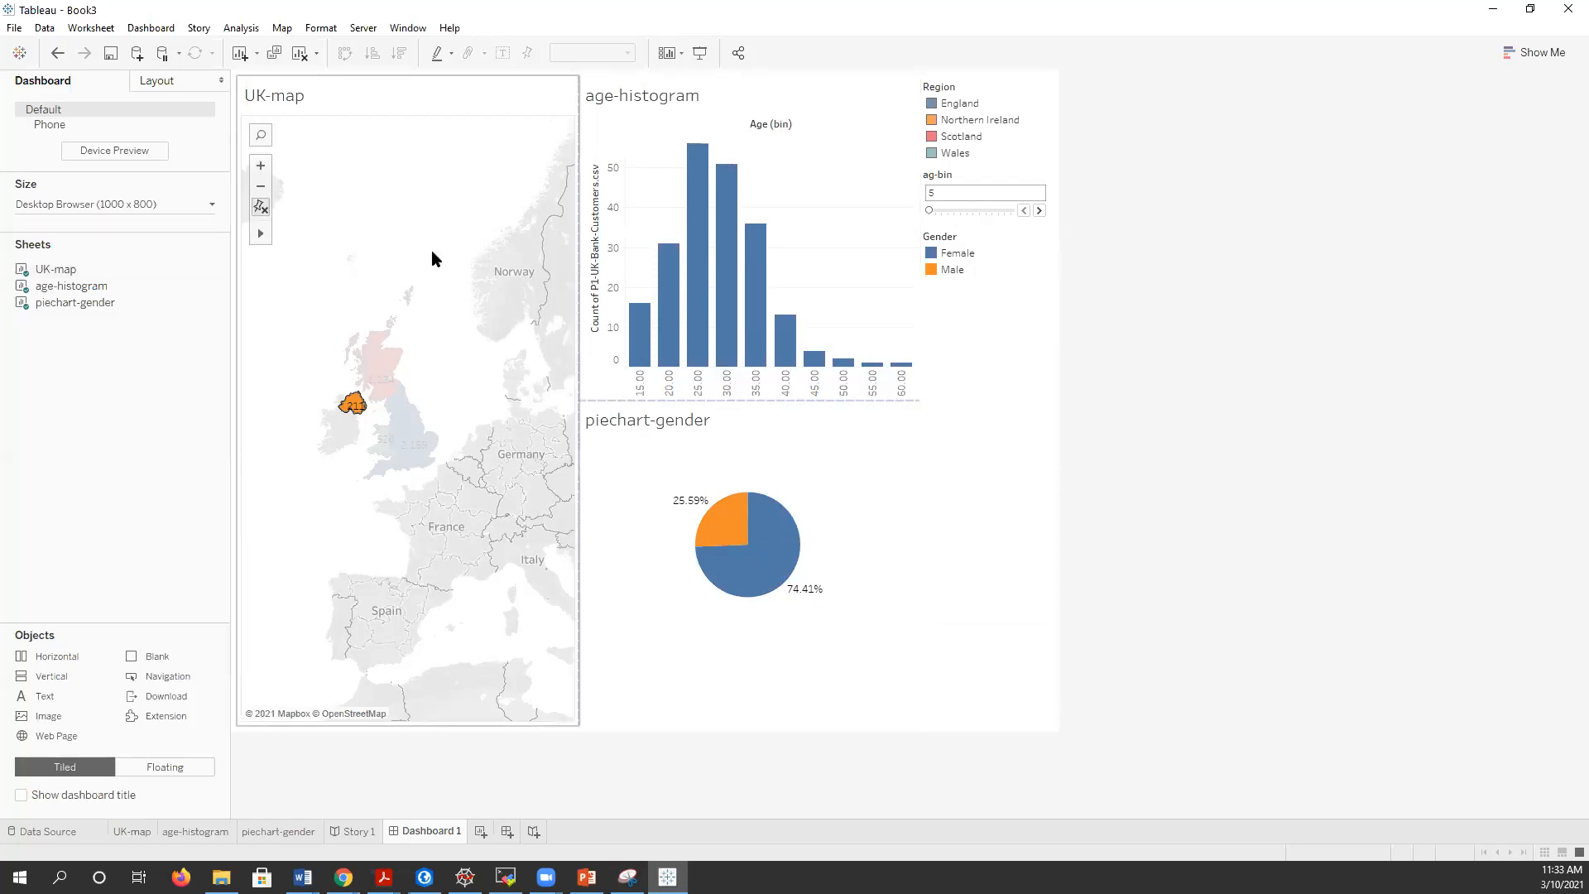
# - Clear the map's region filter and compare Female and Male customers across regions and ages by filtering on each pie slice, ending unfiltered
pyautogui.click(416, 159)
pyautogui.click(405, 180)
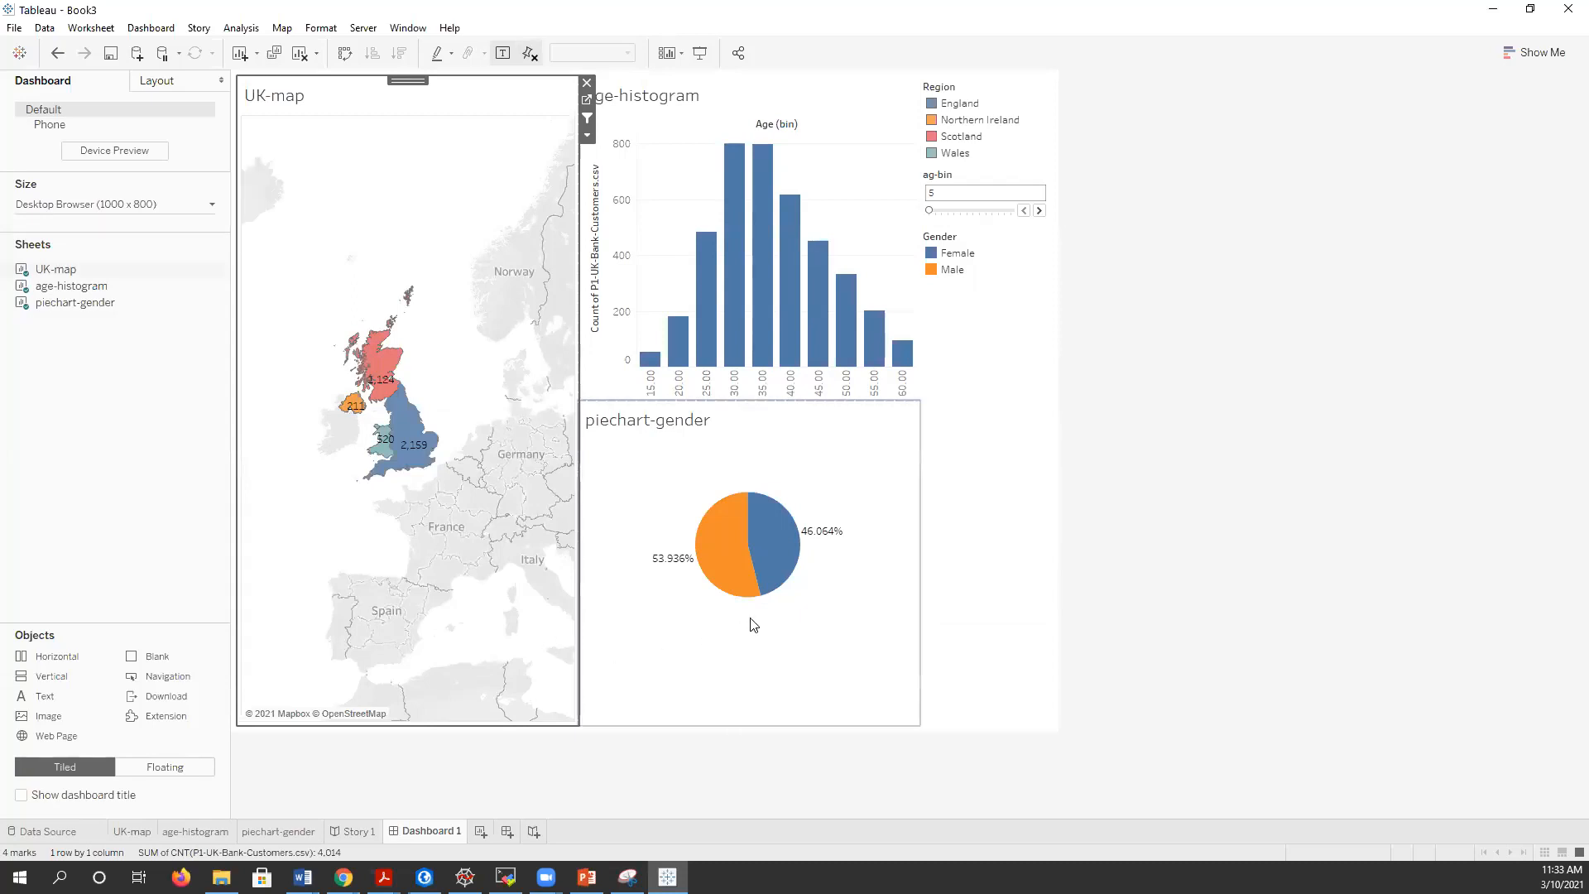
pyautogui.click(777, 537)
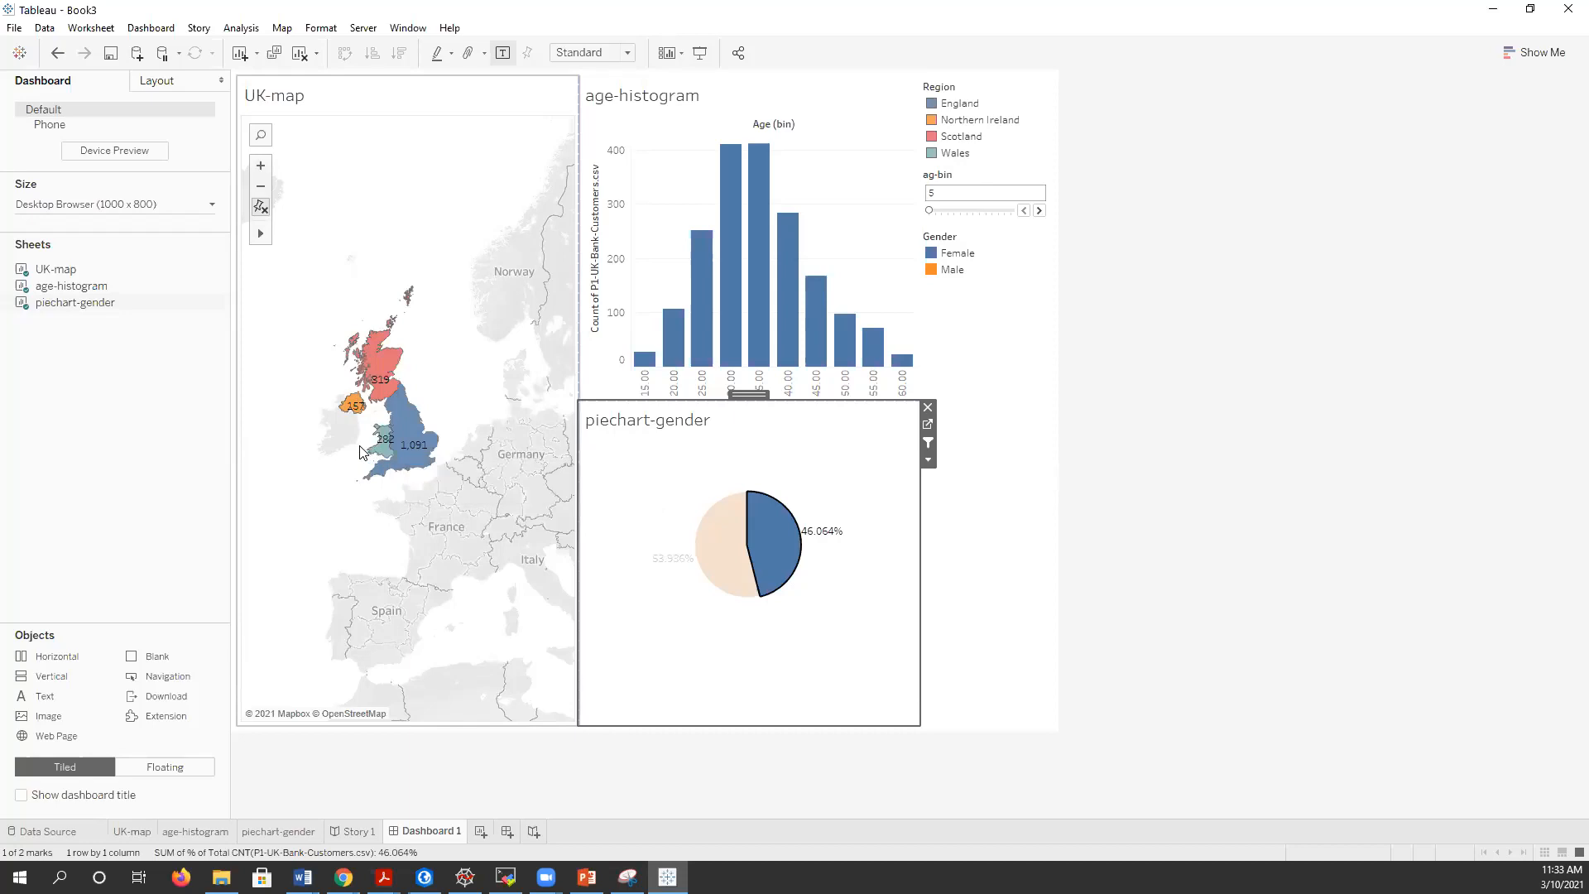
pyautogui.click(720, 529)
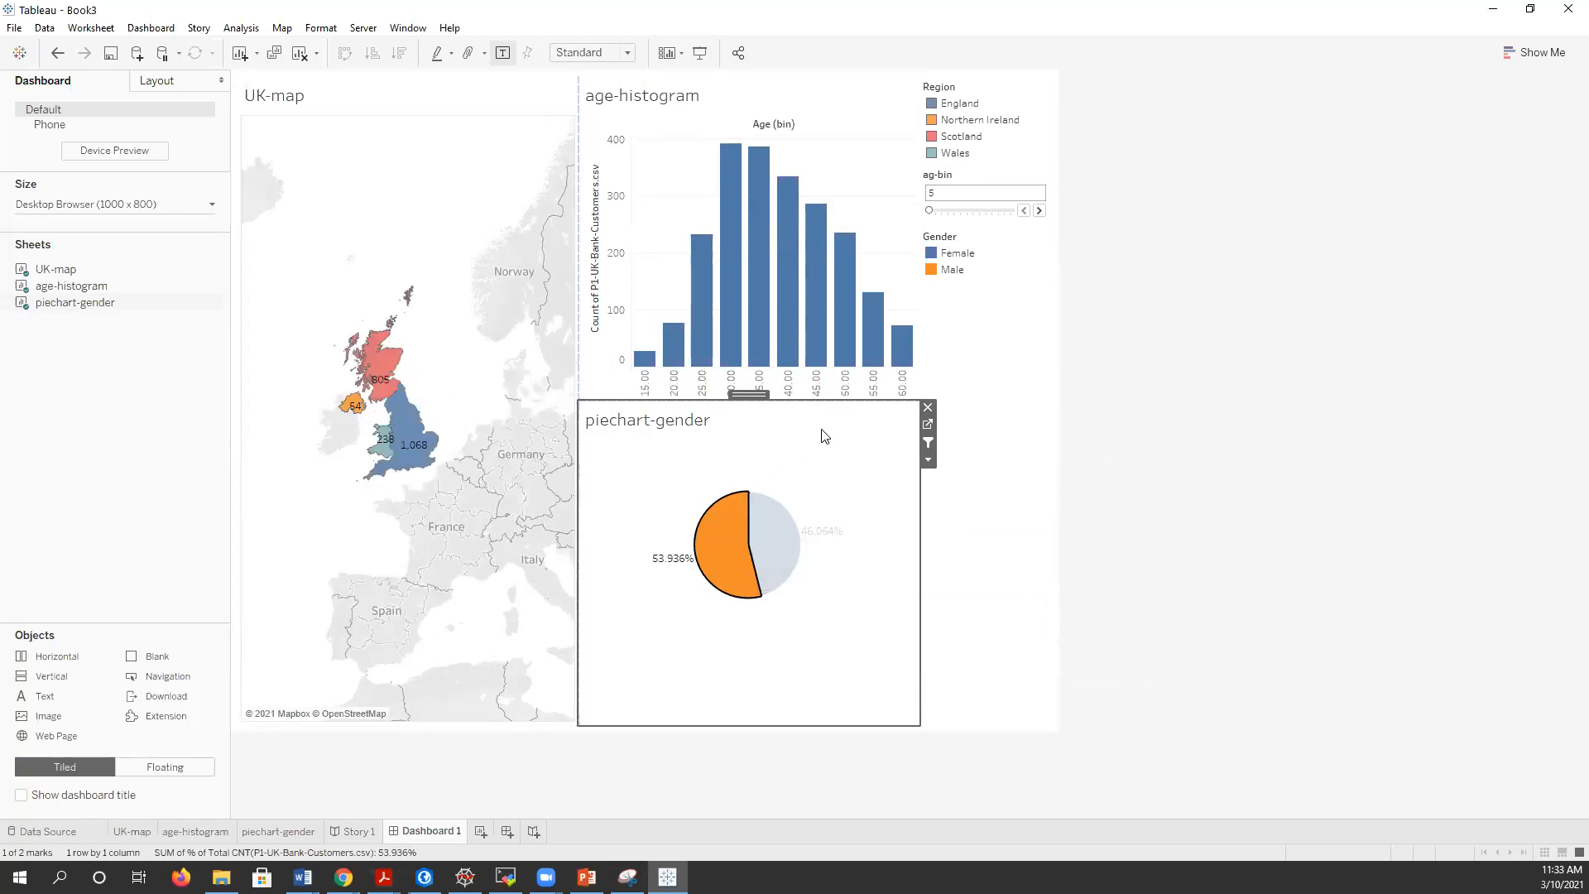
pyautogui.click(815, 451)
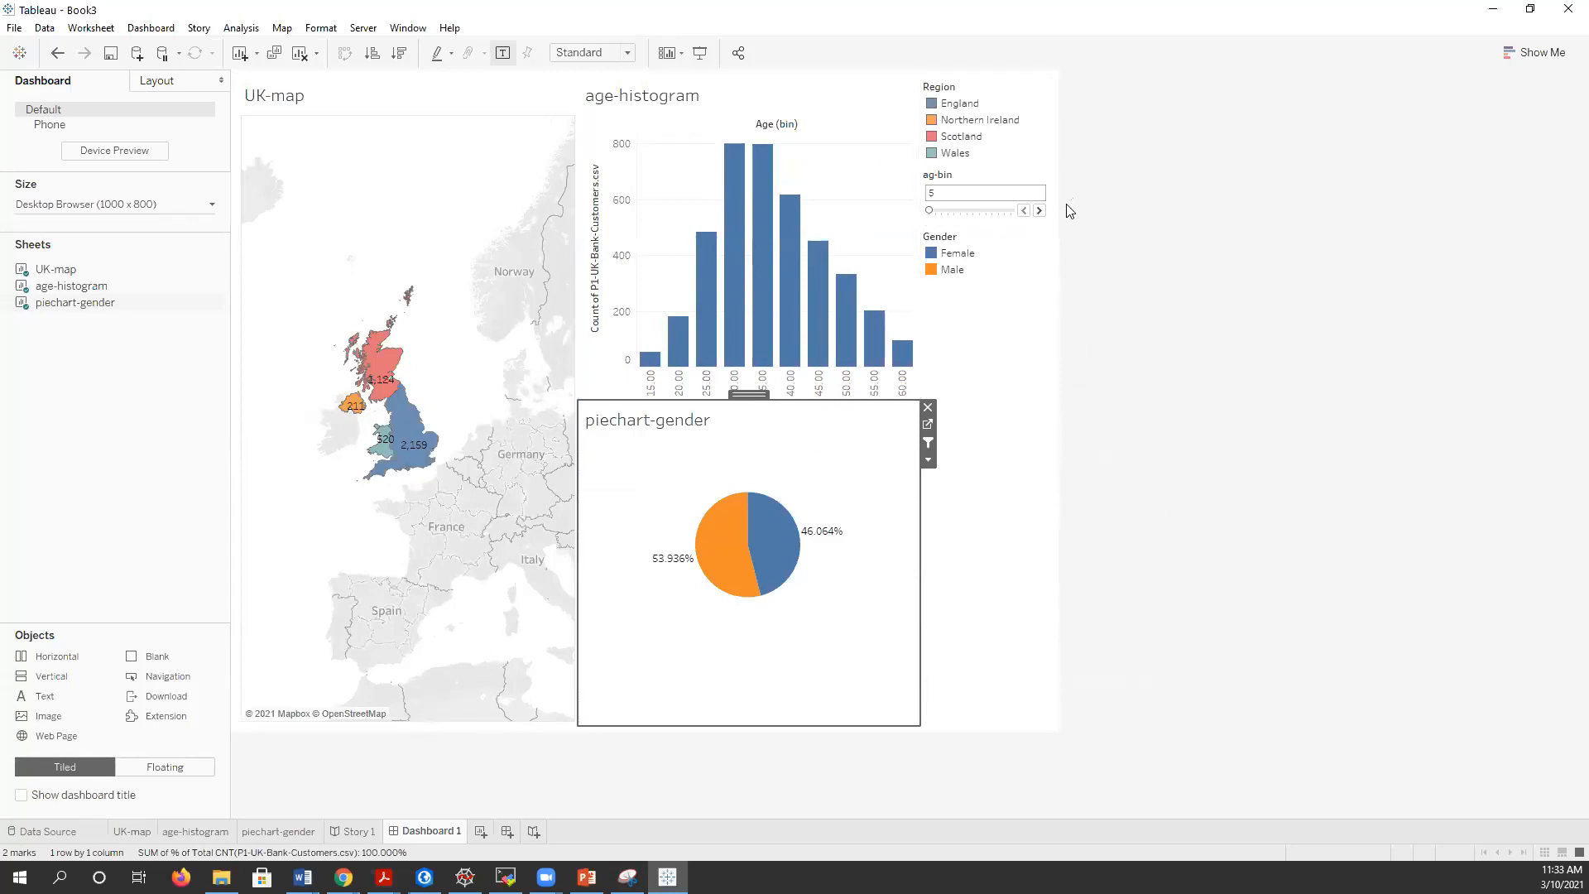
# - Try an age bin size of 10 in the dashboard histogram and set it back to 5
pyautogui.click(1039, 210)
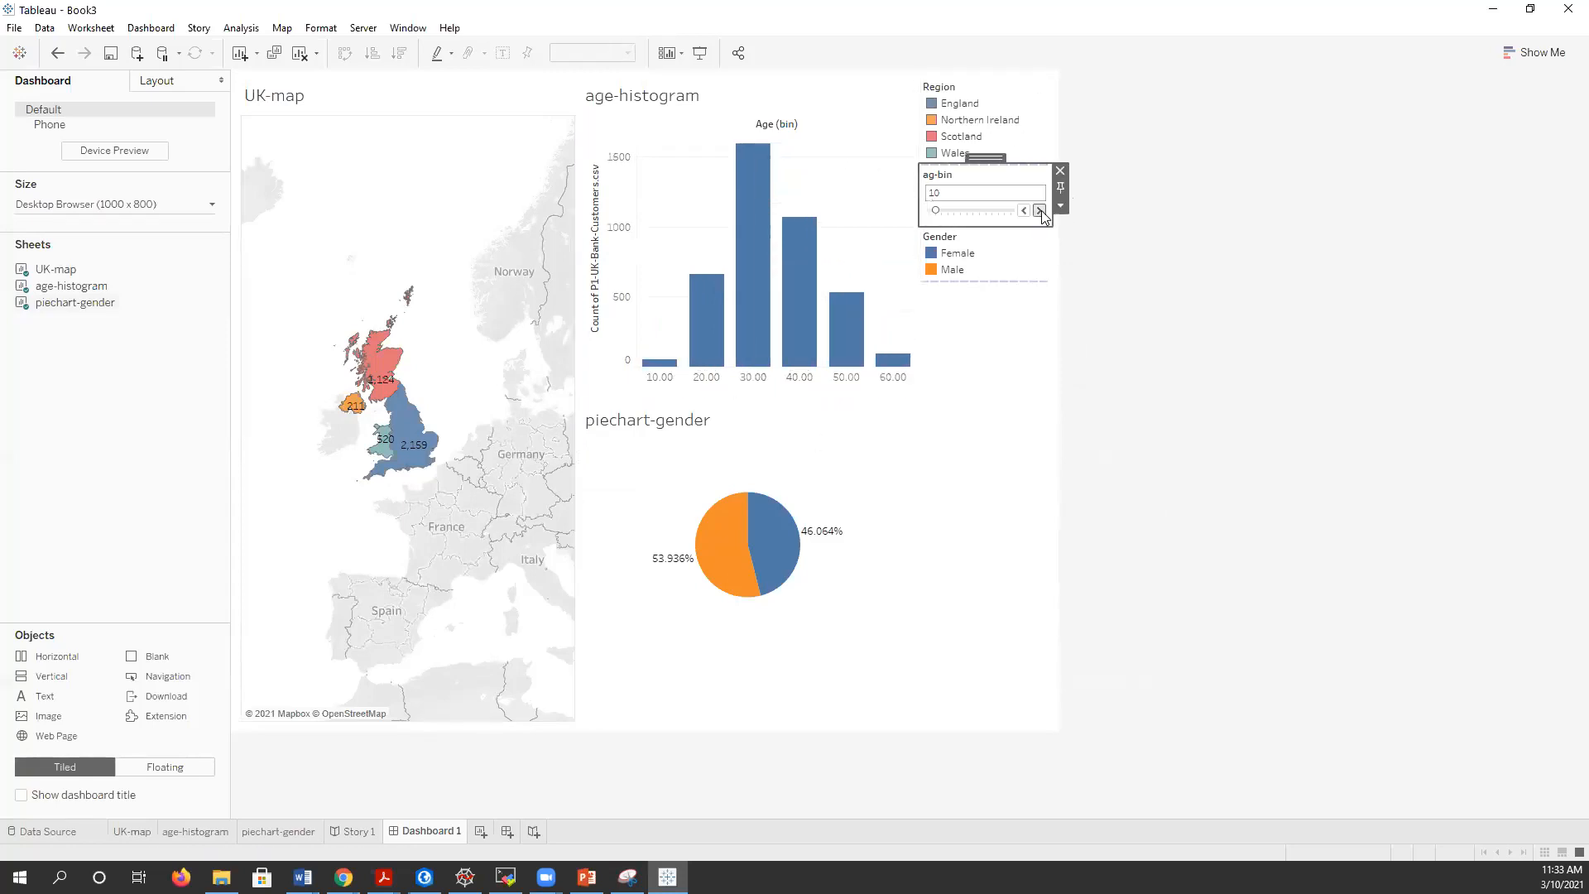
pyautogui.click(1024, 211)
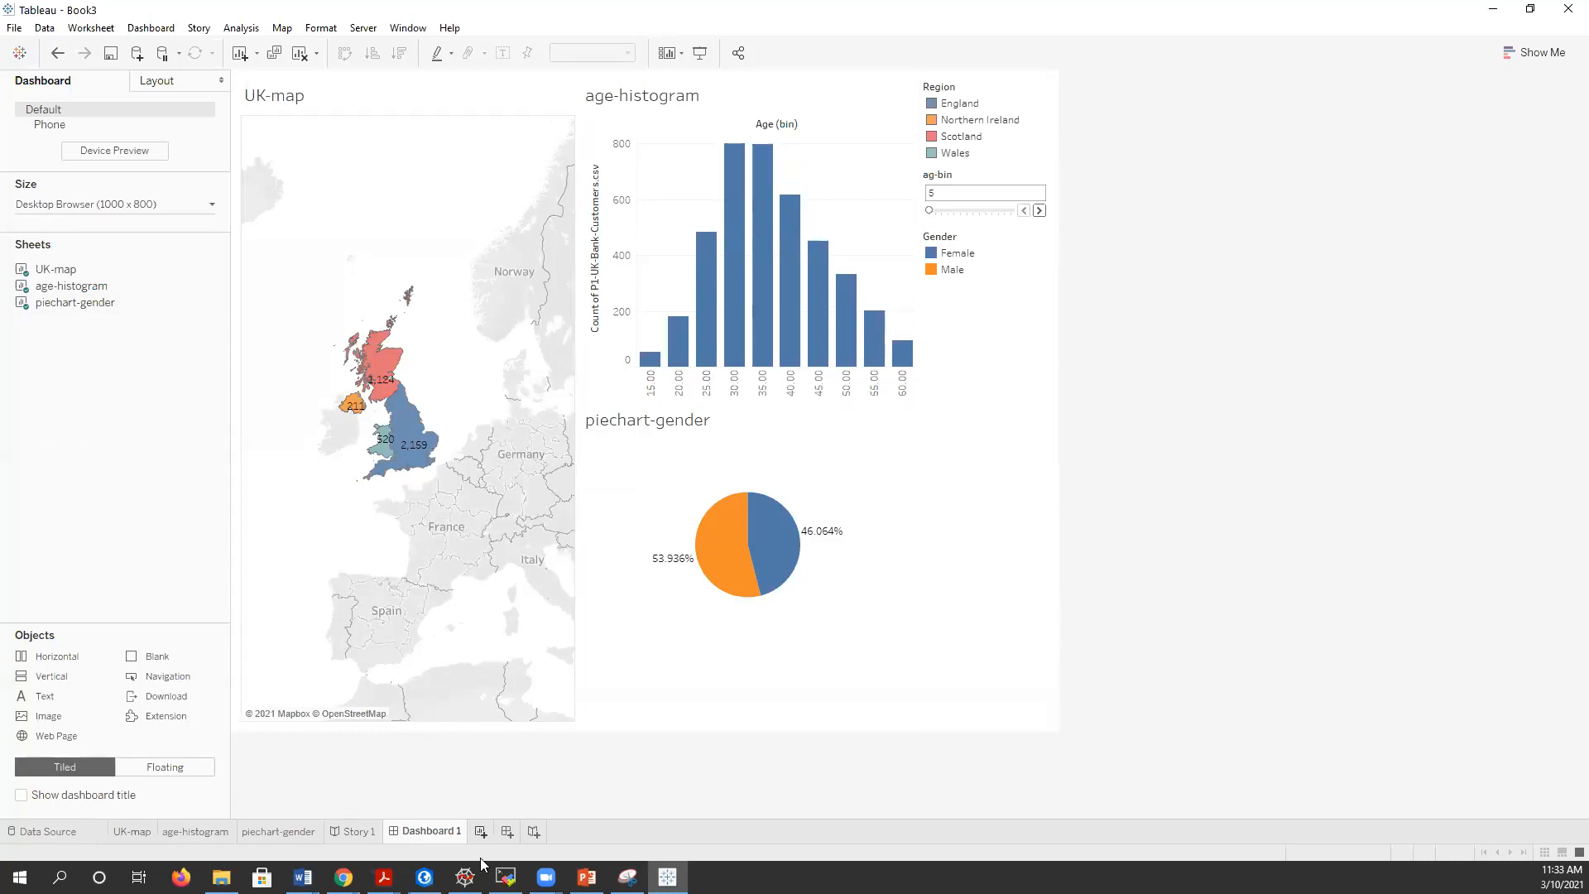
# - Add Dashboard 1 to Story 1 as a new story point after the gender pie chart
pyautogui.click(358, 832)
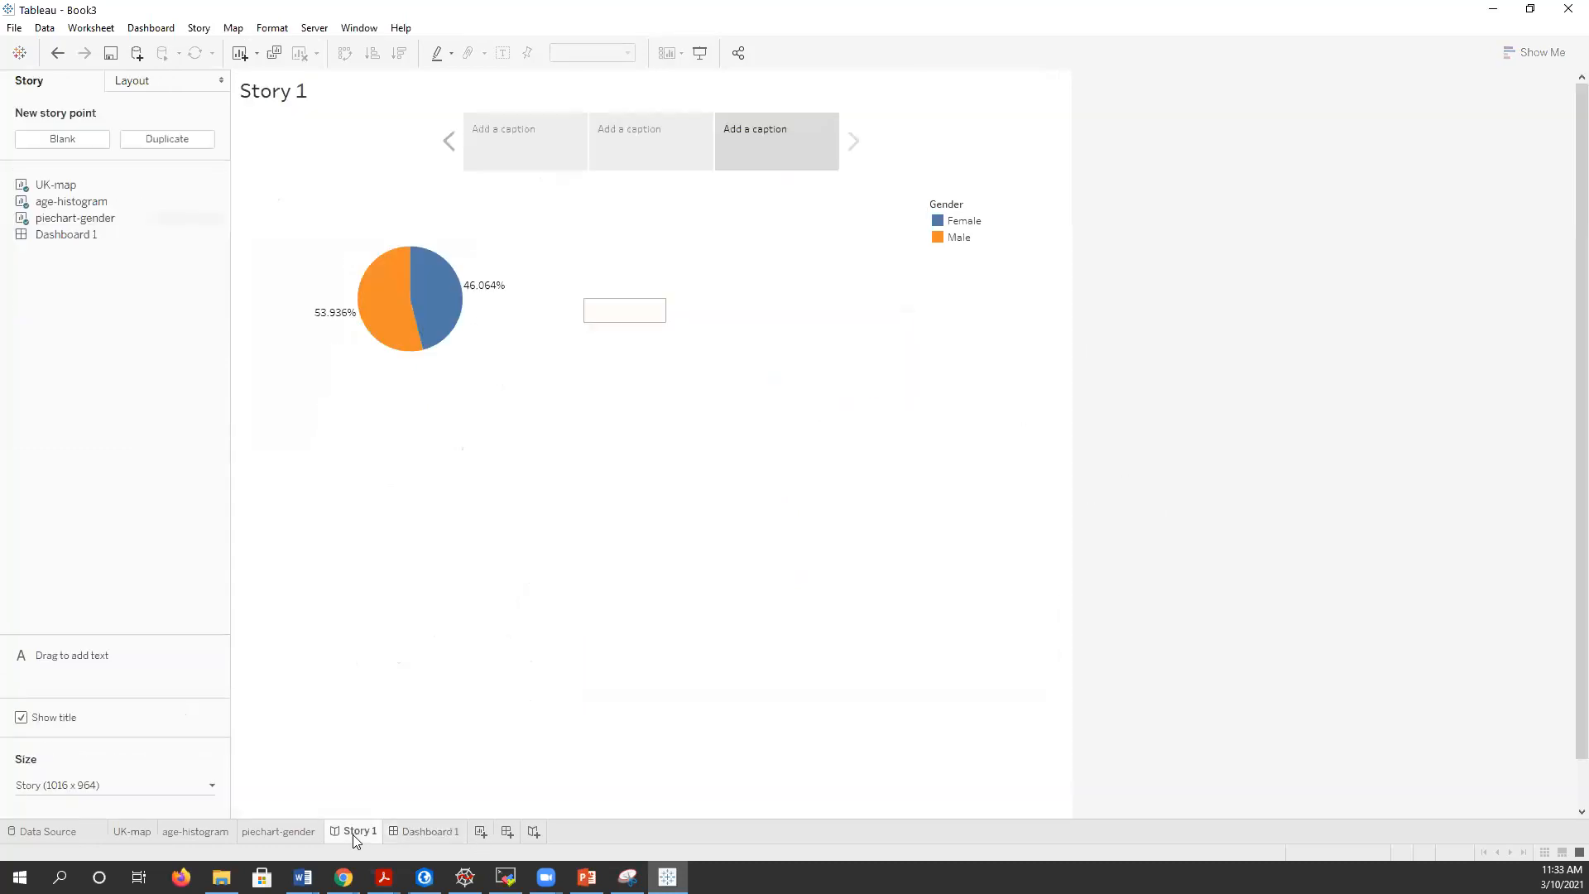
pyautogui.moveTo(56, 236)
pyautogui.mouseDown()
pyautogui.moveTo(811, 118)
pyautogui.moveTo(874, 131)
pyautogui.moveTo(876, 163)
pyautogui.mouseUp()
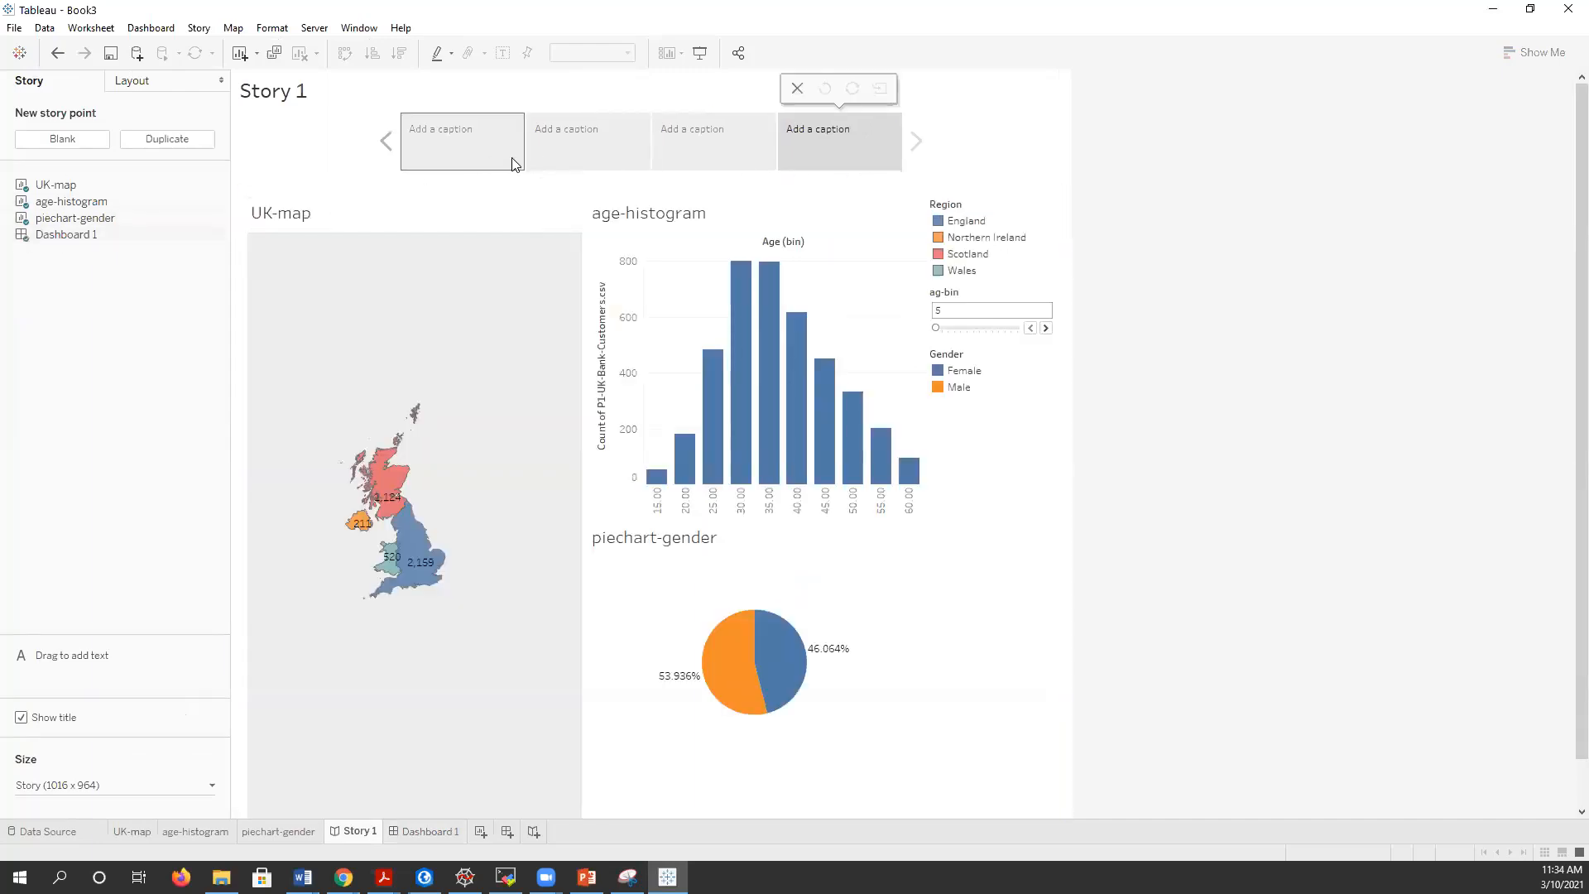
# - Go through the story points in order from the UK map to the dashboard and review each view
pyautogui.click(457, 154)
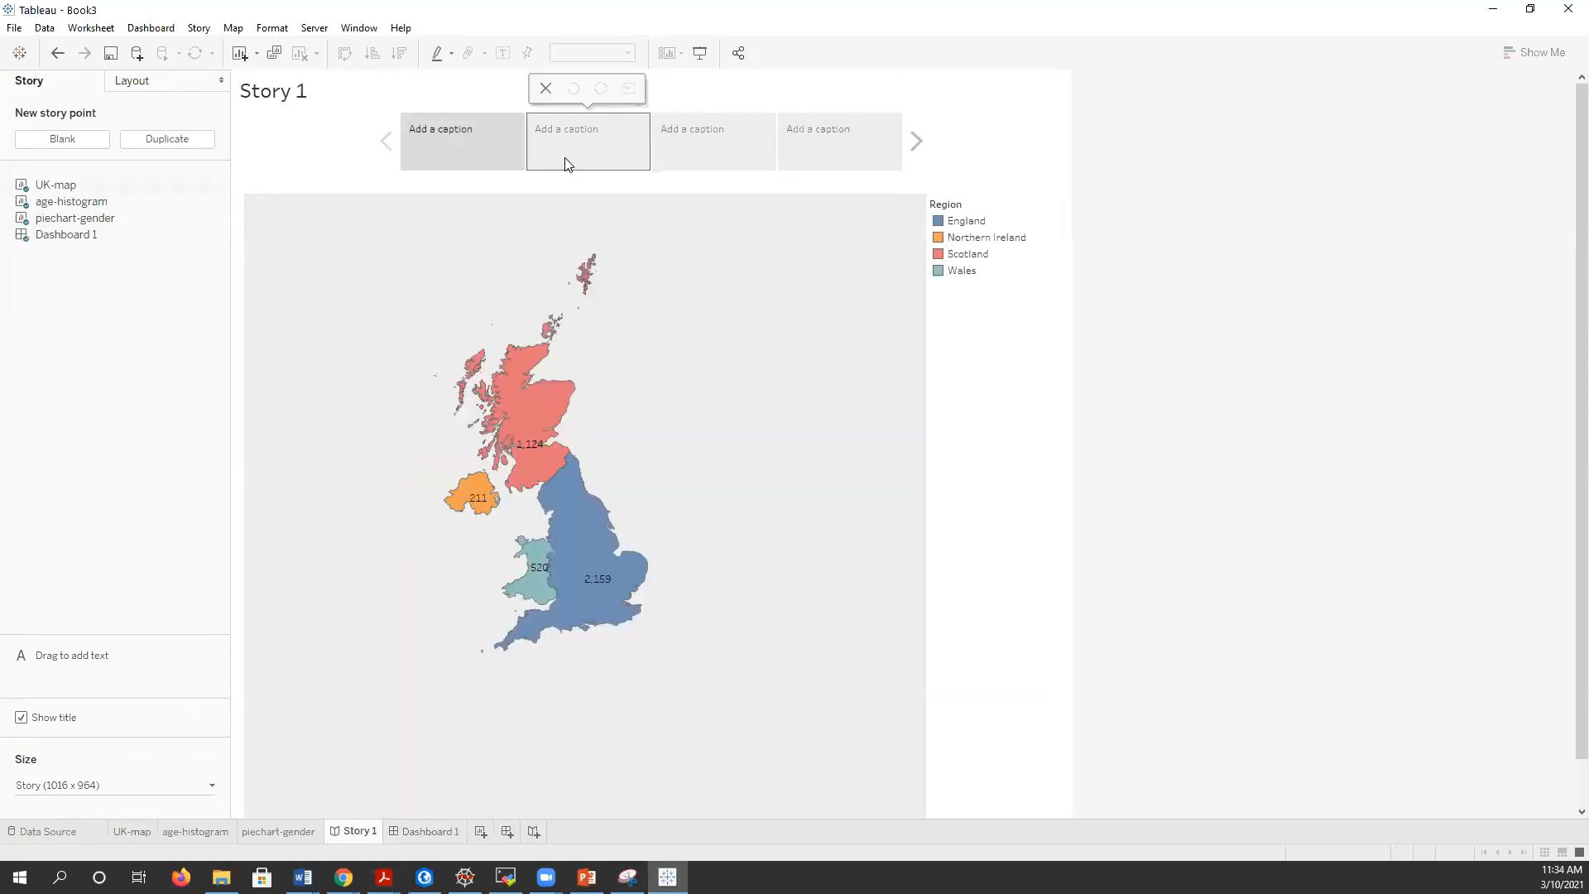
pyautogui.click(566, 160)
pyautogui.click(672, 158)
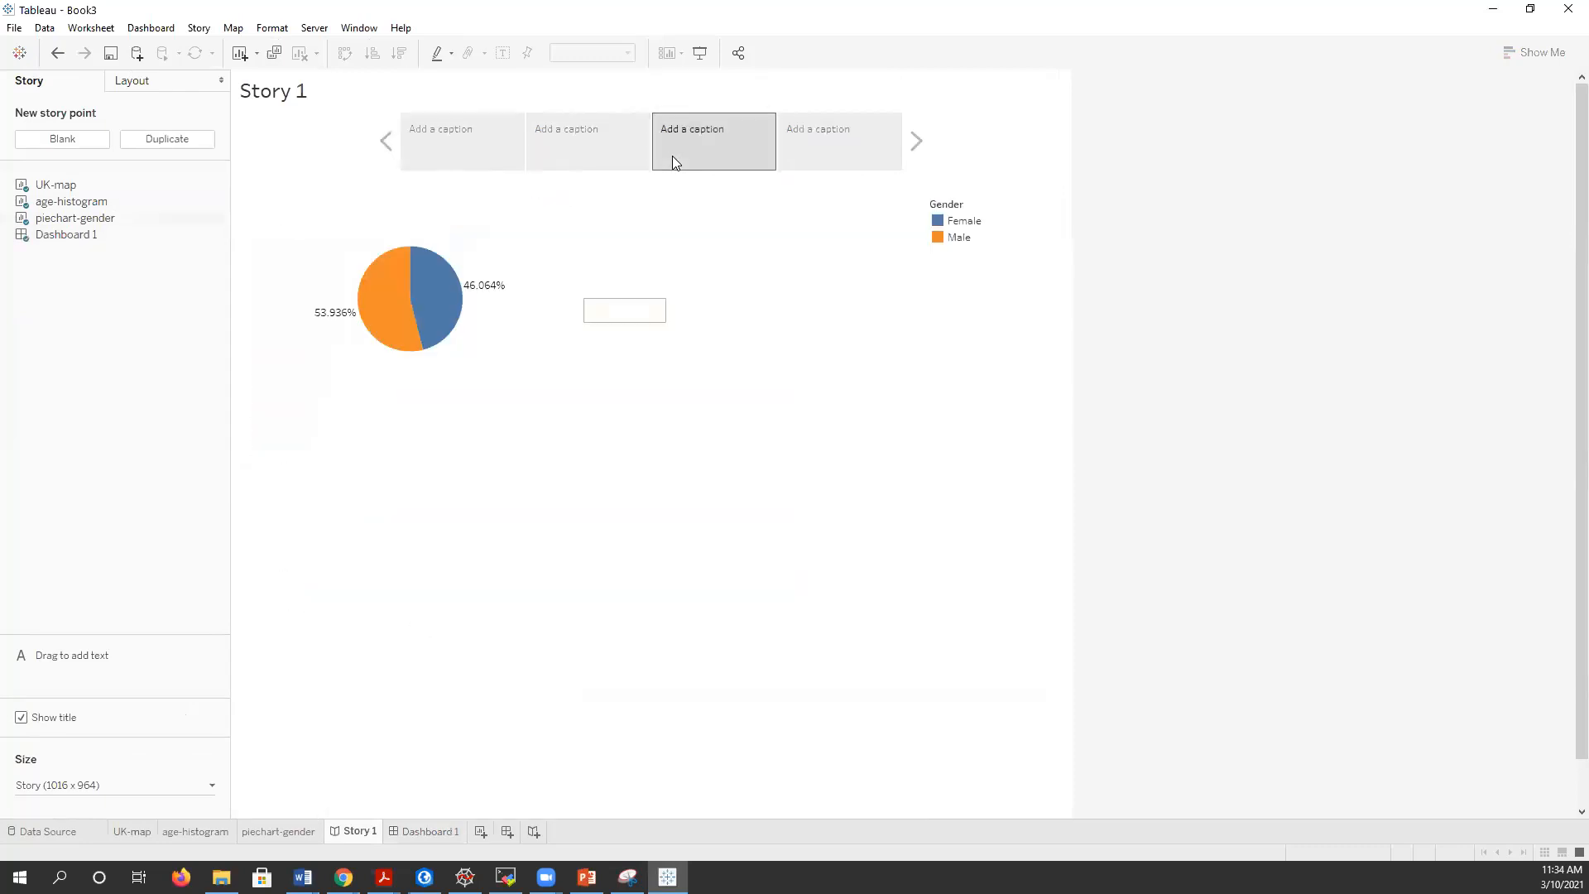
pyautogui.click(869, 138)
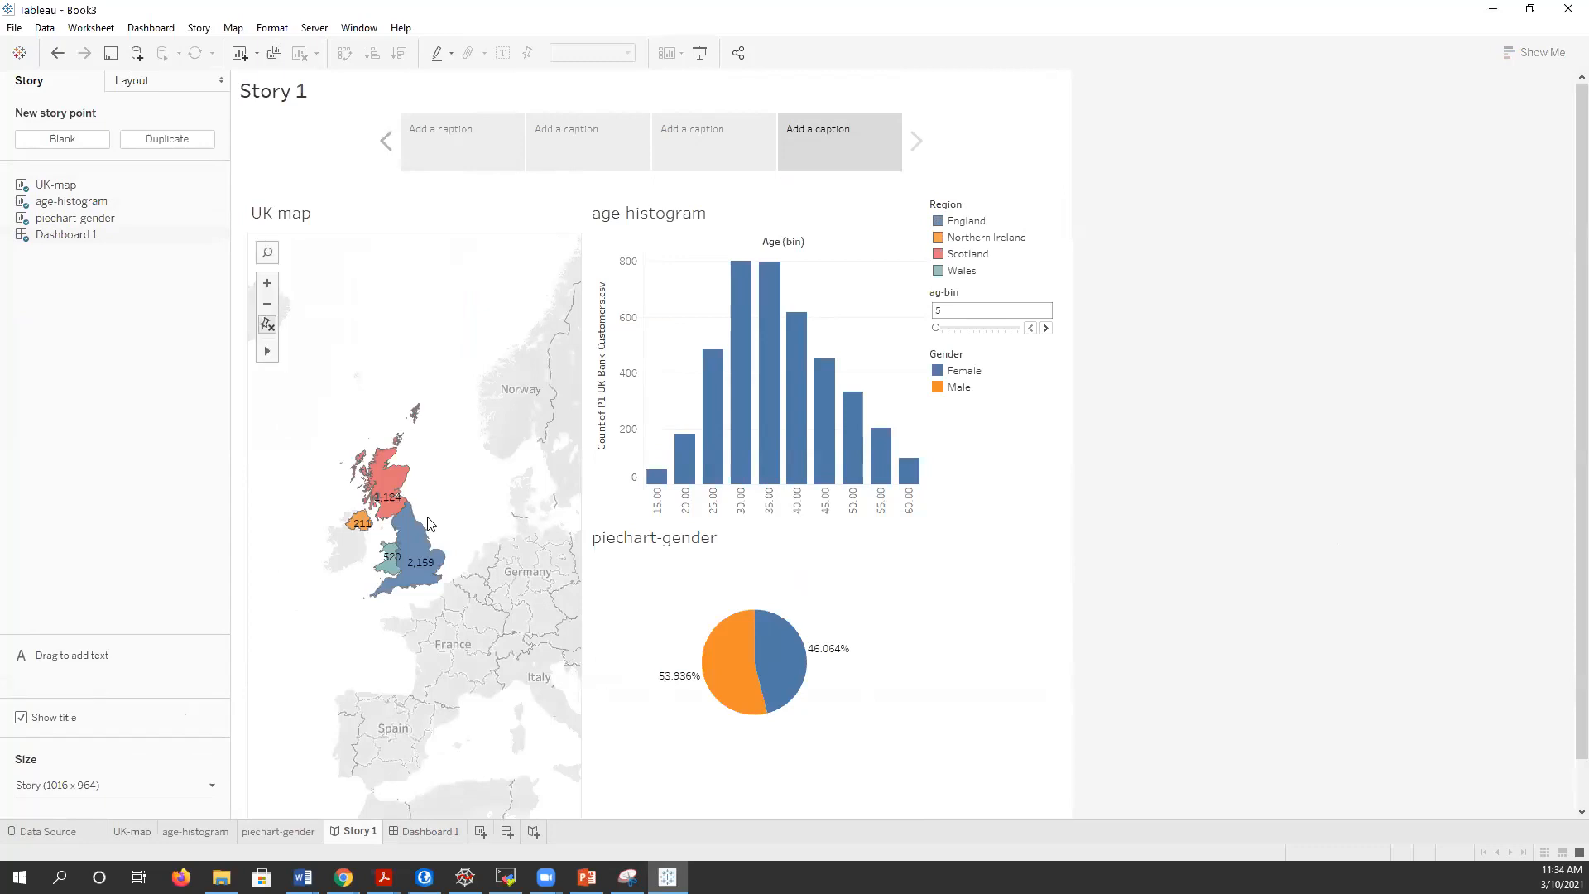
pyautogui.click(444, 343)
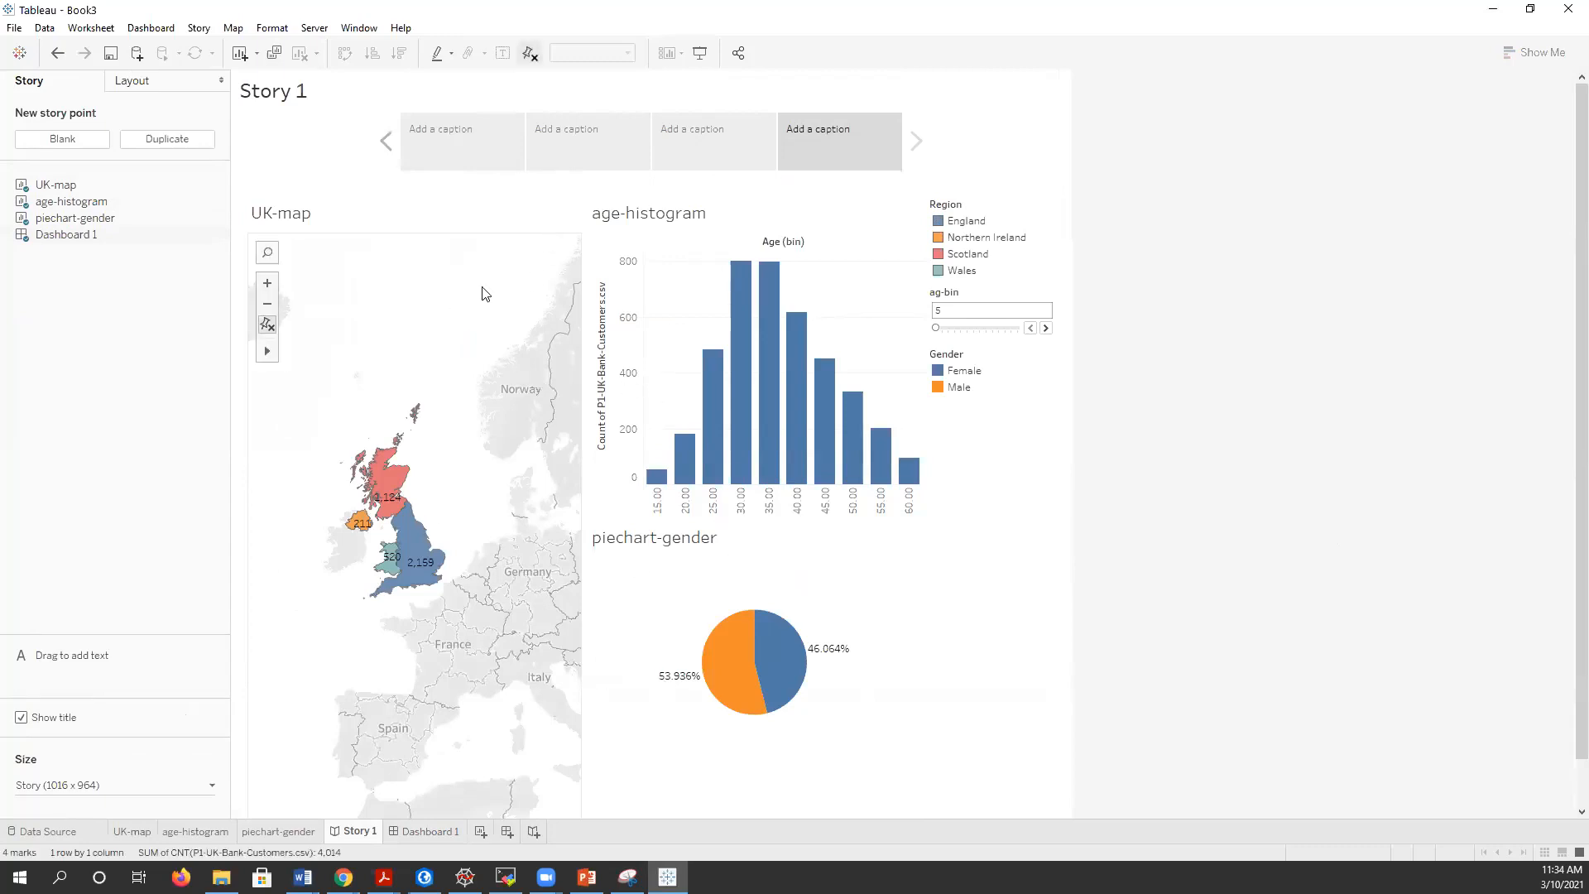
# - Return to Dashboard 1 and check the Use as Filter option of the gender pie chart
pyautogui.click(426, 832)
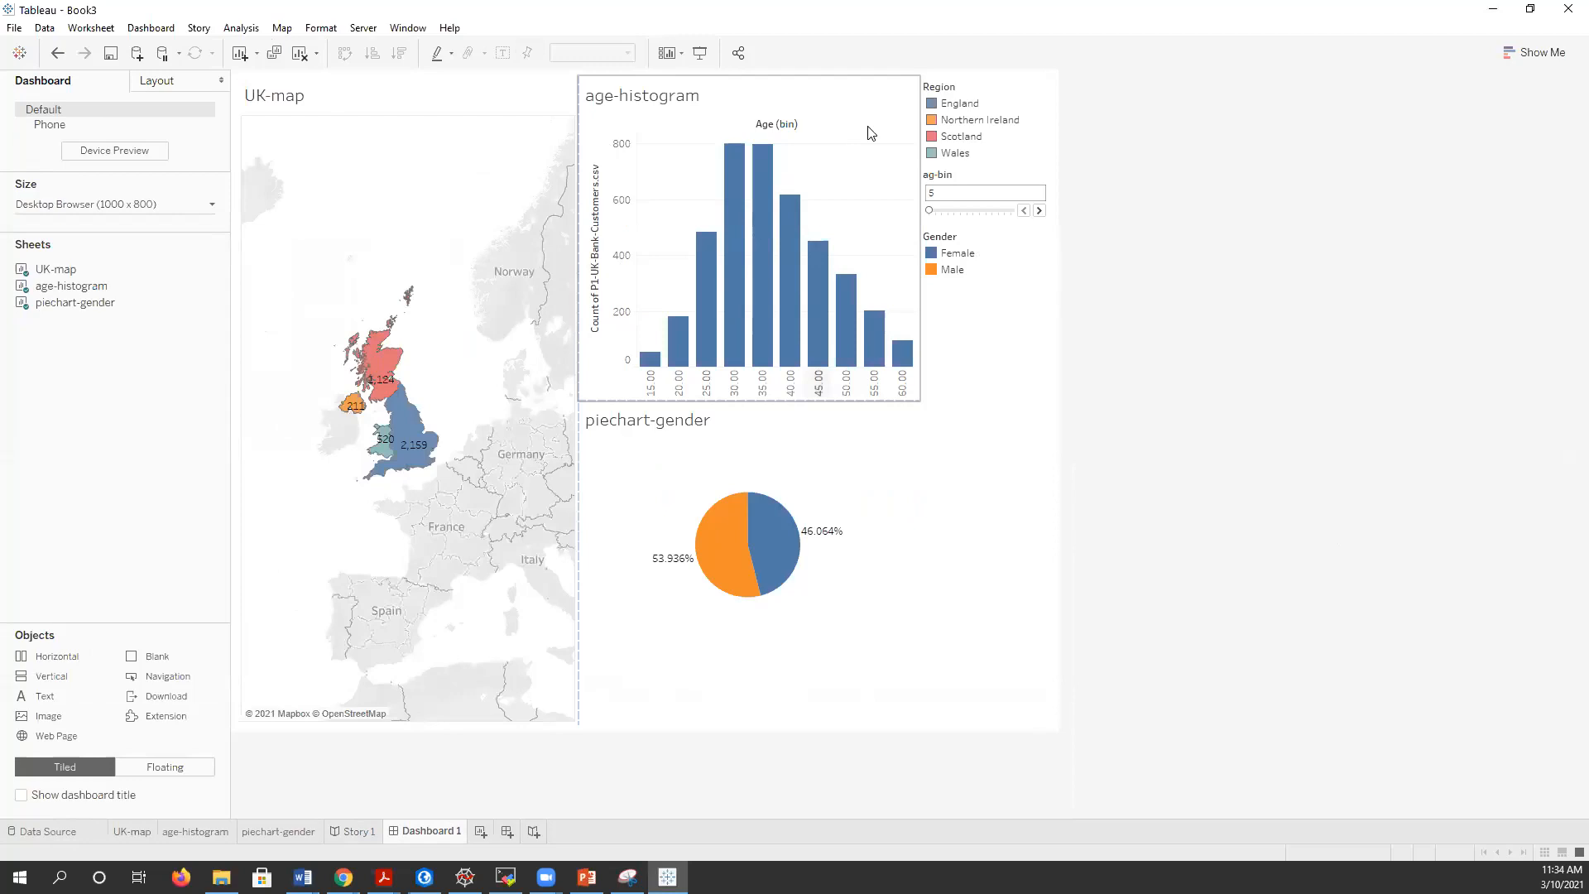
pyautogui.click(810, 484)
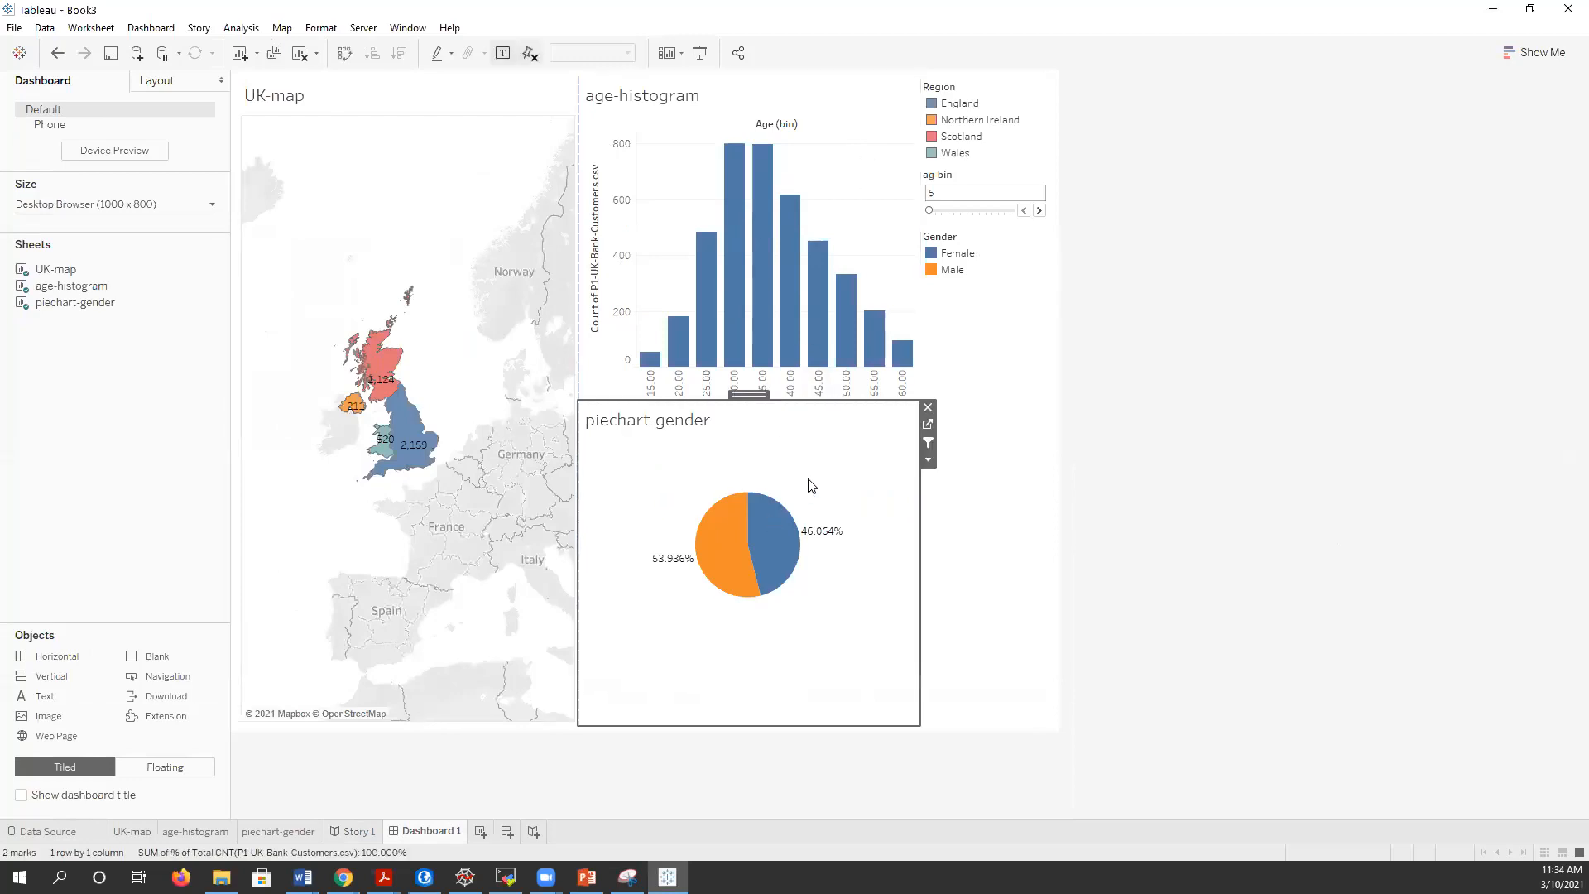
pyautogui.click(929, 461)
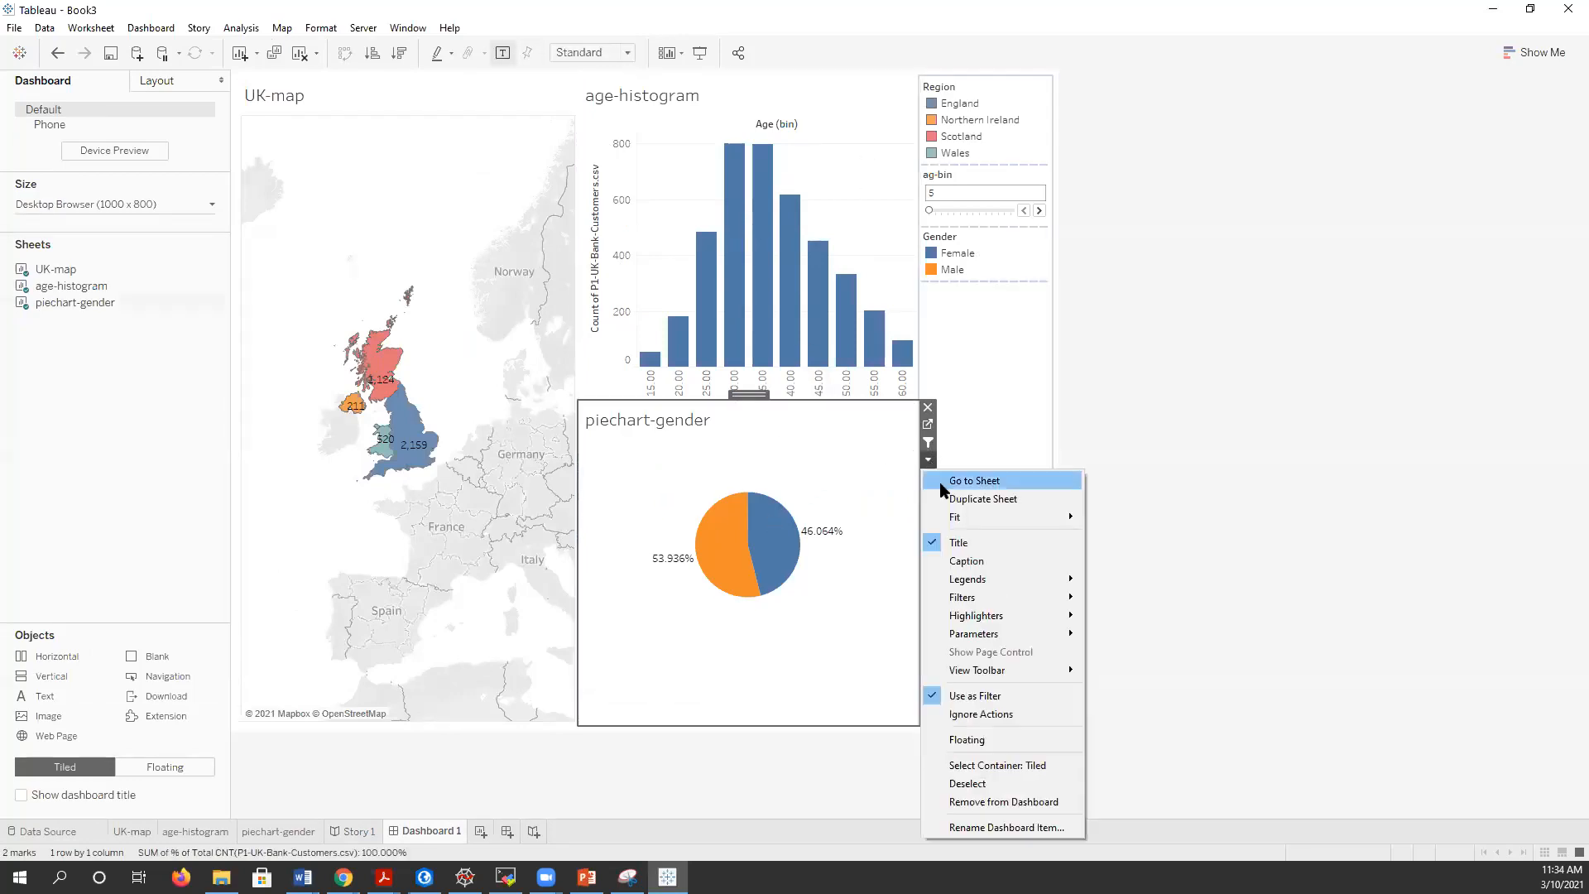
pyautogui.click(1020, 698)
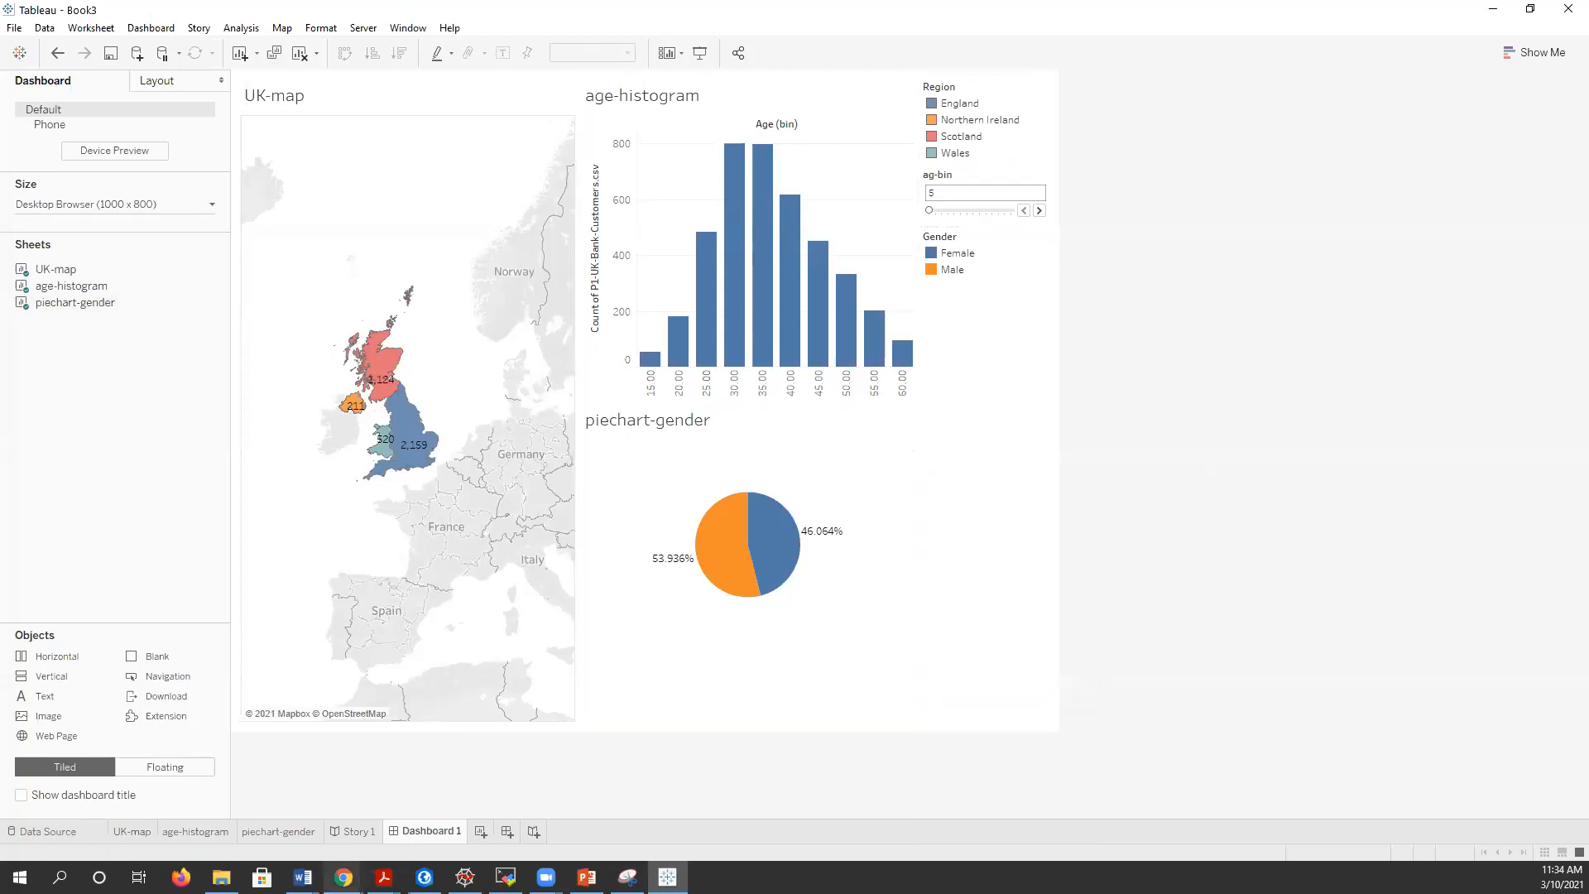
# - Reopen Story 1 and look over the workbook's export and Print to PDF options
pyautogui.click(339, 831)
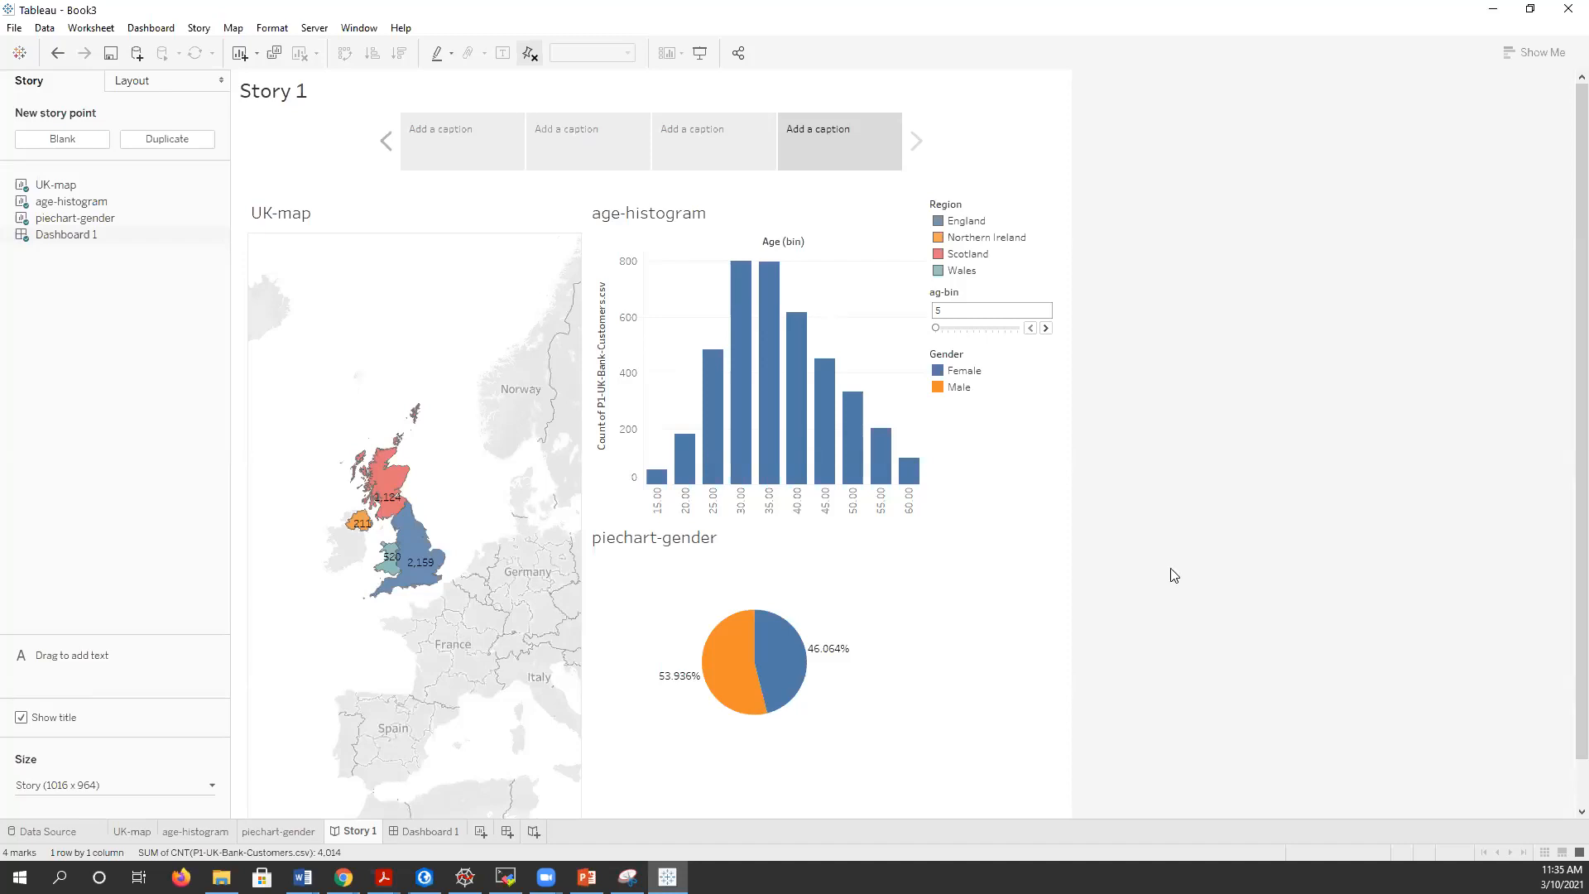
pyautogui.click(15, 28)
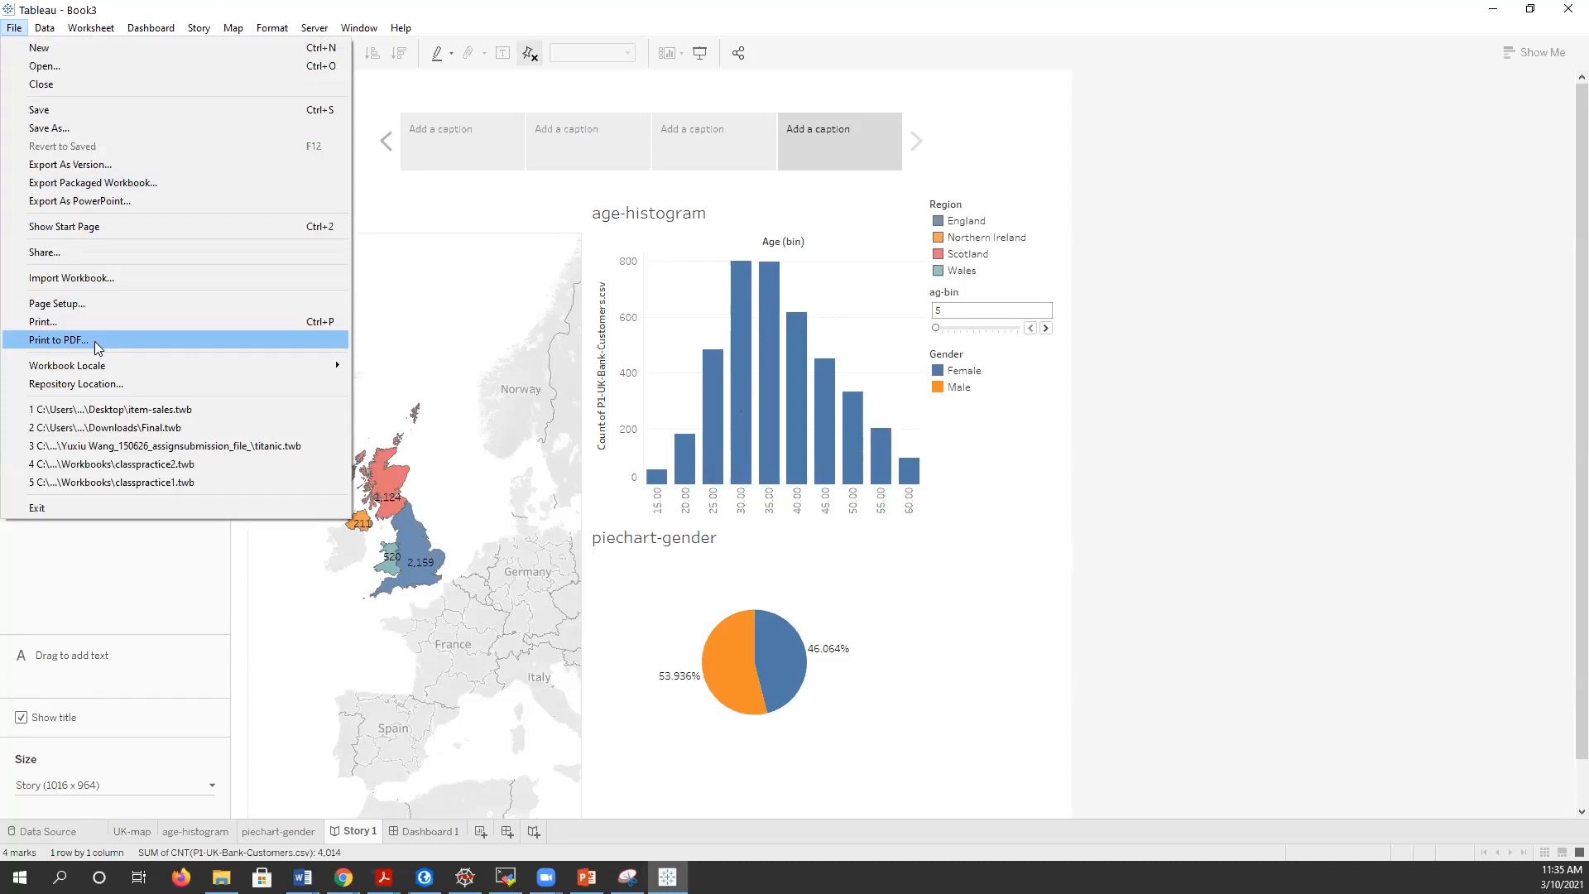
pyautogui.click(1219, 356)
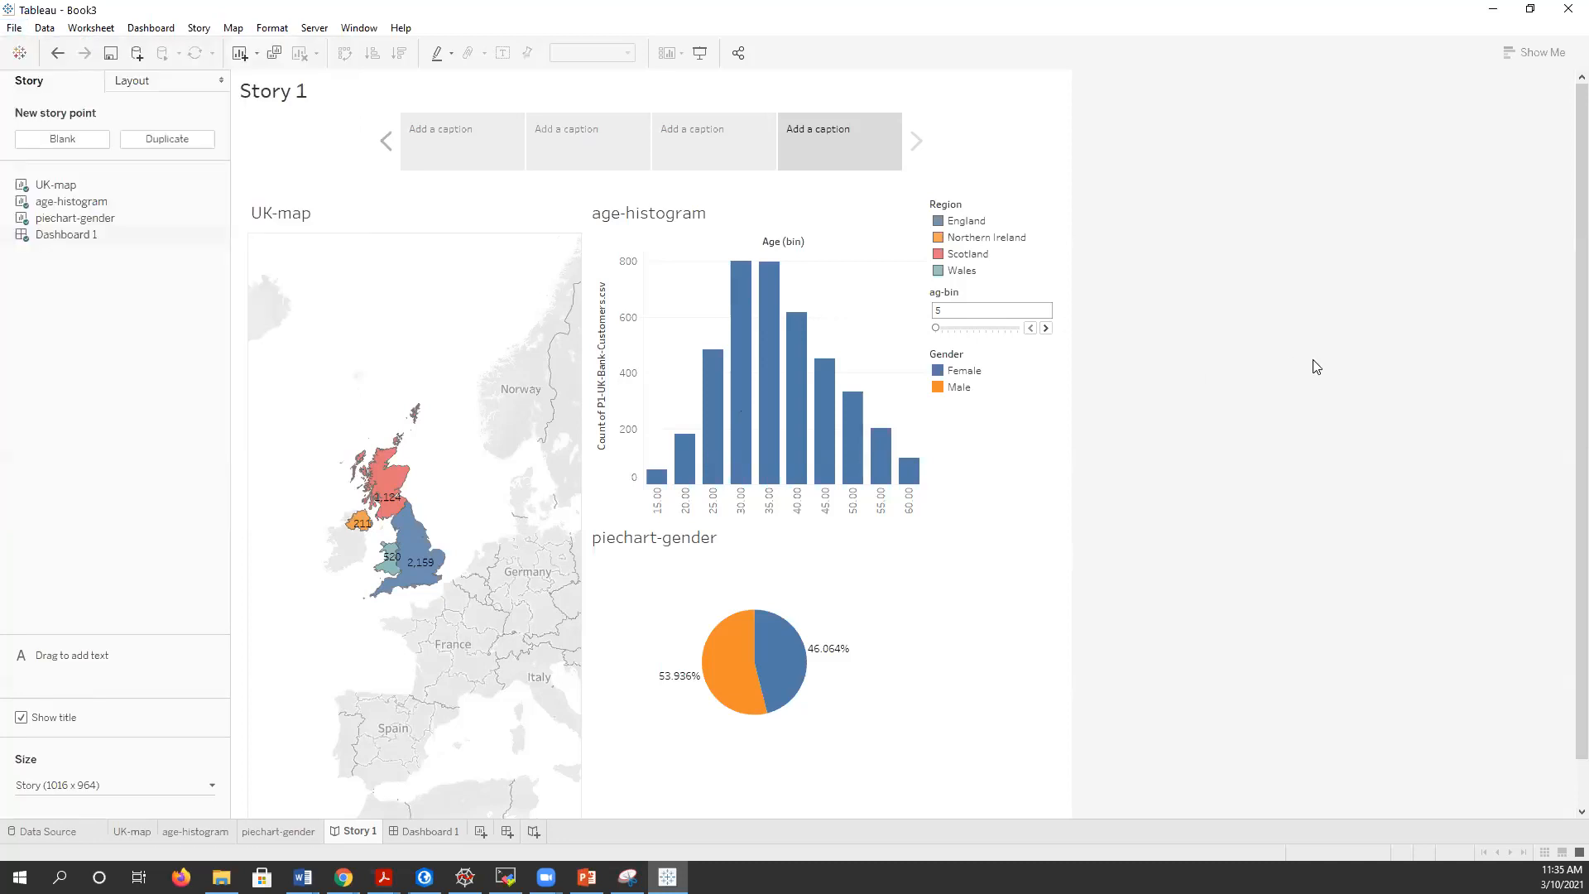
# - Capture a screenshot of the whole Story 1 dashboard view with the Snipping Tool
pyautogui.click(376, 838)
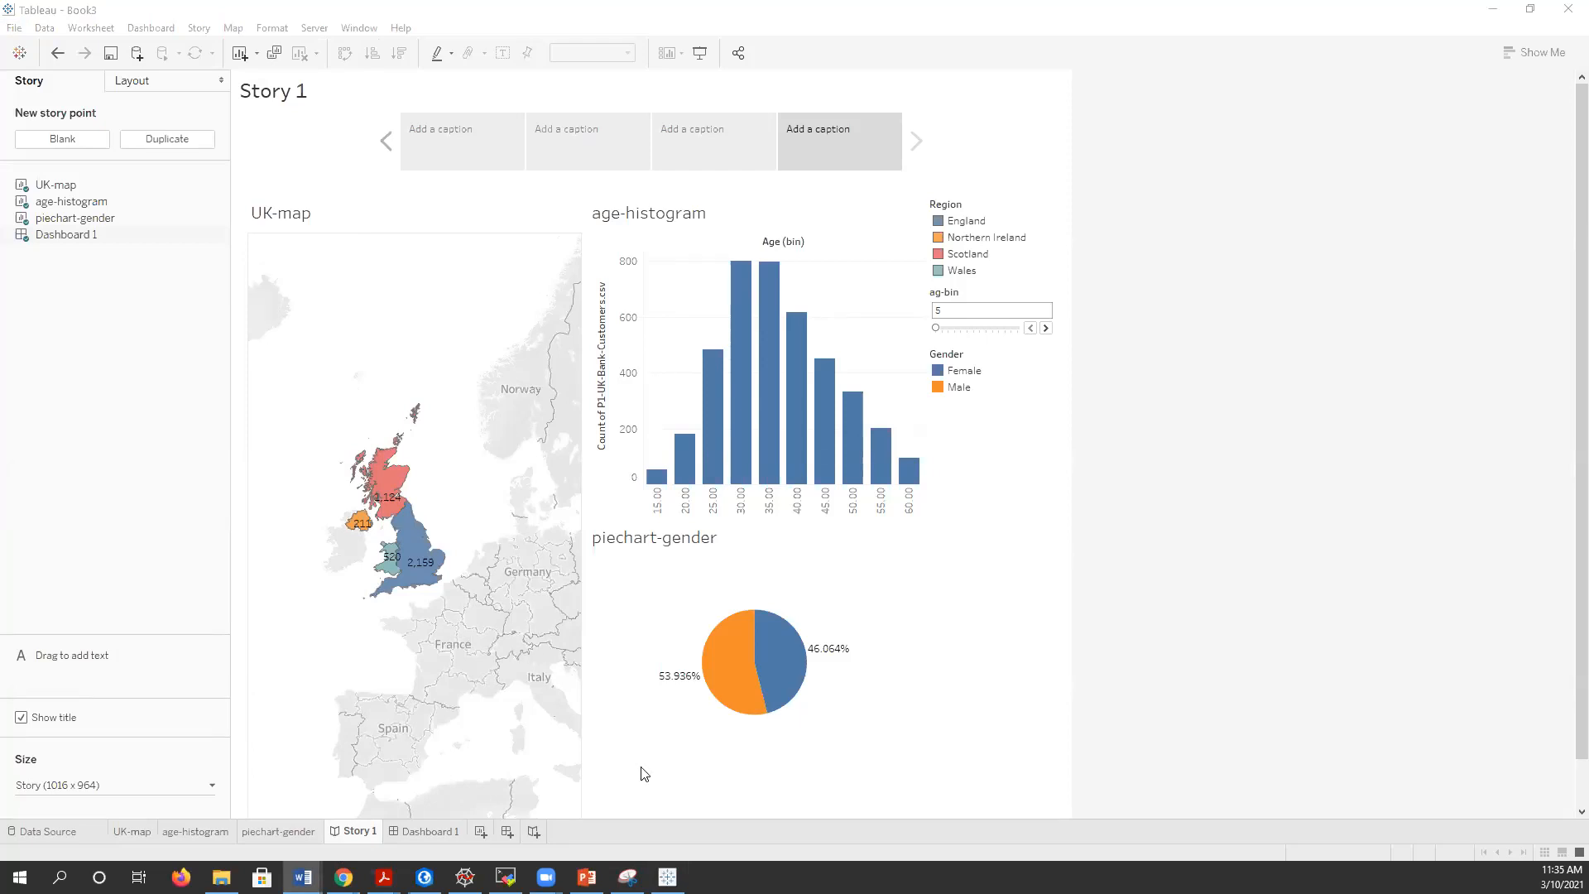
pyautogui.click(628, 877)
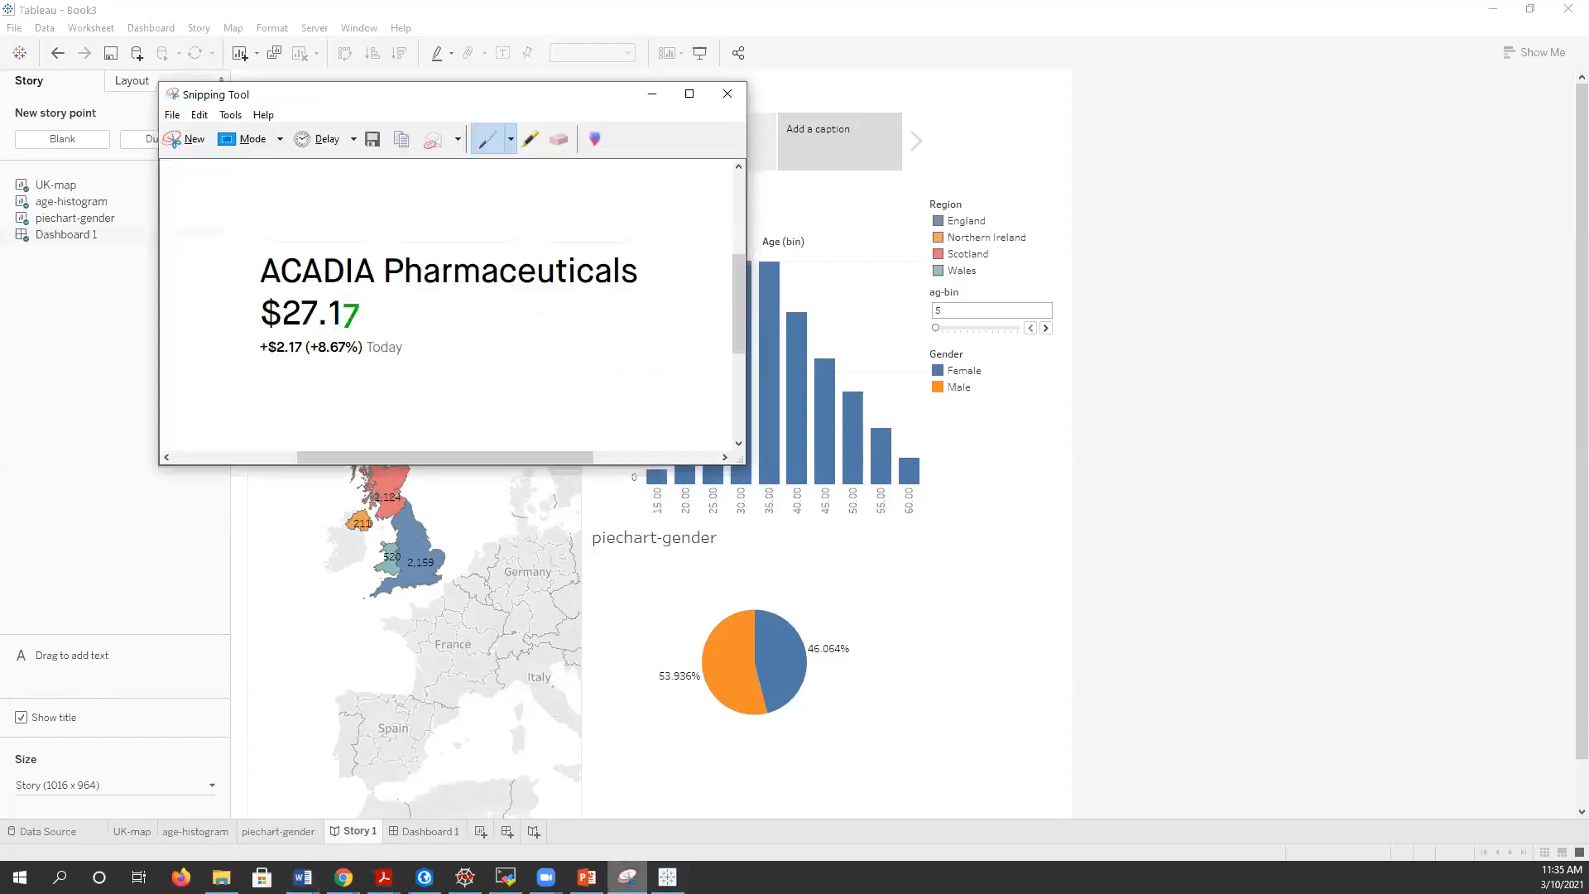
pyautogui.click(182, 138)
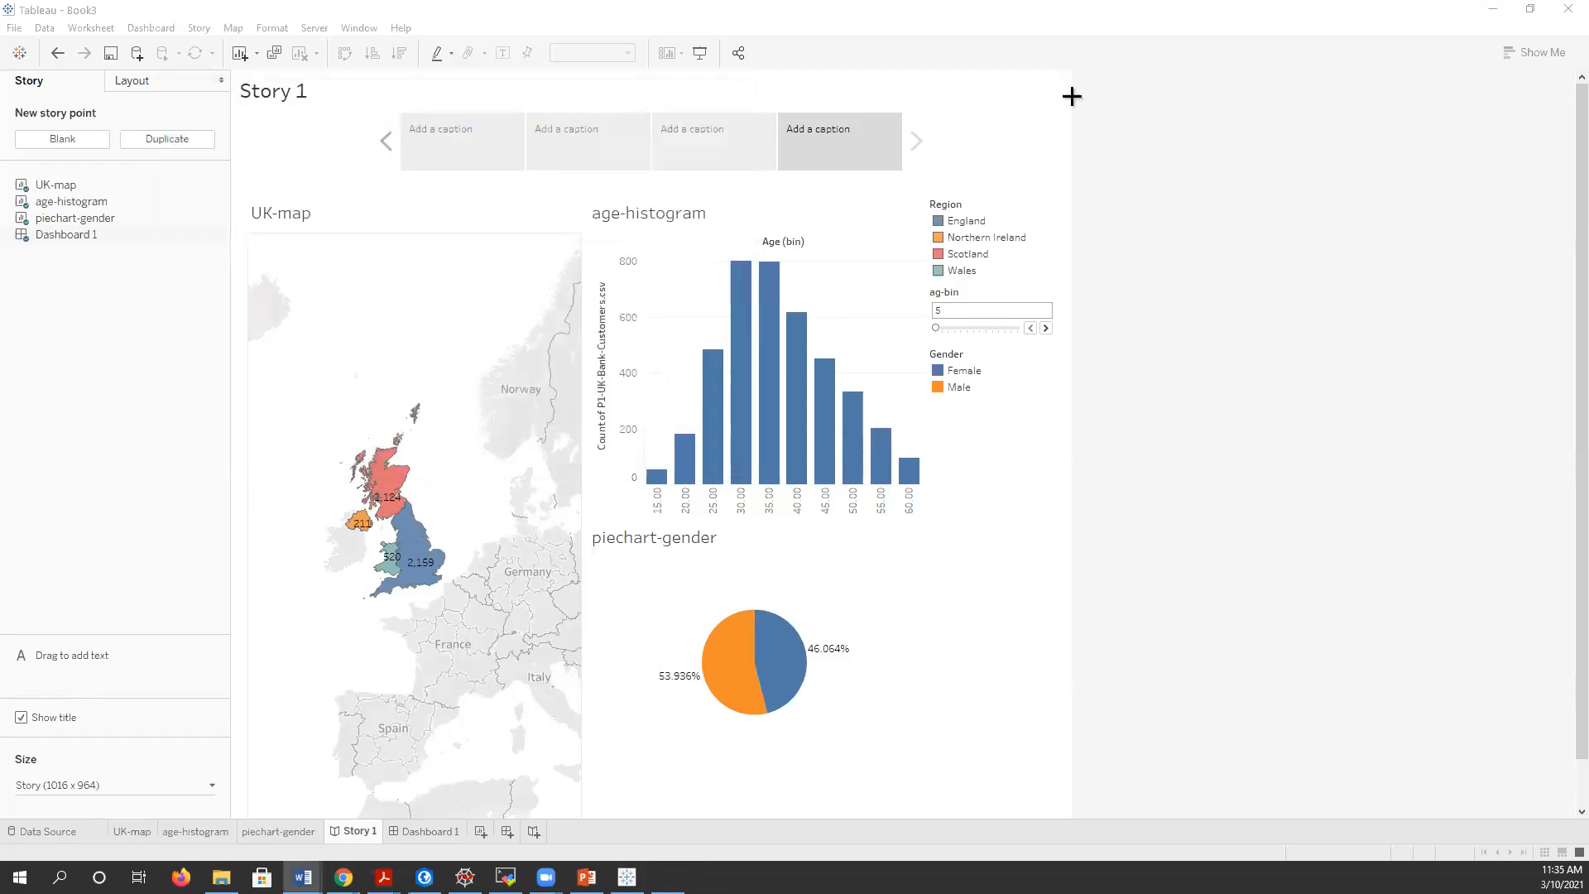
pyautogui.moveTo(1067, 77); pyautogui.dragTo(238, 809)
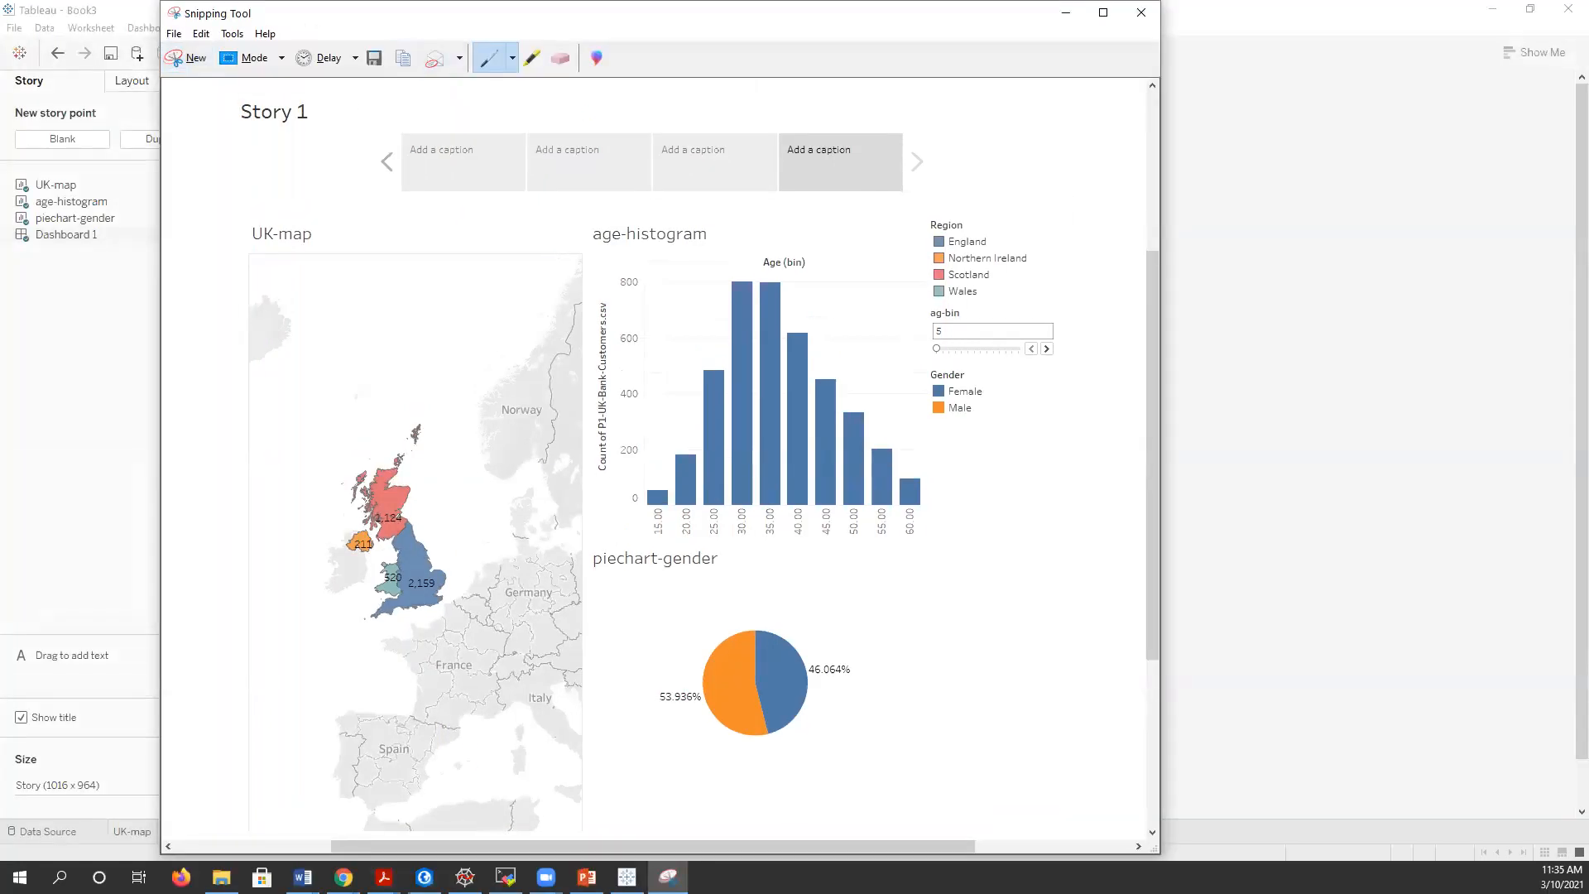
# - Switch to Word and paste the story screenshot into the blank document
pyautogui.hotkey('alt', 'Tab')
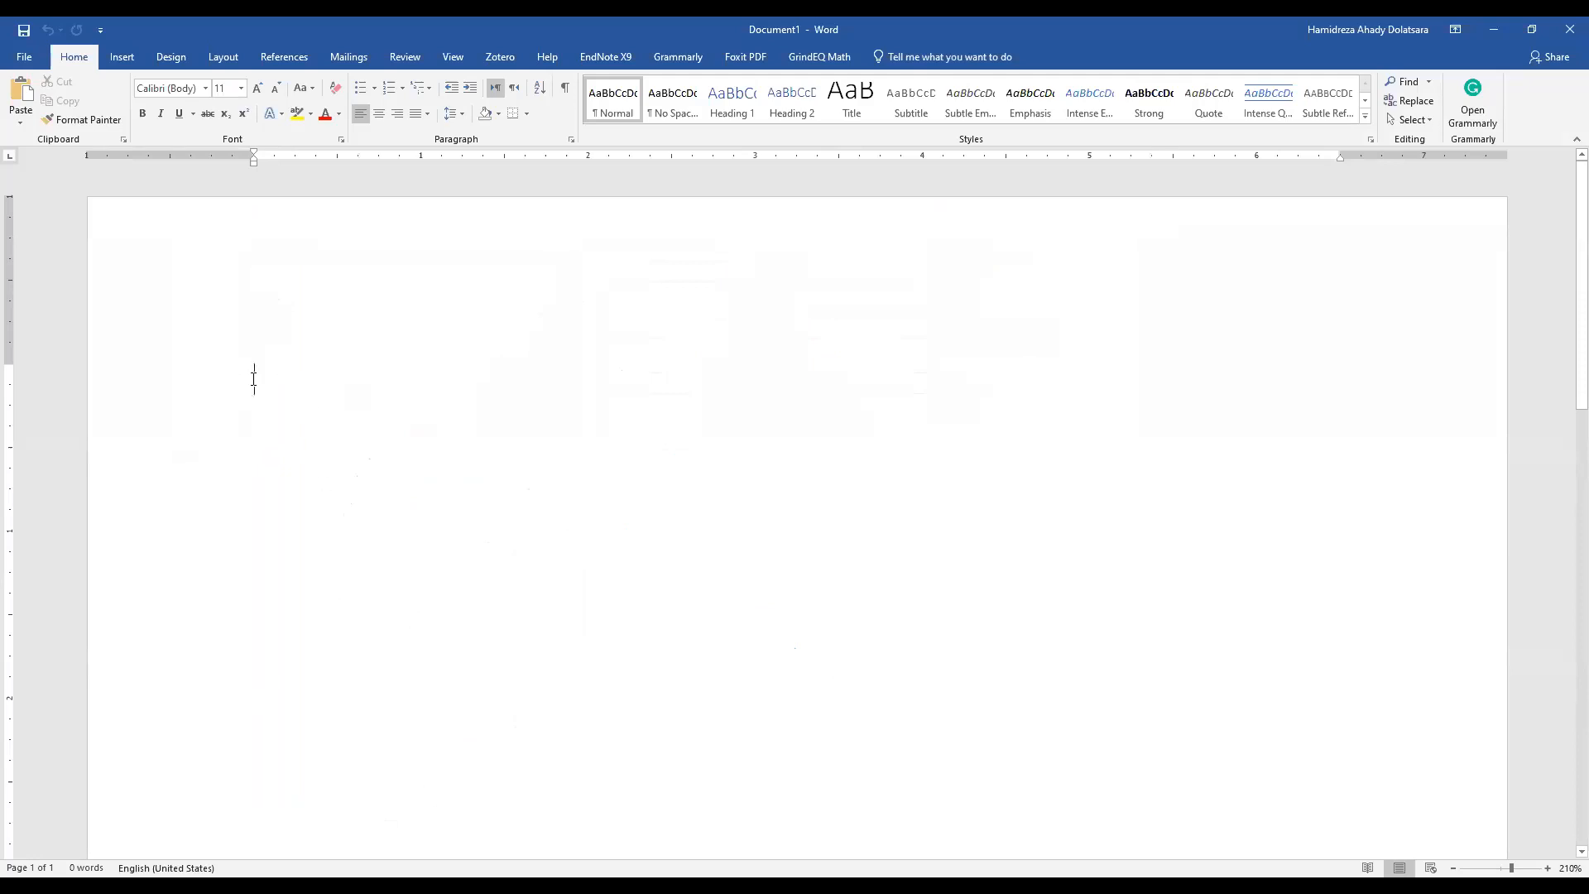
pyautogui.hotkey('ctrl', 'v')
pyautogui.scroll(-3, 1043, 532)
pyautogui.click(1078, 525)
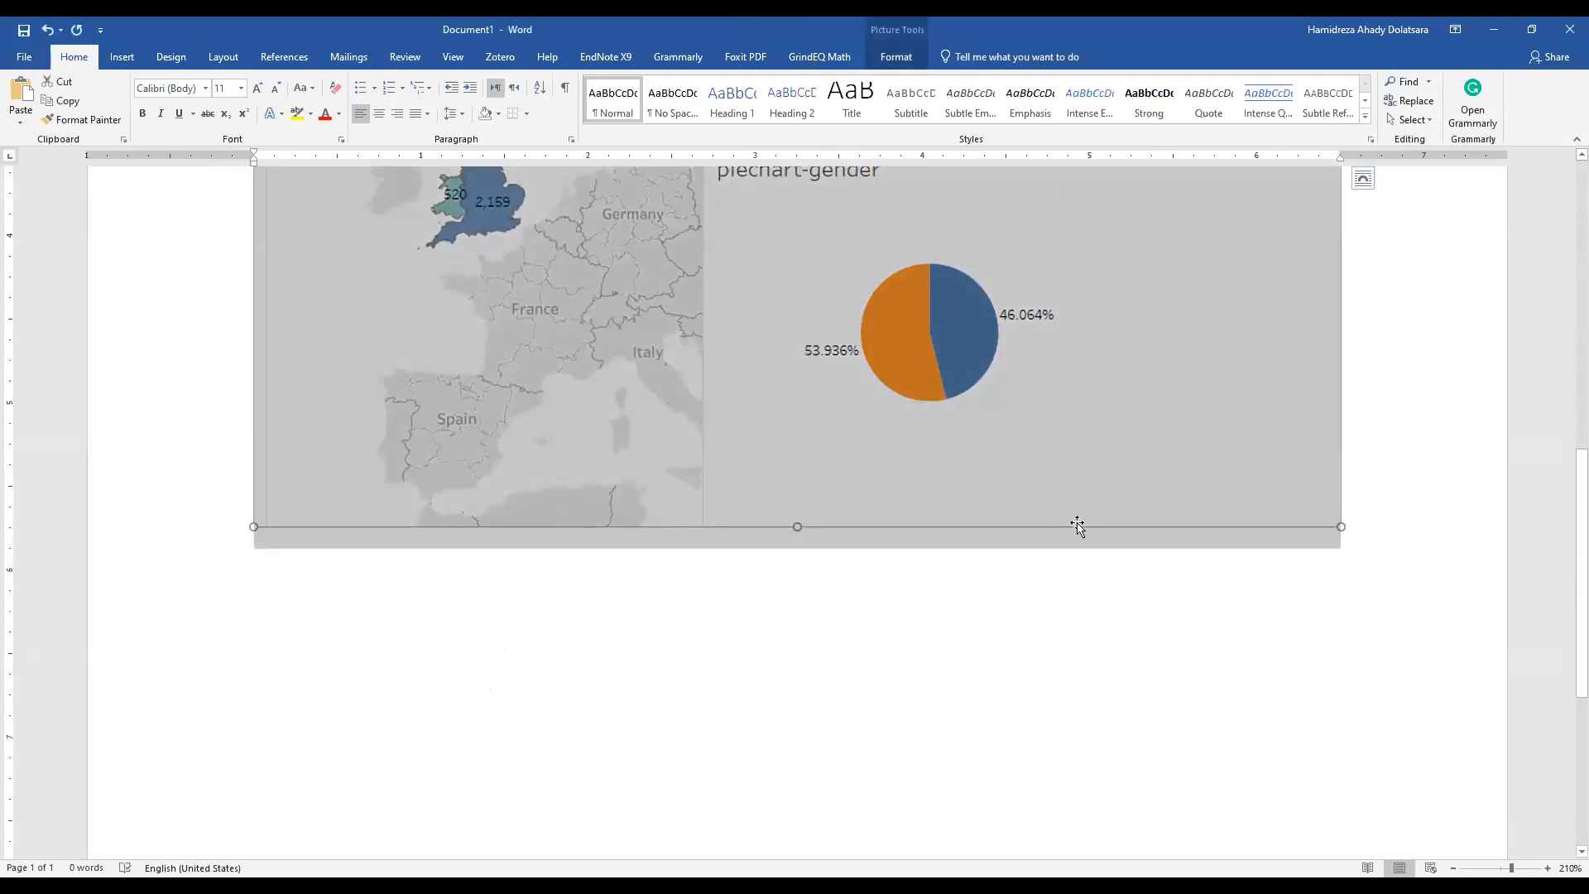
# - Shrink the pasted story picture proportionally to about 5.1 inches wide and review it on the page
pyautogui.moveTo(1358, 525); pyautogui.dragTo(1331, 517)
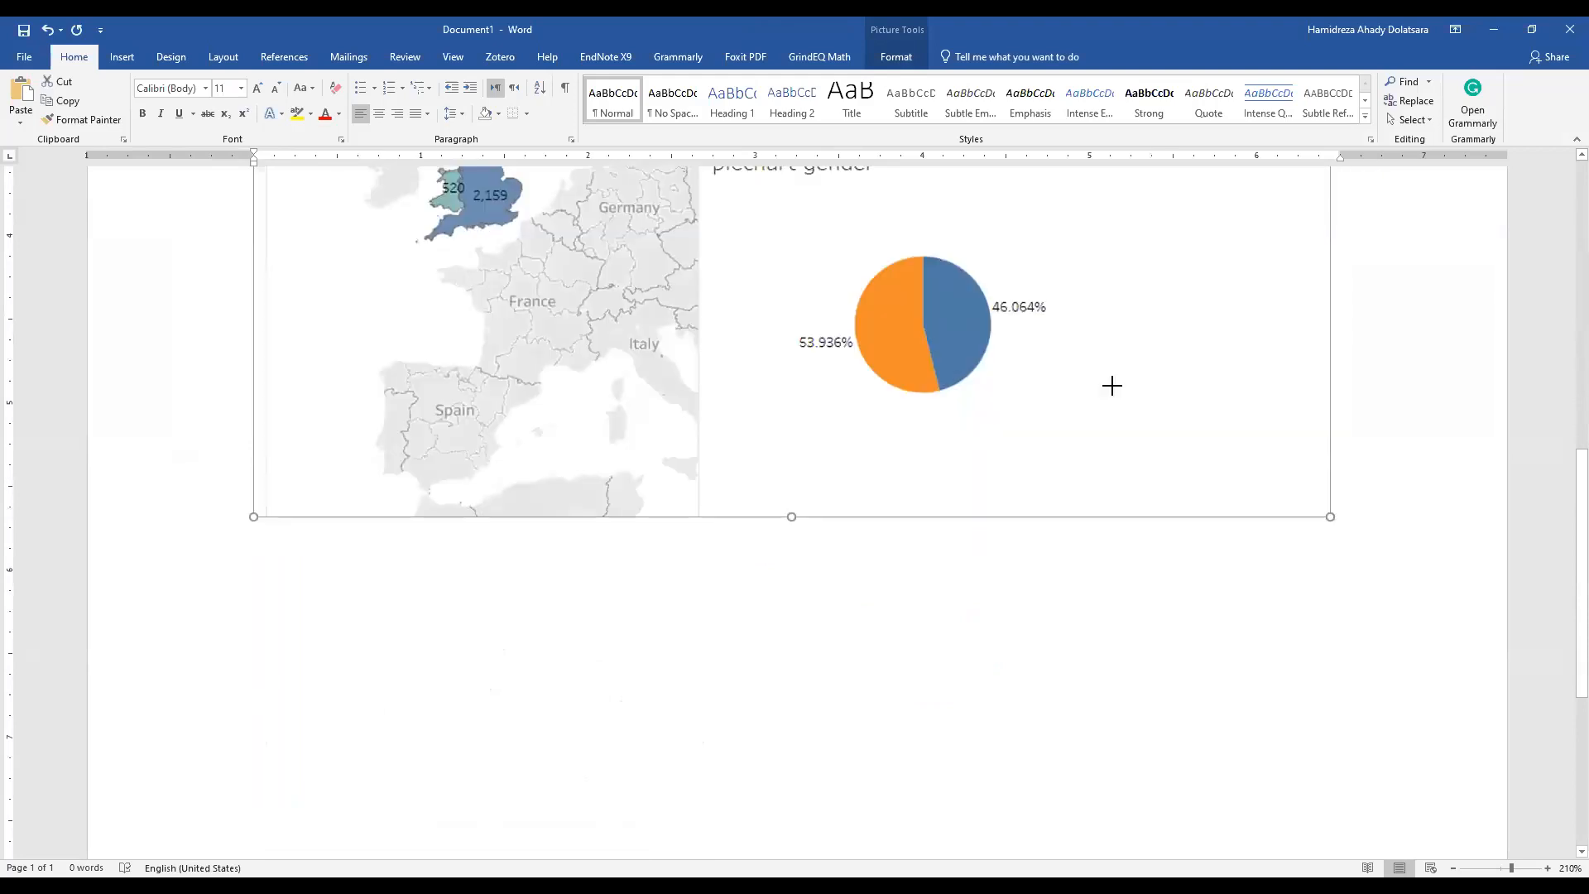
pyautogui.moveTo(1113, 386); pyautogui.dragTo(1109, 386)
pyautogui.scroll(-3, 884, 447)
pyautogui.scroll(3, 861, 451)
pyautogui.moveTo(851, 477); pyautogui.dragTo(494, 372)
pyautogui.scroll(-5, 657, 585)
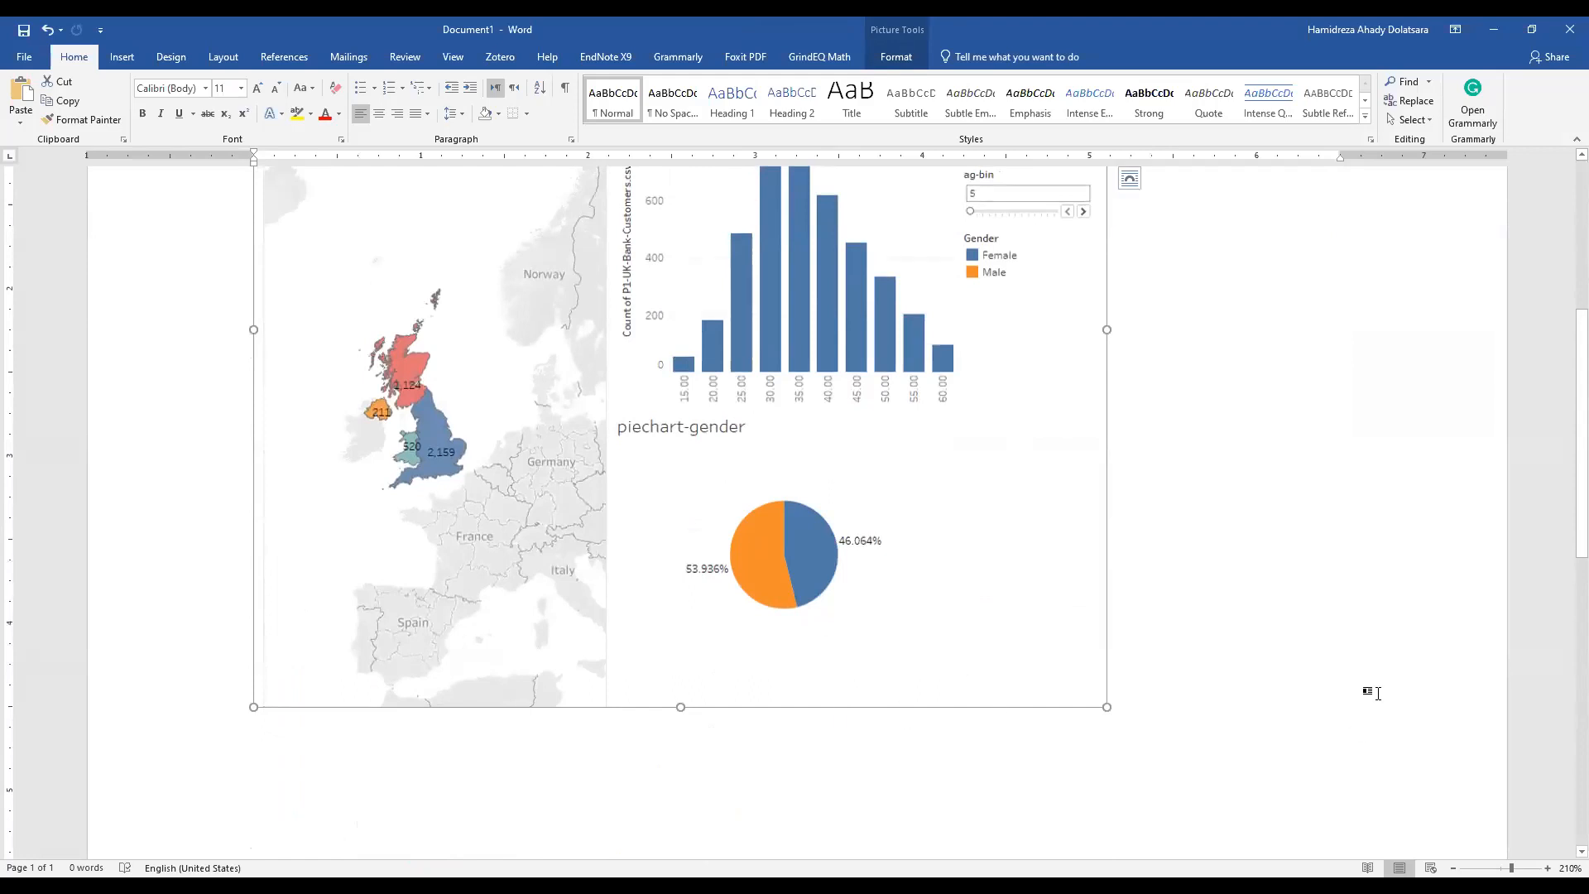
pyautogui.scroll(5, 1206, 596)
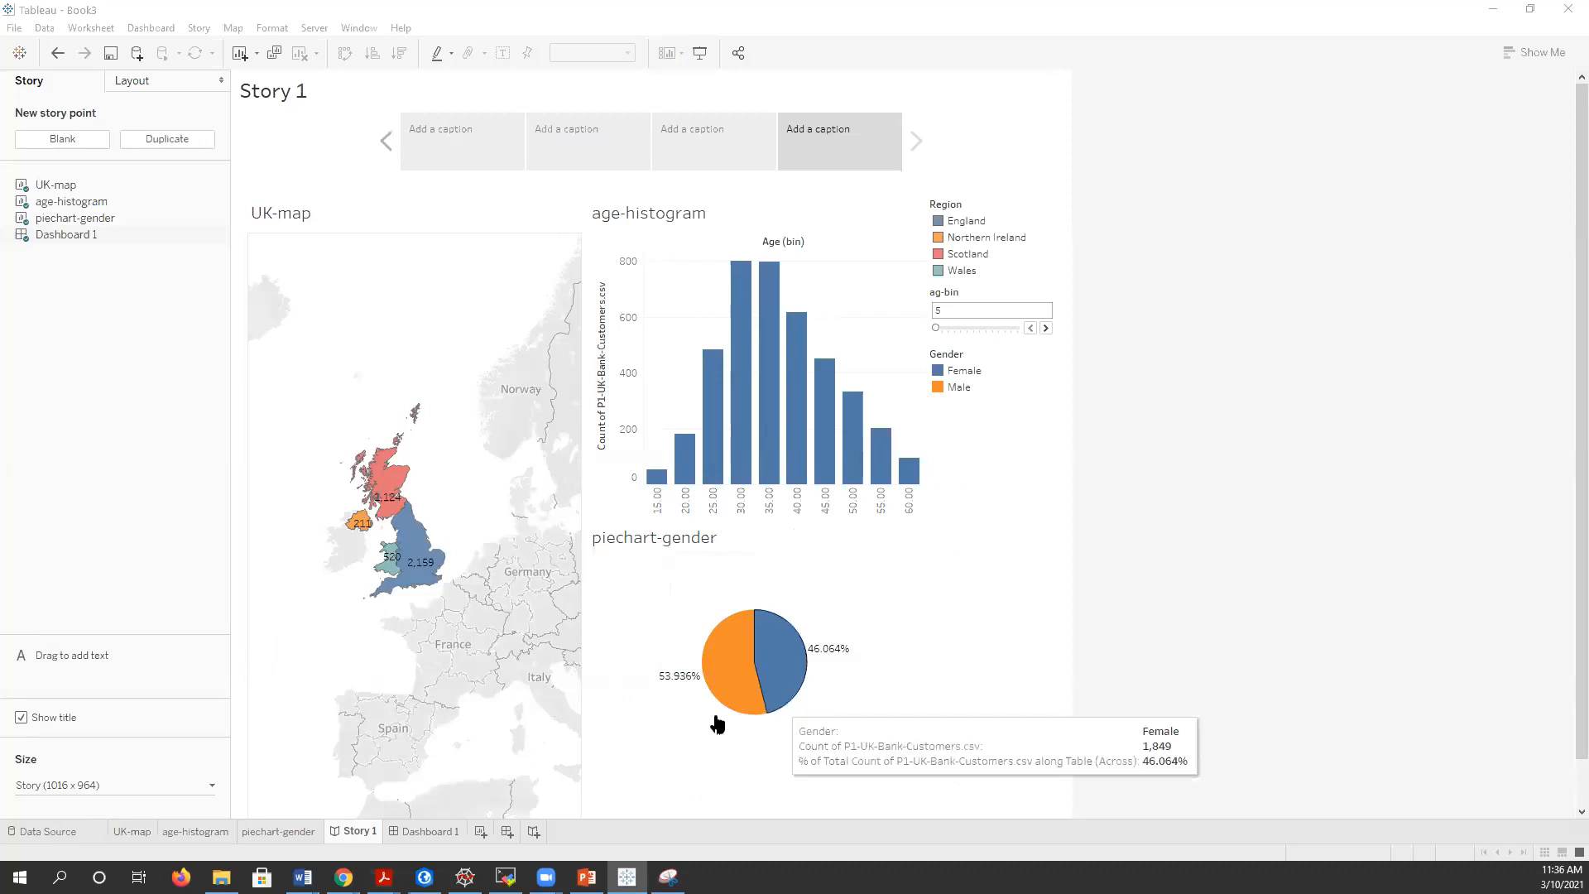
# - Switch to the PowerPoint deck Week 3 - Descriptive Analytics and find the Assignment 3 Deliverable slide on the document requirements
pyautogui.moveTo(587, 877)
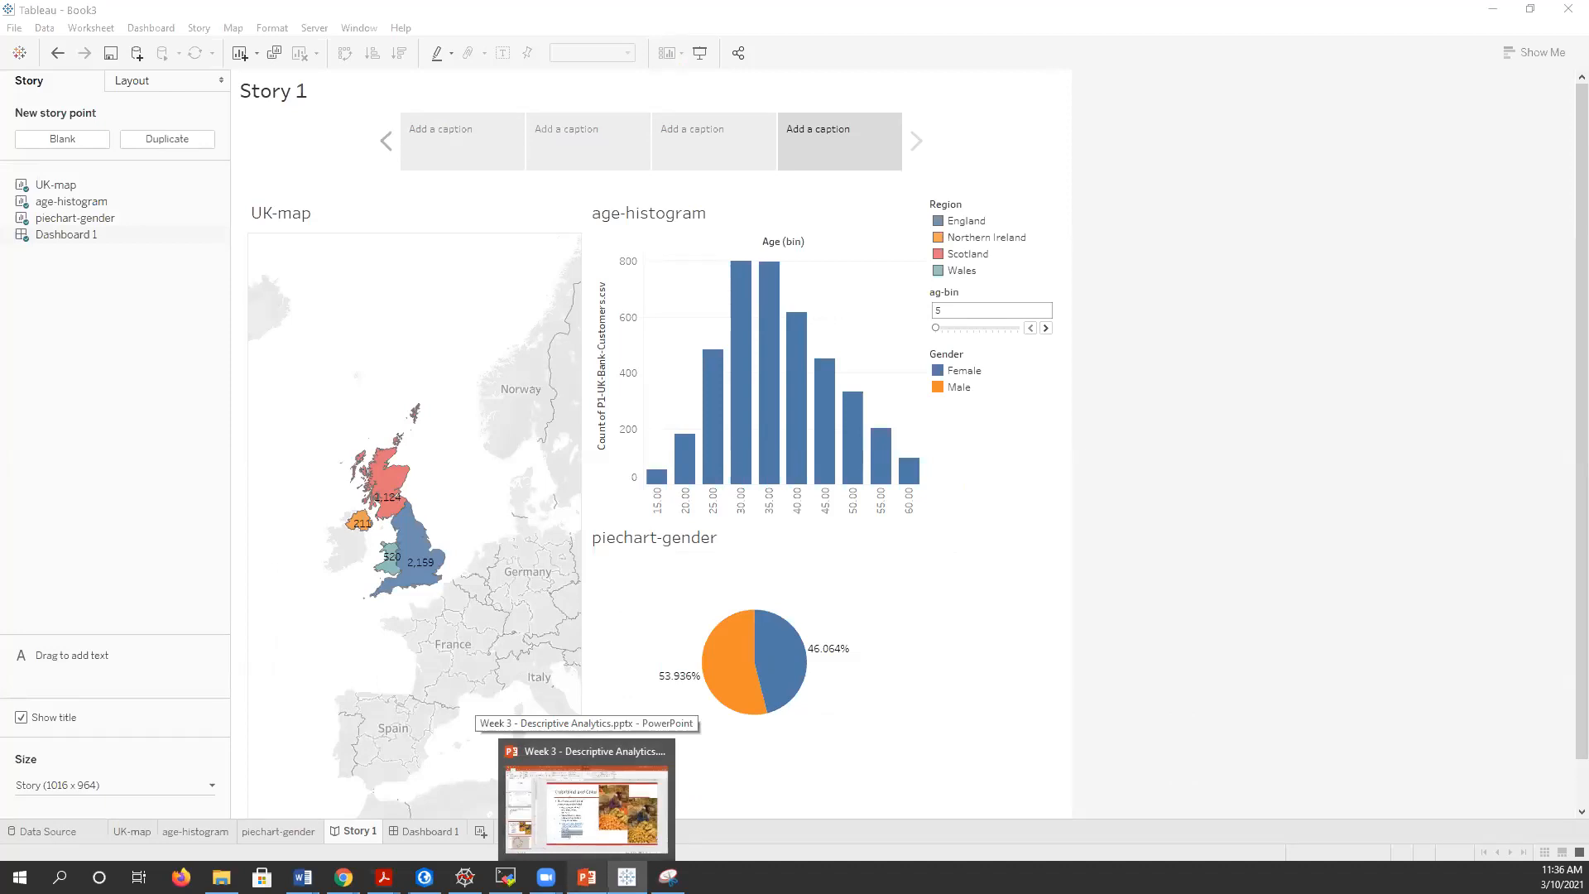
pyautogui.click(587, 807)
pyautogui.scroll(10, 160, 453)
pyautogui.scroll(15, 160, 453)
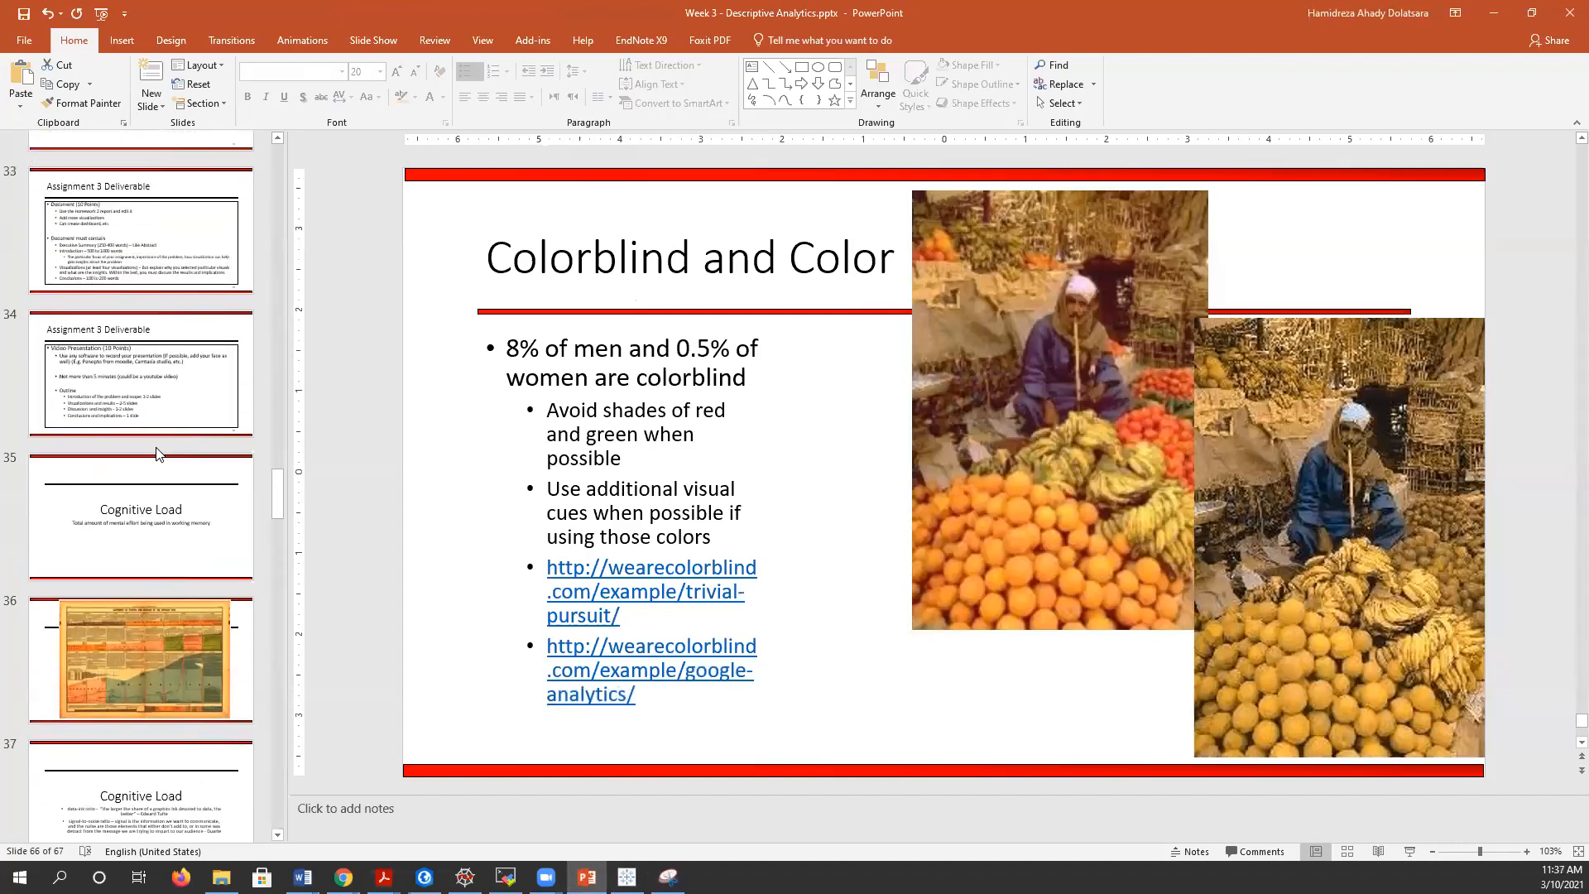
pyautogui.click(158, 537)
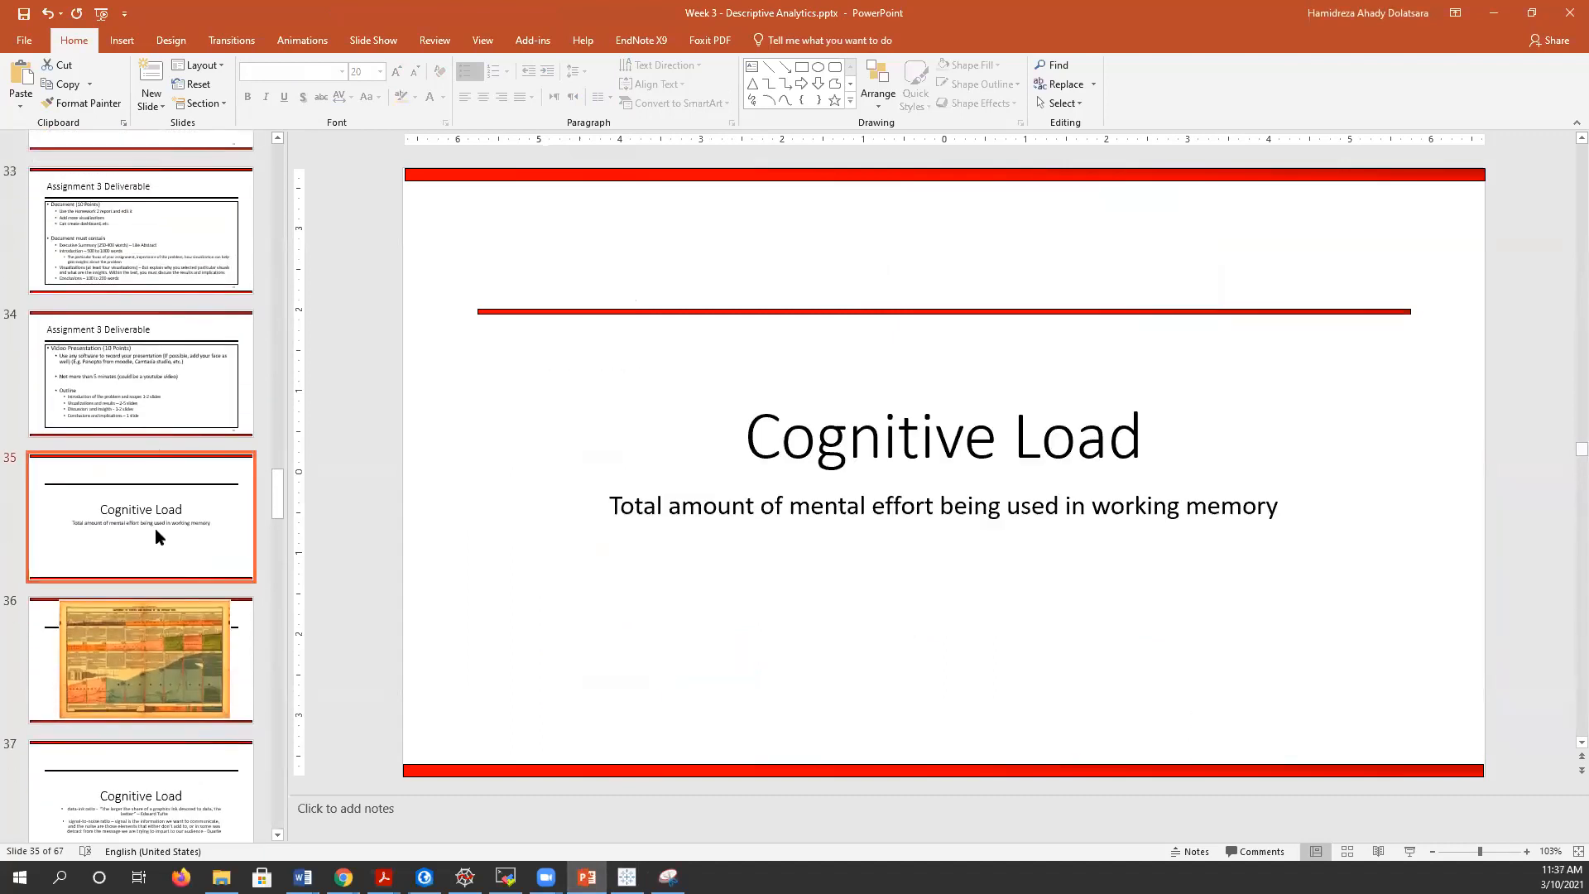
pyautogui.scroll(2, 156, 536)
pyautogui.click(132, 355)
pyautogui.scroll(2, 119, 278)
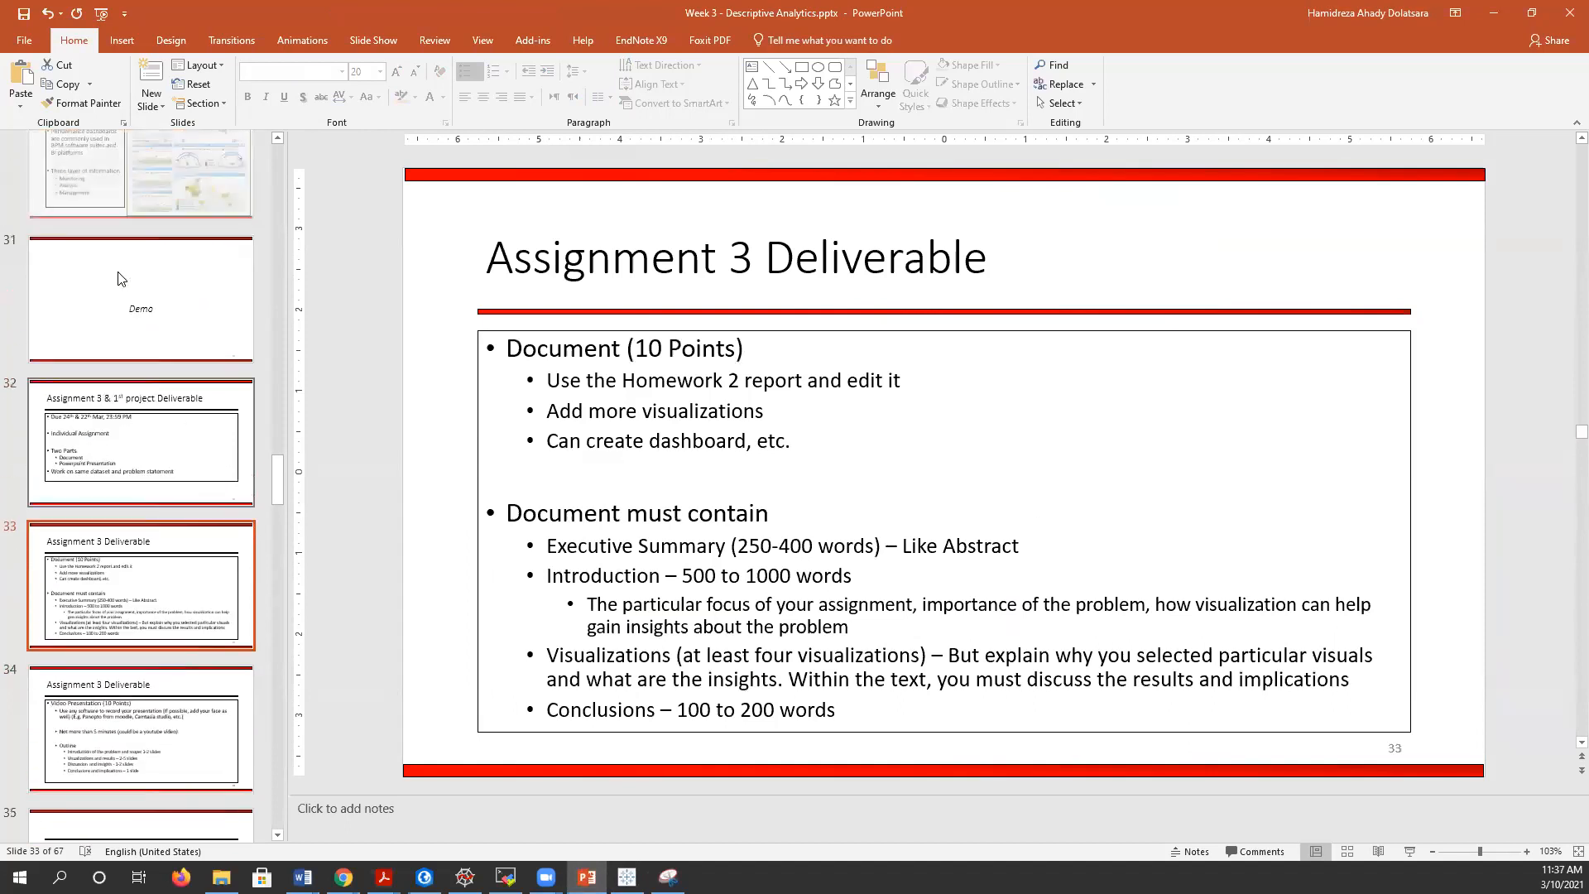
# - Show slide 32, Assignment 3 & 1st project Deliverable, and read its due dates and required parts
pyautogui.scroll(1, 119, 278)
pyautogui.click(110, 489)
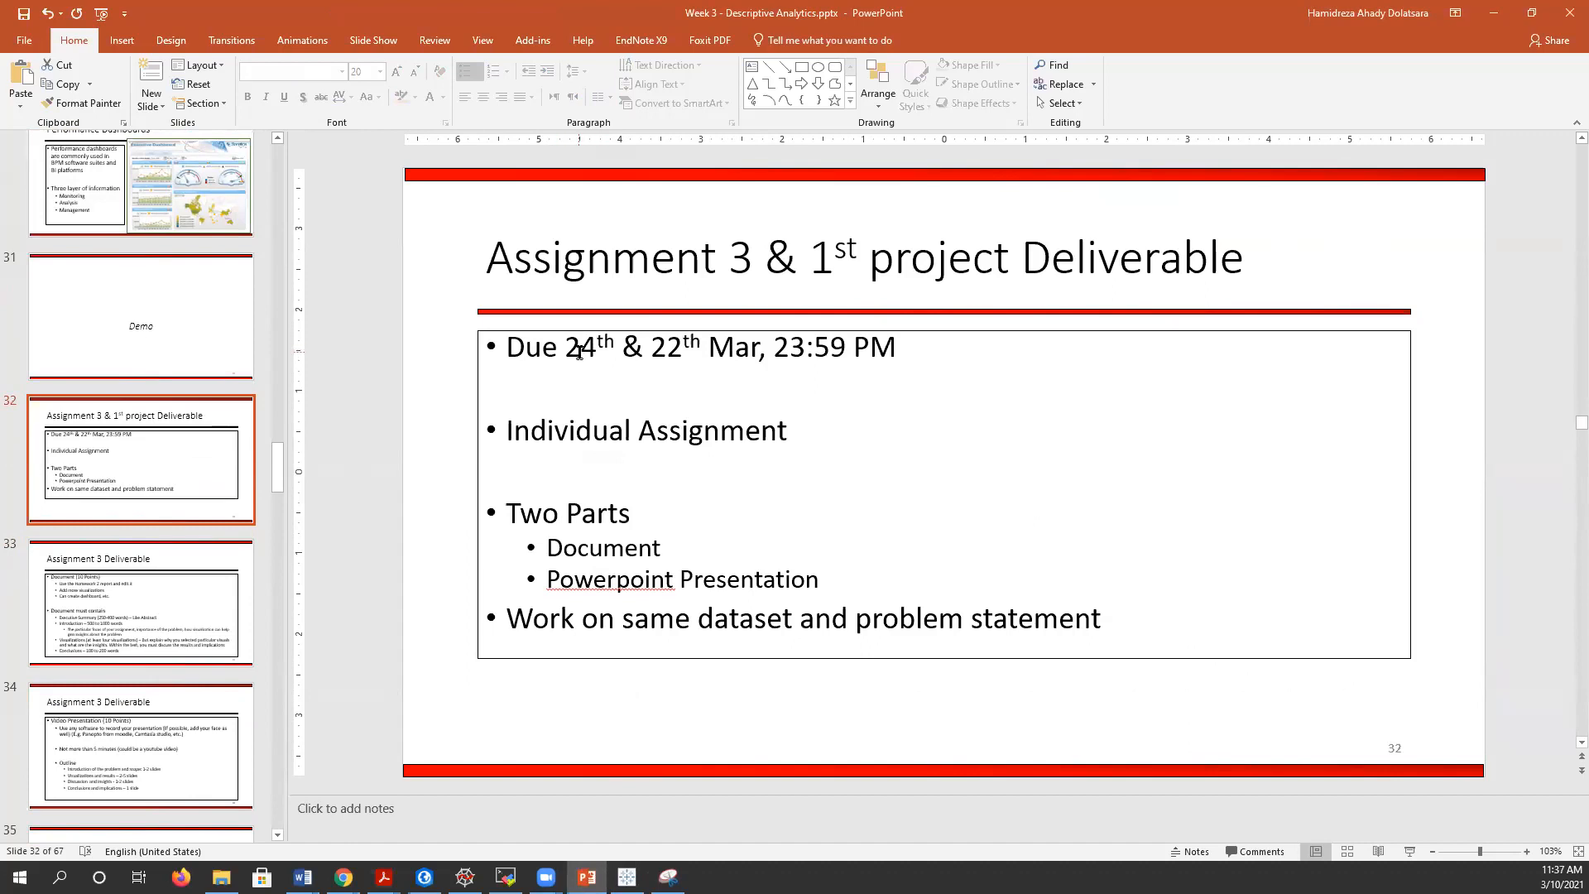
pyautogui.click(1492, 625)
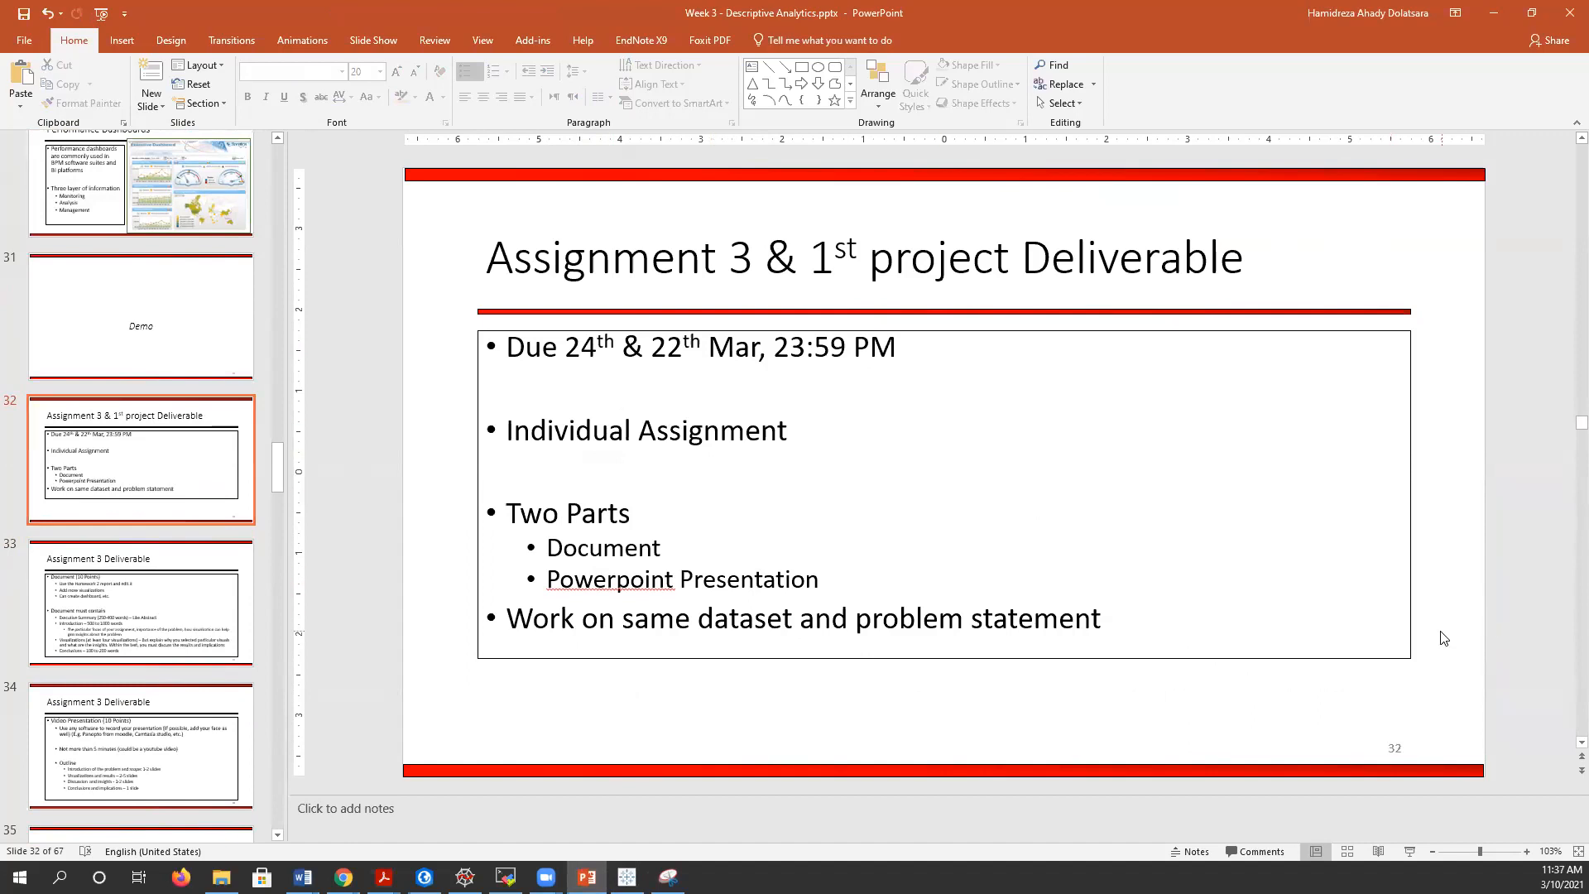